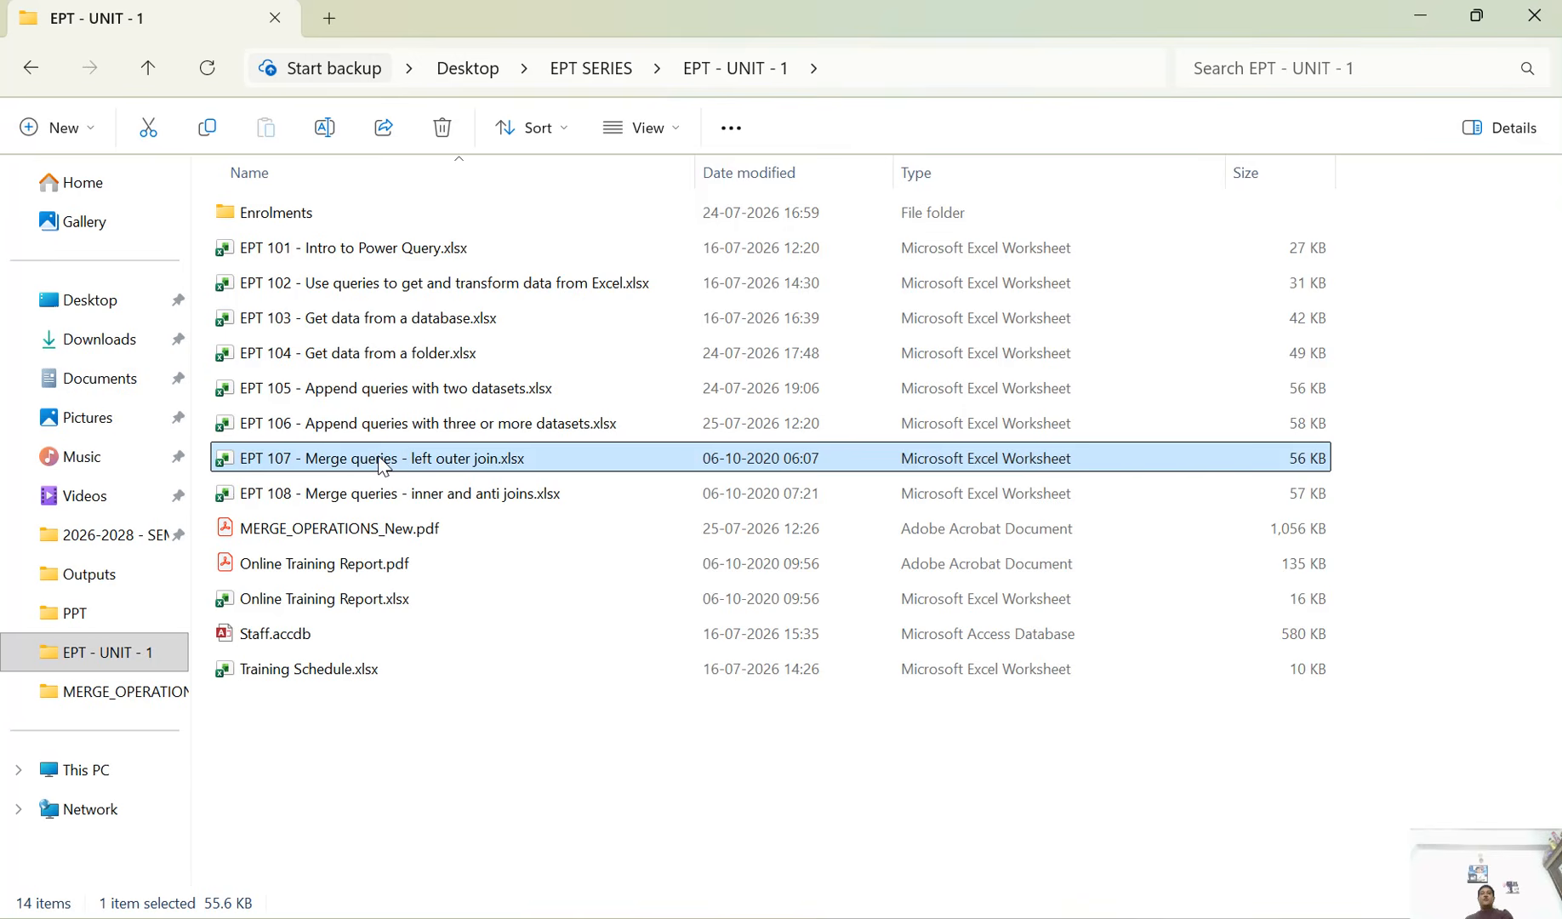
Open the EPT 107 - Merge queries - left outer join workbook and show its list of queries and connections
mouse_move(384, 467)
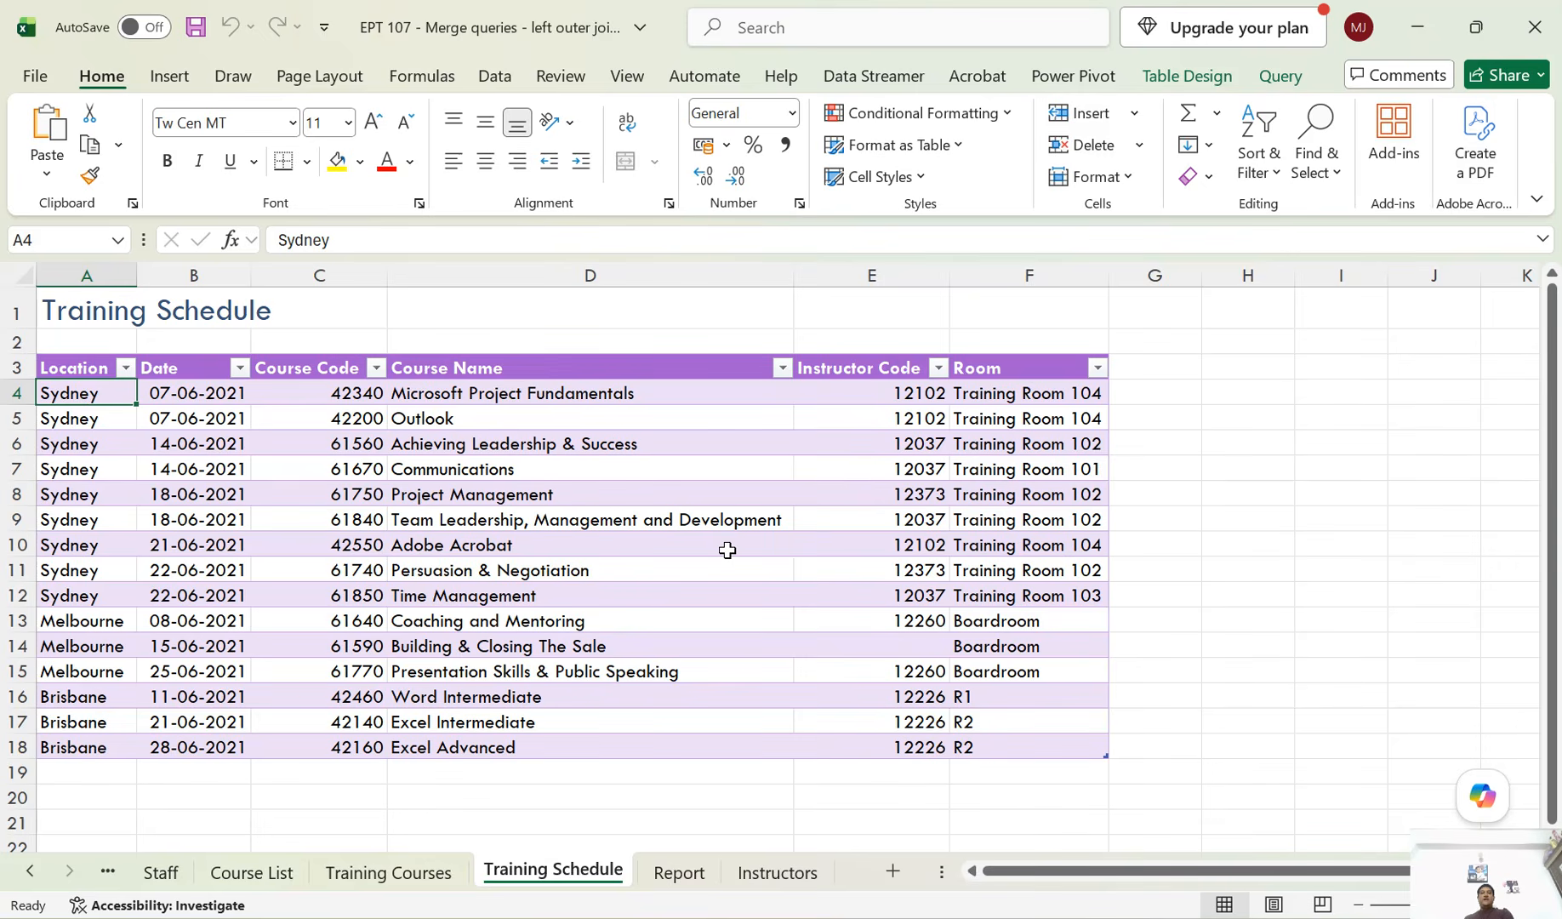
left_click(719, 526)
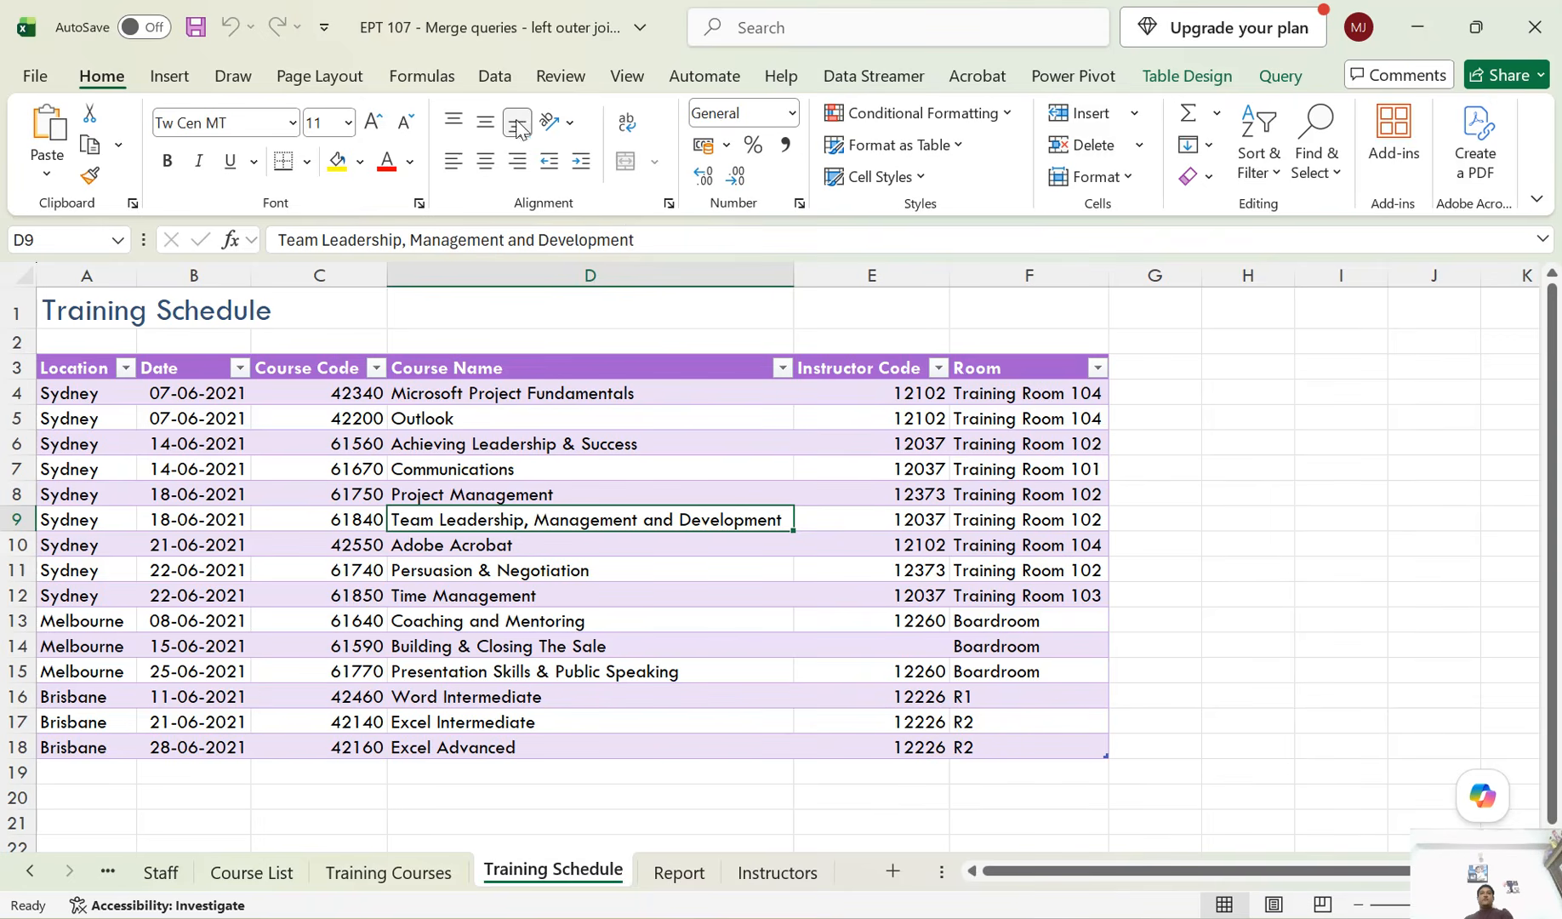
left_click(494, 75)
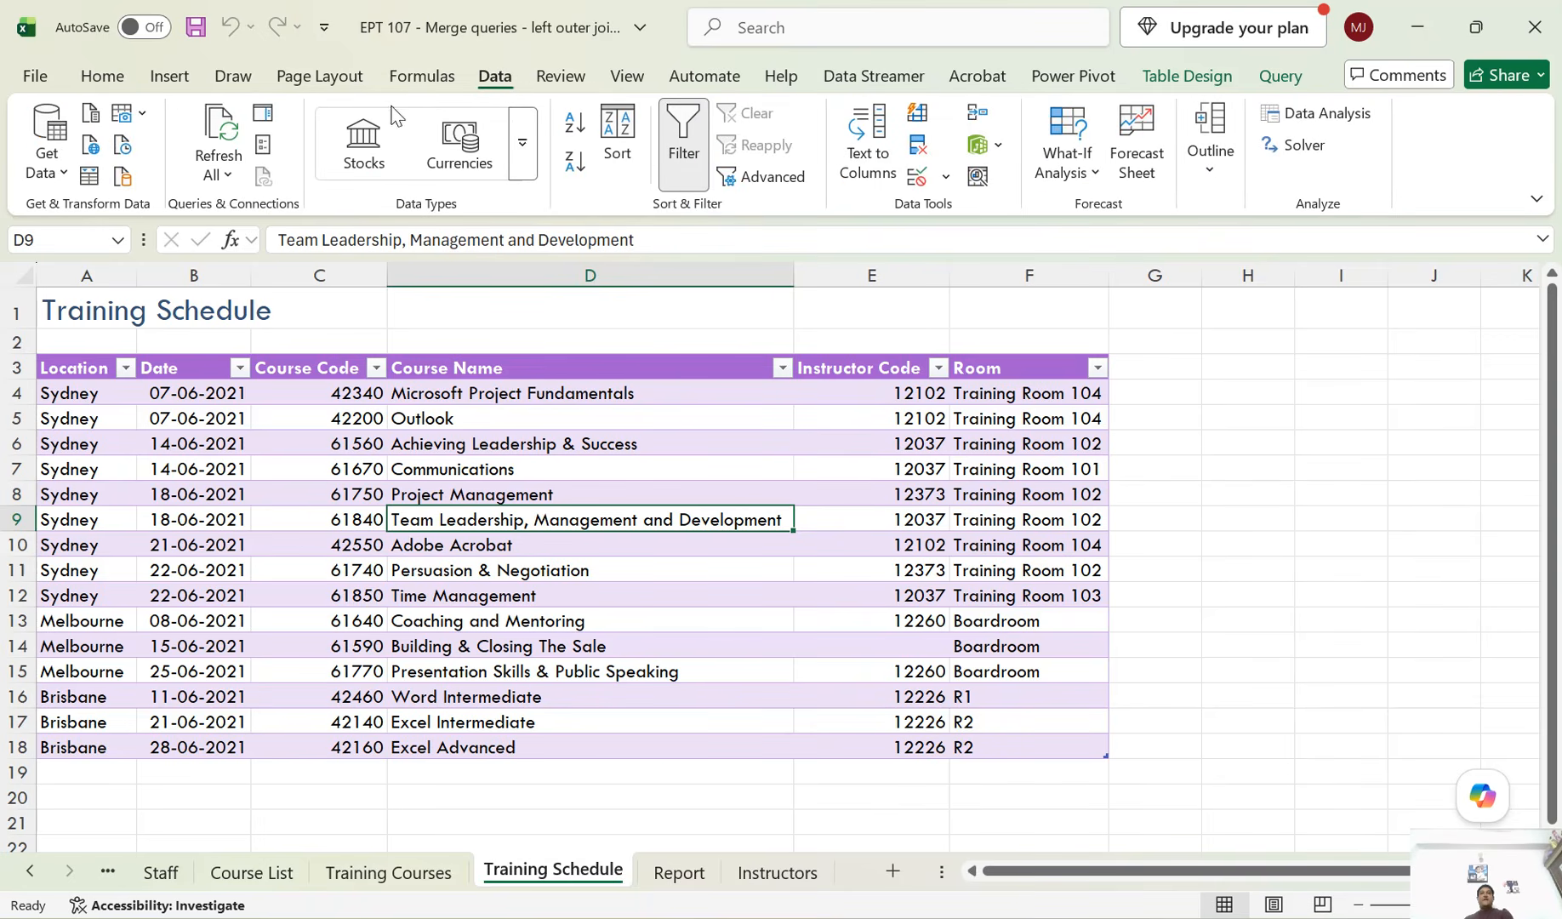
left_click(264, 122)
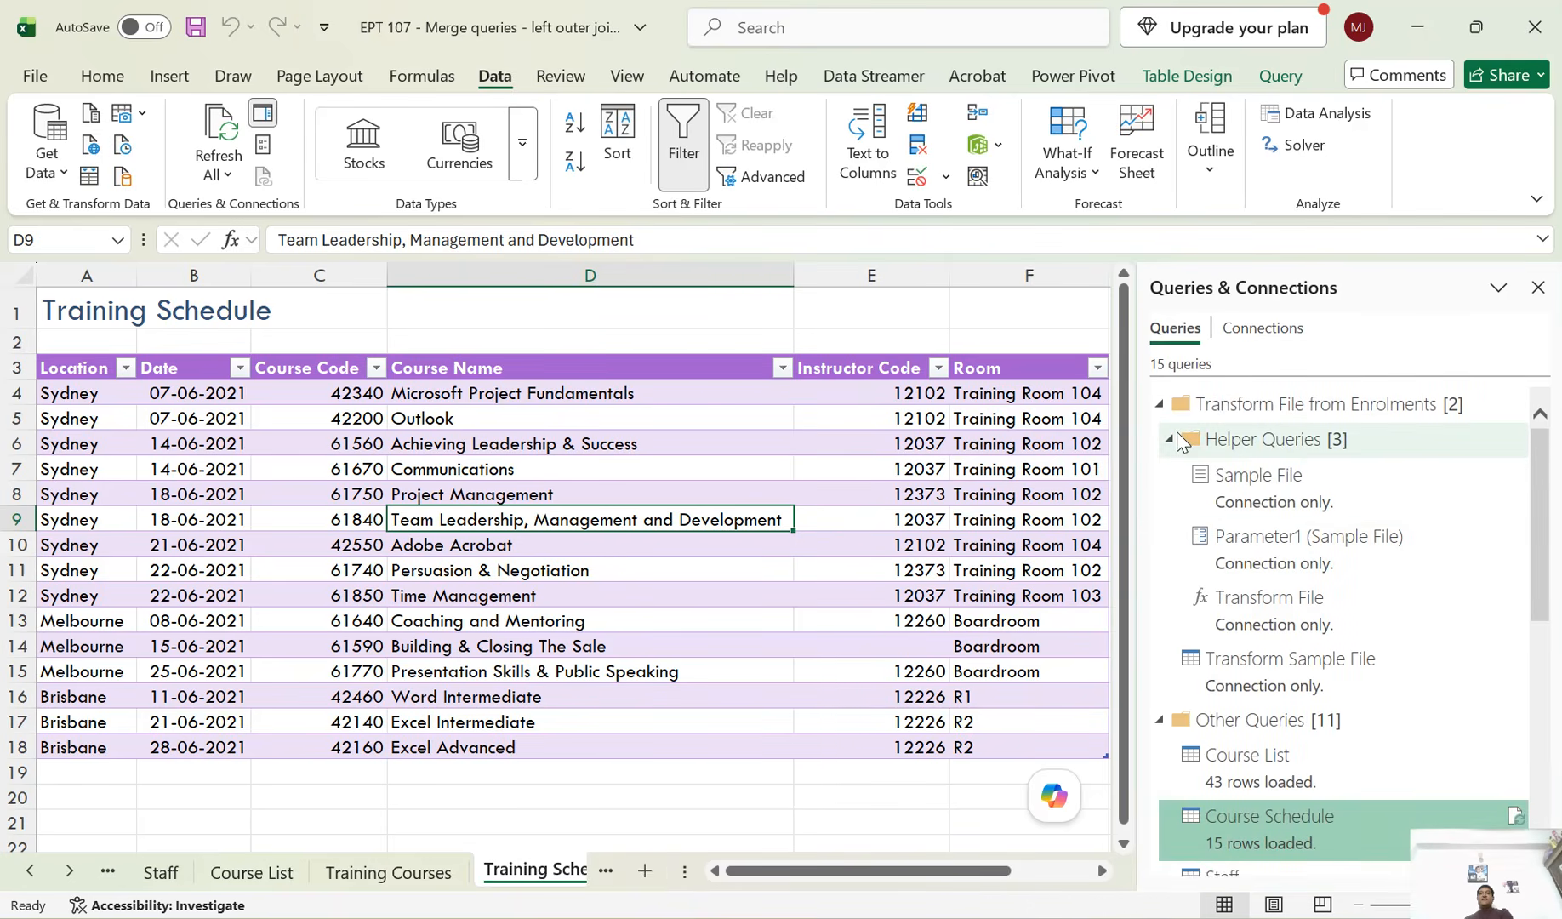
Look through the workbook's queries, checking their load status and the Course Schedule query's details
scroll(1314, 493, "down", 5)
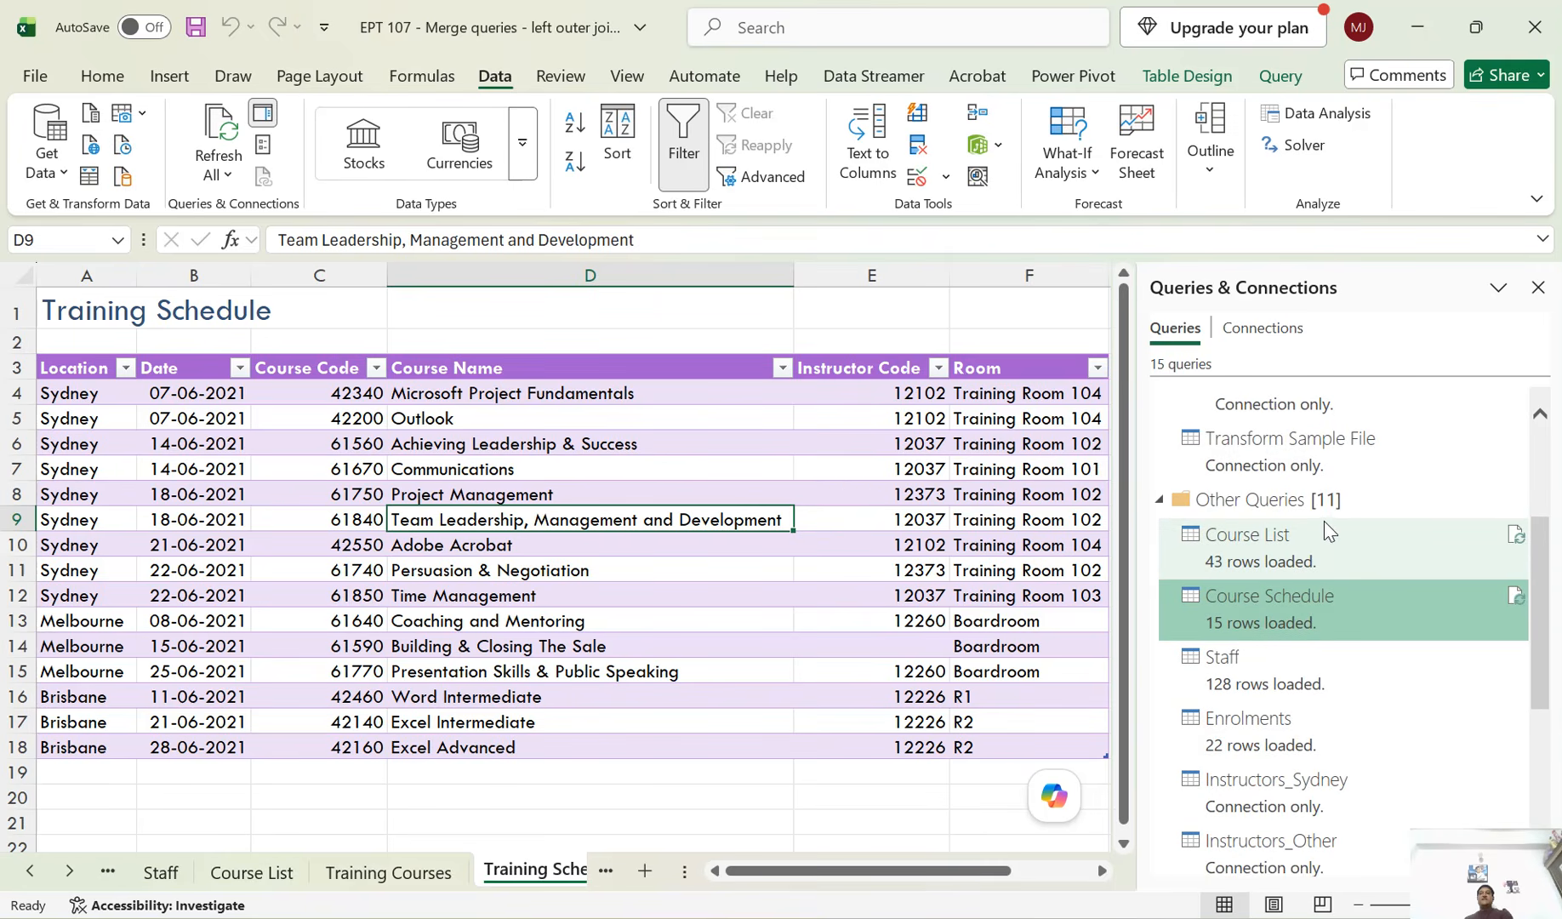
scroll(1338, 731, "down", 3)
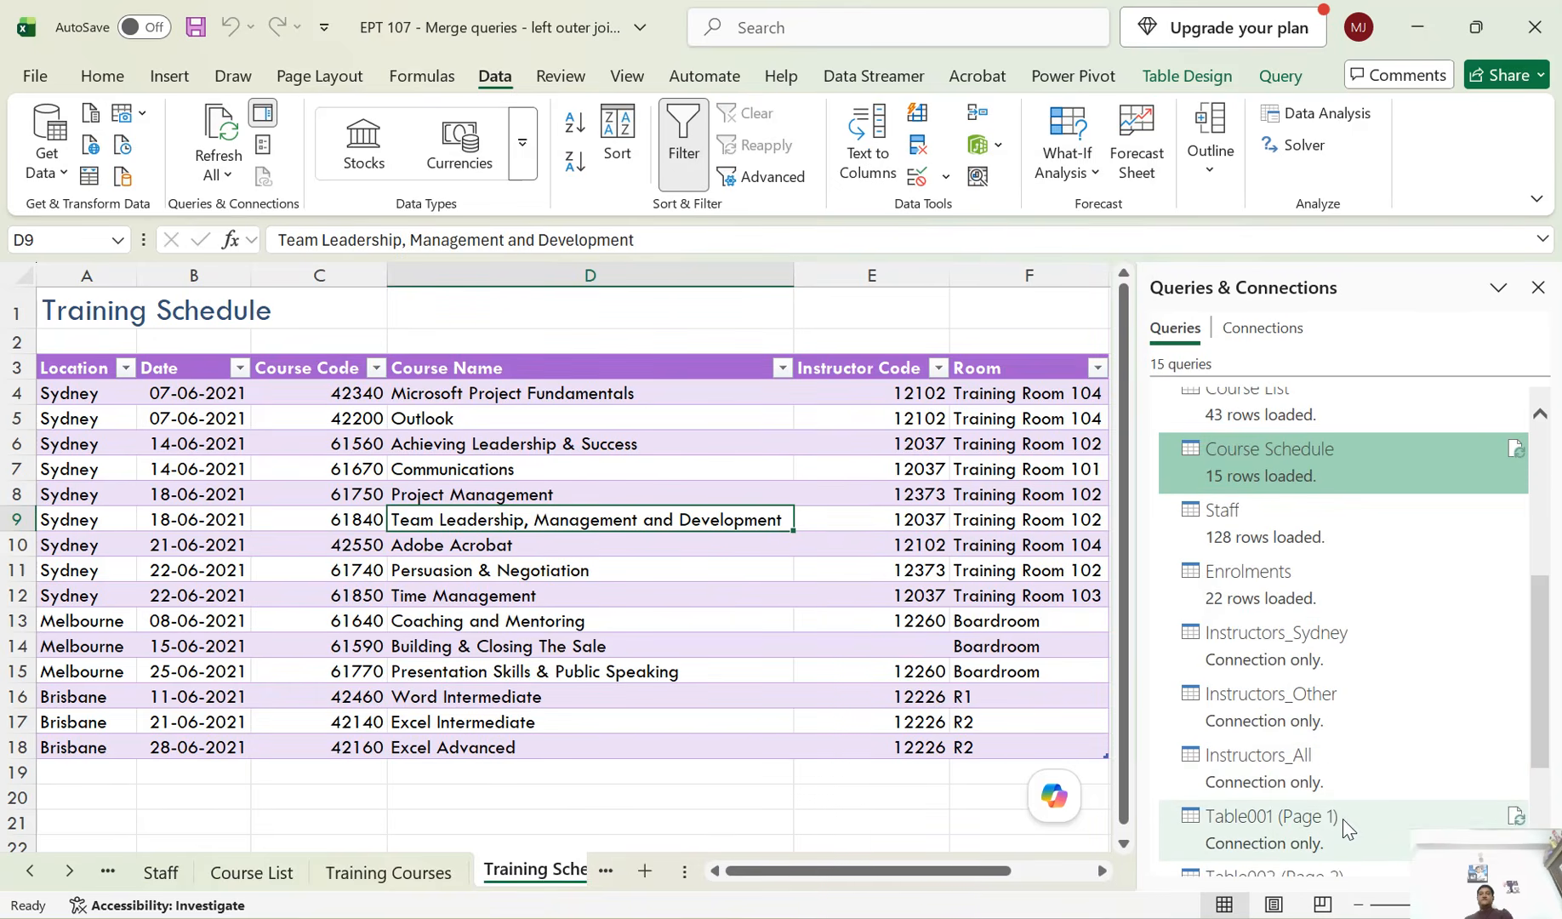
scroll(1346, 634, "down", 1)
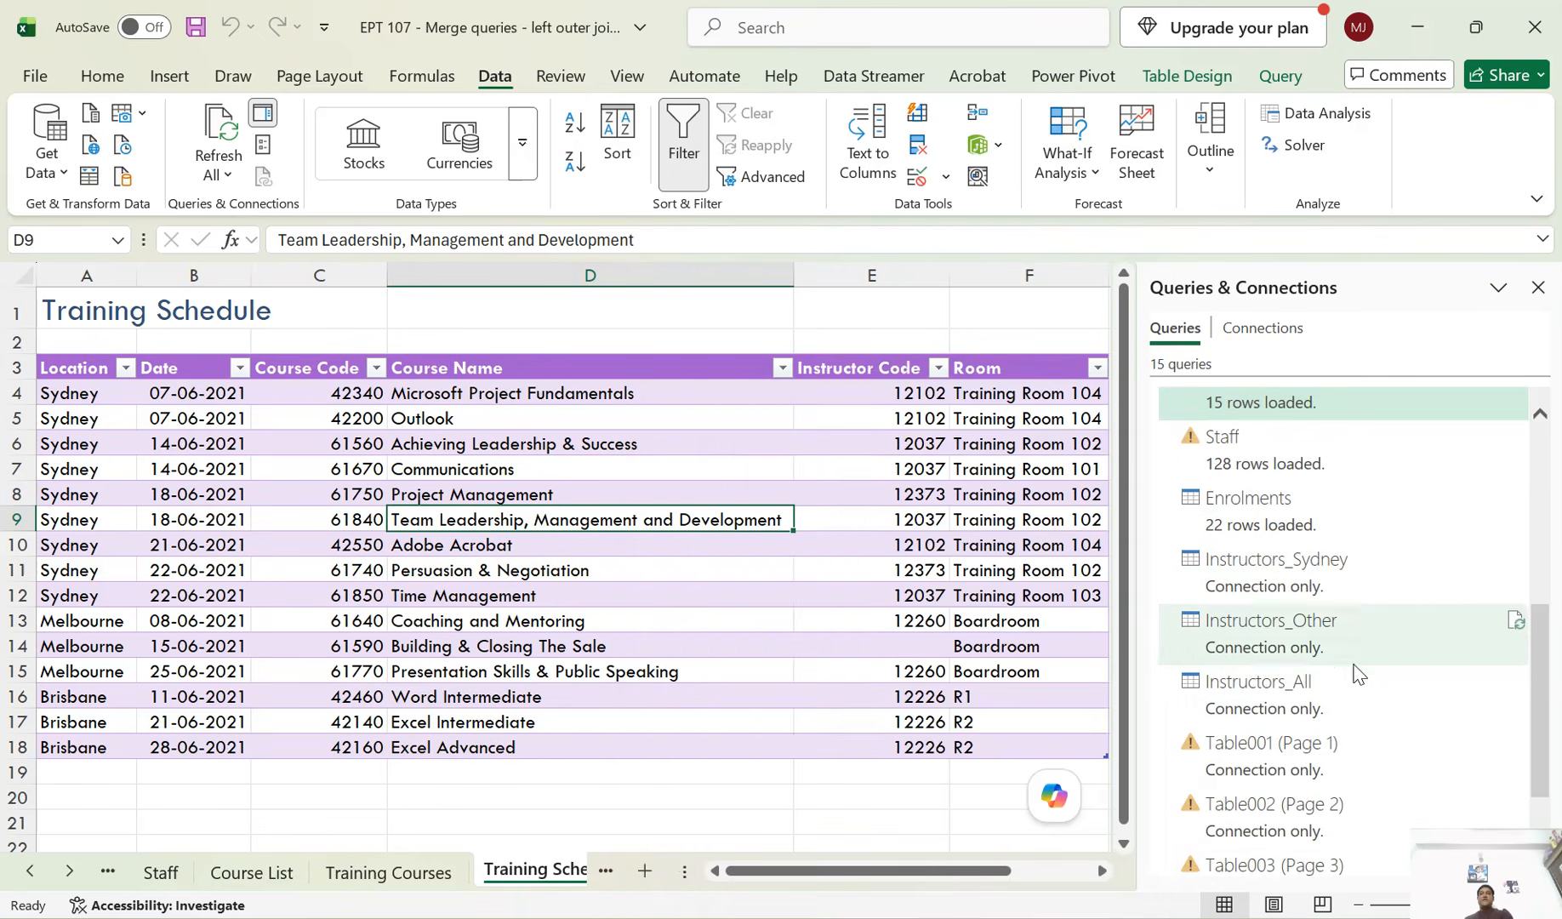
mouse_move(1366, 681)
scroll(1361, 723, "down", 1)
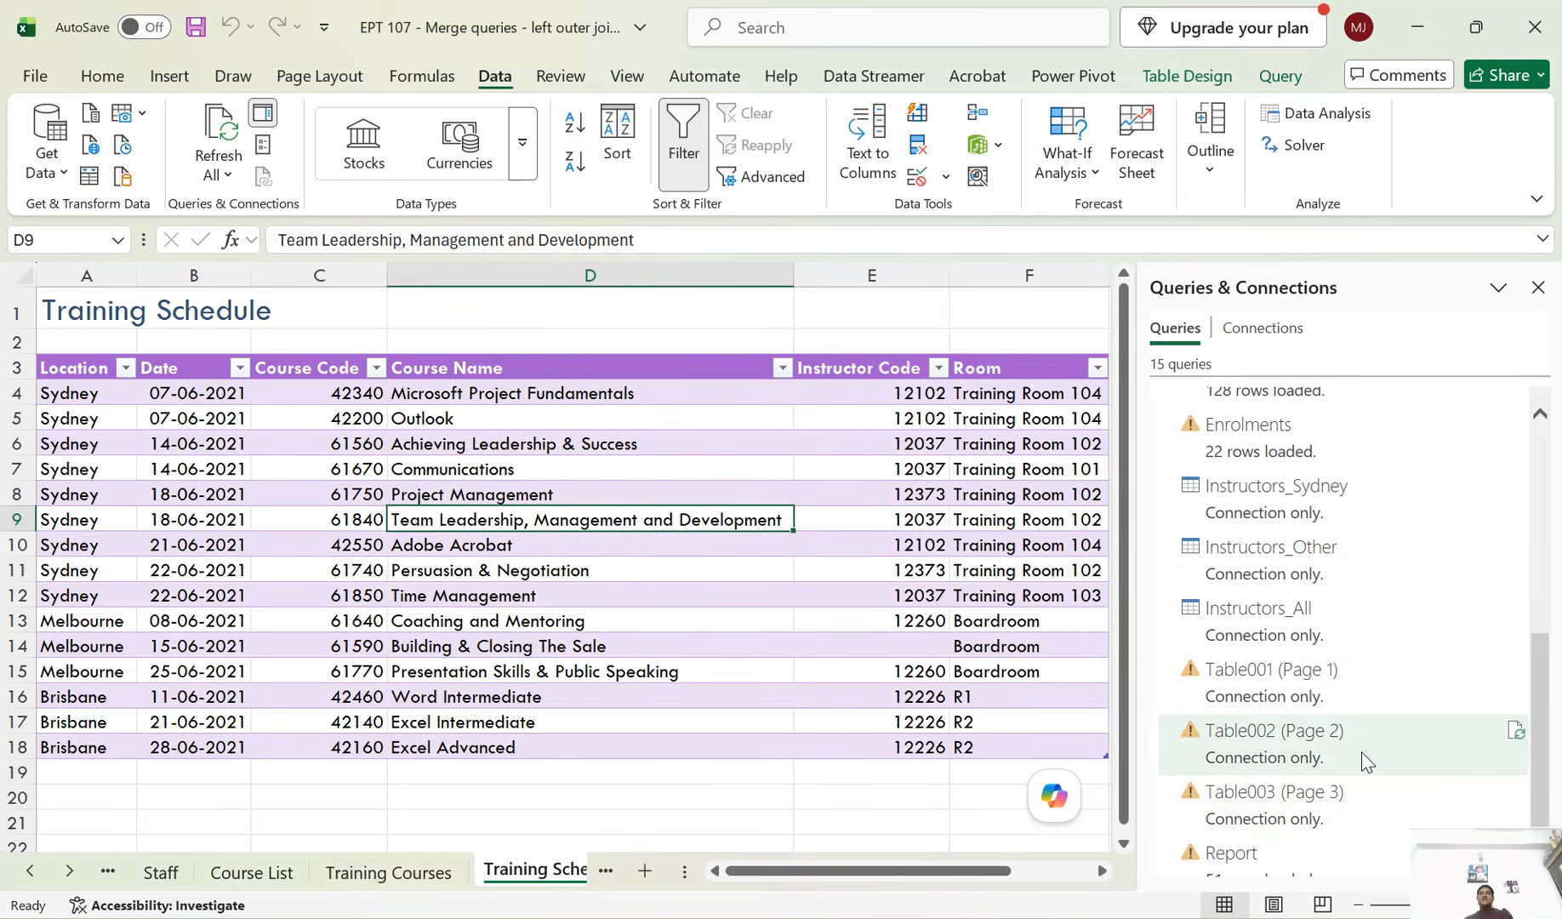
scroll(1361, 765, "up", 2)
scroll(1328, 570, "up", 1)
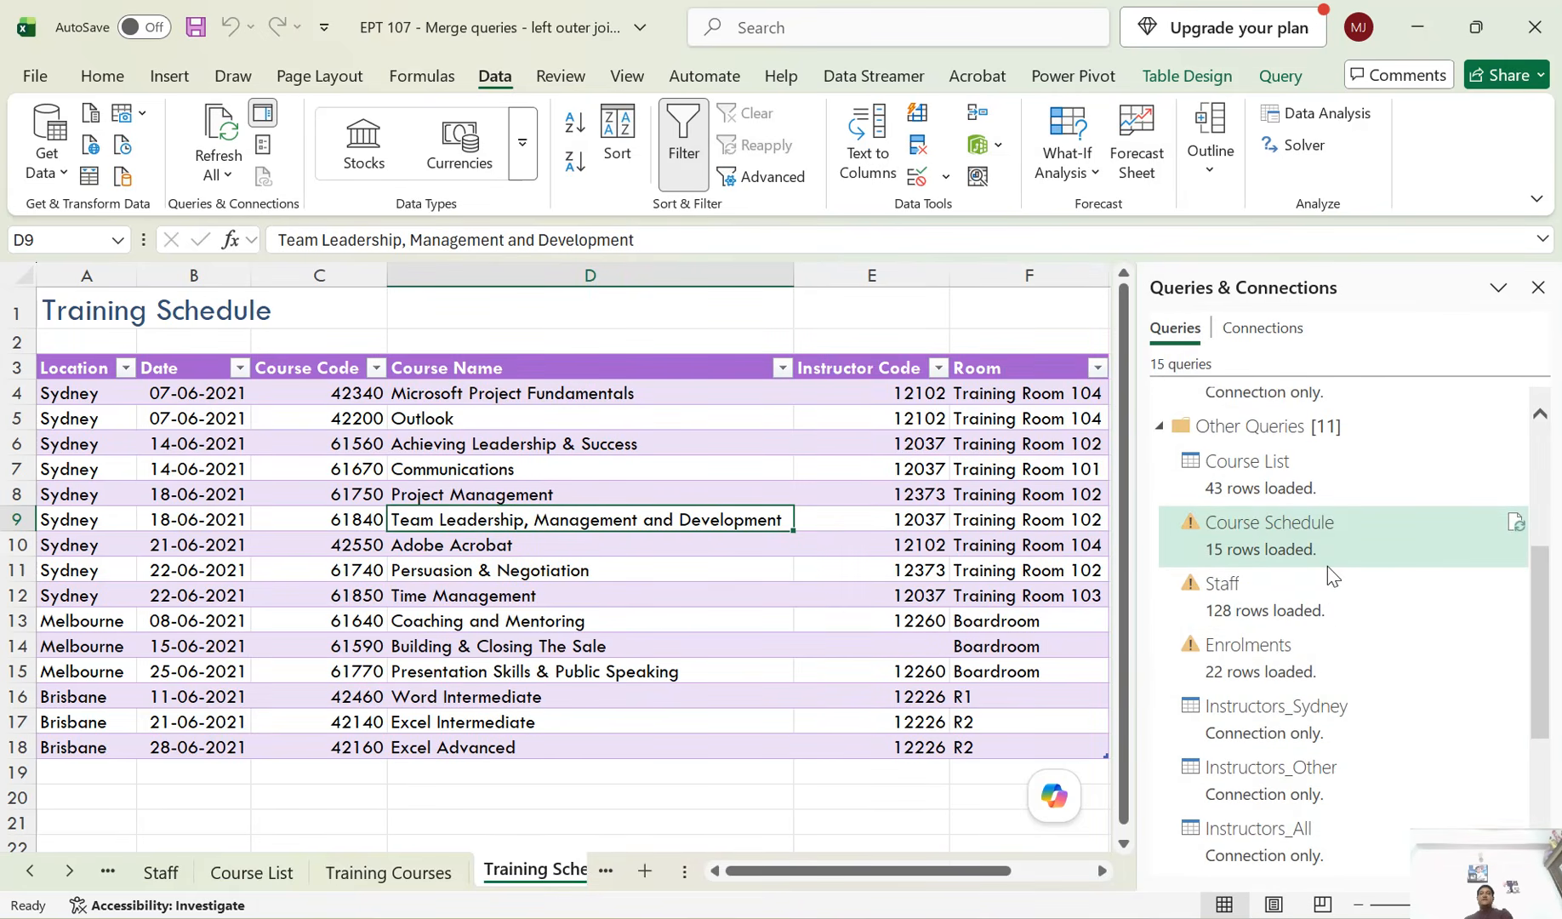
mouse_move(1328, 566)
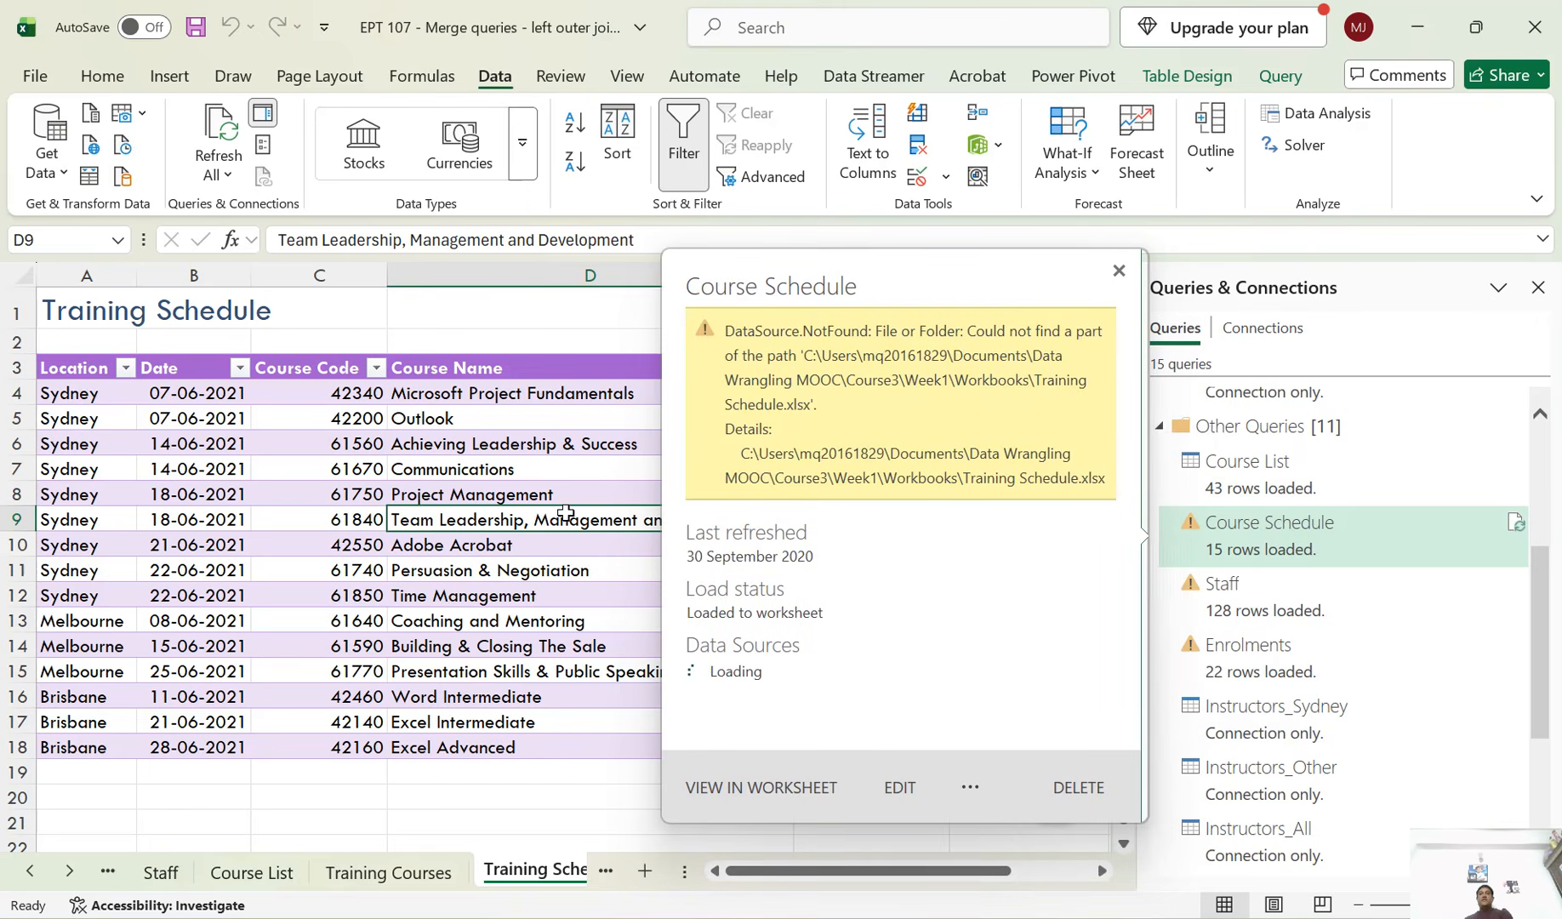
mouse_move(1228, 542)
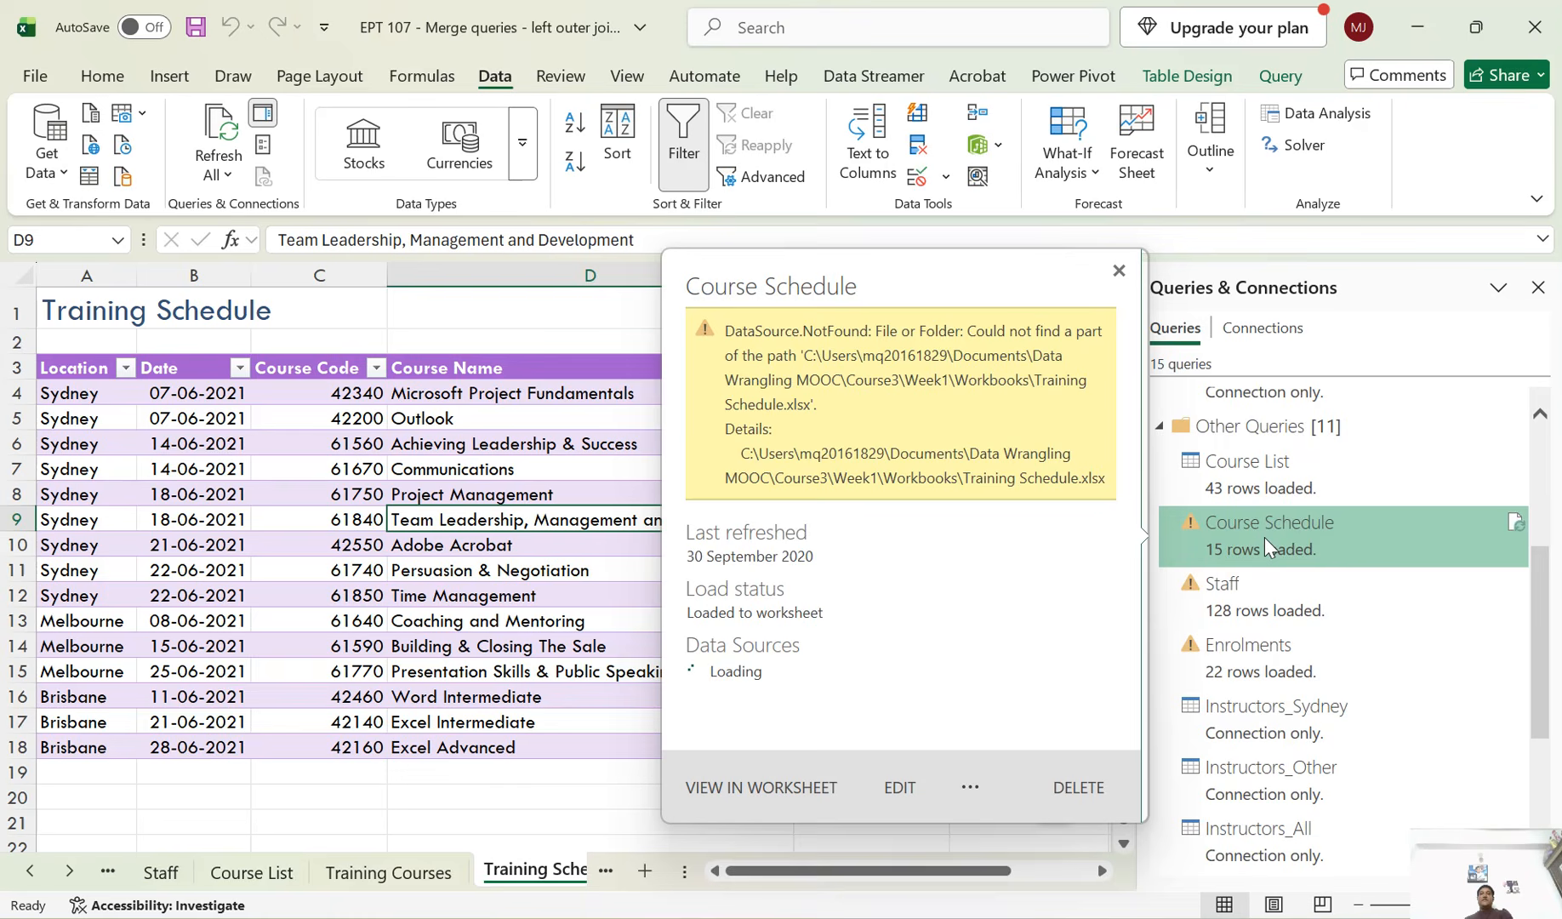
scroll(1283, 549, "down", 5)
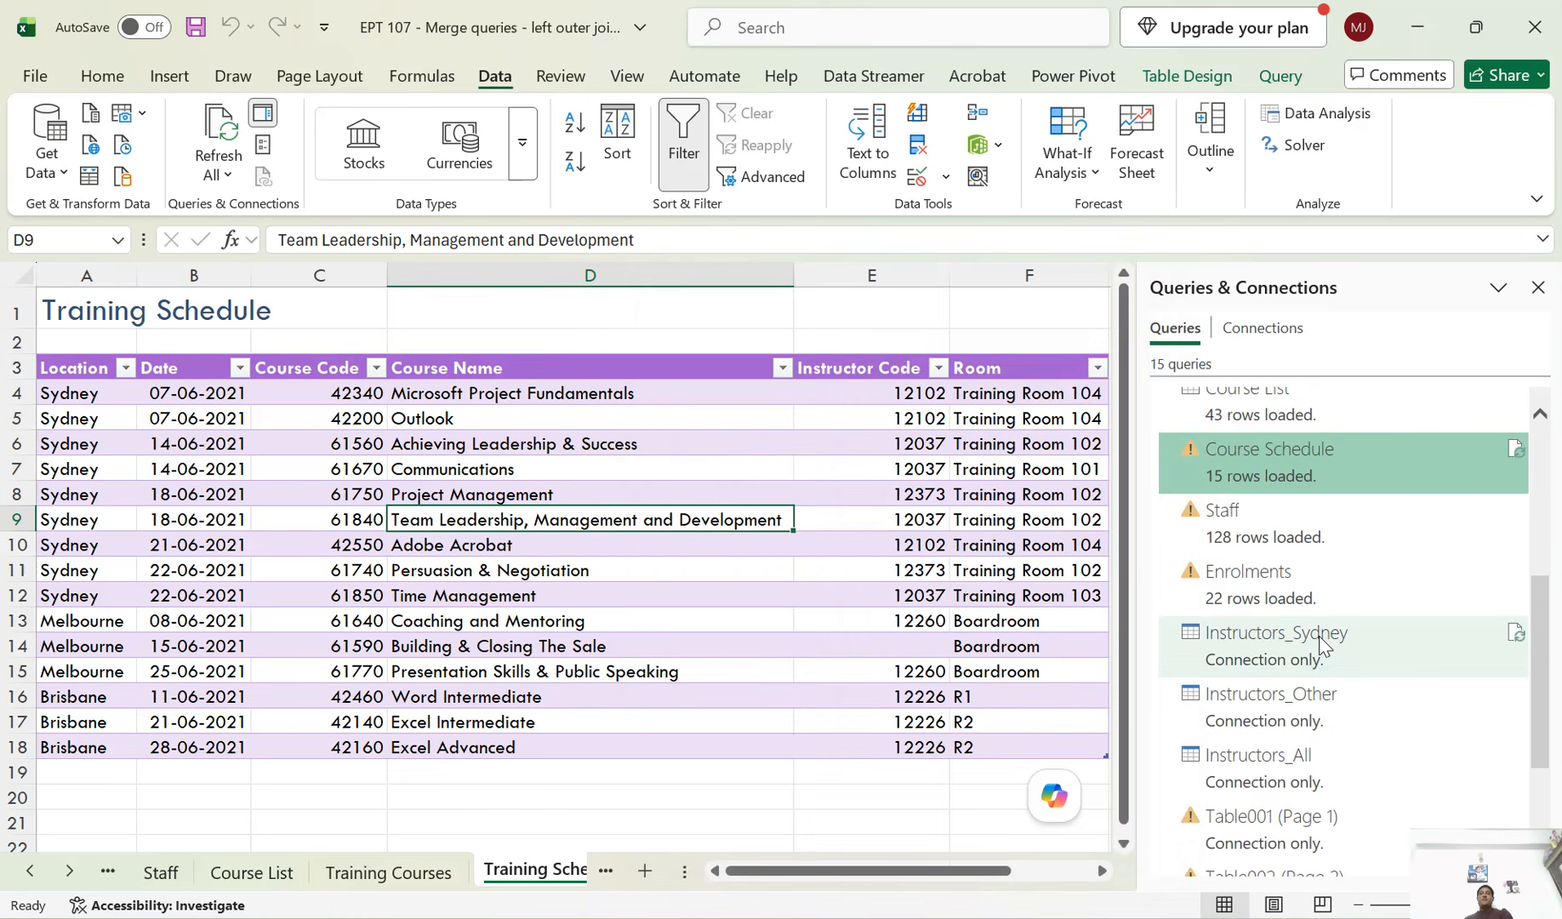
mouse_move(1324, 710)
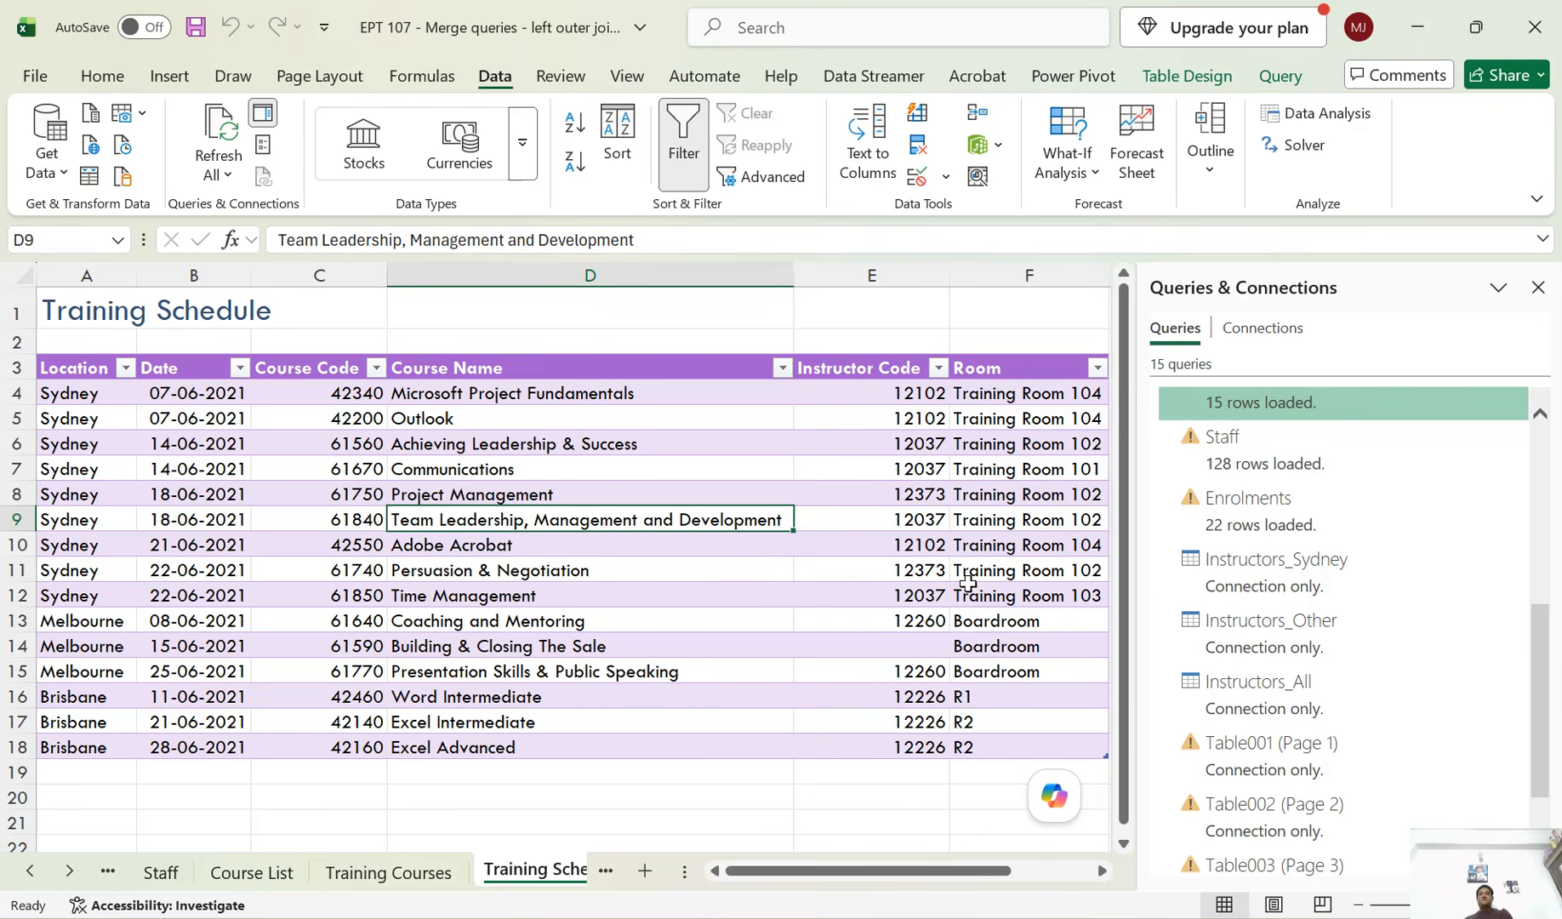
Open the Course Schedule query for editing in the Power Query Editor
scroll(1276, 552, "up", 3)
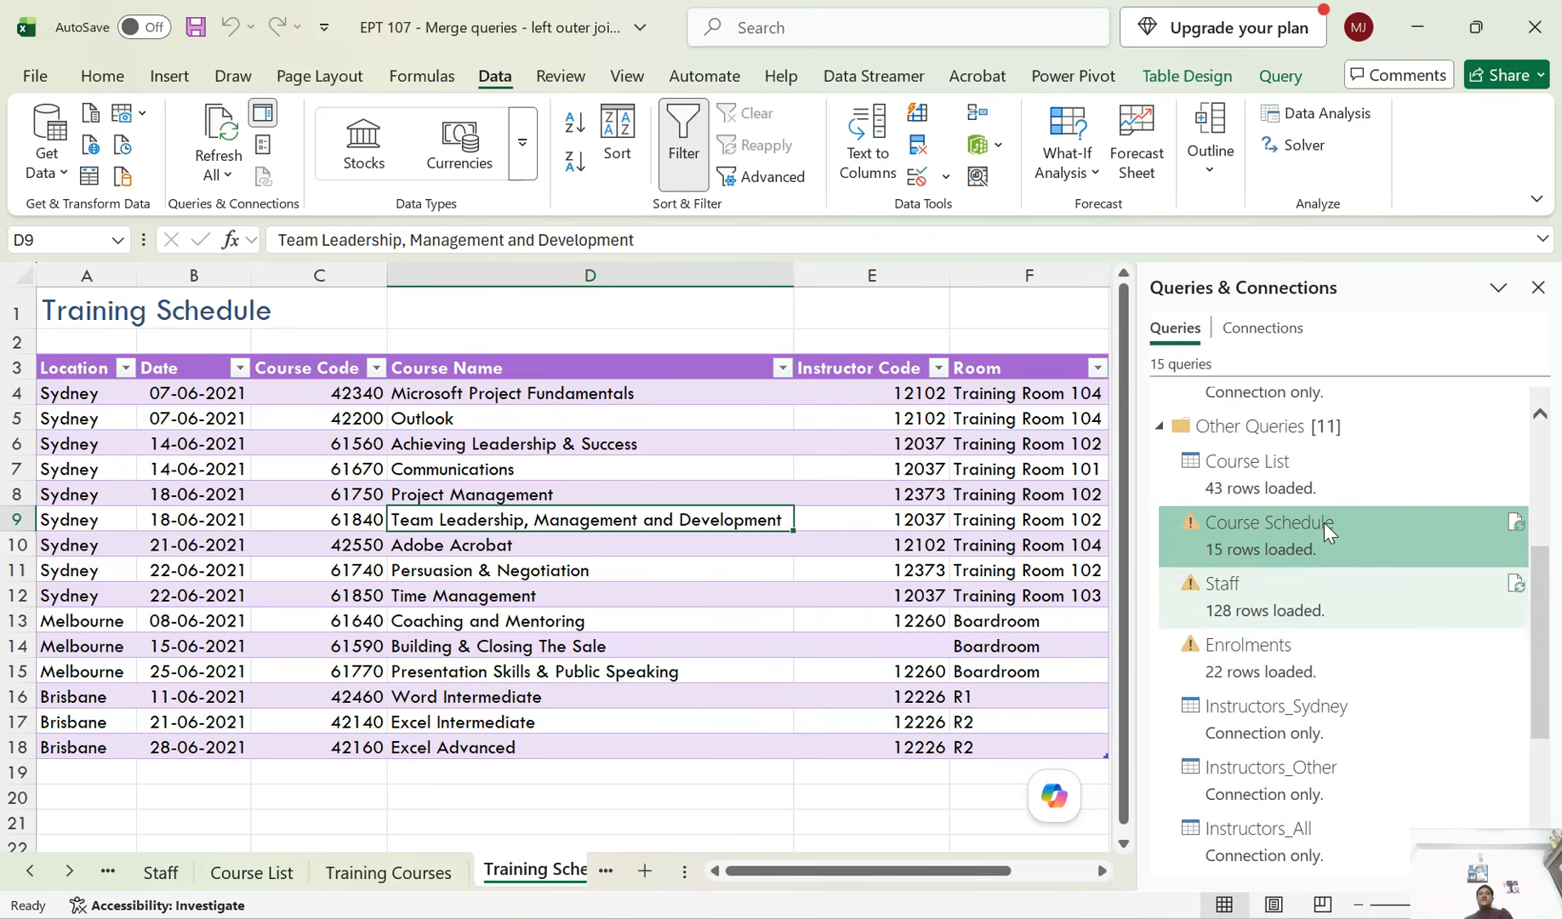
mouse_move(1280, 544)
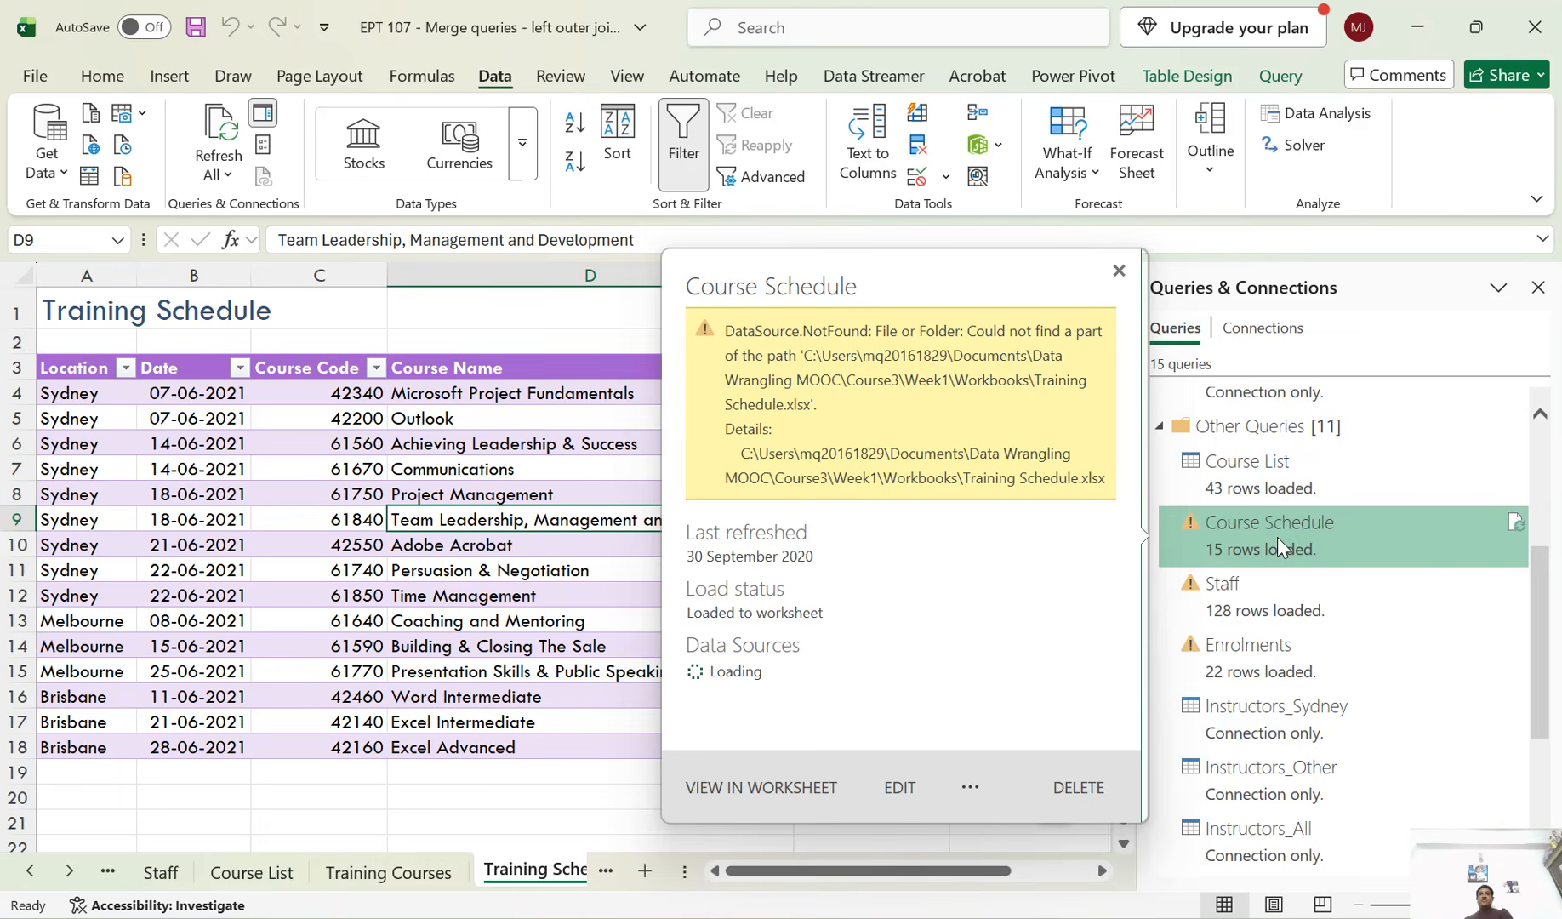
double_click(1276, 537)
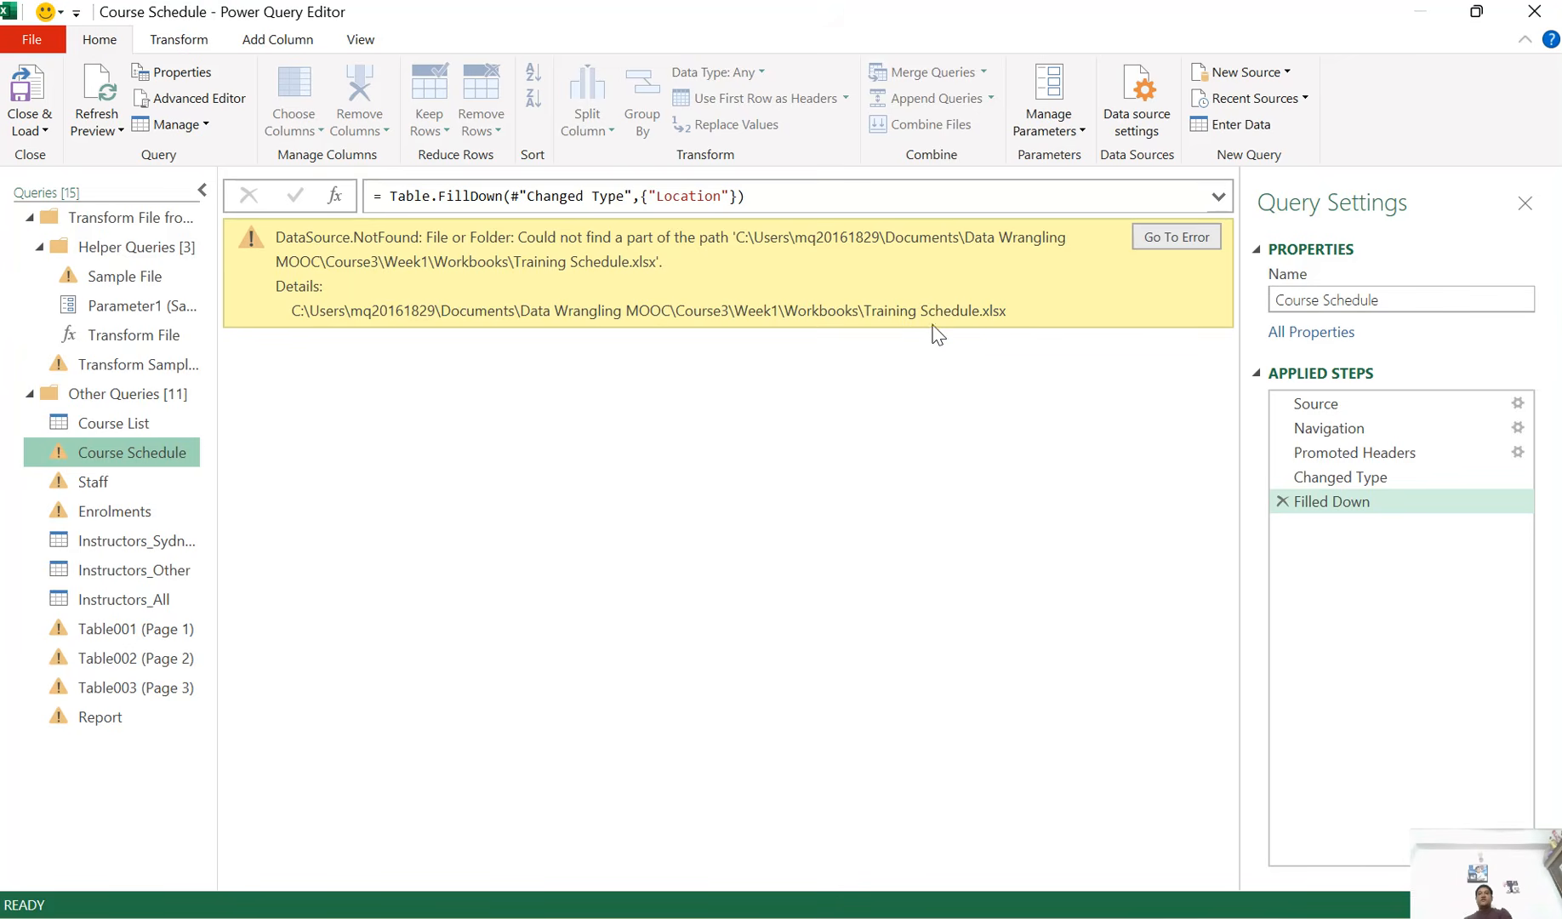
Delete the Filled Down, Changed Type, Promoted Headers and Navigation steps from the Course Schedule query, keeping only Source
left_click(1281, 503)
left_click(1282, 477)
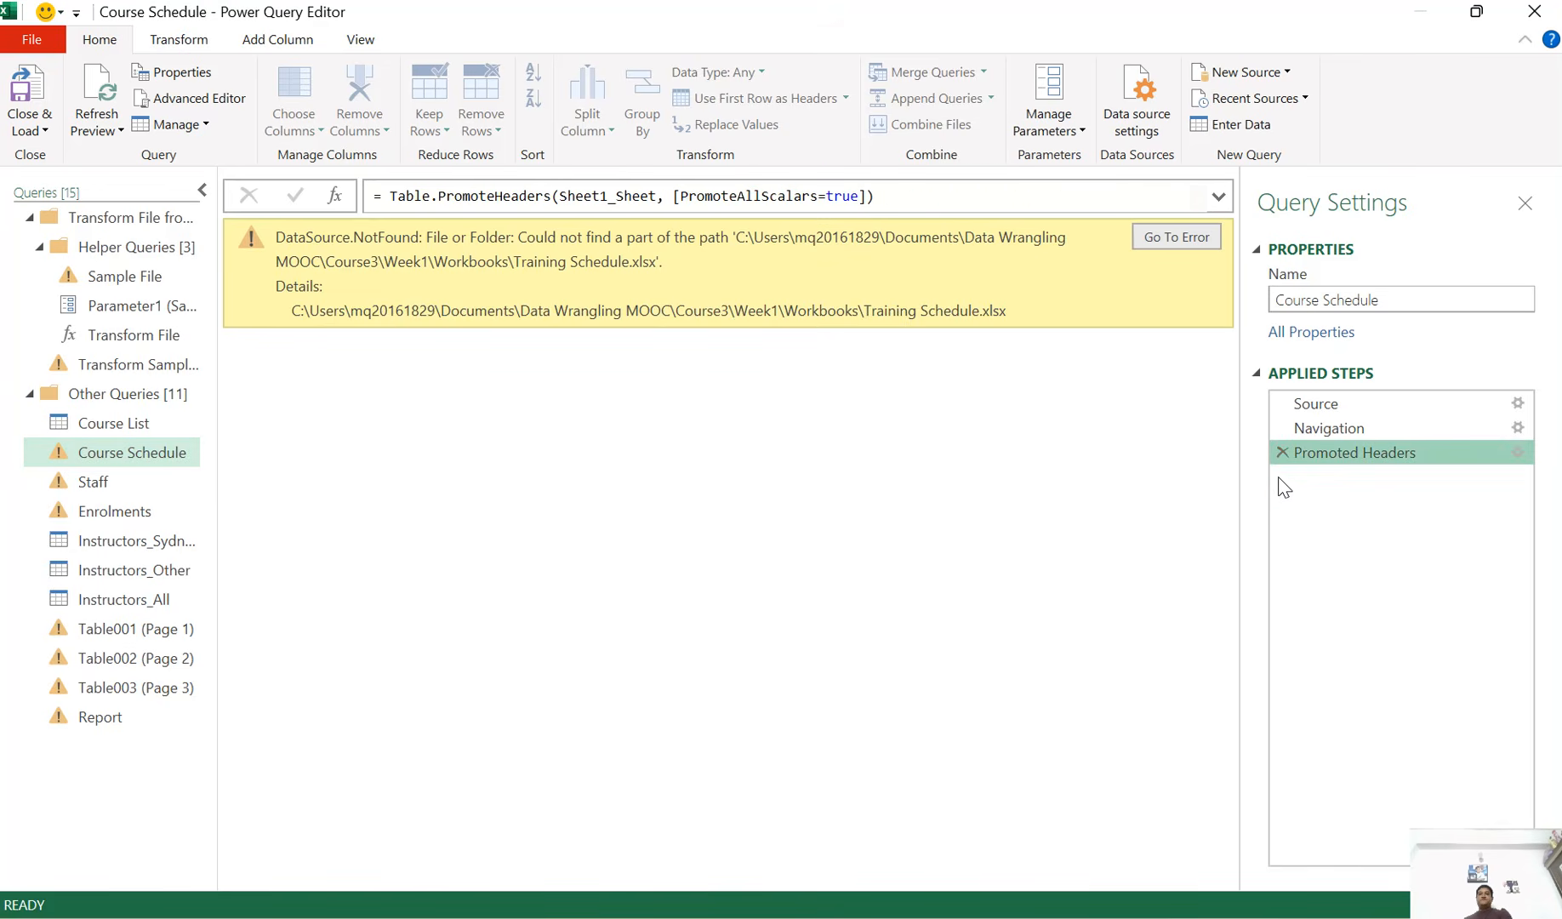
left_click(1282, 453)
left_click(1281, 428)
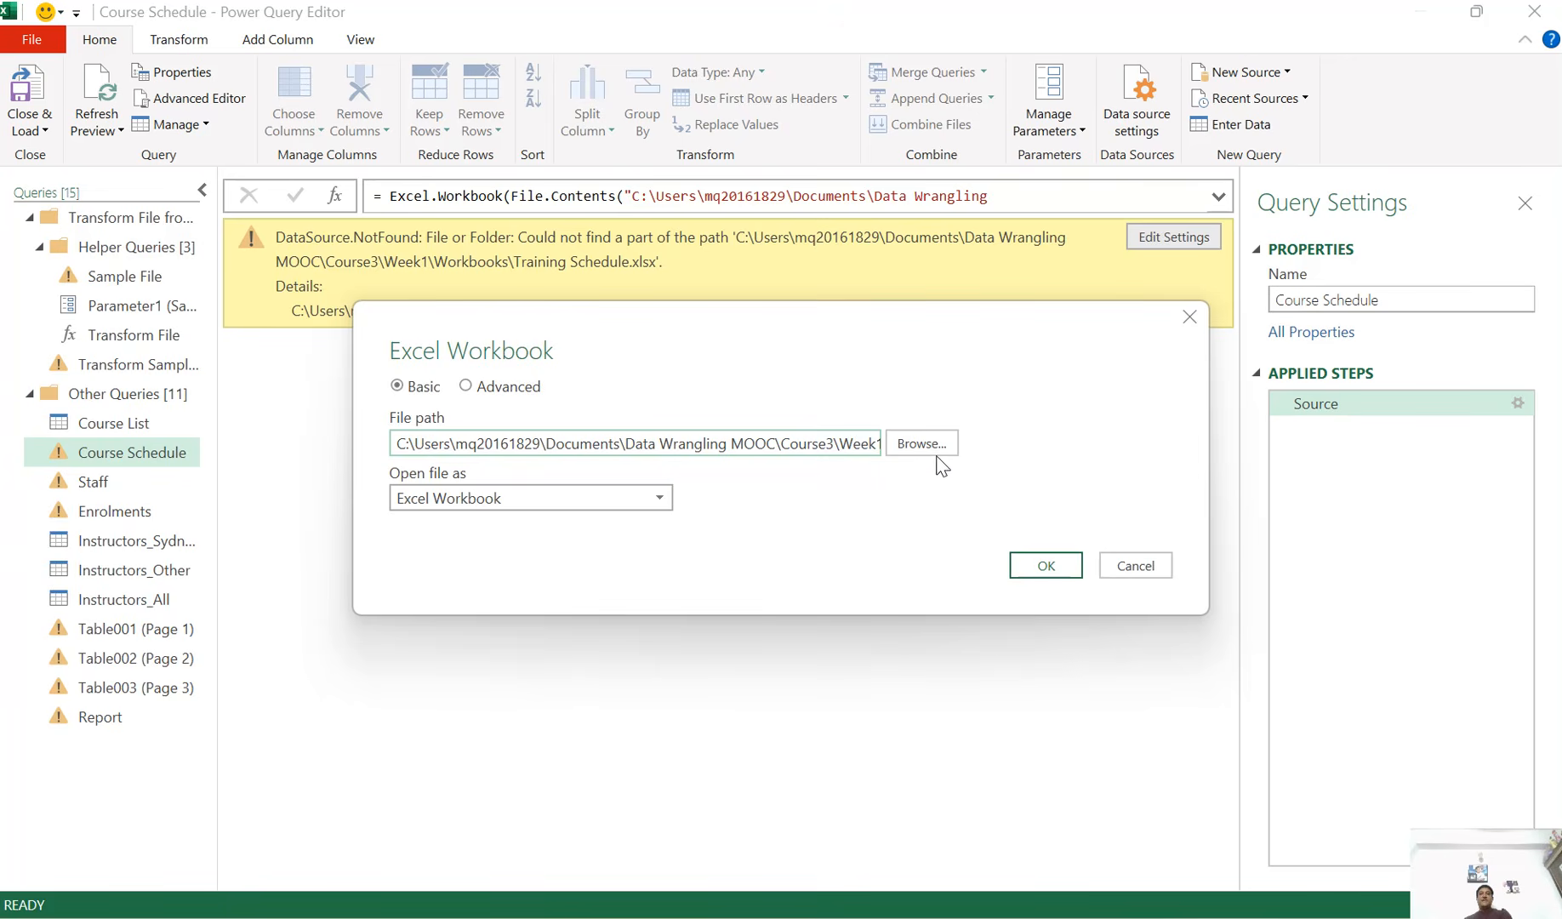
Repoint the Course Schedule query's source to Training Schedule.xlsx in the EPT - UNIT - 1 folder
left_click(932, 446)
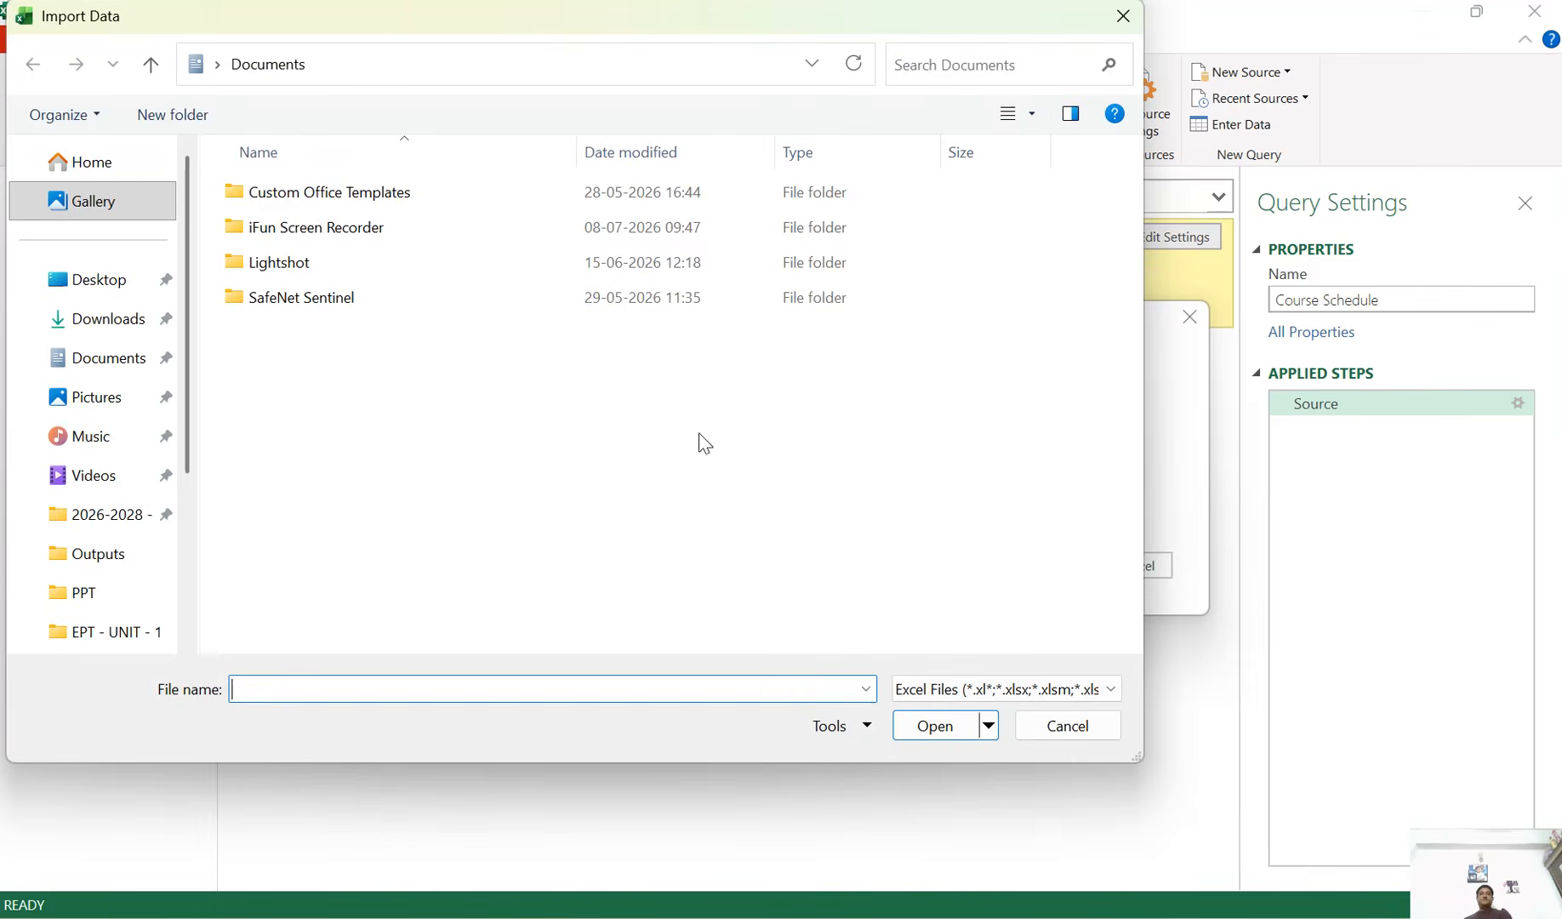
scroll(153, 514, "down", 3)
left_click(119, 473)
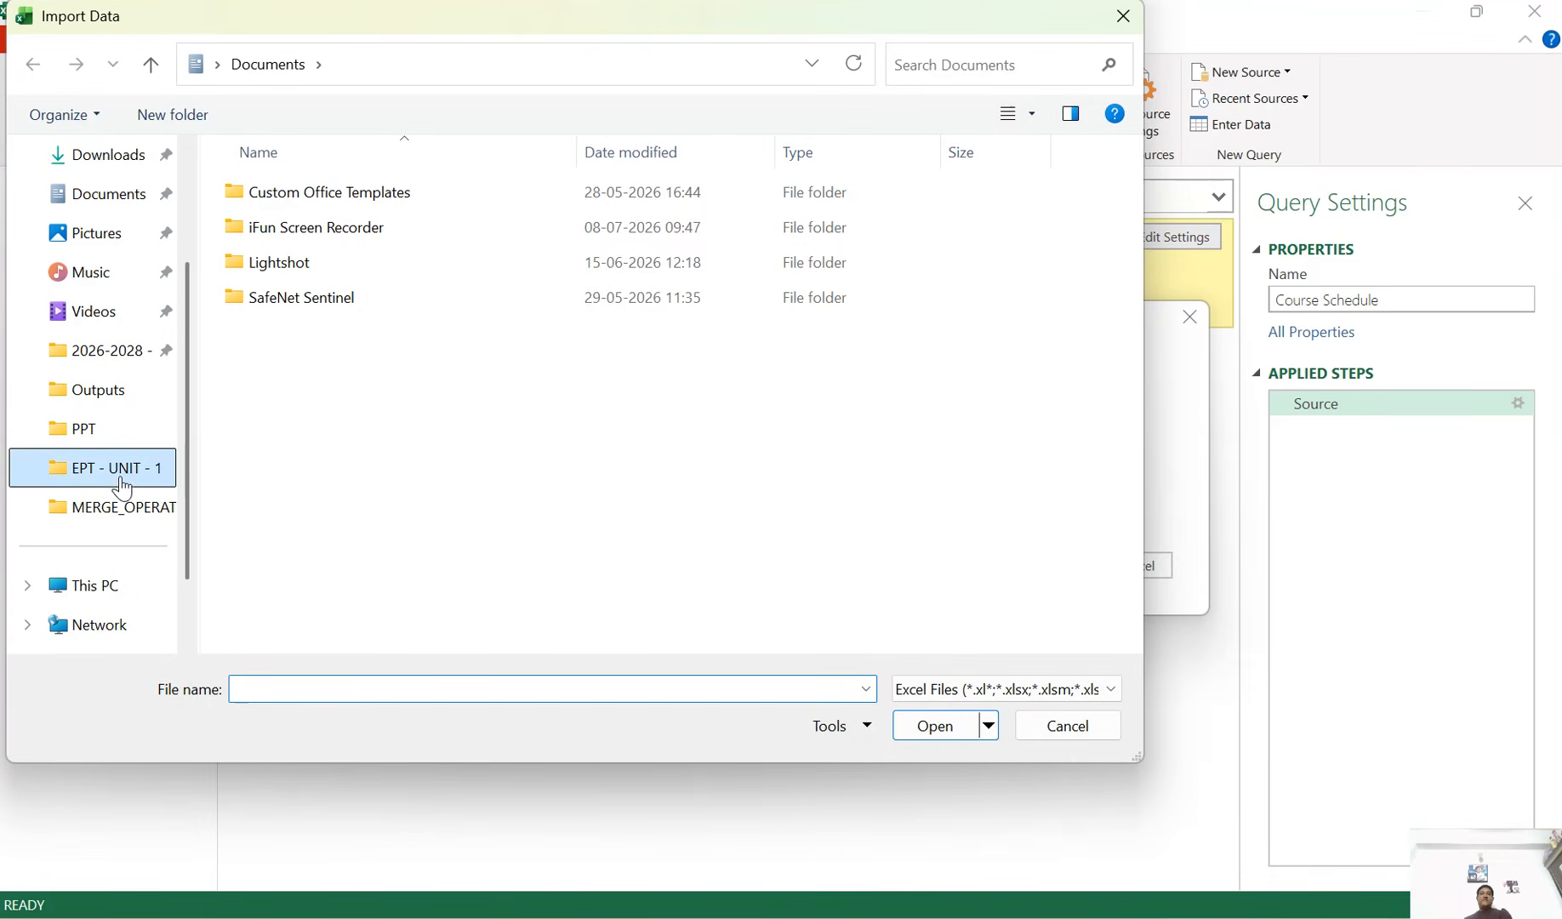
left_click(323, 545)
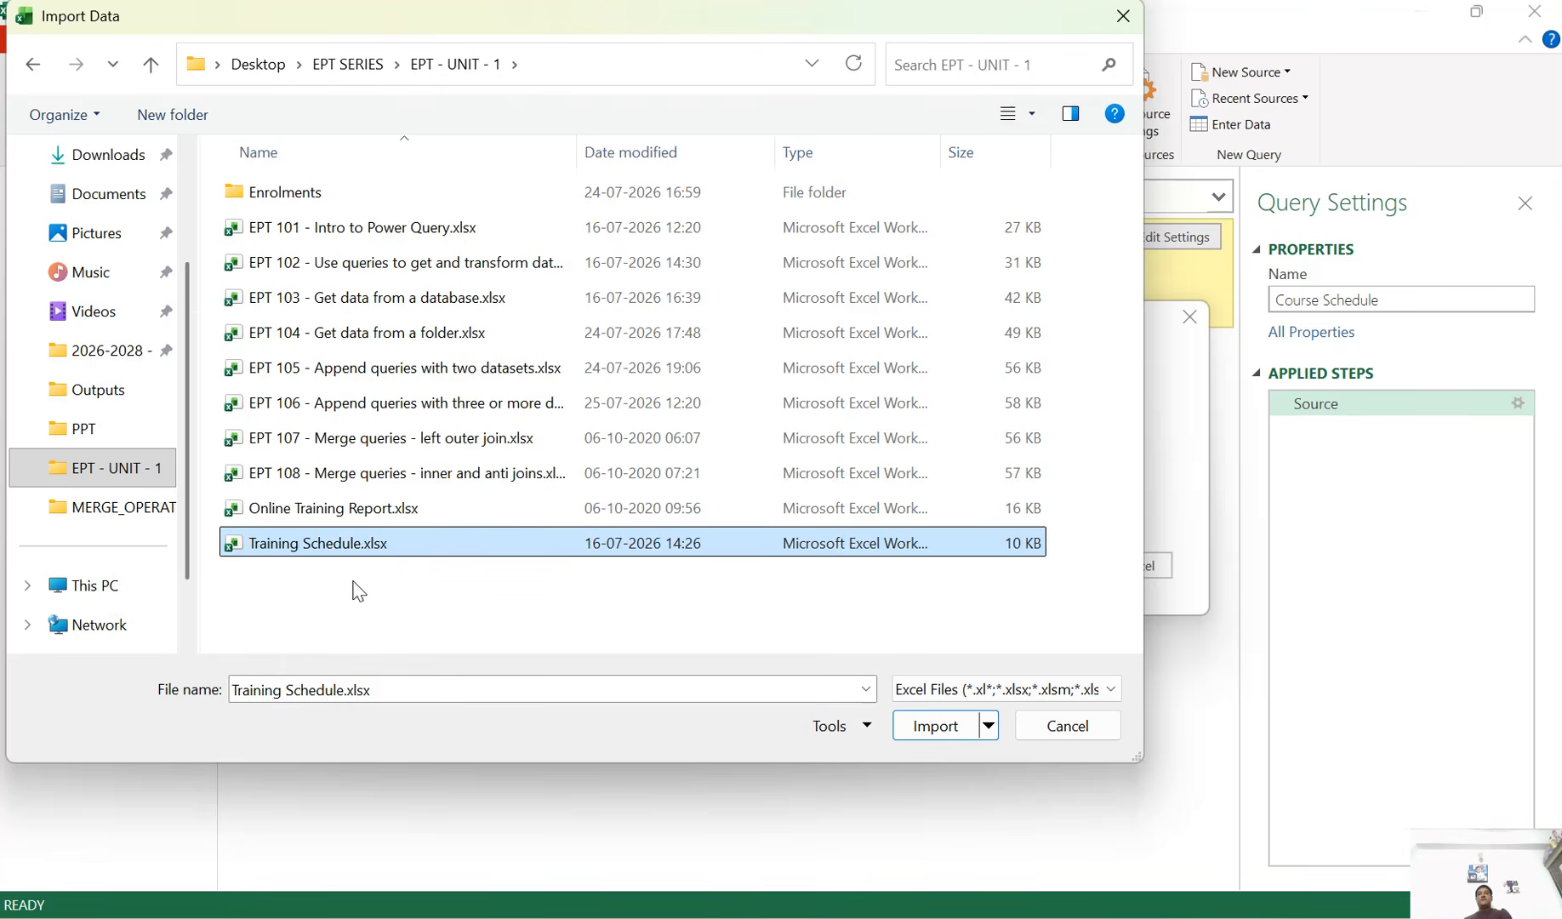
left_click(912, 727)
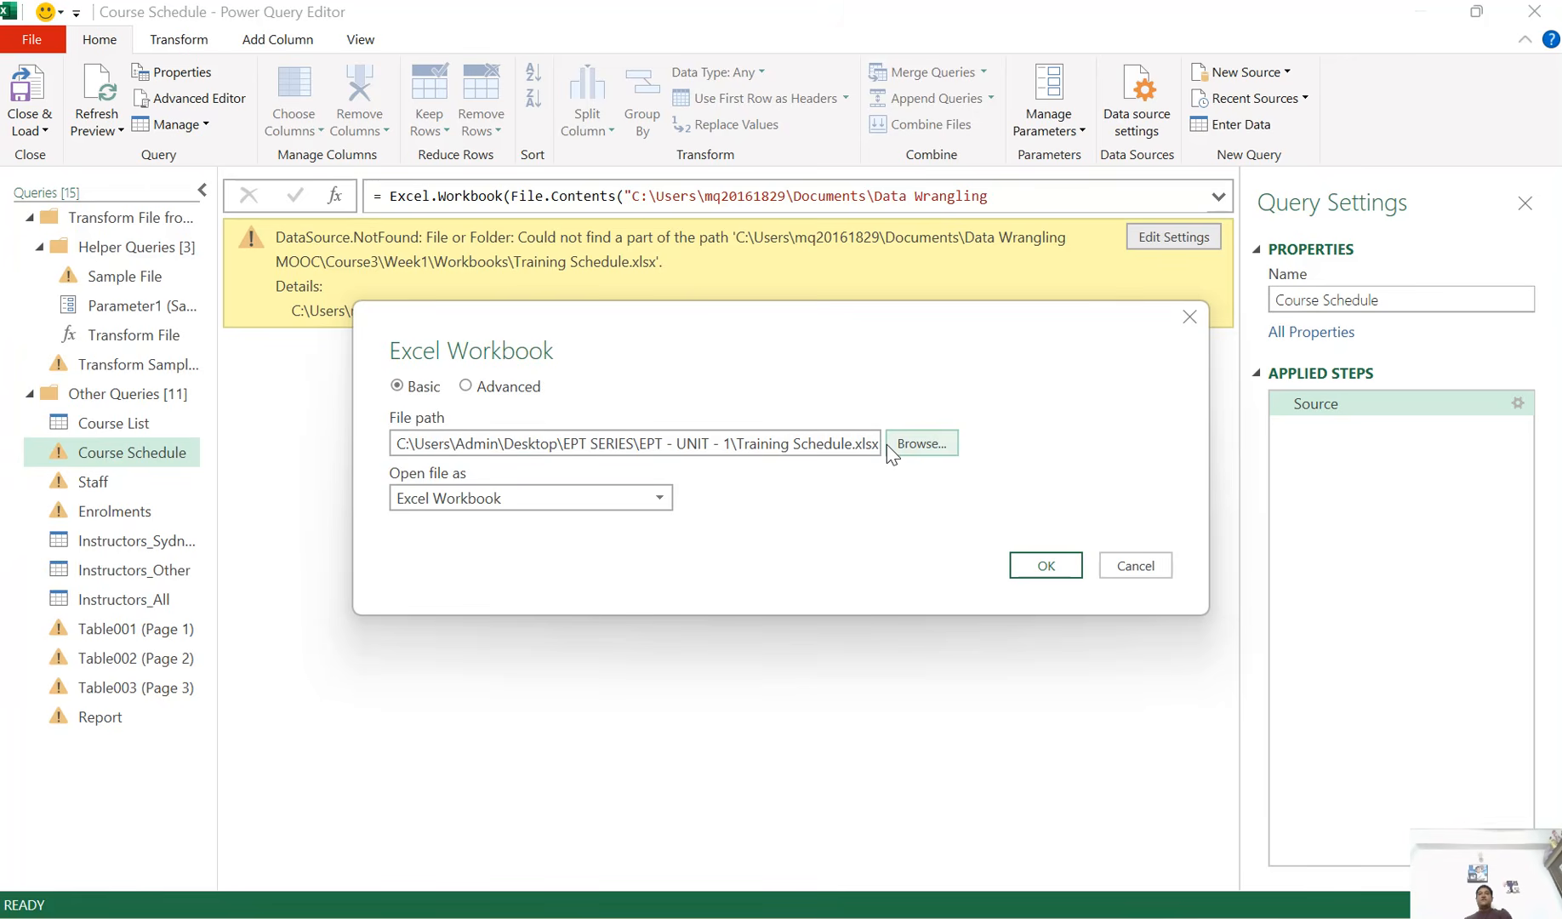
left_click(1046, 567)
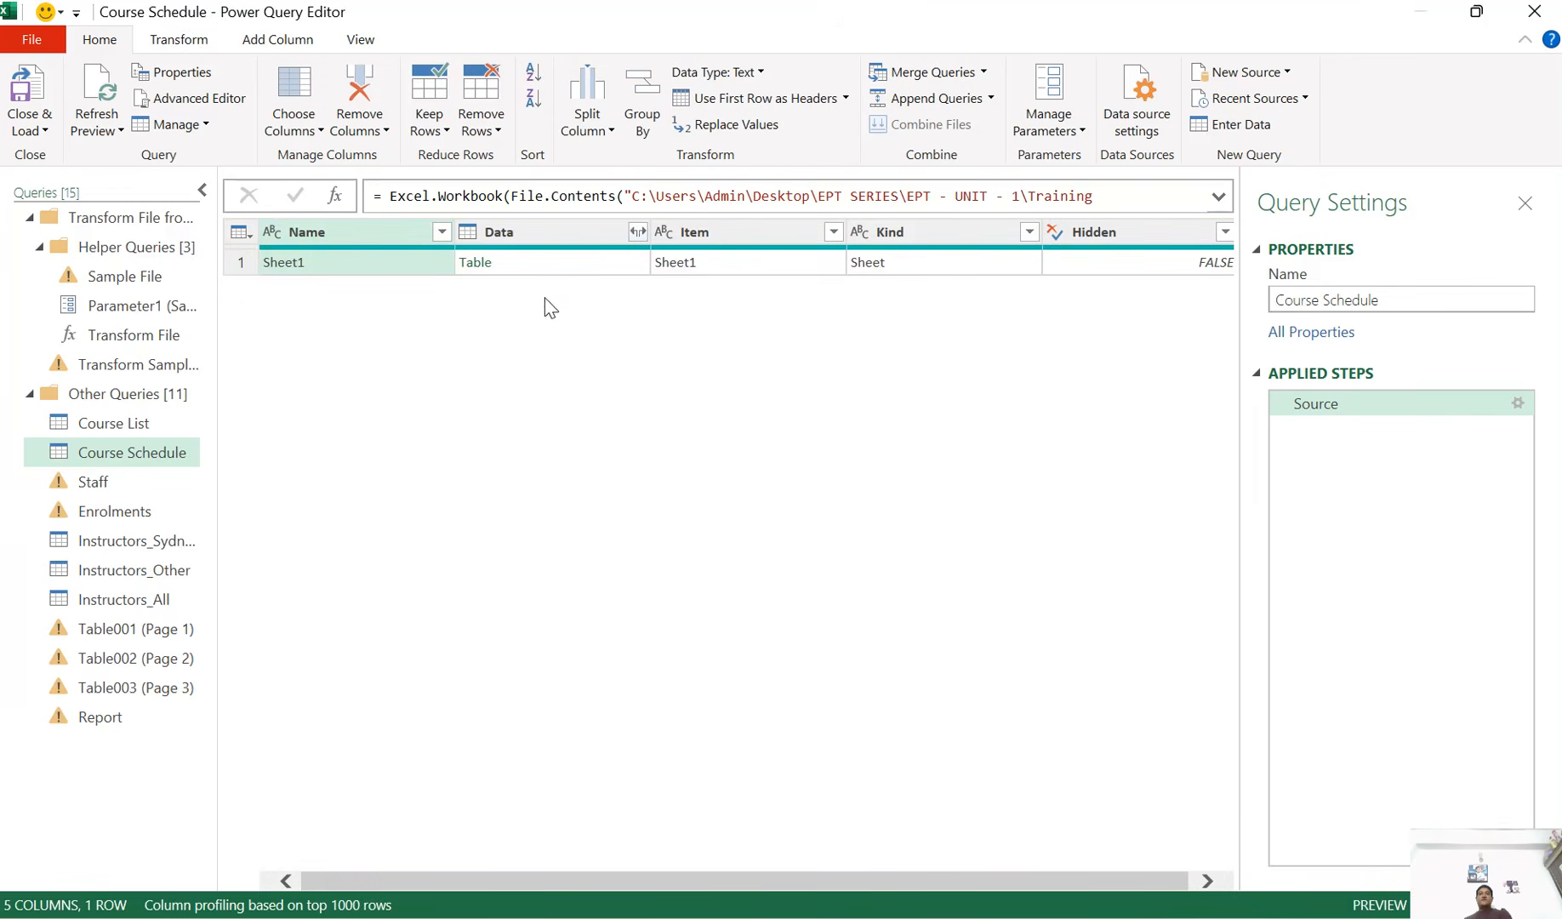
Remove every column except Data, and expand Data into all its columns without the original column name as prefix
right_click(534, 240)
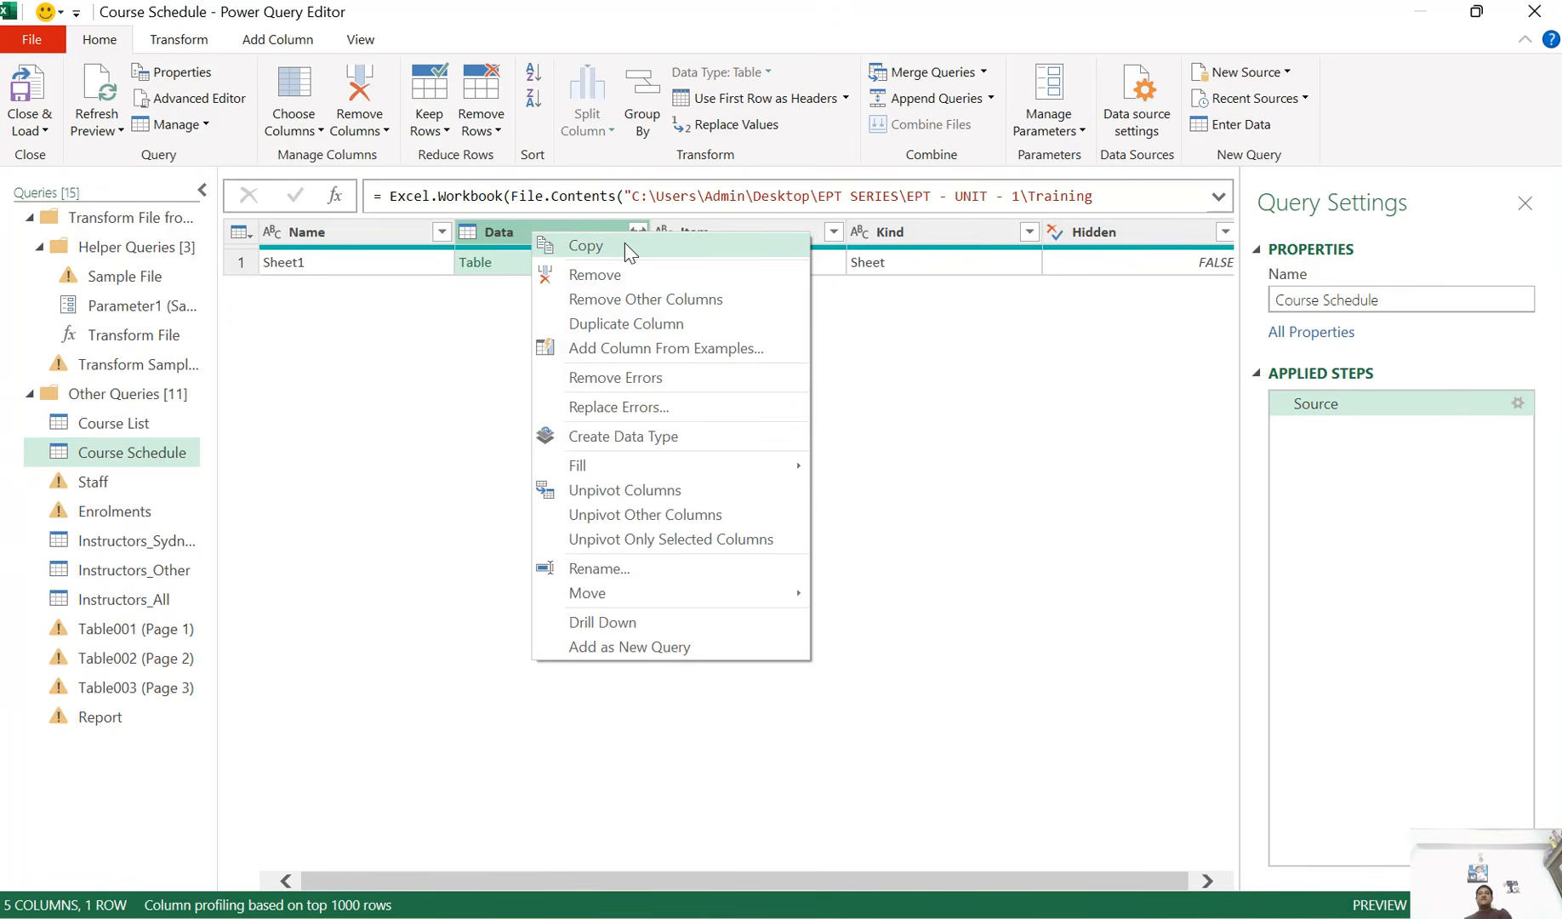
left_click(641, 306)
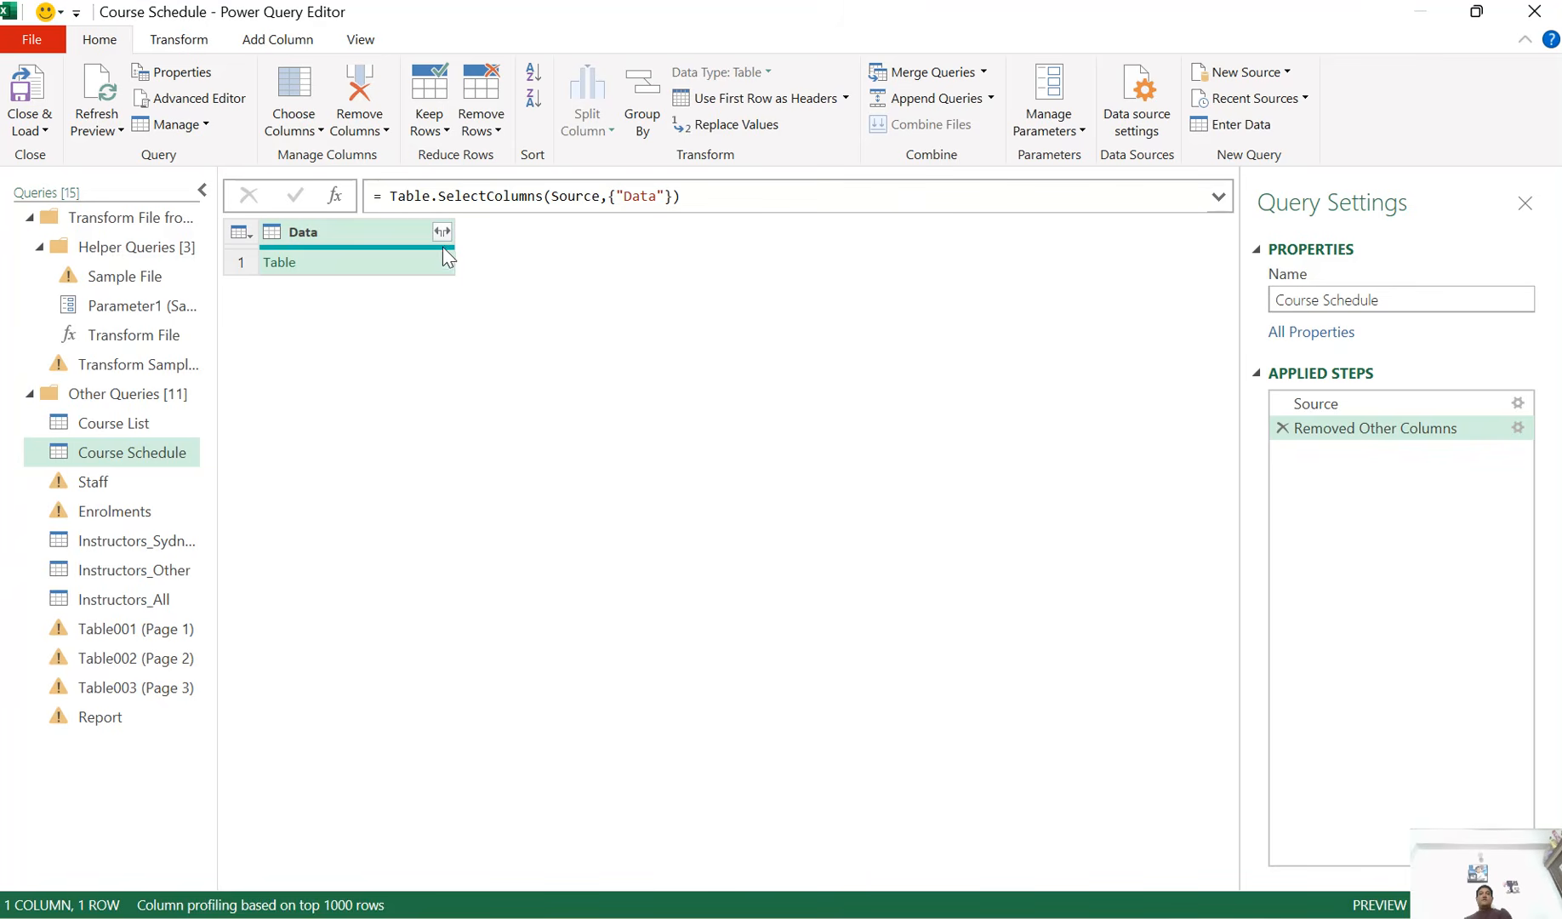
left_click(440, 231)
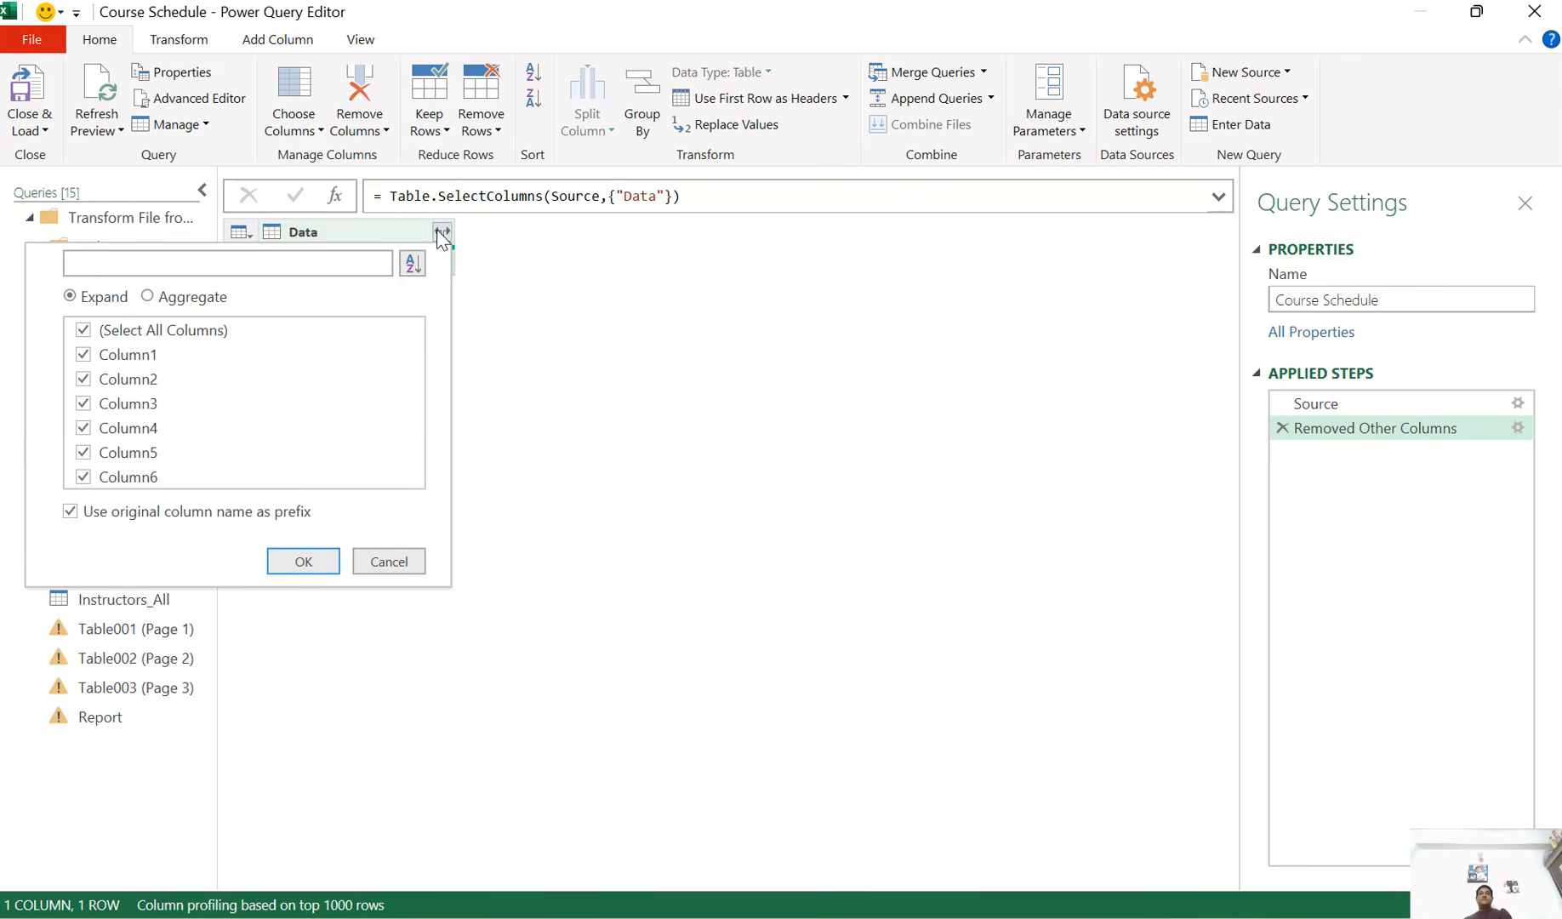
left_click(83, 515)
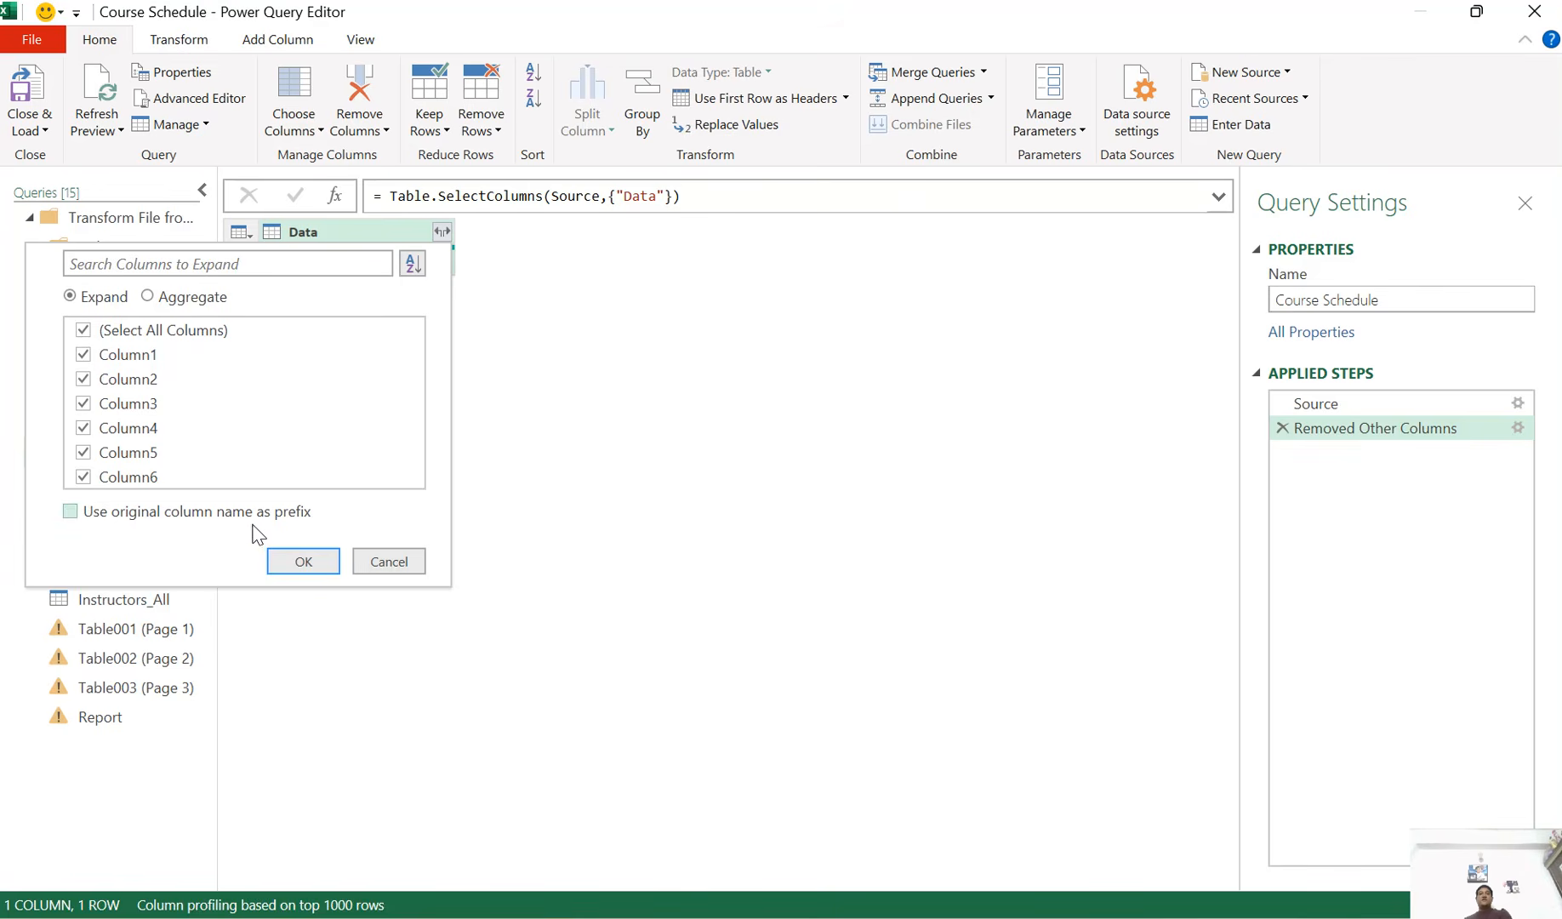
left_click(291, 564)
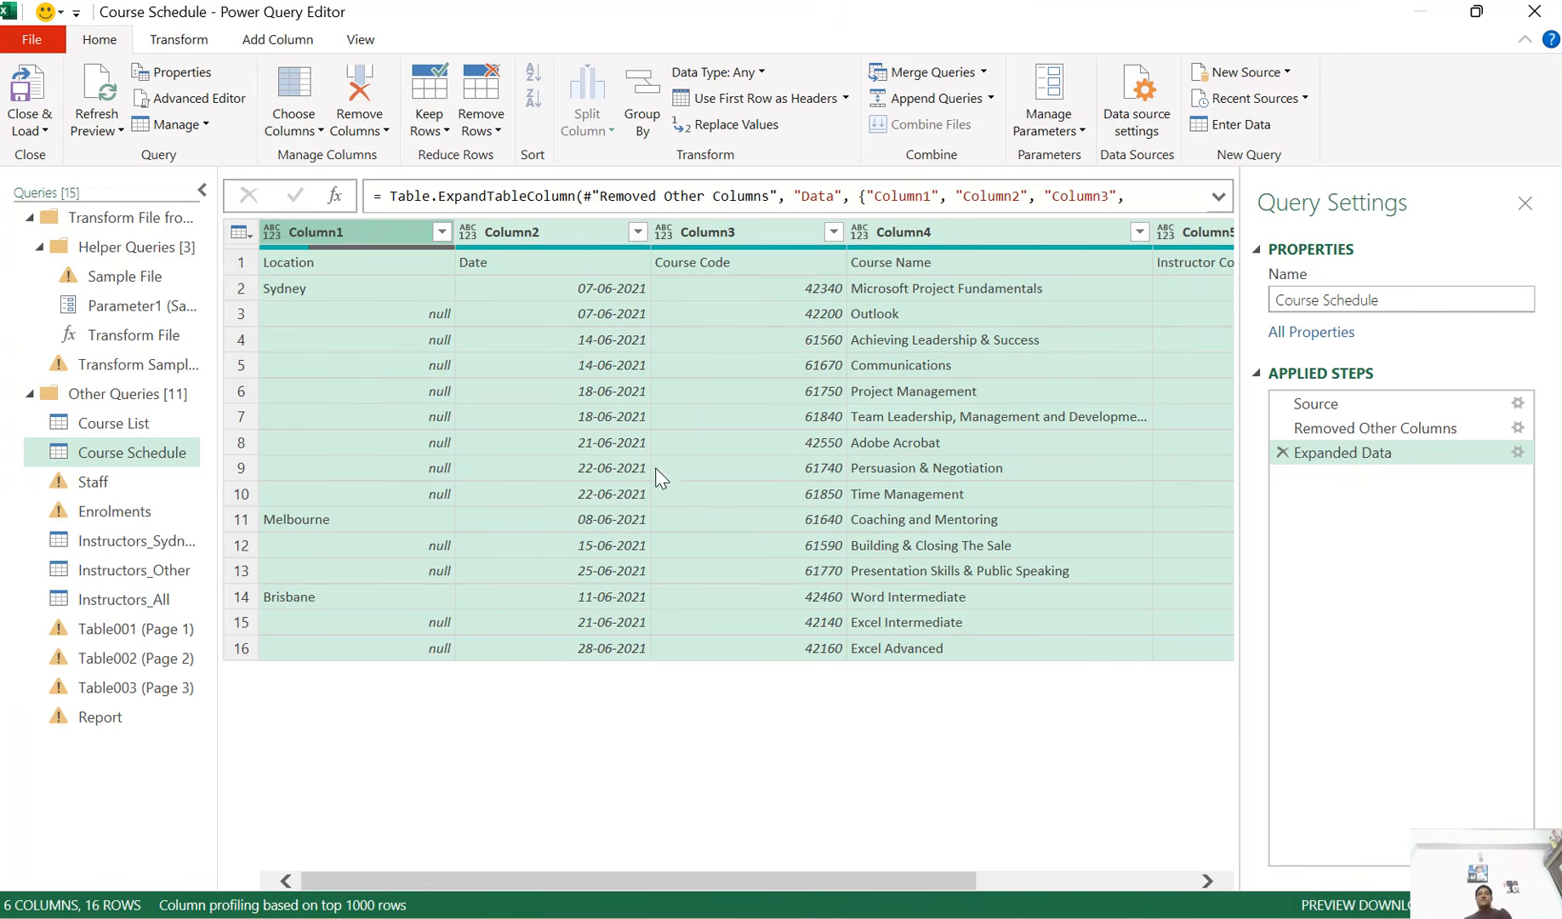
Promote the first row to headers and fill the Location column's empty cells downward
left_click(564, 270)
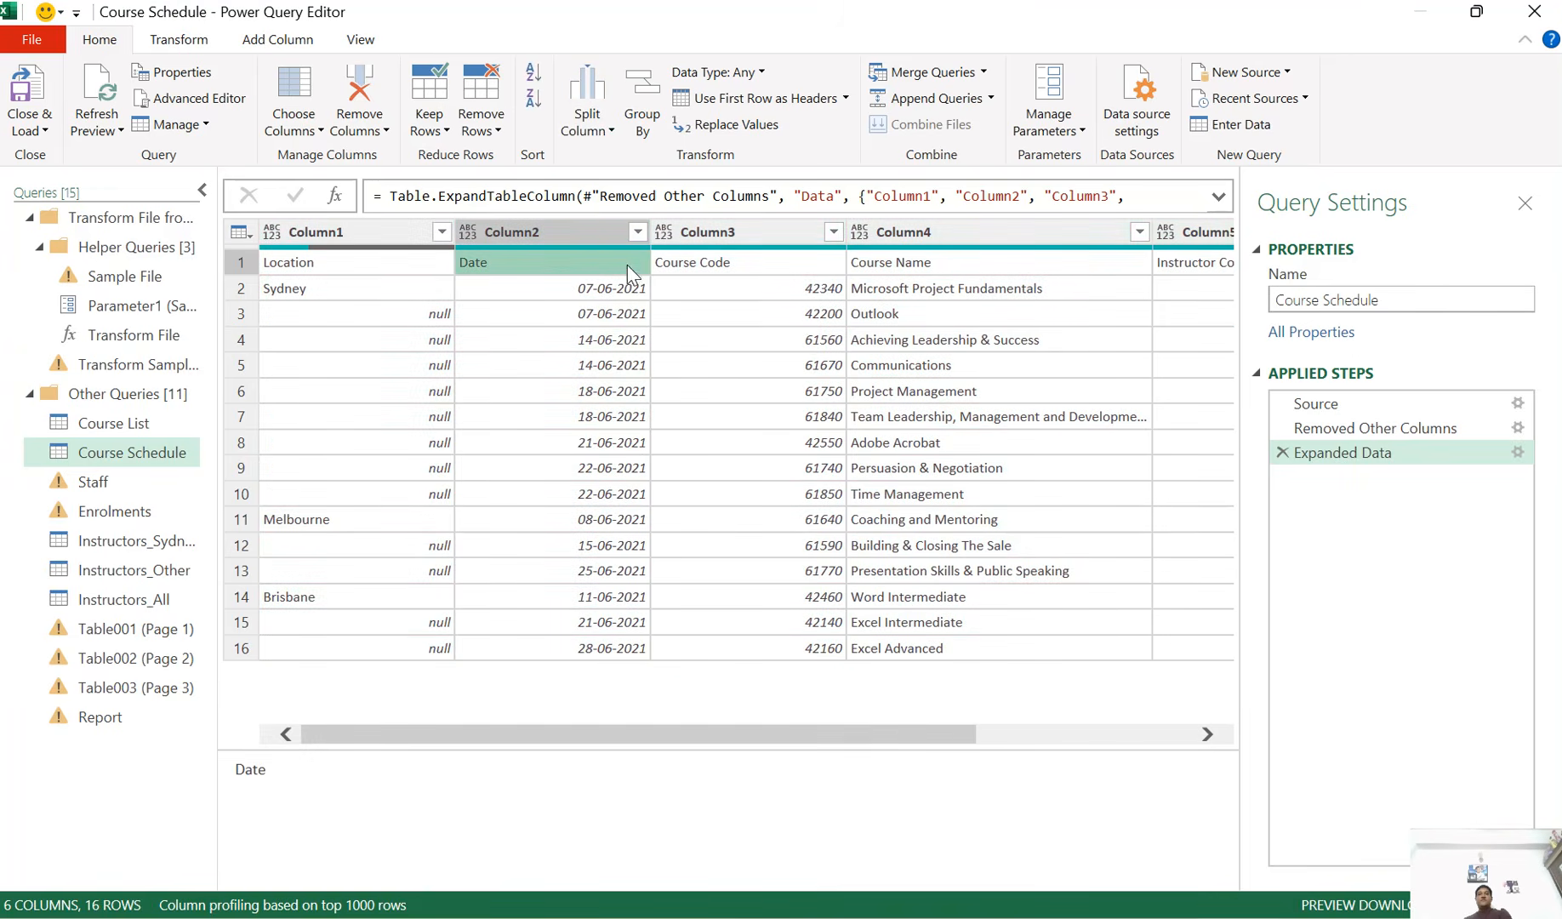
left_click(746, 99)
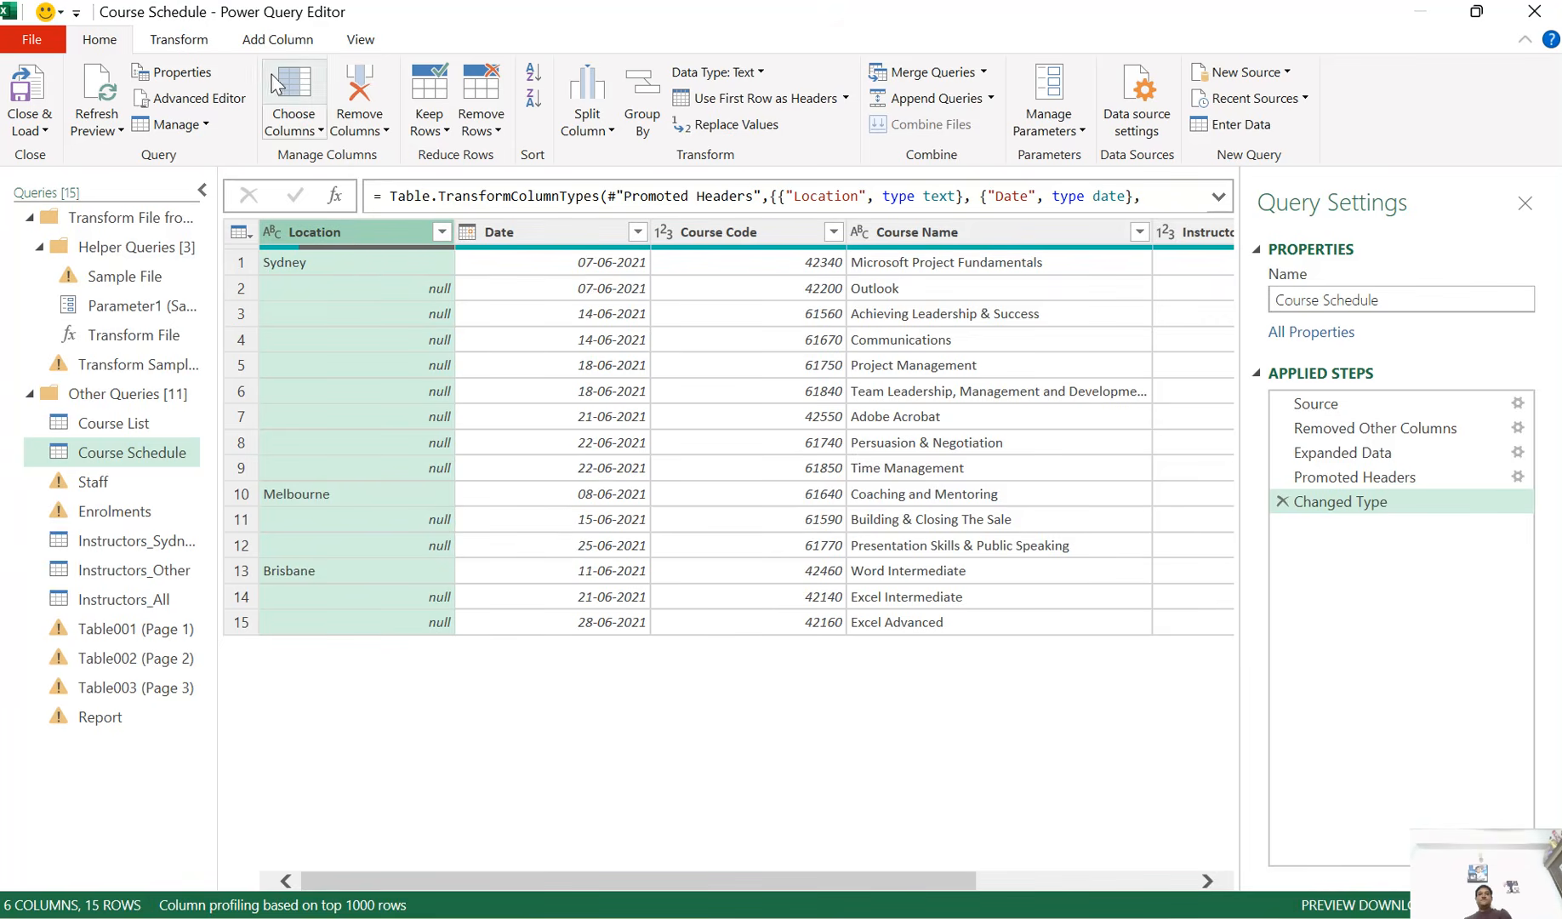
left_click(206, 45)
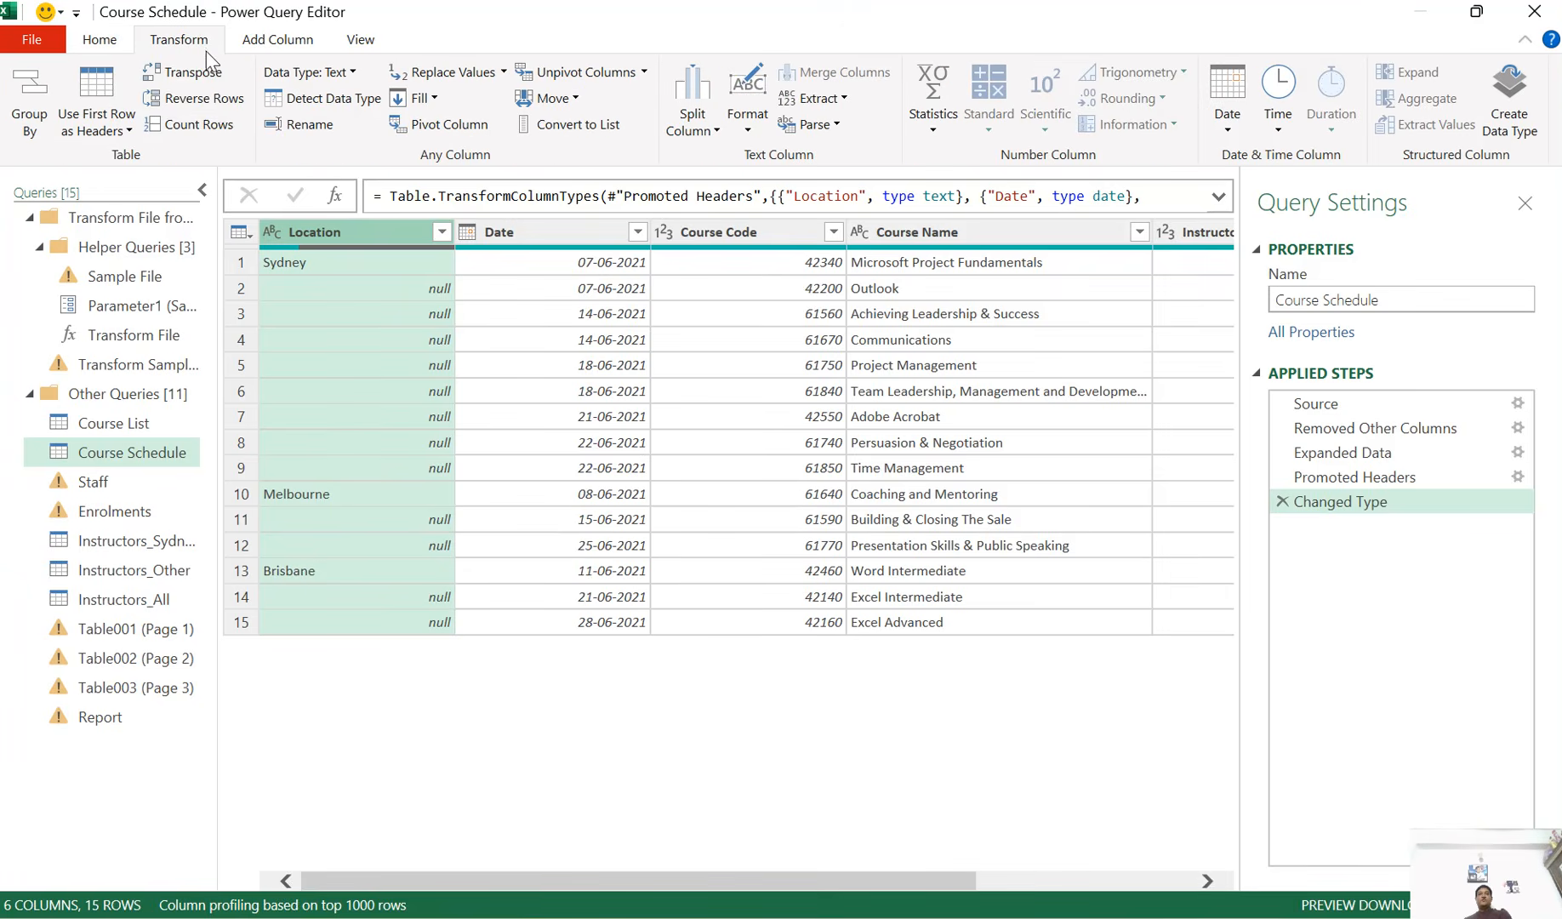
left_click(433, 101)
left_click(437, 127)
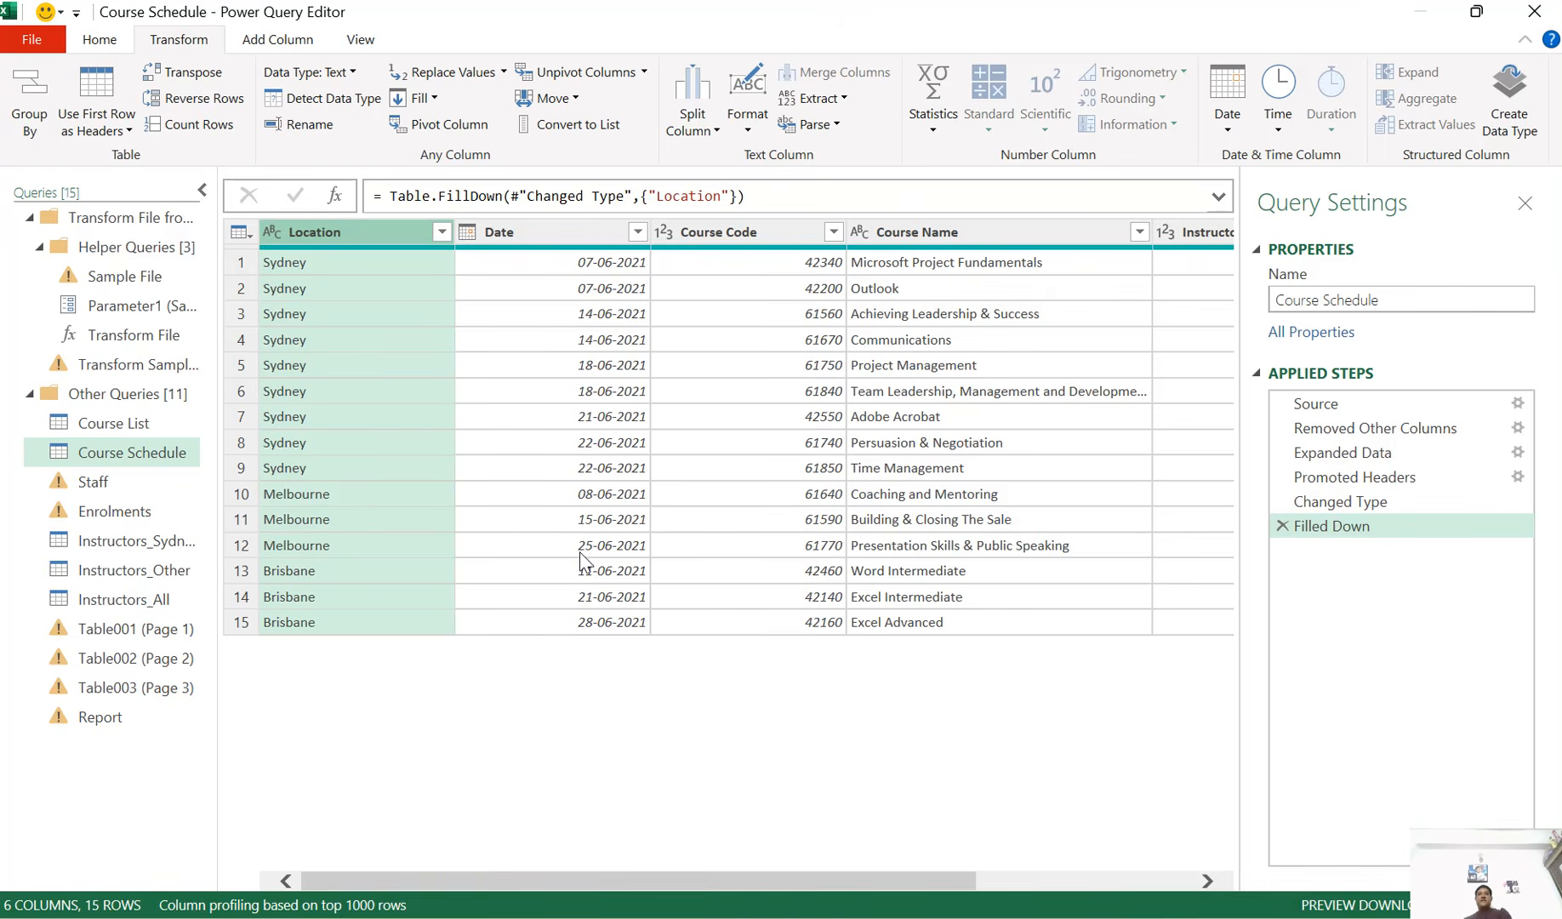
Change the Course Code column's data type to Text in the Course Schedule query
left_click(693, 235)
left_click(663, 232)
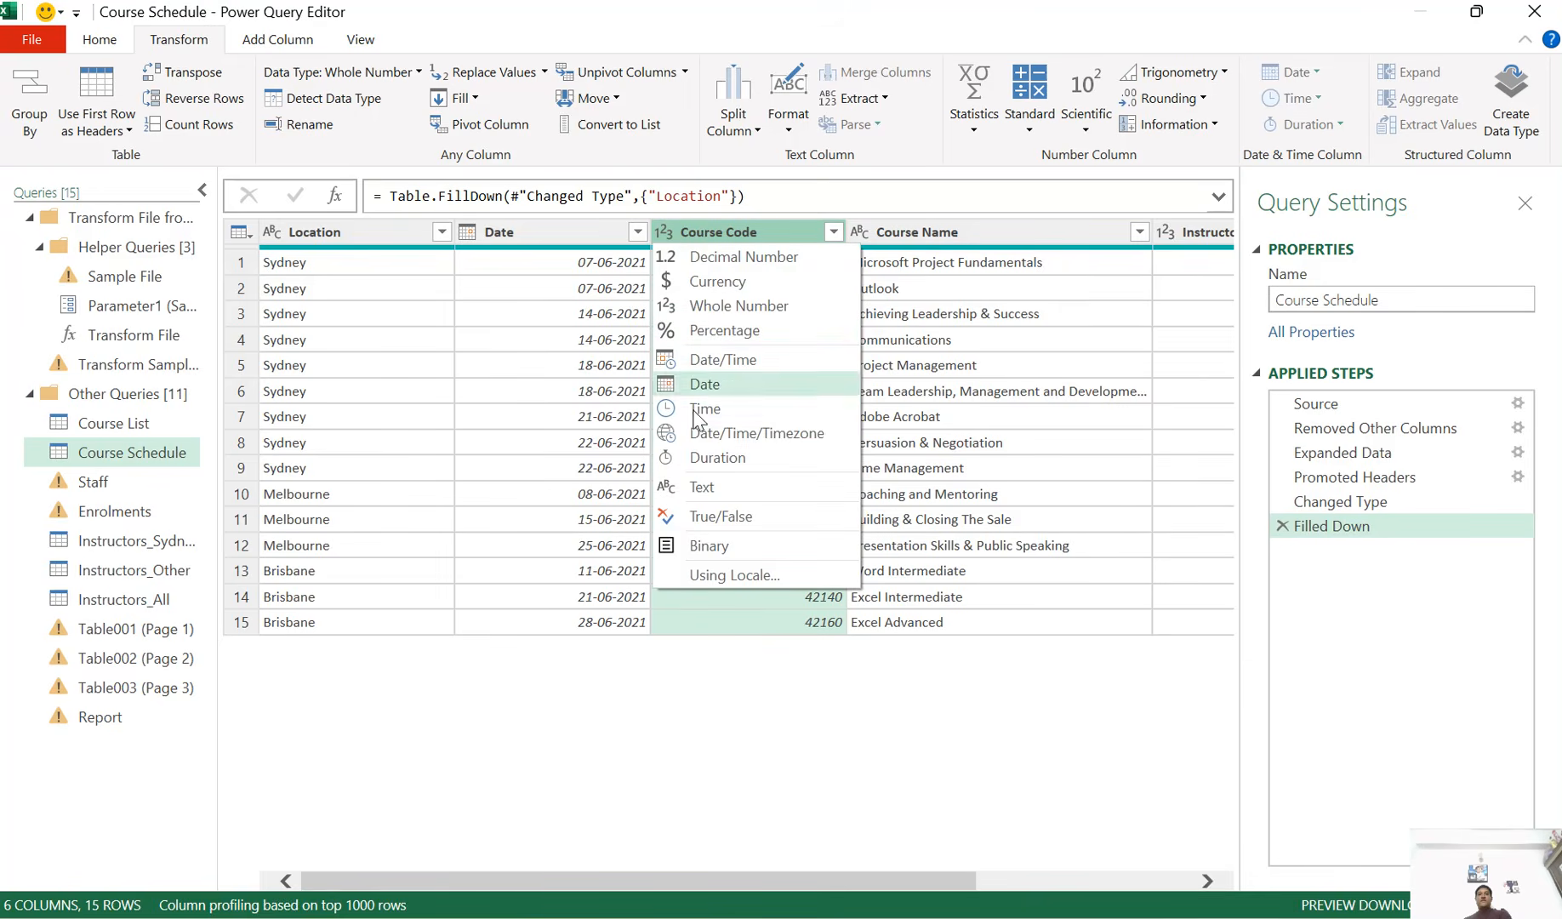
left_click(693, 487)
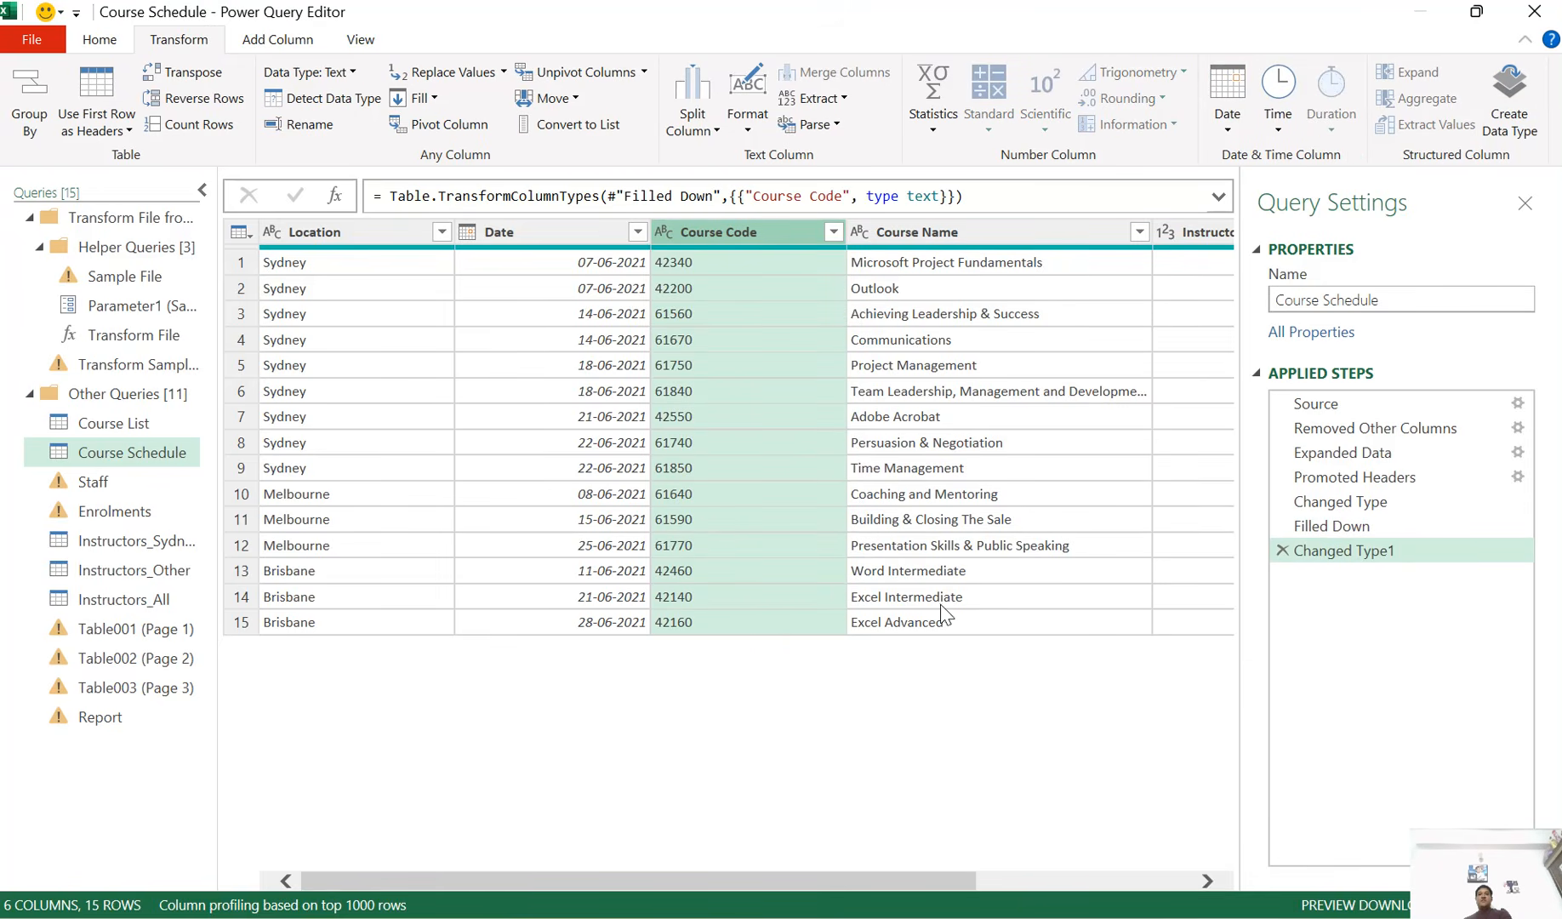
left_click_drag(928, 880, 1165, 876)
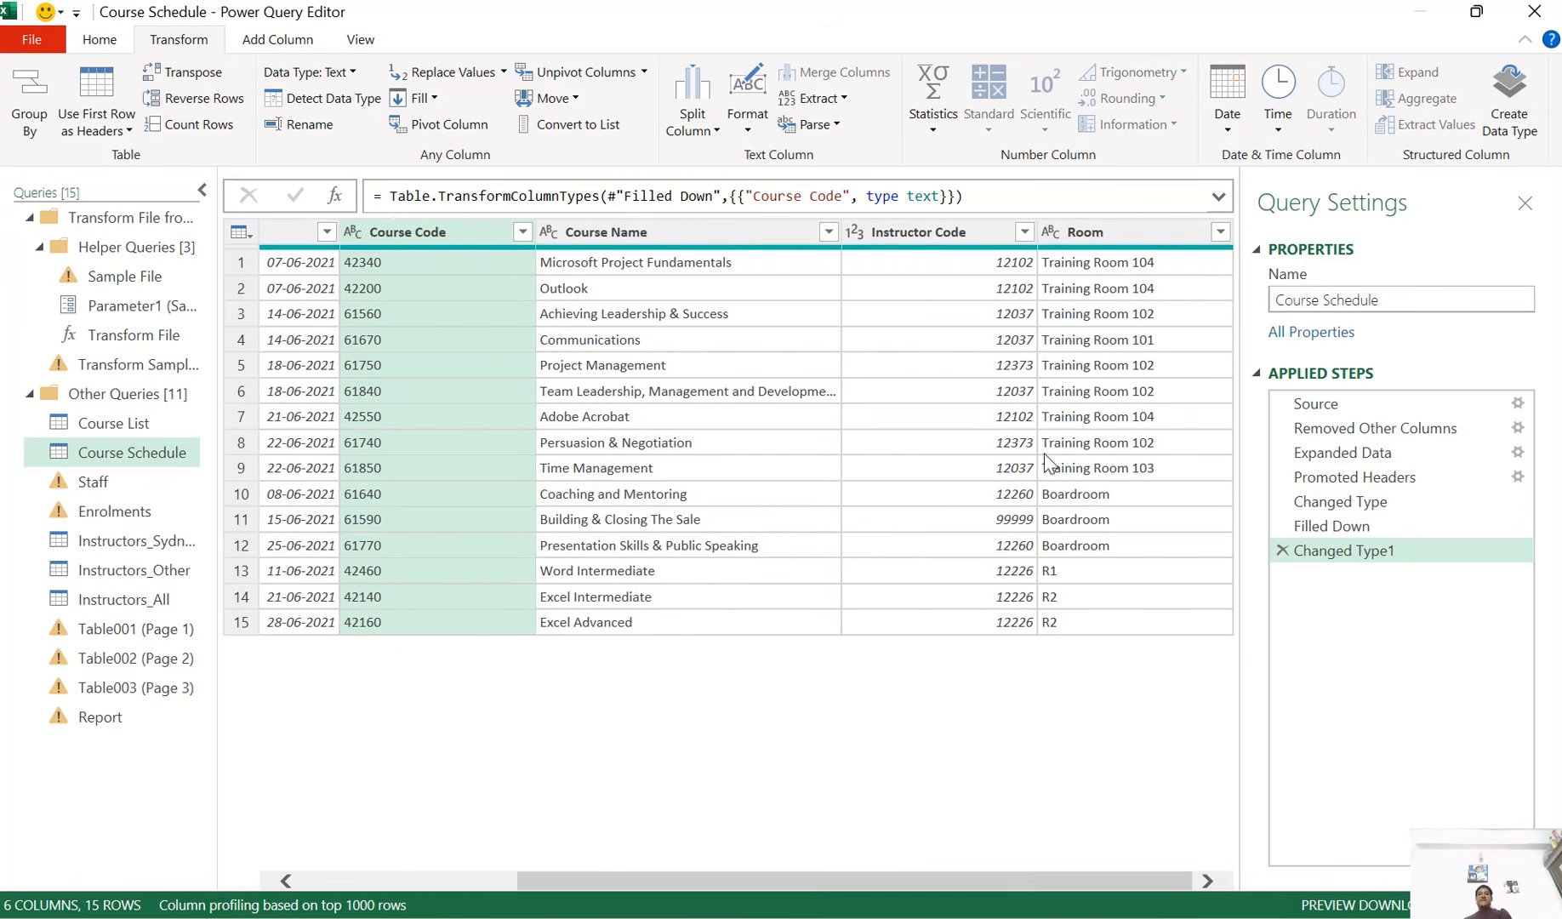
Change the Instructor Code column's data type to Text in Course Schedule, and load the query back to the workbook
left_click(855, 233)
left_click(904, 487)
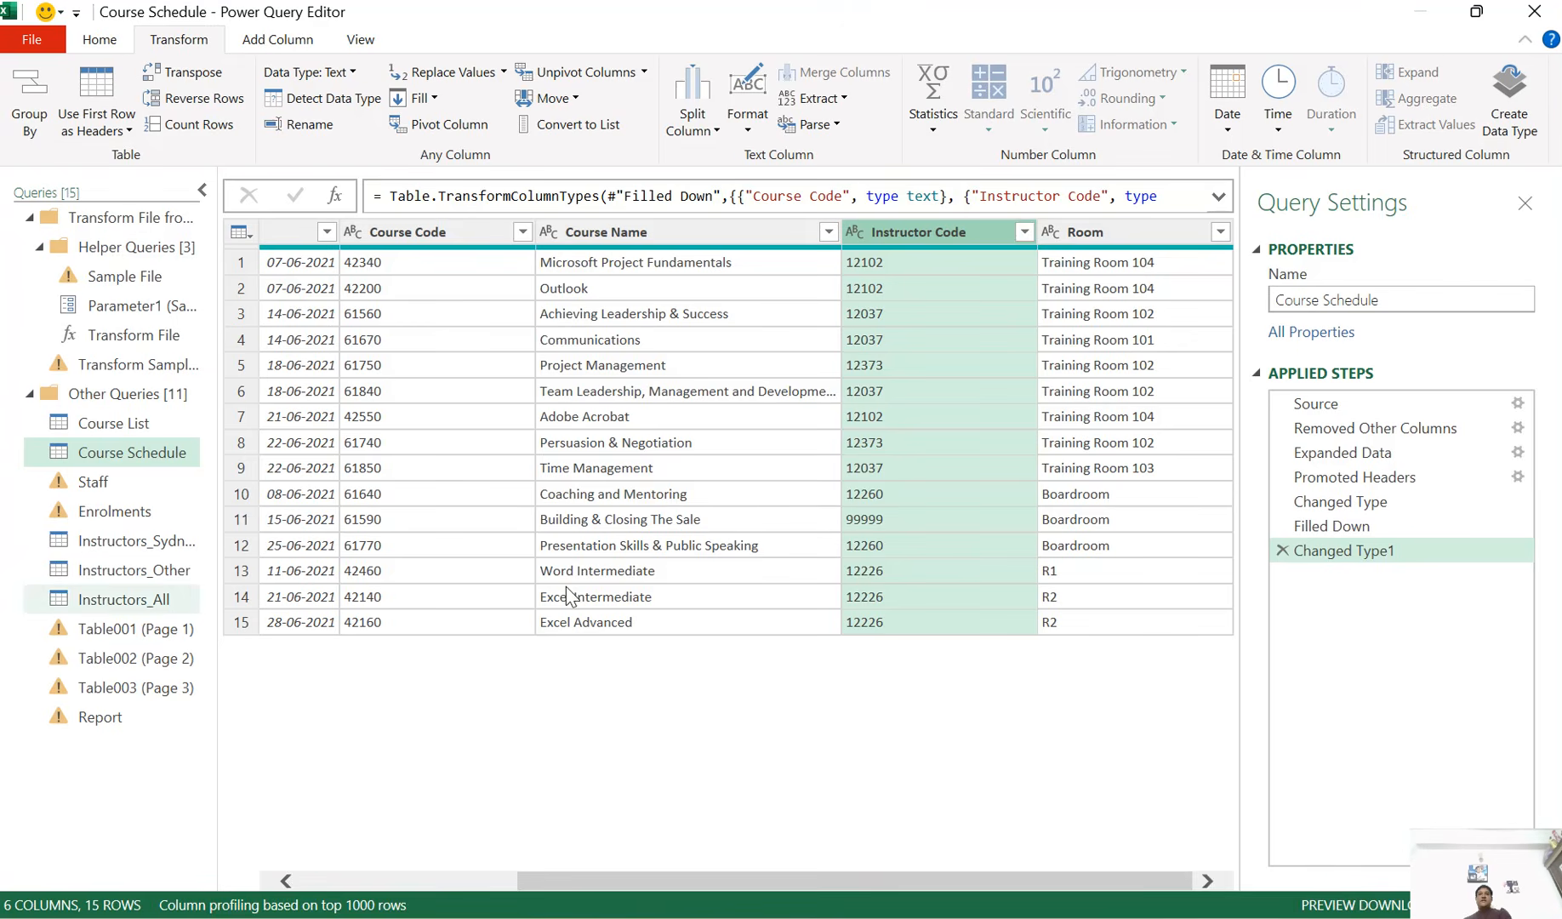
left_click(100, 39)
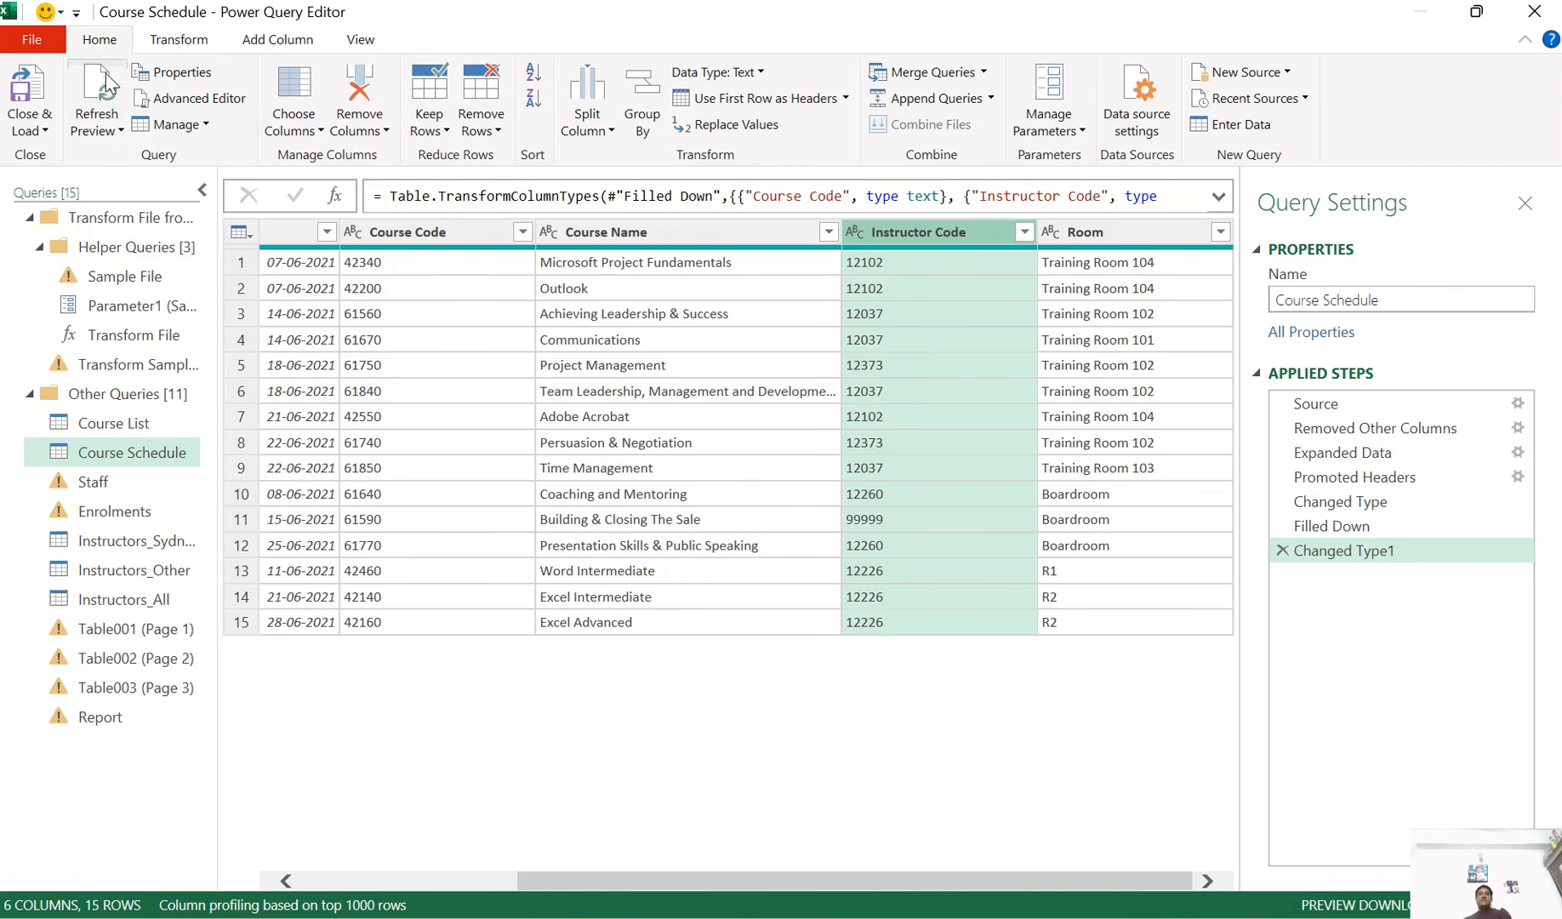
left_click(45, 130)
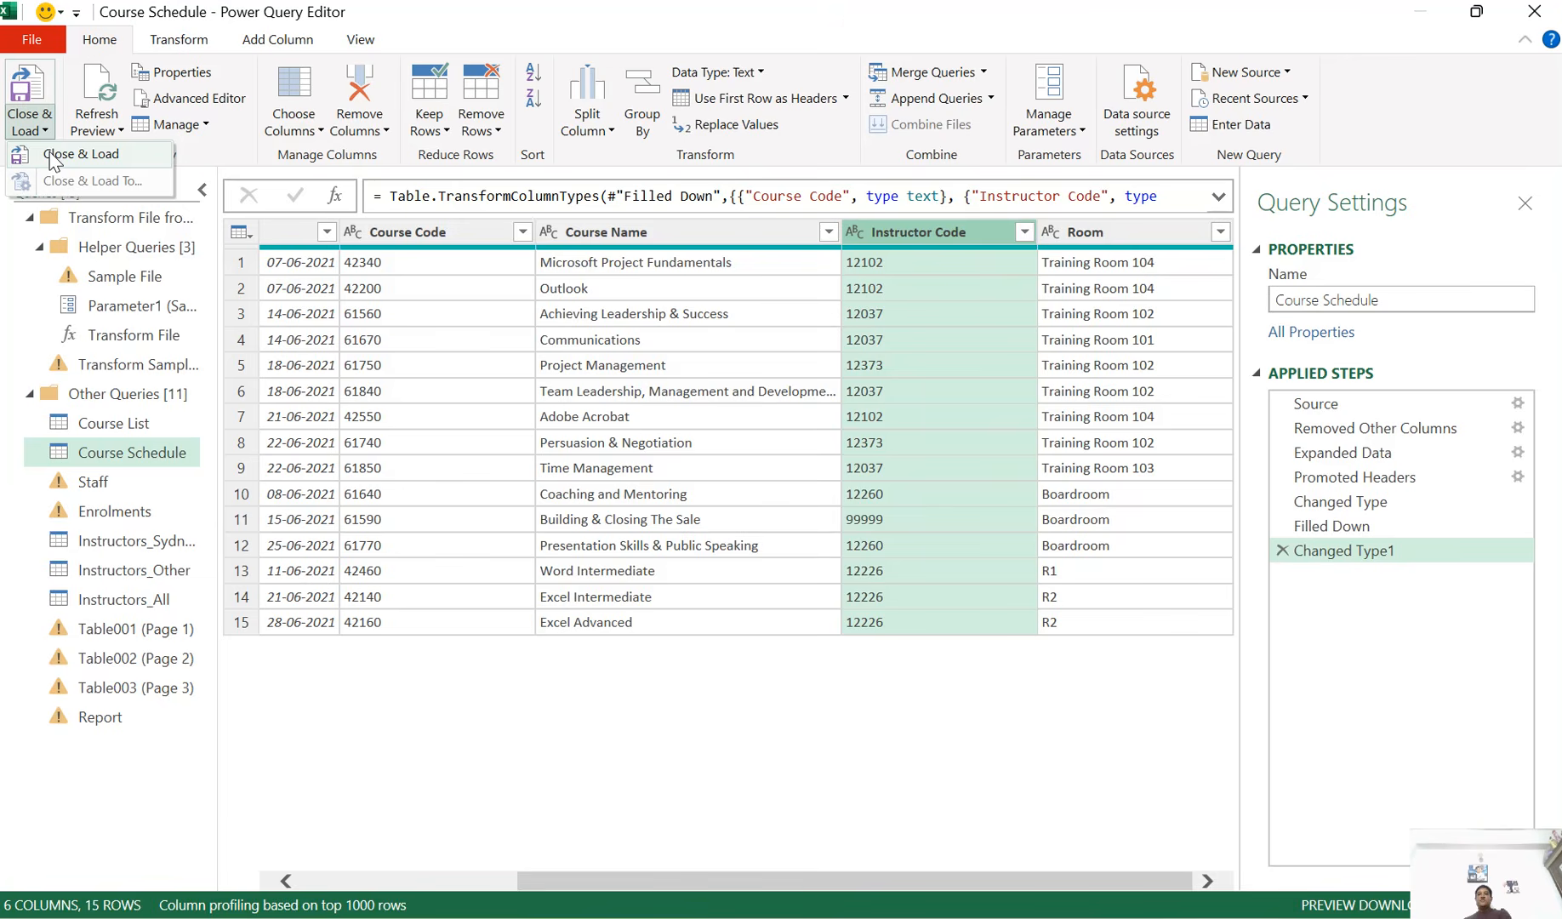
left_click(53, 160)
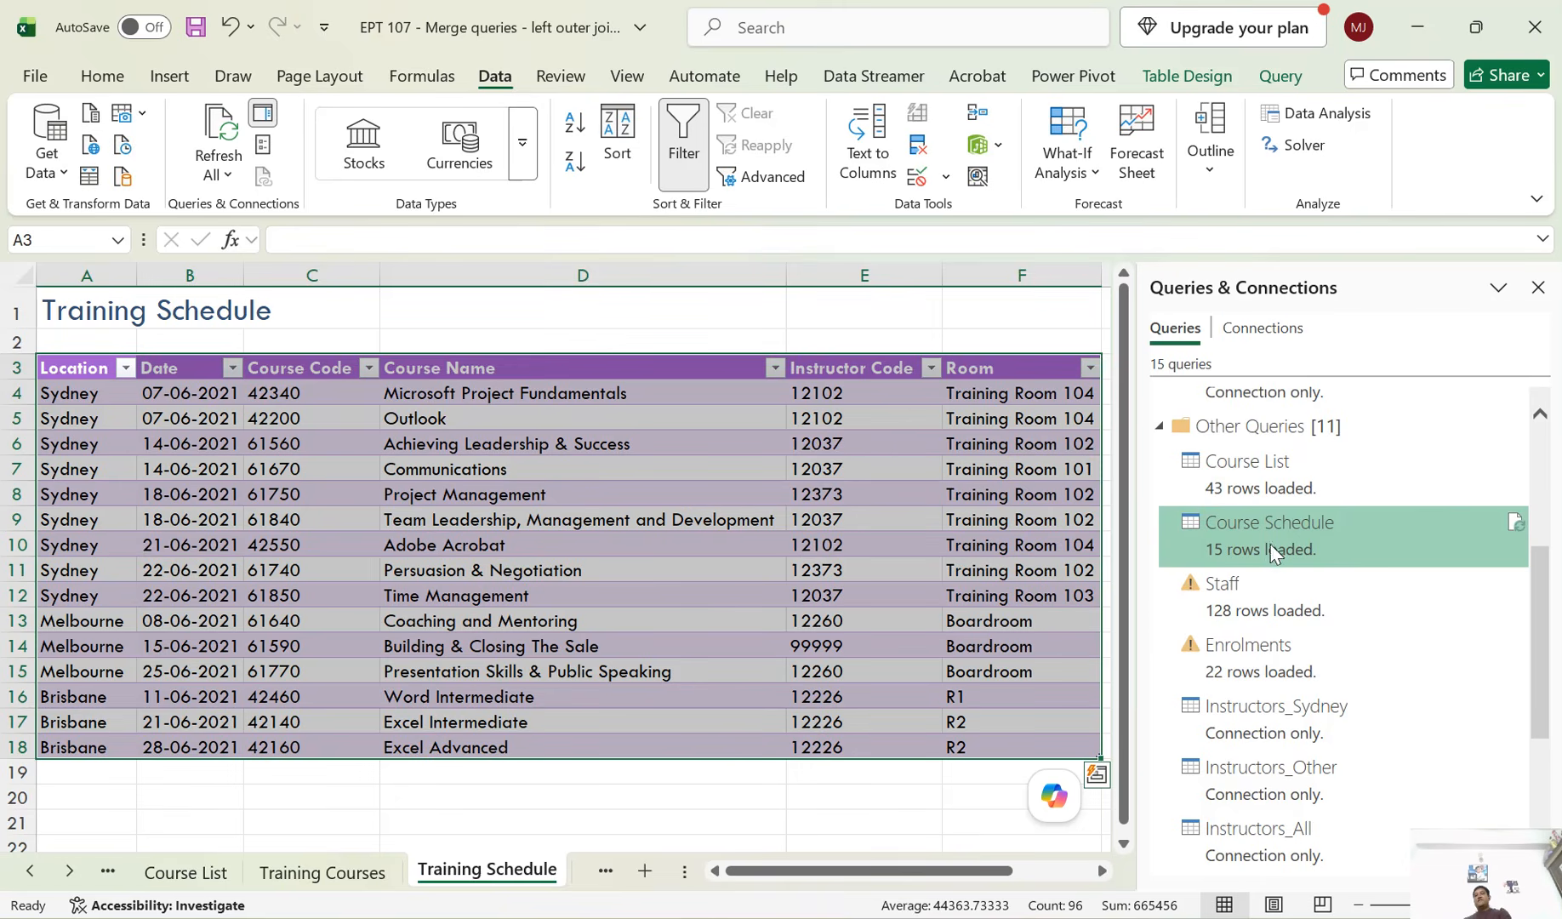
Examine the workbook's query list, checking the load status of Course Schedule, Staff and Enrolments and the preview of Instructors_All
mouse_move(1264, 551)
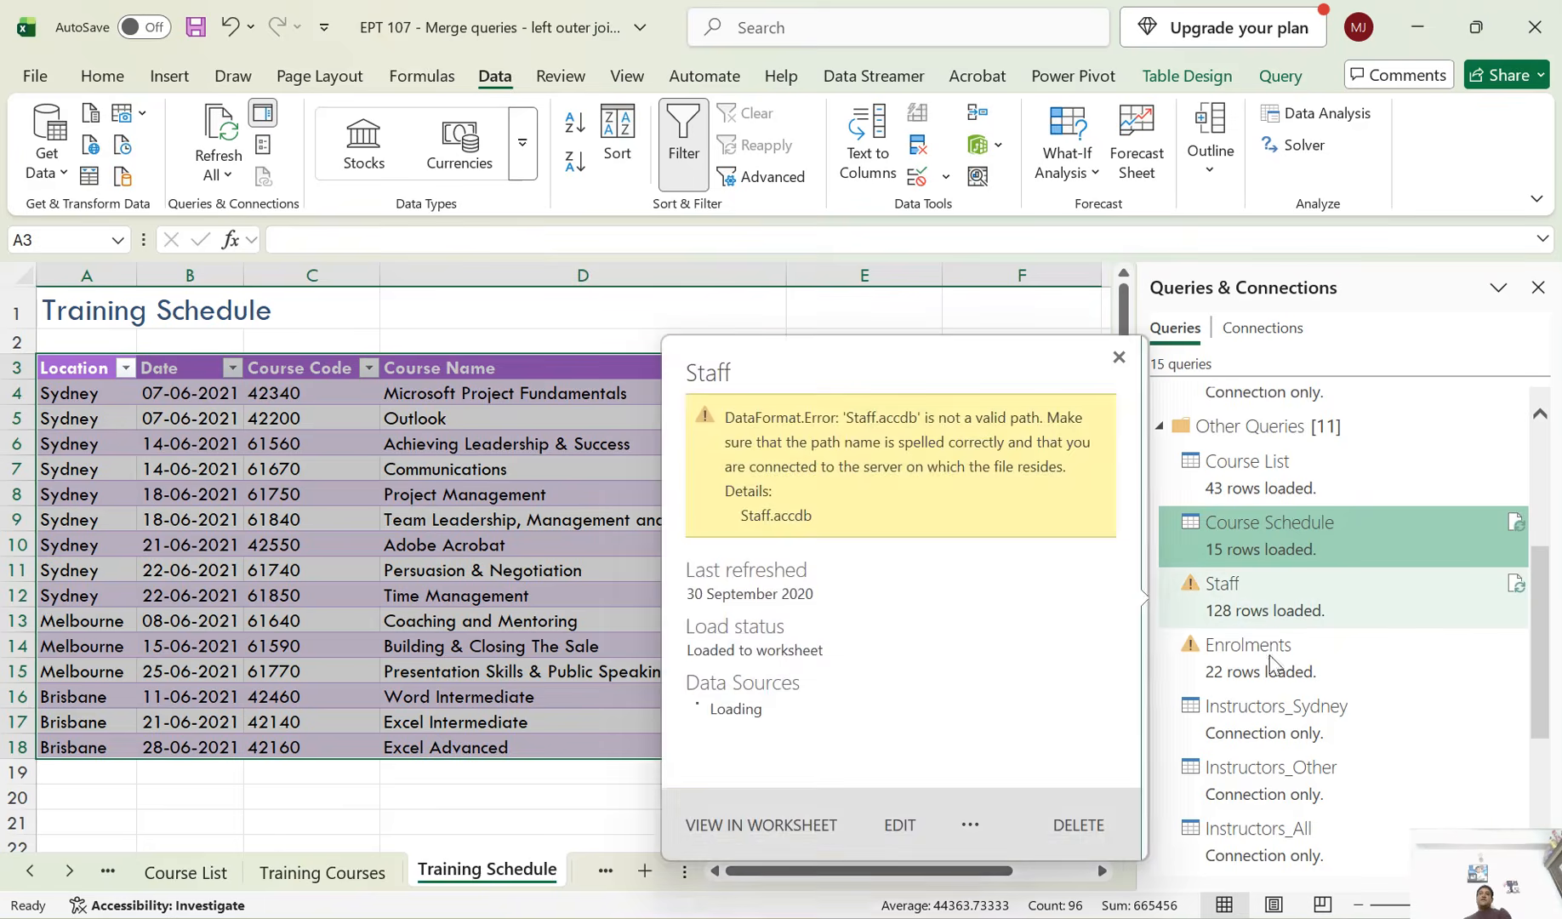
mouse_move(1266, 651)
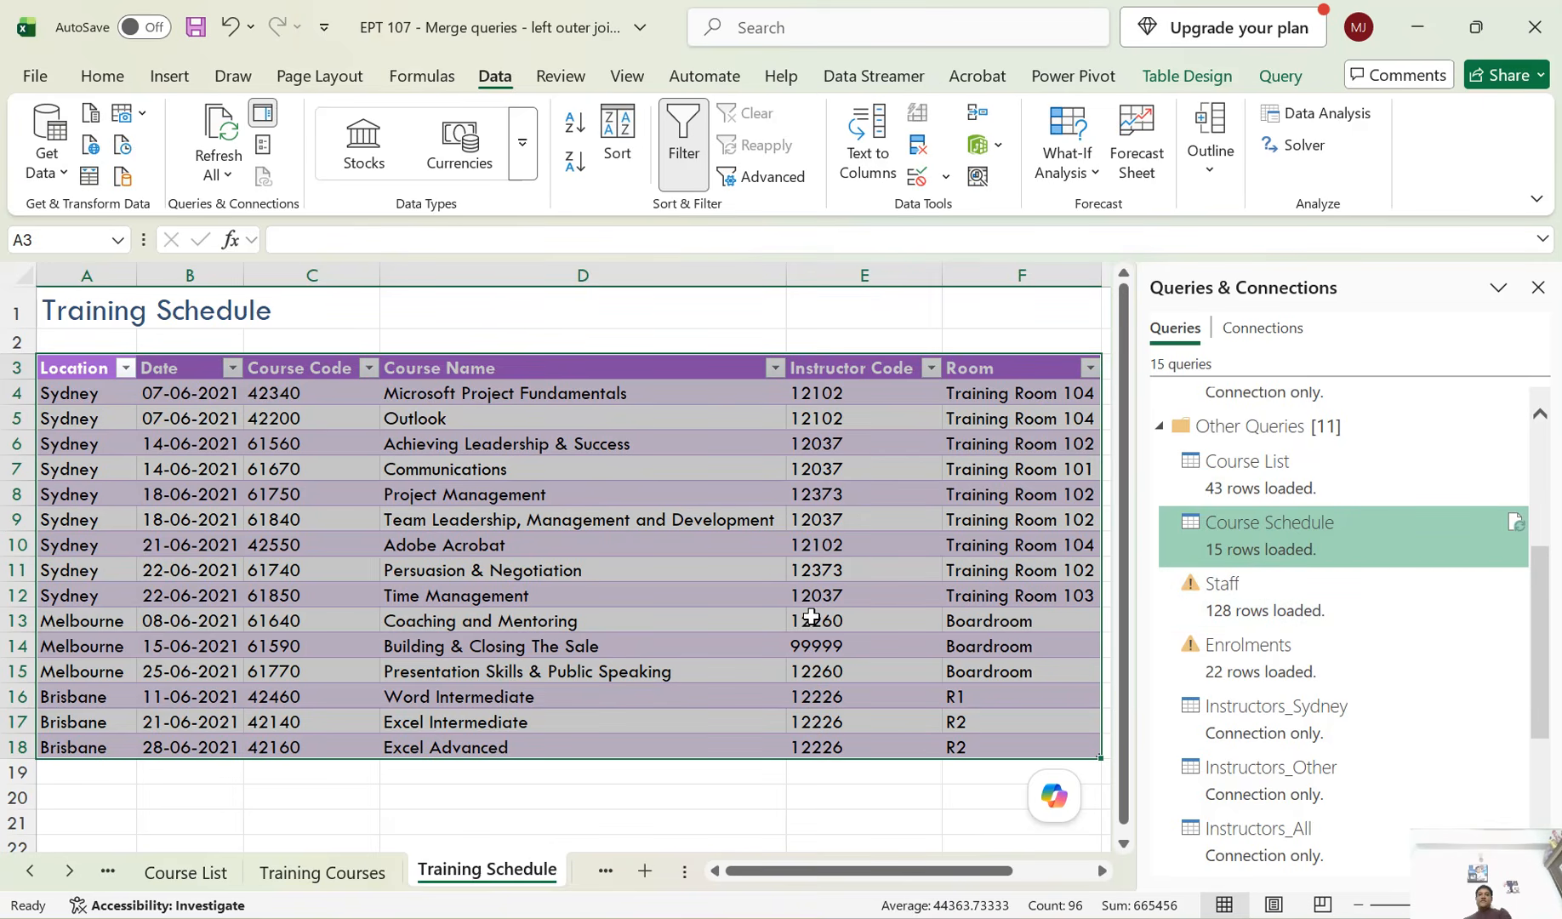
mouse_move(1341, 551)
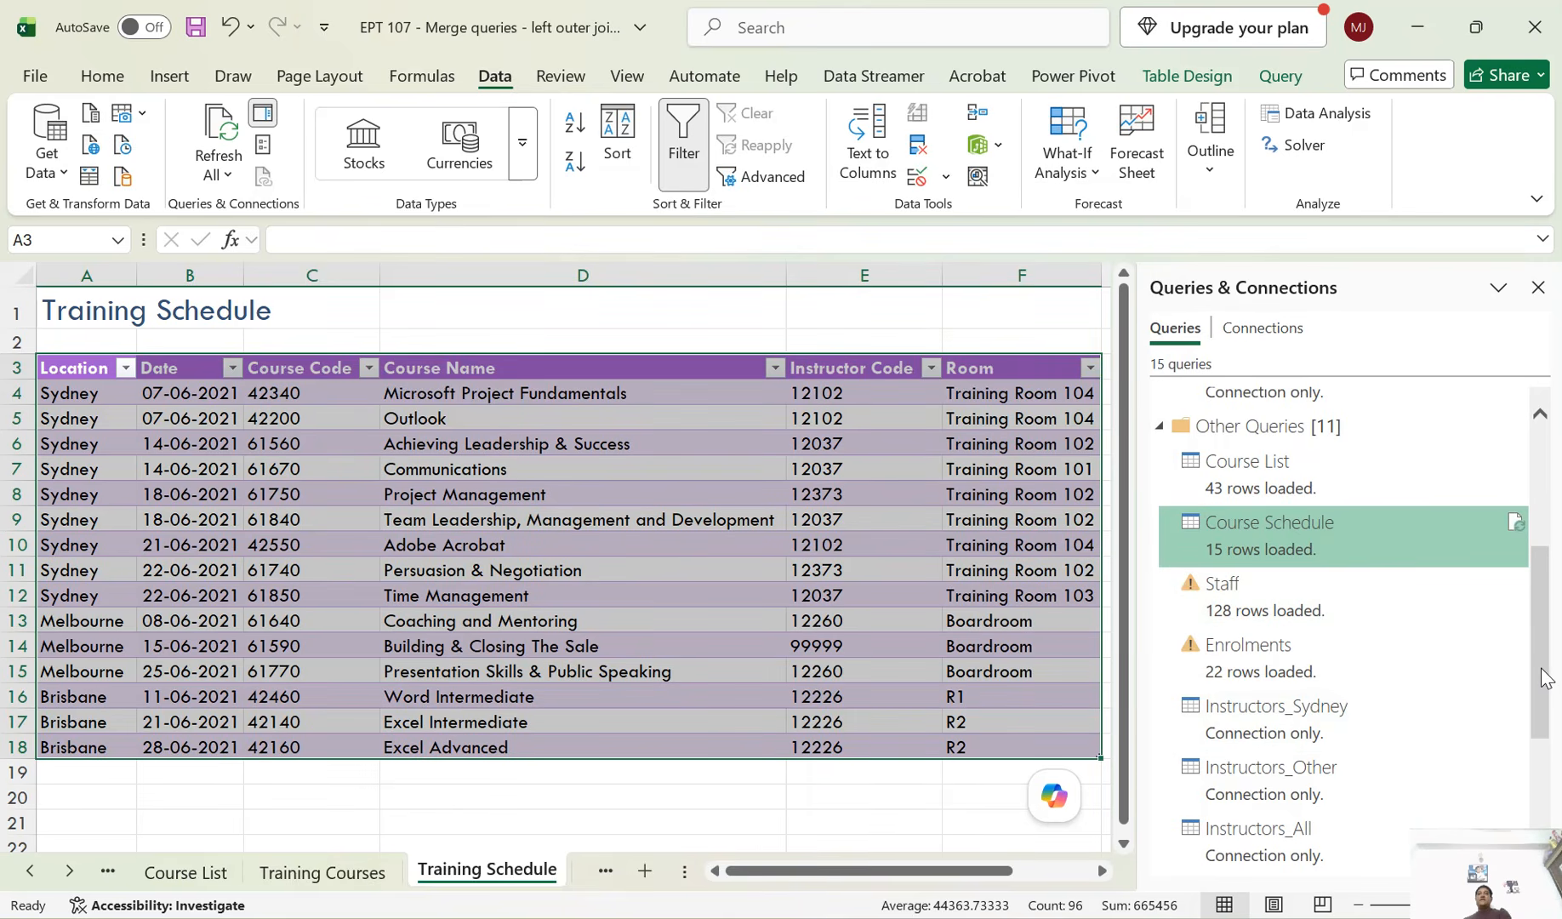
left_click_drag(1540, 678, 1541, 746)
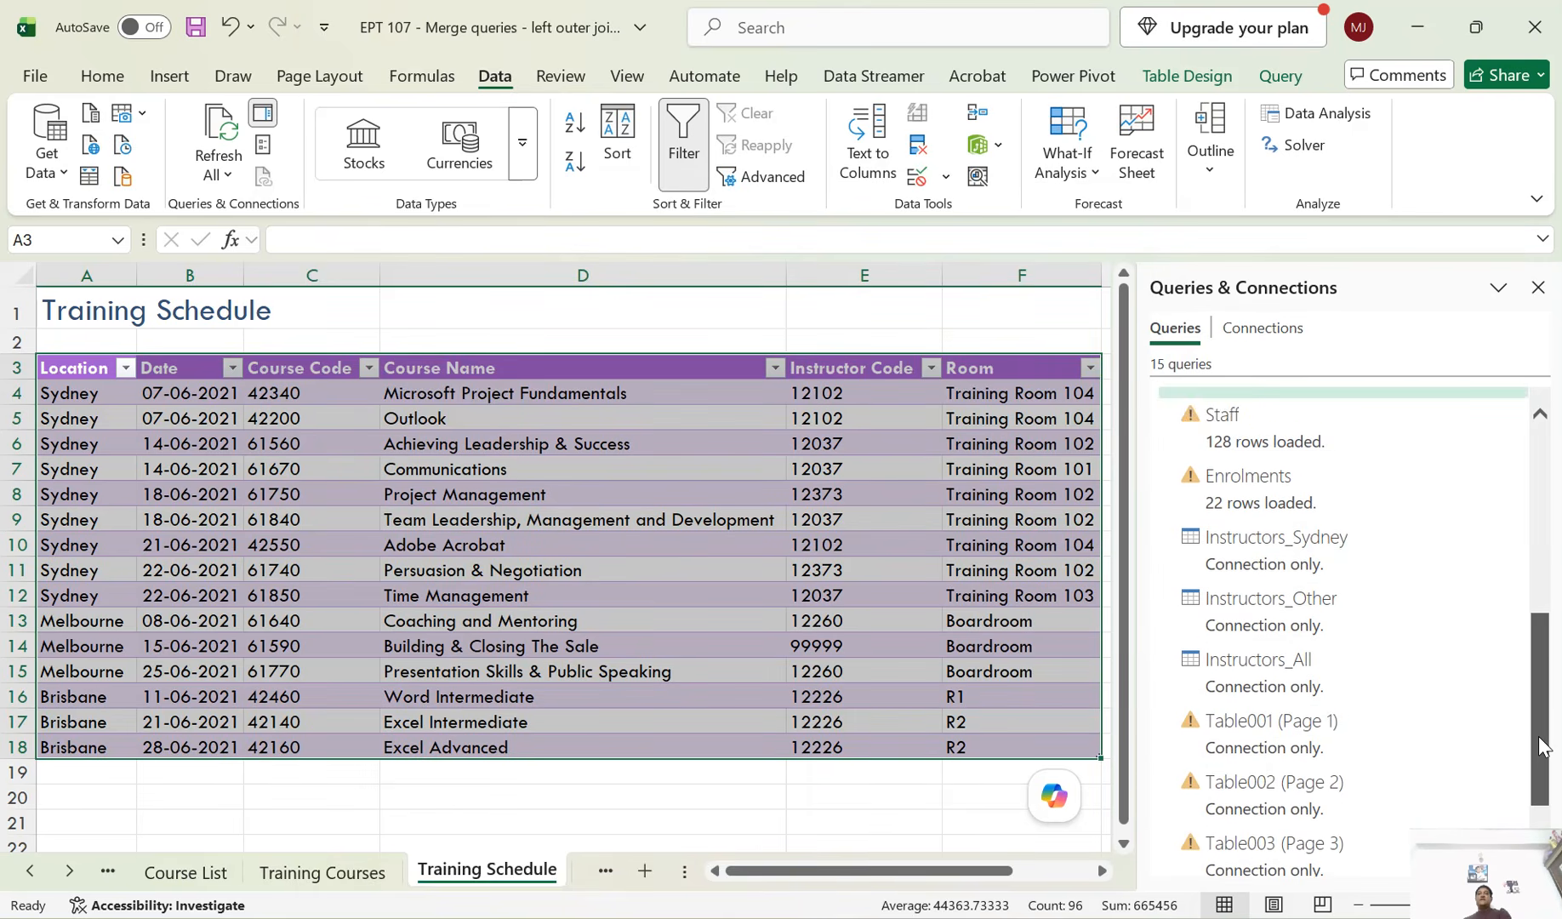
mouse_move(1311, 680)
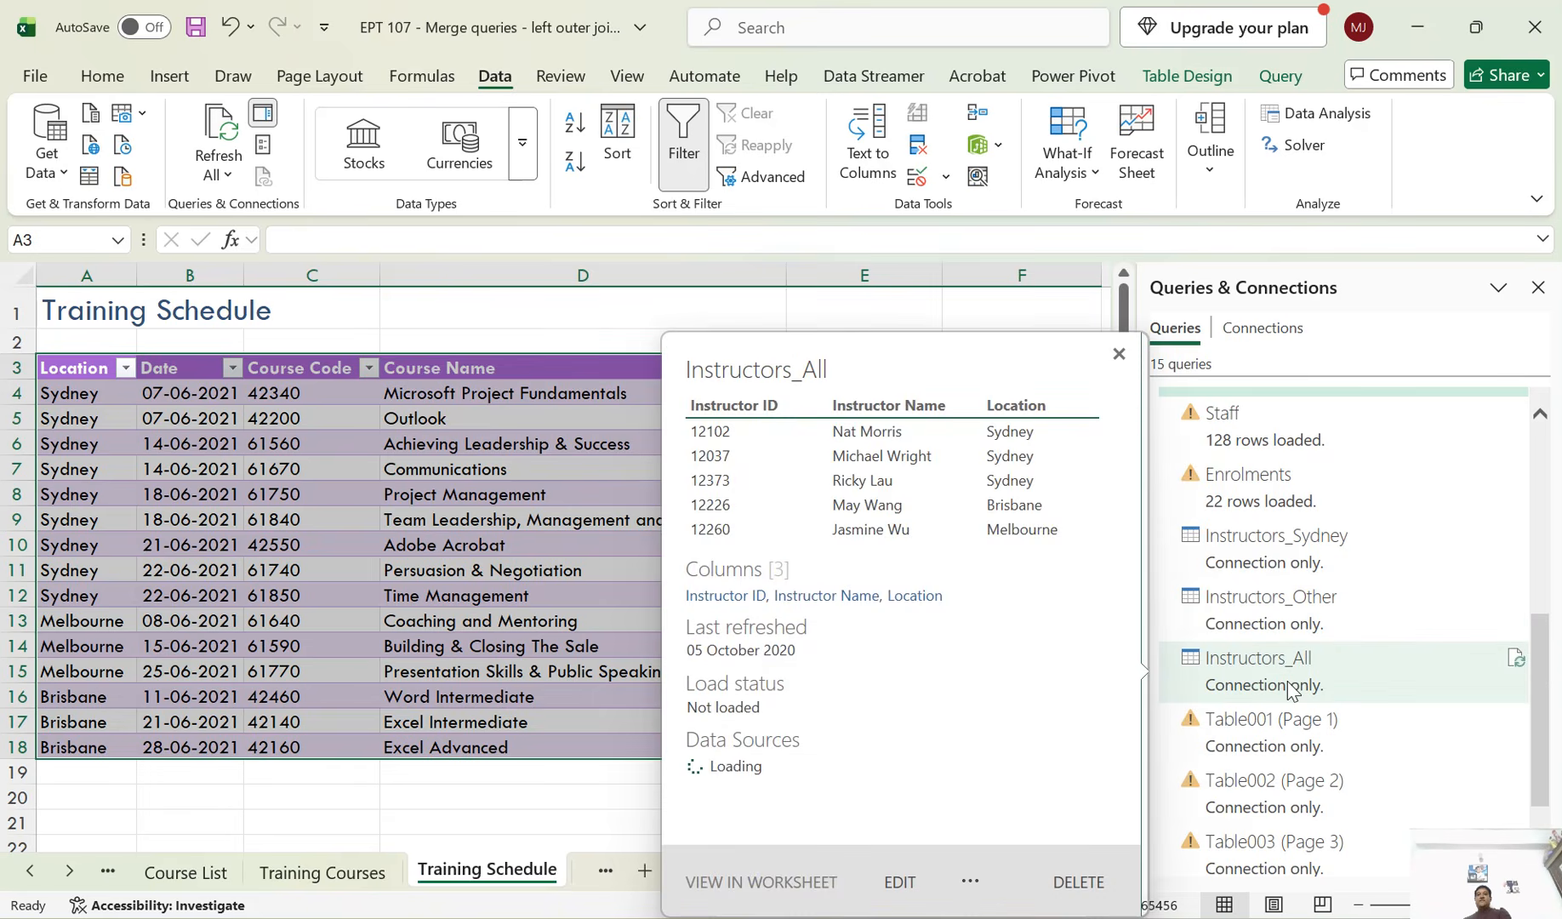
left_click(1289, 686)
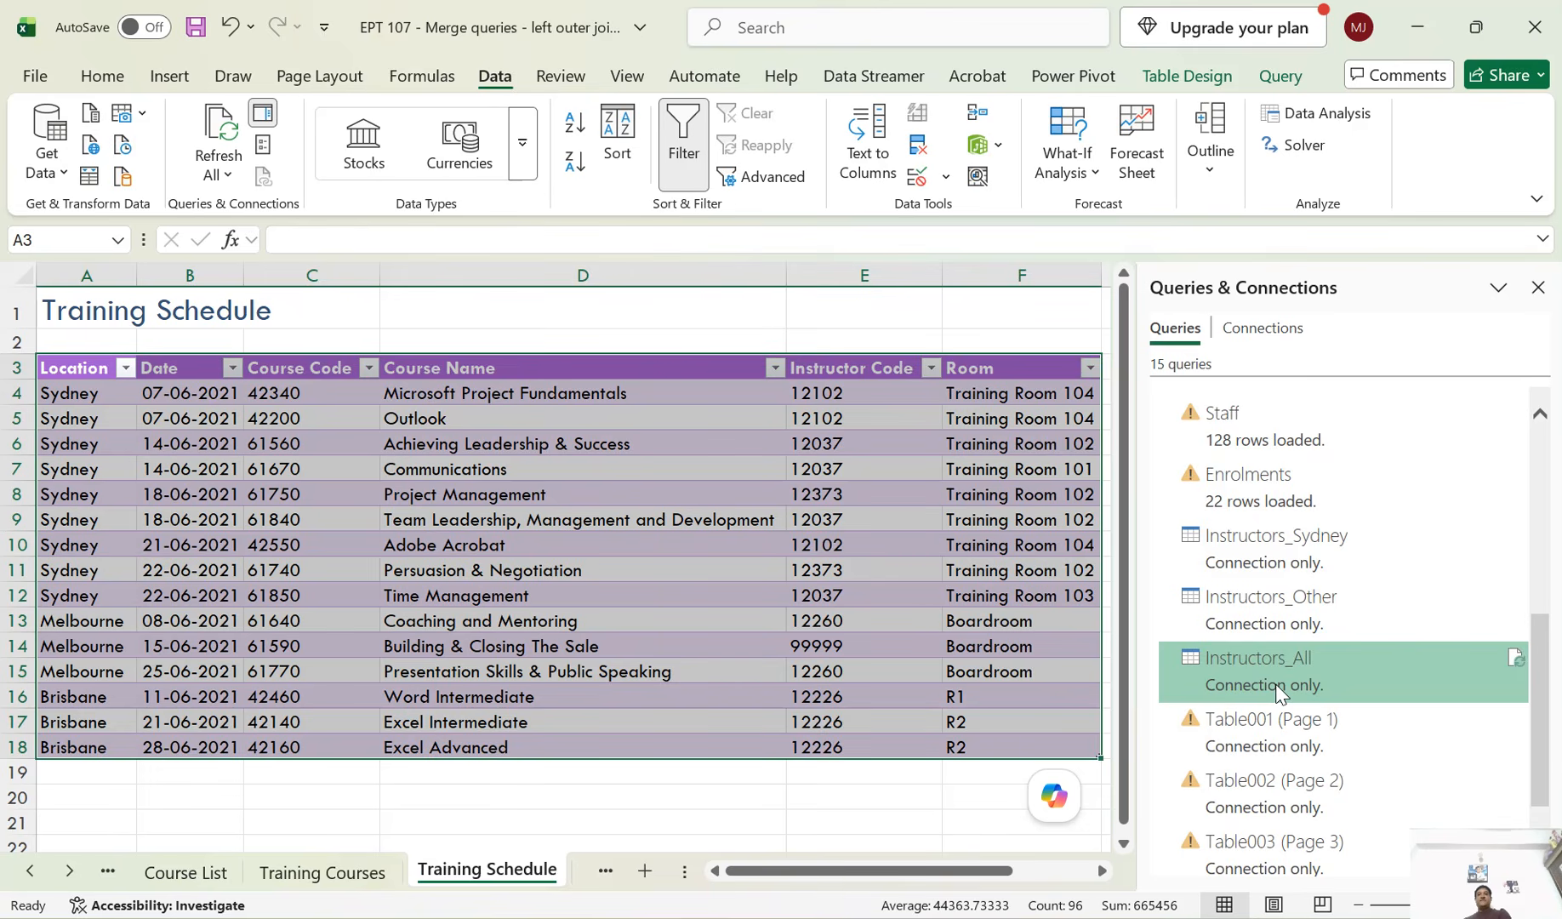
scroll(1280, 694, "up", 4)
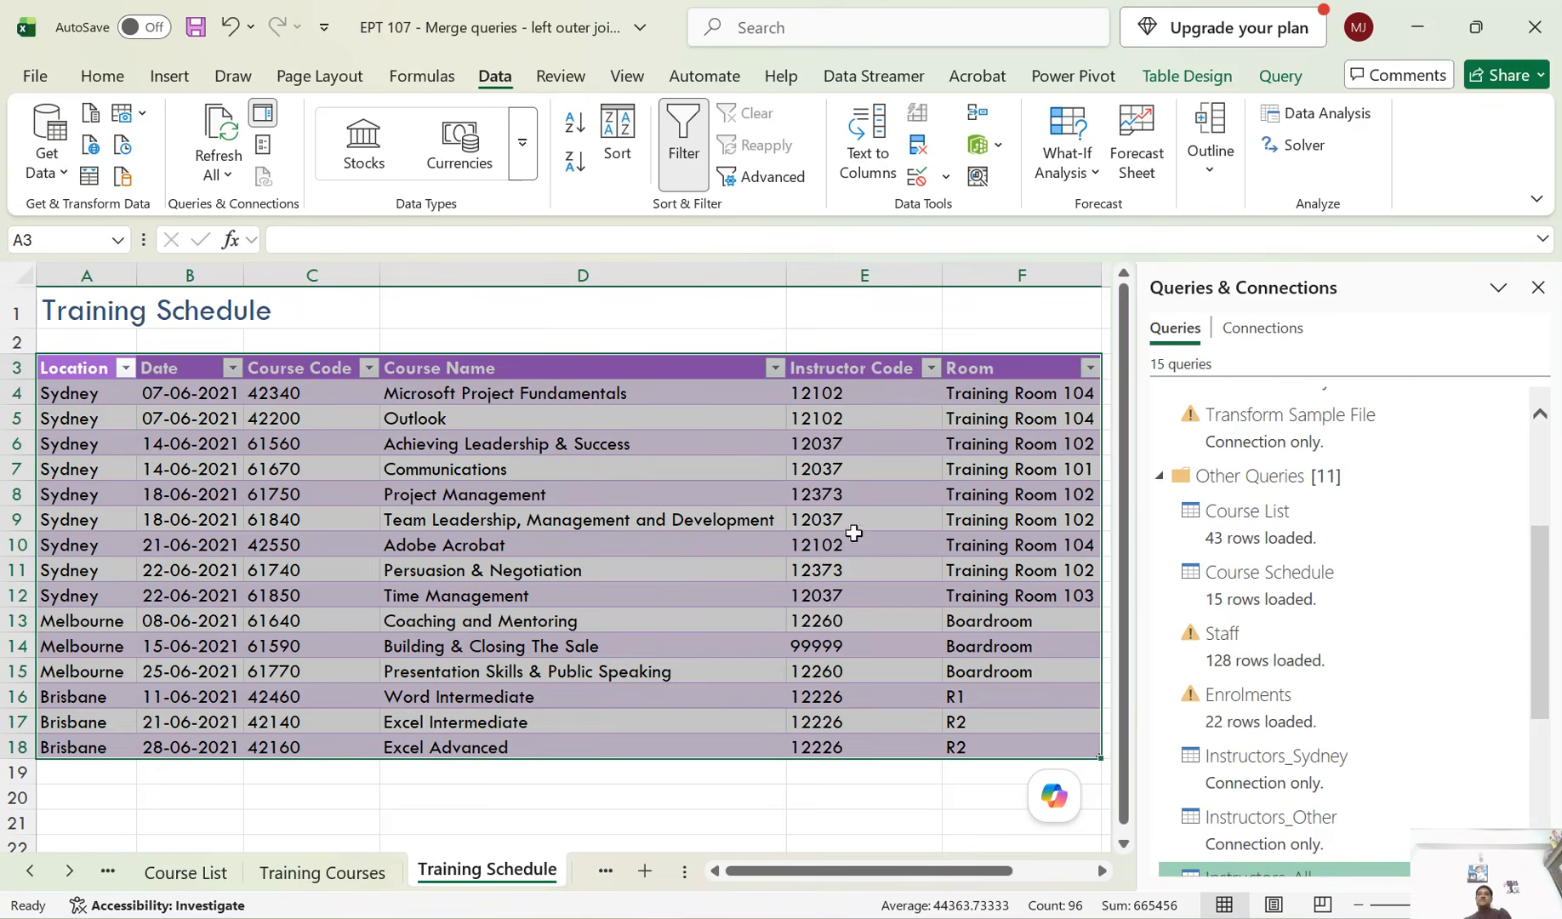
Reopen the Course Schedule query for editing in Power Query and refresh its preview
left_click(1230, 601)
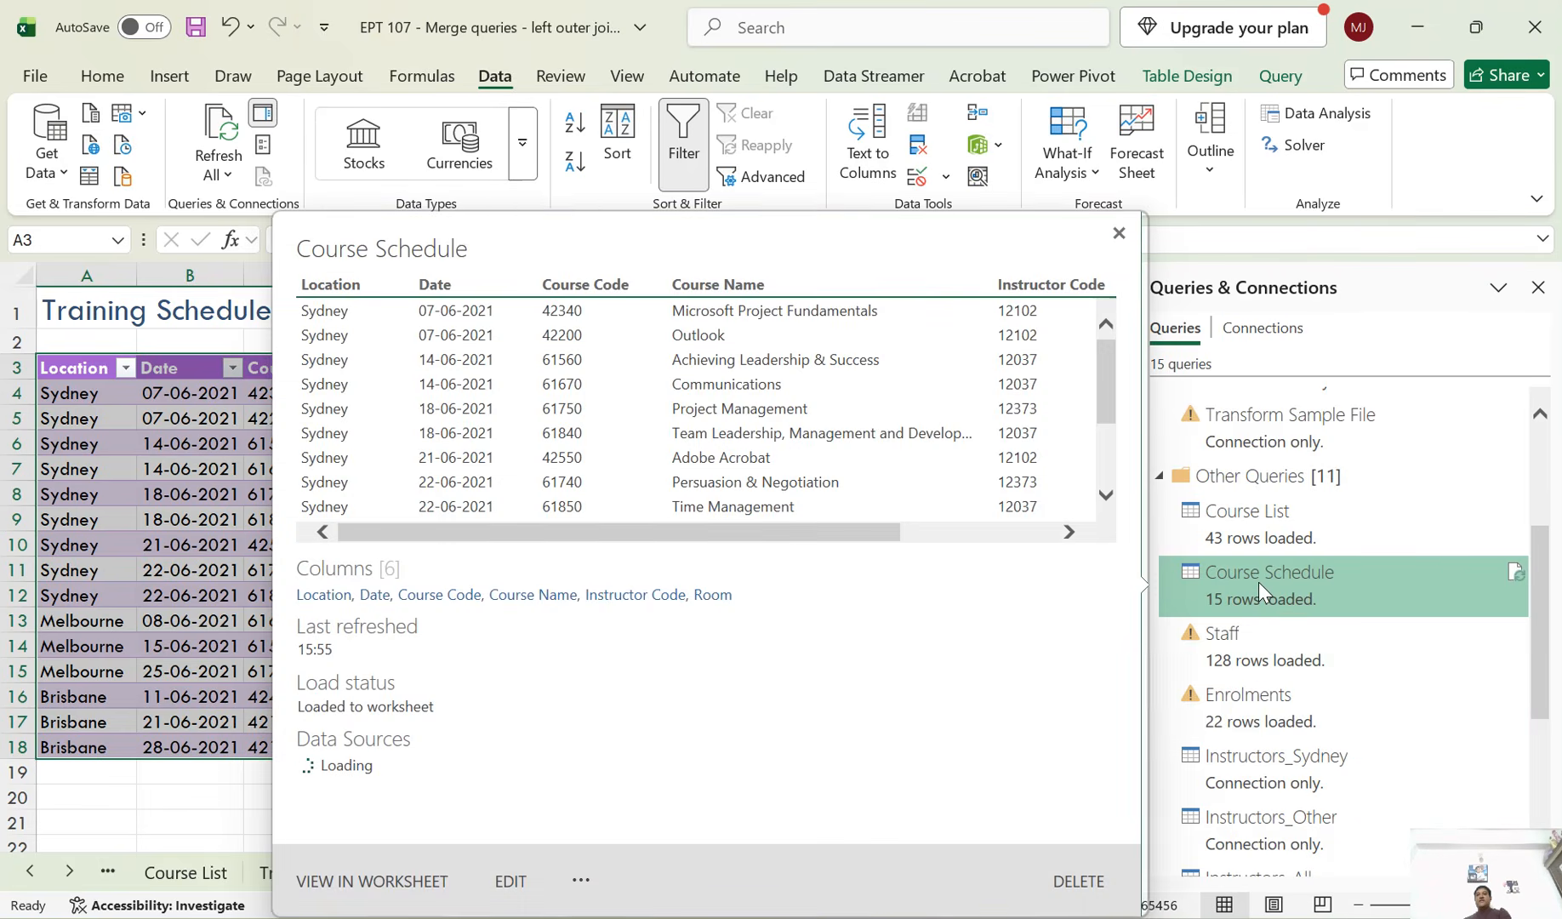
double_click(1258, 582)
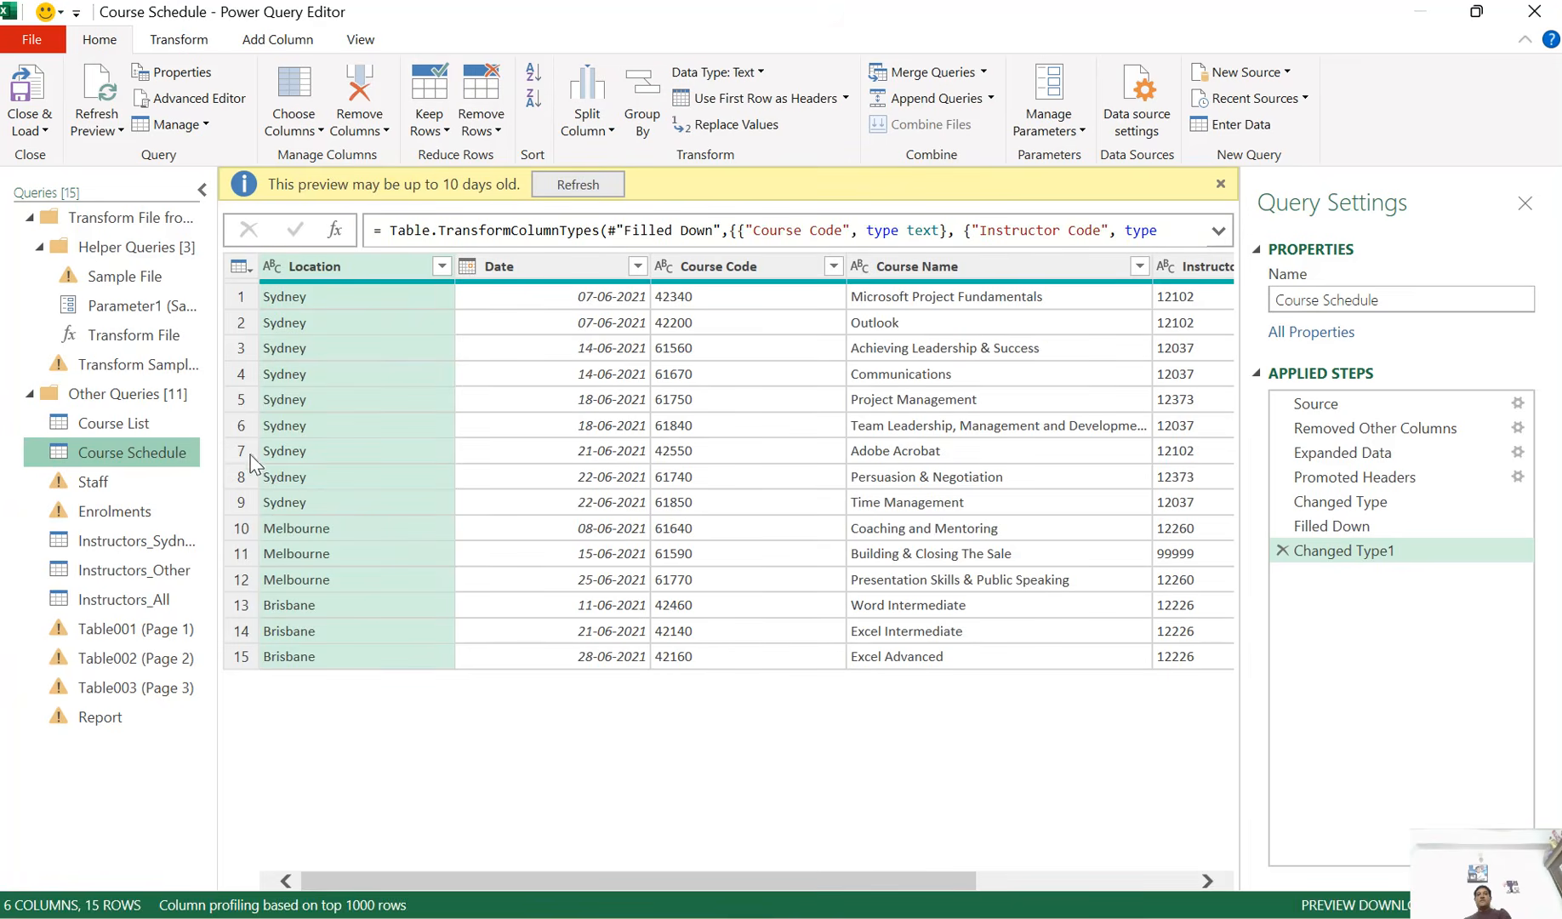
left_click(583, 183)
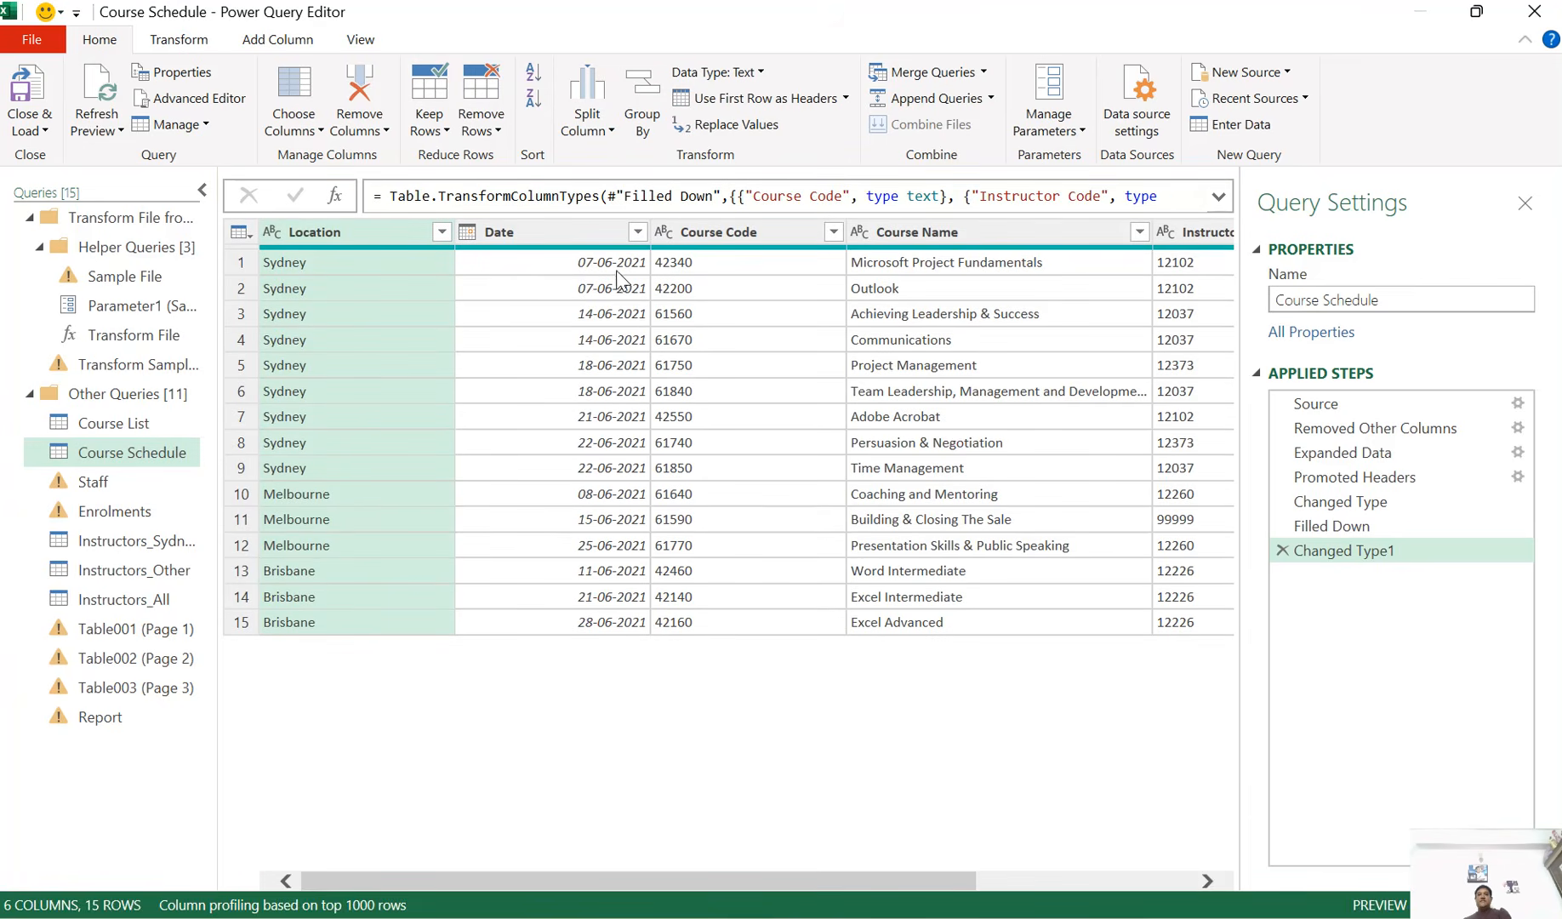
left_click_drag(748, 880, 1044, 870)
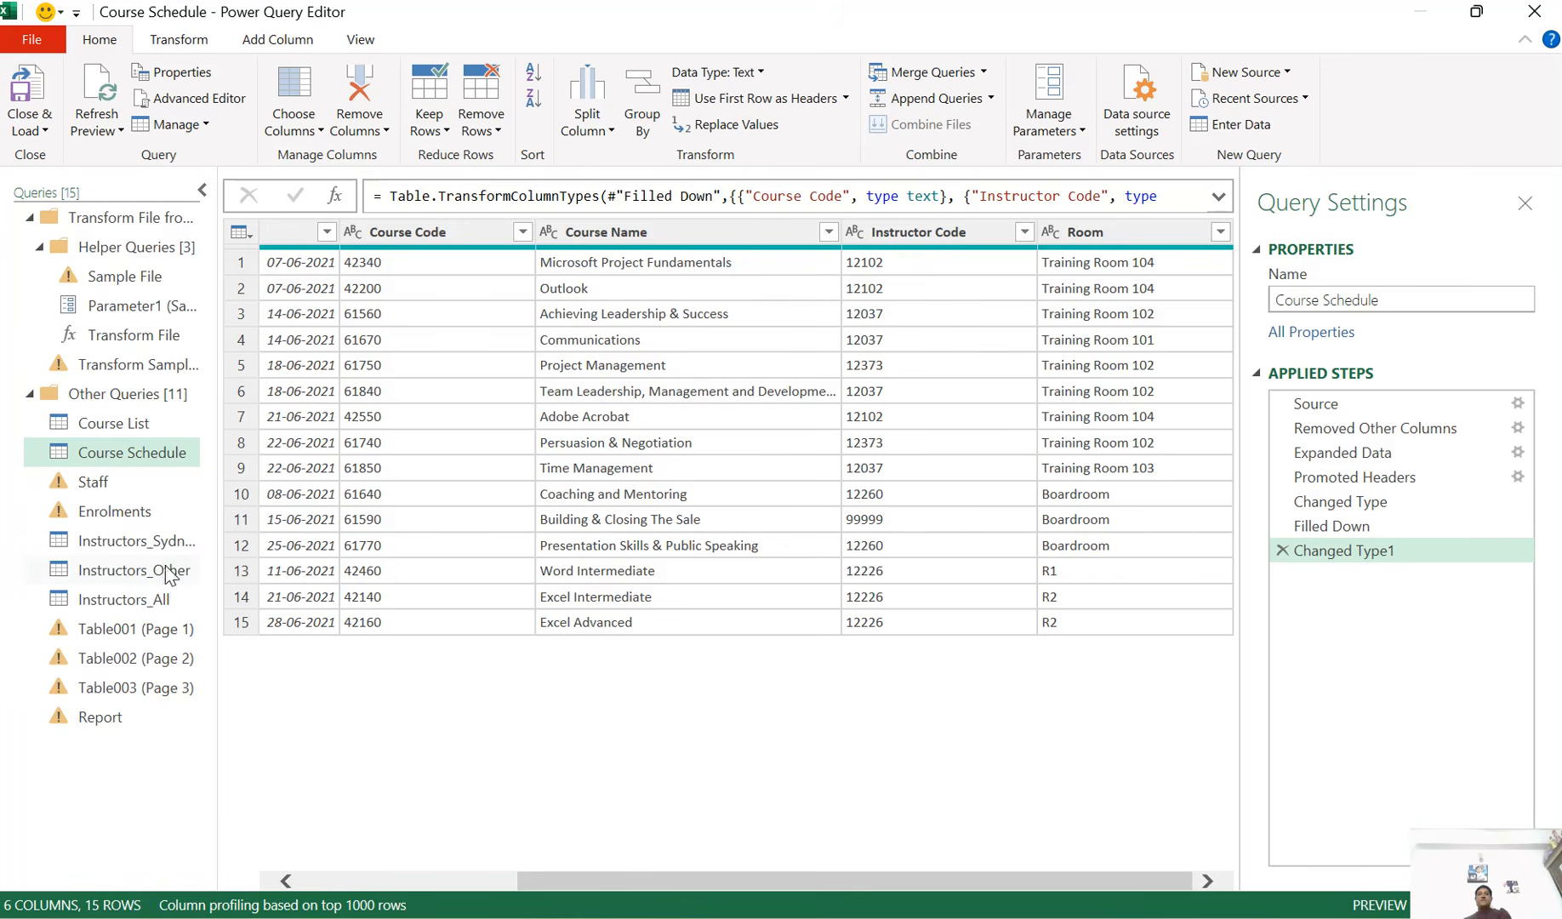
Change the data type of the Instructor ID and Location columns to Text in the Instructors_All query
left_click(142, 606)
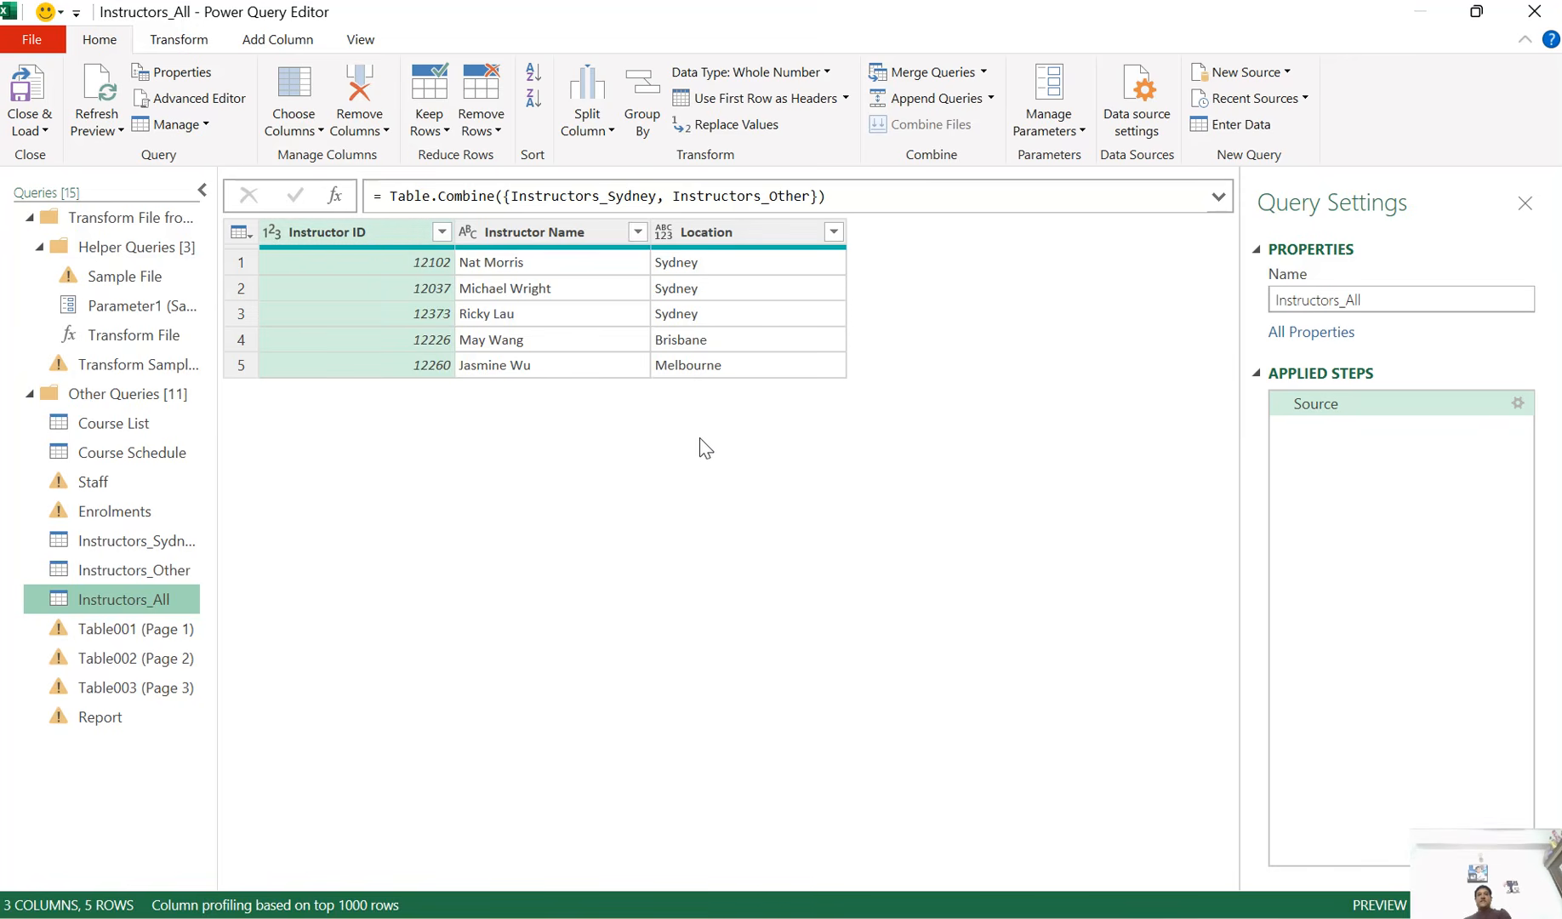
left_click(271, 232)
left_click(338, 485)
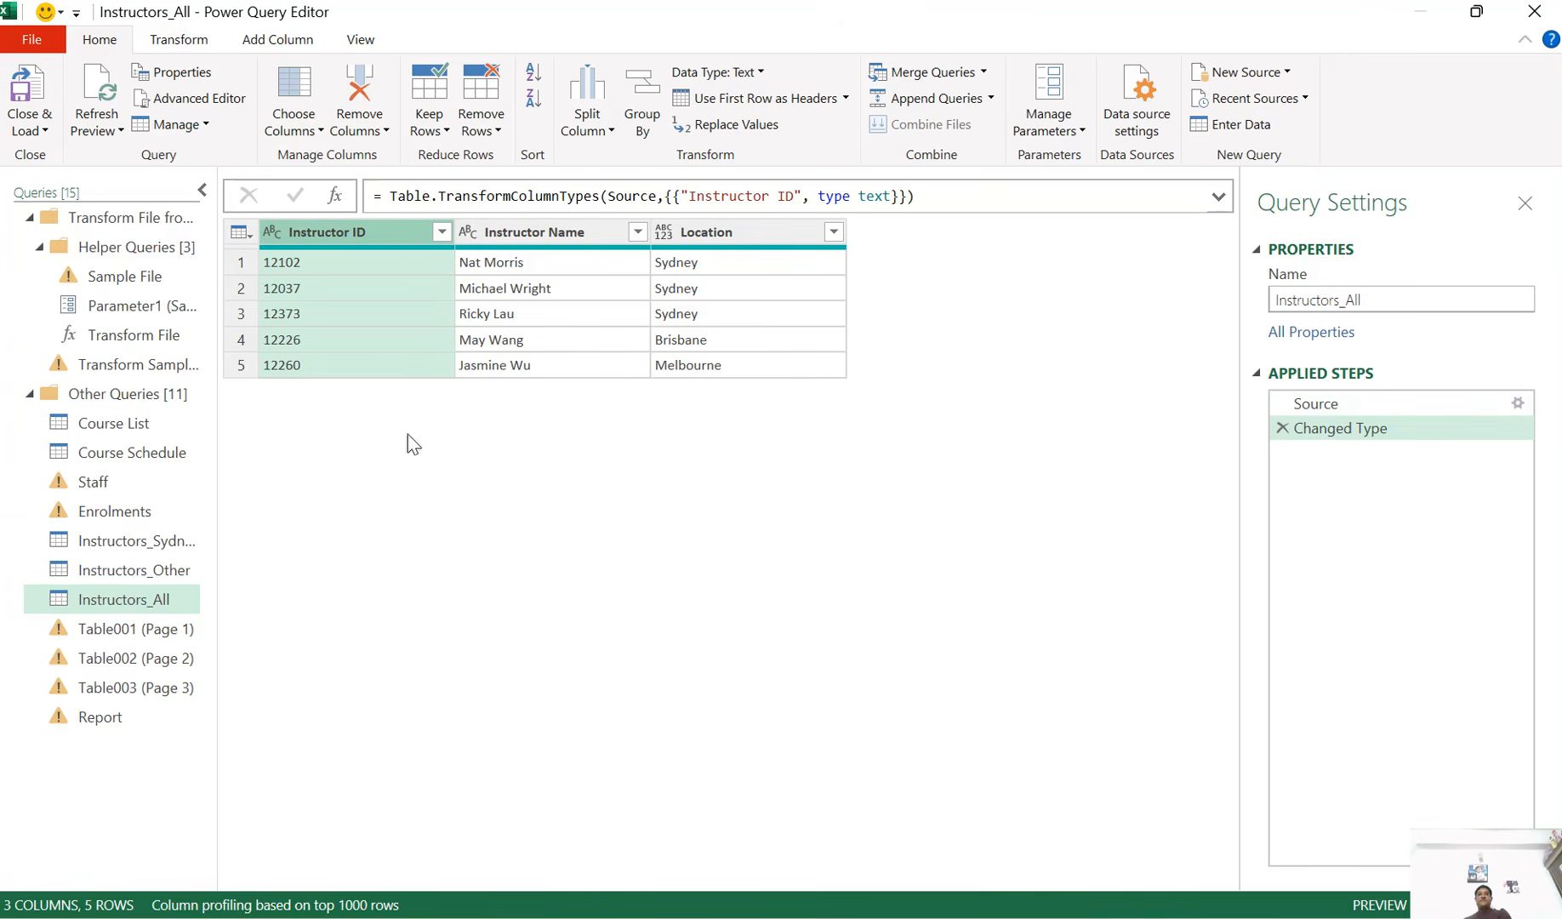
left_click(664, 231)
left_click(699, 488)
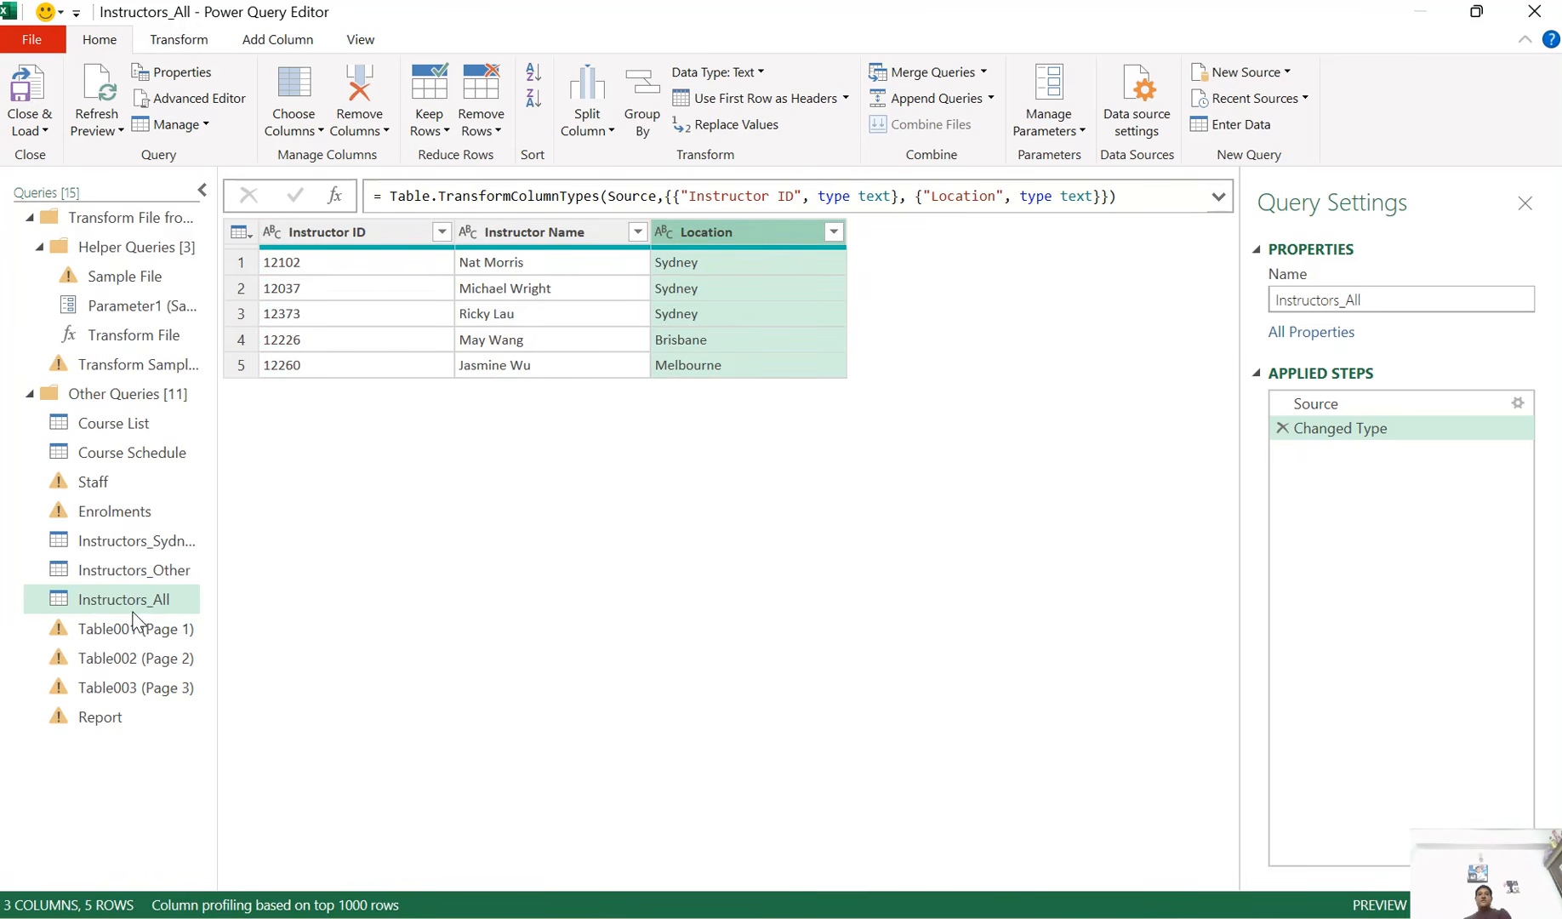
Compare the Instructor Code column in Course Schedule with the Instructor ID and Instructor Name columns in Instructors_All
left_click(132, 454)
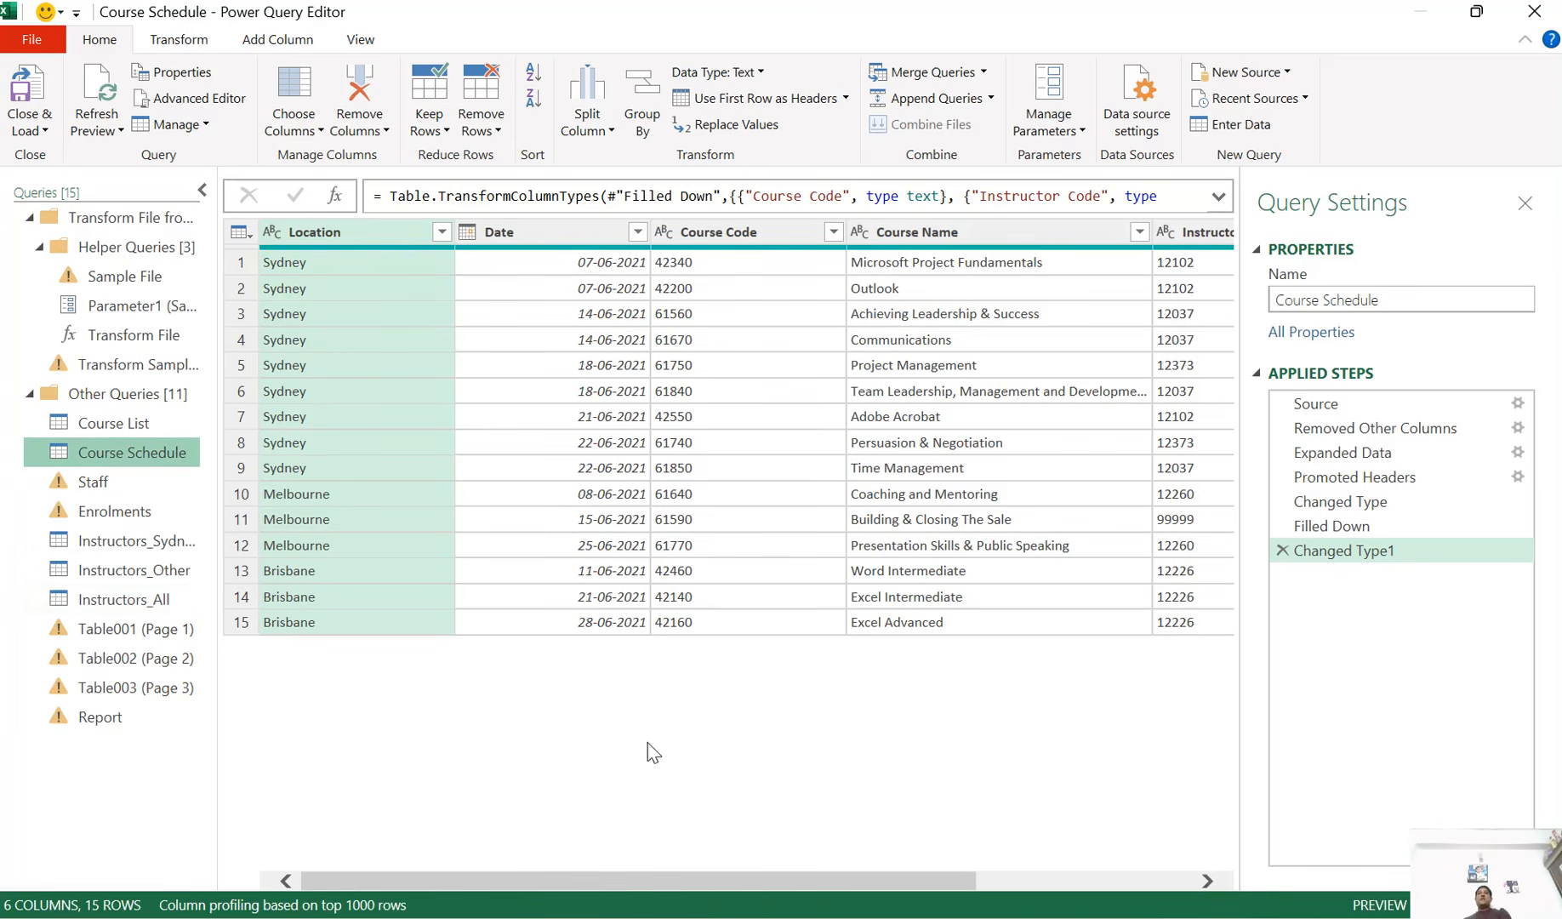
left_click_drag(550, 883, 806, 880)
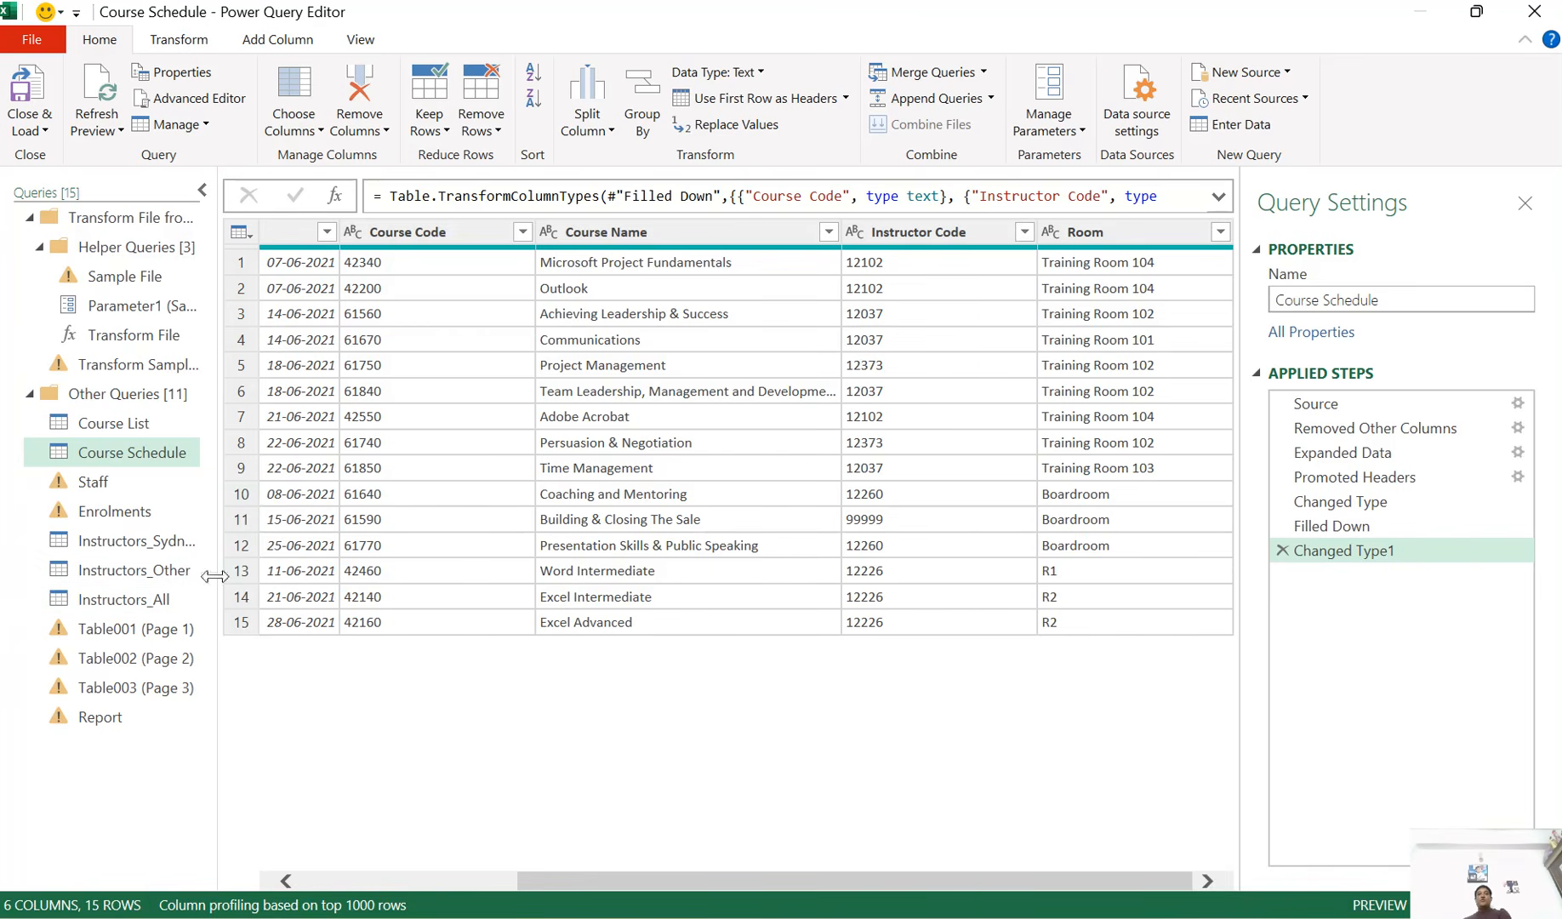
left_click(131, 599)
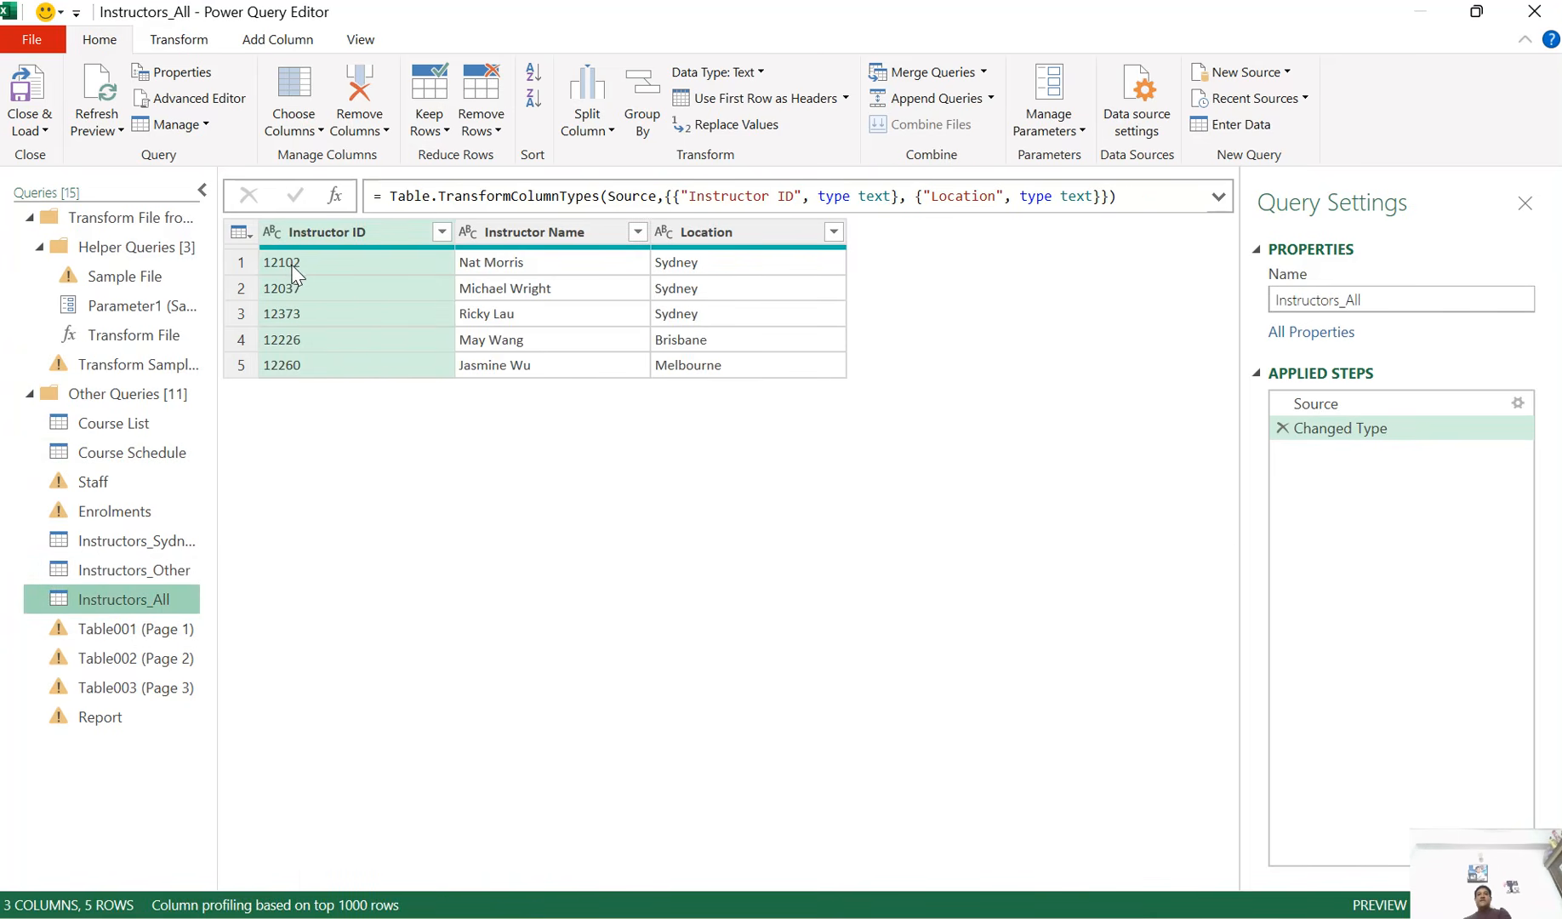
left_click(185, 451)
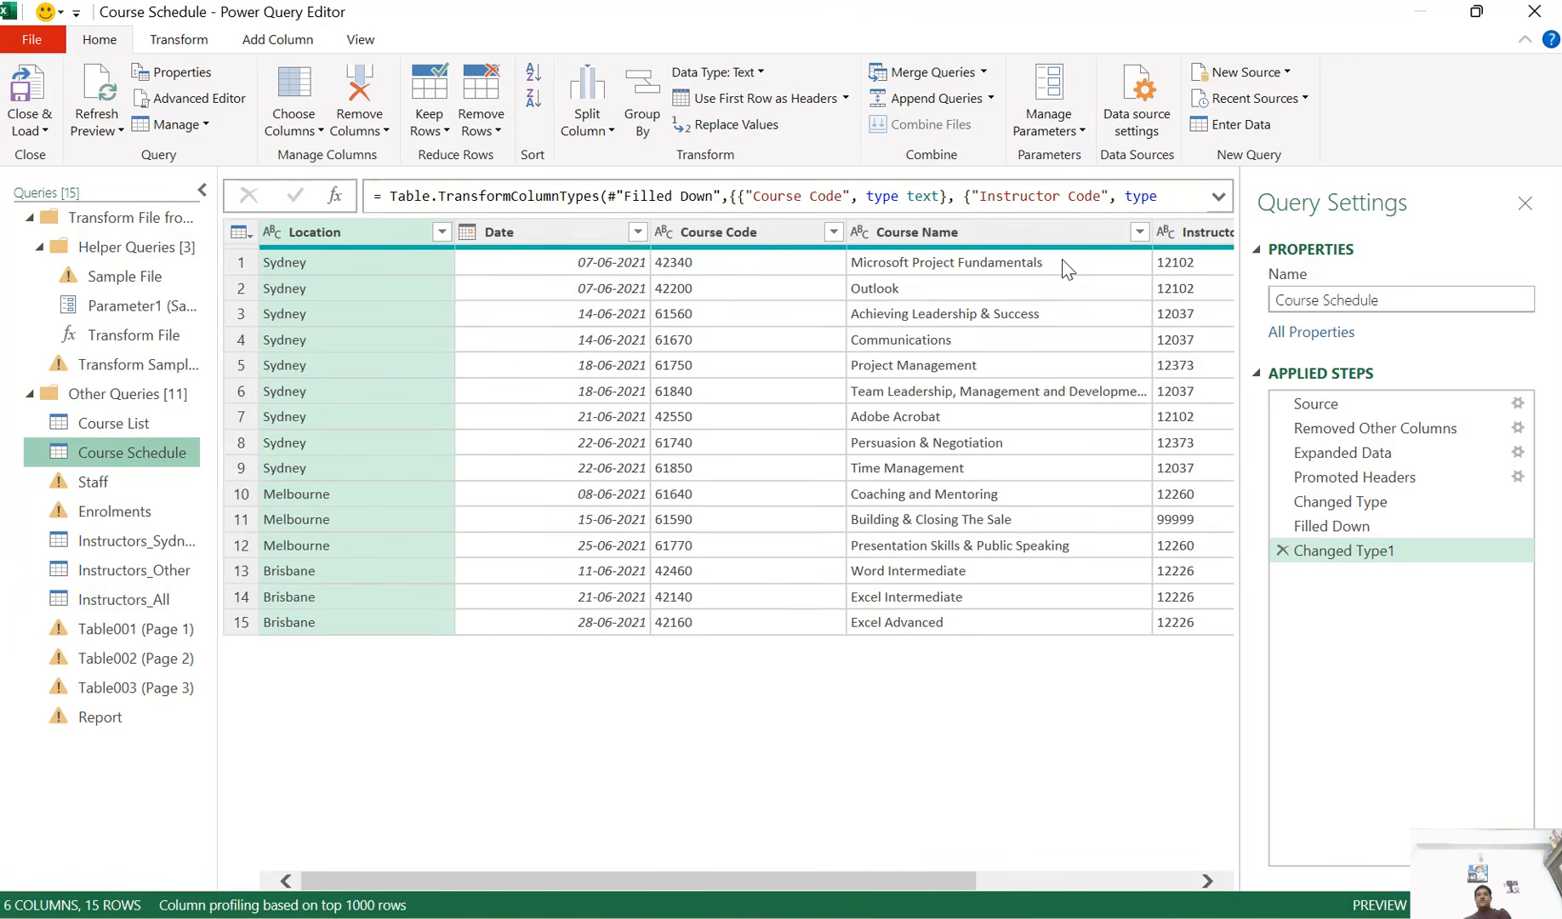
left_click_drag(935, 877, 1151, 877)
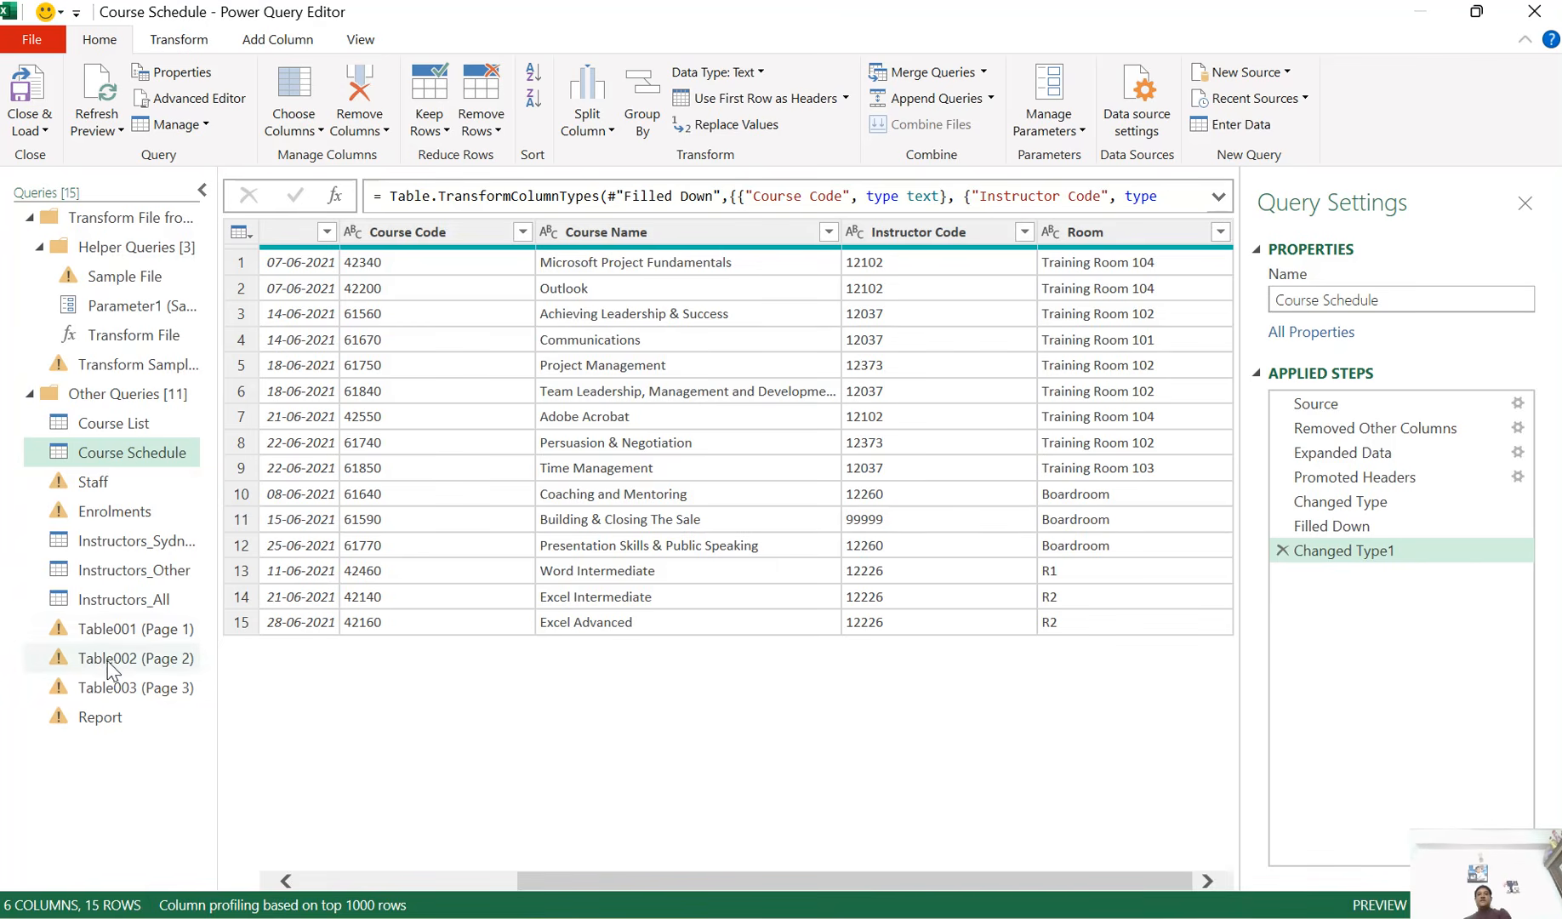
left_click(137, 599)
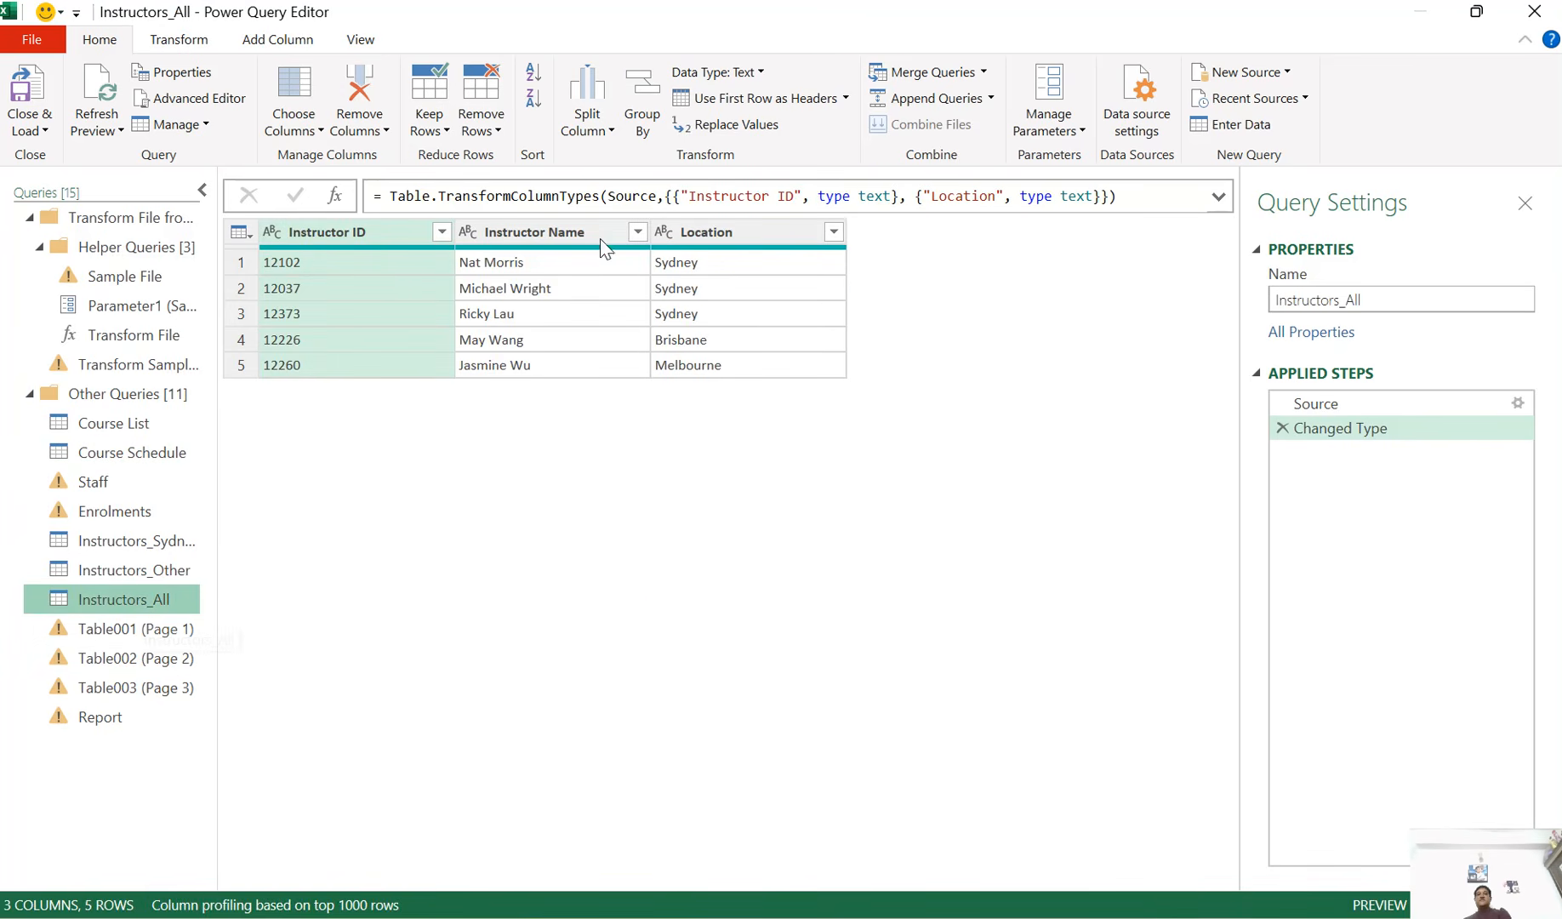
left_click(189, 445)
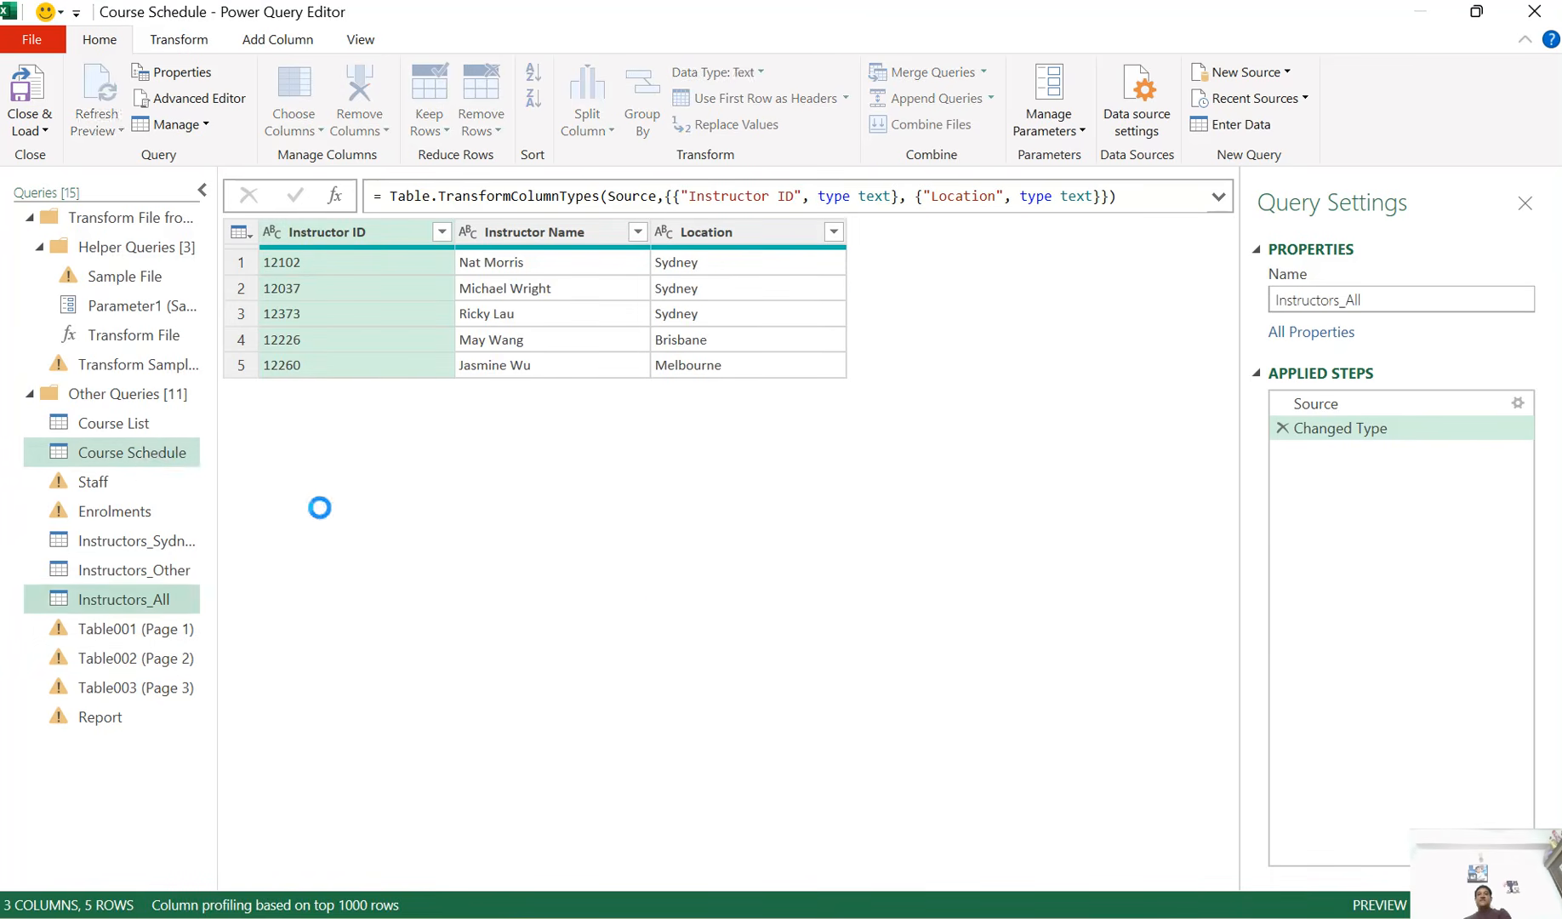
scroll(820, 878, "right", 3)
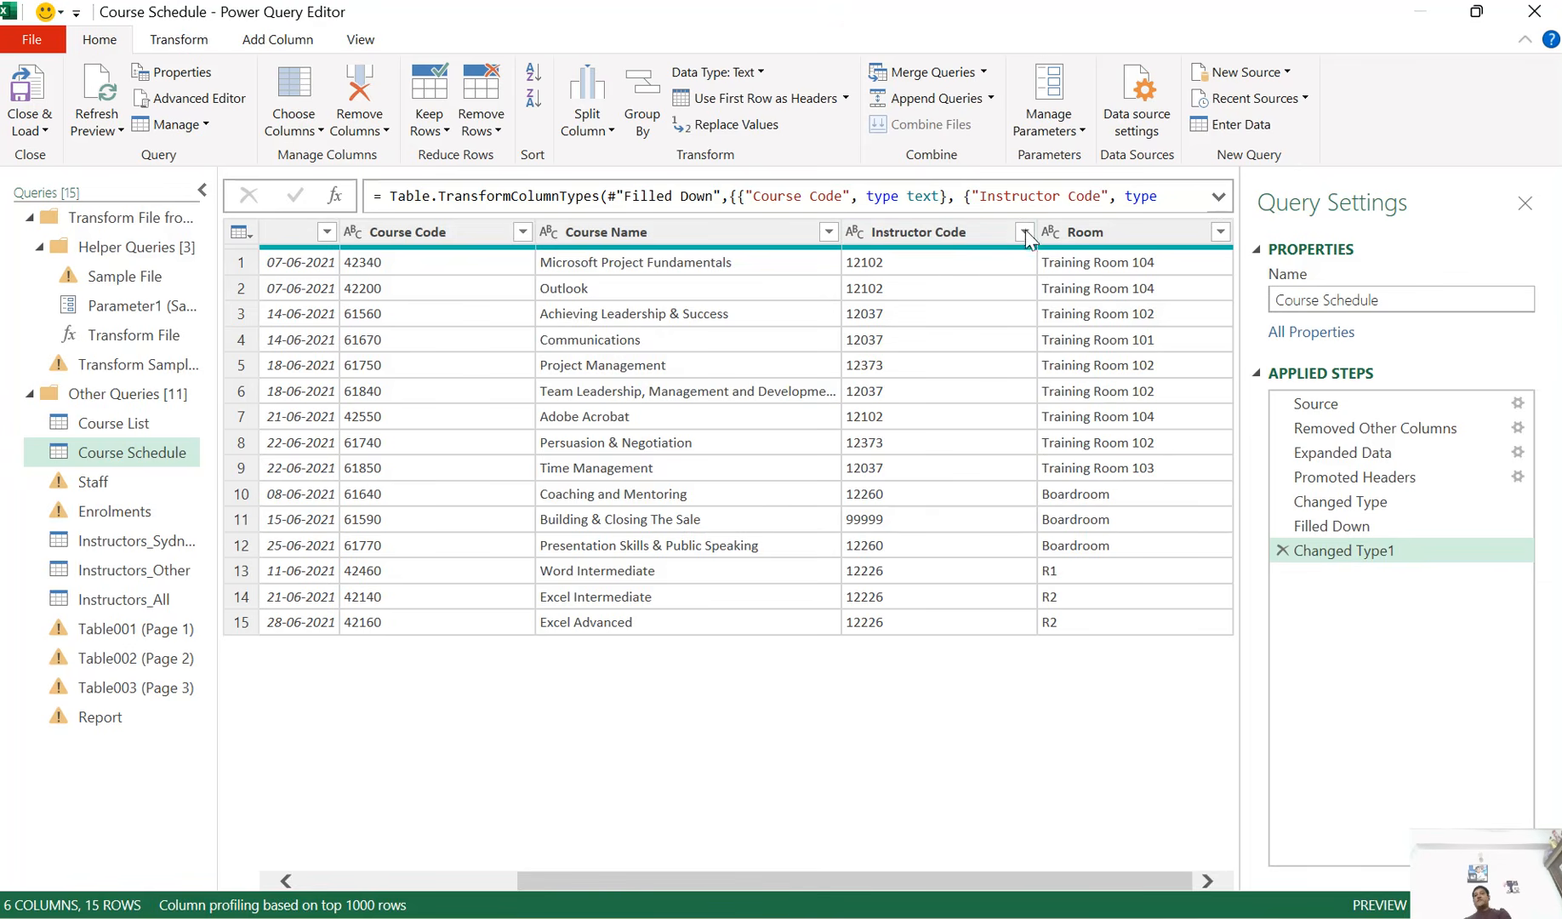
left_click(172, 606)
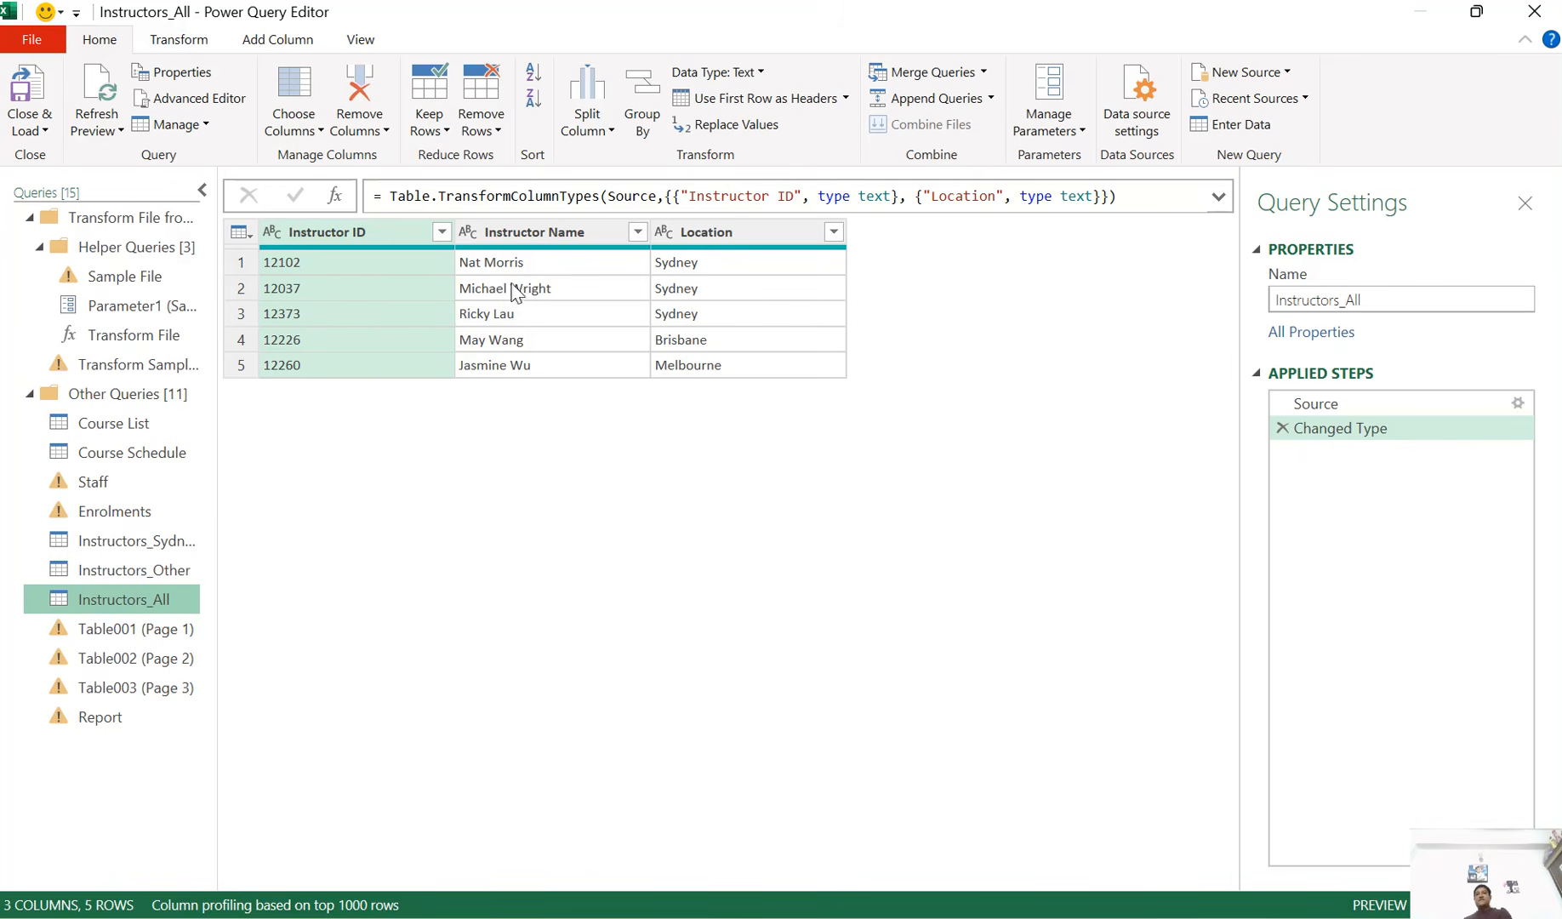
left_click(127, 452)
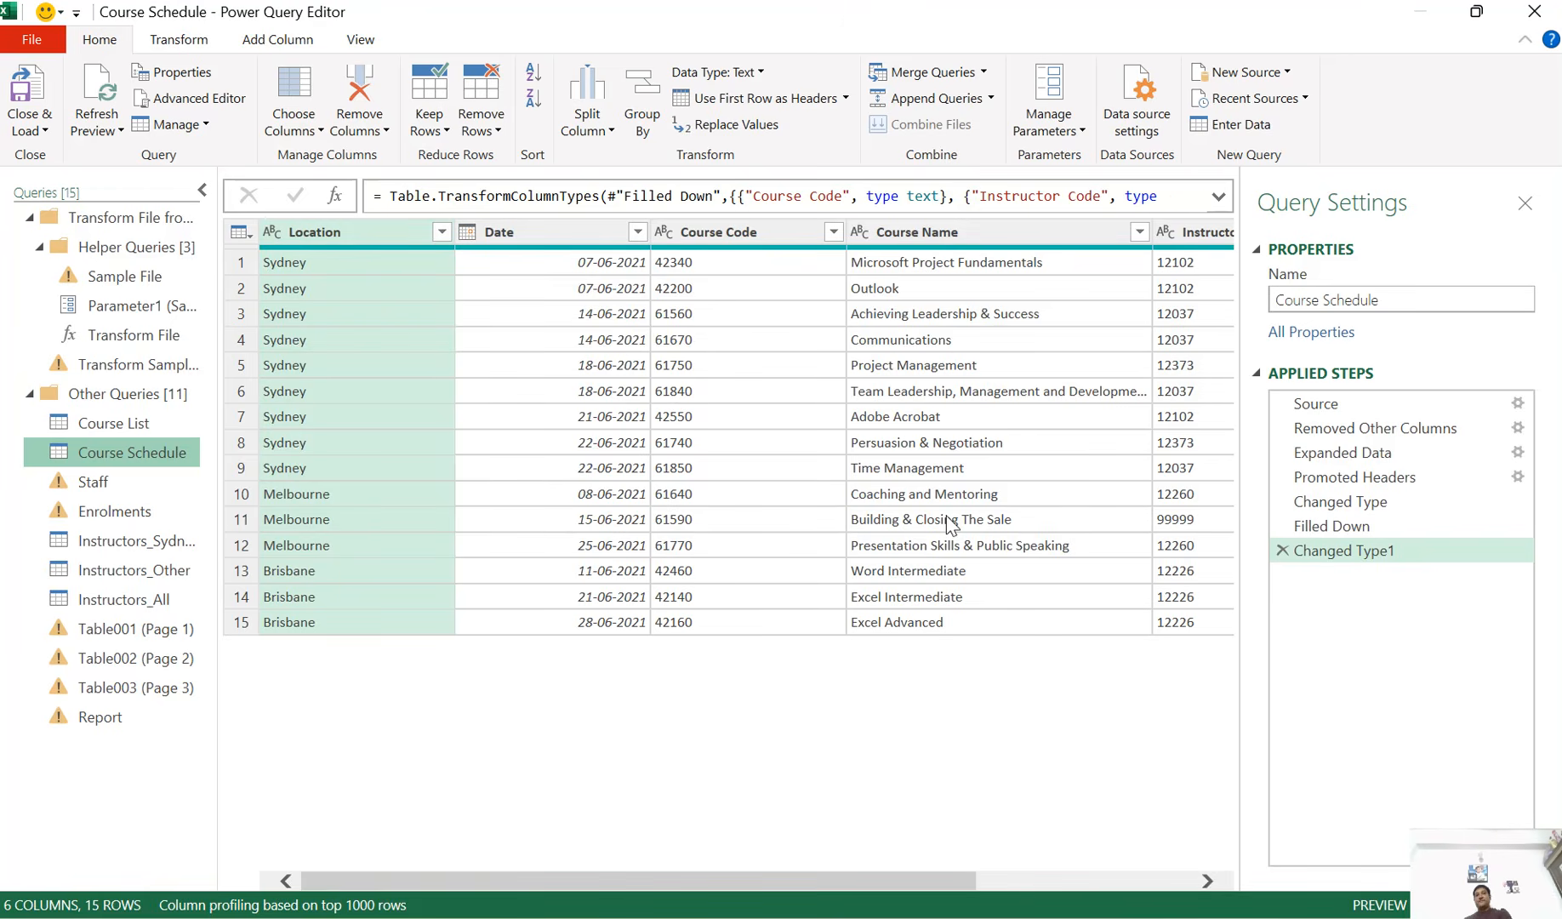
left_click_drag(840, 880, 984, 857)
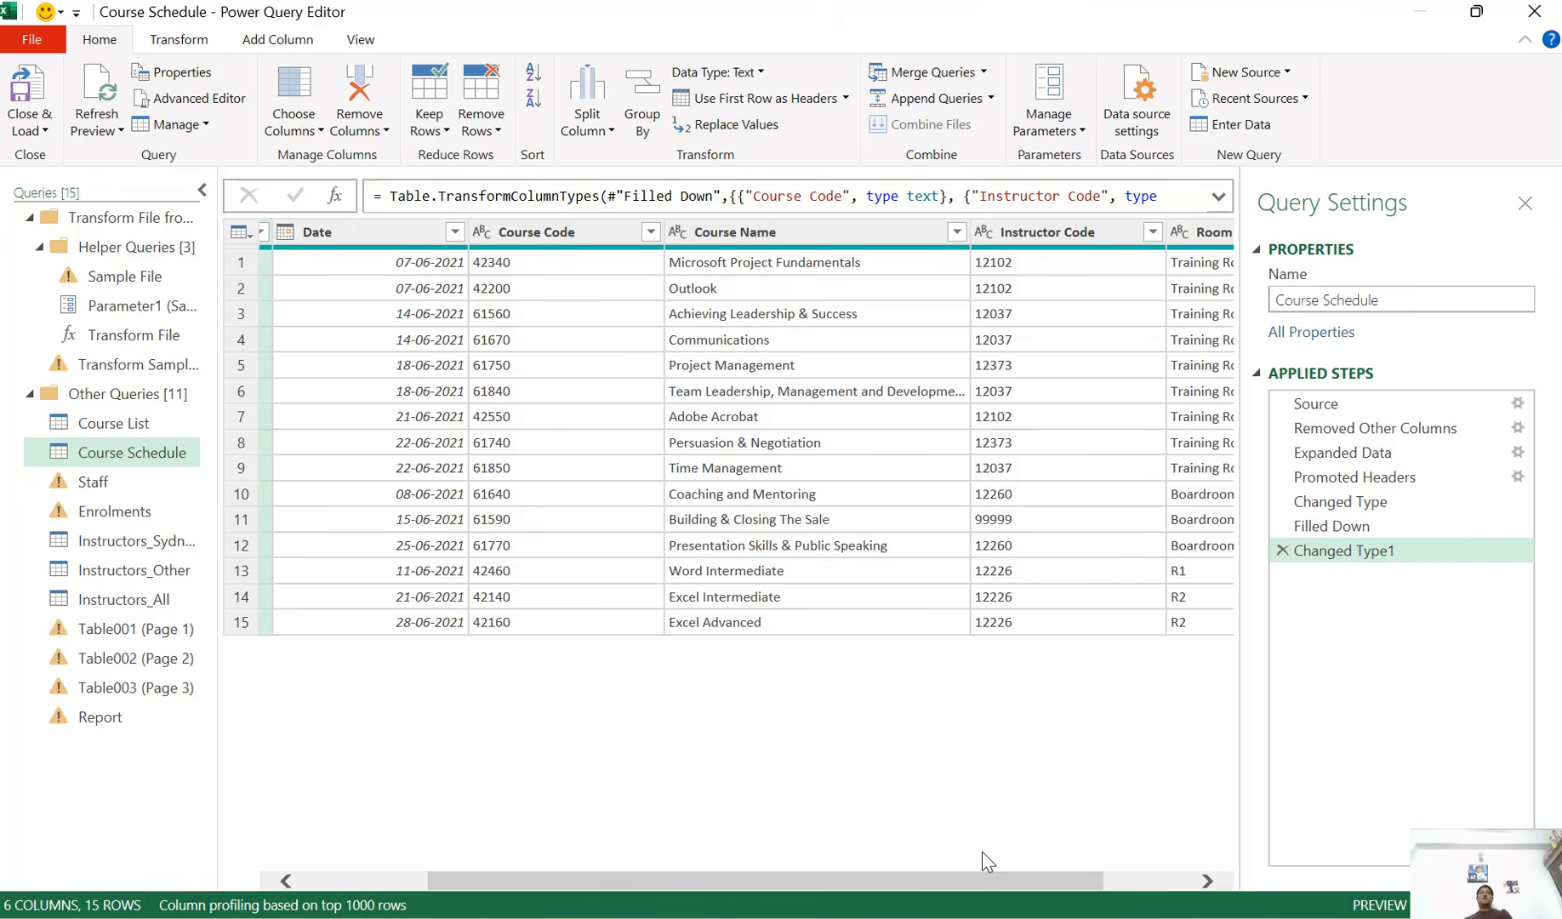
left_click(1038, 234)
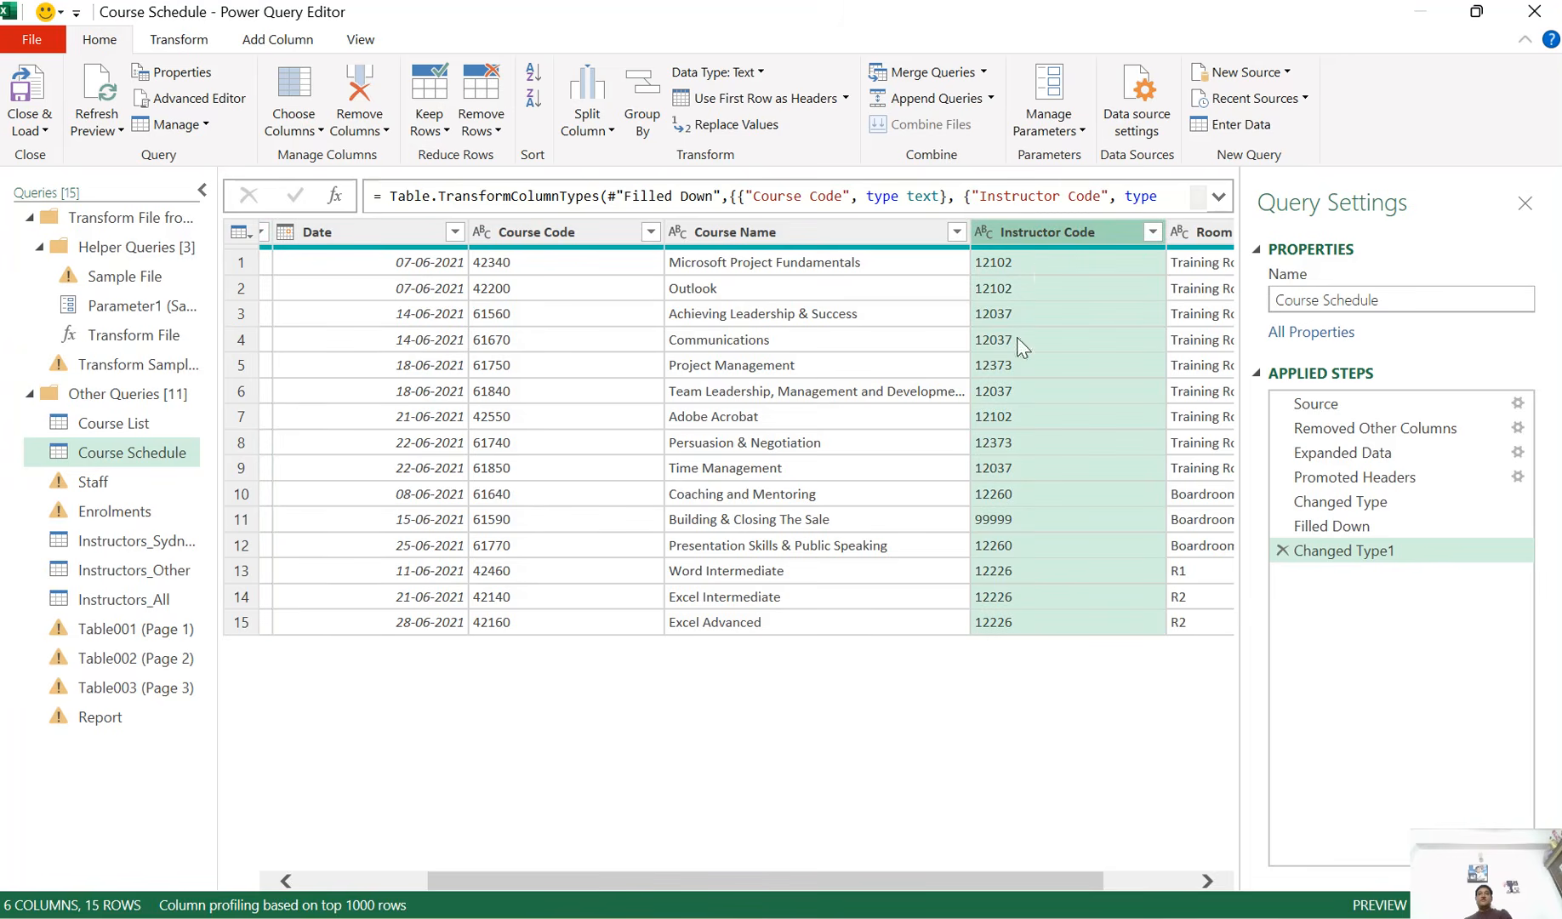
left_click(126, 599)
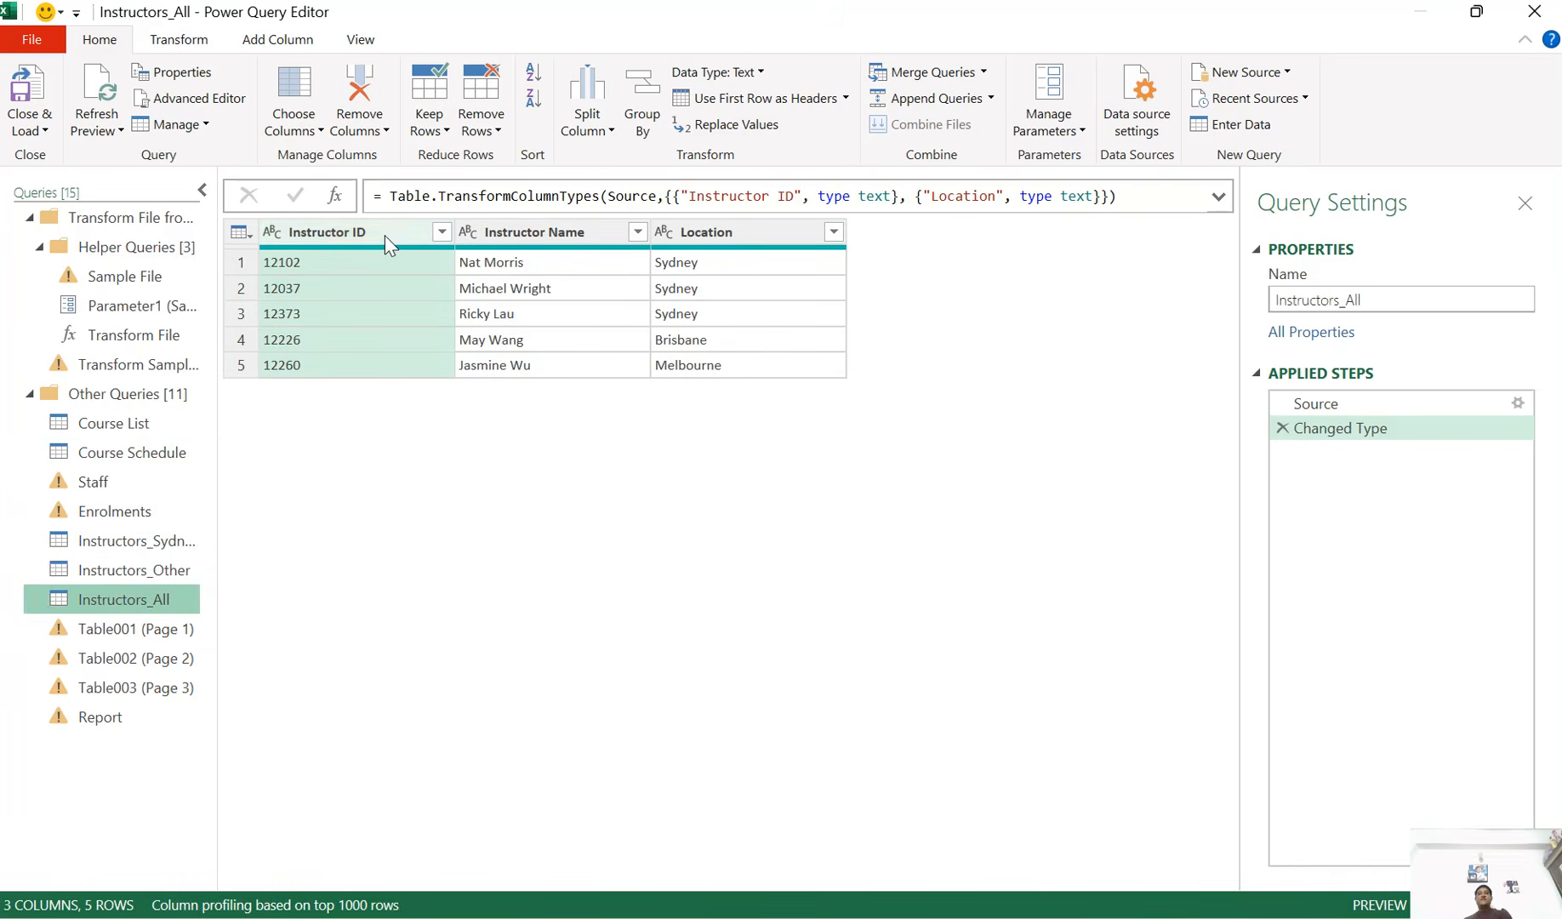
left_click(384, 234)
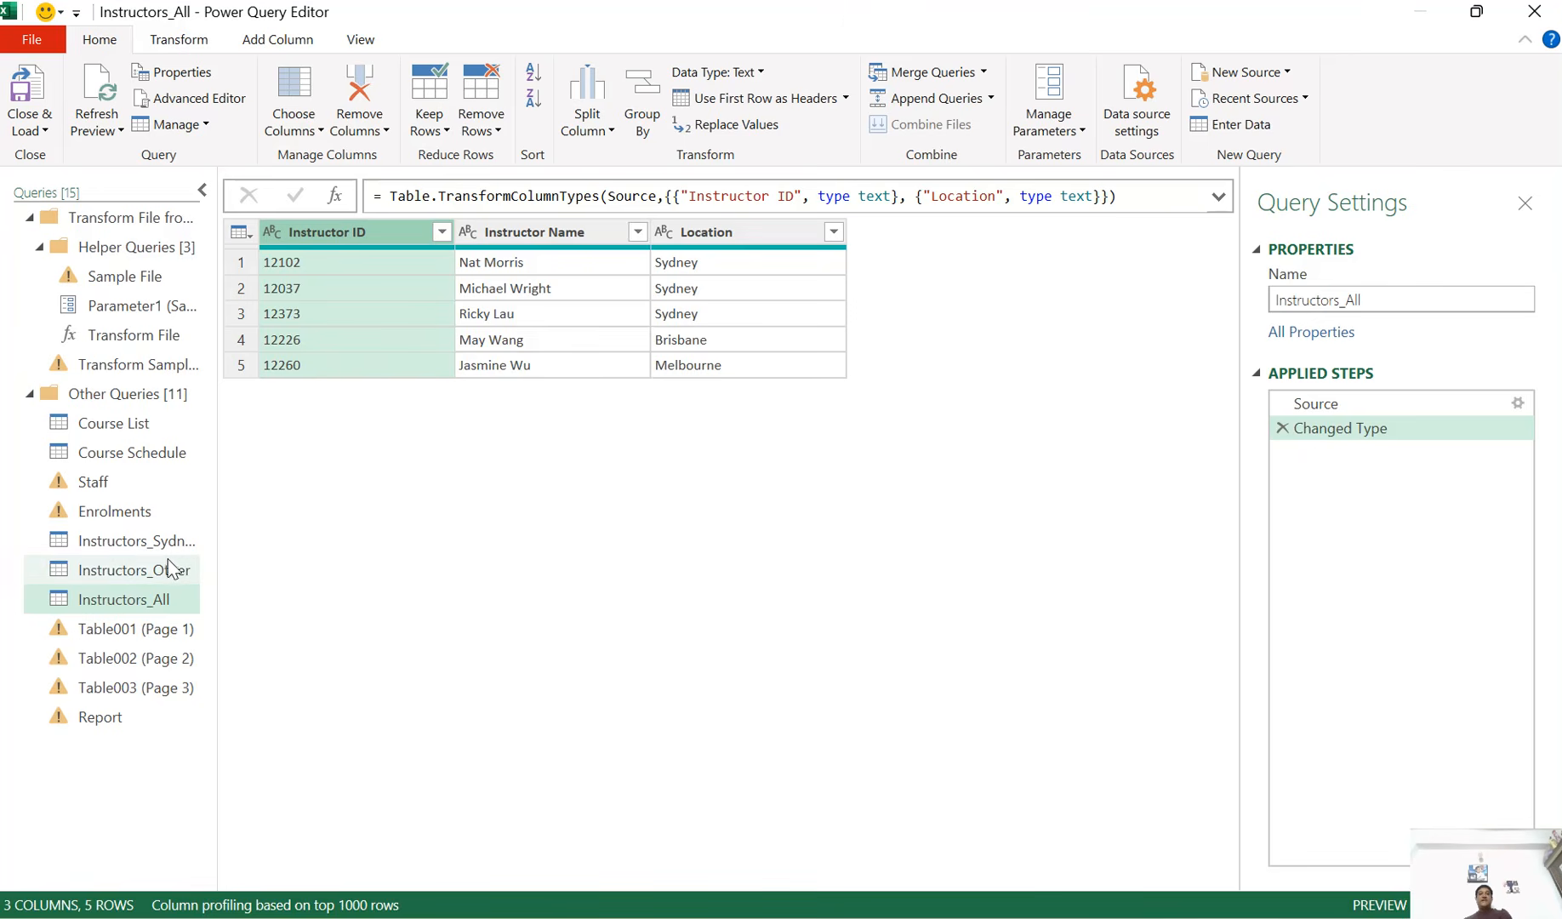
left_click(130, 451)
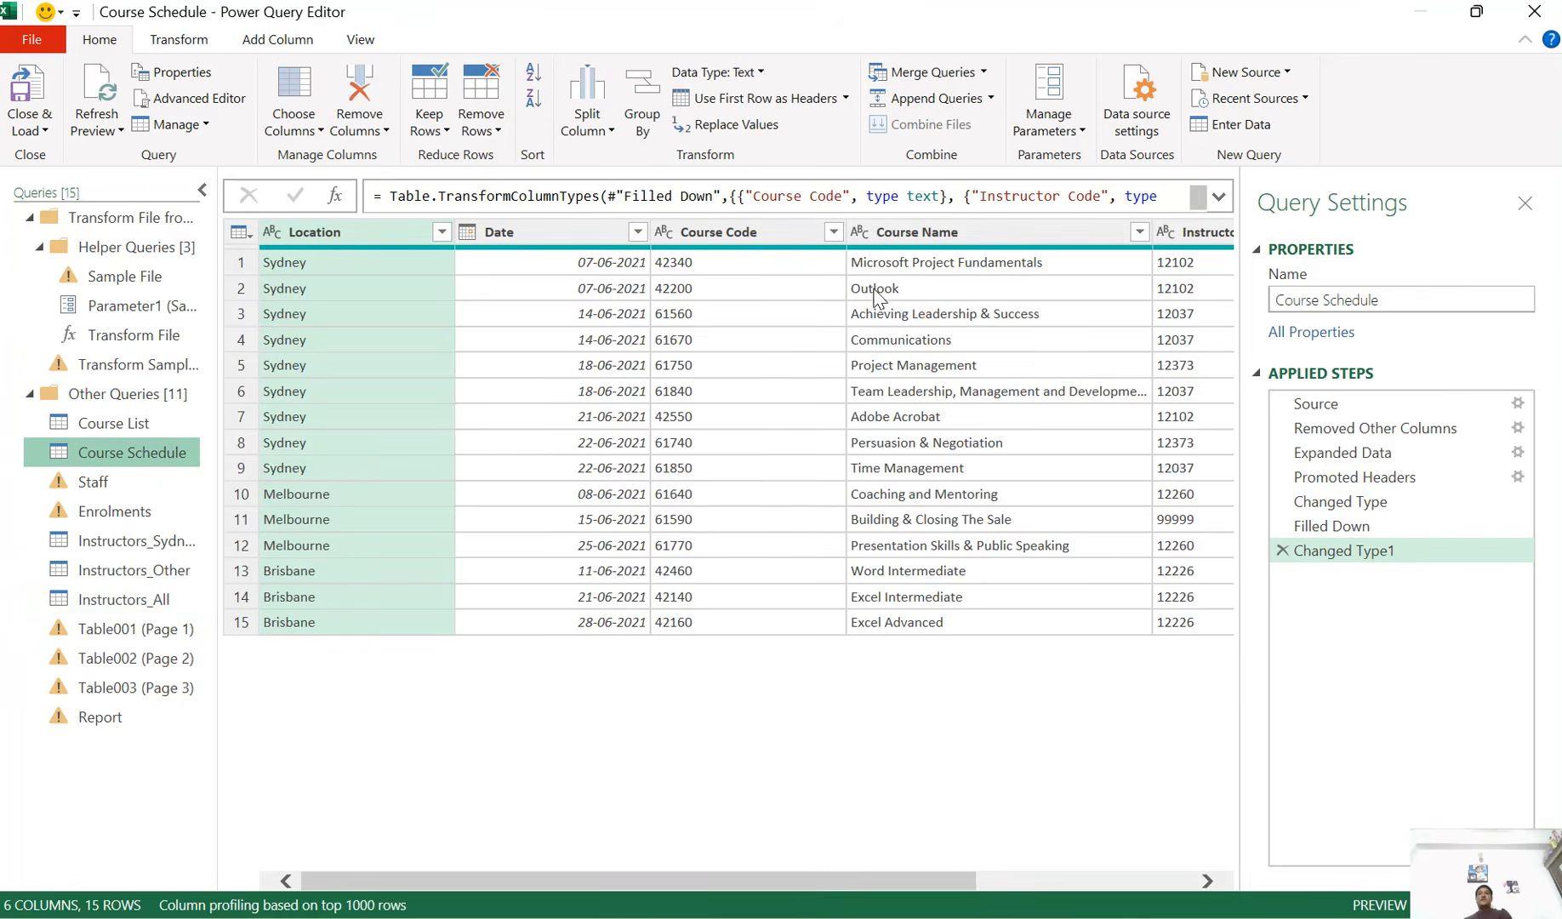
left_click_drag(832, 879, 1110, 876)
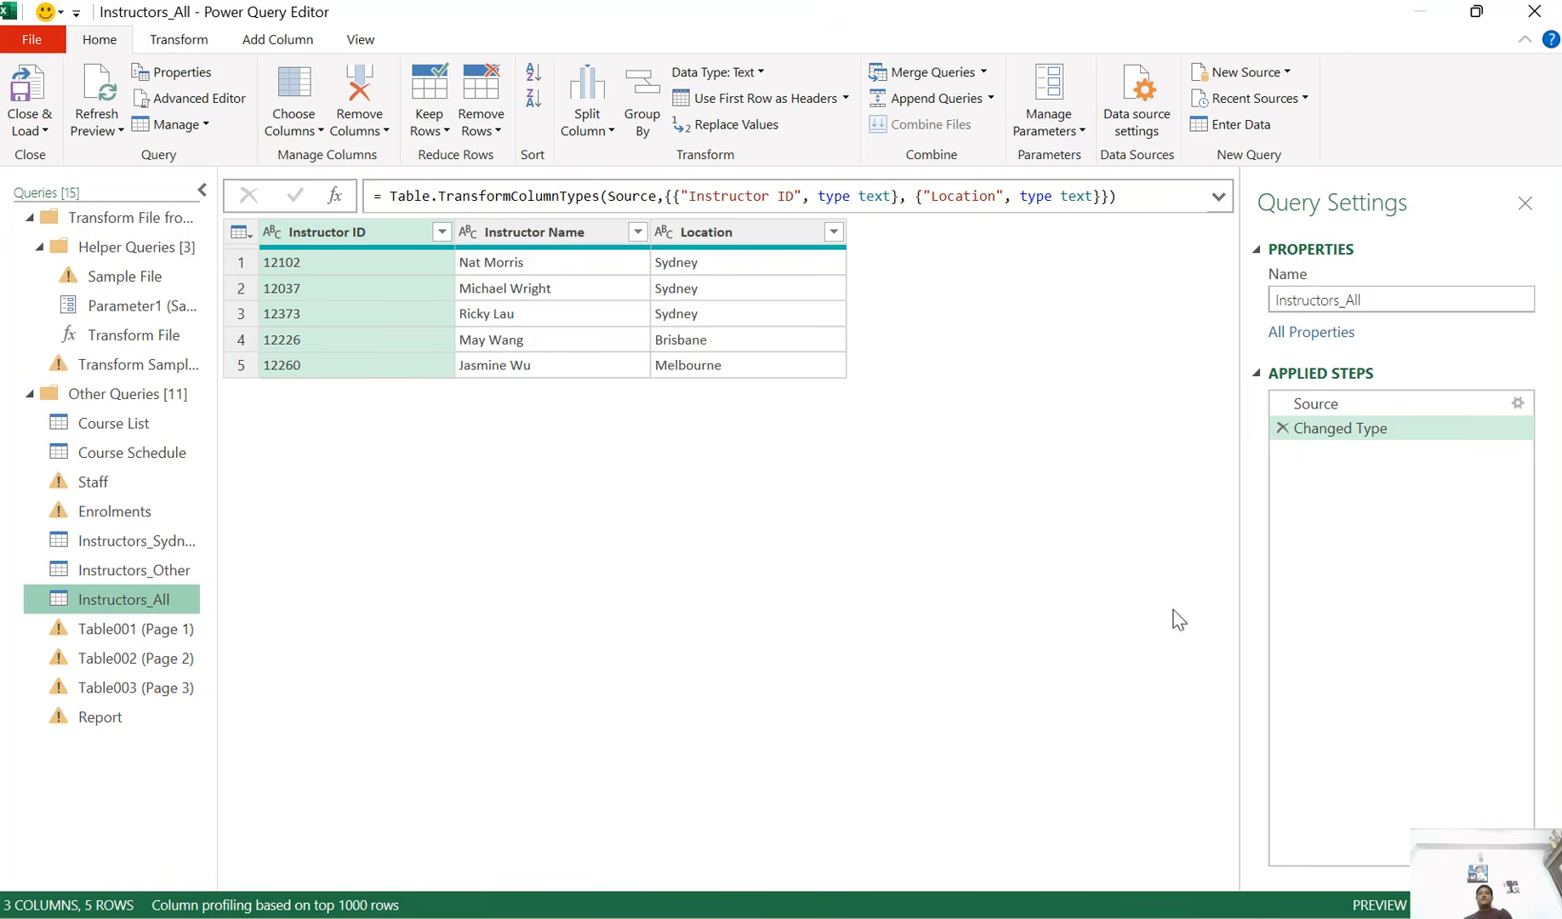
left_click(121, 458)
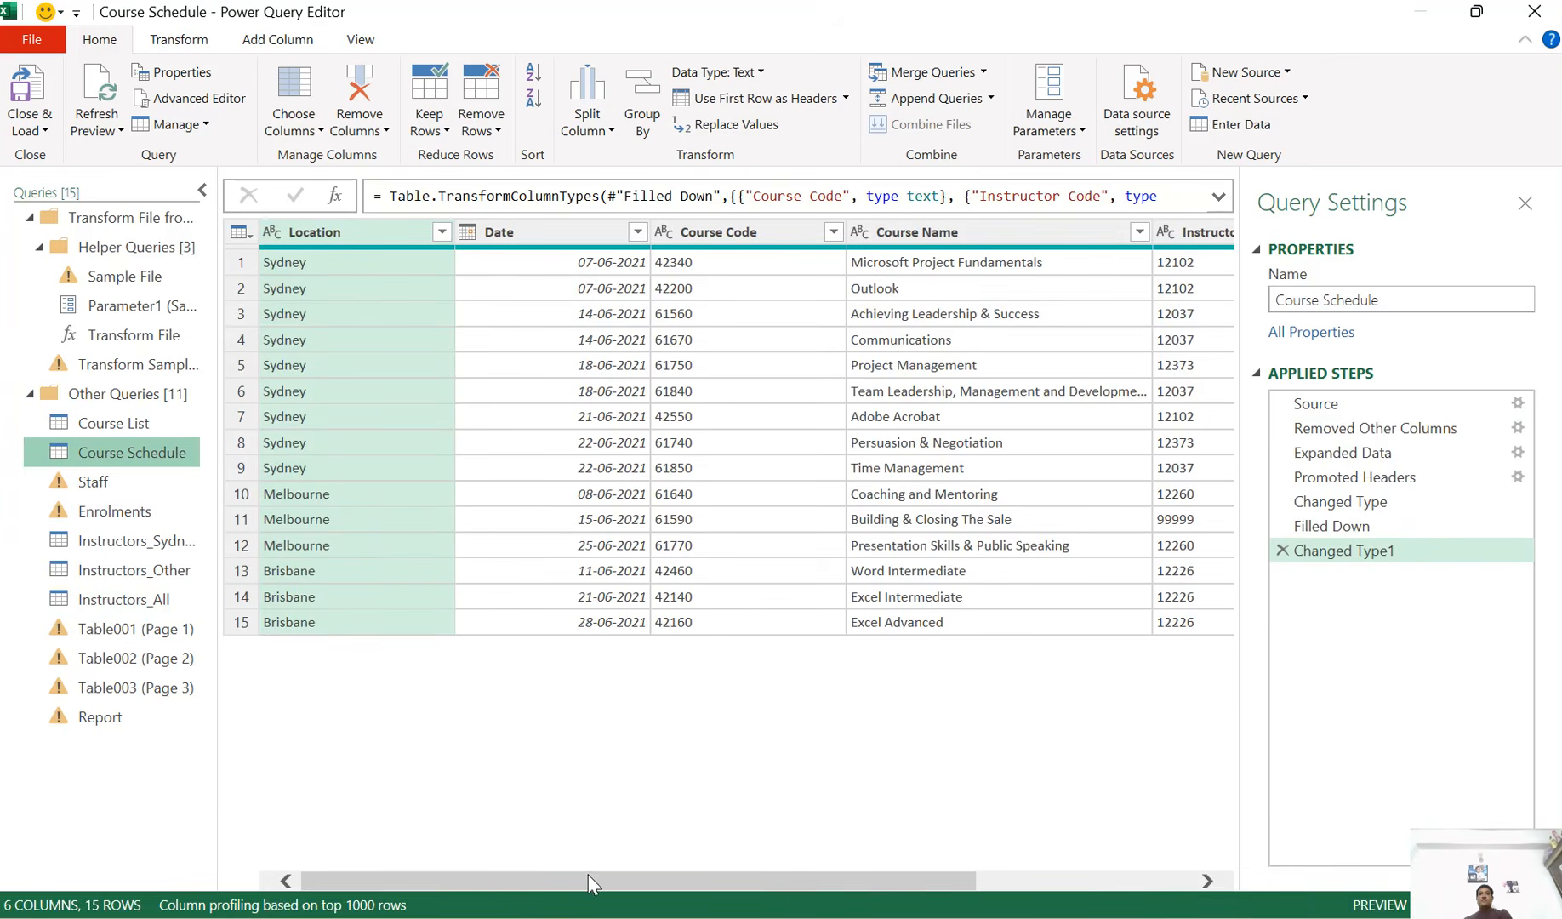
Start merging the Course Schedule query with Instructors_All as the second table
left_click_drag(588, 876, 869, 909)
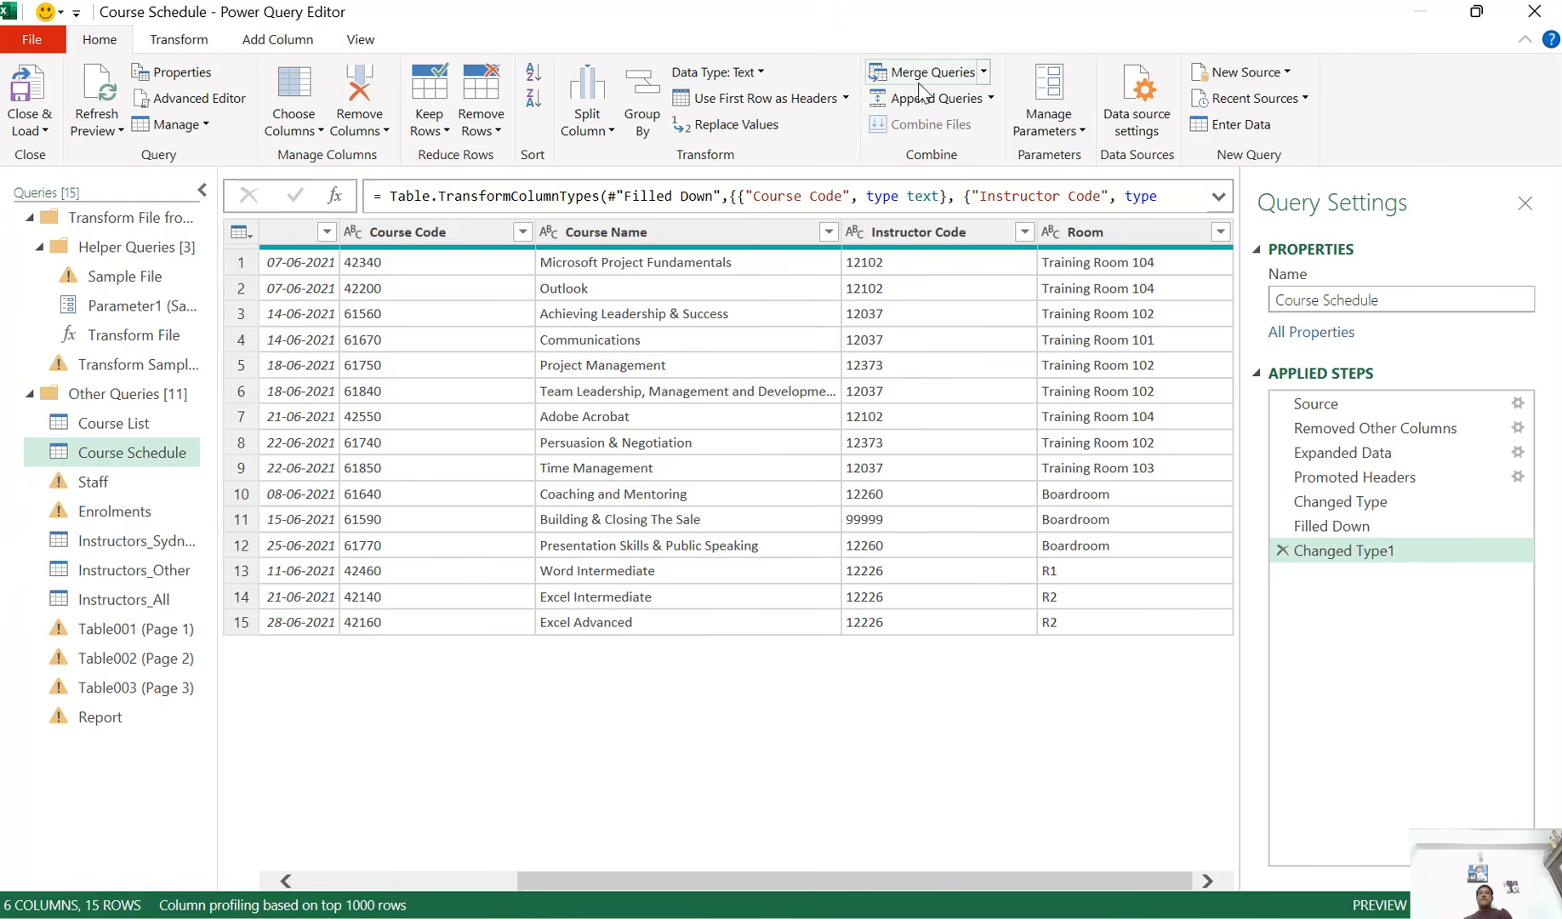
left_click(983, 74)
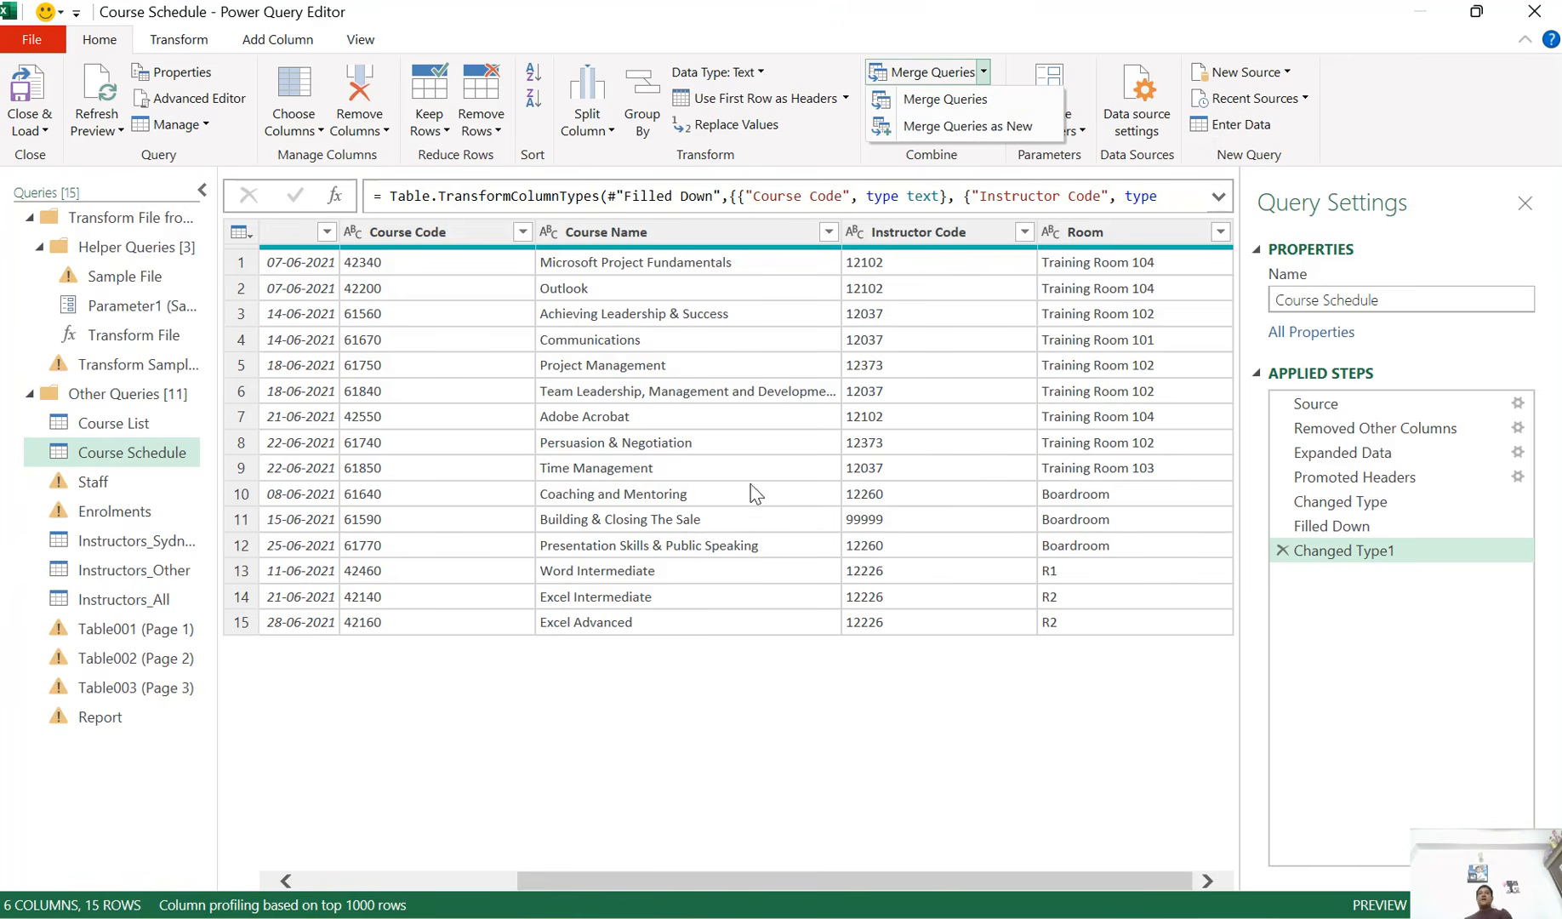
left_click(876, 425)
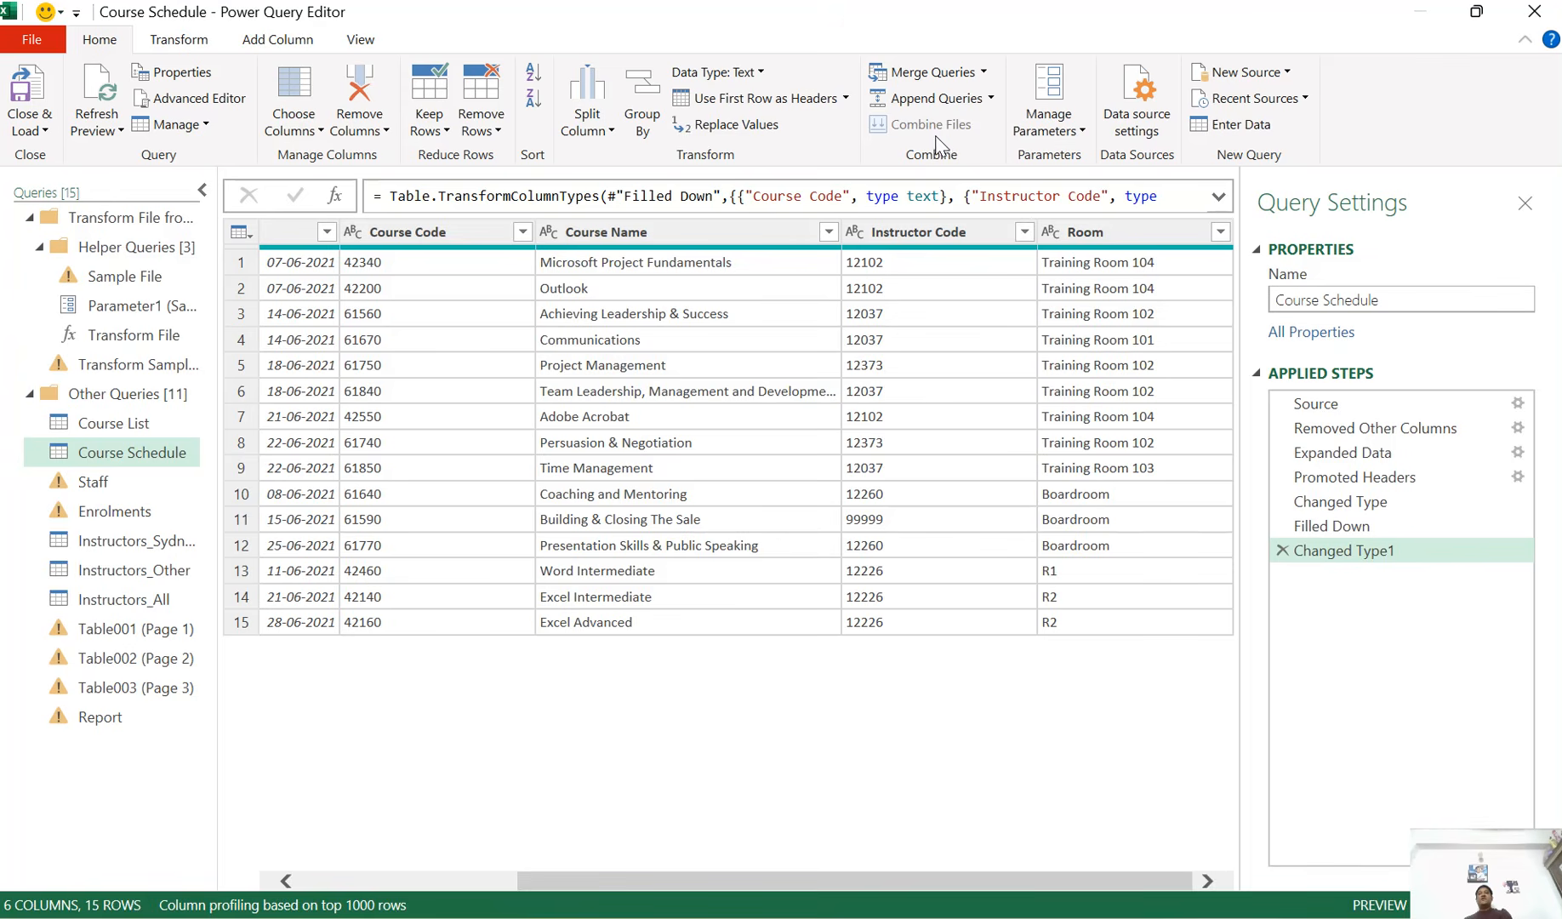
left_click(984, 76)
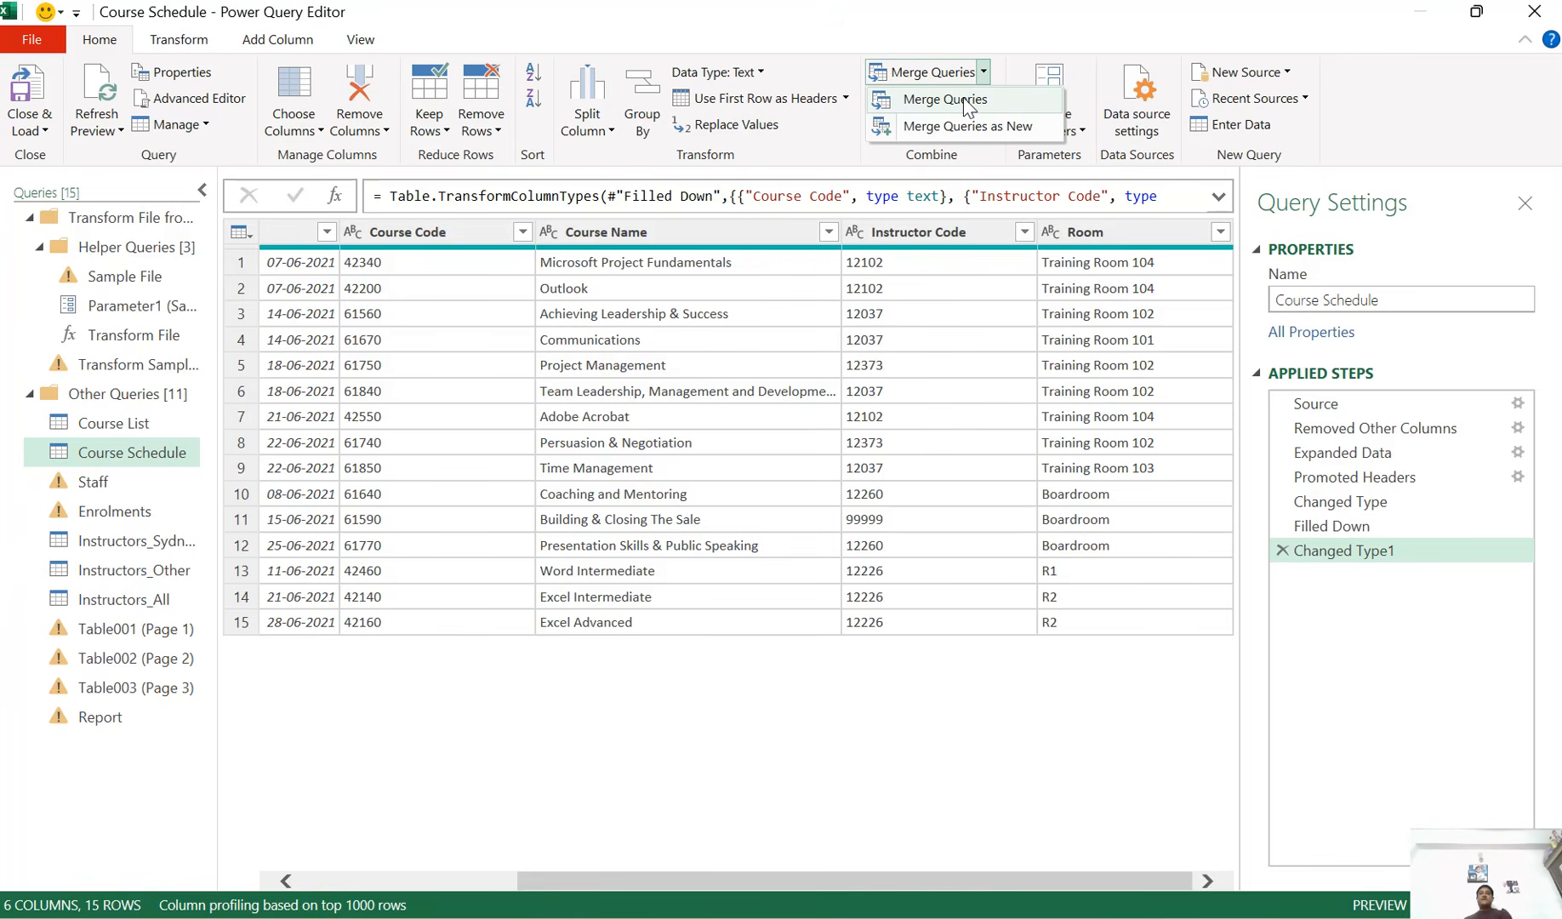
left_click(966, 105)
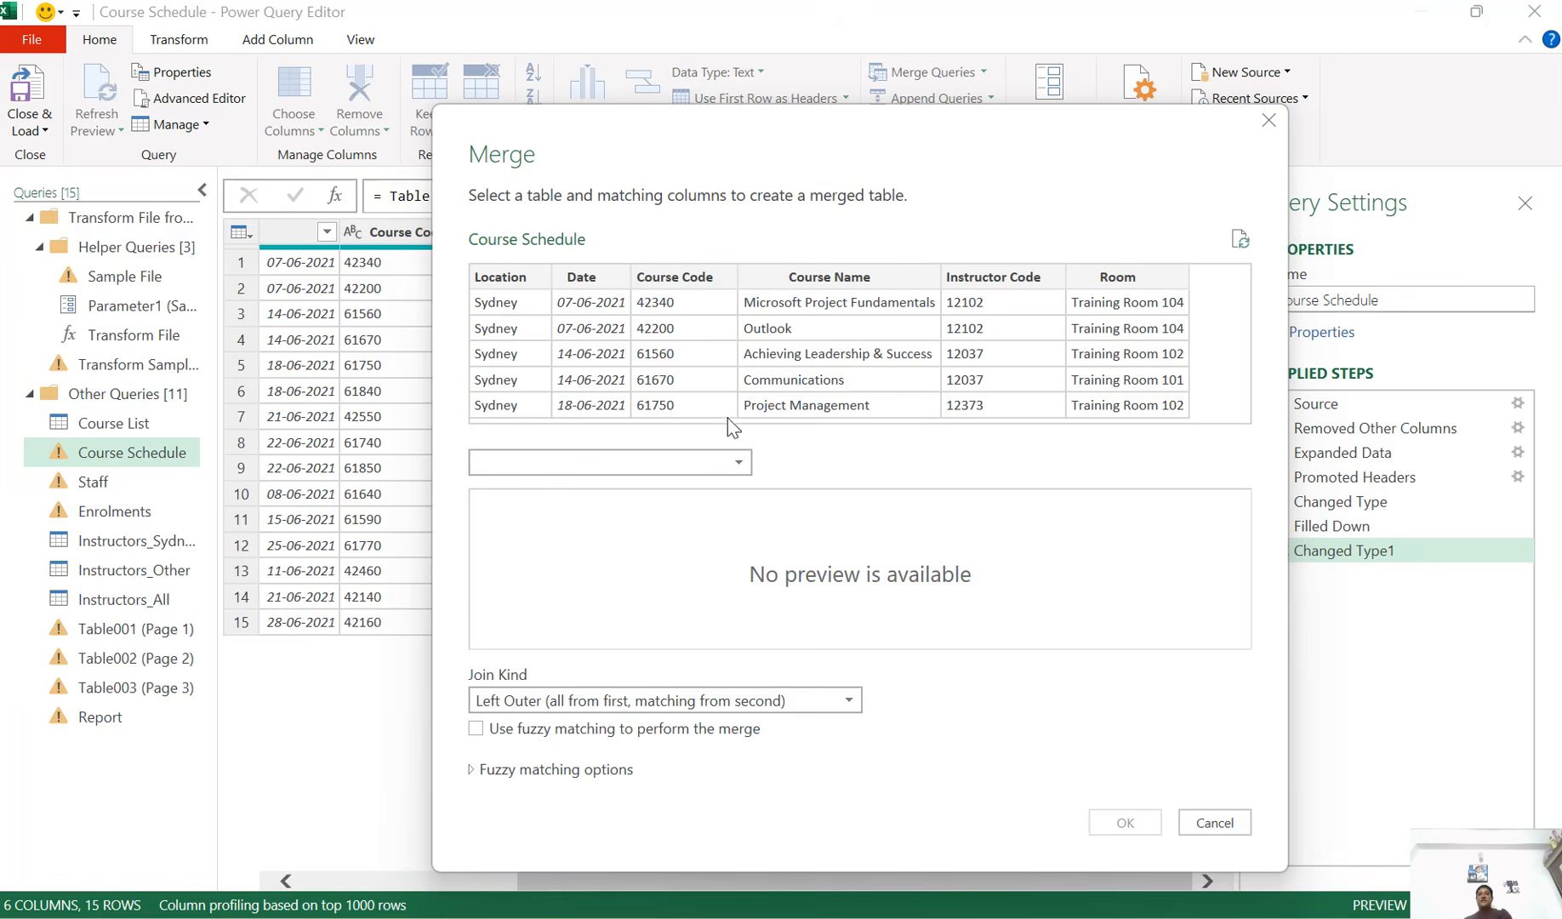
left_click(647, 471)
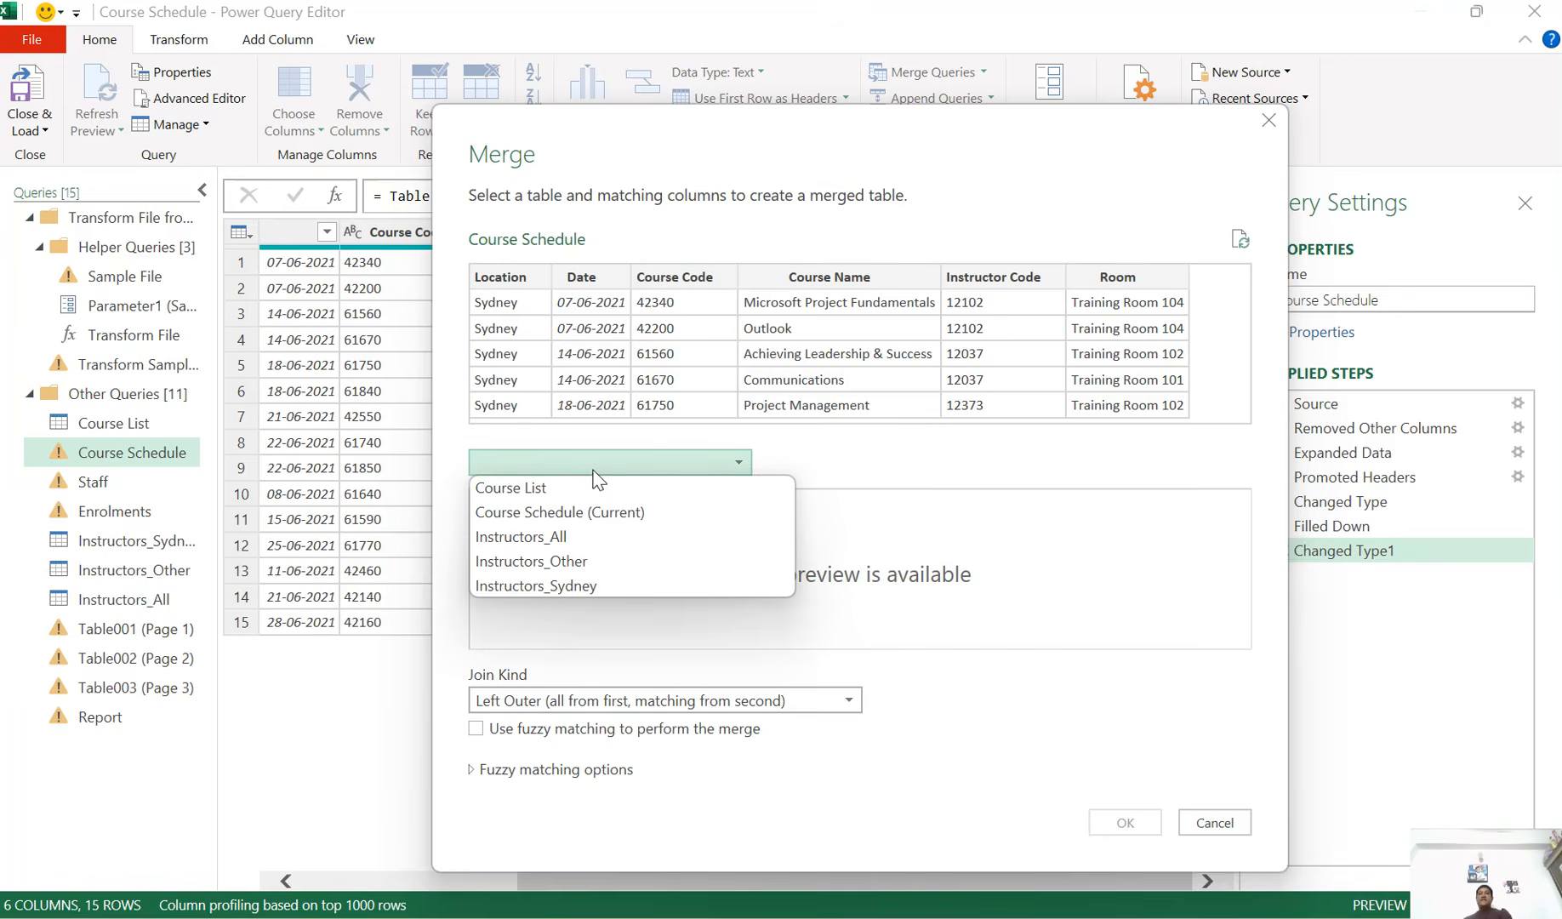
left_click(582, 537)
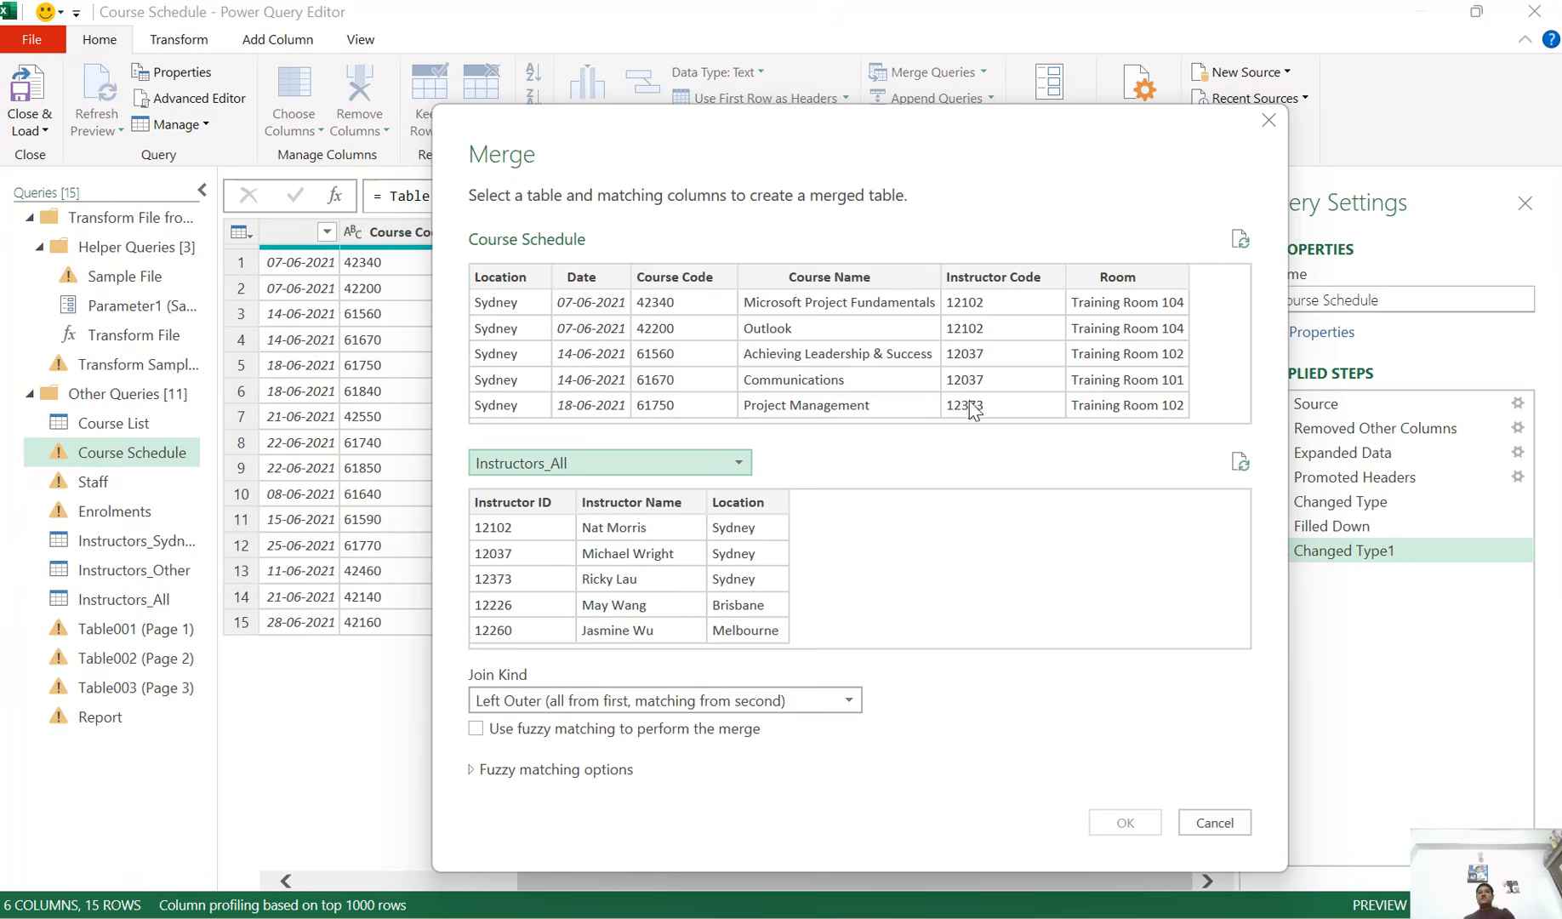
Match Instructor Code with Instructor ID and merge the two tables using a Left Outer join
left_click(1000, 288)
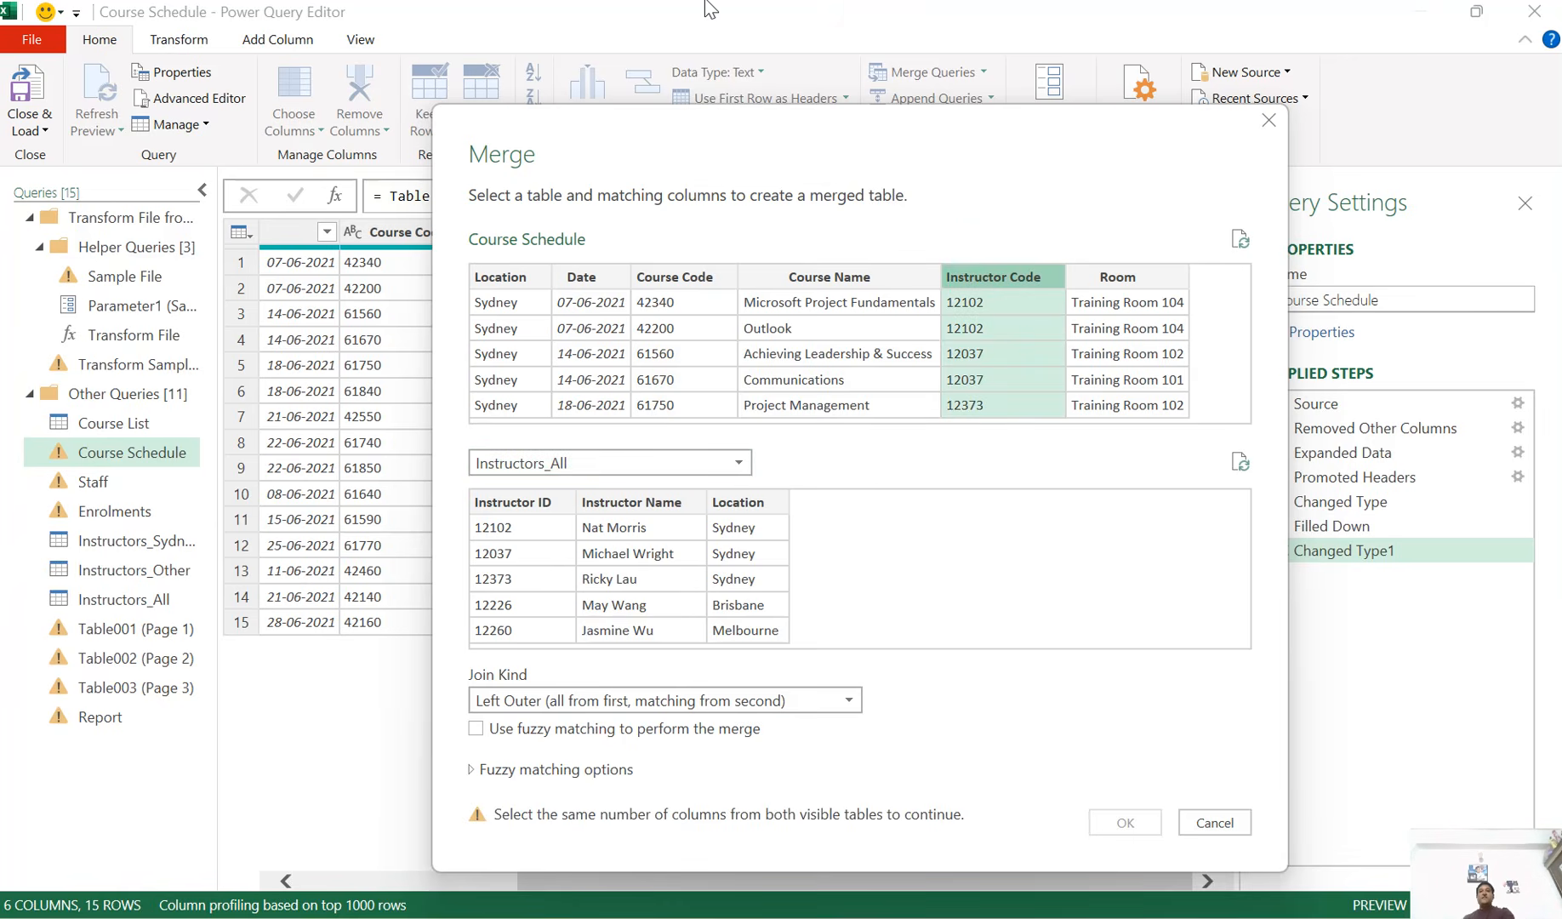
left_click(523, 508)
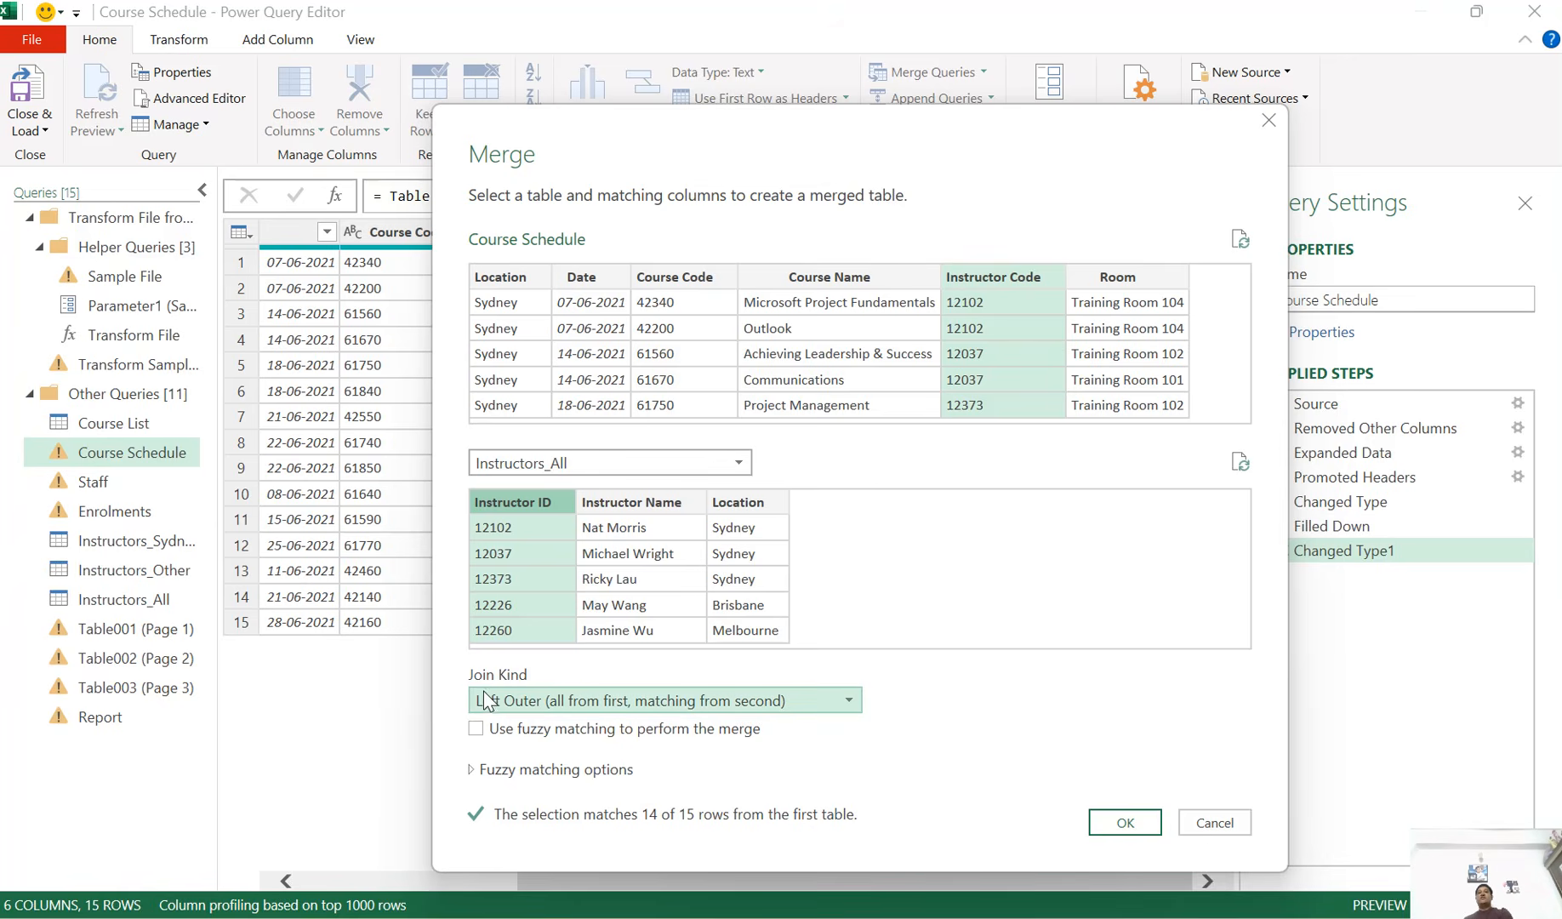
left_click(849, 700)
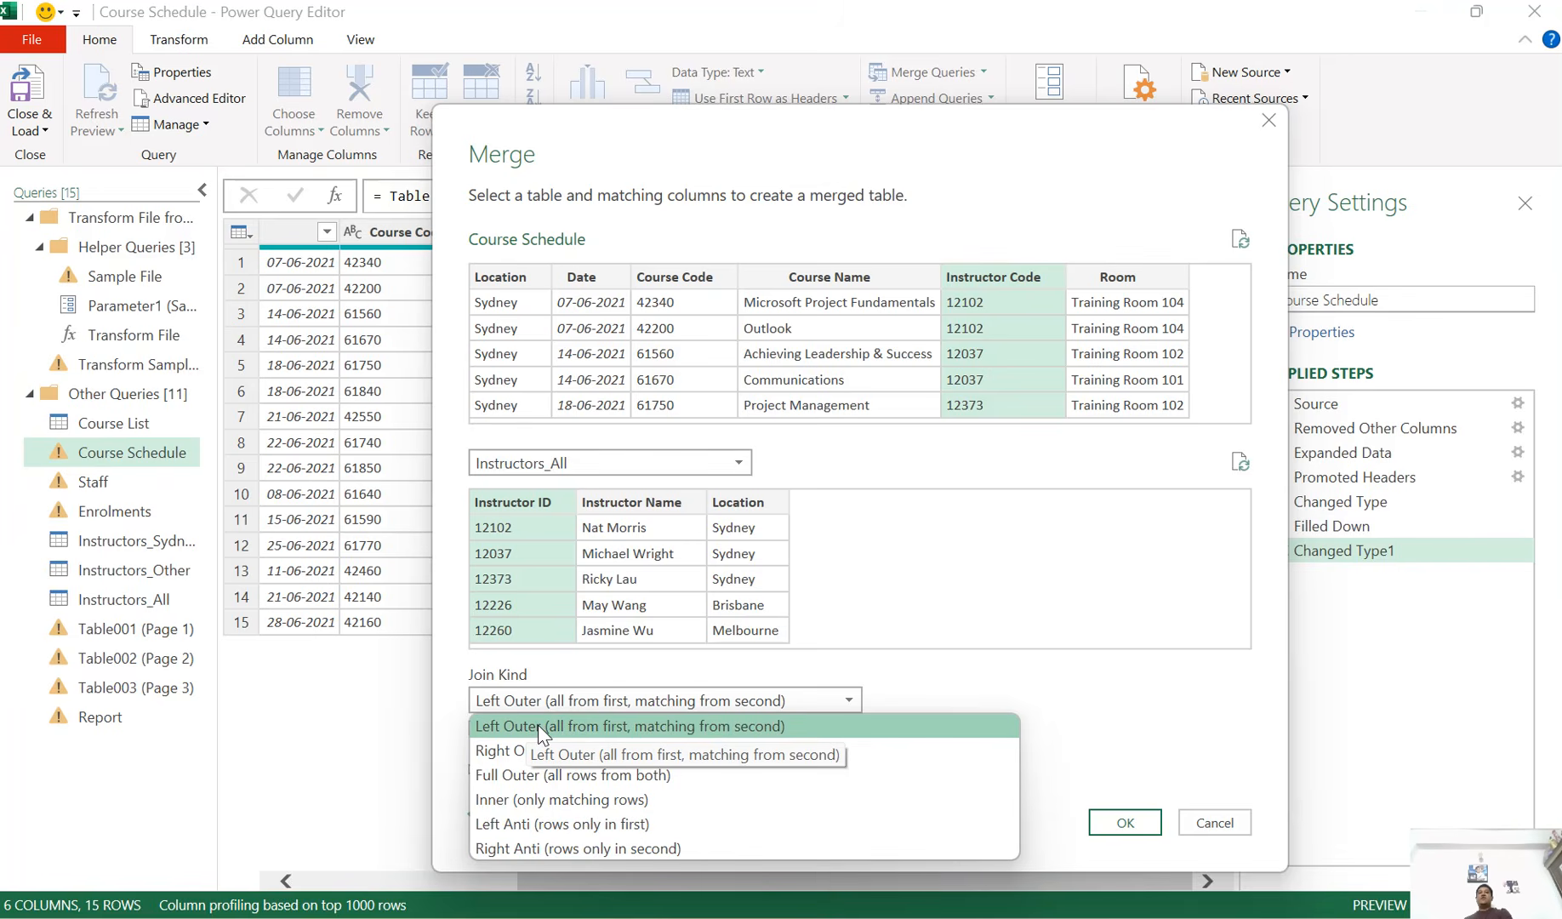
left_click(616, 729)
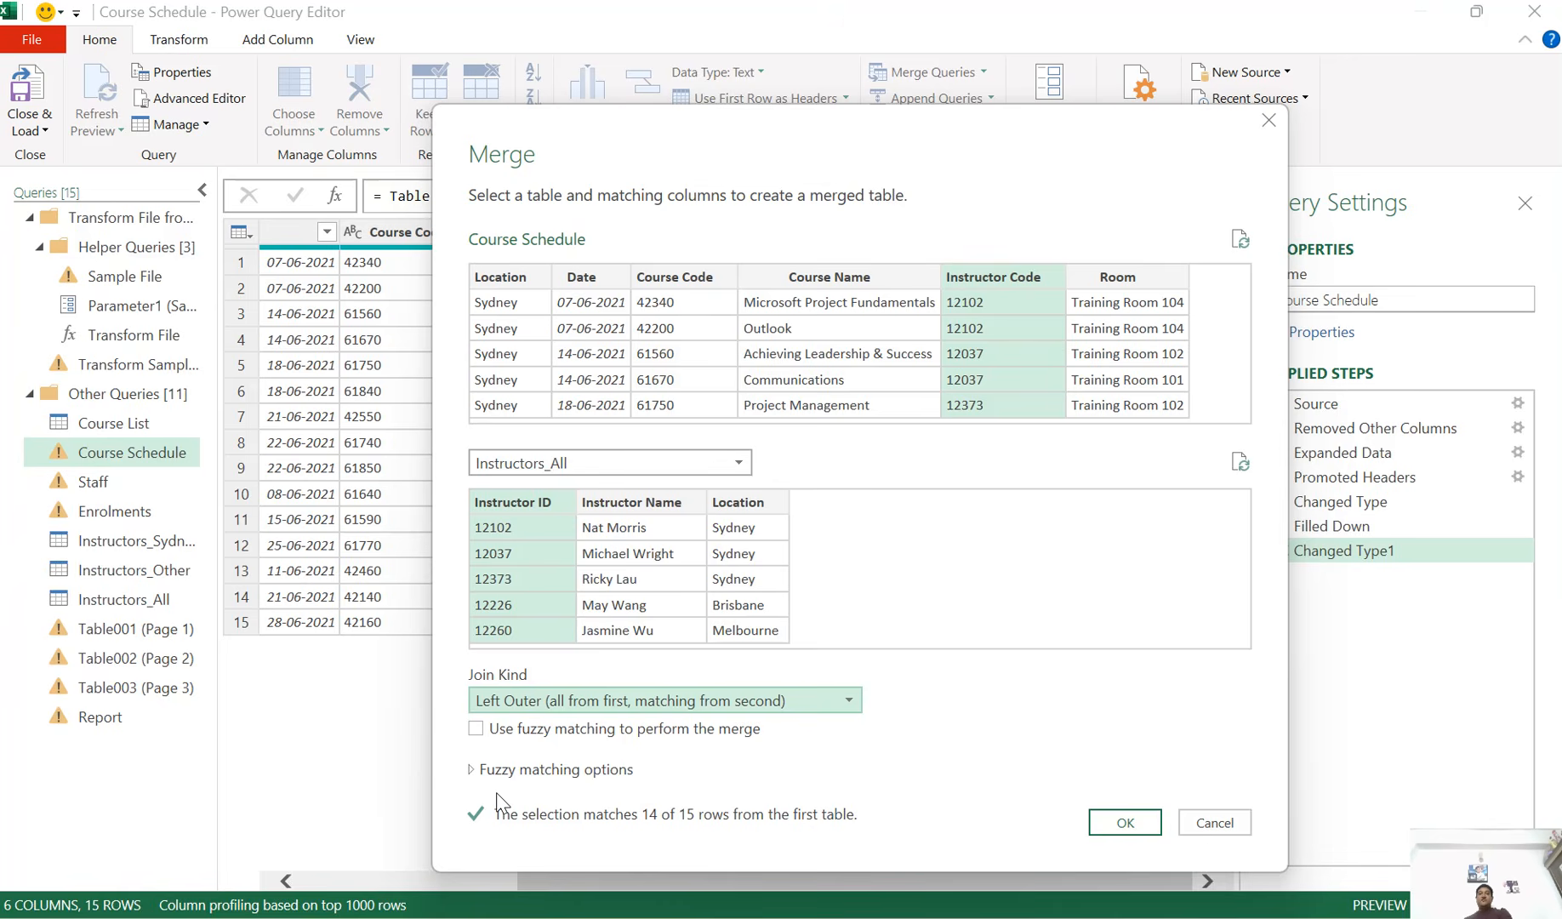
left_click(848, 700)
left_click(680, 727)
left_click(1118, 823)
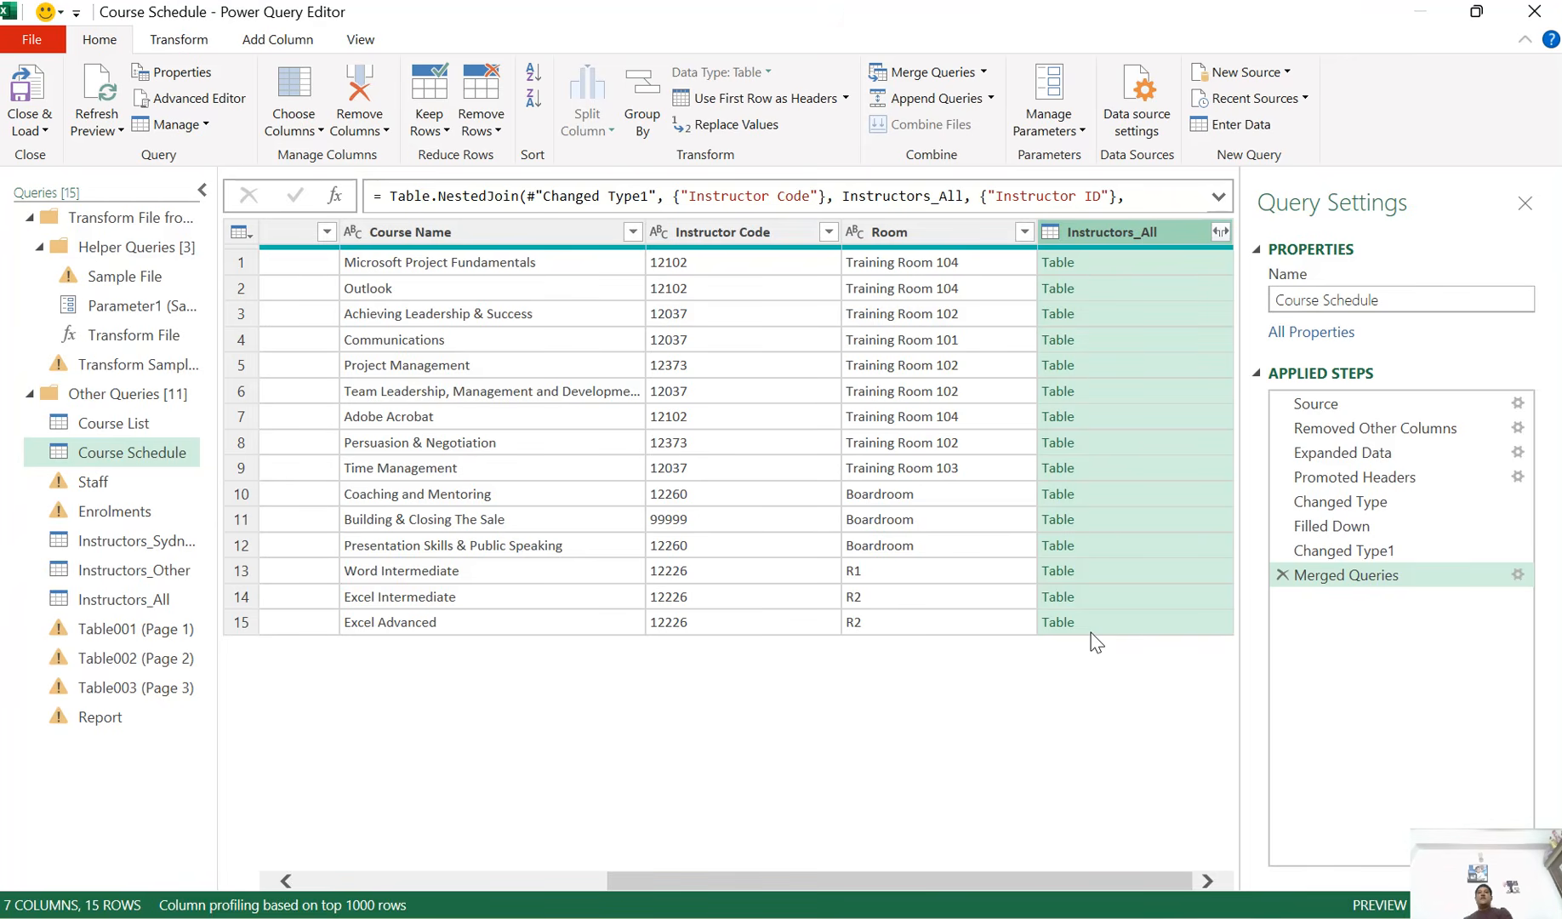
Expand only Instructor Name from the merged Instructors_All column, without the original column name as prefix
left_click(1220, 231)
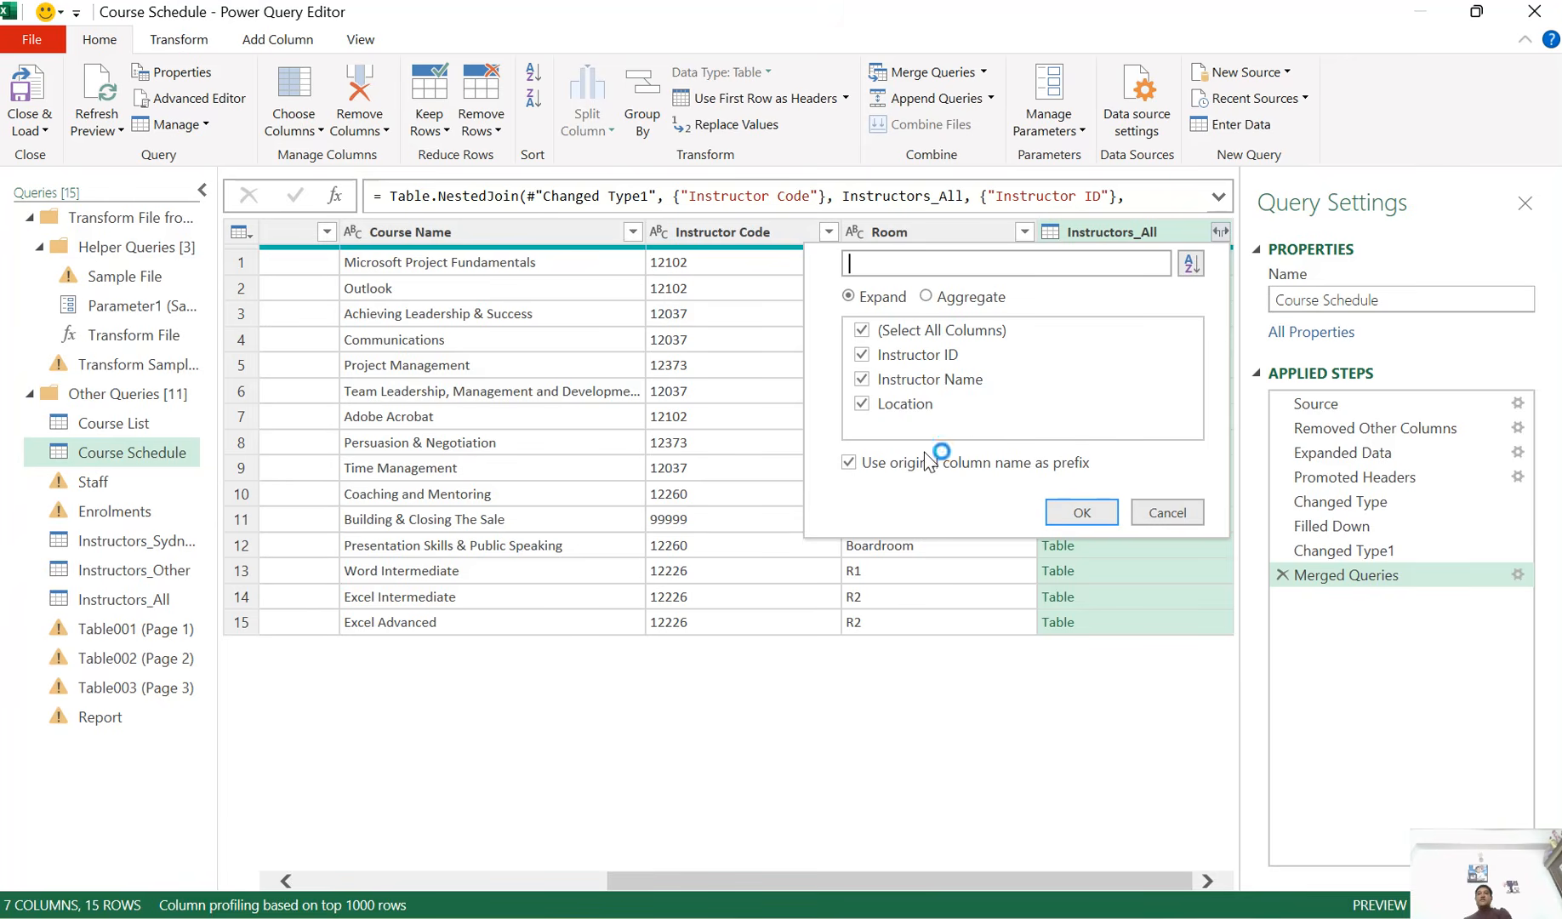
left_click(861, 331)
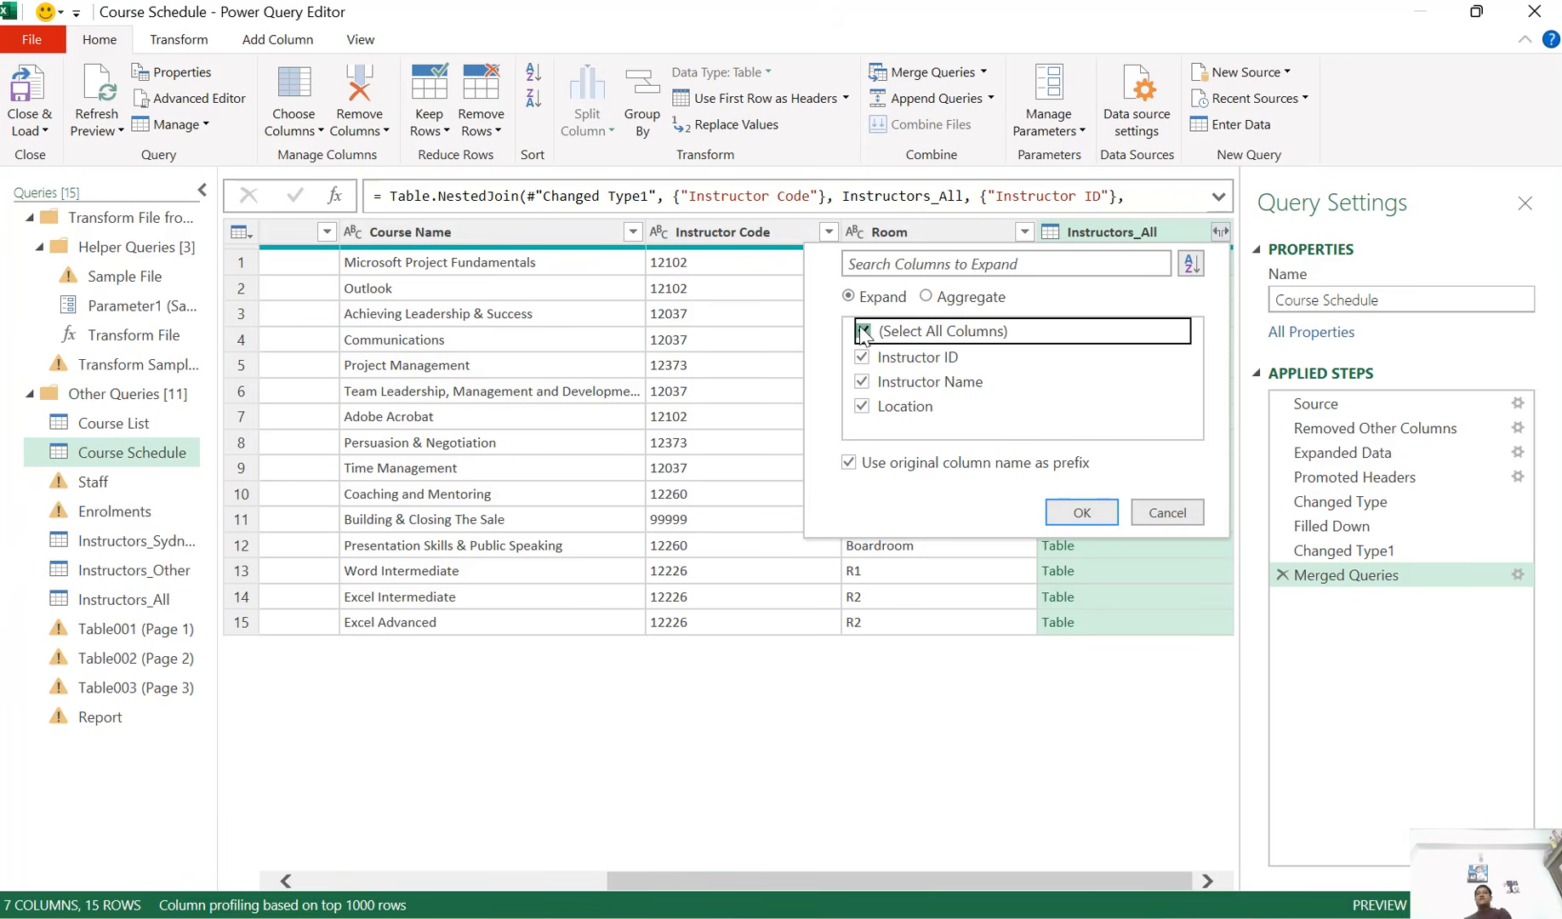
left_click(863, 382)
left_click(864, 382)
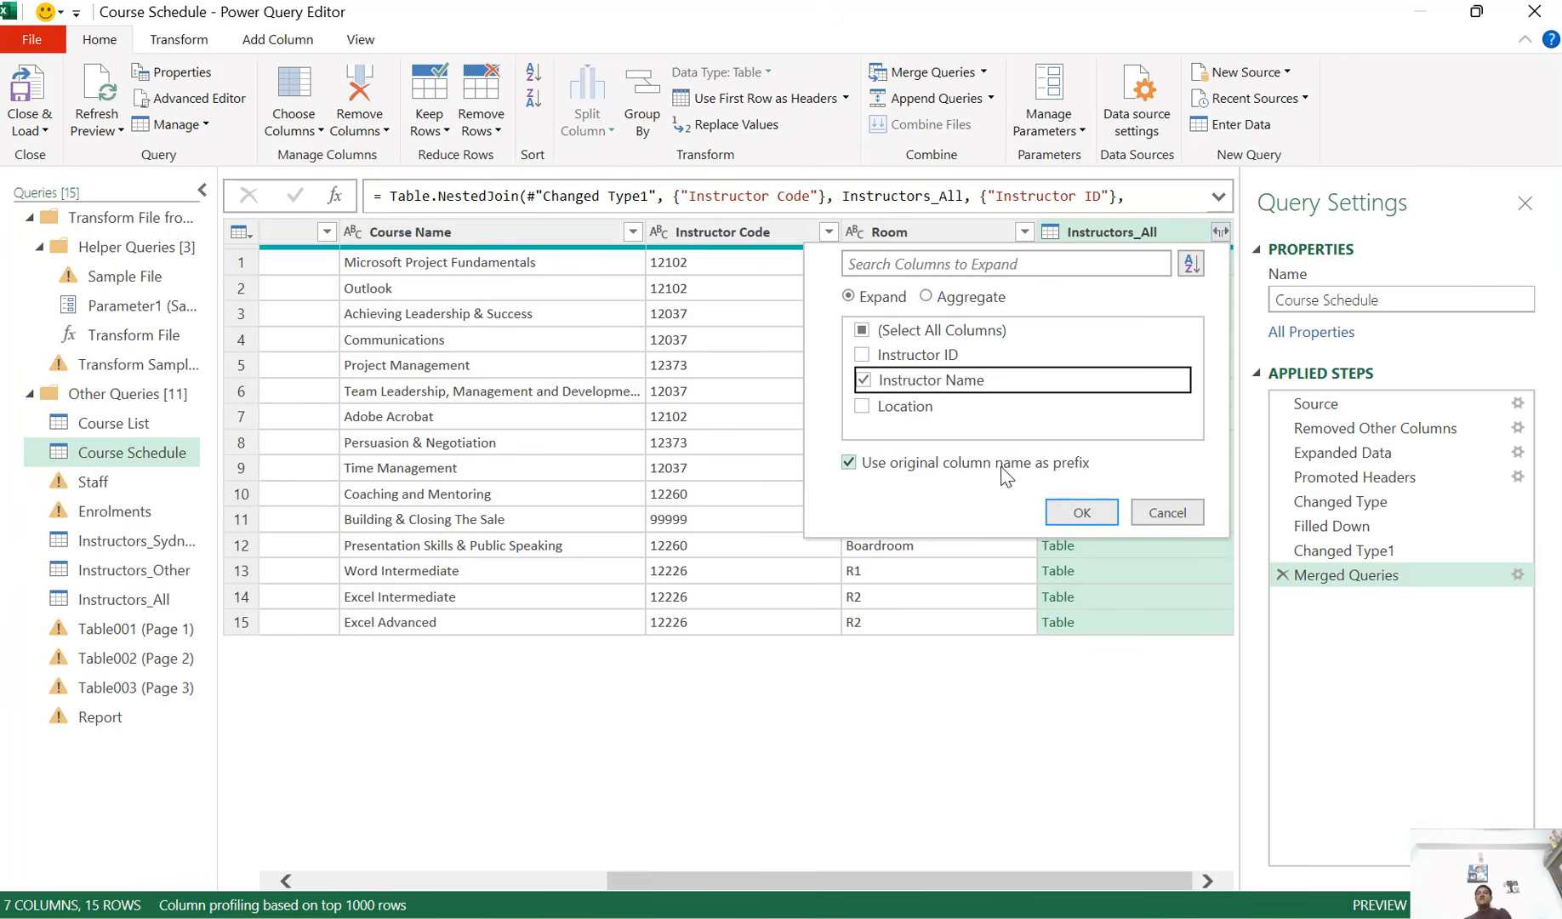
left_click(851, 463)
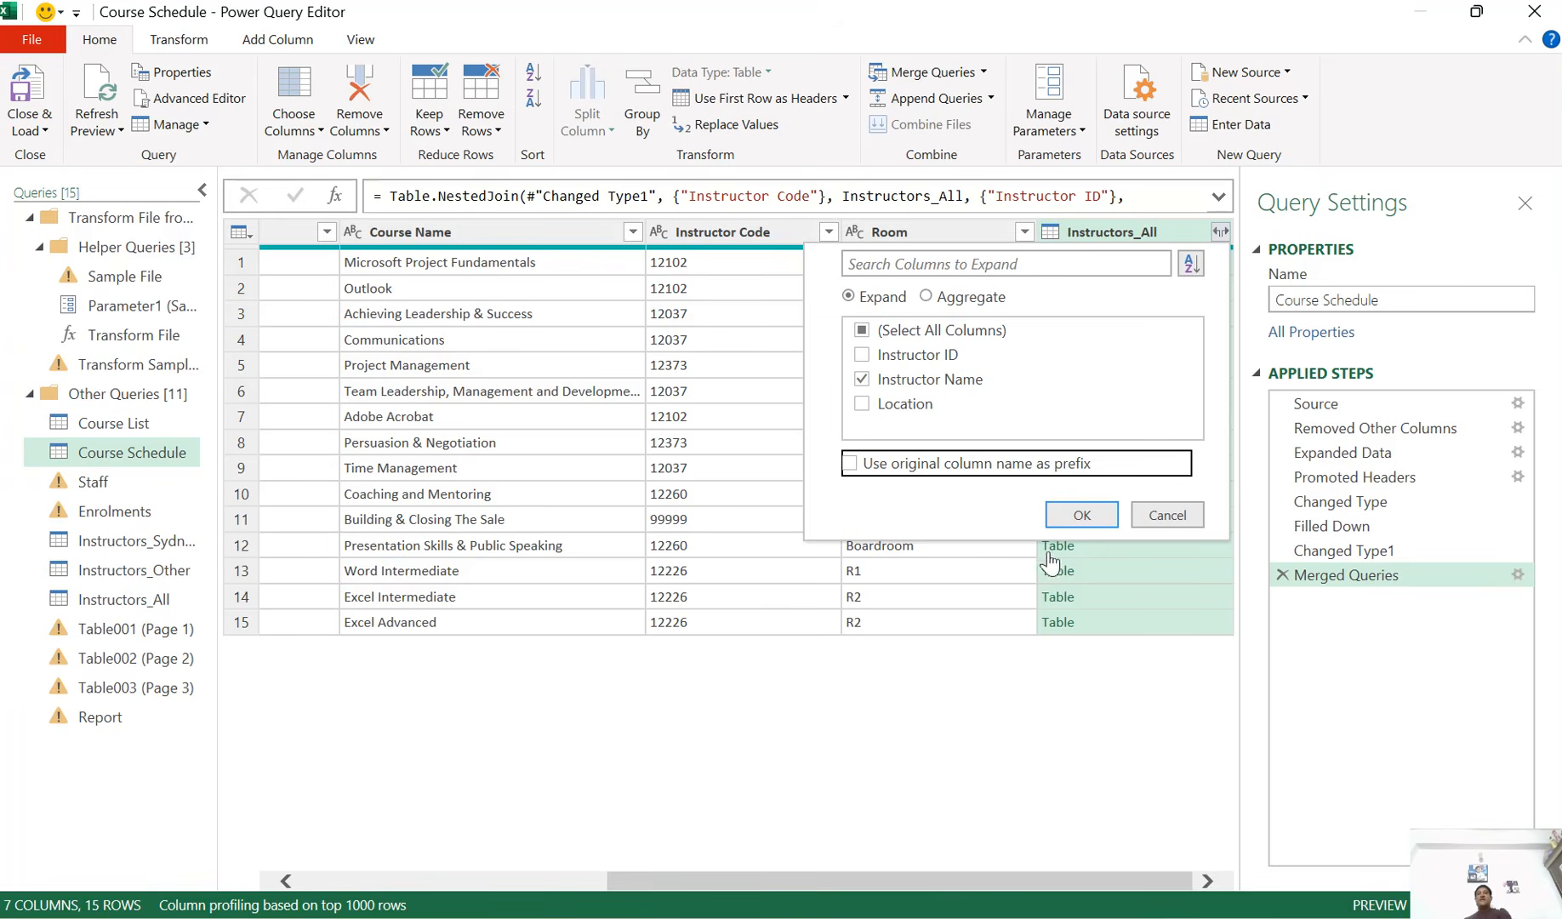
left_click(1077, 515)
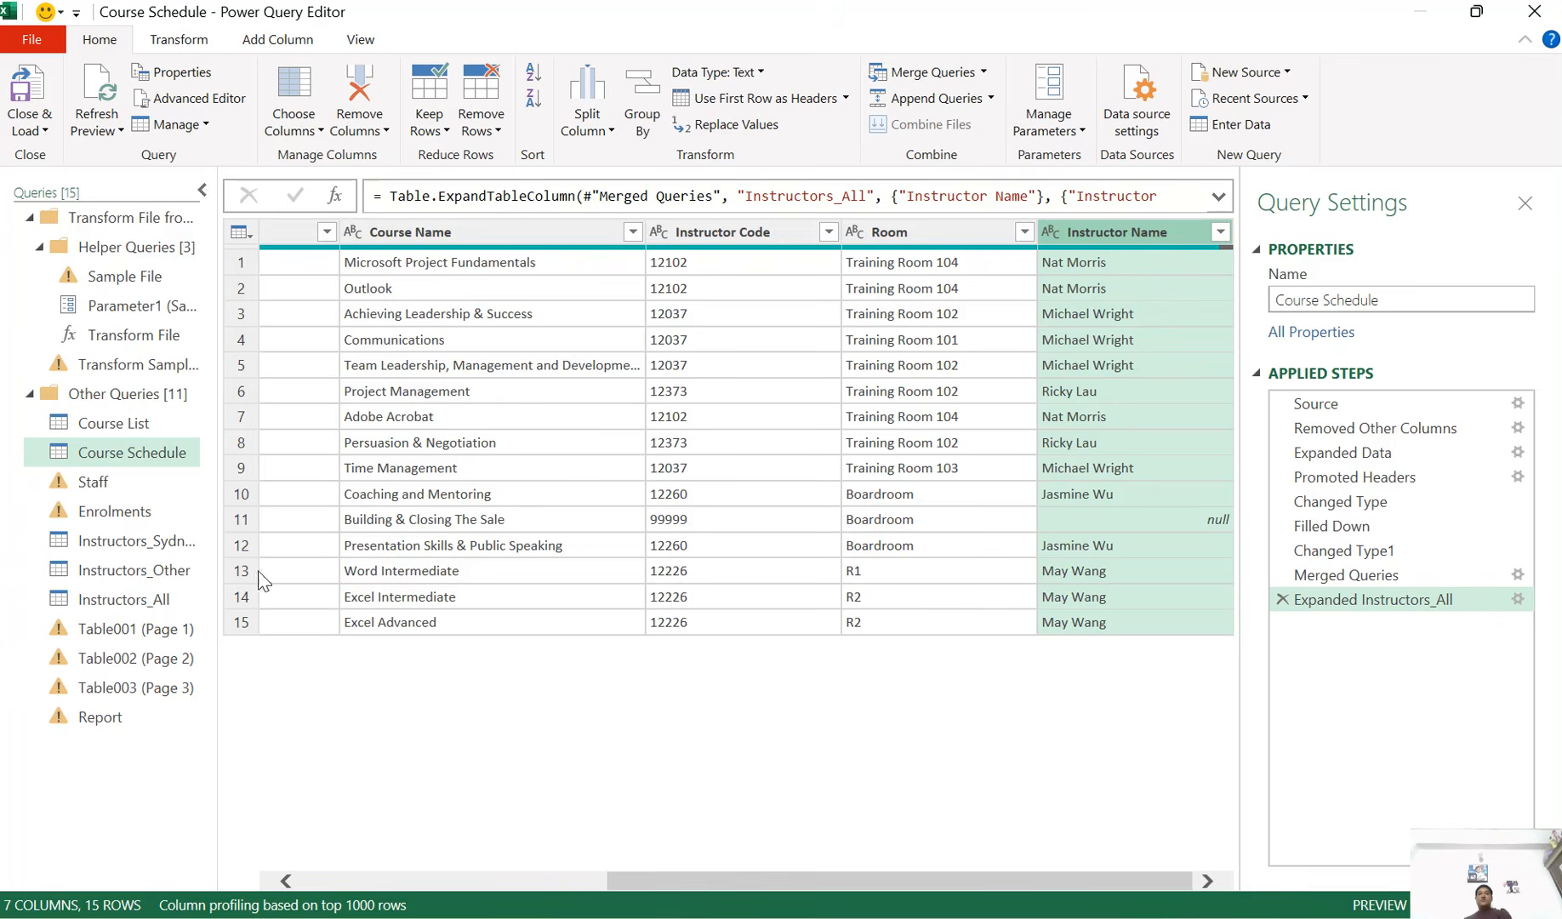
Remove the Expanded Instructors_All step and expand the merged column again with Instructor Name and Location, without a prefix
left_click(151, 598)
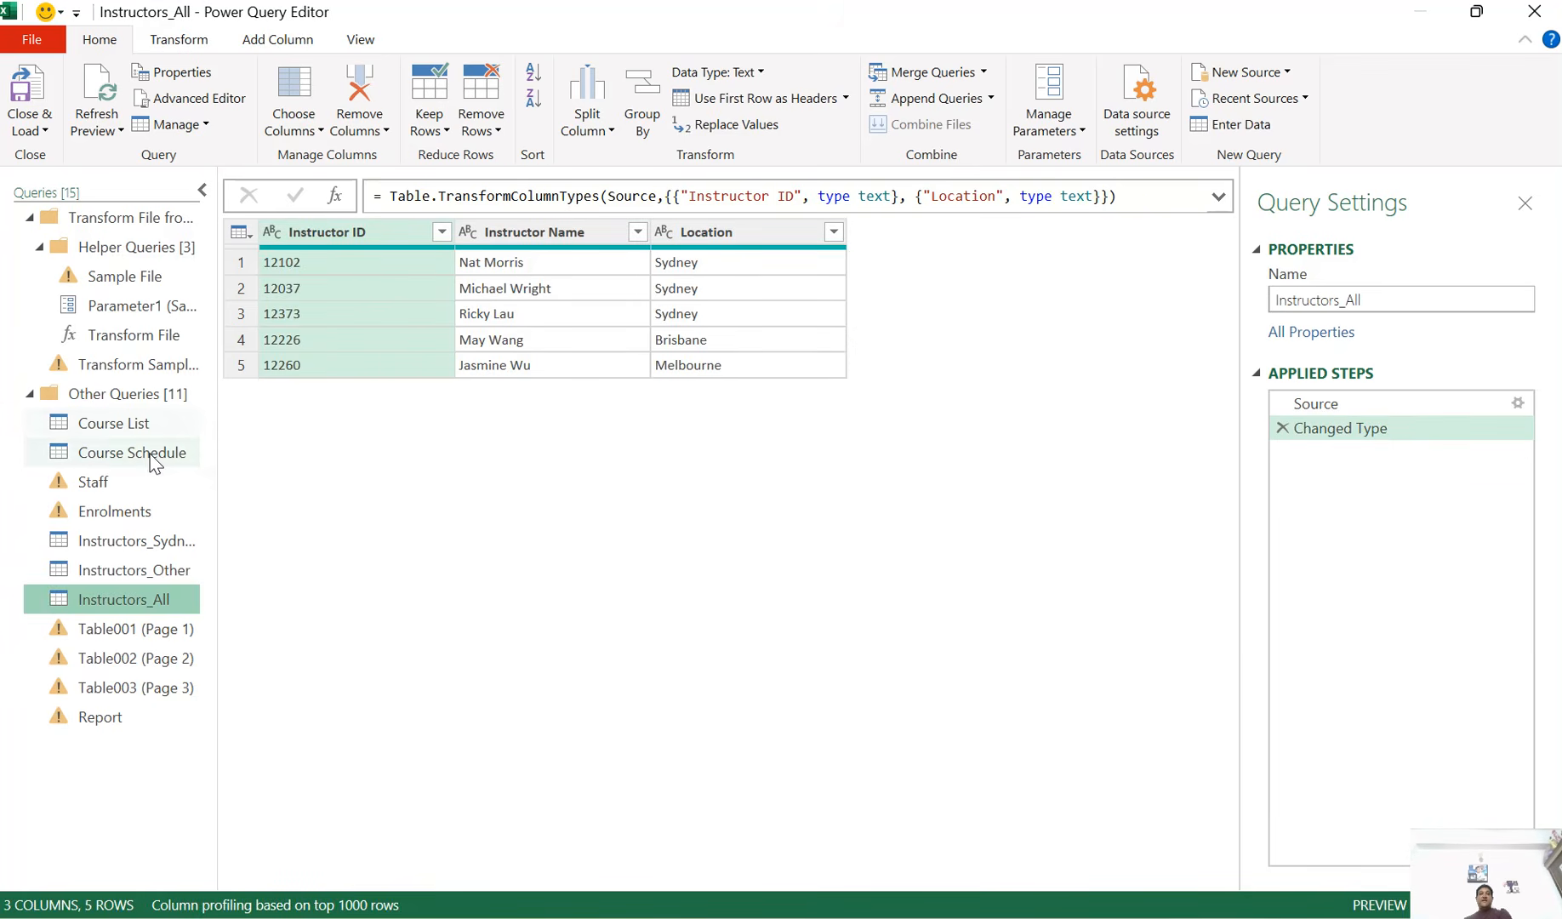
left_click(128, 452)
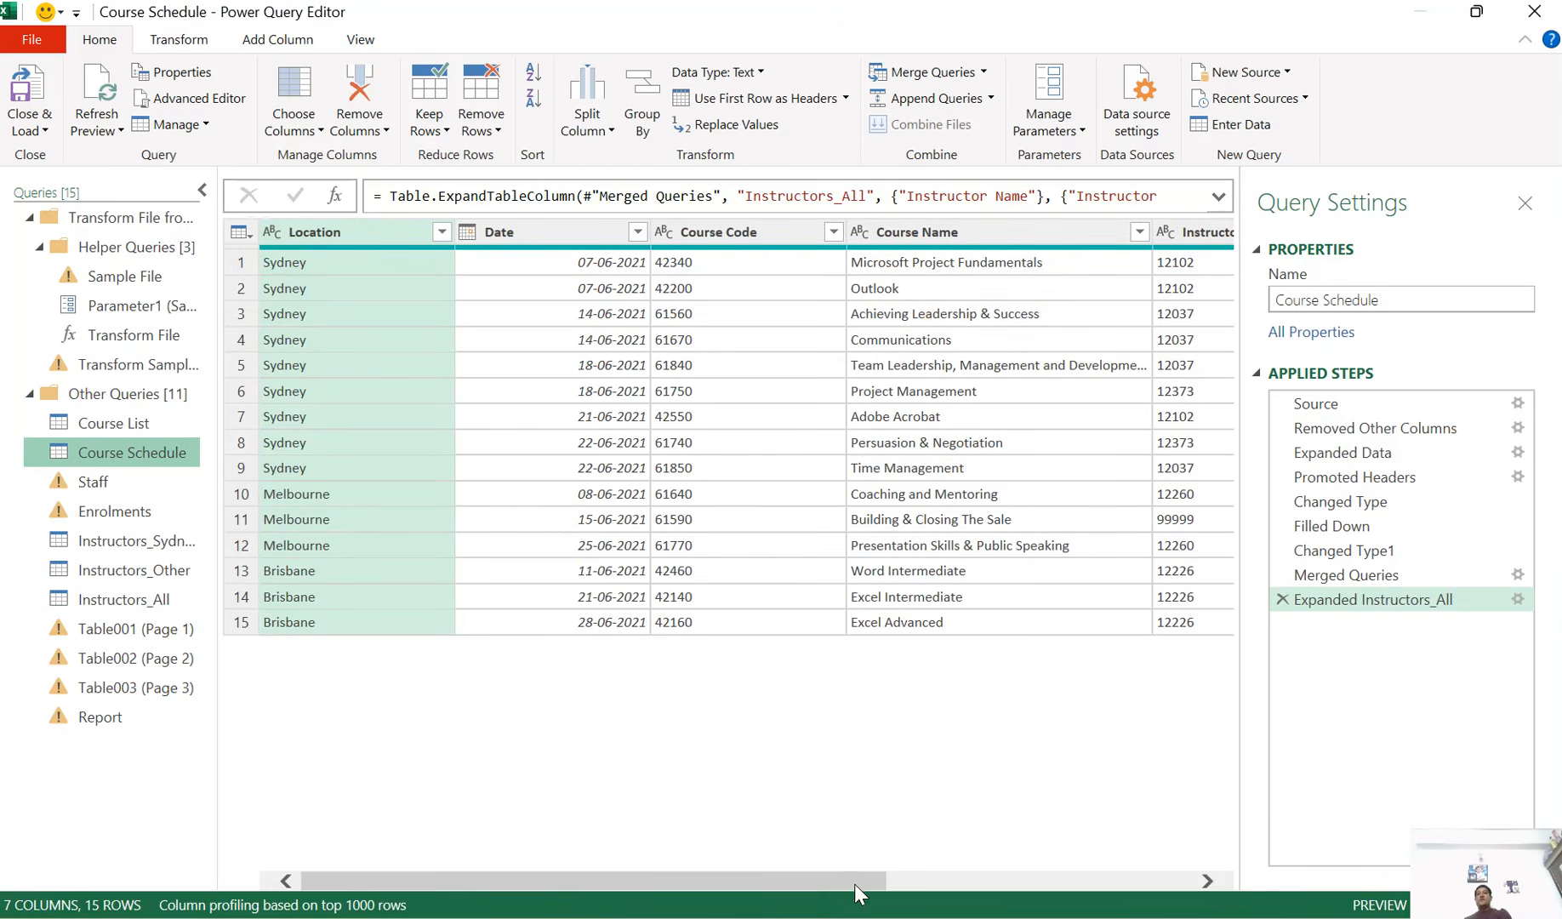
left_click_drag(854, 883, 1158, 882)
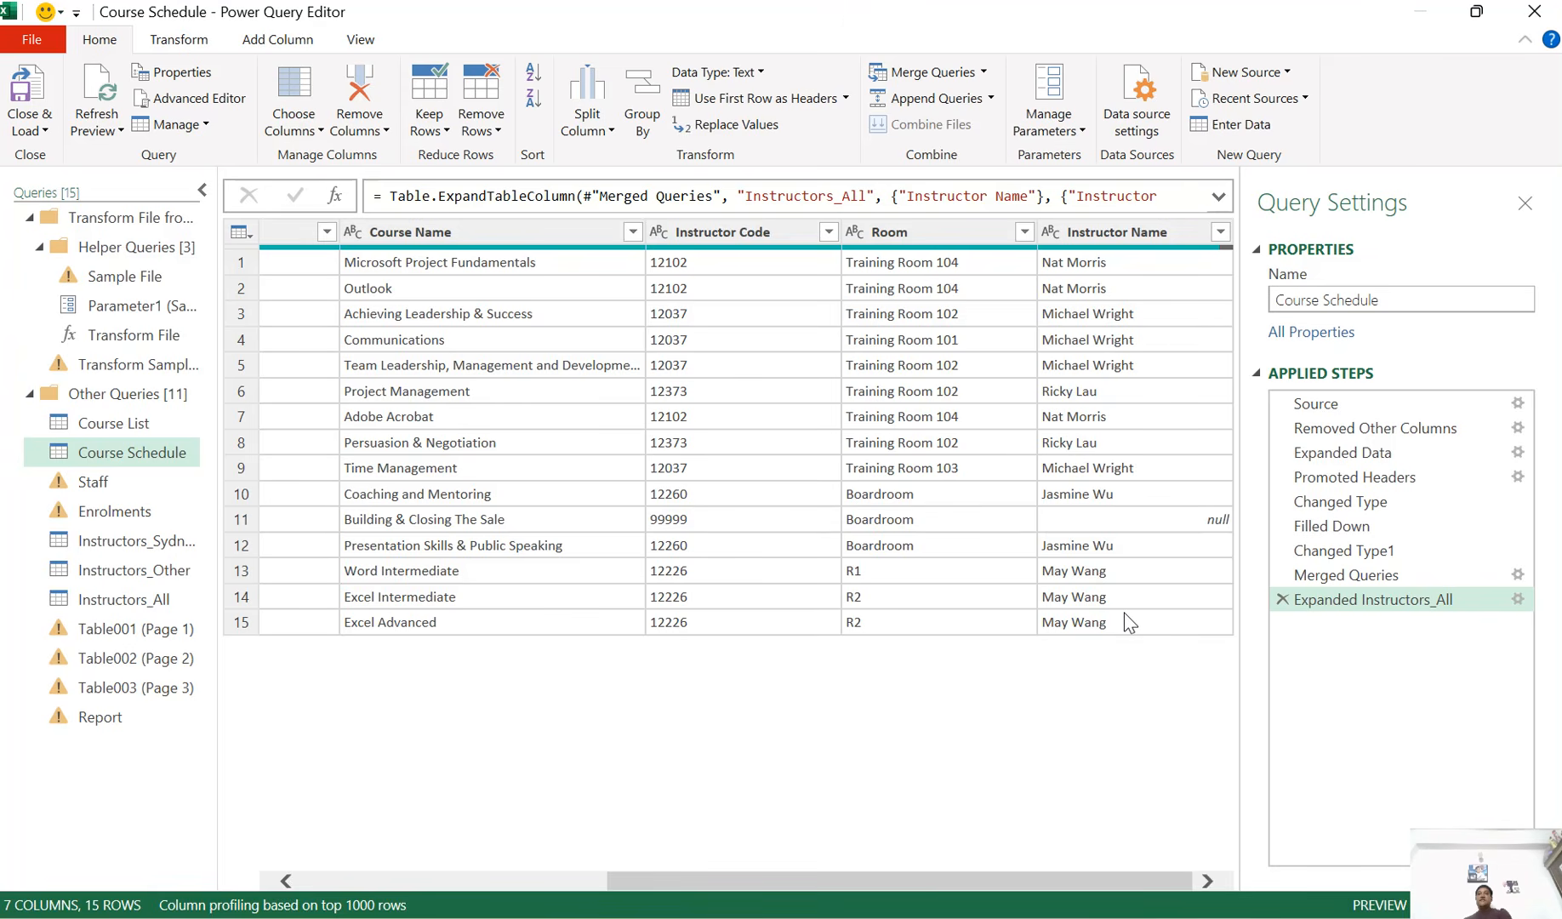
left_click(1280, 599)
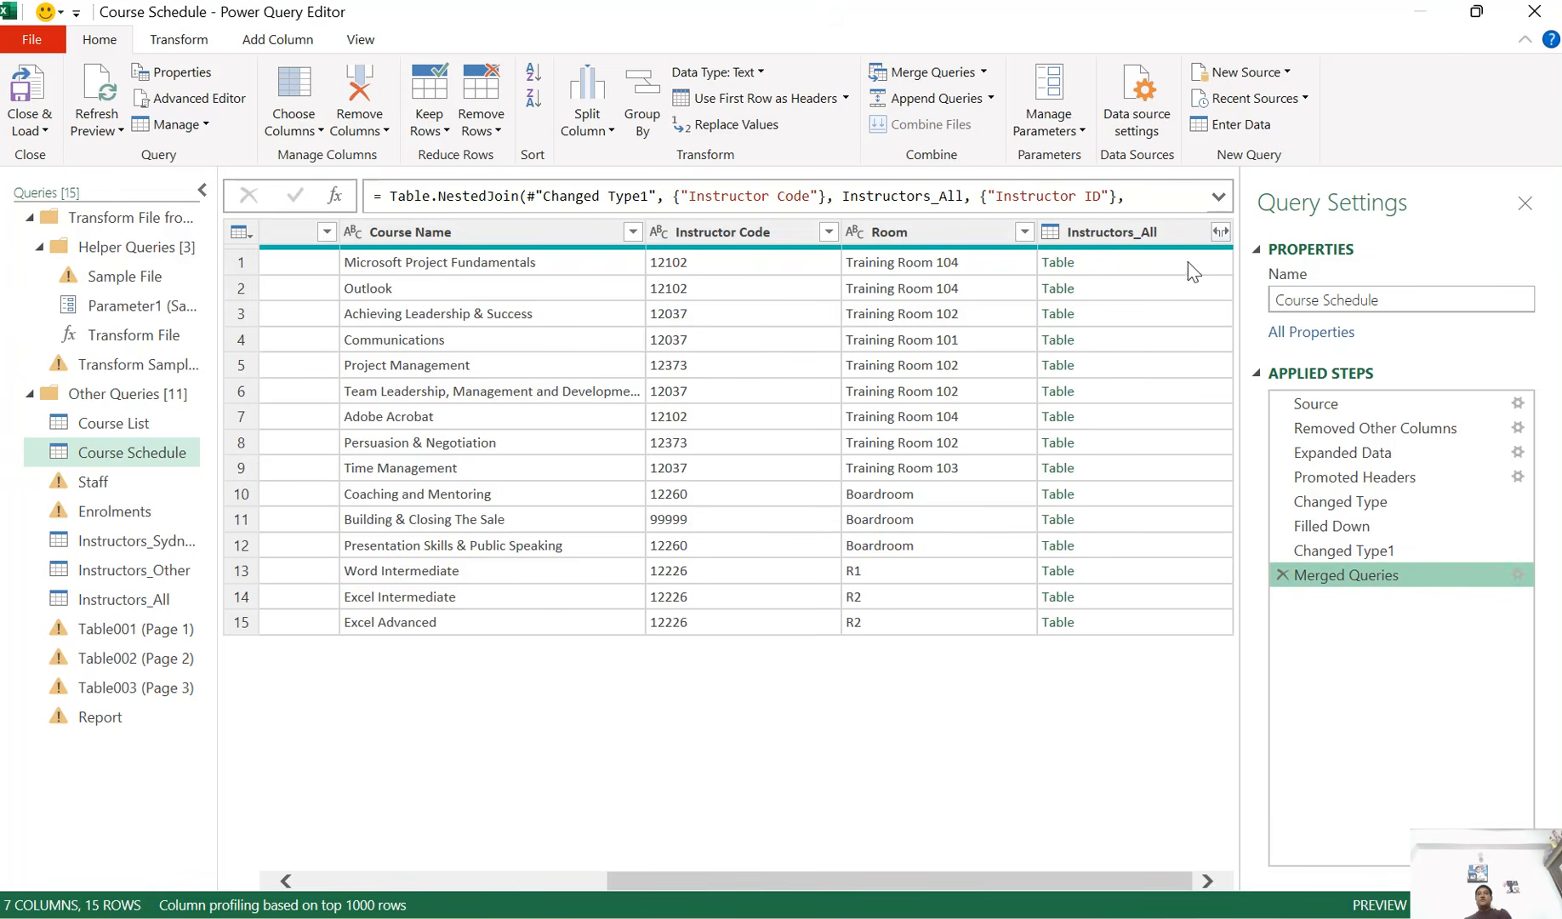
left_click(1220, 232)
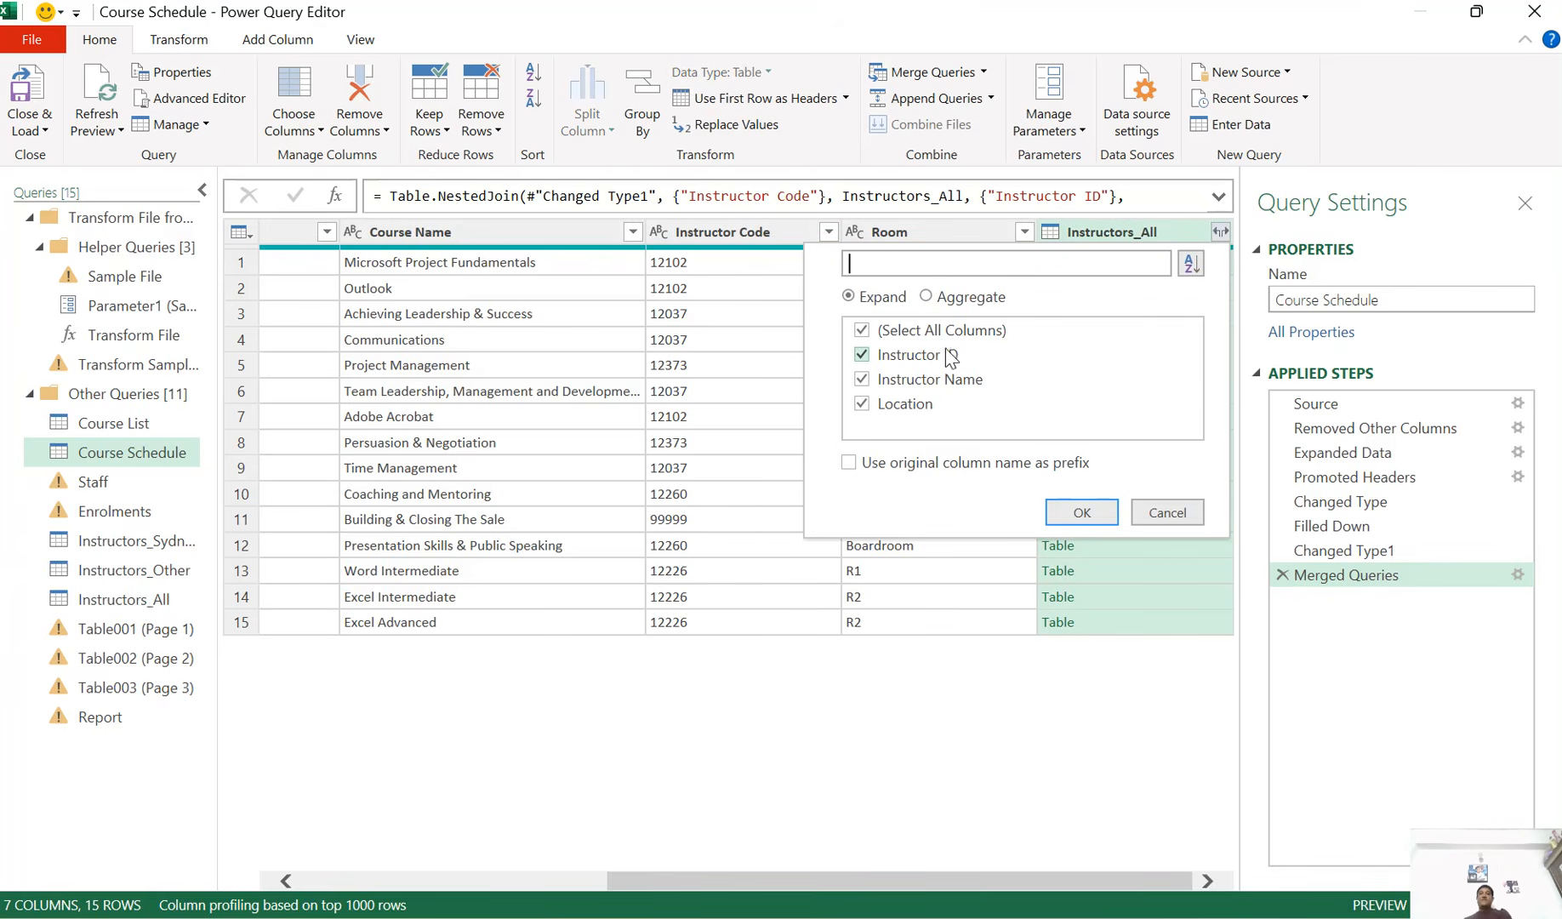
left_click(885, 336)
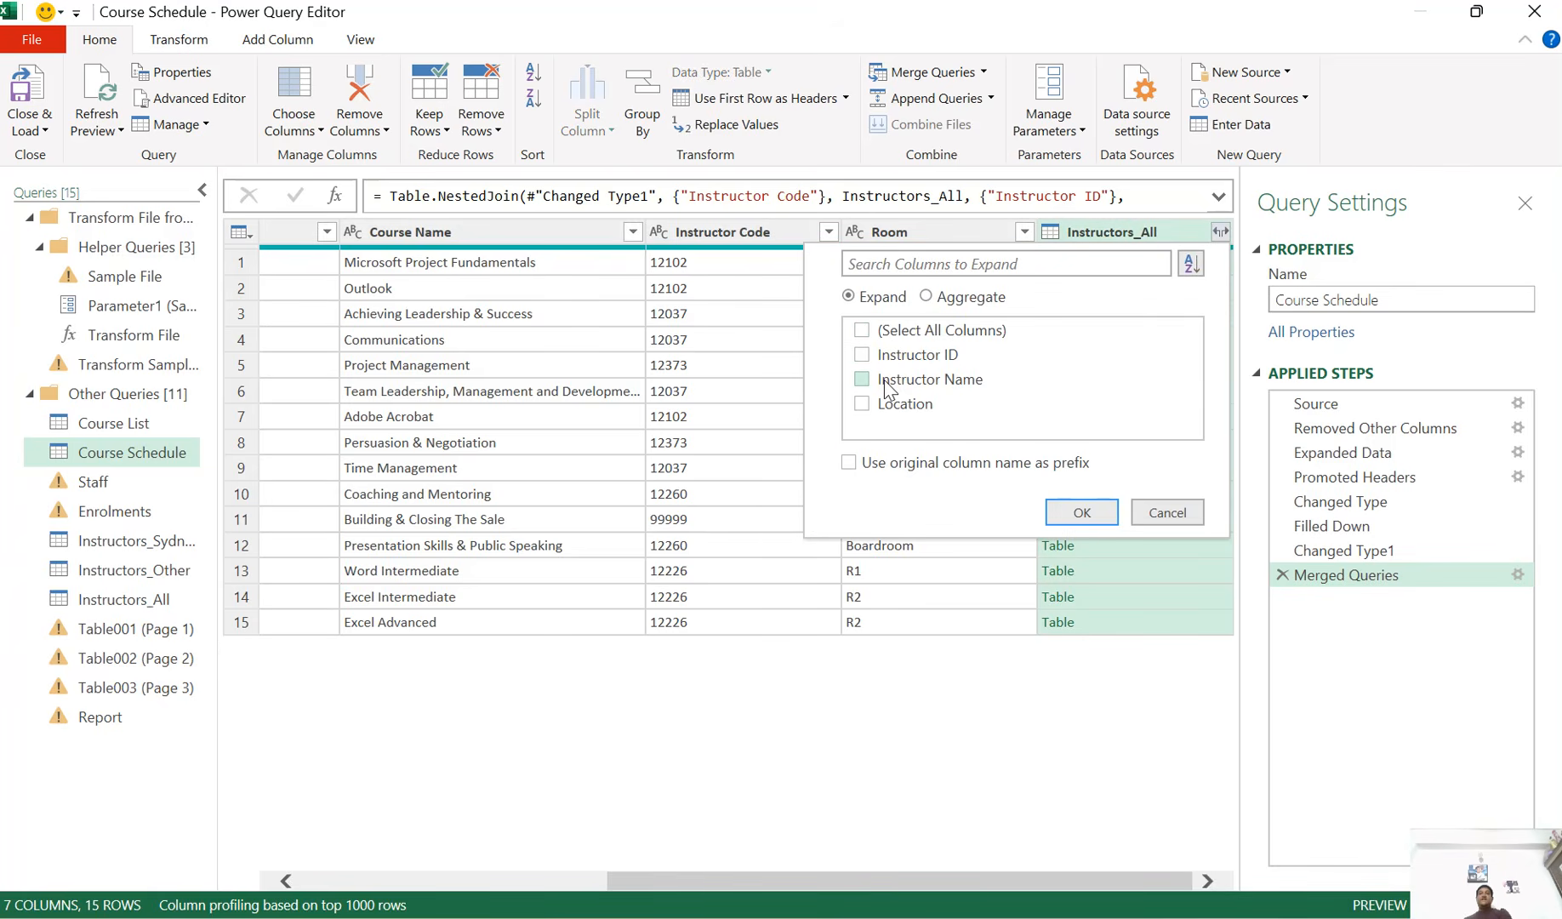
left_click(887, 386)
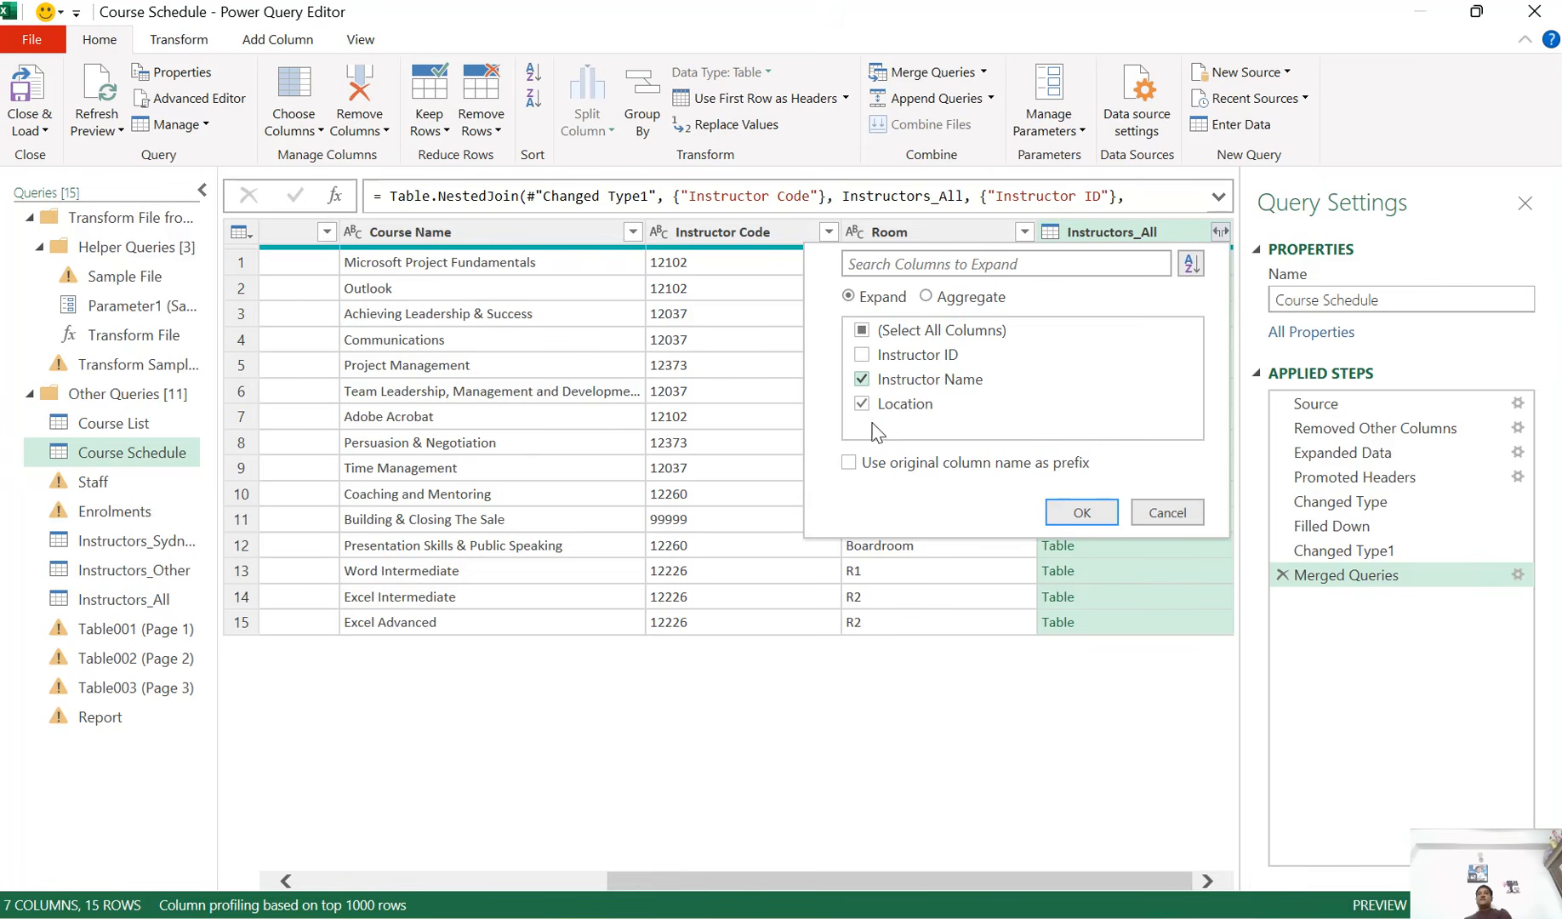
left_click(1075, 521)
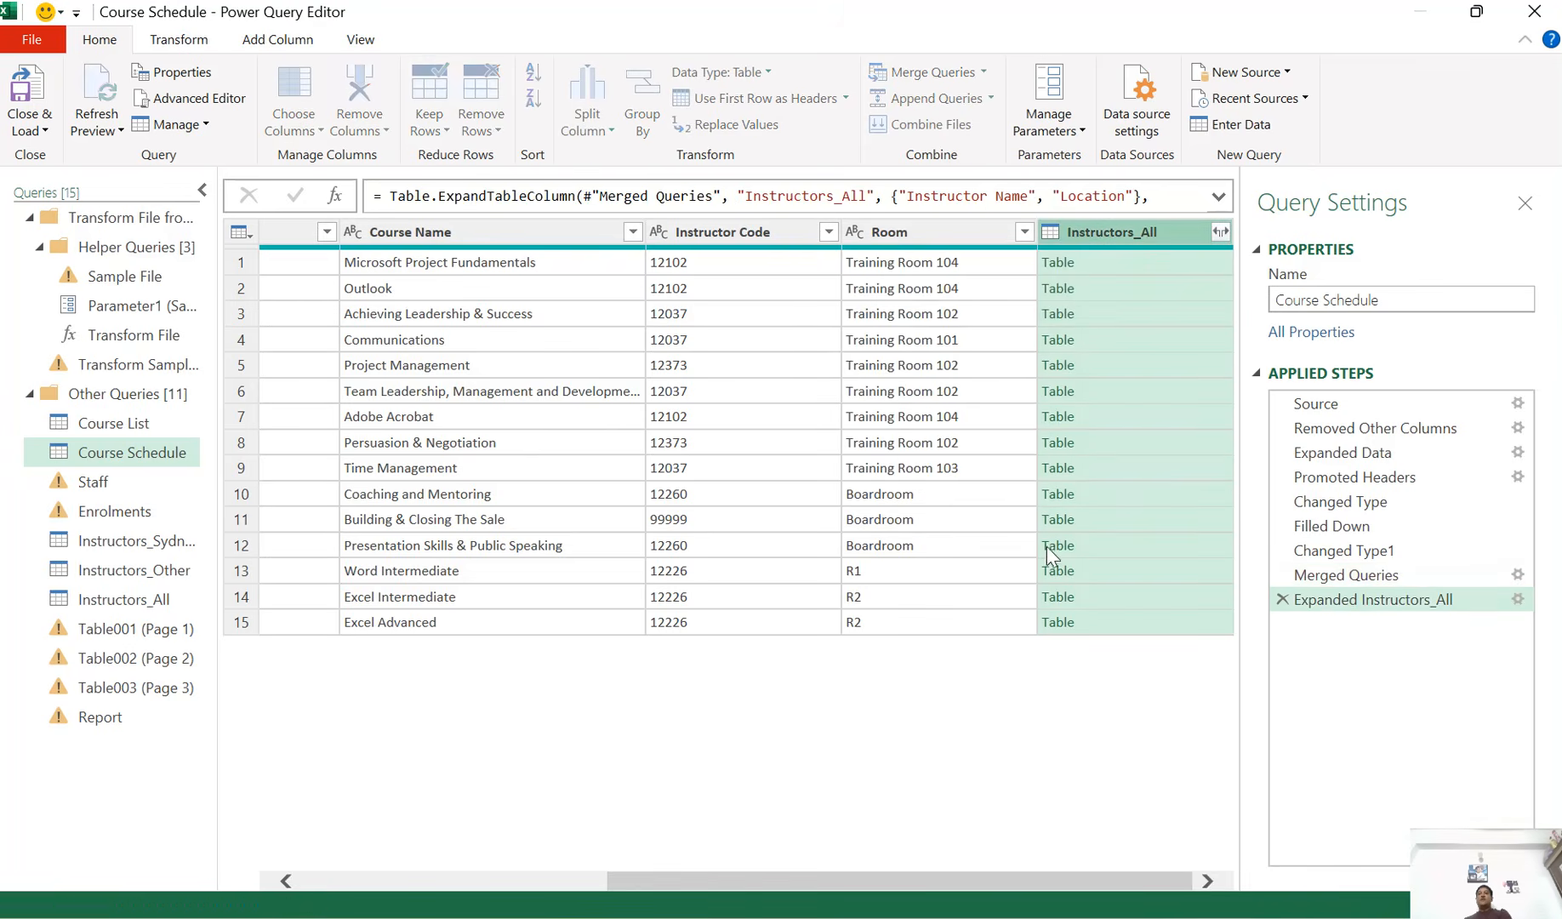
left_click_drag(1030, 880, 1155, 885)
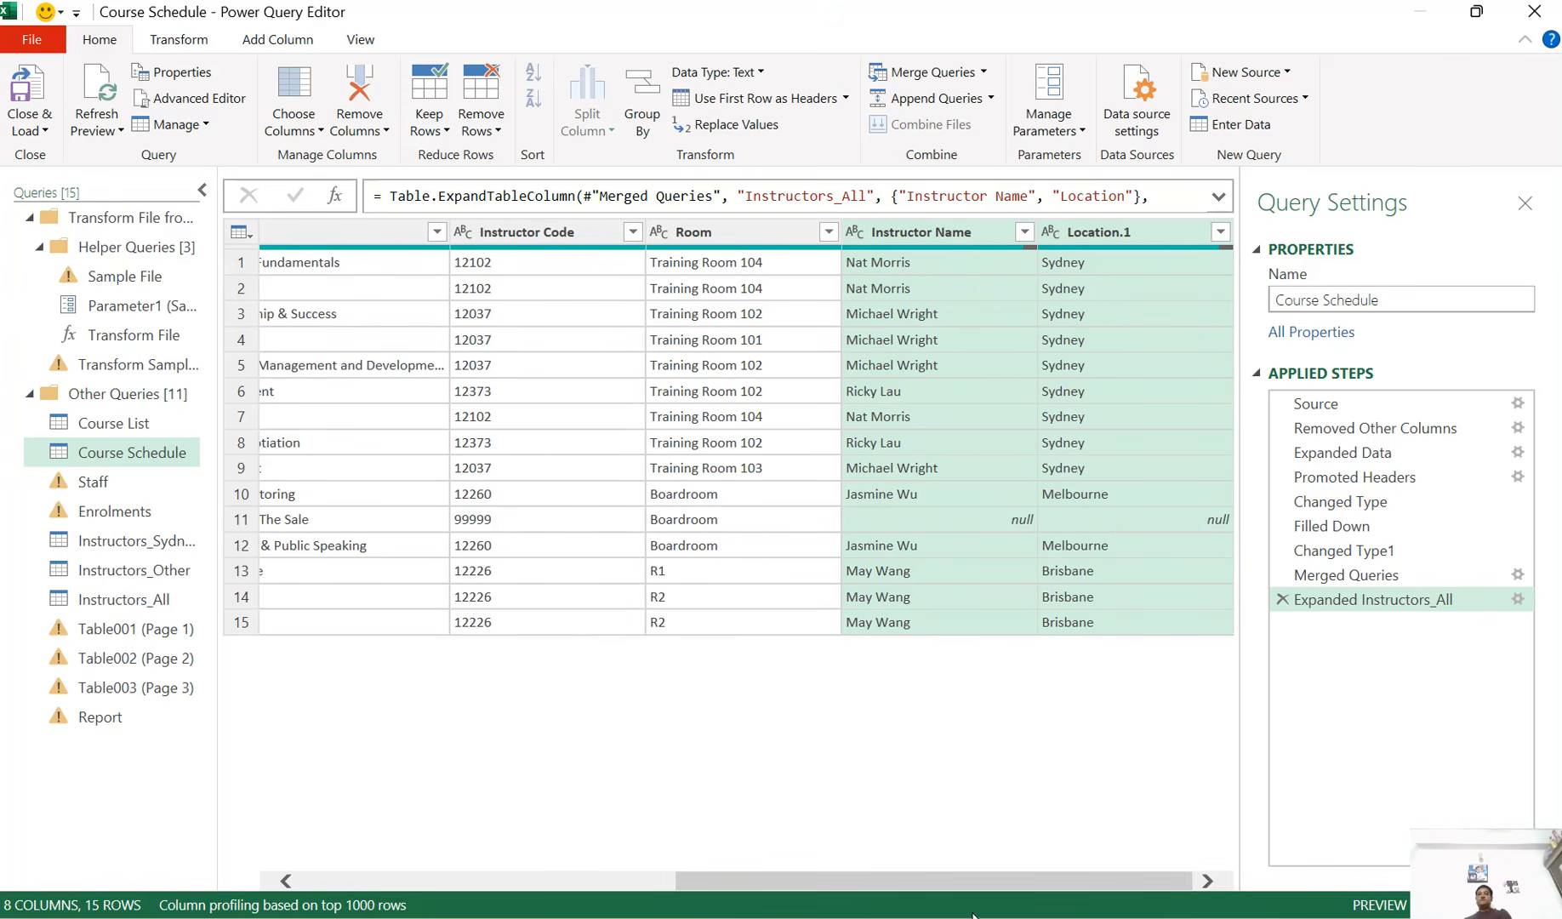
left_click_drag(967, 887, 536, 881)
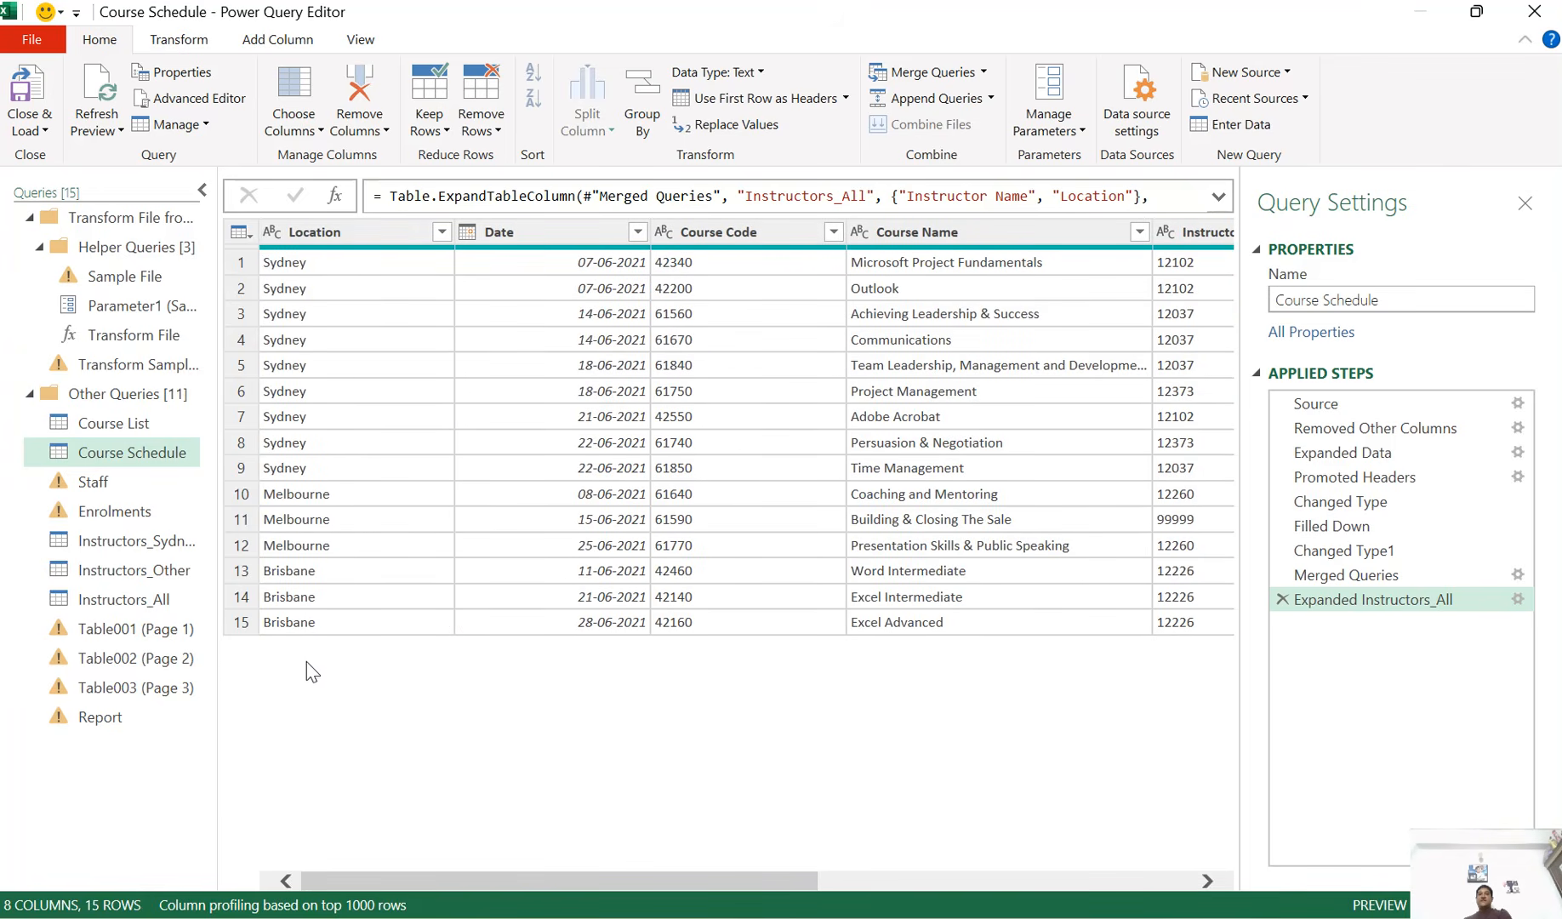
left_click_drag(669, 878, 1073, 876)
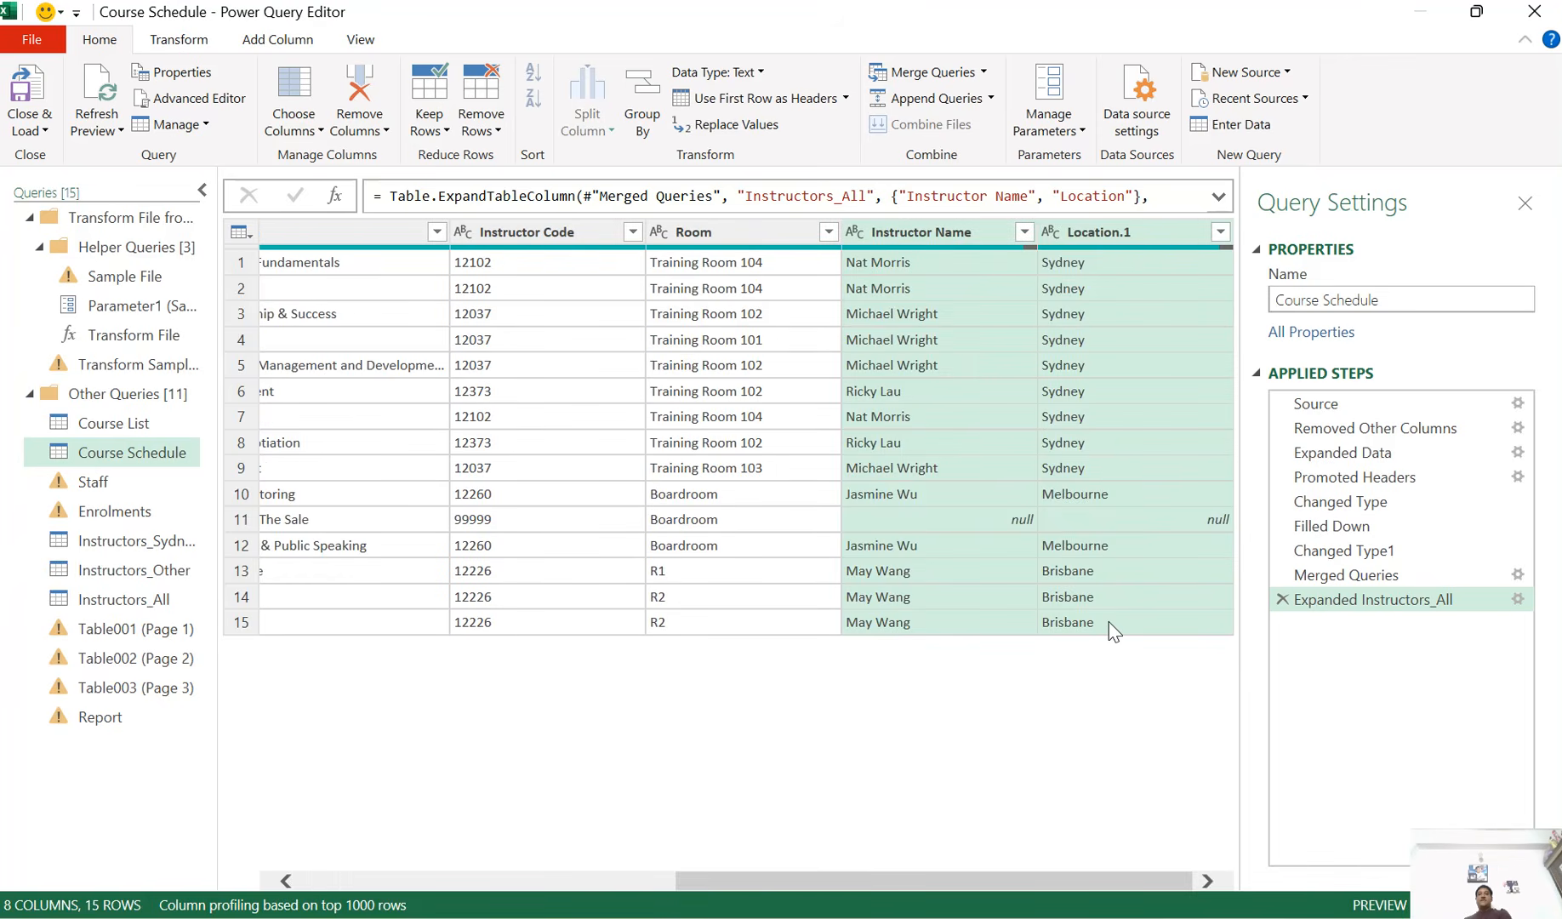
Remove the expansion that includes Location and expand Instructors_All again with only Instructor Name
left_click(1281, 598)
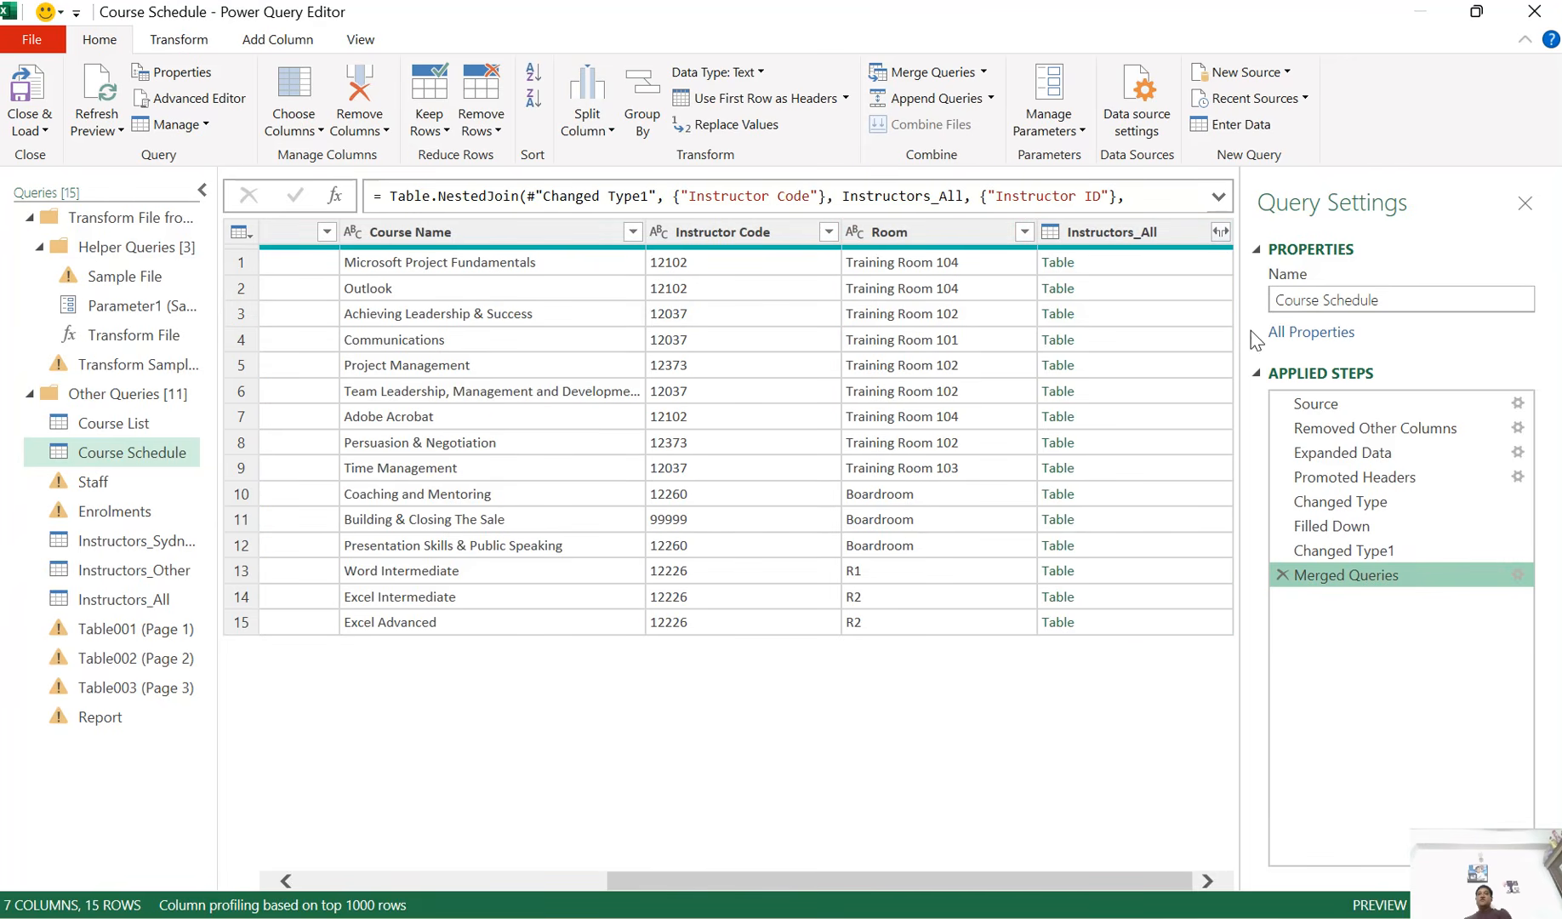
left_click(1220, 230)
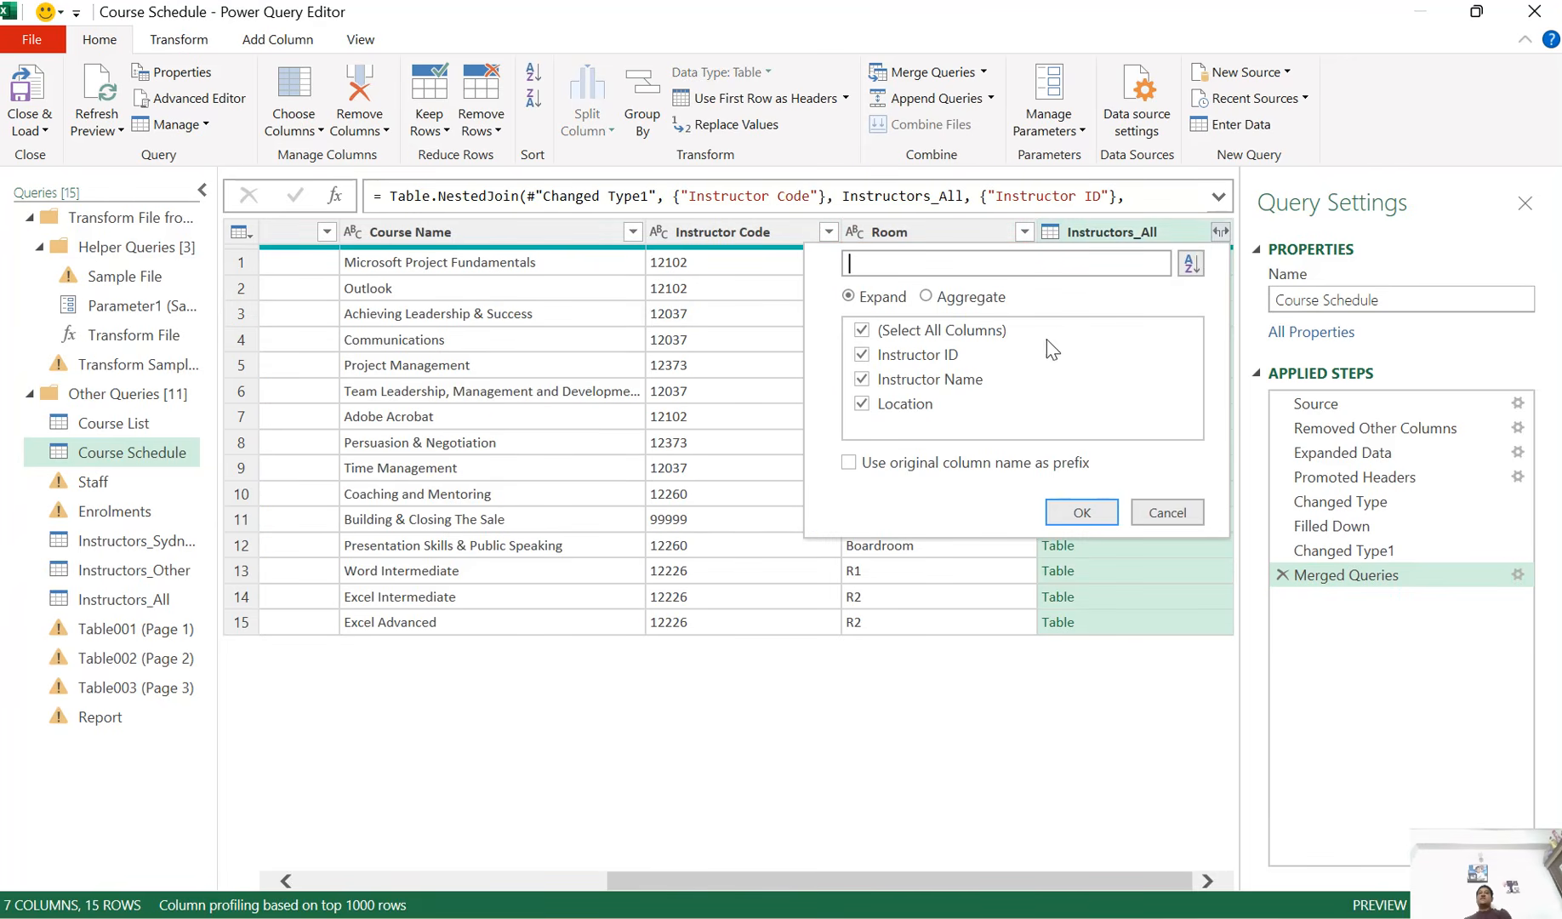
left_click(898, 332)
left_click(904, 379)
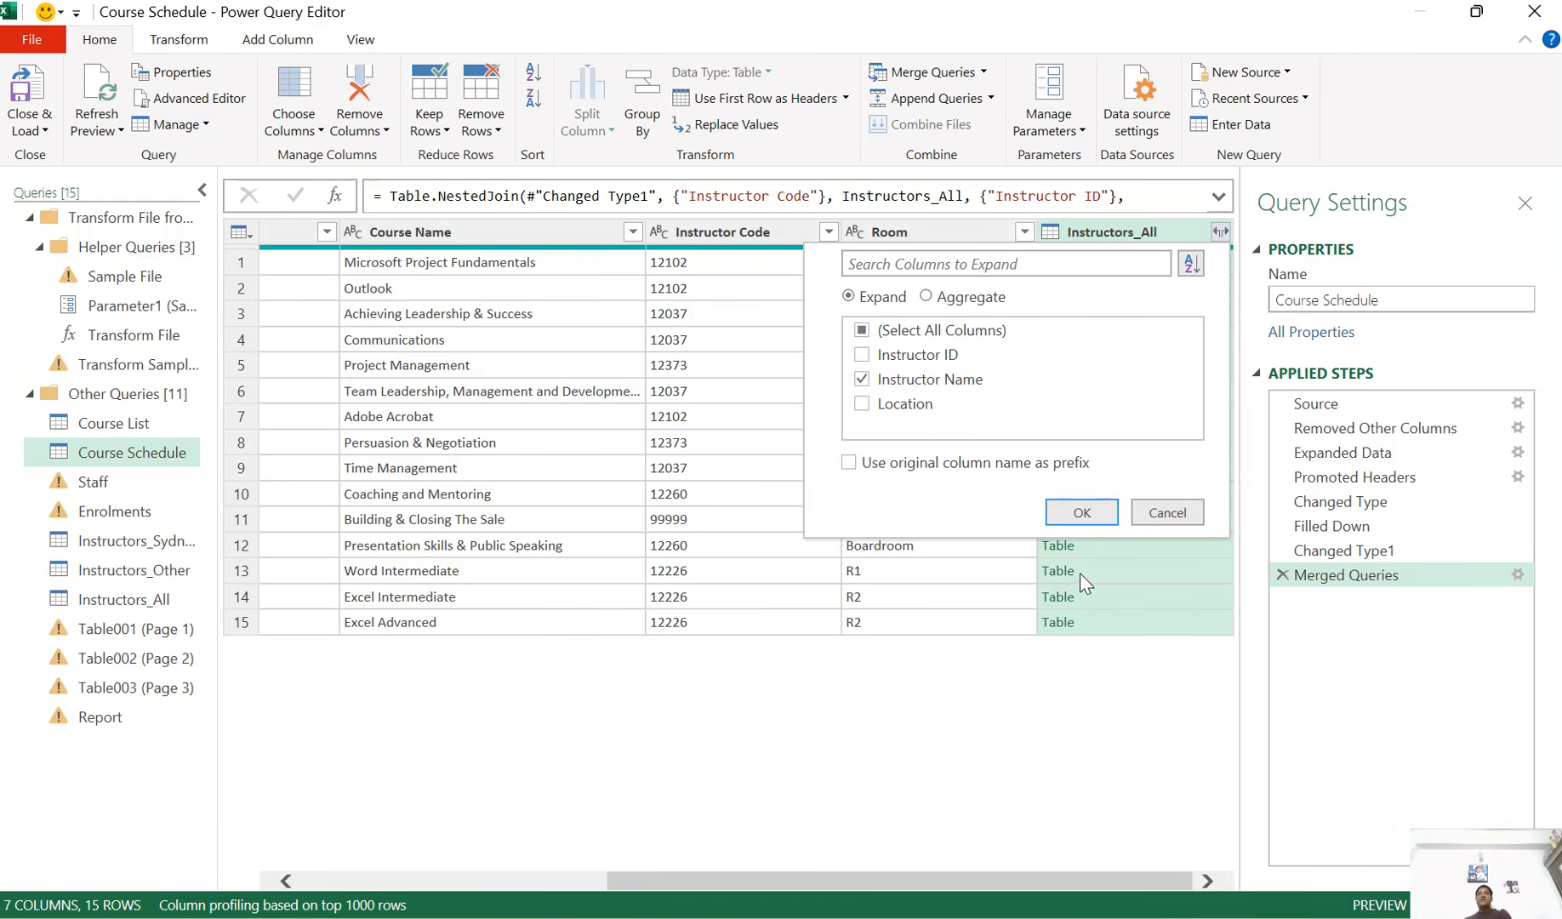
left_click(1081, 513)
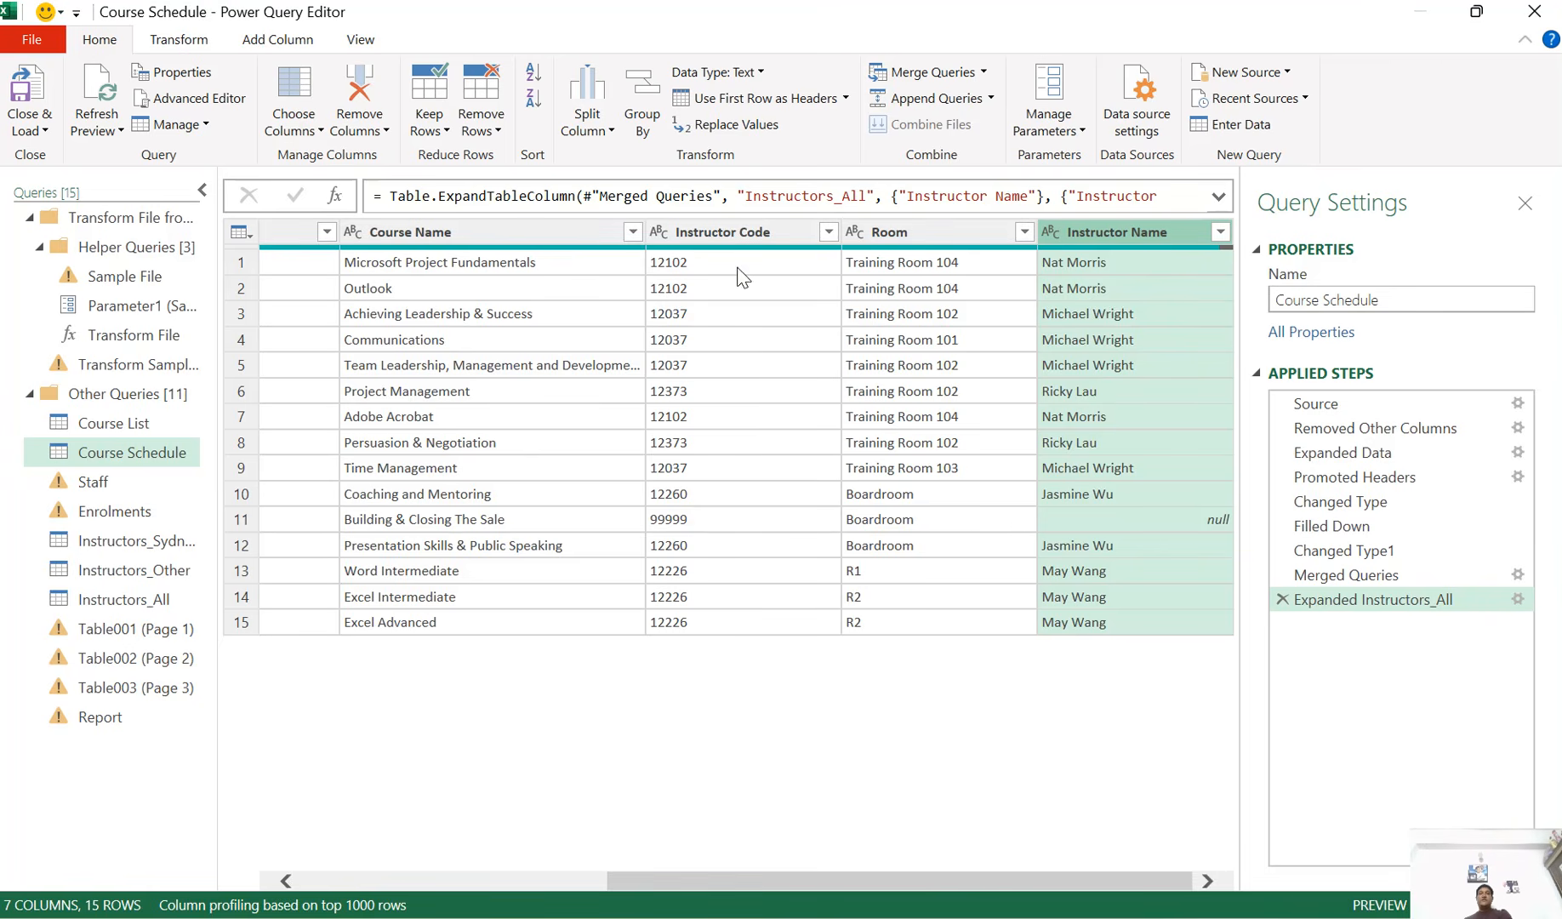
Compare Instructor Code with Instructor Name in the first rows and in the Building & Closing The Sale row
left_click(709, 267)
left_click(699, 281)
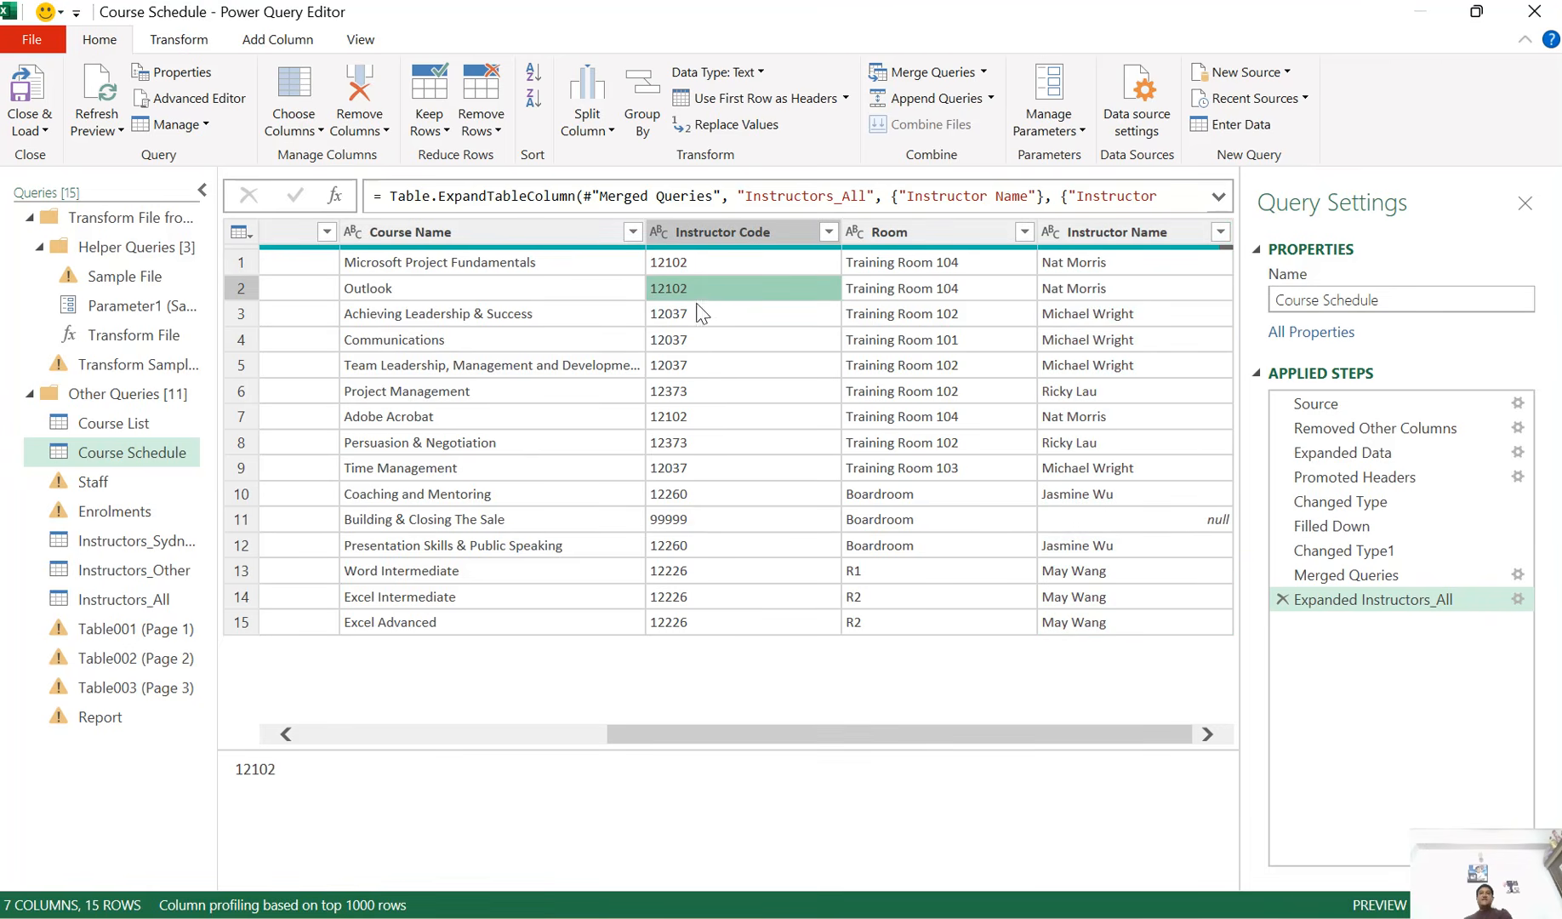
left_click(1116, 270)
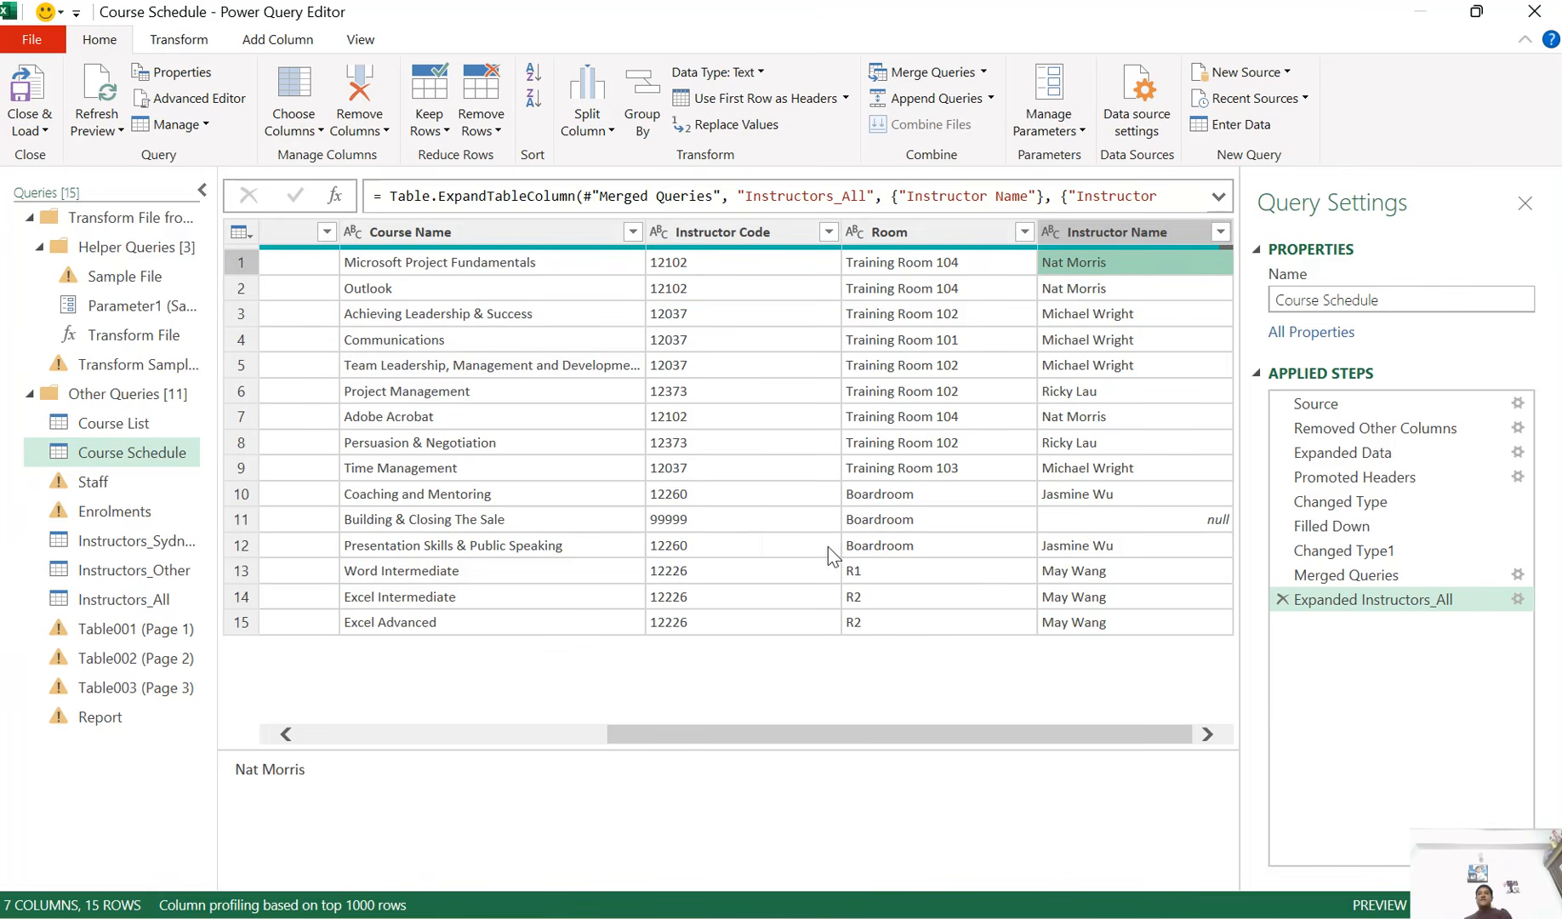
left_click(766, 521)
left_click(1131, 522)
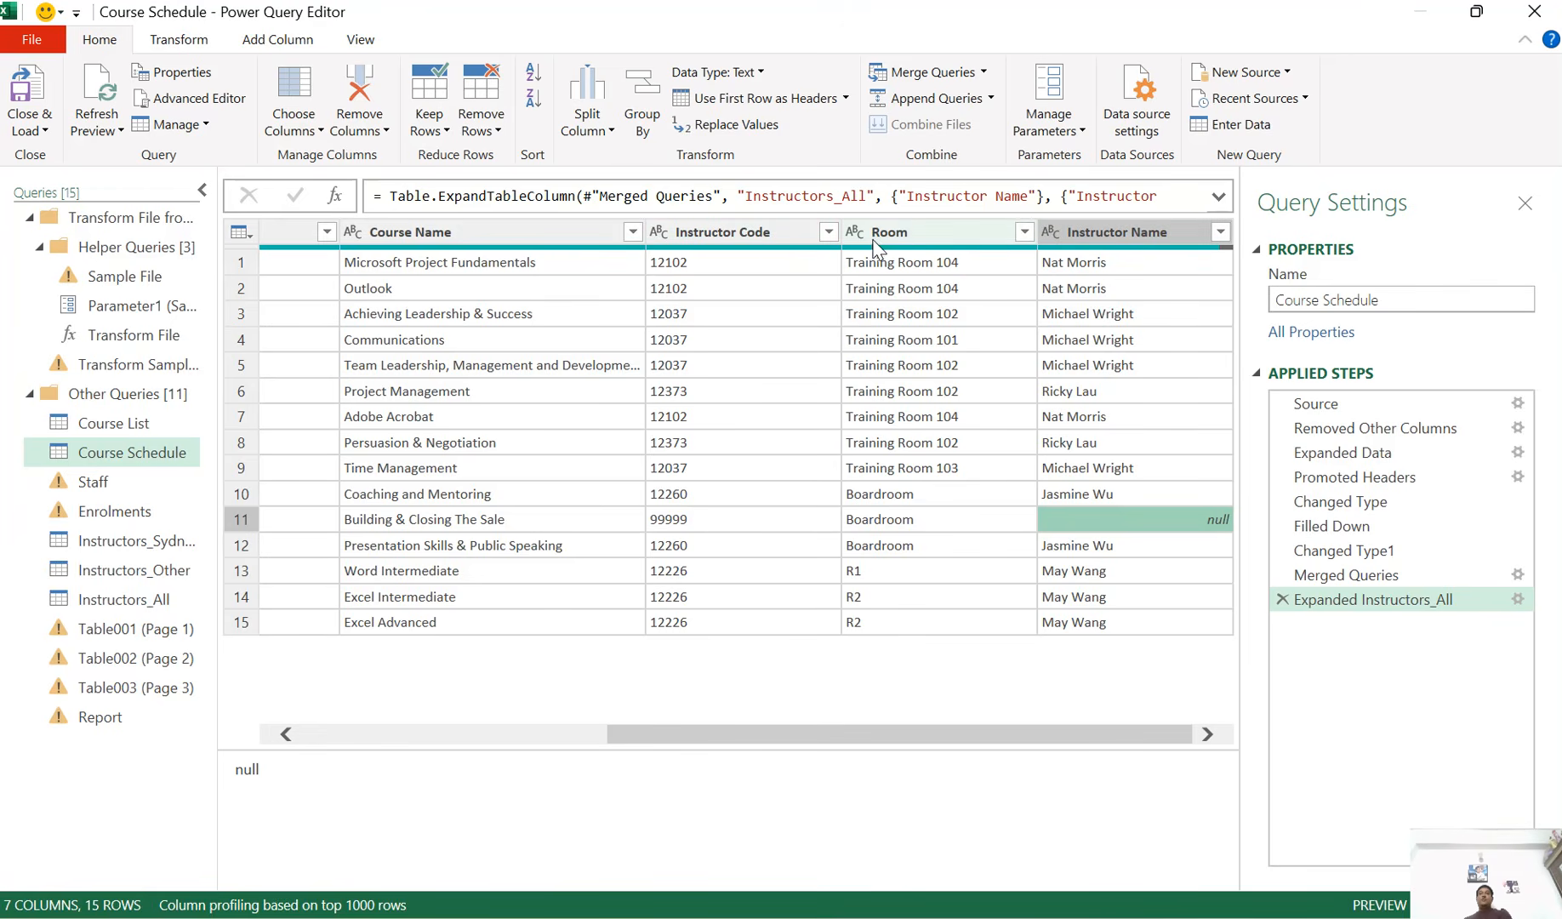
Move the Instructor Name column between Instructor Code and Room in the Course Schedule query
left_click(1146, 236)
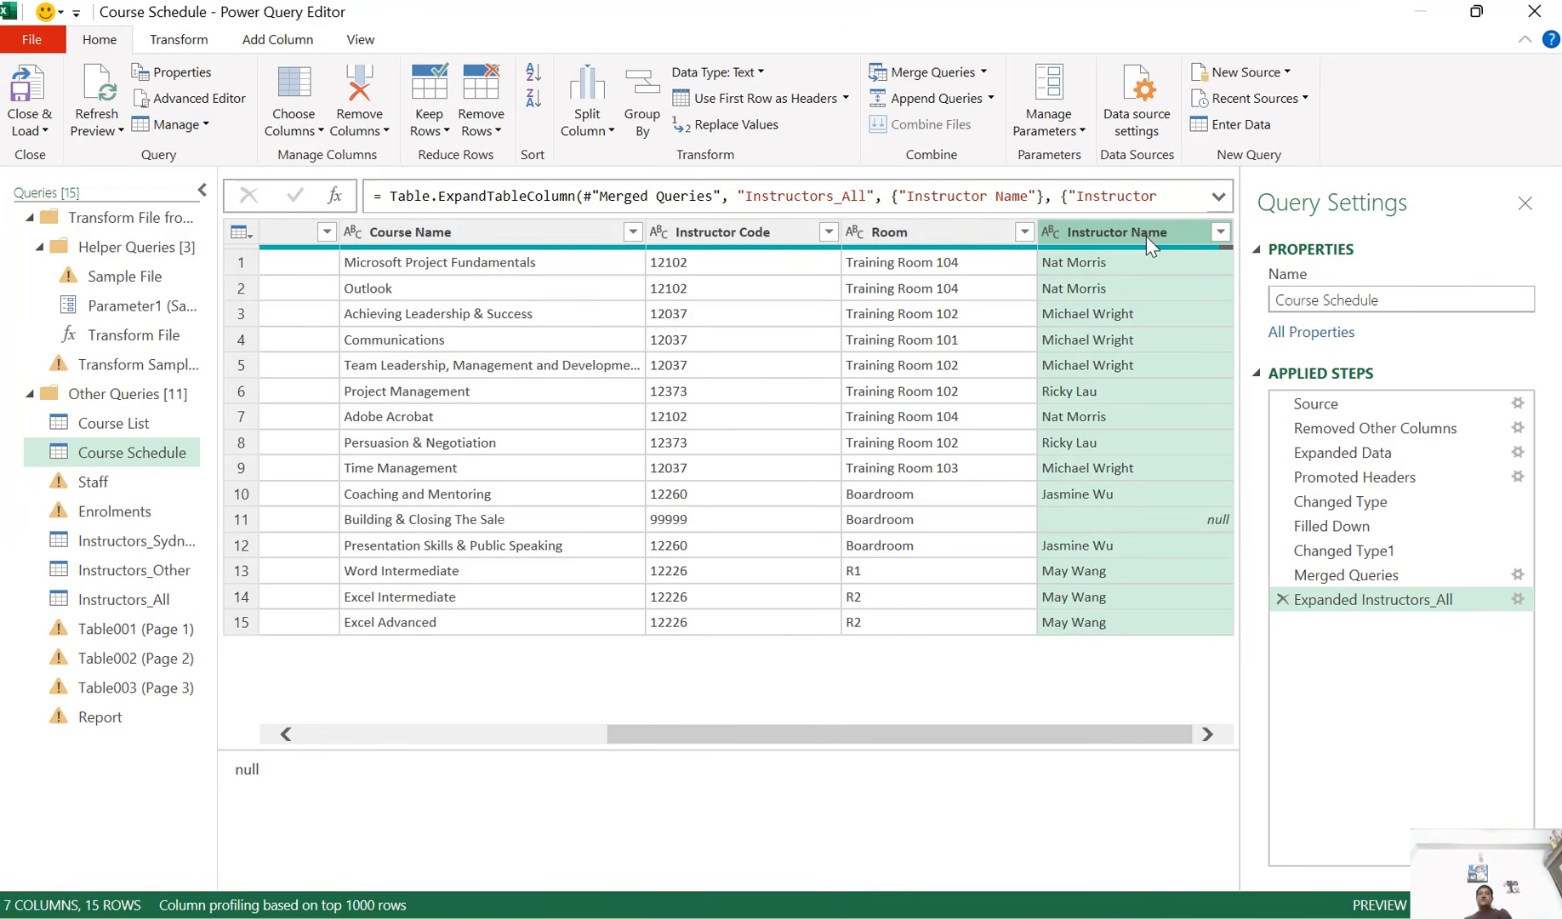
left_click_drag(1145, 235, 870, 242)
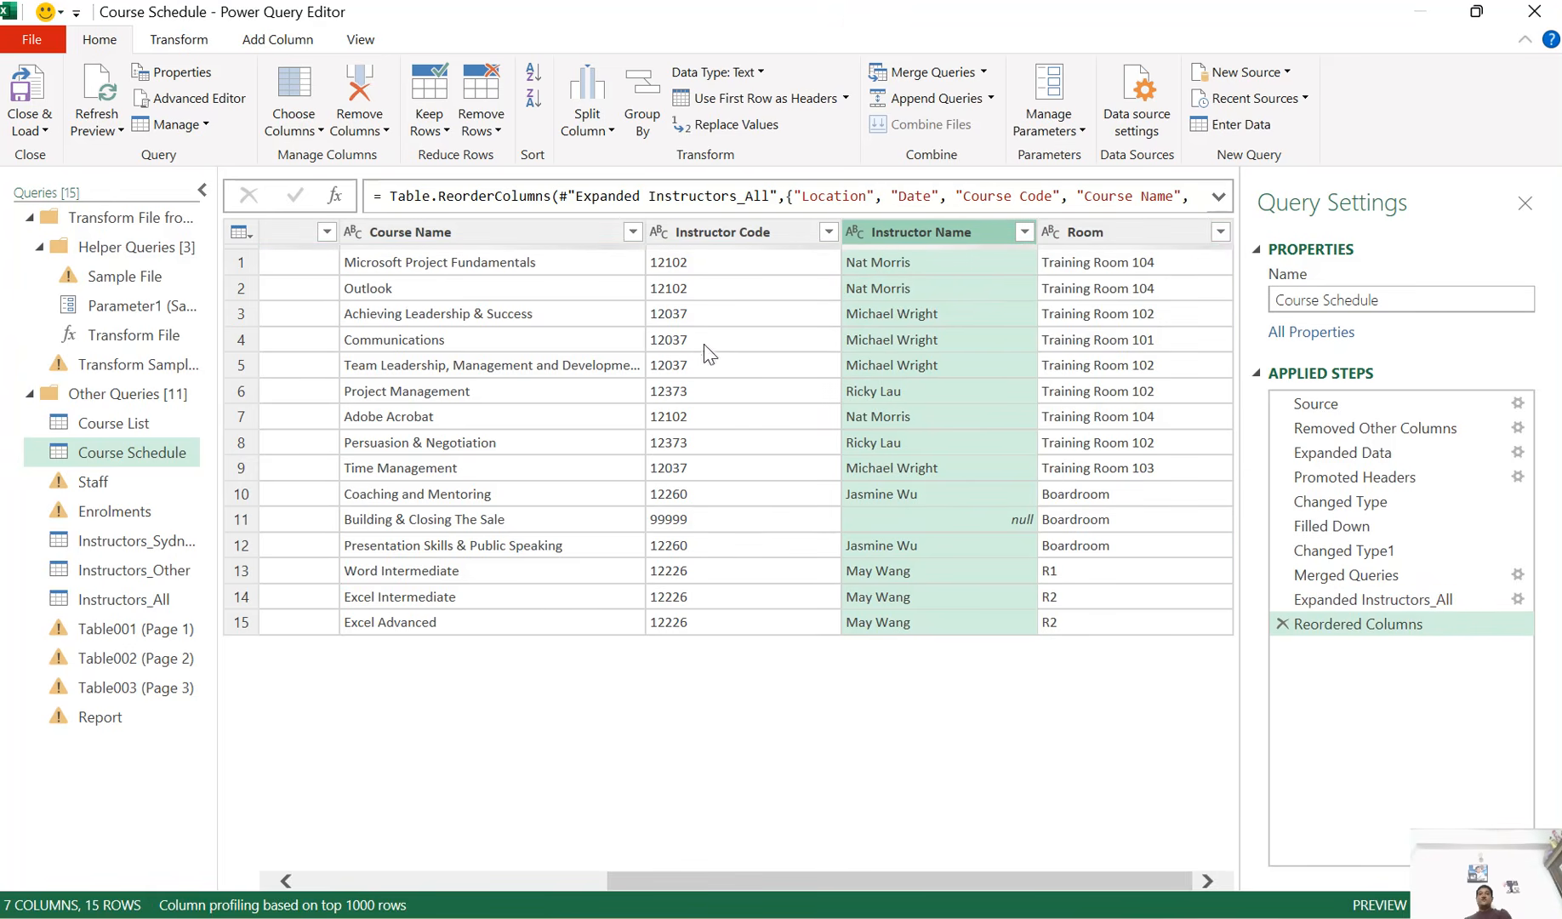
left_click(693, 271)
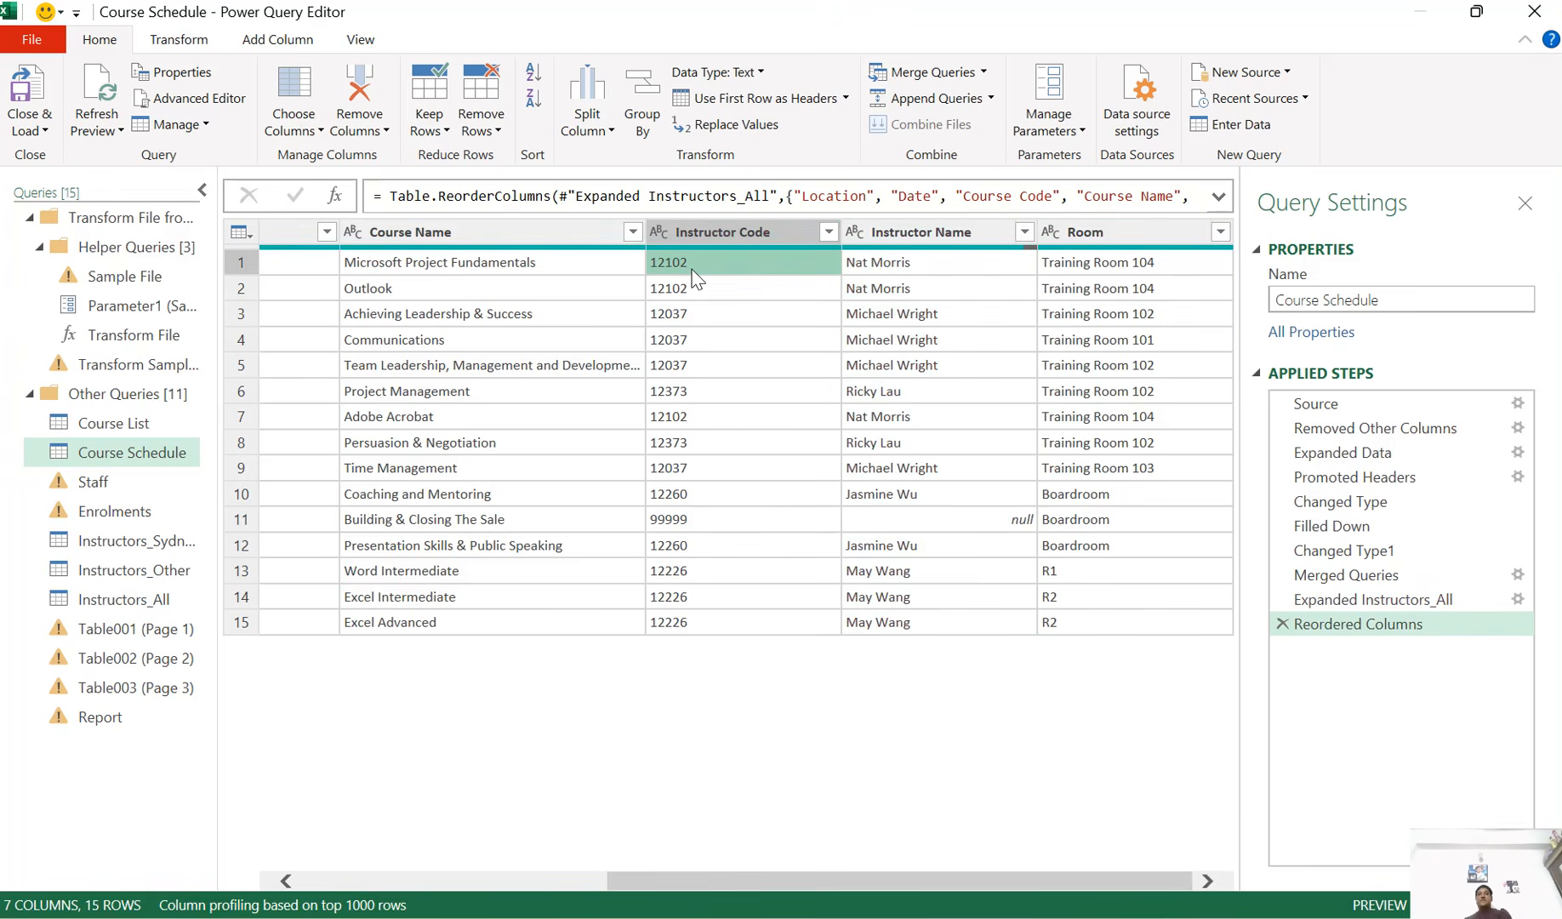
left_click(893, 266)
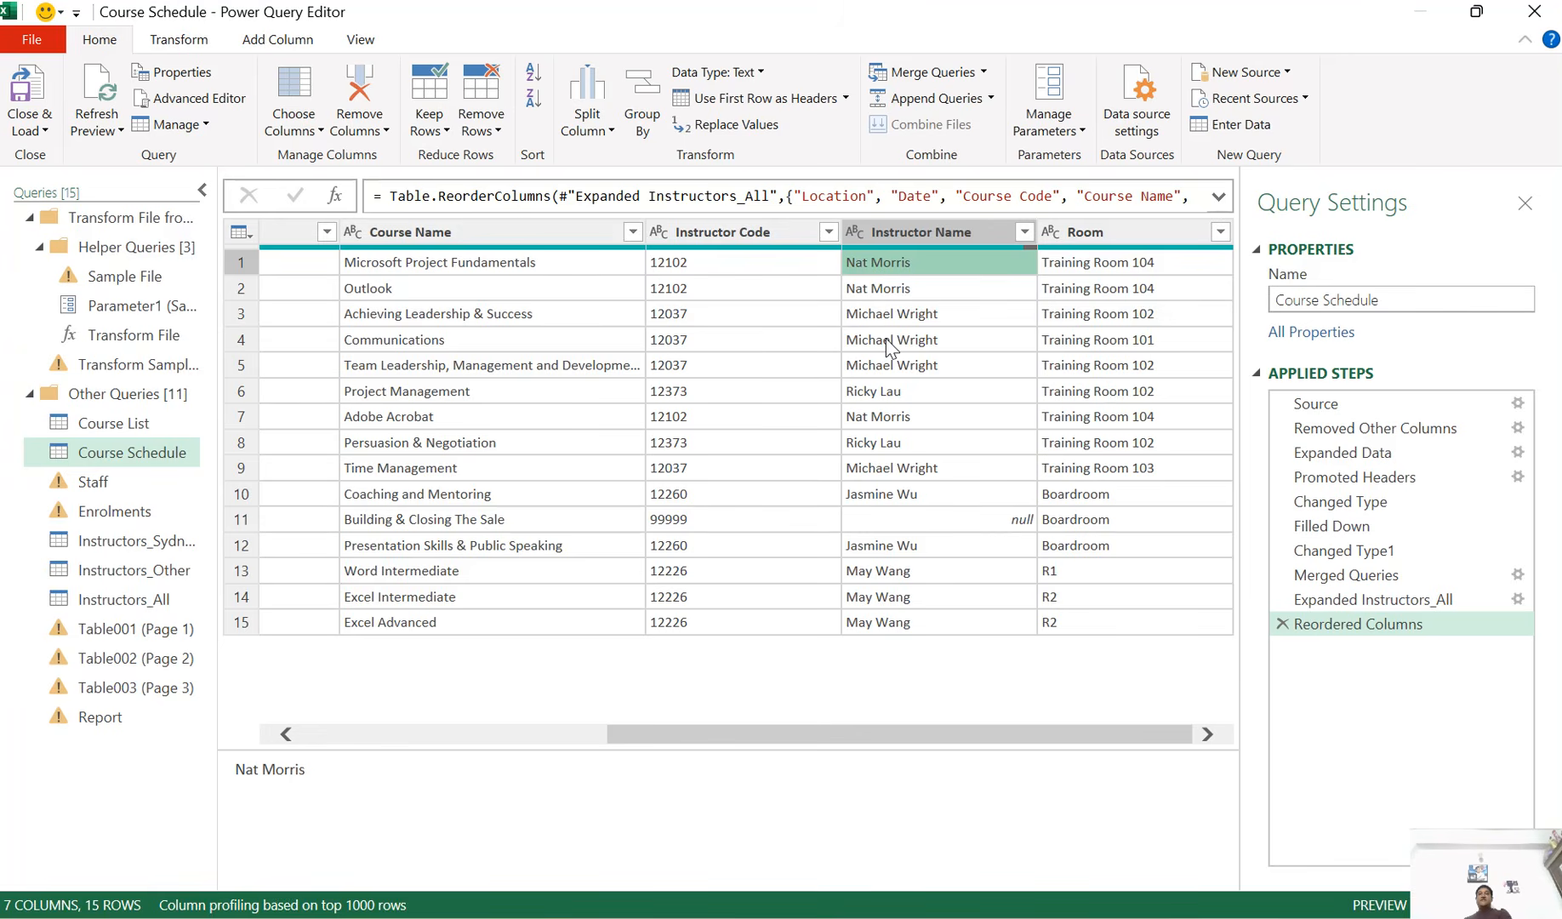
Compare the Instructors_All query with the instructor columns of the Course Schedule query
left_click(128, 601)
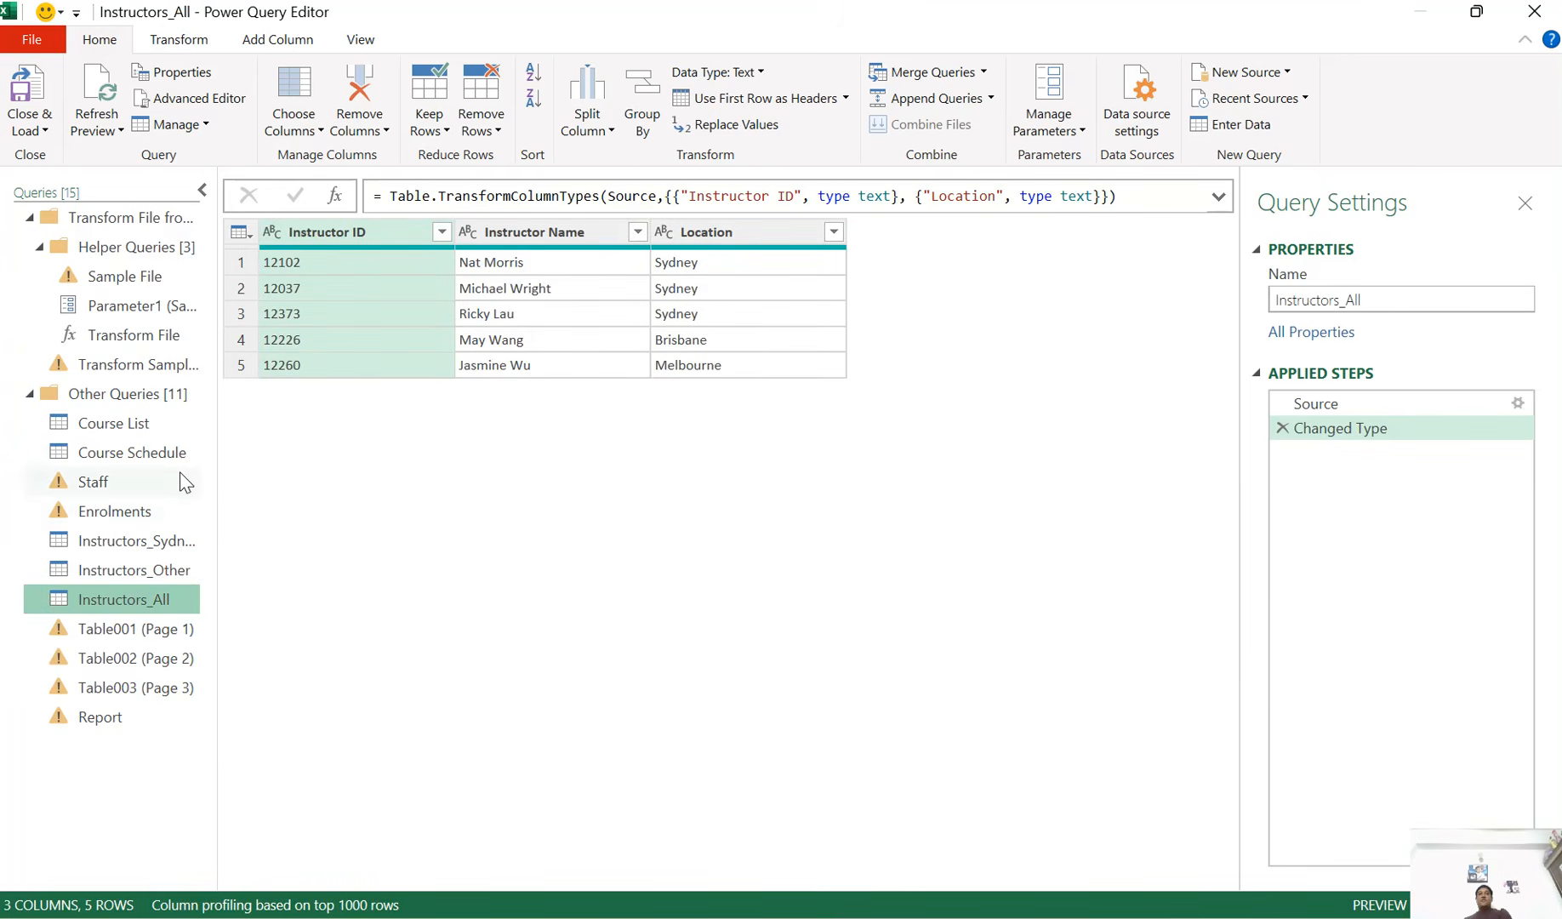
left_click(166, 452)
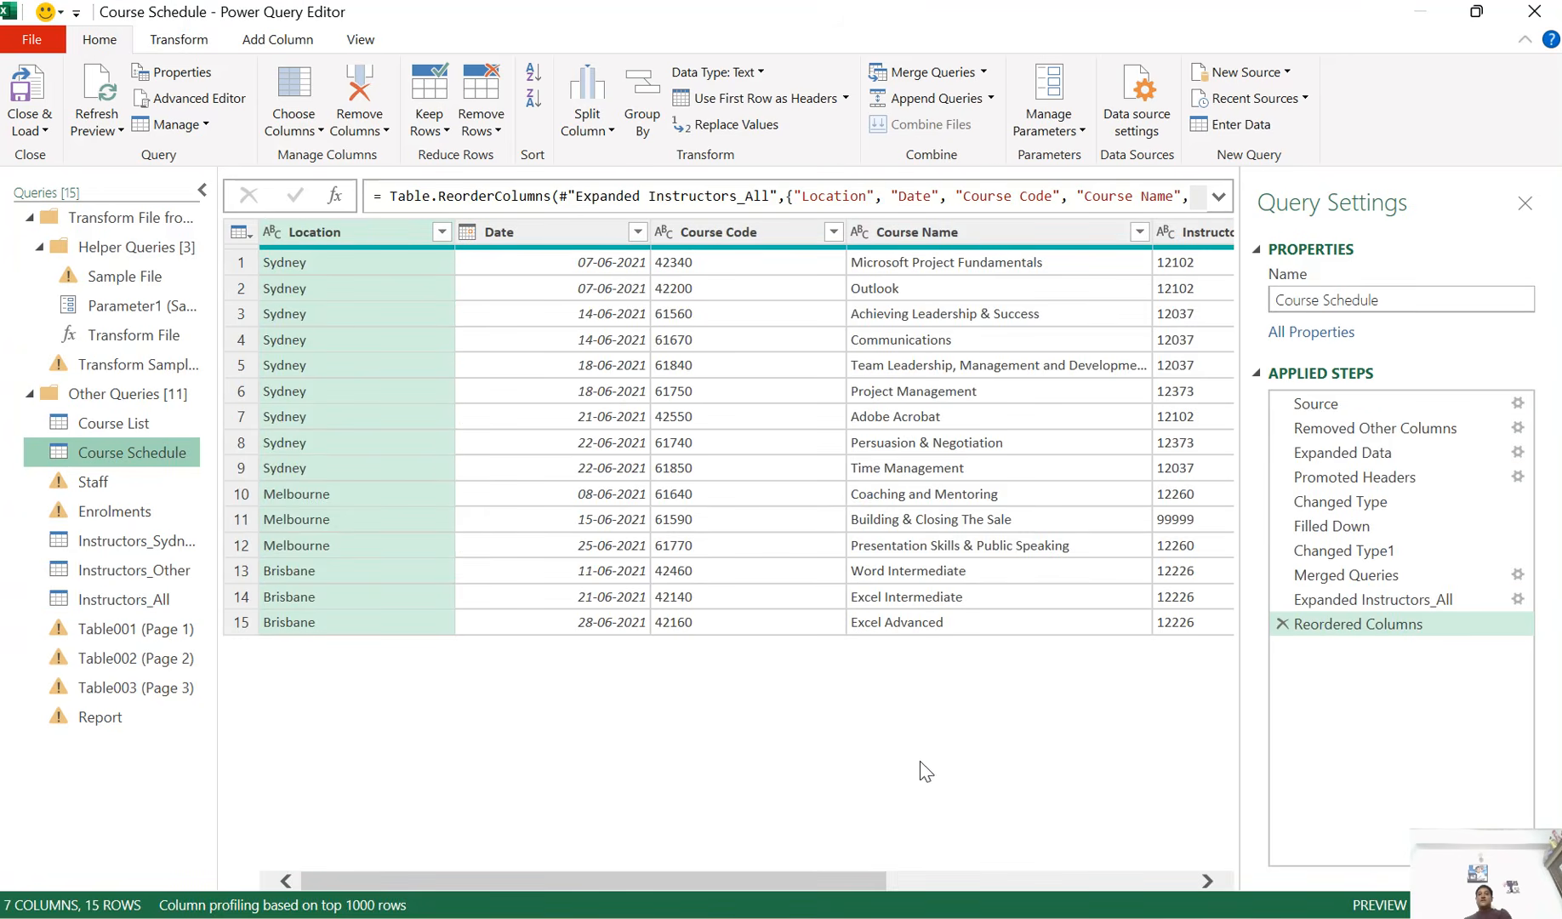
left_click_drag(854, 883, 1202, 866)
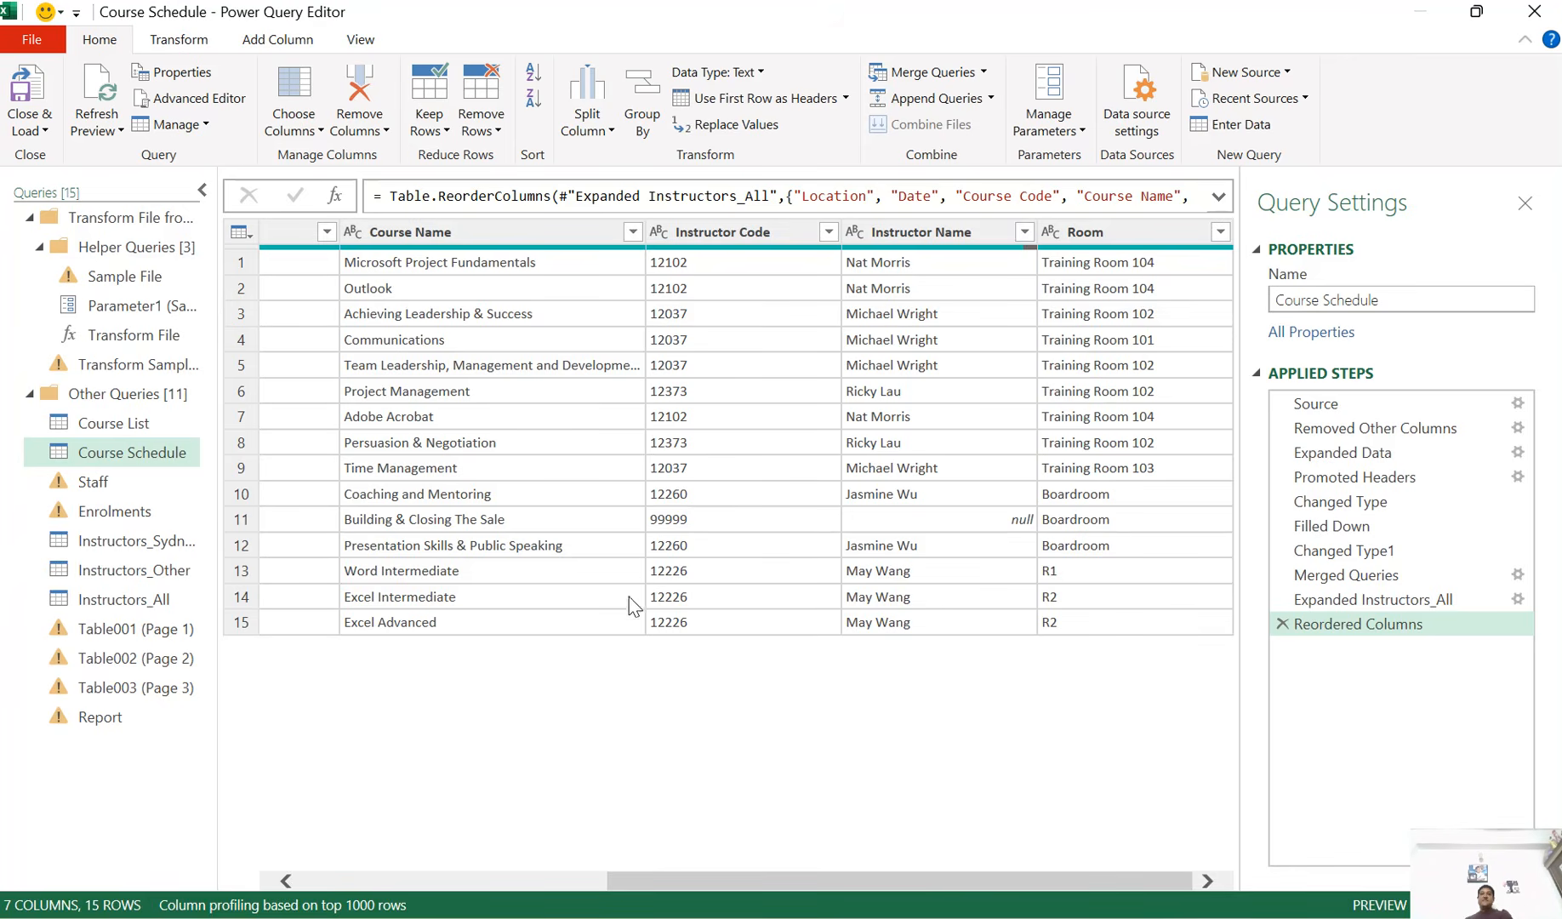
left_click_drag(1004, 876, 624, 885)
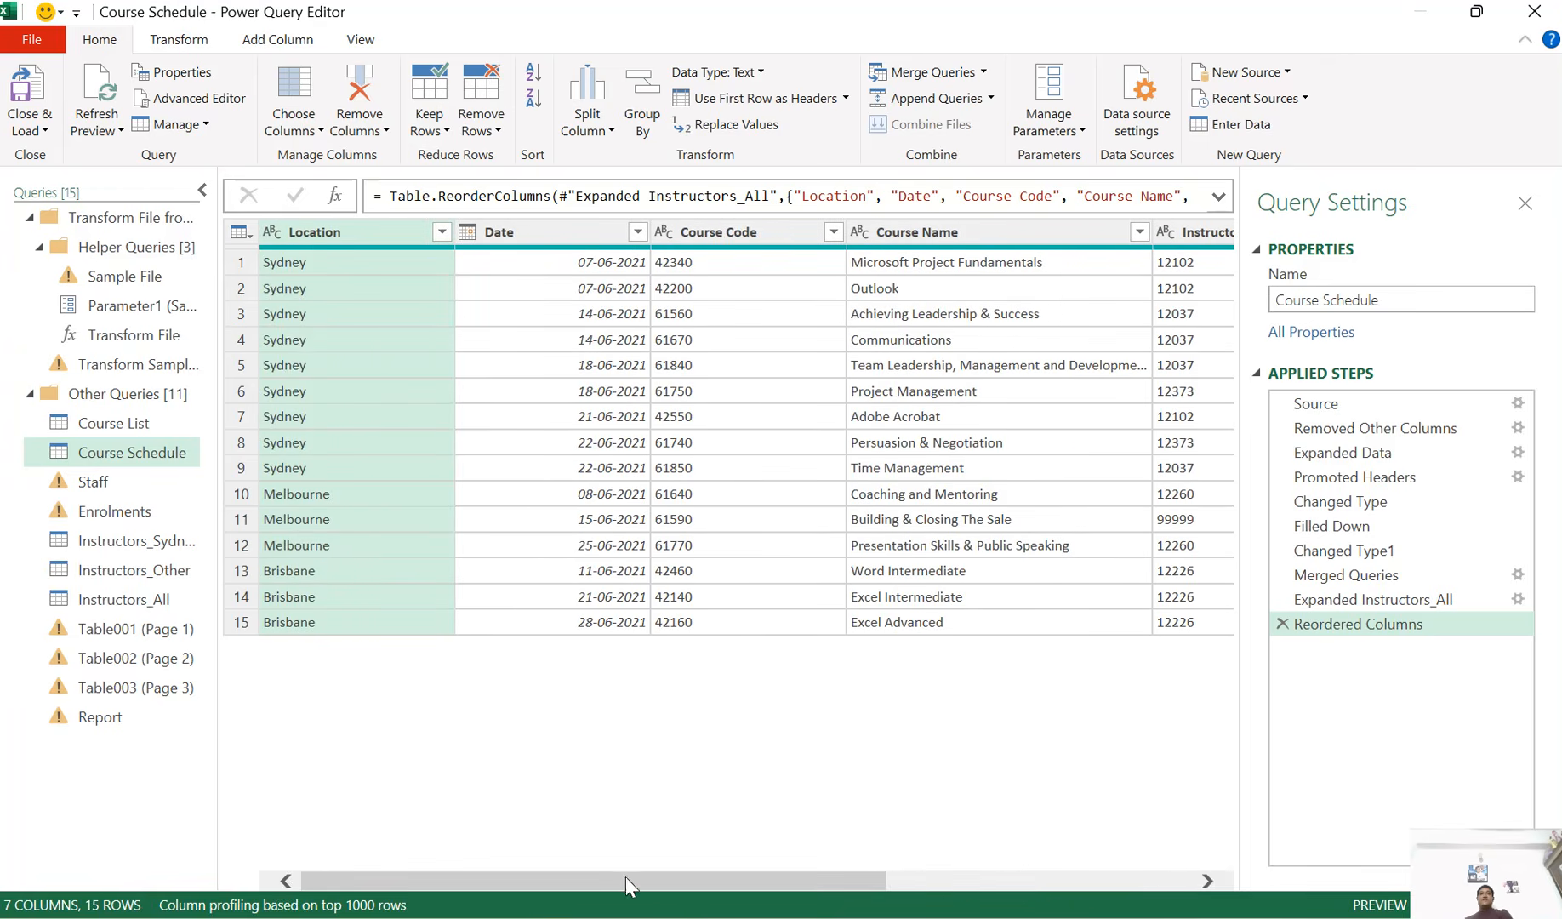
Close and load the Course Schedule query to the Training Schedule worksheet and save the workbook
left_click(48, 132)
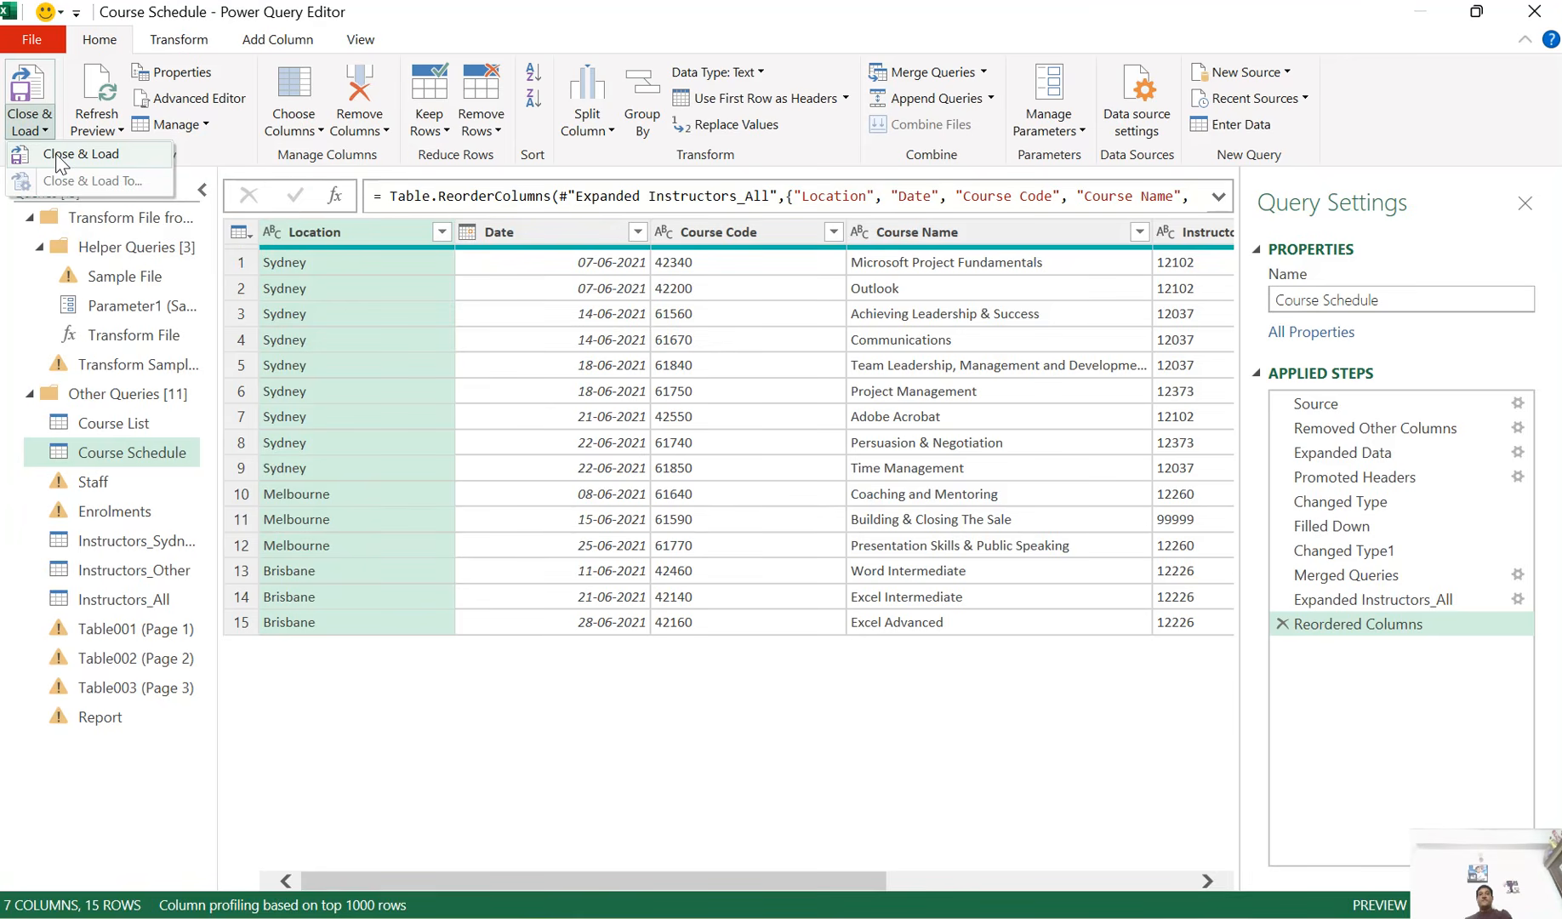
left_click(60, 160)
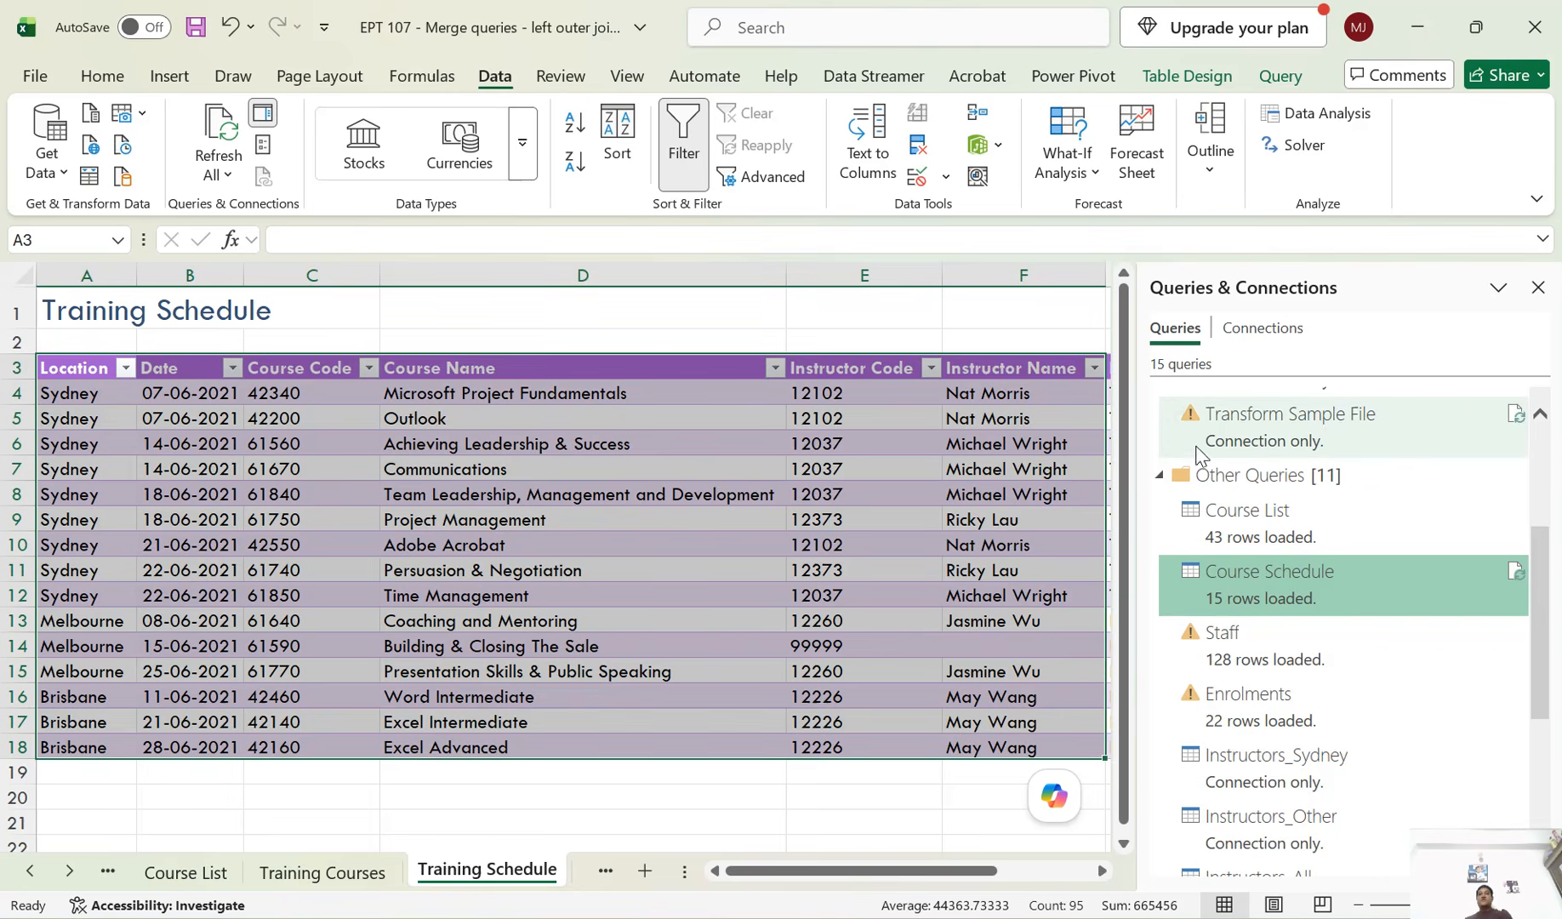
left_click_drag(927, 872, 1010, 876)
left_click(887, 518)
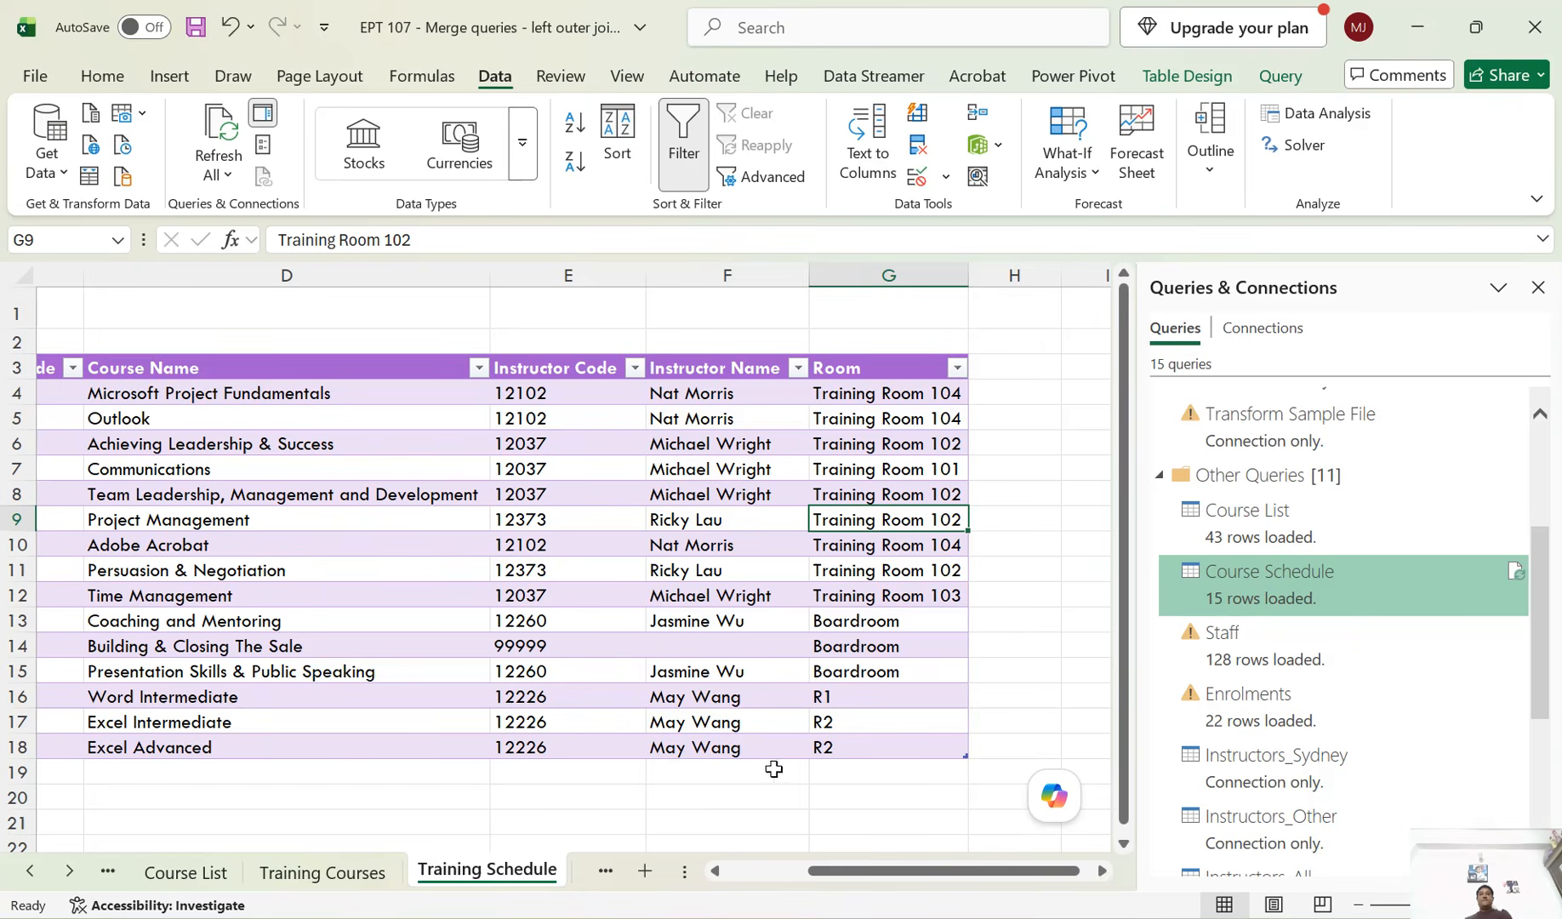
mouse_move(860, 874)
left_mouse_down()
mouse_move(774, 878)
mouse_move(872, 878)
left_mouse_up()
left_click(196, 27)
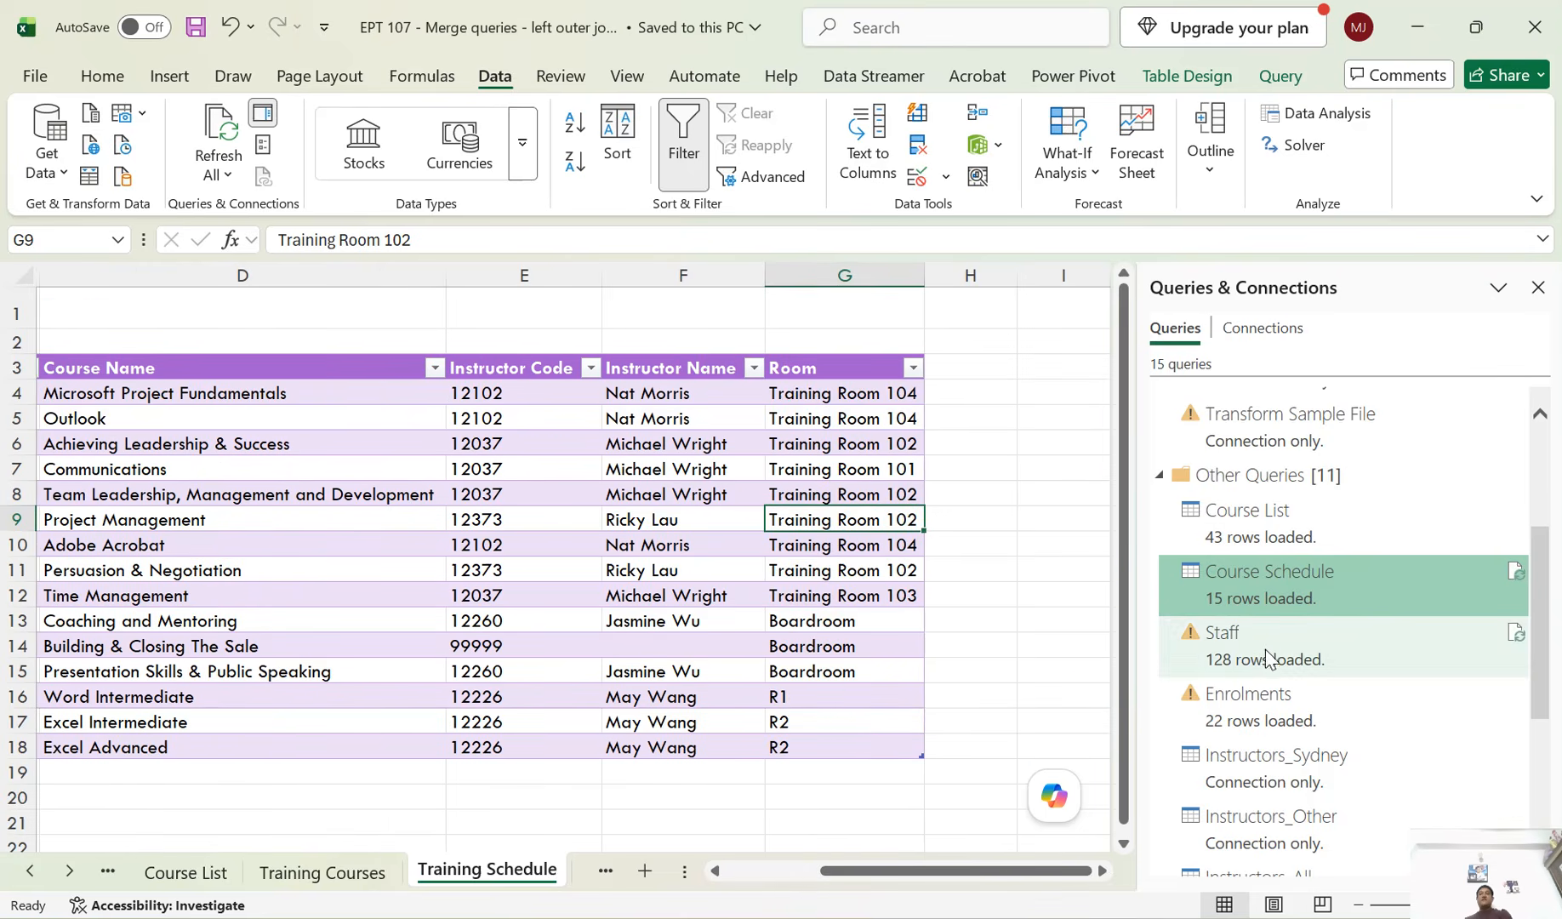
Collapse the Transform File from Enrolments group and open the Staff query in Power Query Editor
mouse_move(1356, 668)
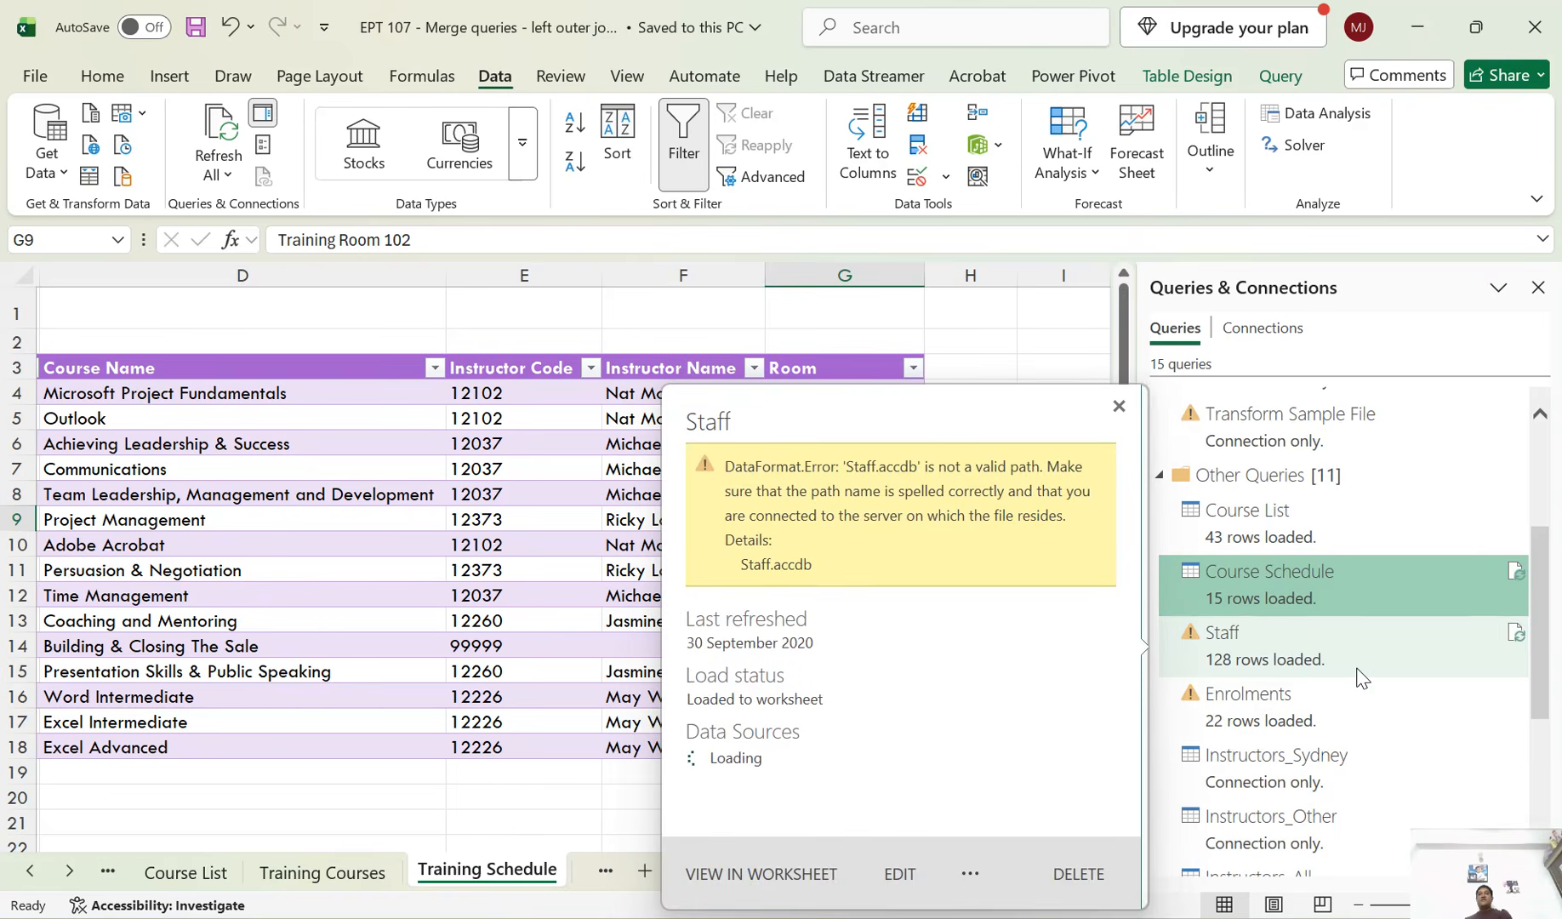
scroll(1356, 668, "up", 3)
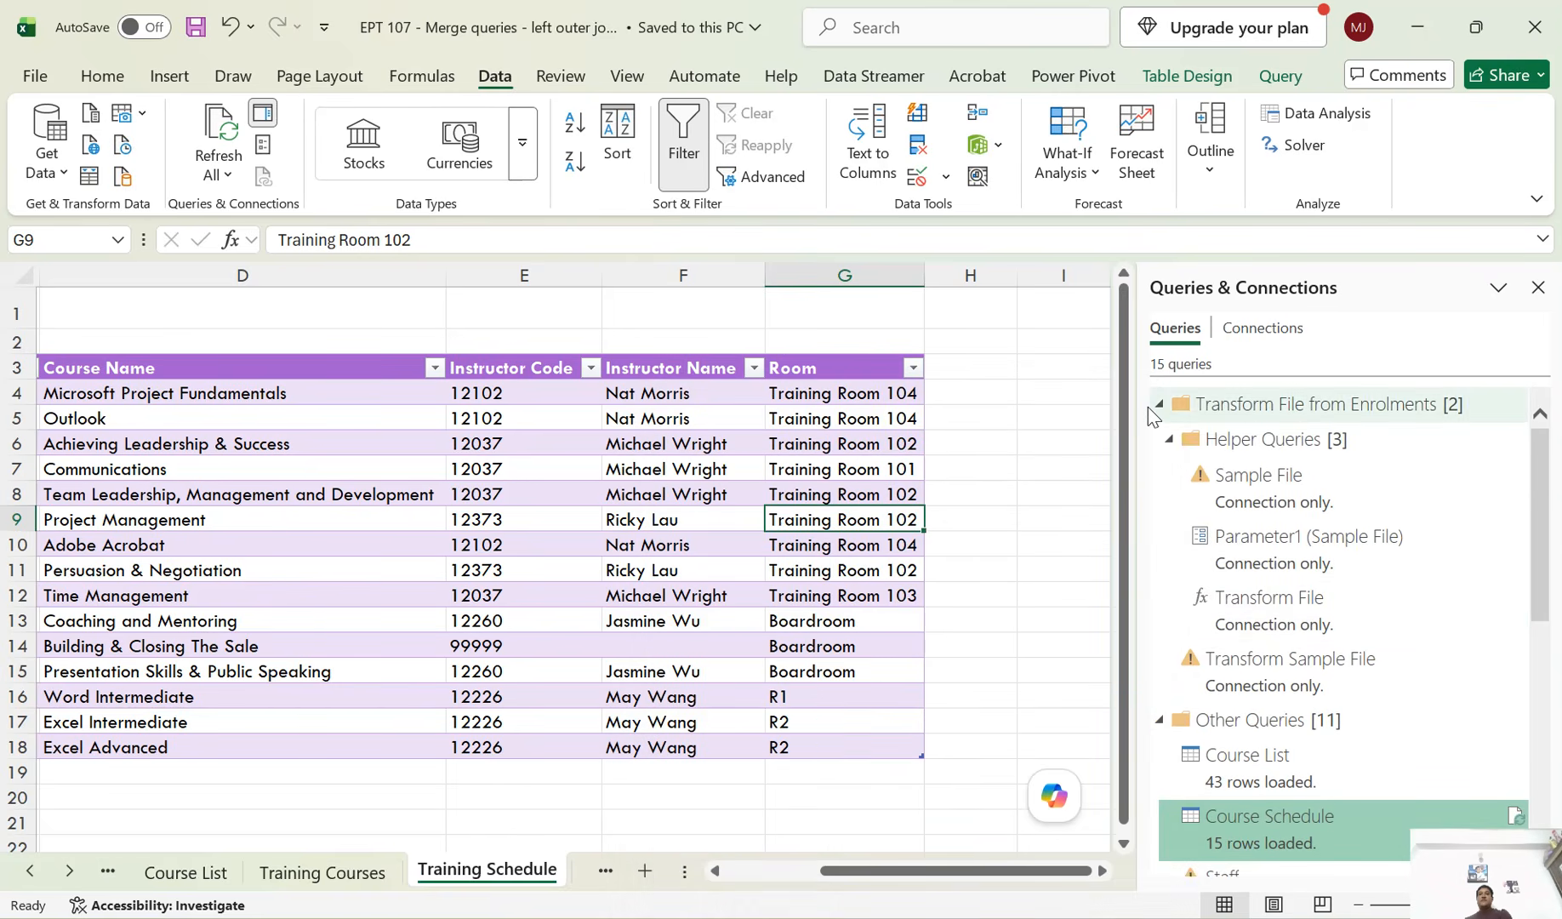
left_click(1160, 405)
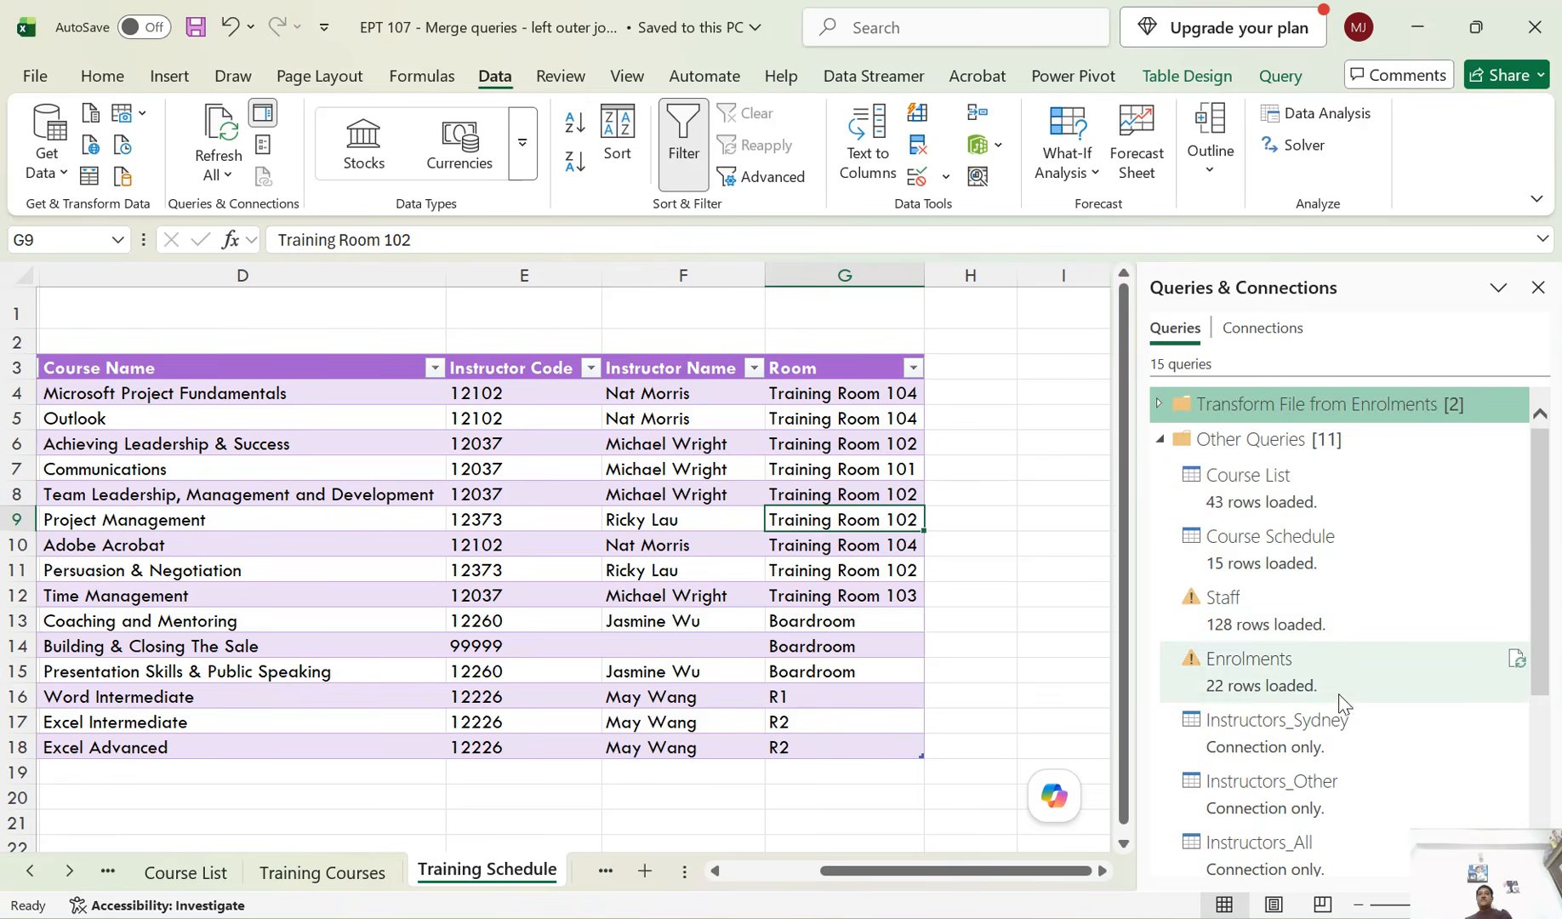
left_click(1284, 622)
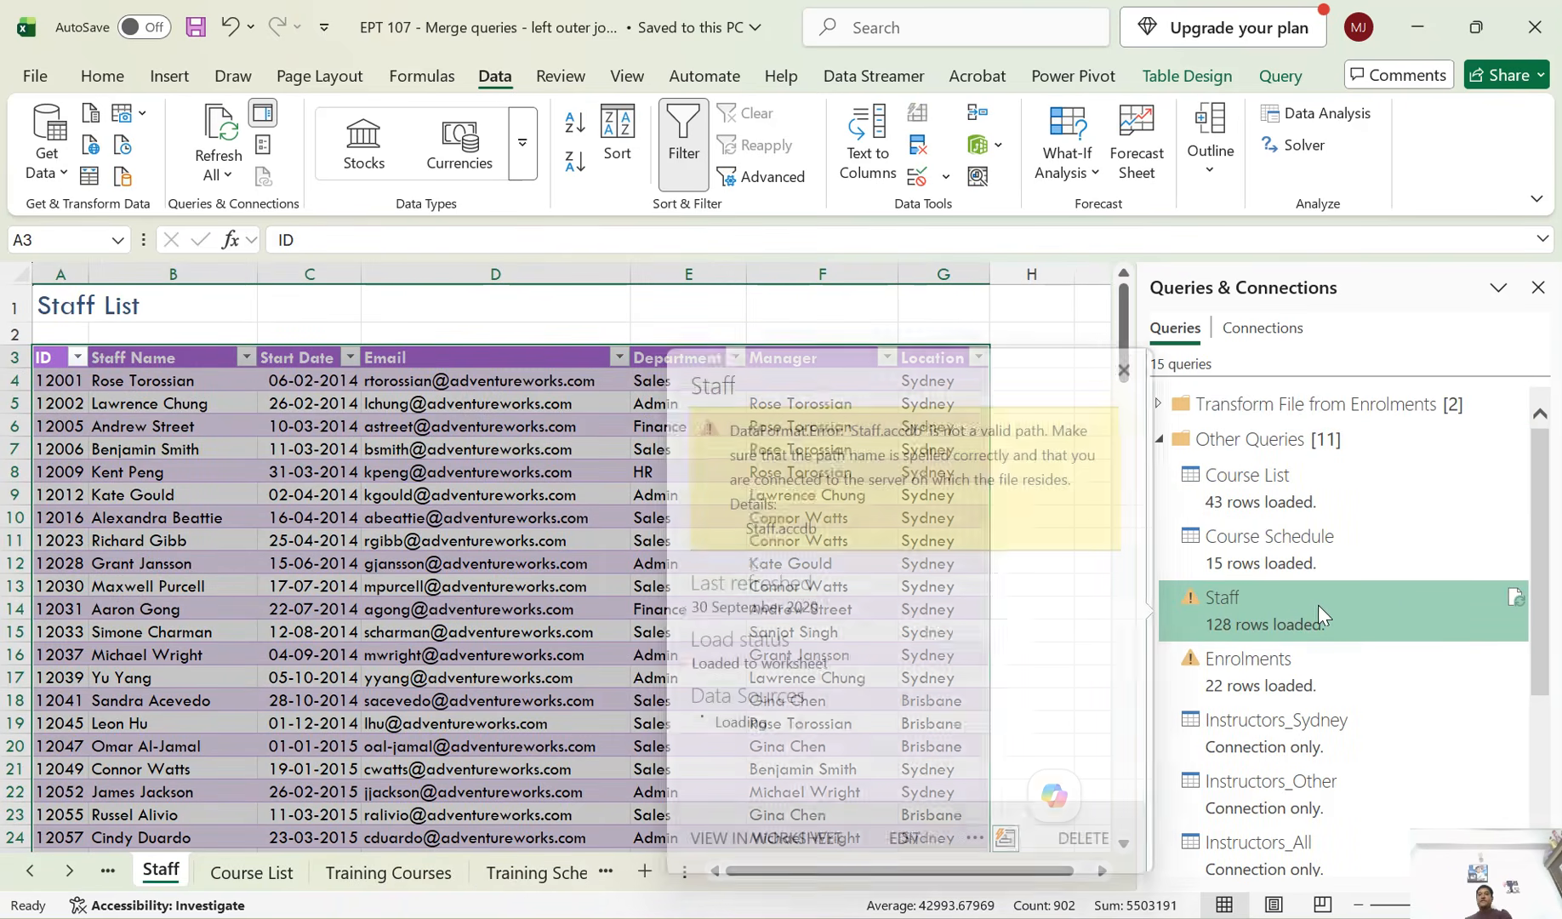
double_click(1265, 600)
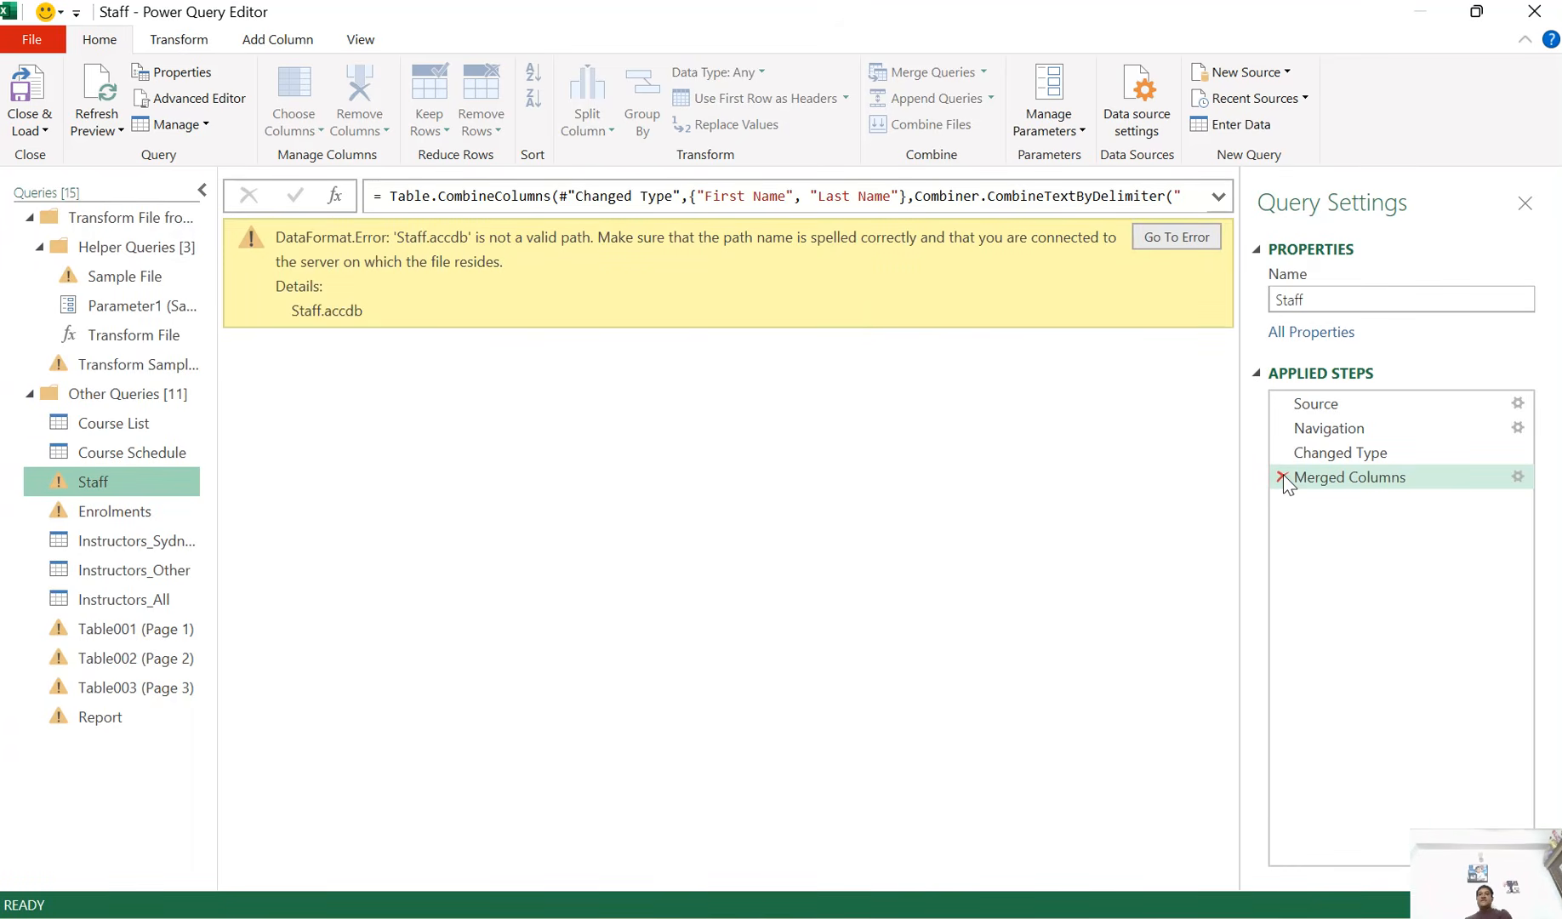
Remove the Merged Columns, Changed Type and Navigation steps from the Staff query, keeping only Source
left_click(1283, 478)
left_click(1281, 453)
left_click(1282, 429)
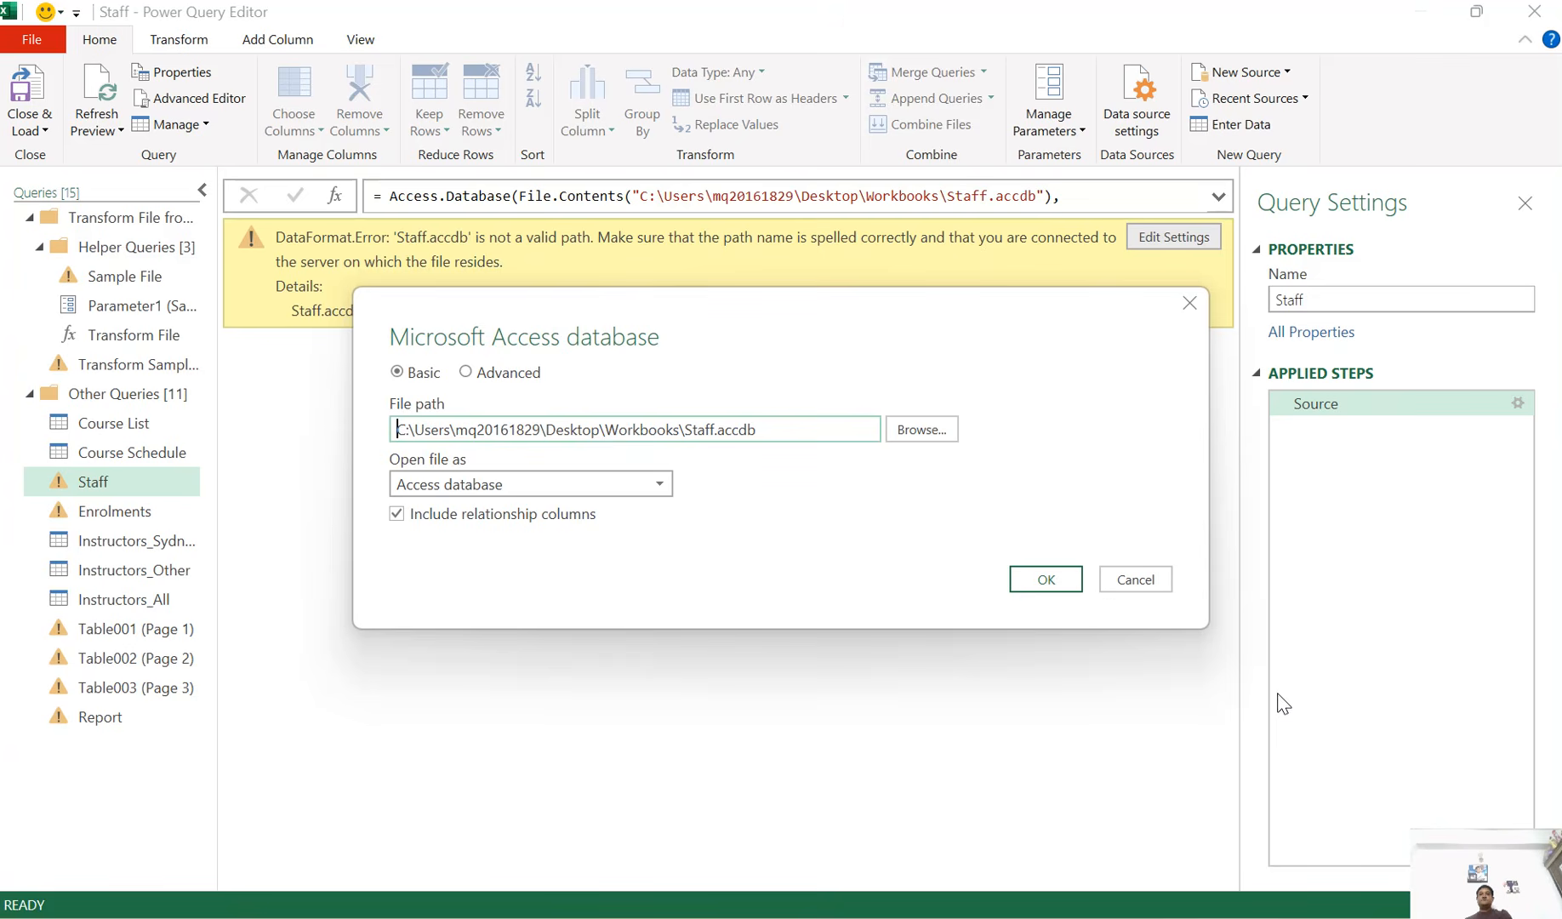
Repoint the Staff query's Access database source to Staff.accdb in the EPT - UNIT - 1 folder
left_click(927, 435)
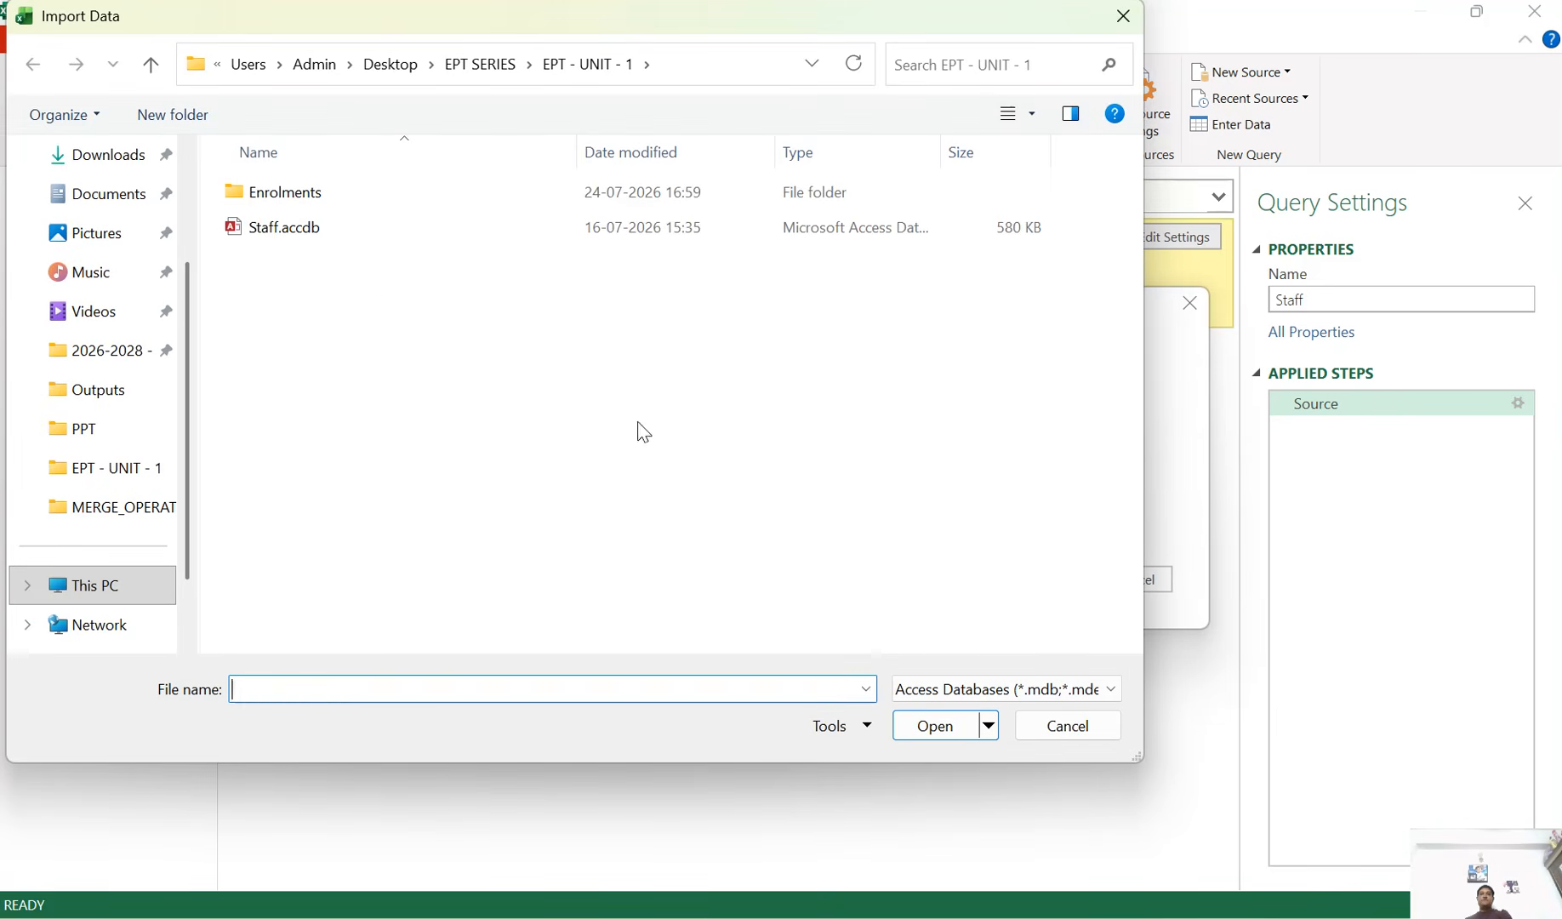
left_click(314, 231)
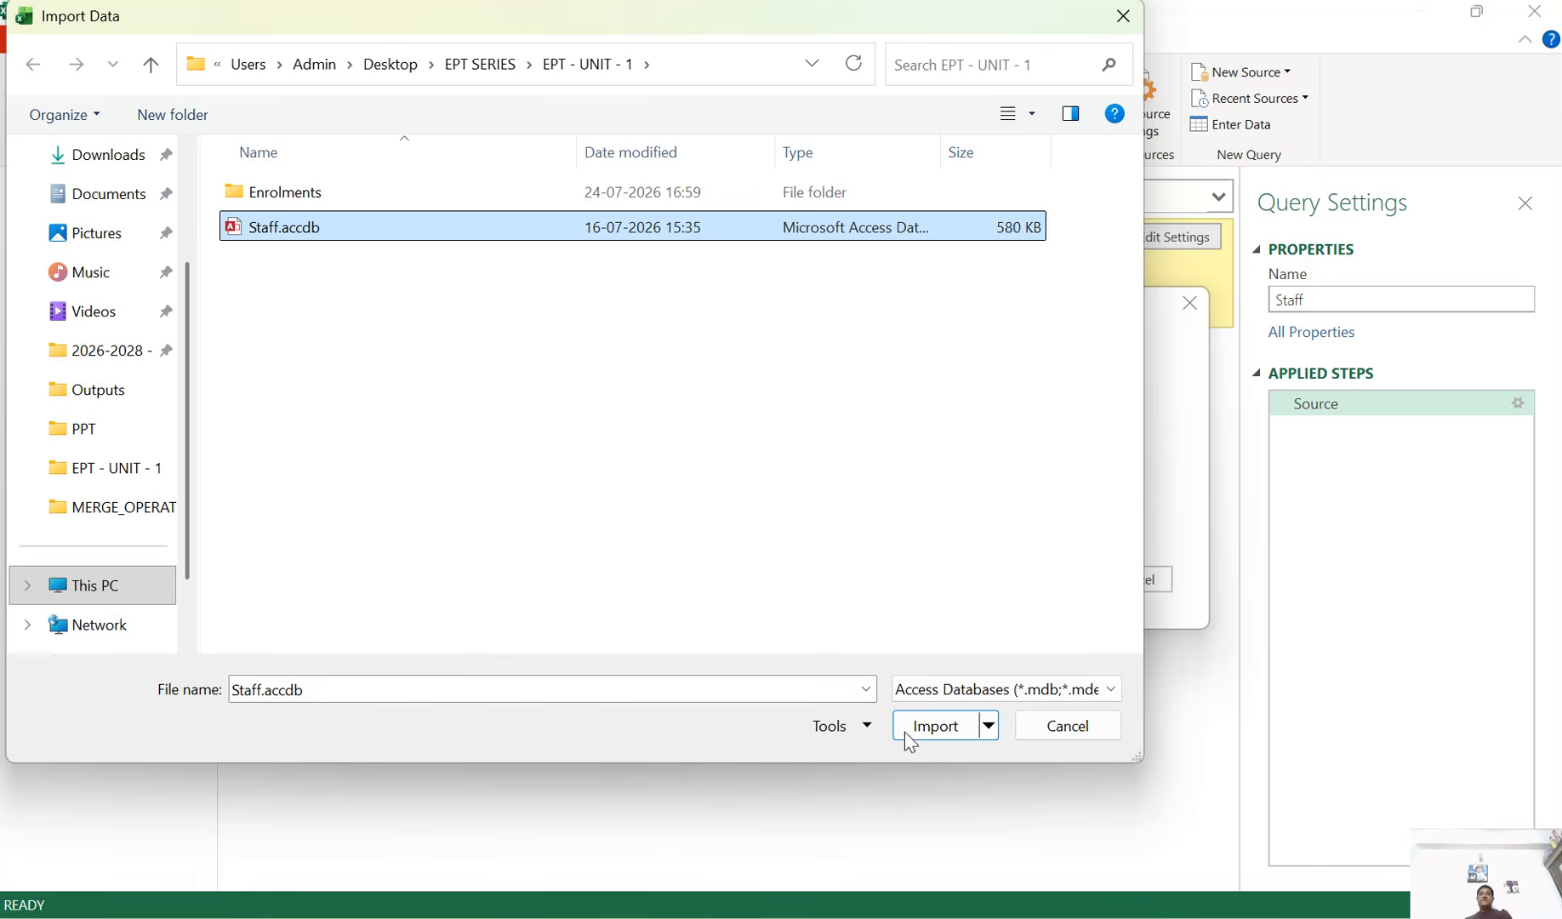
left_click(931, 726)
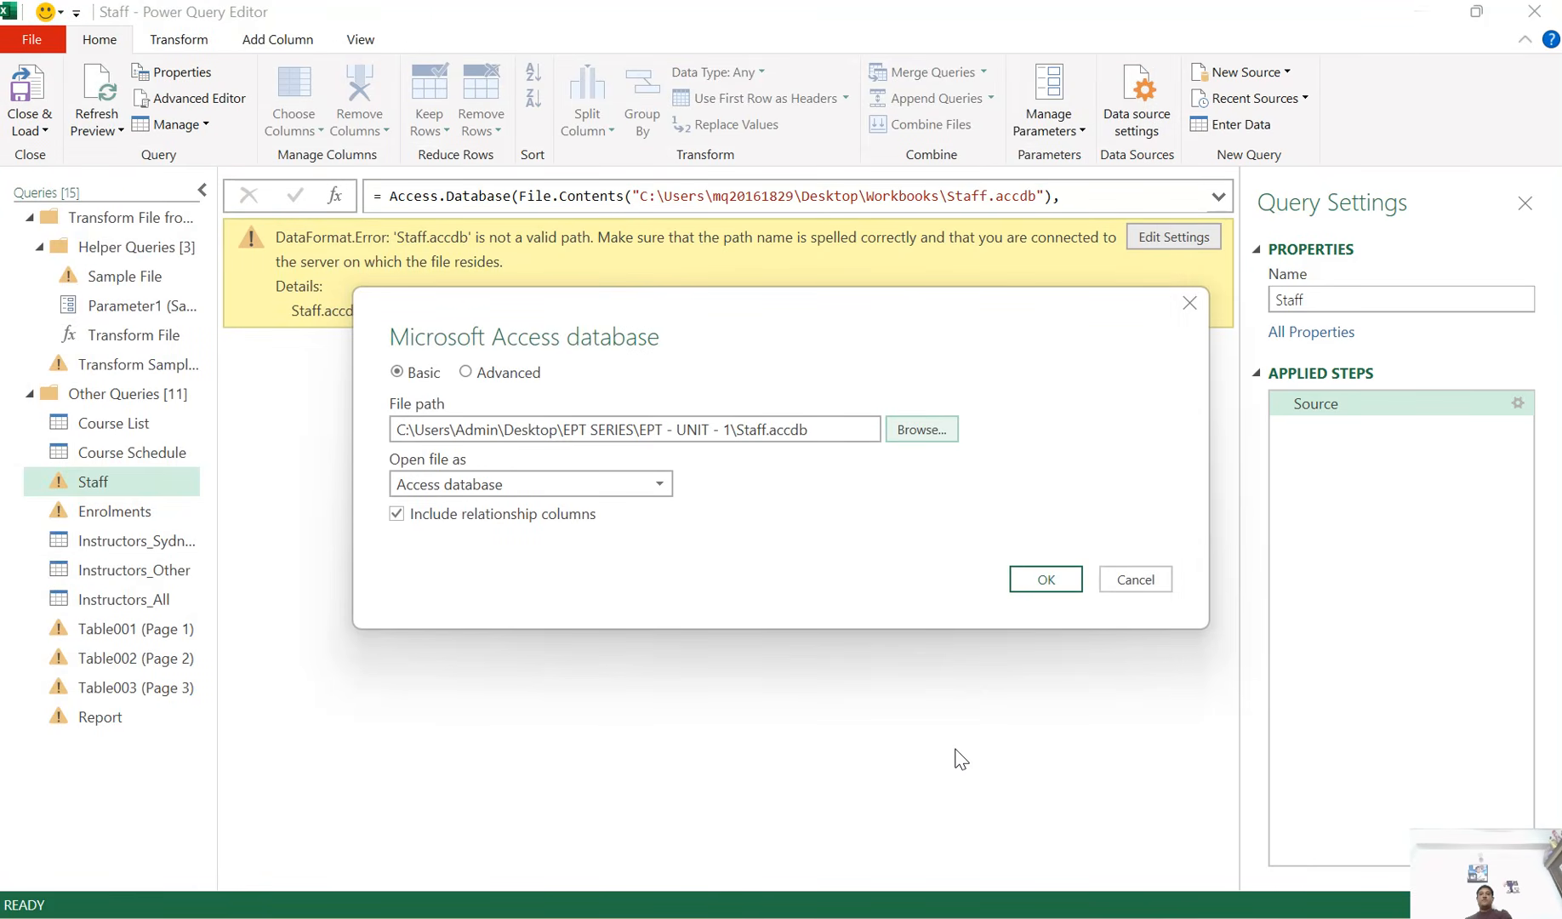
left_click(1048, 581)
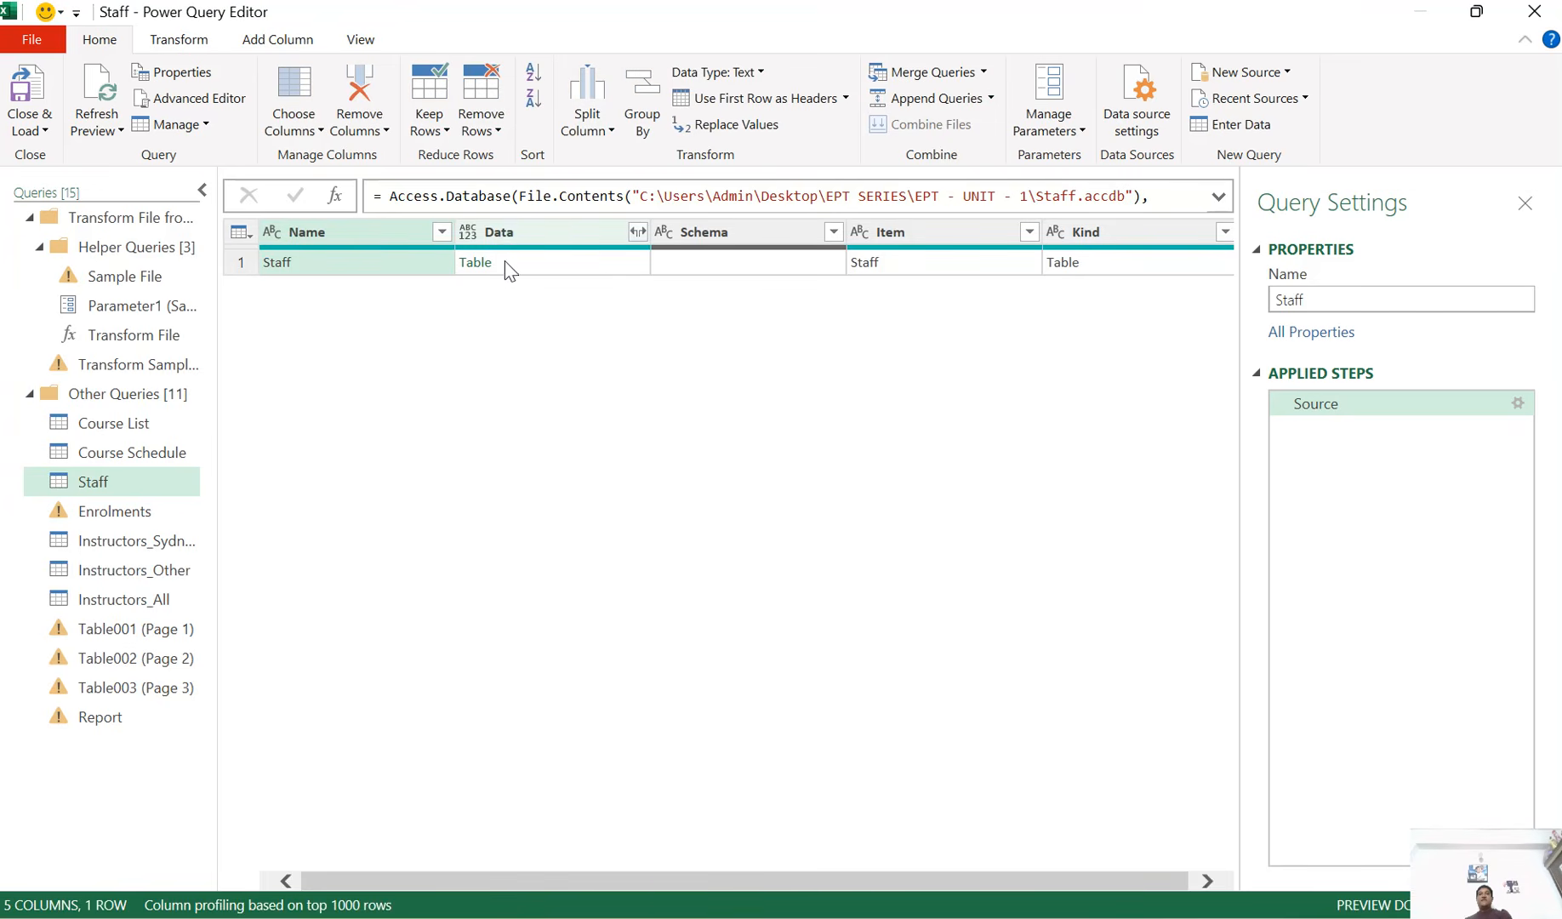
Keep only the Data column in the Staff query and expand all its columns without the original column name as prefix
right_click(525, 235)
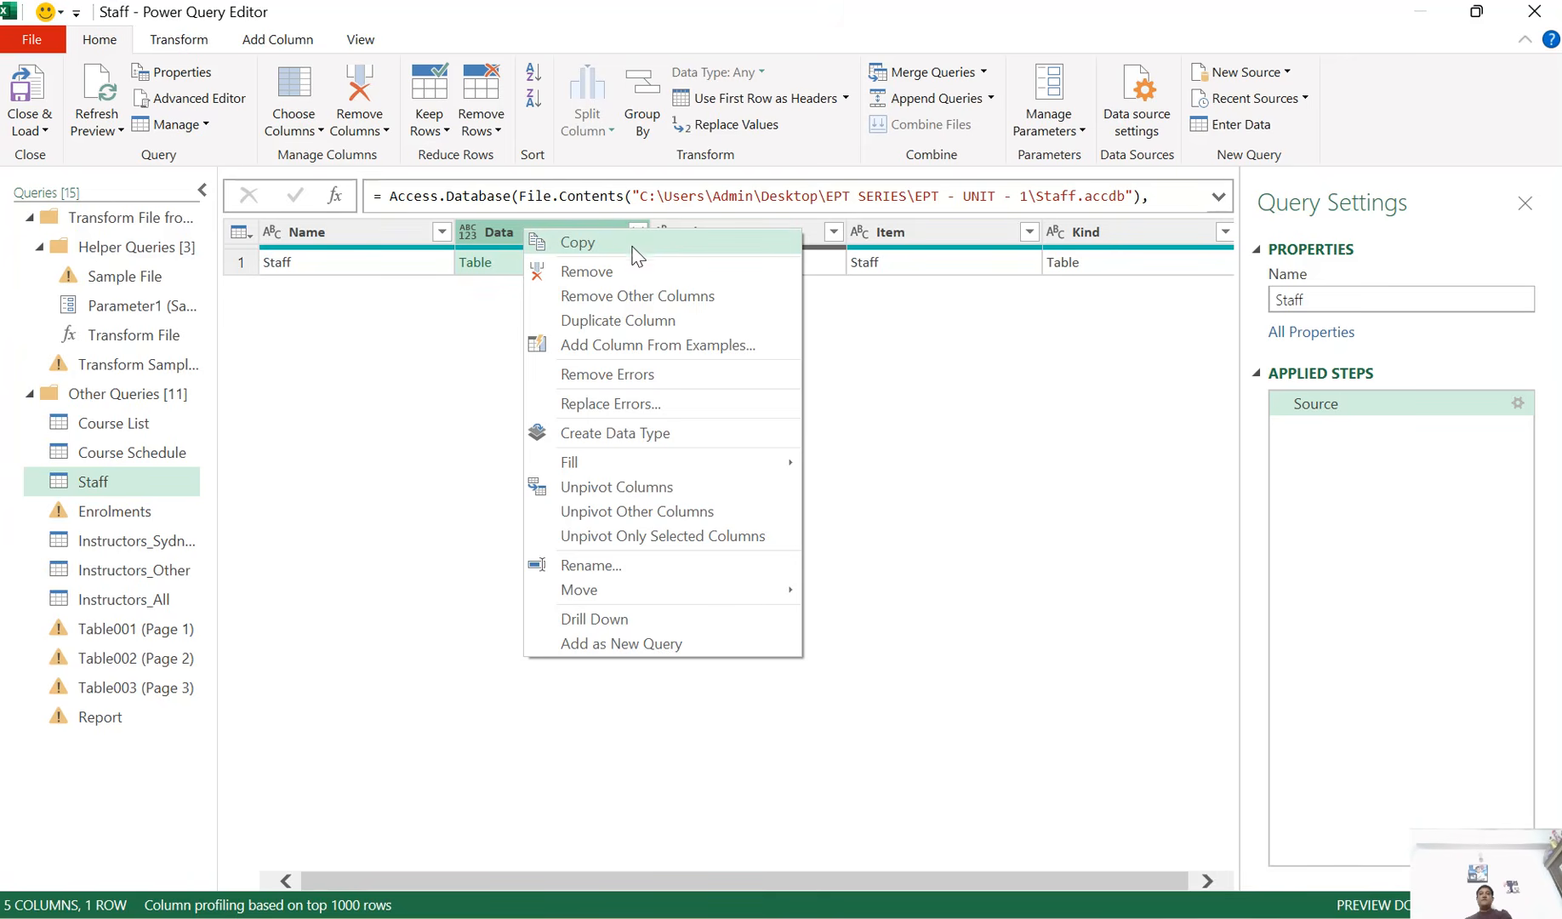
left_click(637, 297)
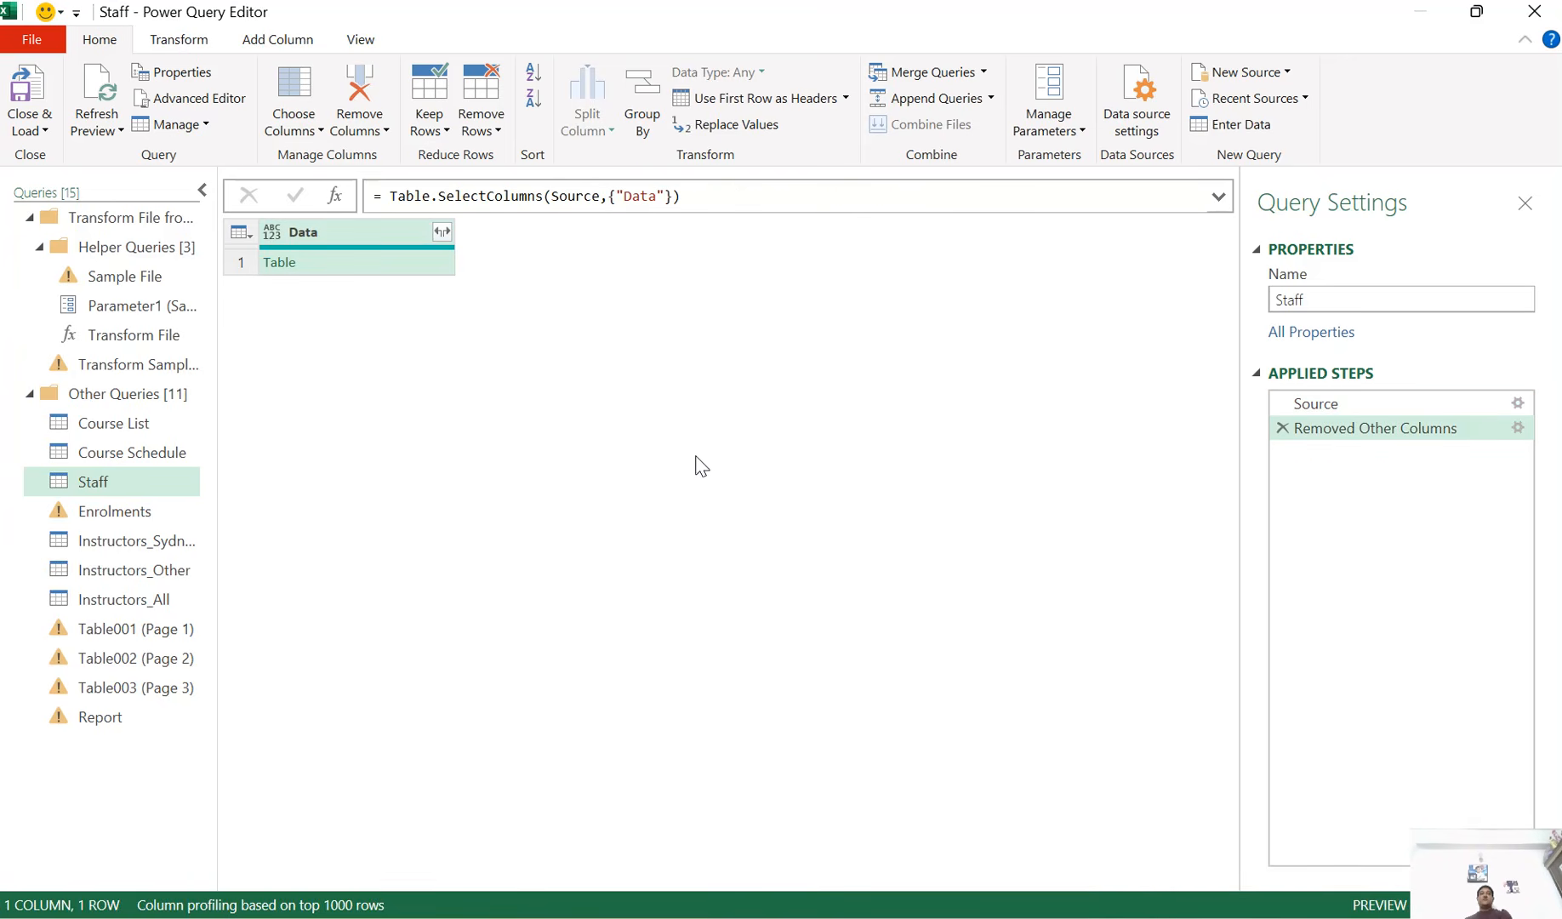
left_click(441, 231)
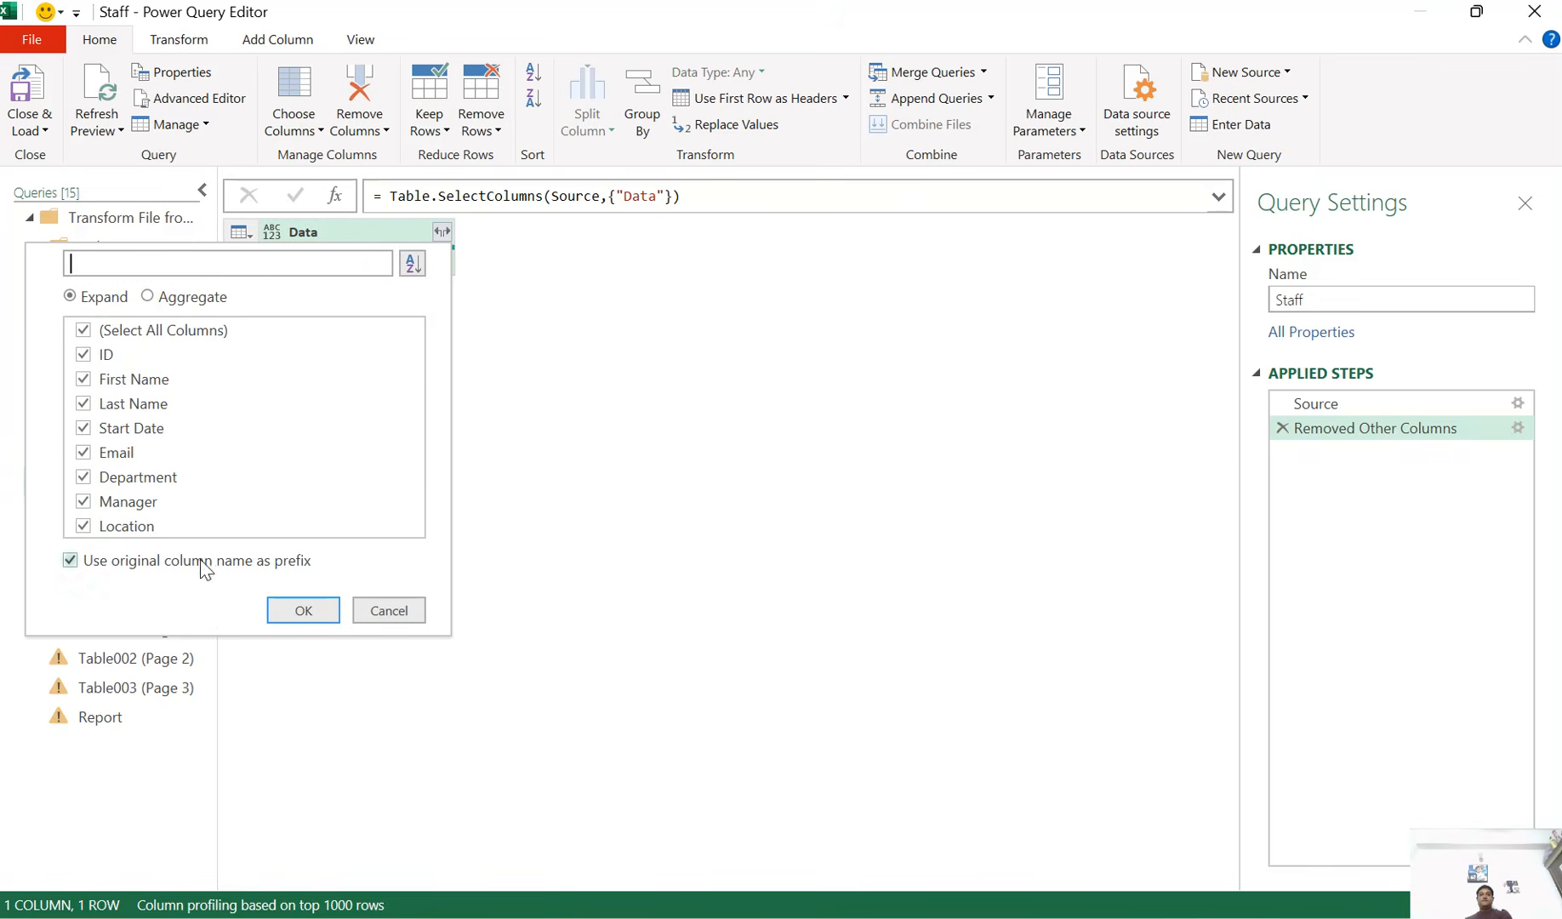
left_click(110, 567)
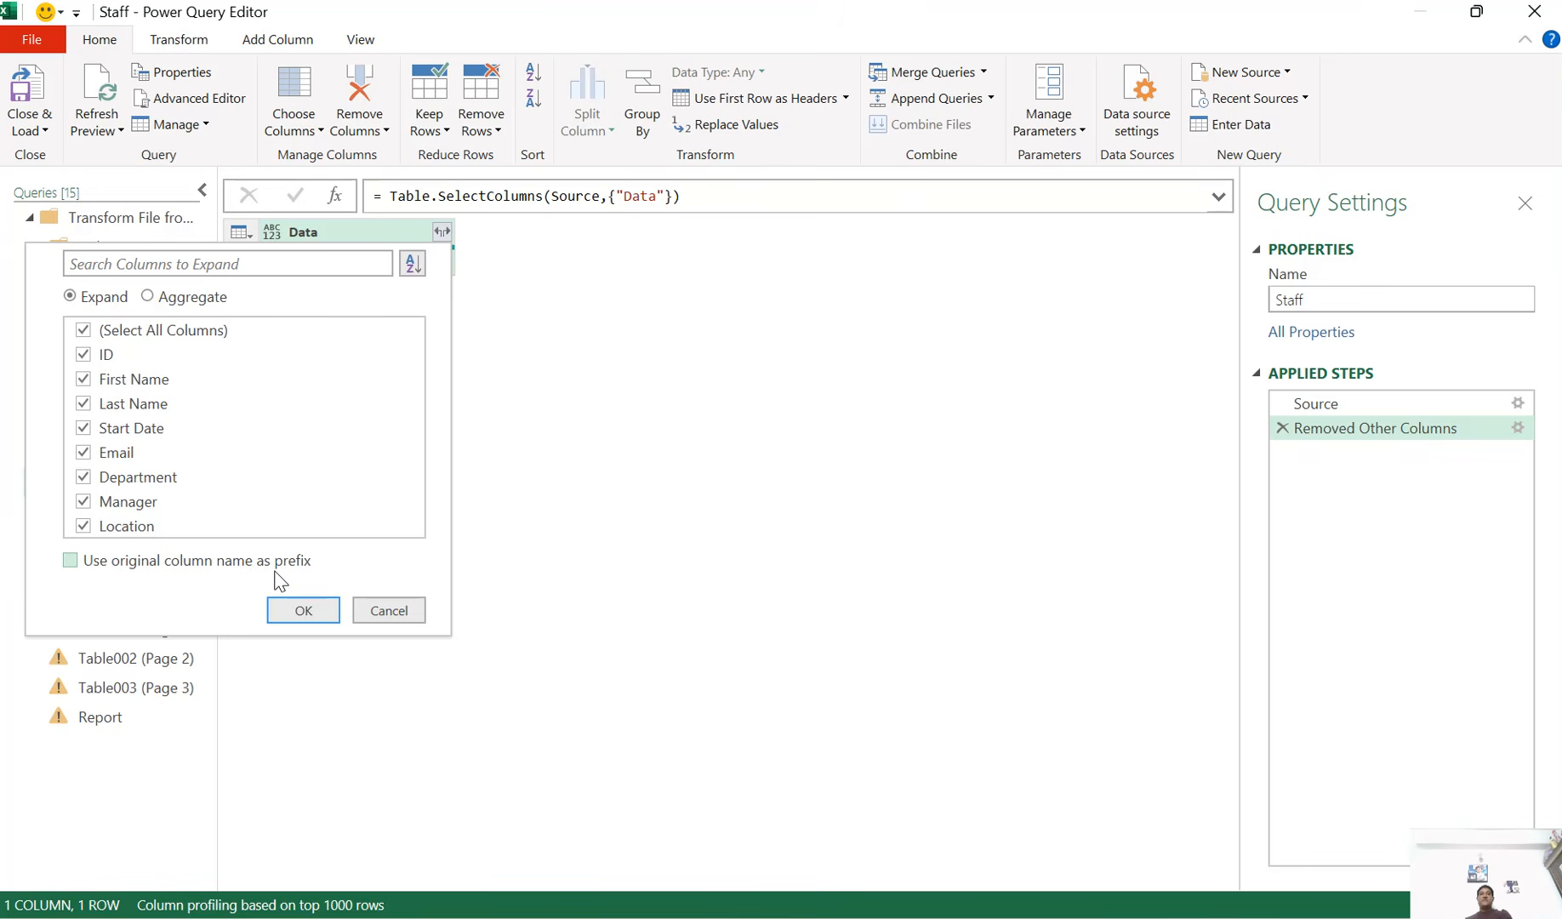
left_click(293, 617)
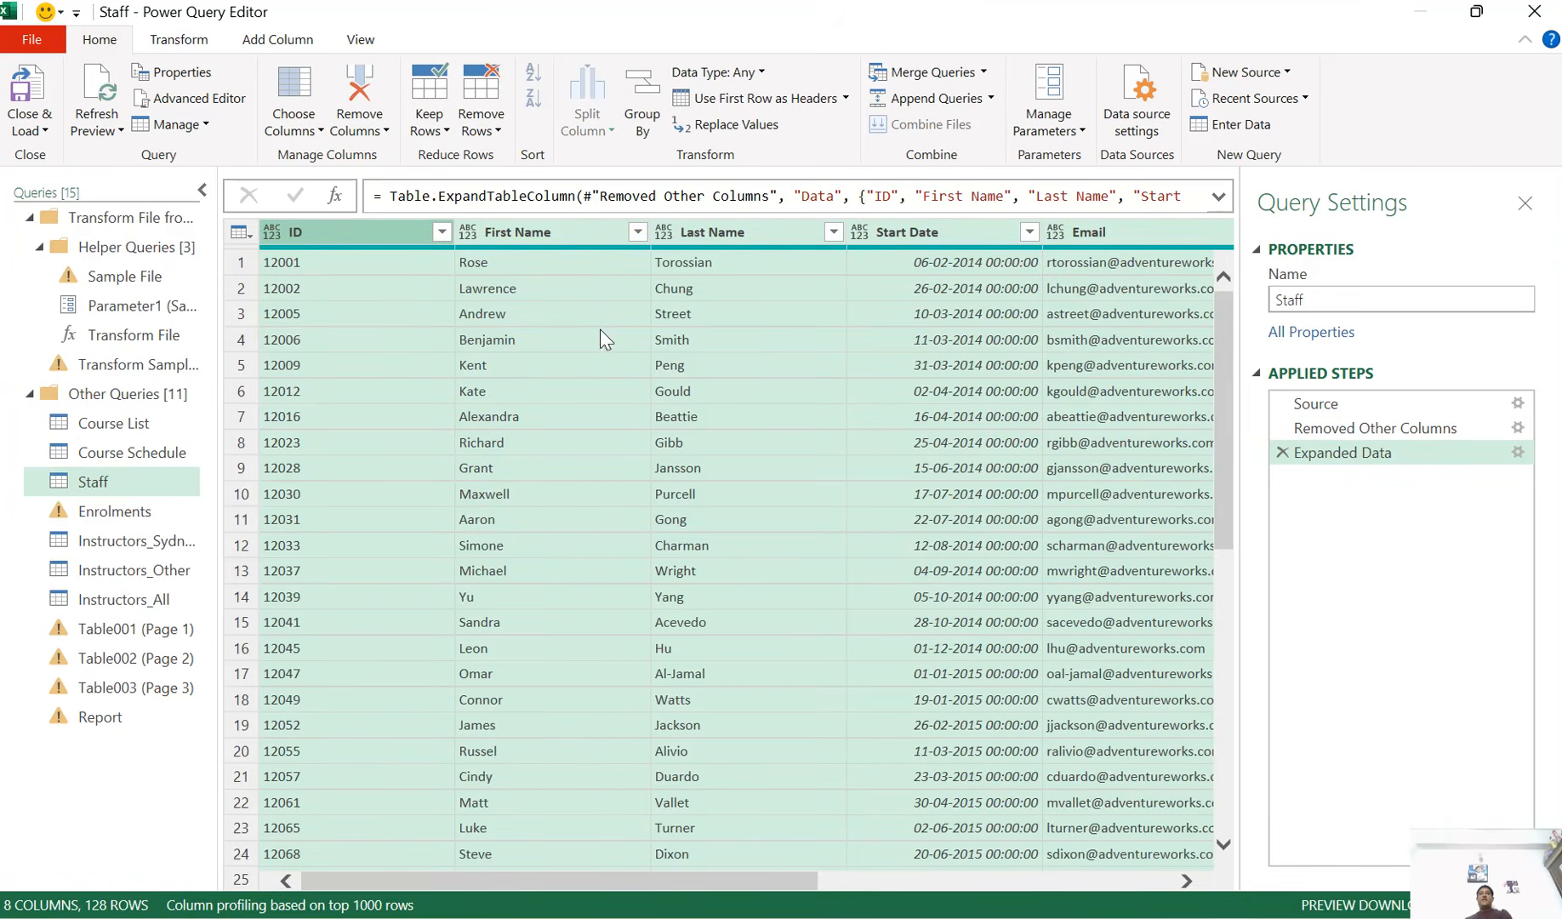
Merge the First Name and Last Name columns with a space separator into a column named Staff Name
left_click(581, 239)
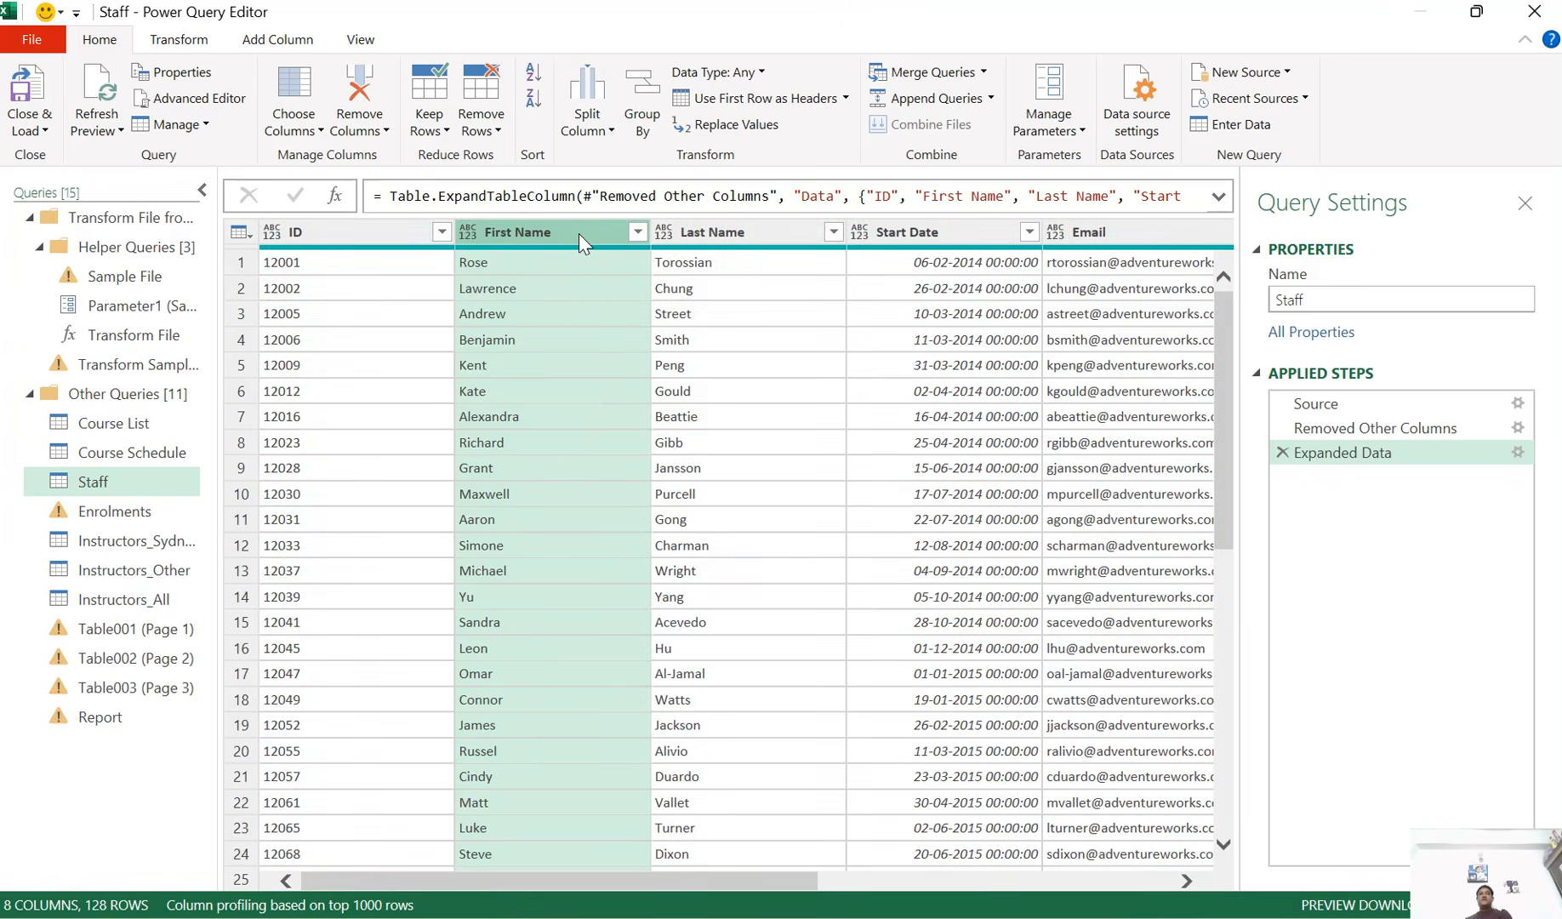
left_click(740, 232, "ctrl")
right_click(740, 230)
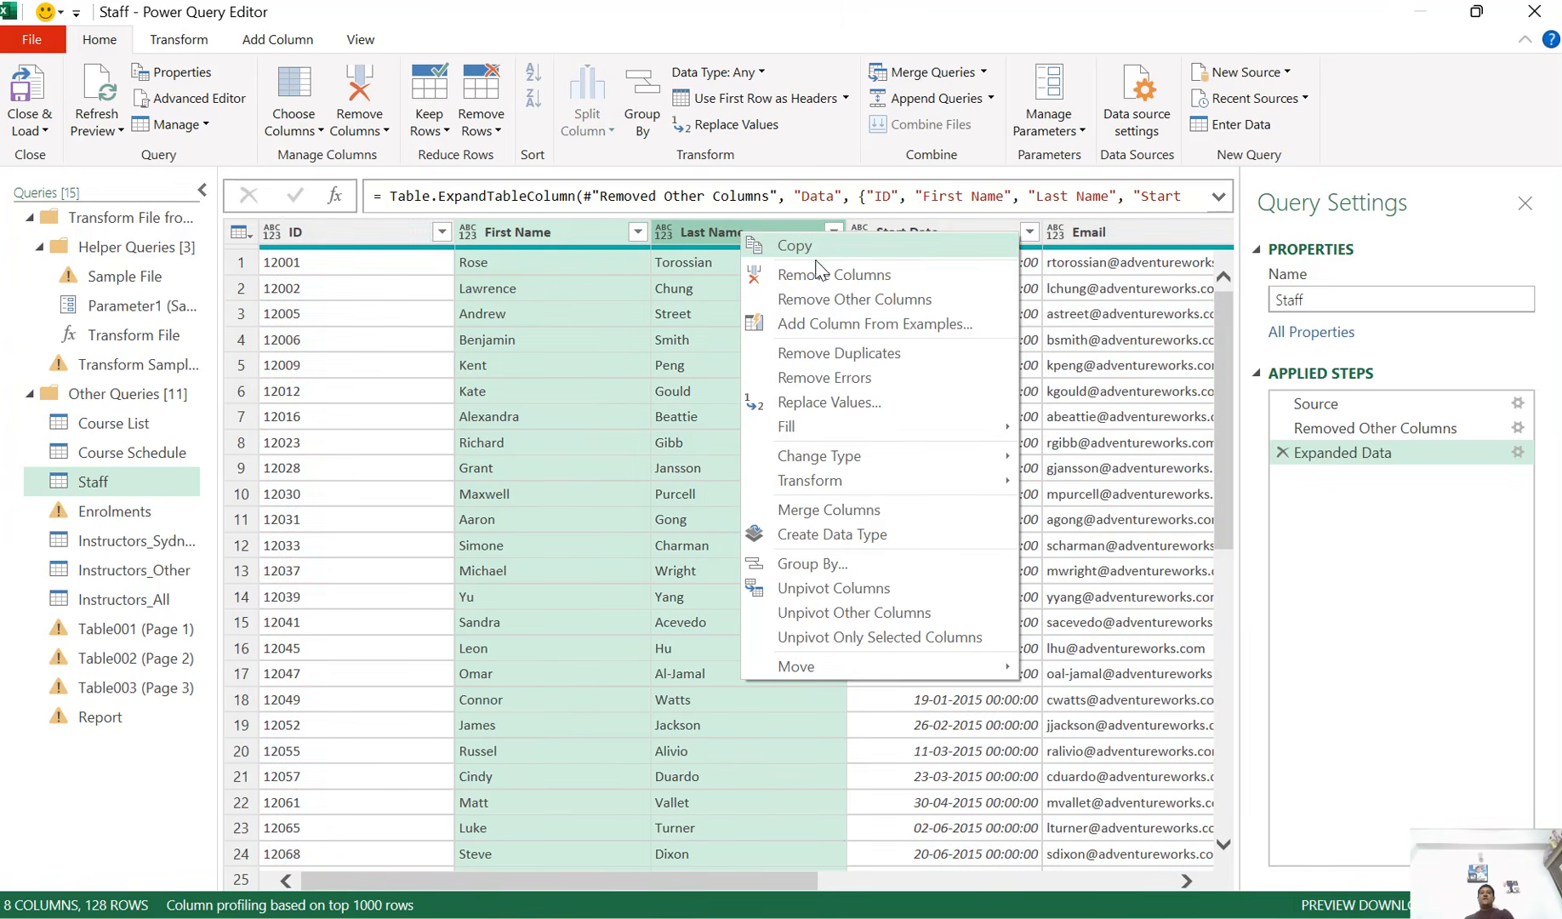
left_click(836, 512)
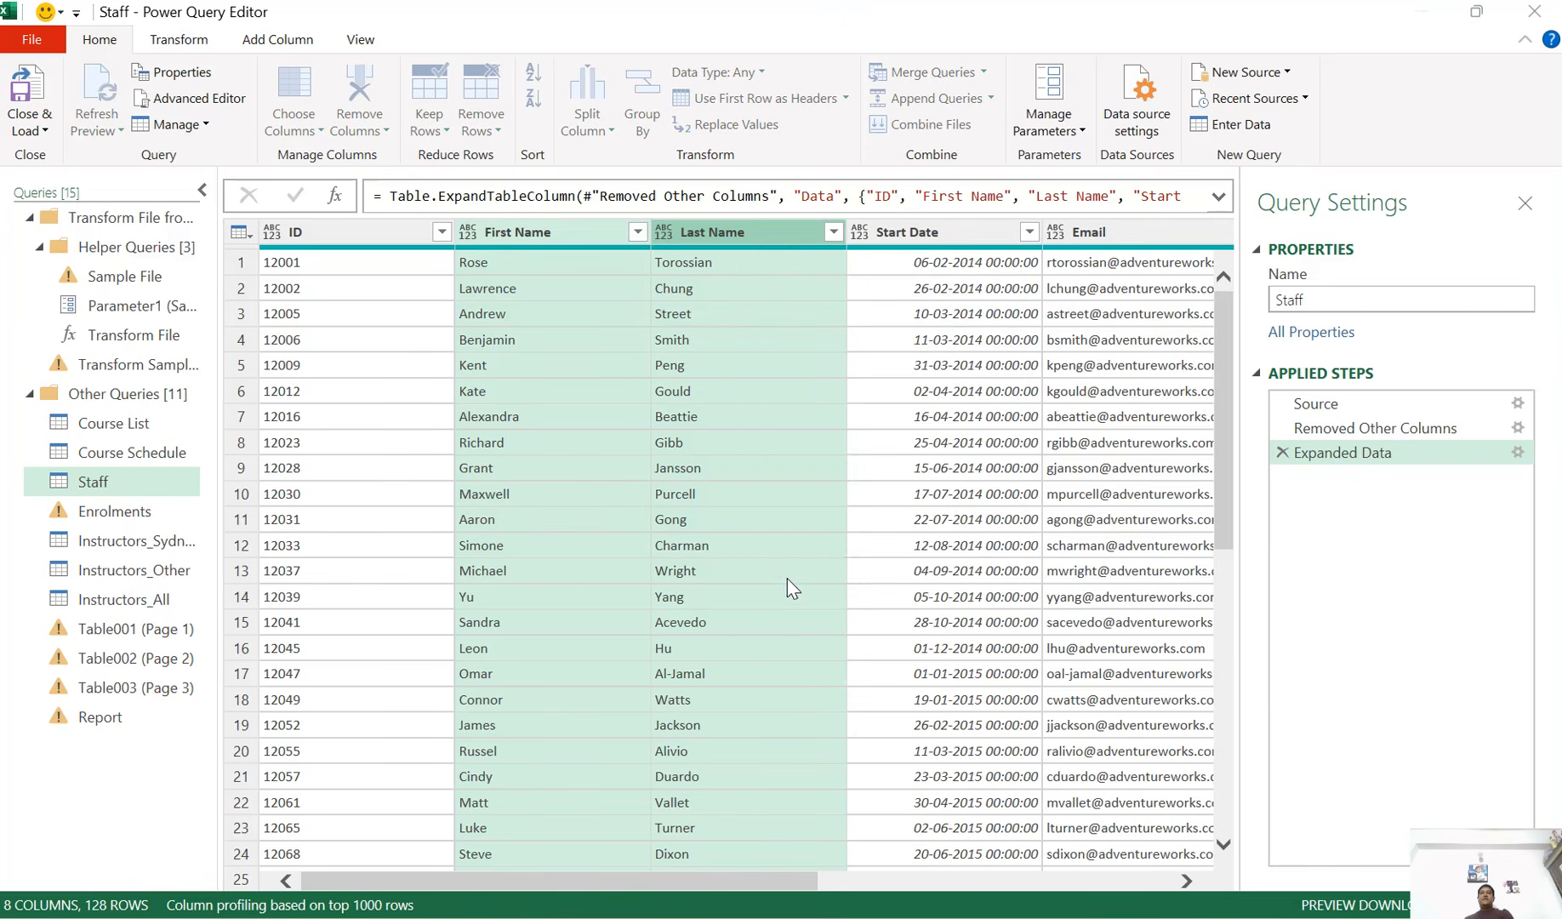
left_click(574, 445)
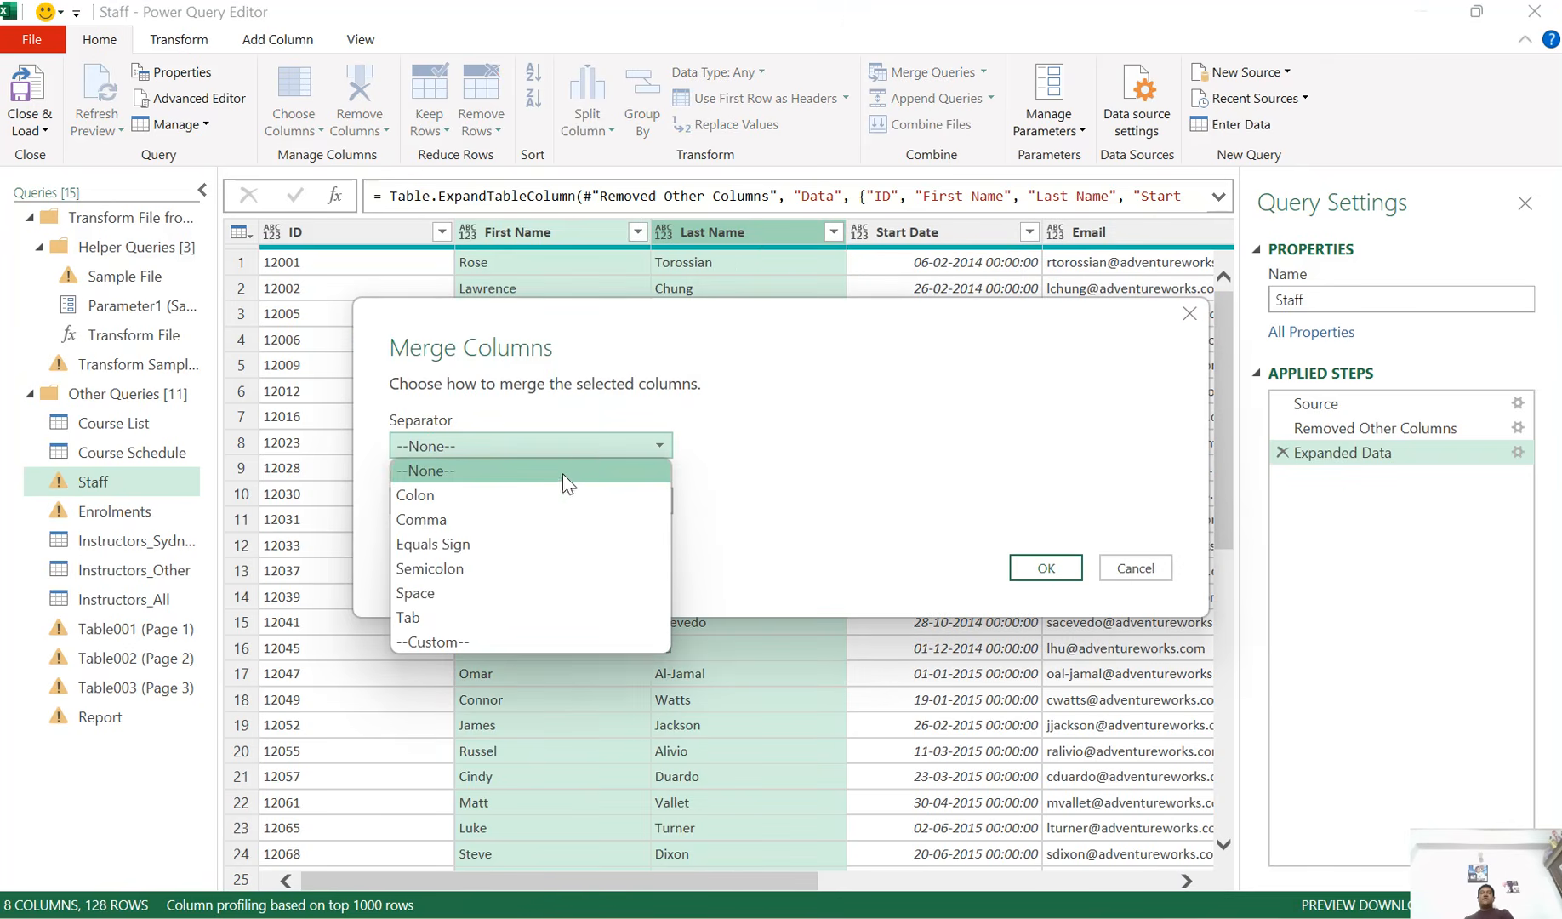
left_click(514, 605)
key("Tab")
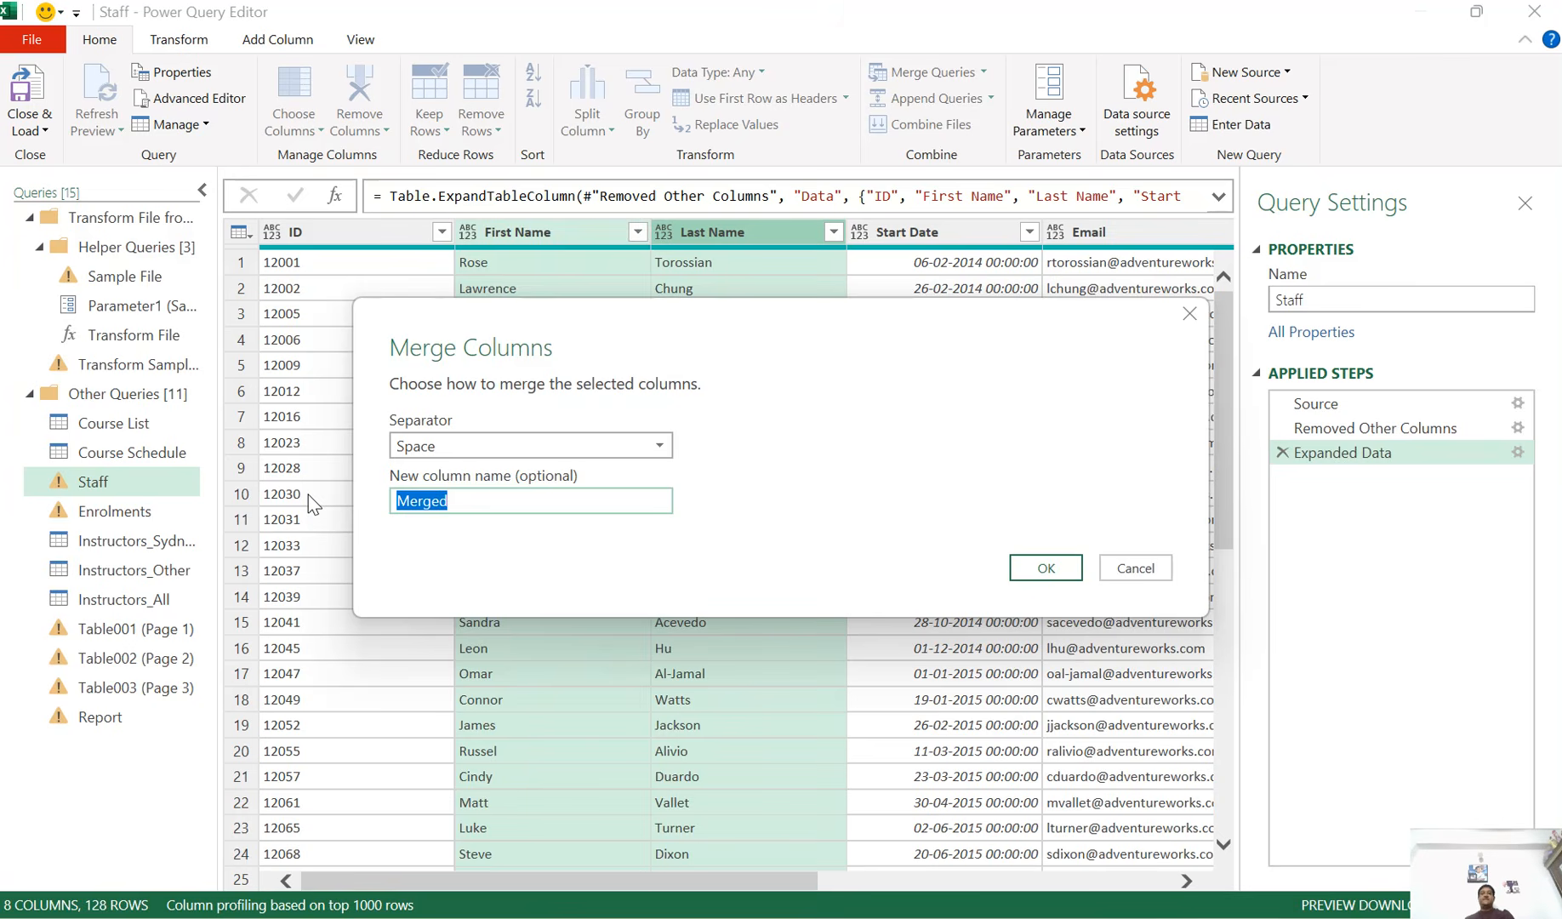
type("Sta")
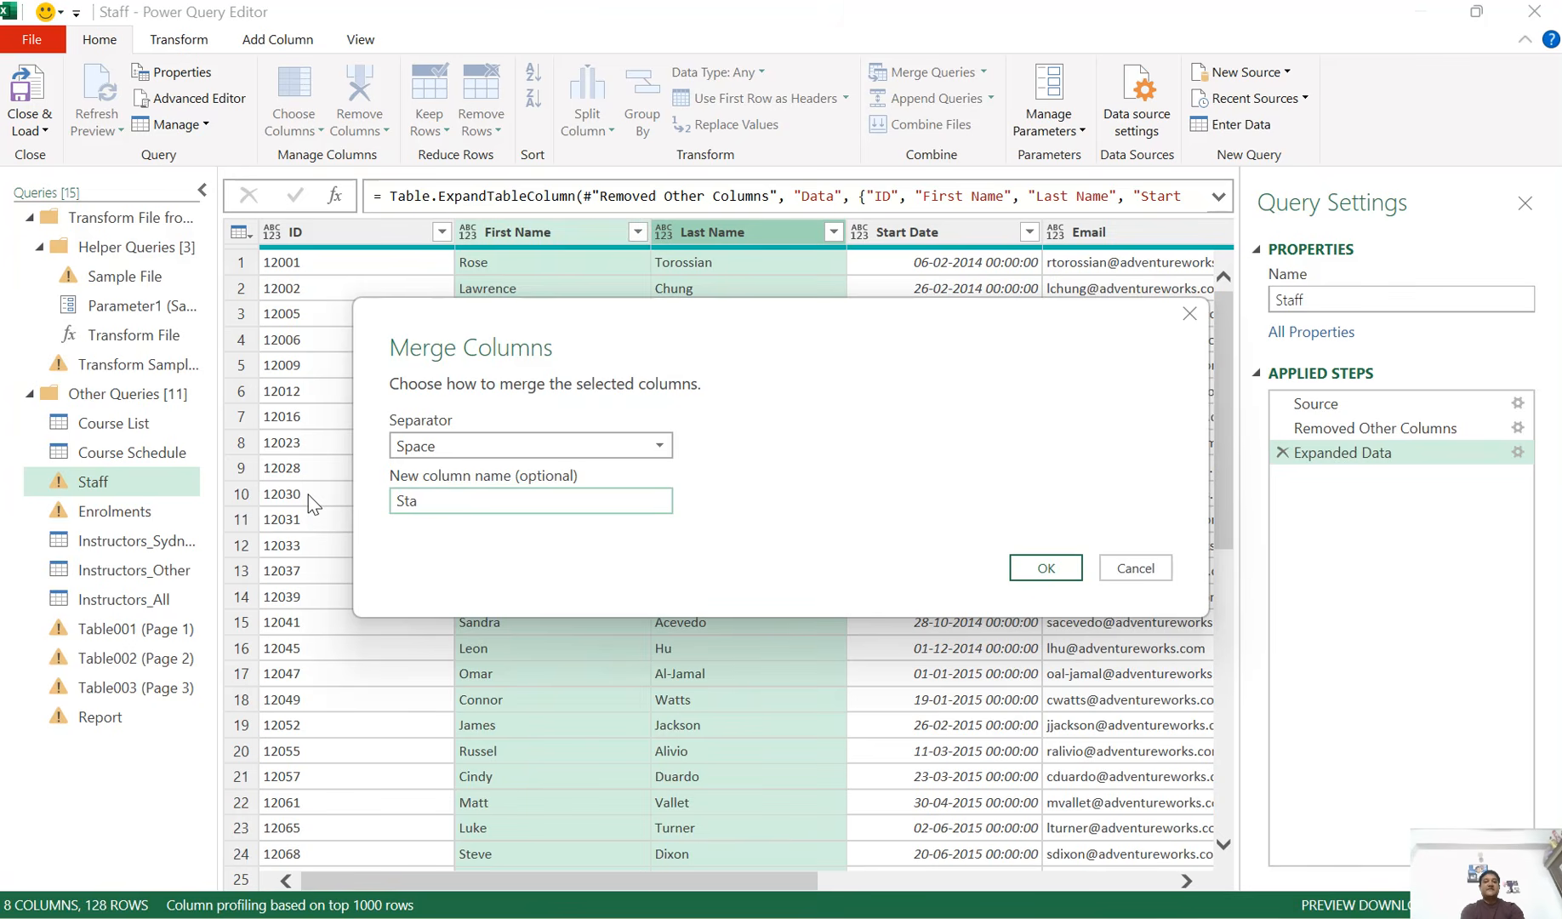
type("ff Name")
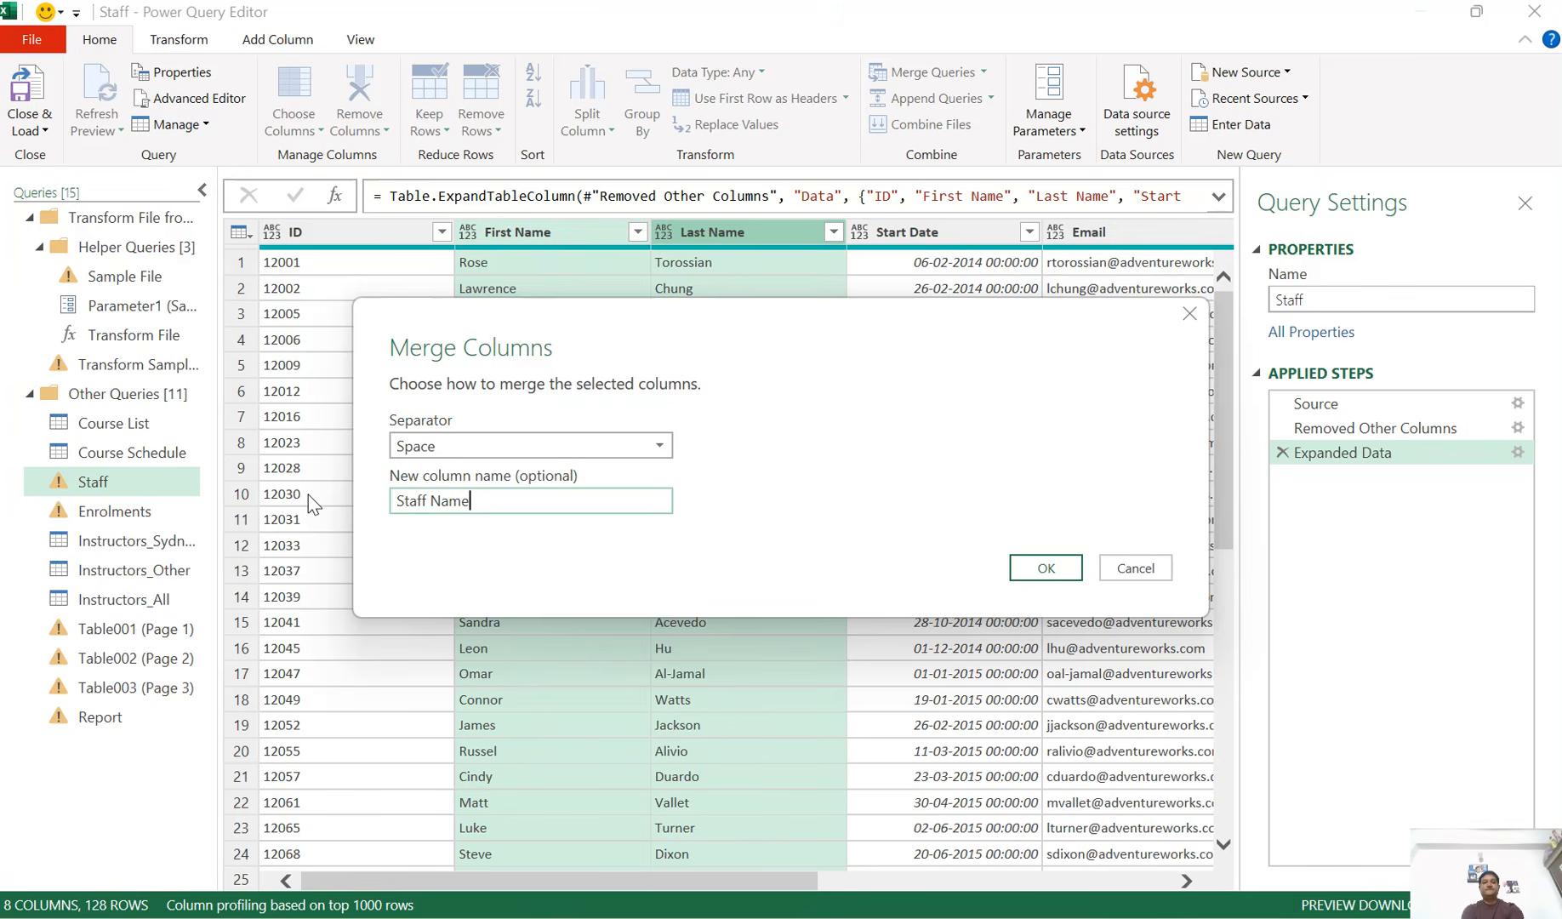
key("Return")
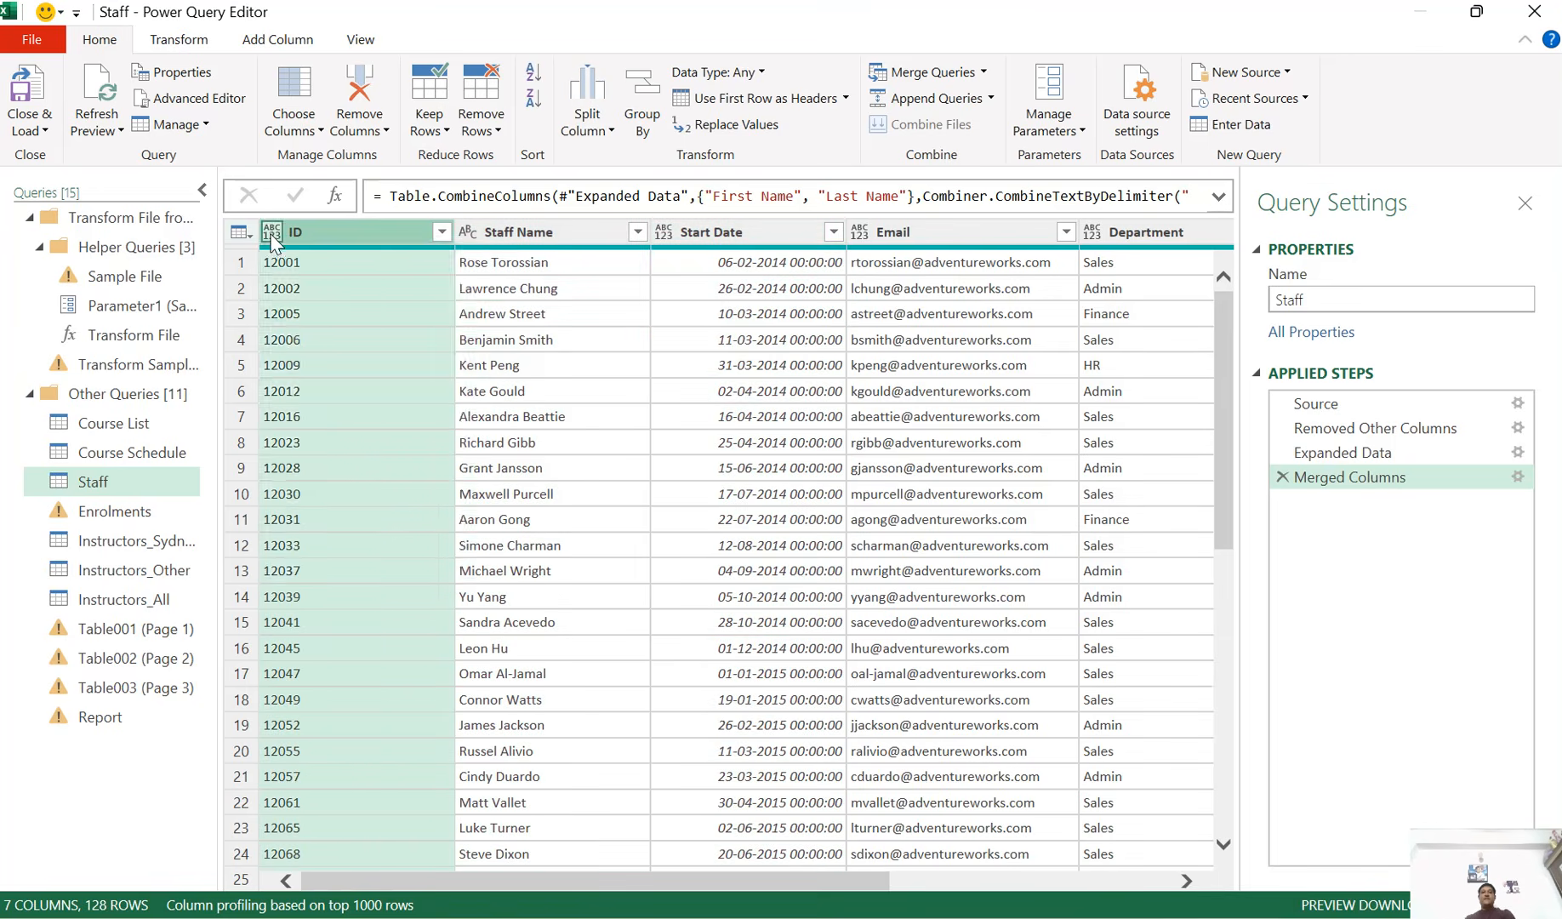
Set the data types of the Staff query's ID and Email columns to Text and Start Date to Date
left_click(272, 232)
left_click(308, 486)
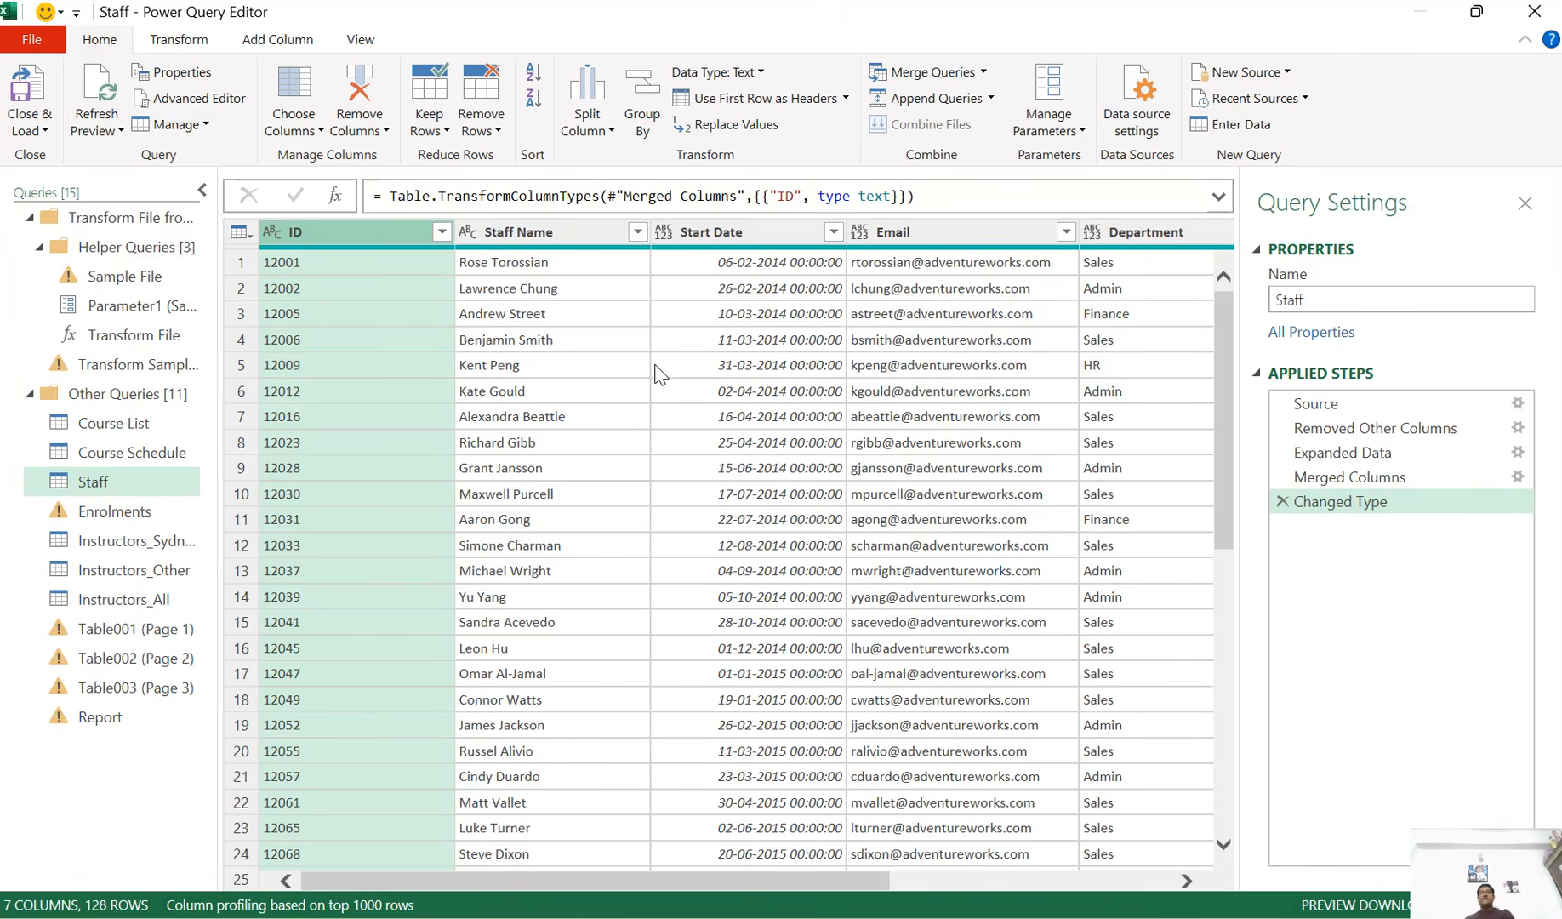
left_click(663, 232)
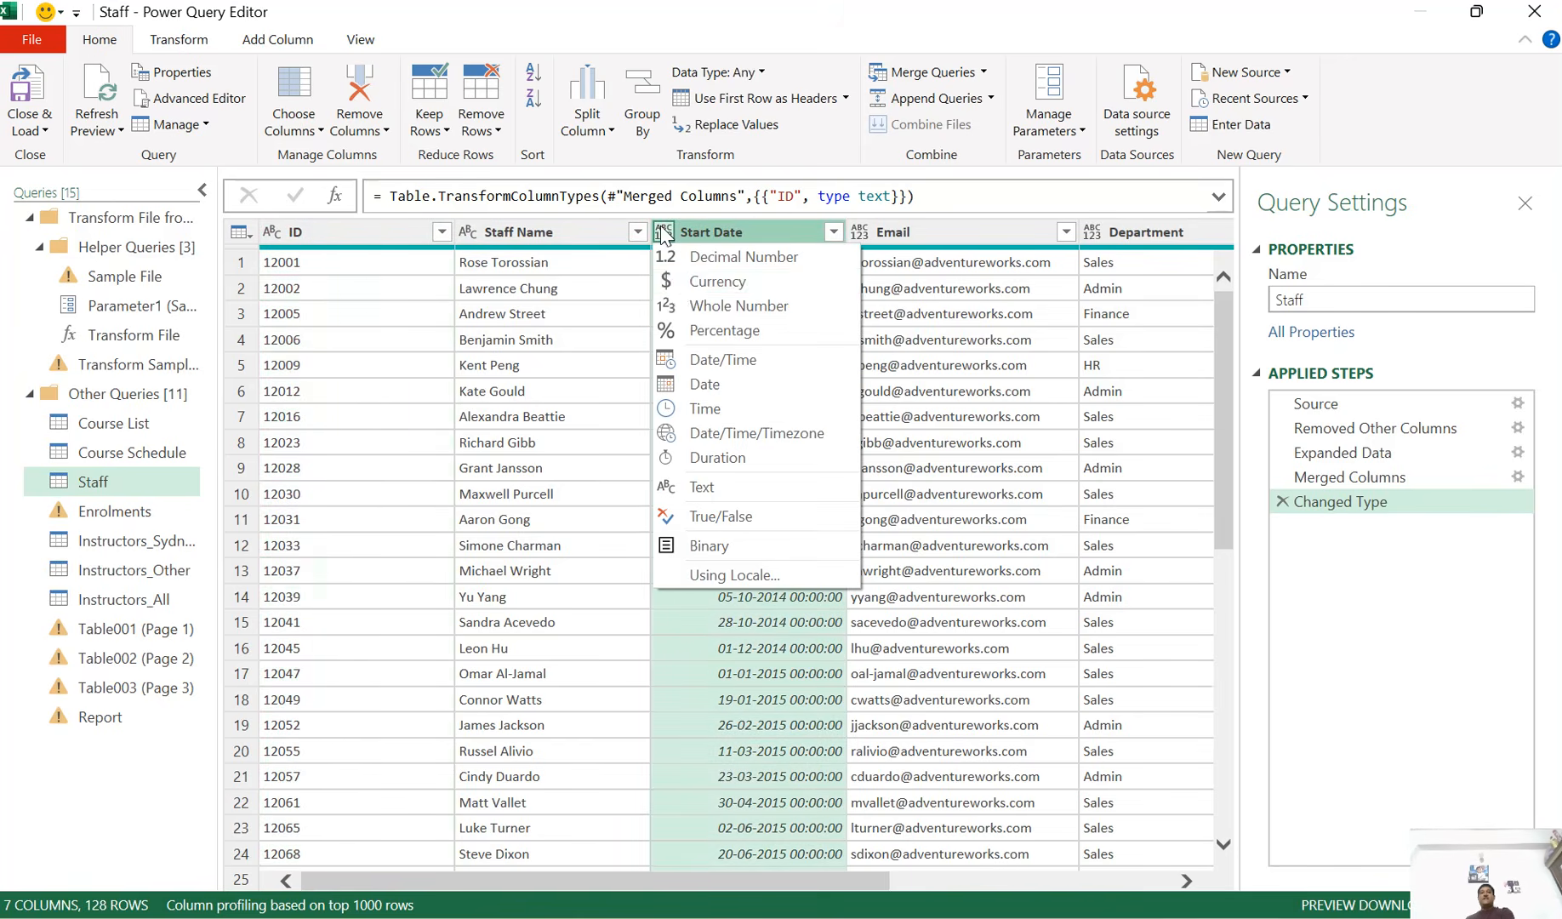
left_click(703, 389)
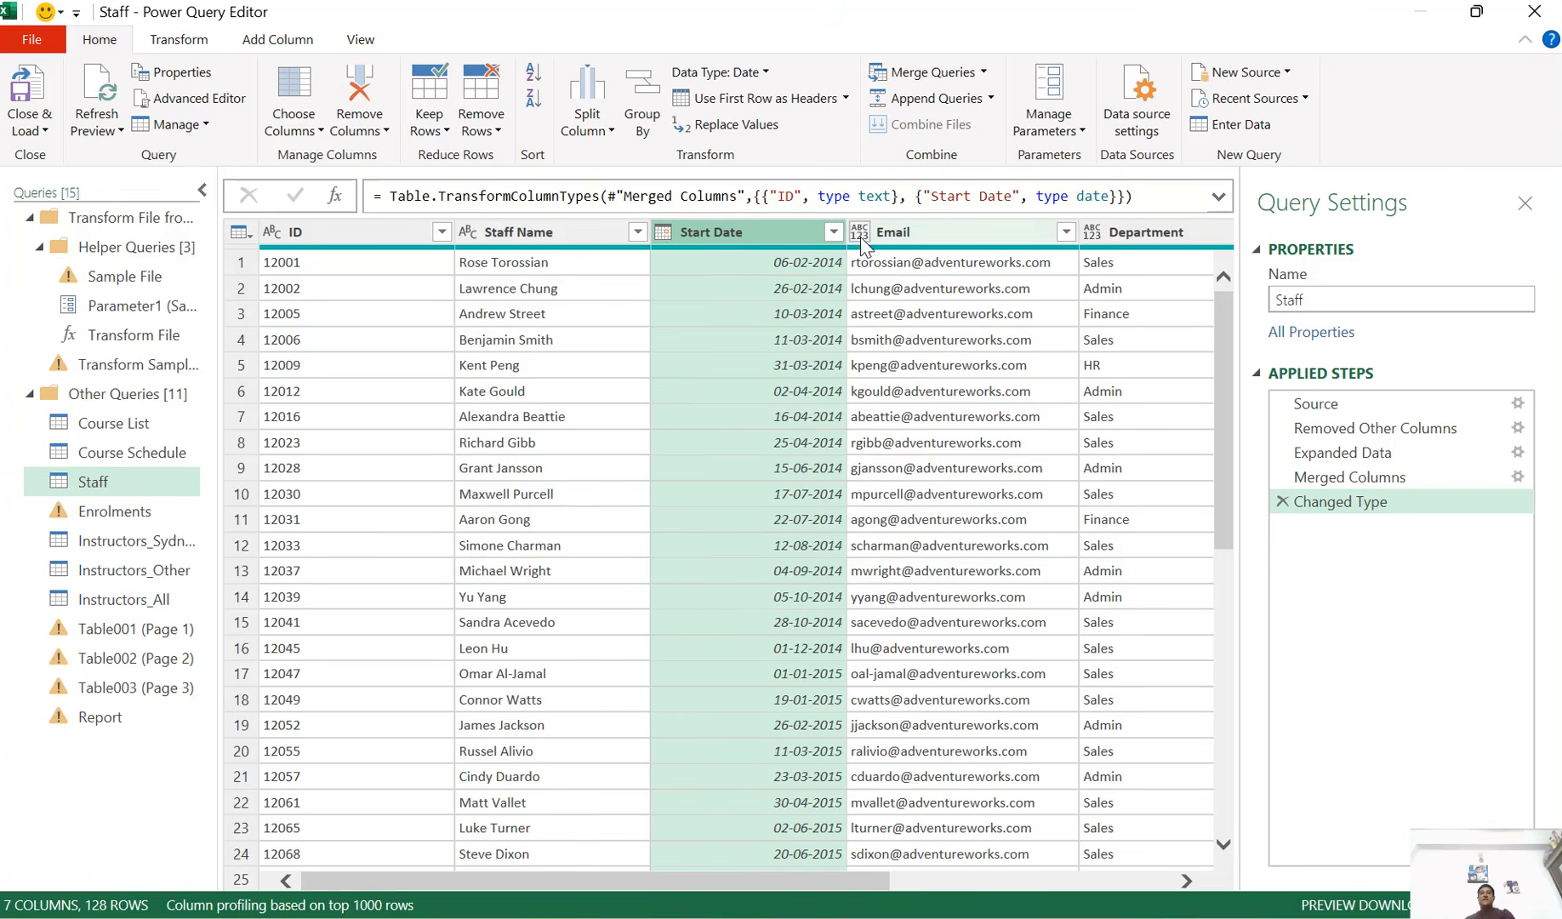
left_click(860, 235)
left_click(888, 486)
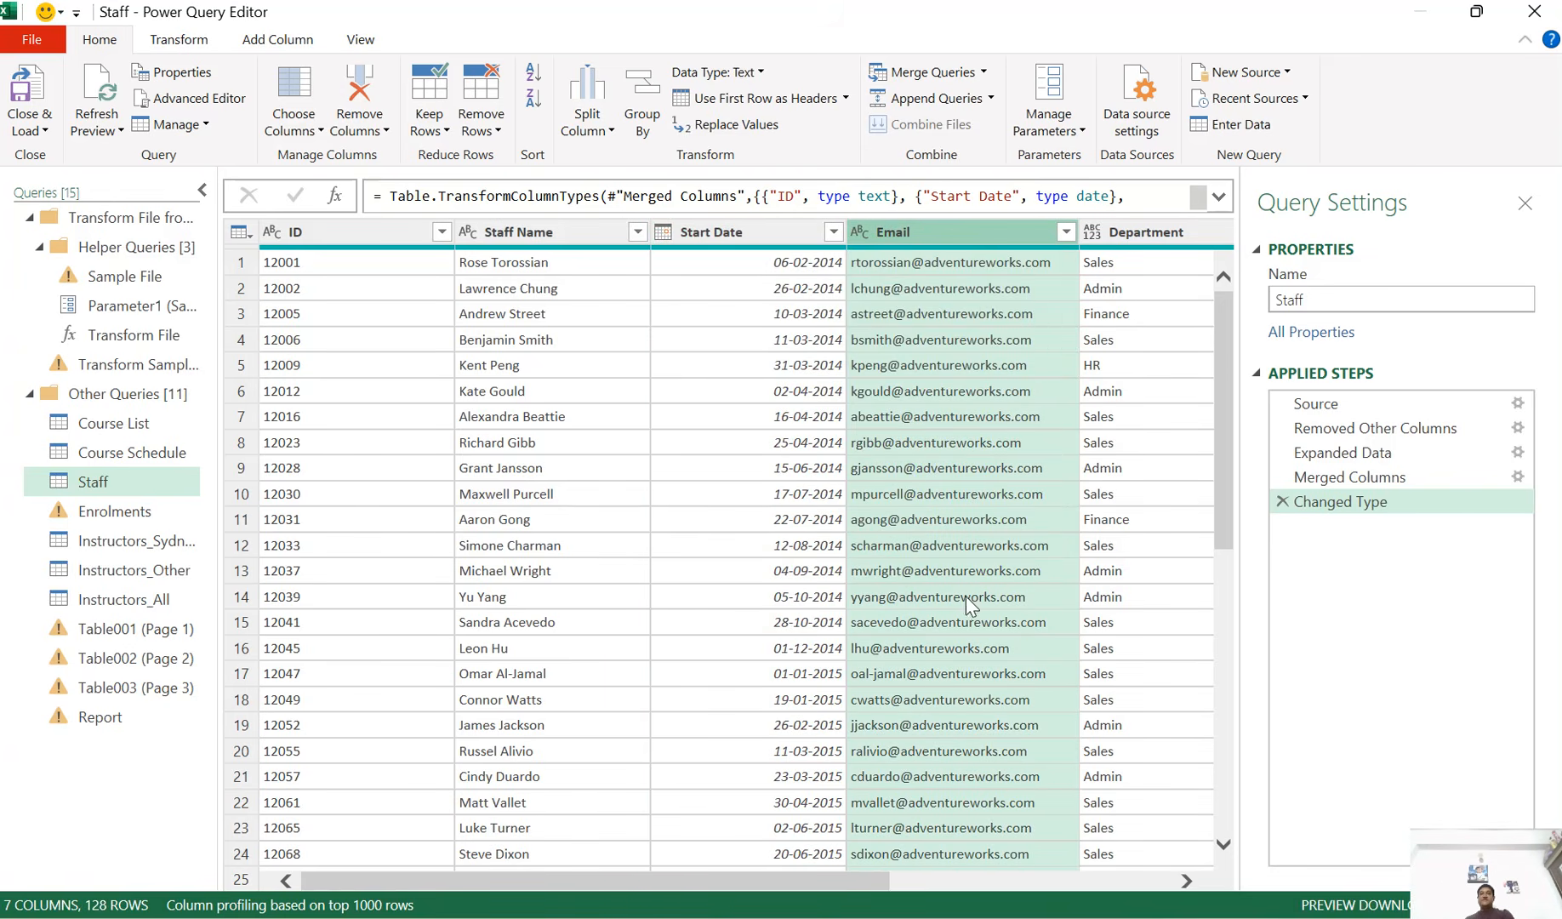
Set the data types of the Department, Manager and Location columns in the Staff query to Text
left_click_drag(886, 880, 1224, 893)
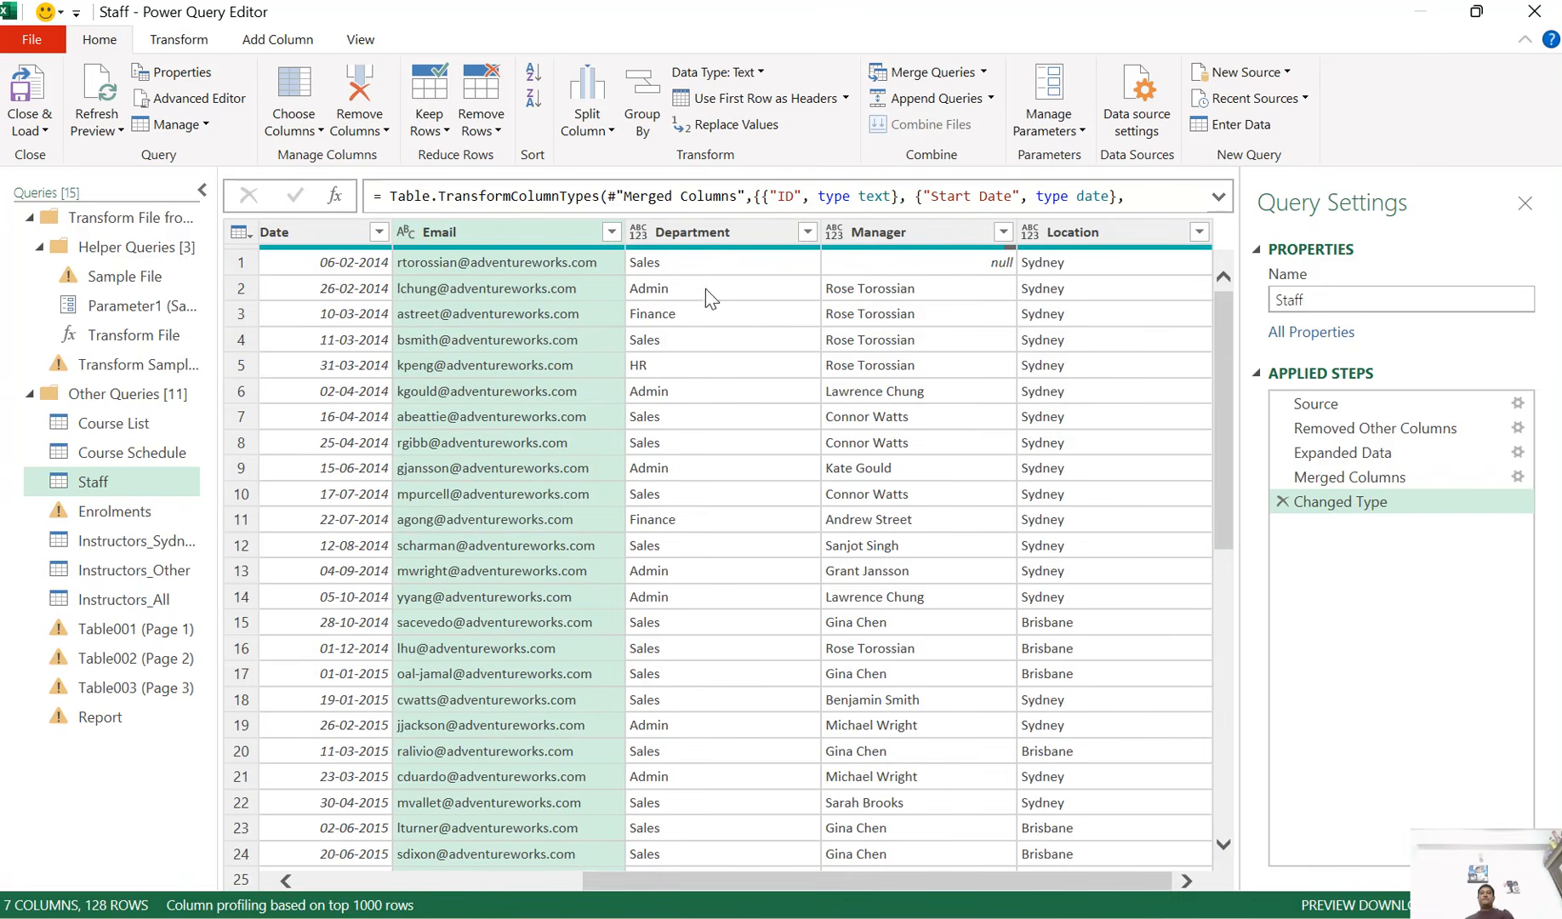
left_click(637, 231)
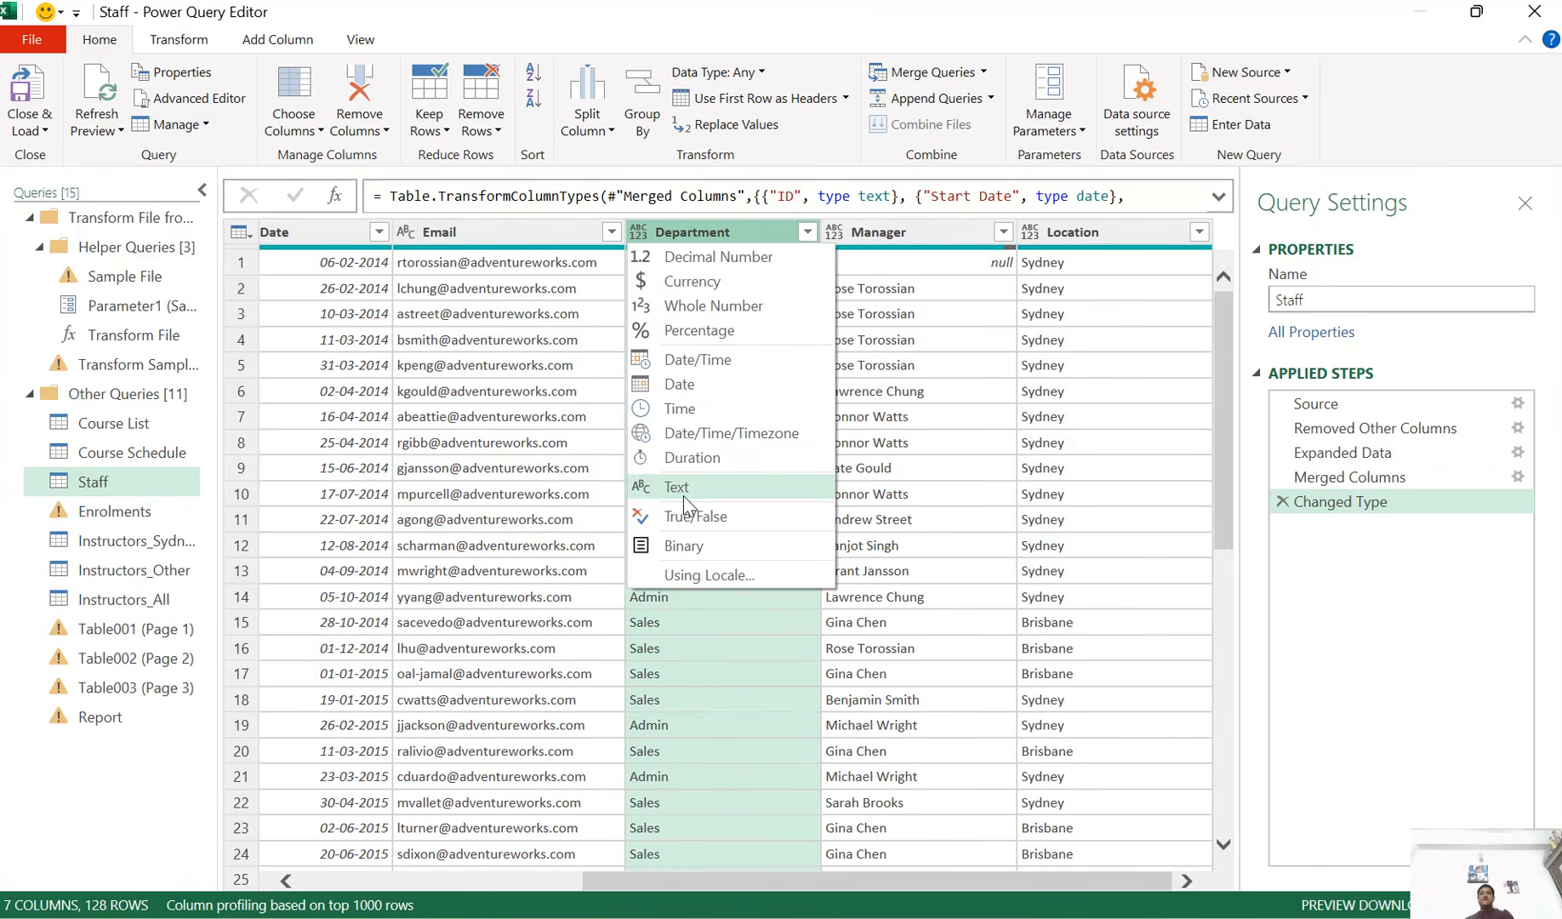
left_click(684, 500)
left_click(854, 232)
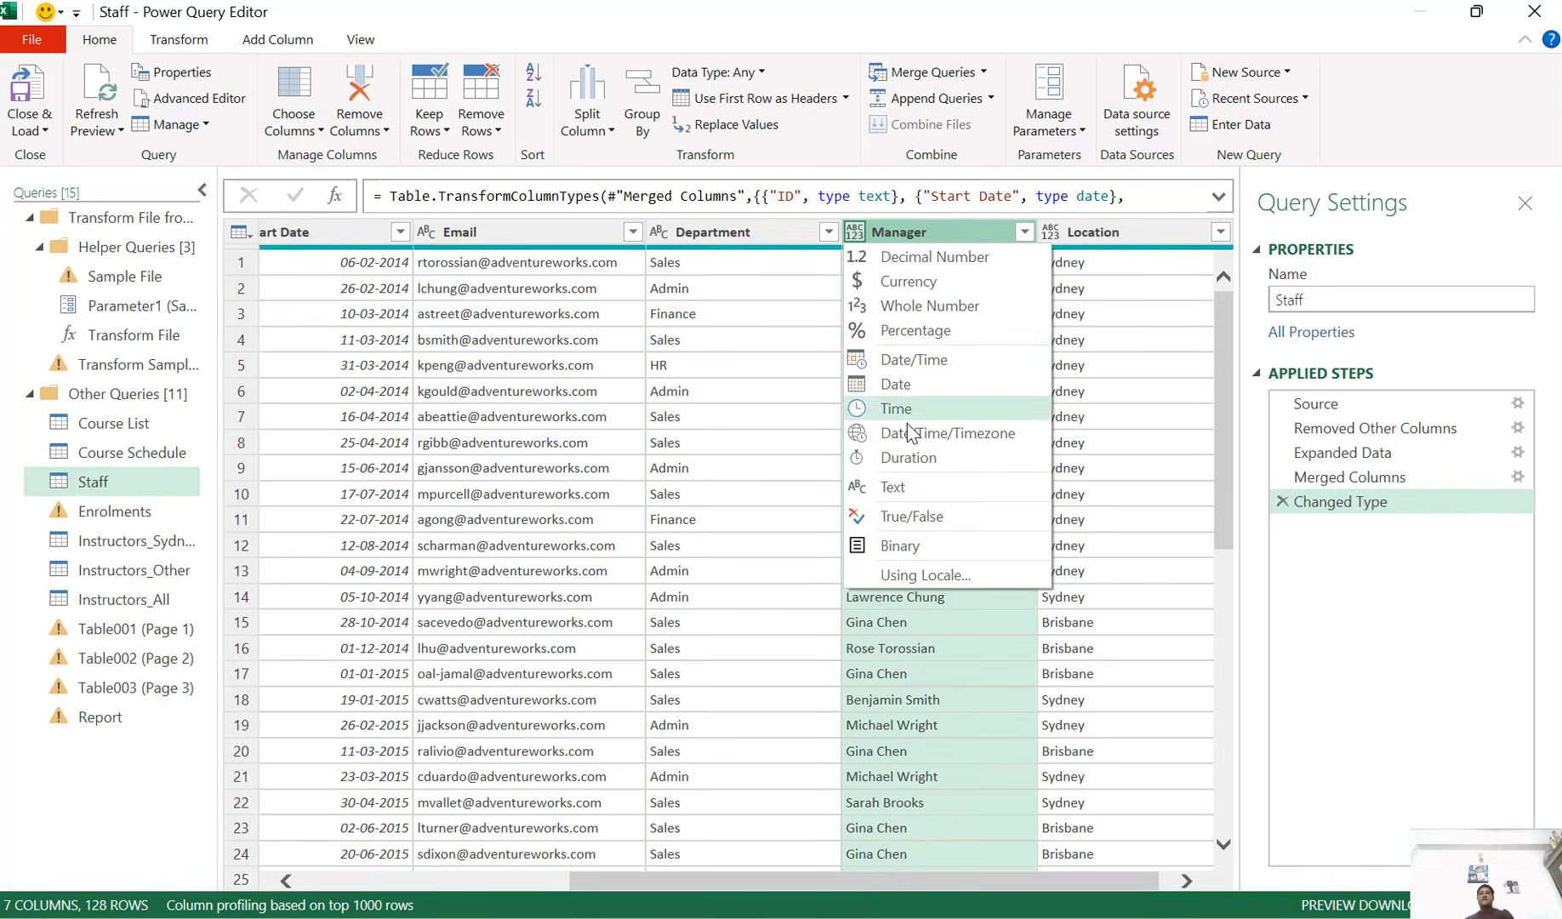
left_click(912, 494)
left_click(1051, 232)
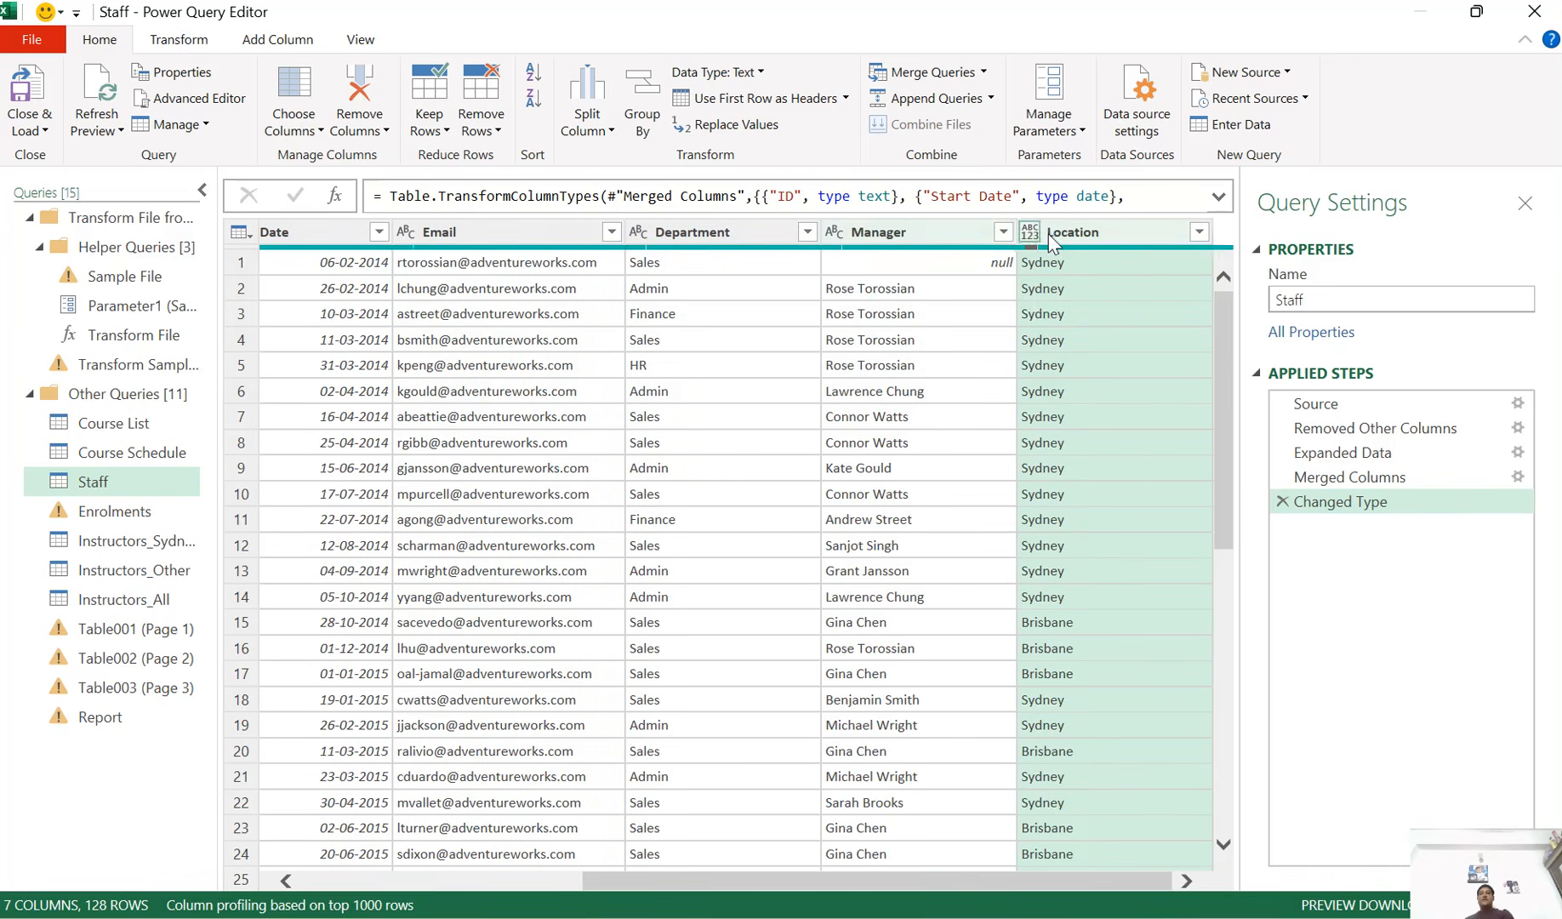
left_click(1030, 231)
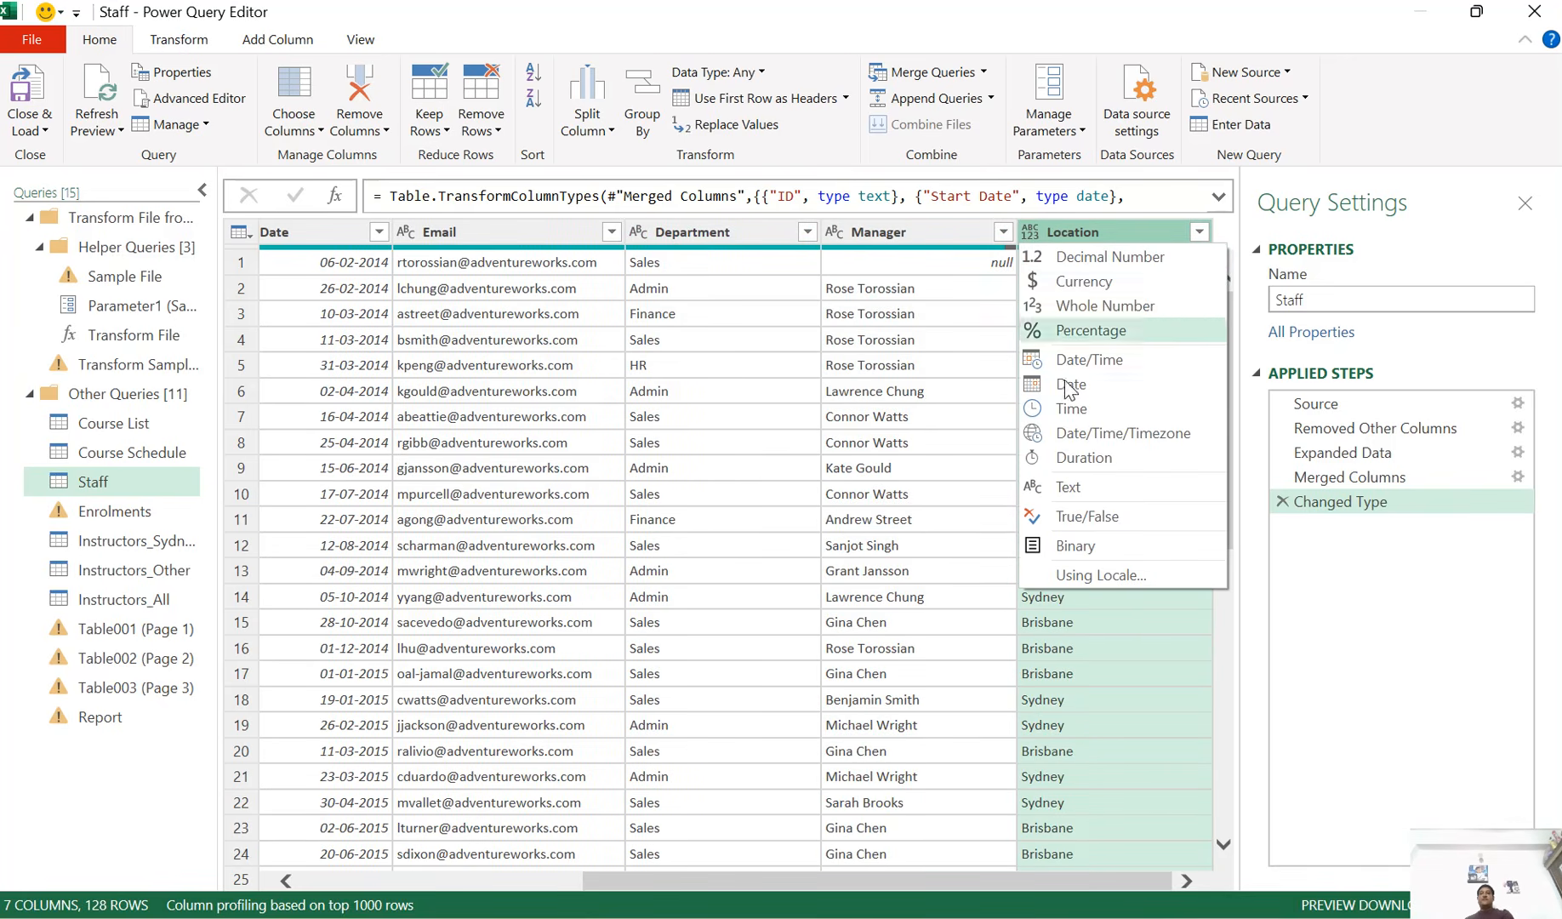
left_click(1082, 492)
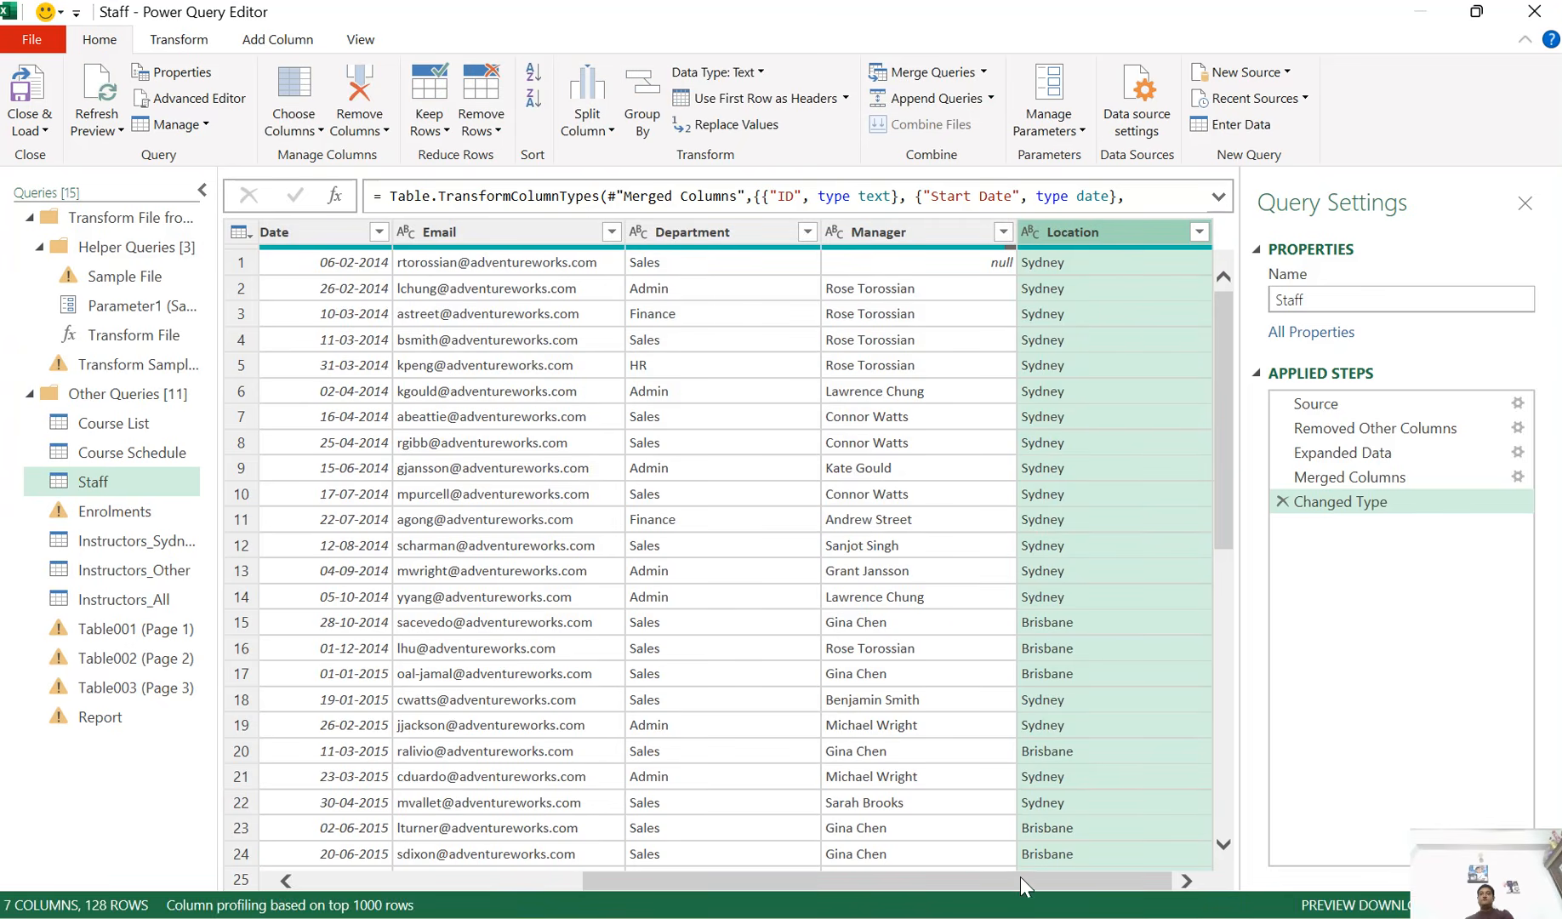
Rename the Staff query as Staff List
left_click(1314, 300)
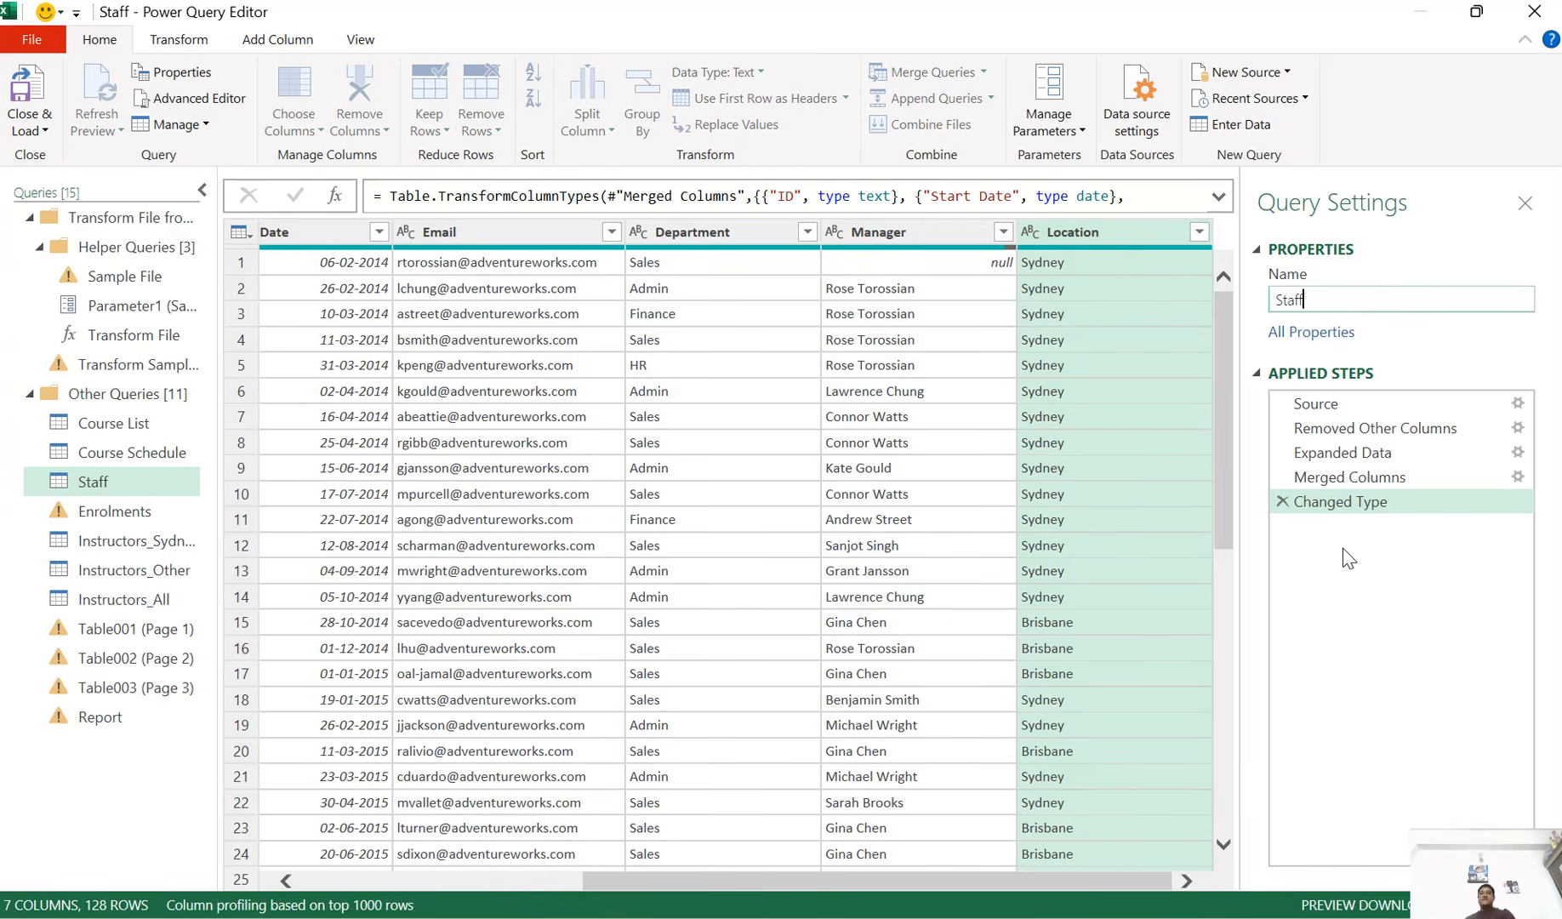
type("List")
key("Return")
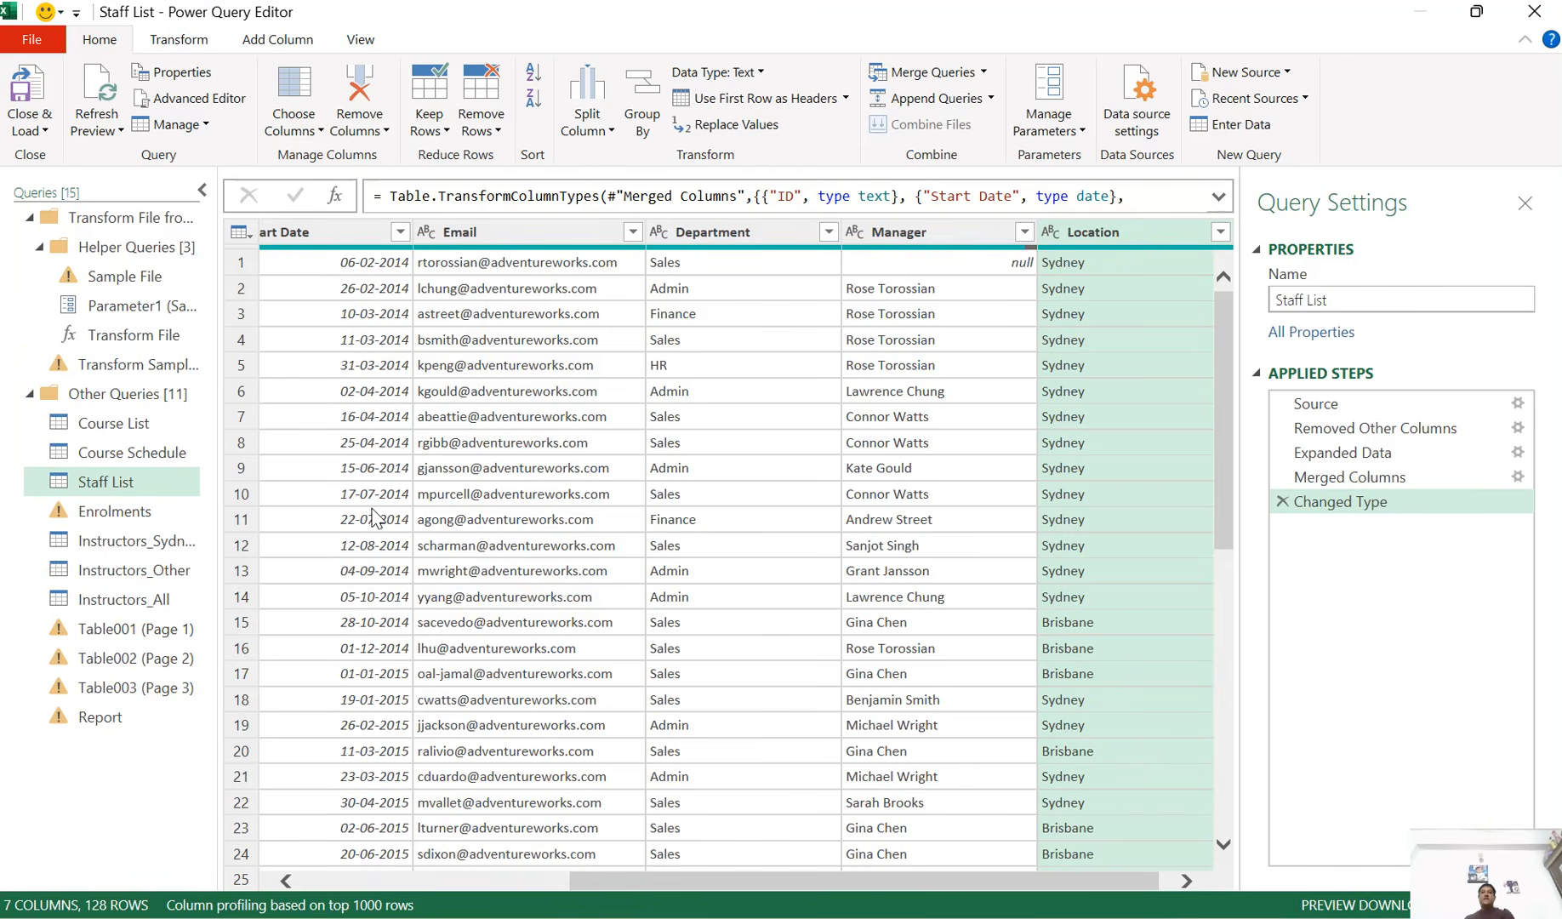
Remove all applied steps of the Enrolments query from Removed Columns back to Filtered Hidden Files1, keeping only Source
left_click(114, 516)
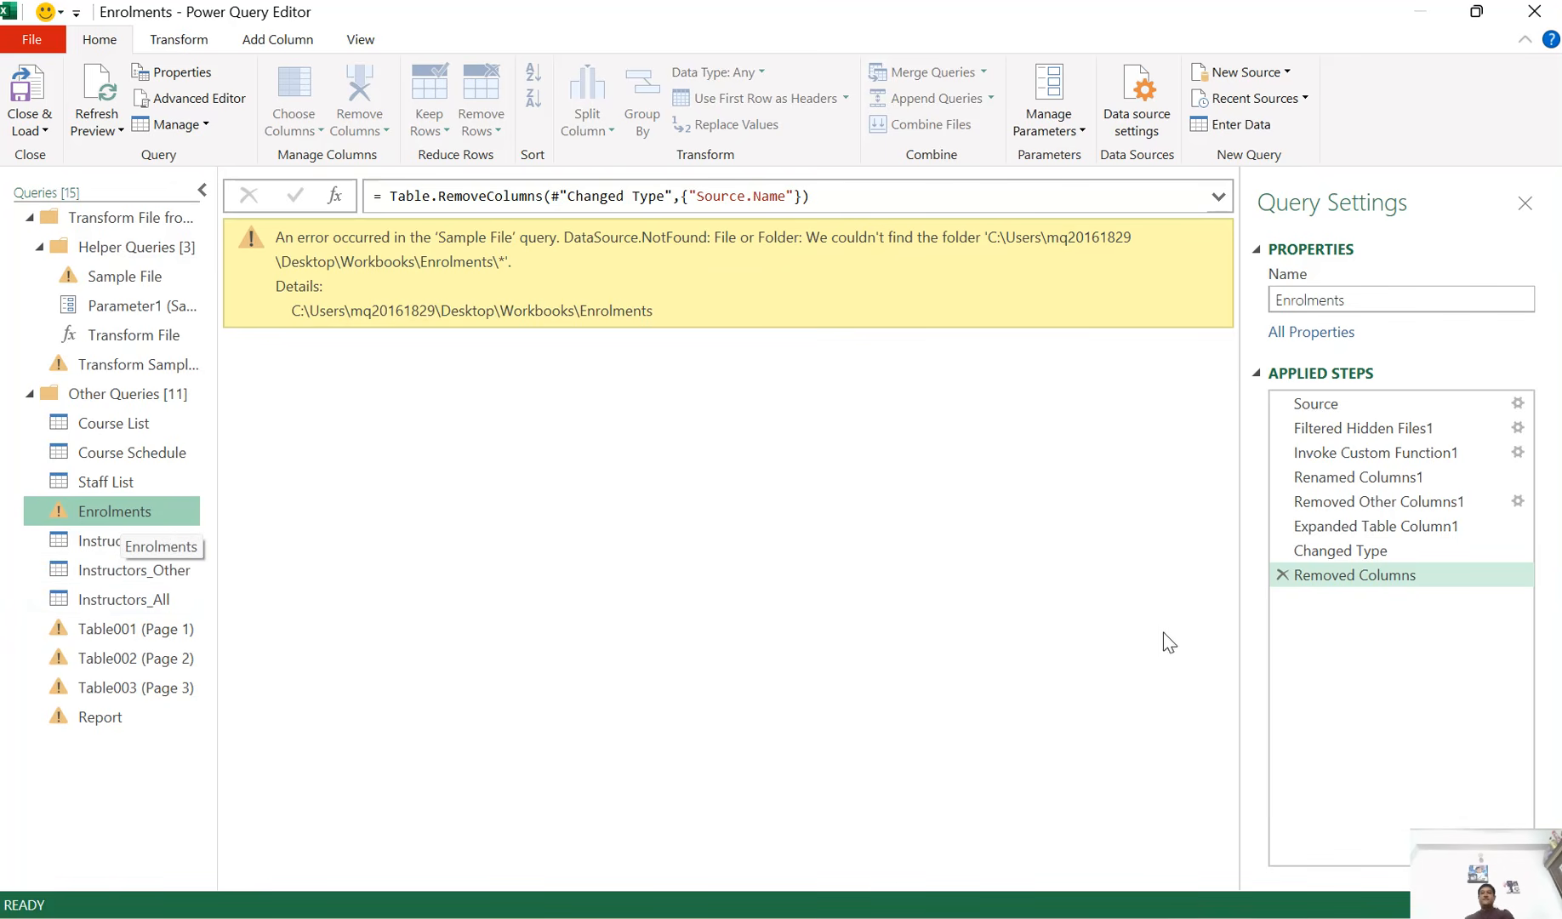
left_click(1282, 574)
left_click(1281, 550)
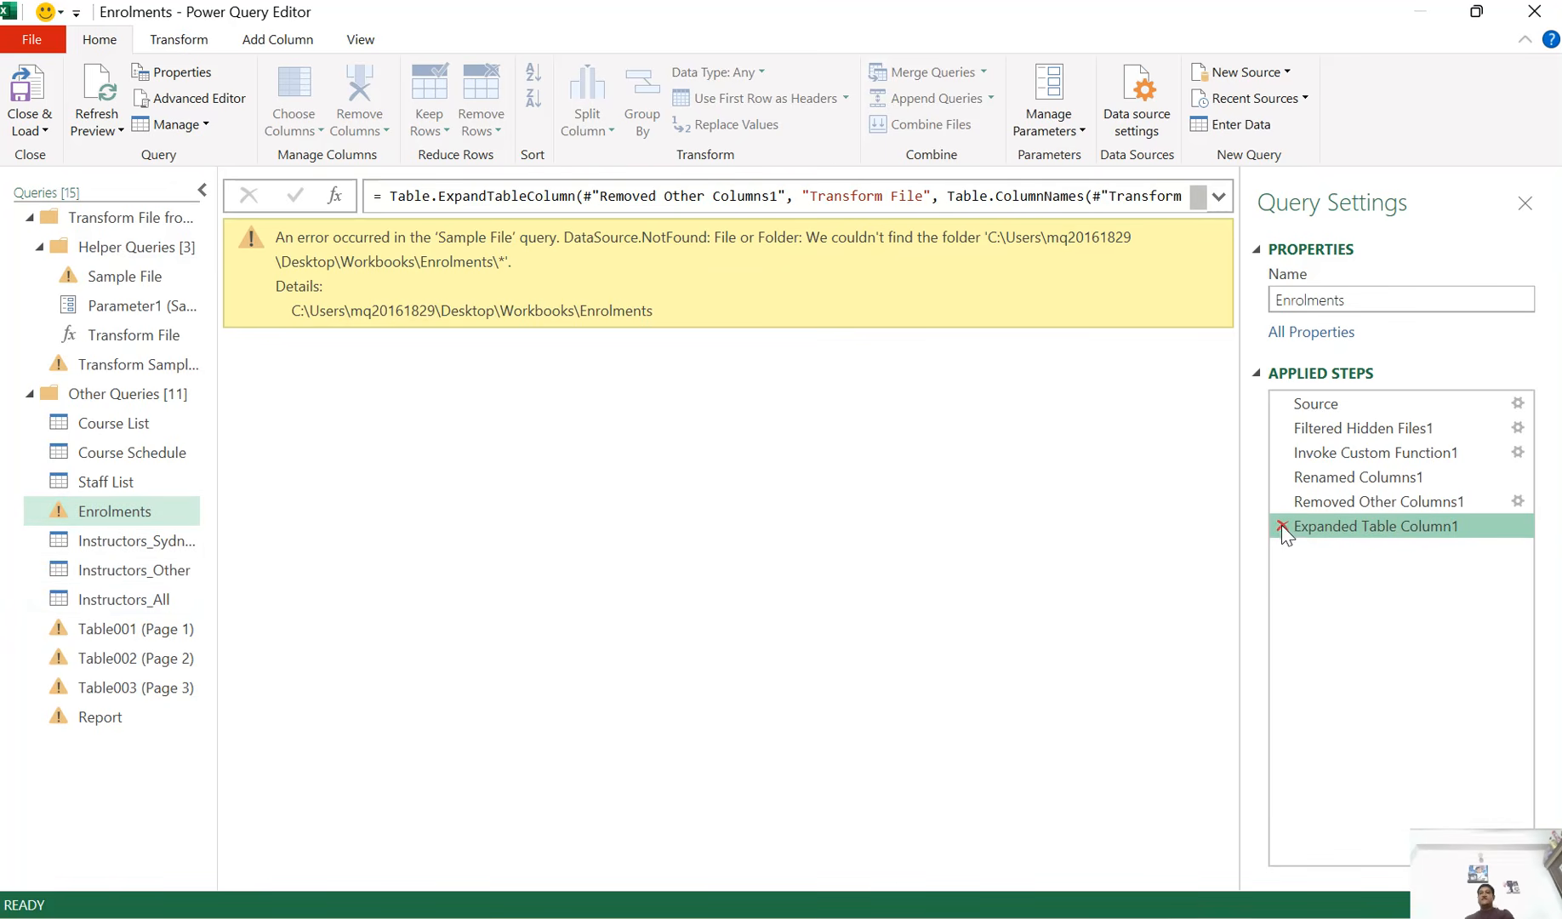
left_click(1282, 526)
left_click(1281, 501)
left_click(1282, 476)
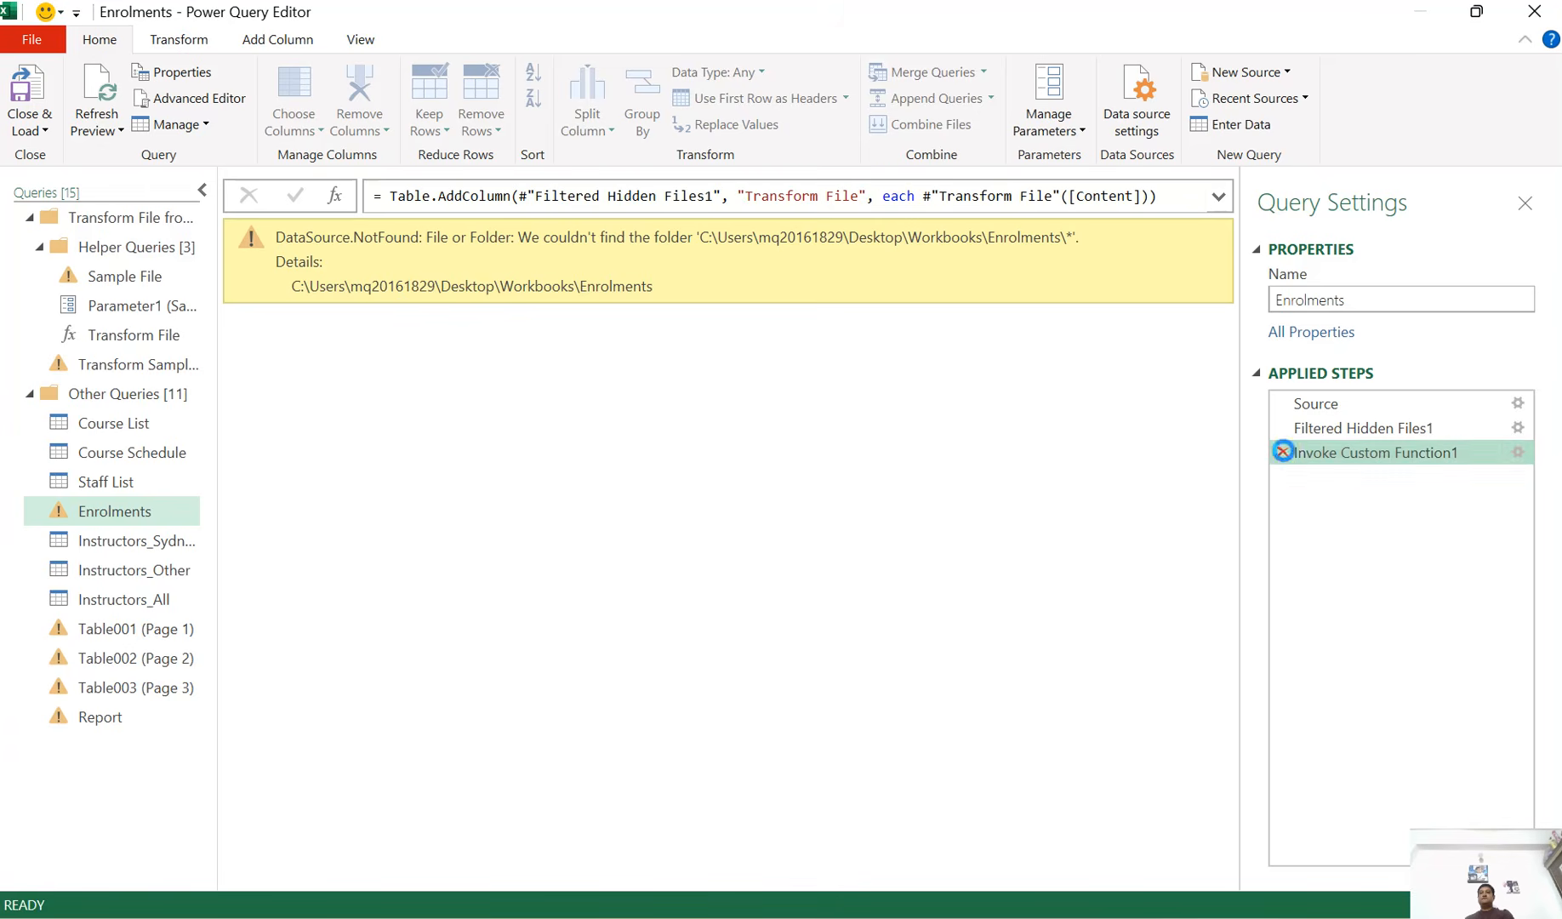
left_click(1282, 452)
left_click(1282, 428)
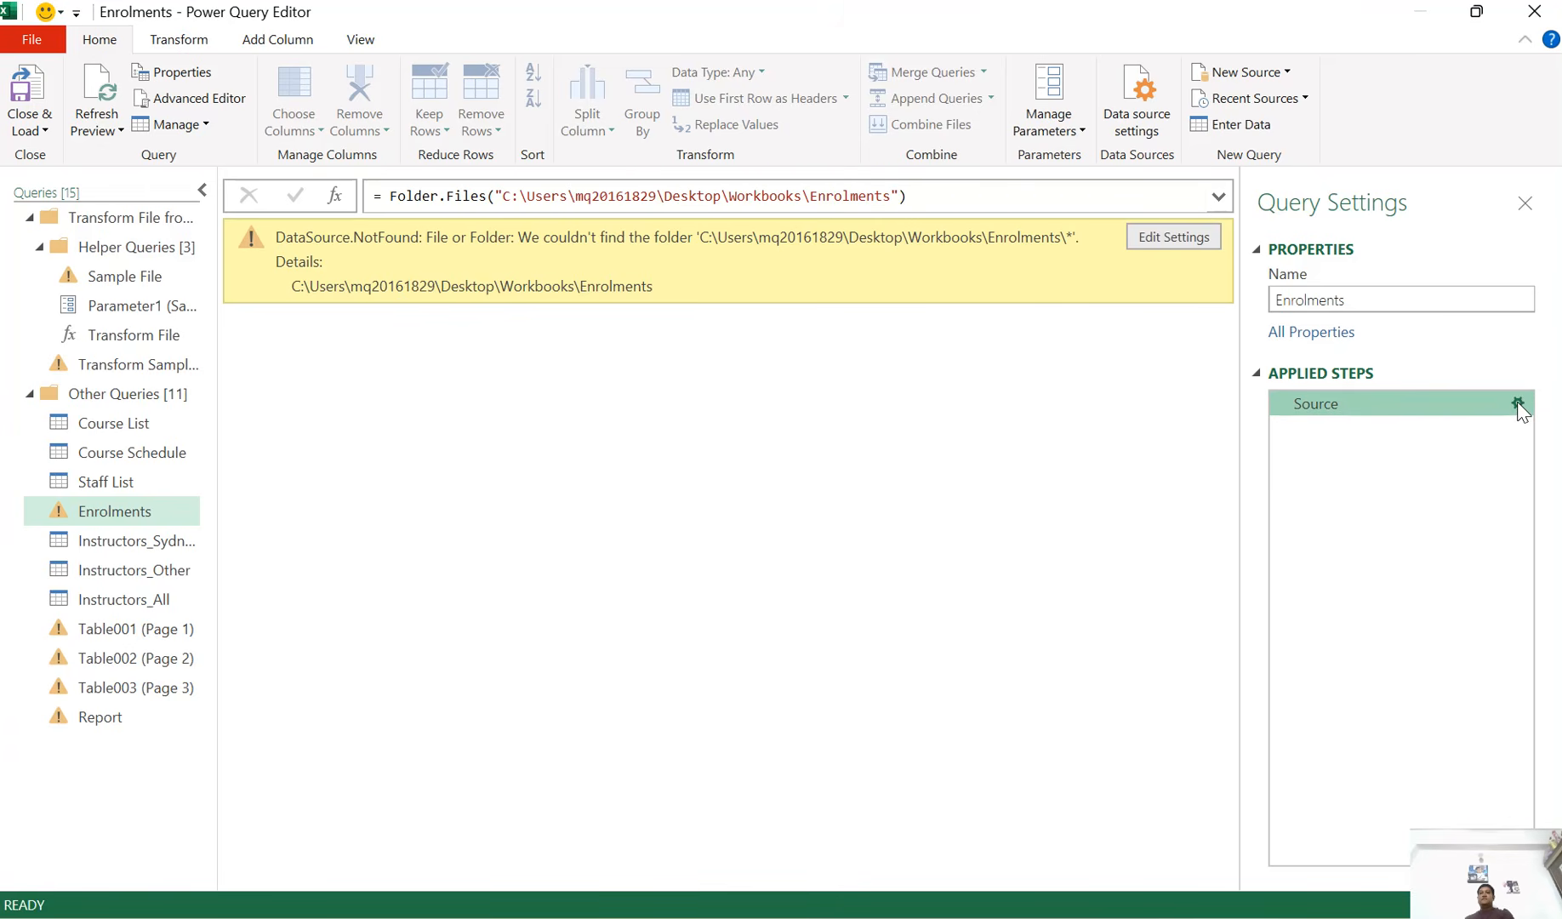
Repoint the Enrolments query's folder source to the Enrolments folder inside EPT - UNIT - 1
left_click(1517, 404)
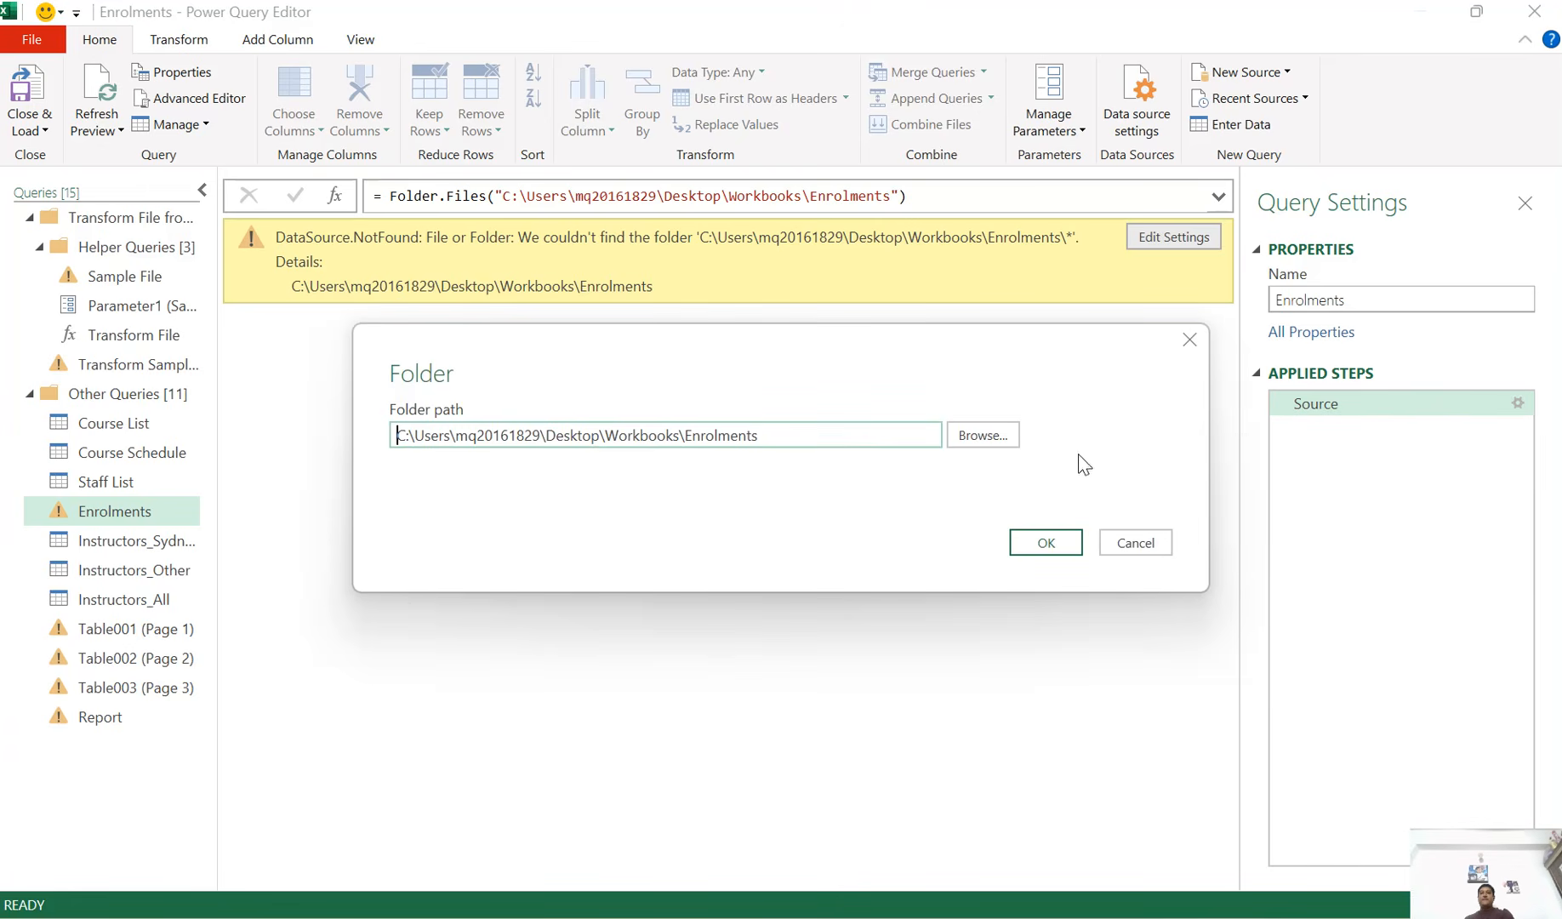
left_click(992, 440)
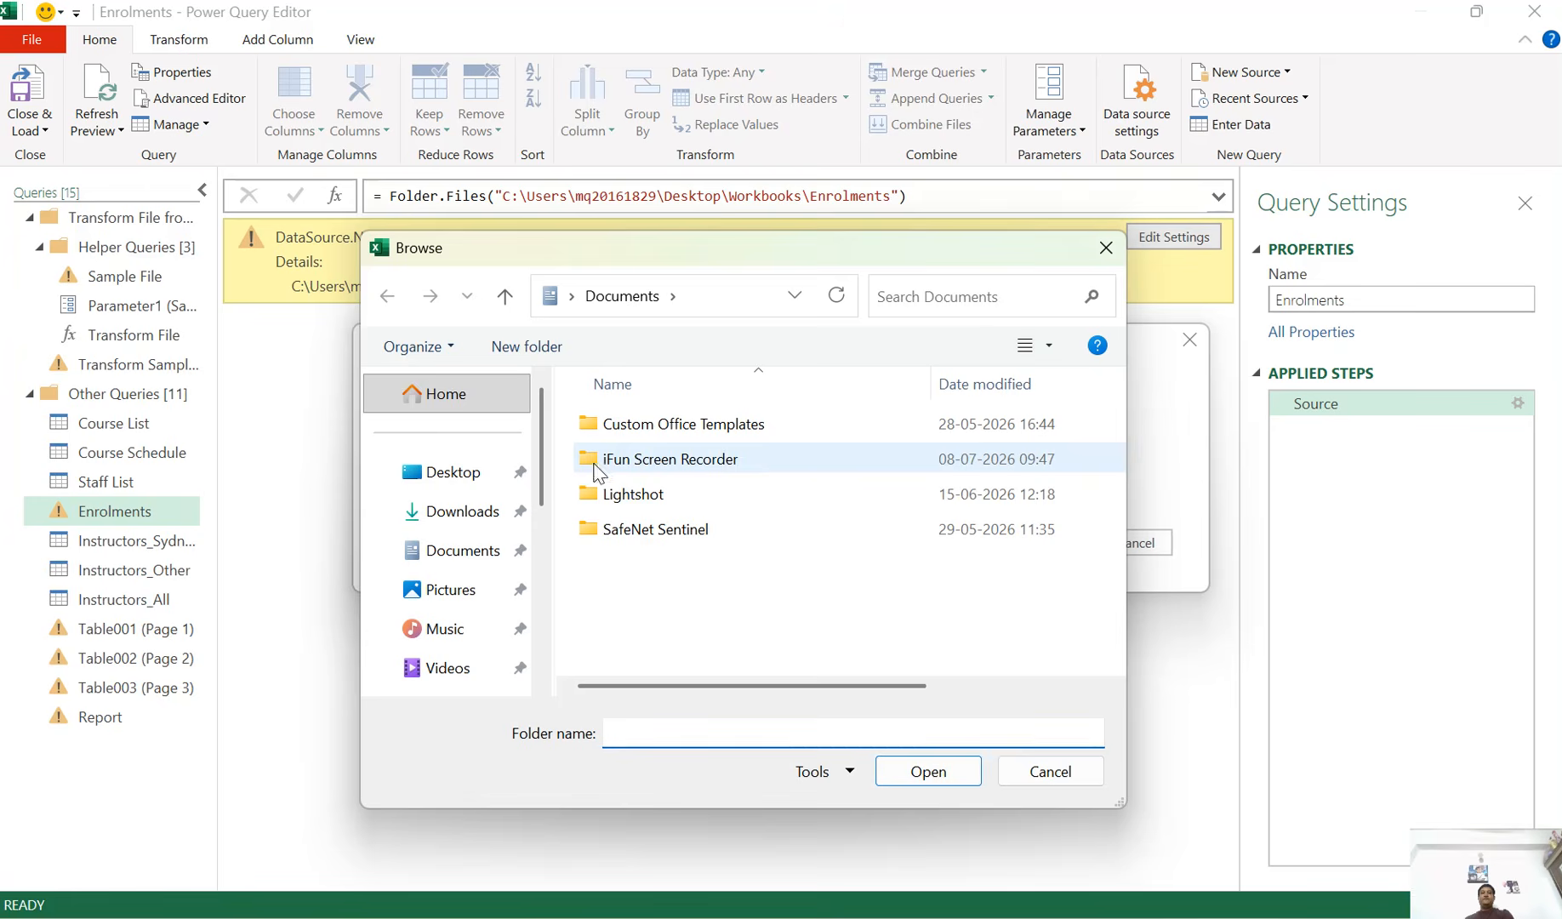
scroll(429, 587, "down", 5)
left_click(468, 466)
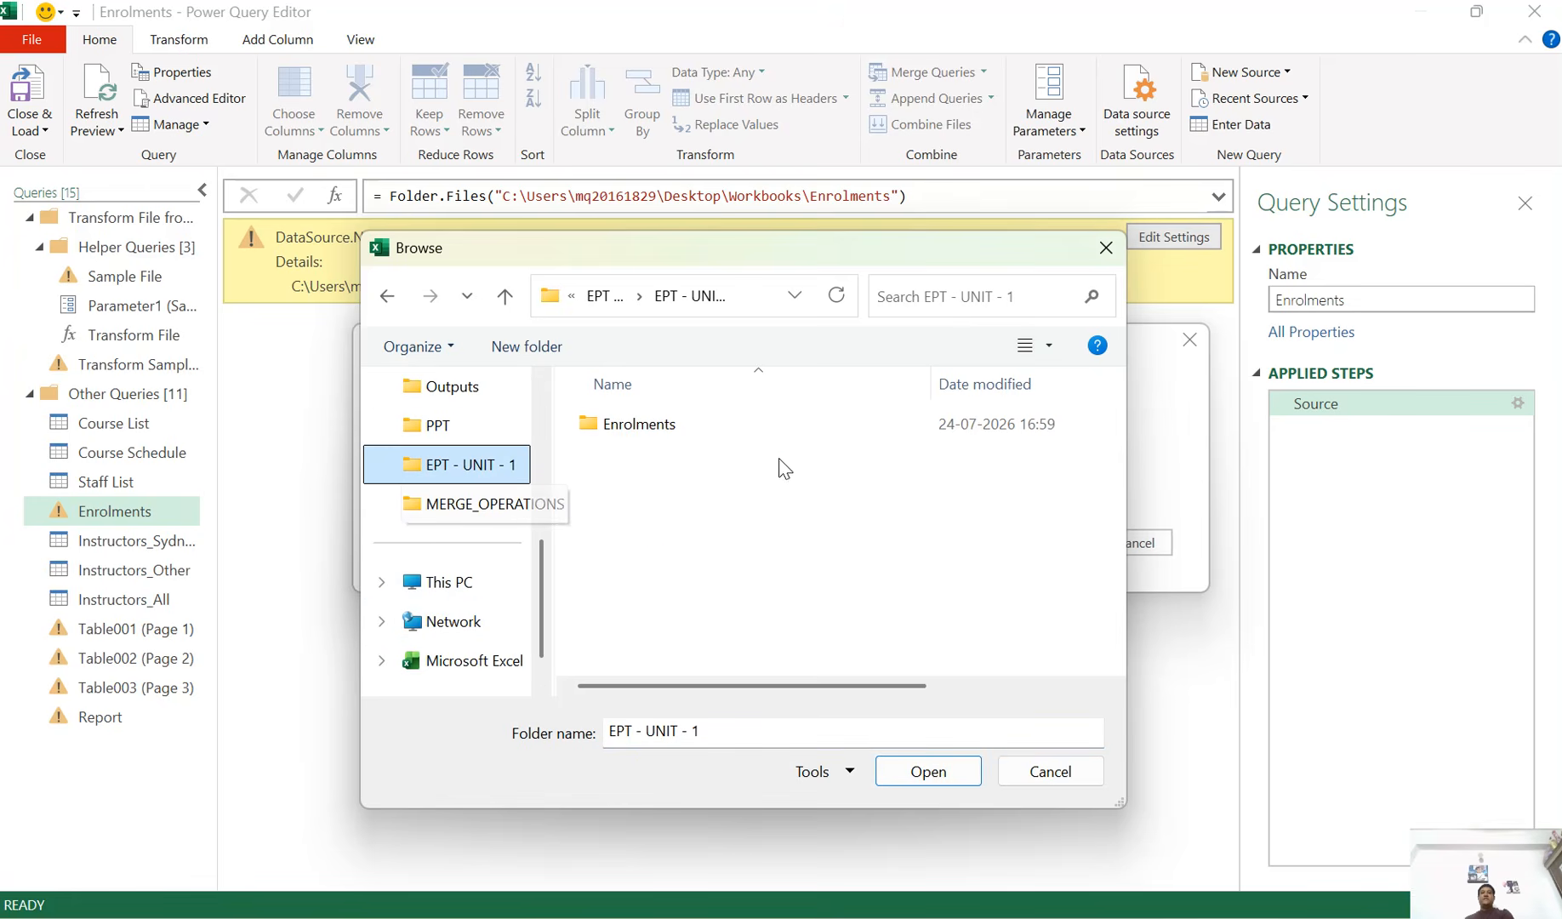
left_click(689, 429)
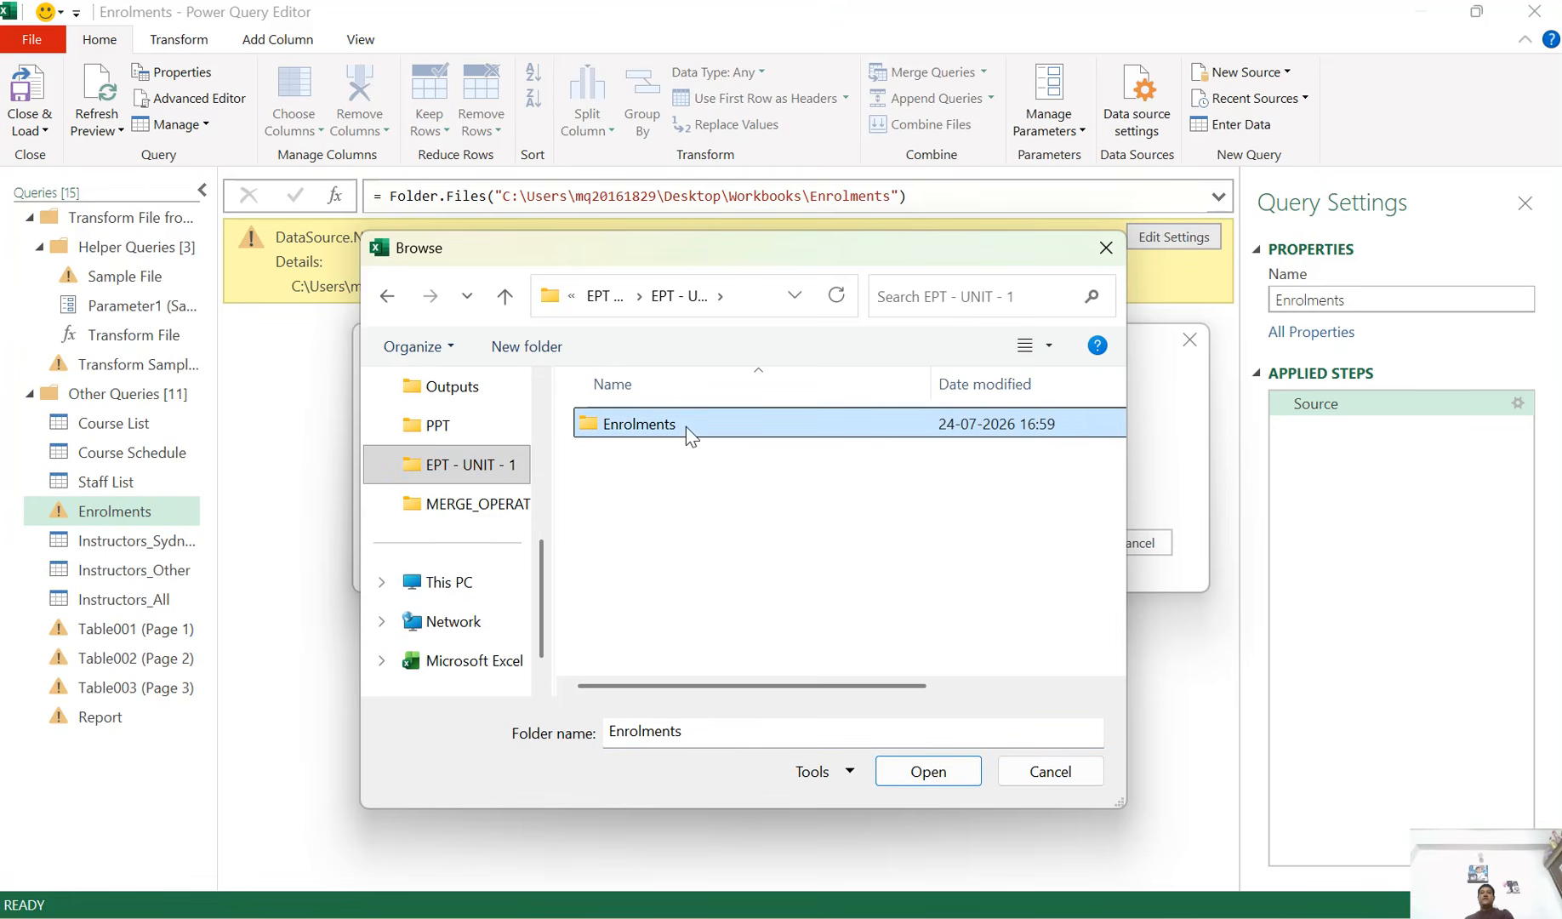
left_click(946, 778)
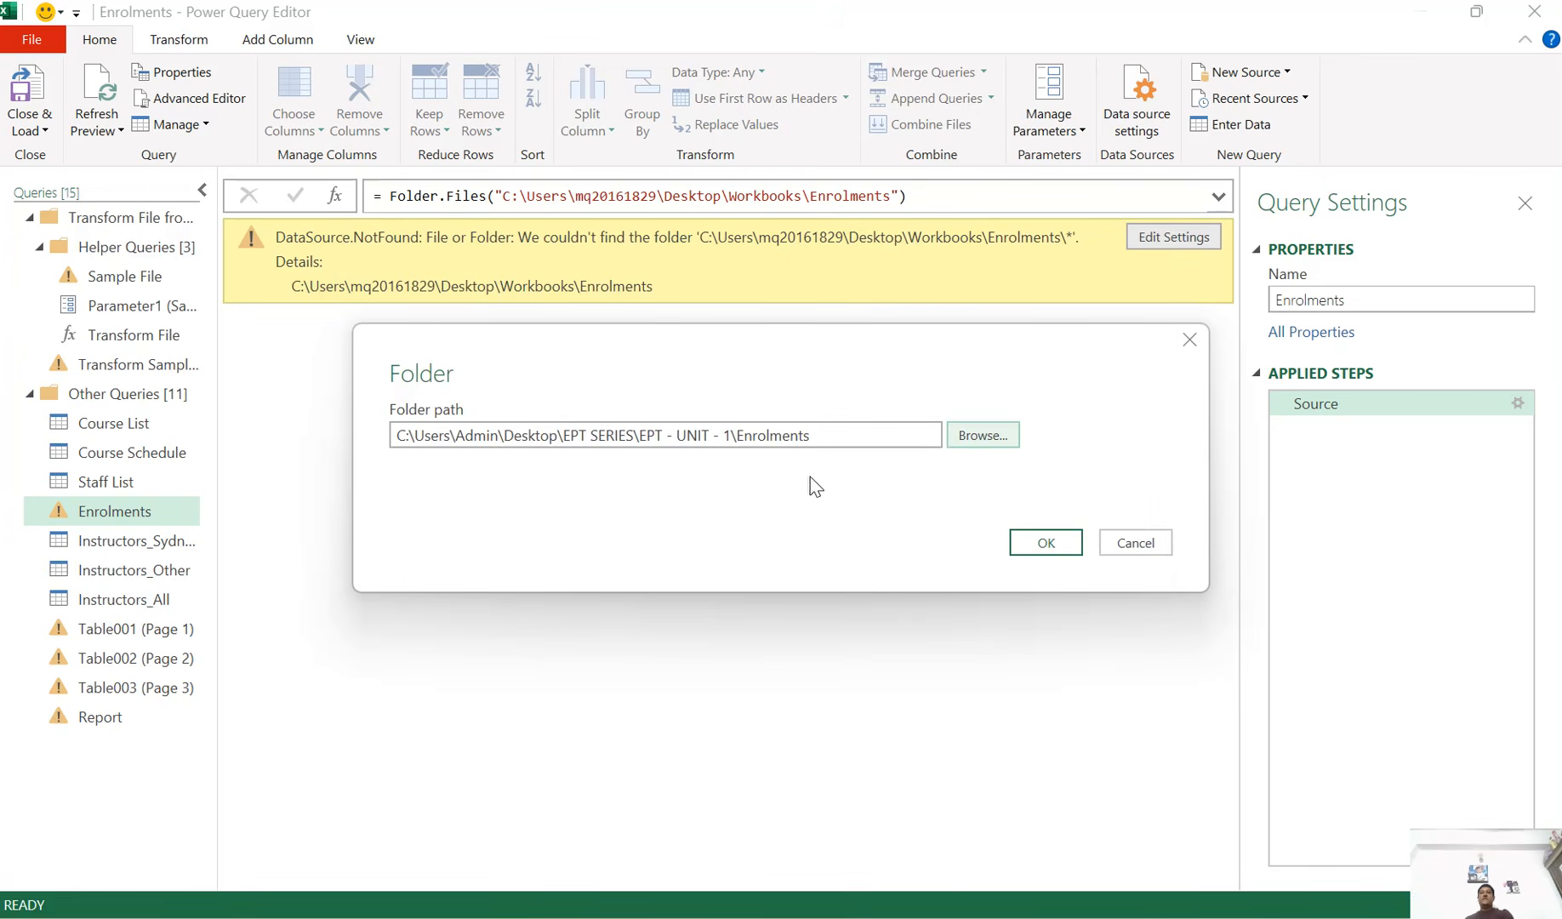
left_click(1024, 542)
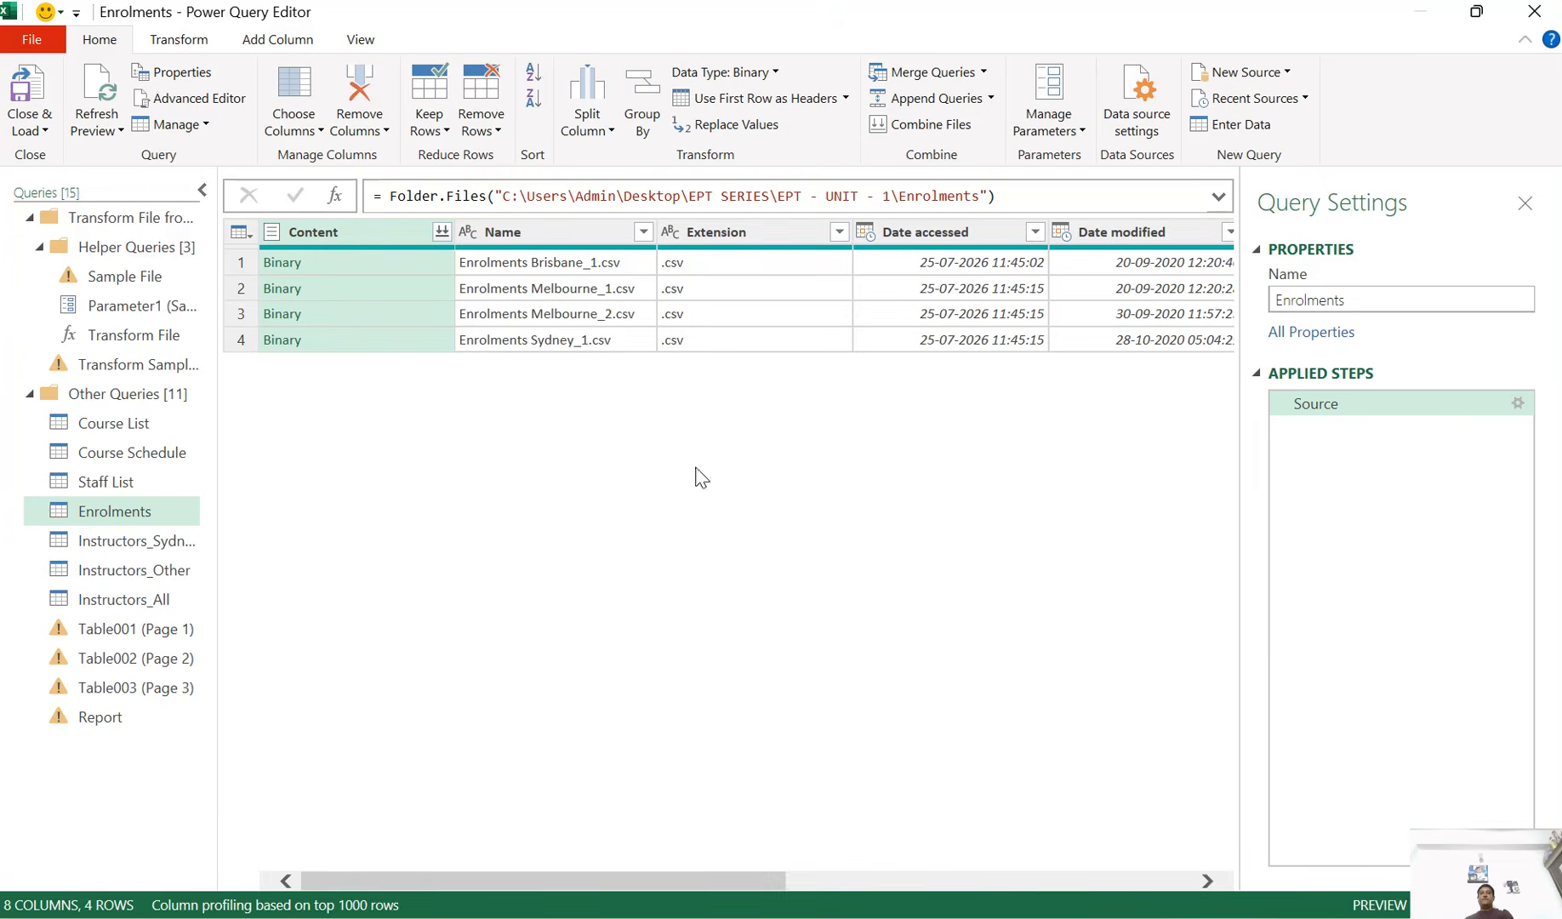
Keep only the Content column in Enrolments and combine its files, using the first file as sample and comma as delimiter
left_click_drag(657, 881, 612, 875)
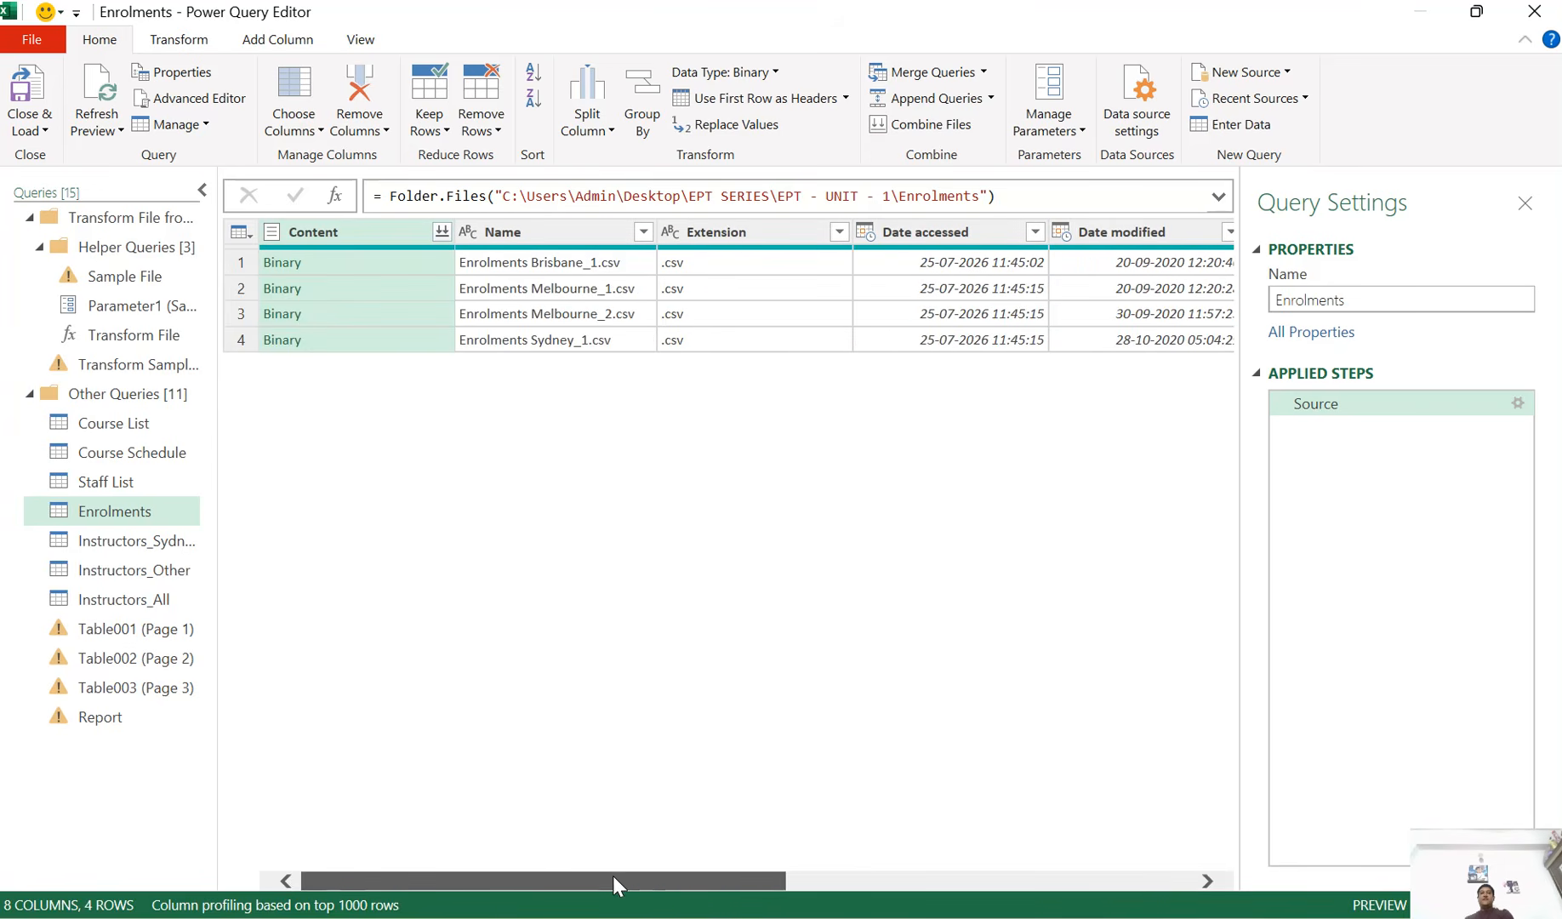
right_click(344, 230)
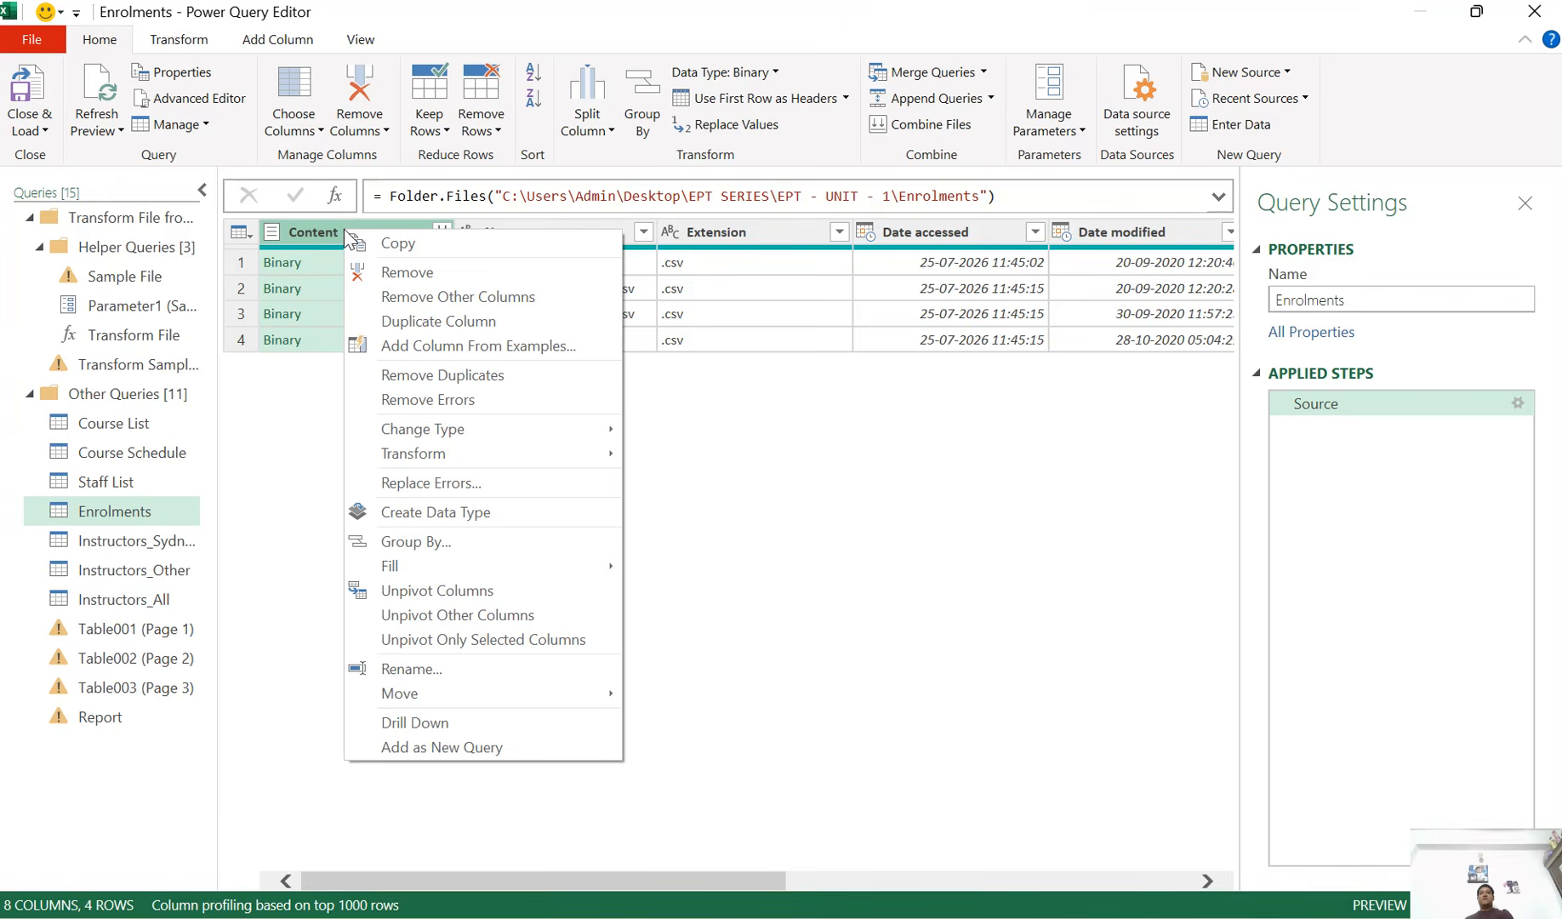
left_click(488, 297)
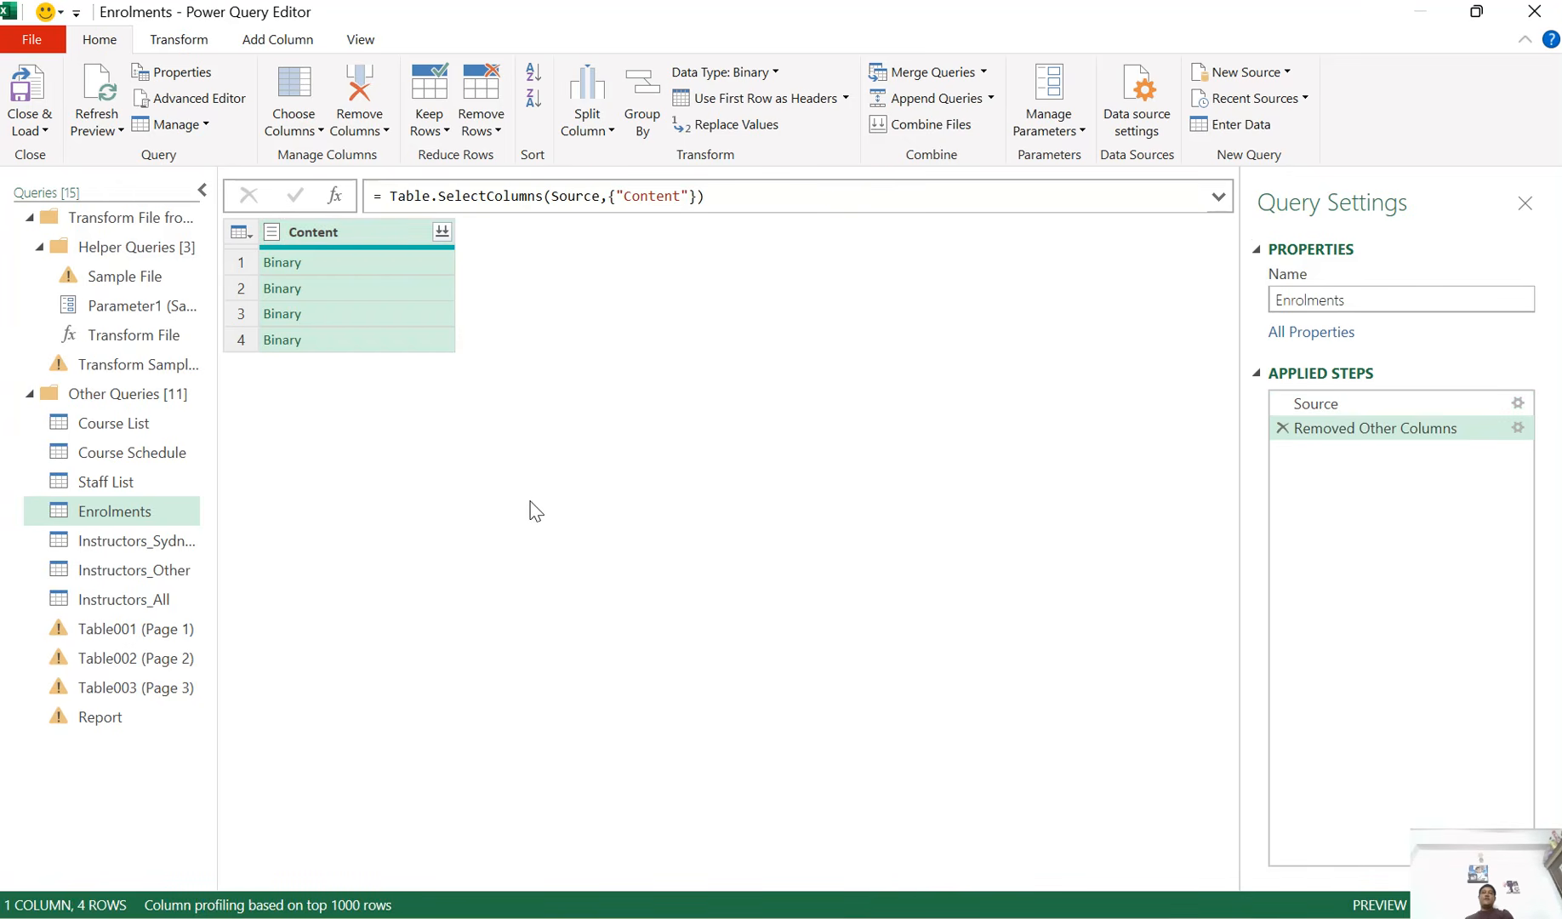
left_click(442, 232)
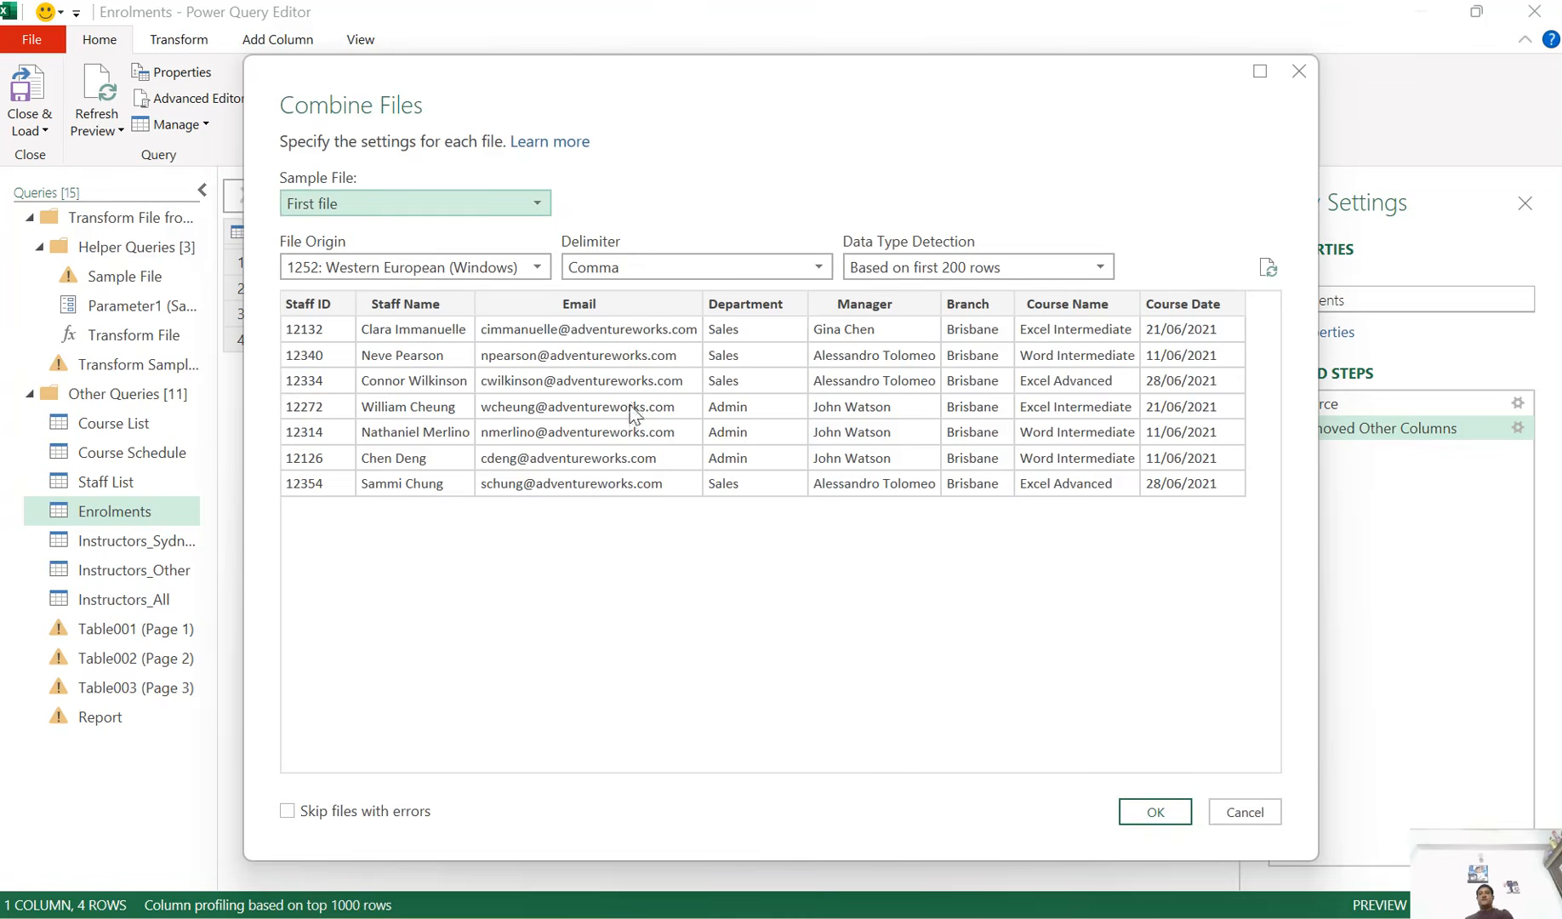
left_click(1156, 812)
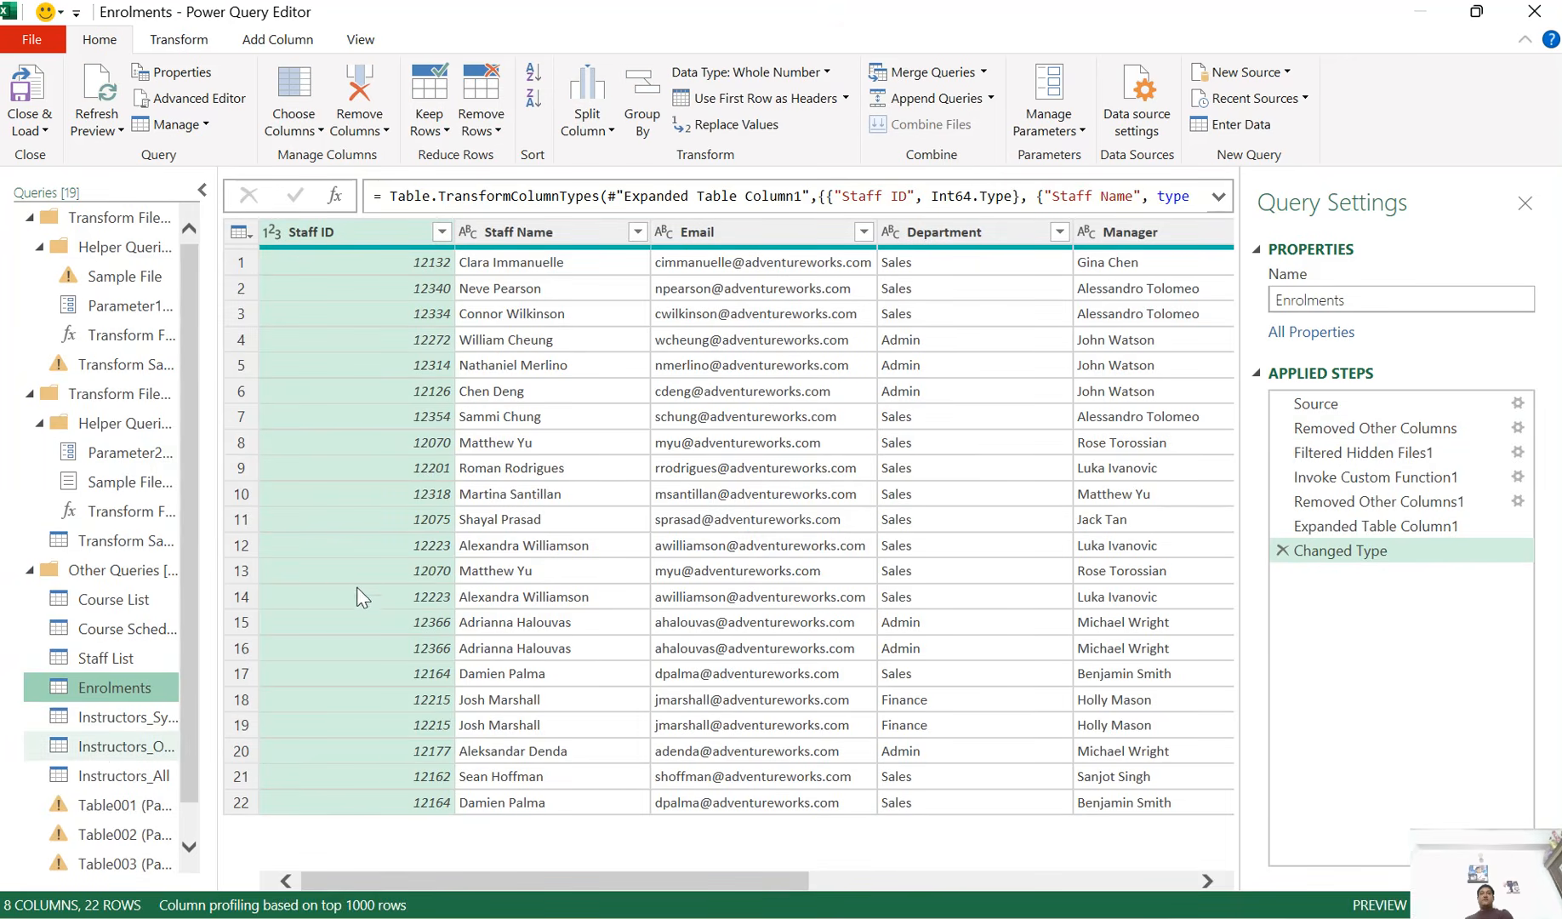
Change the Staff ID column of Enrolments to Text, replacing the current type conversion
left_click(272, 234)
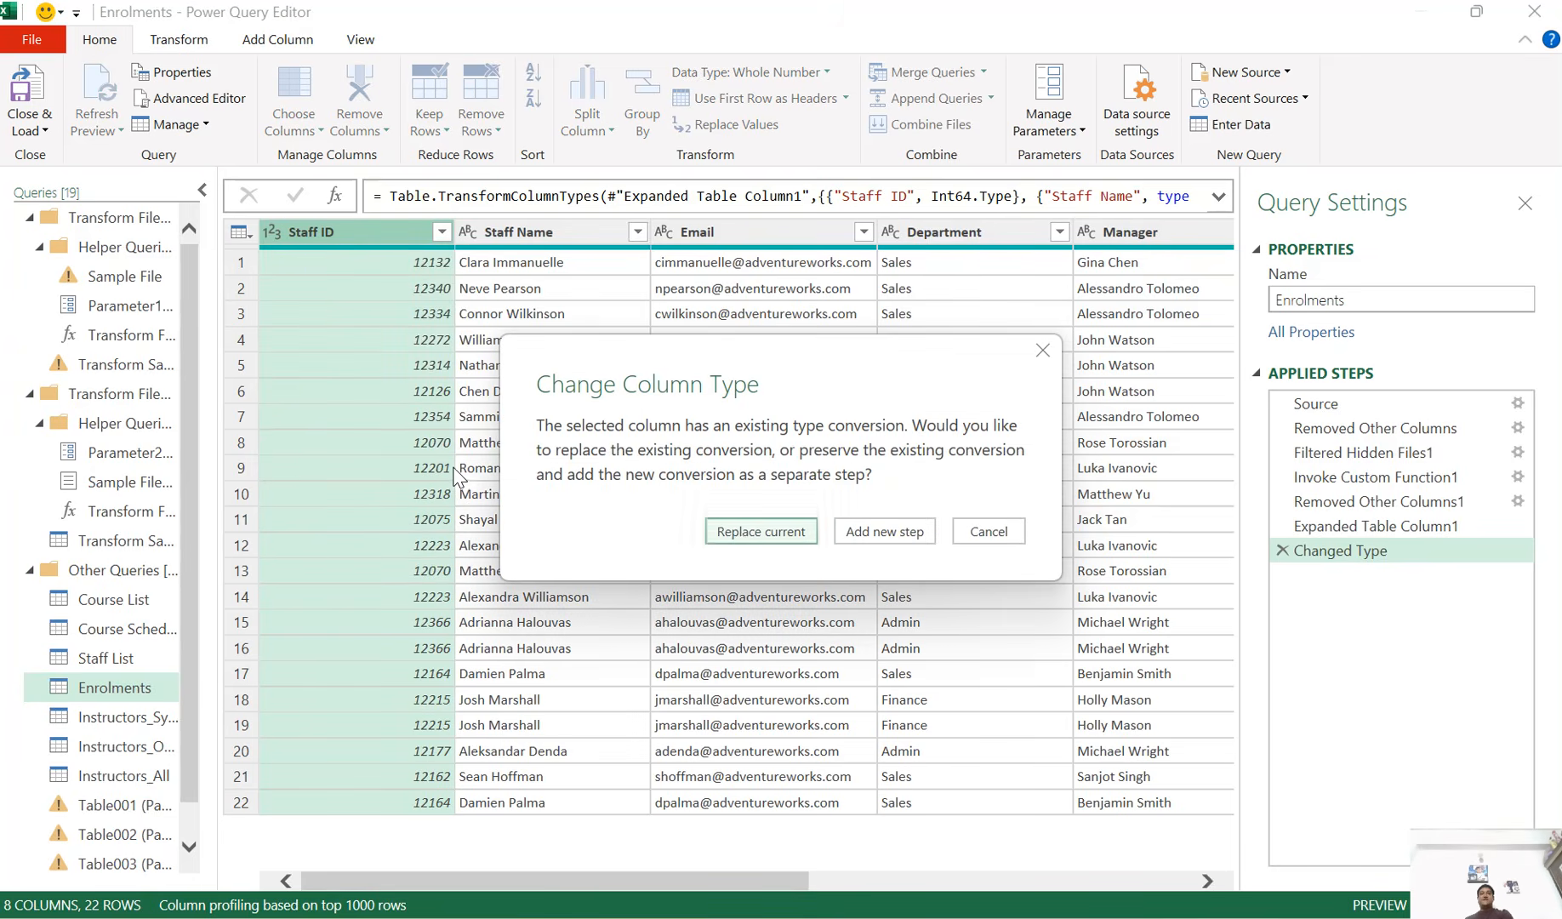
left_click(739, 532)
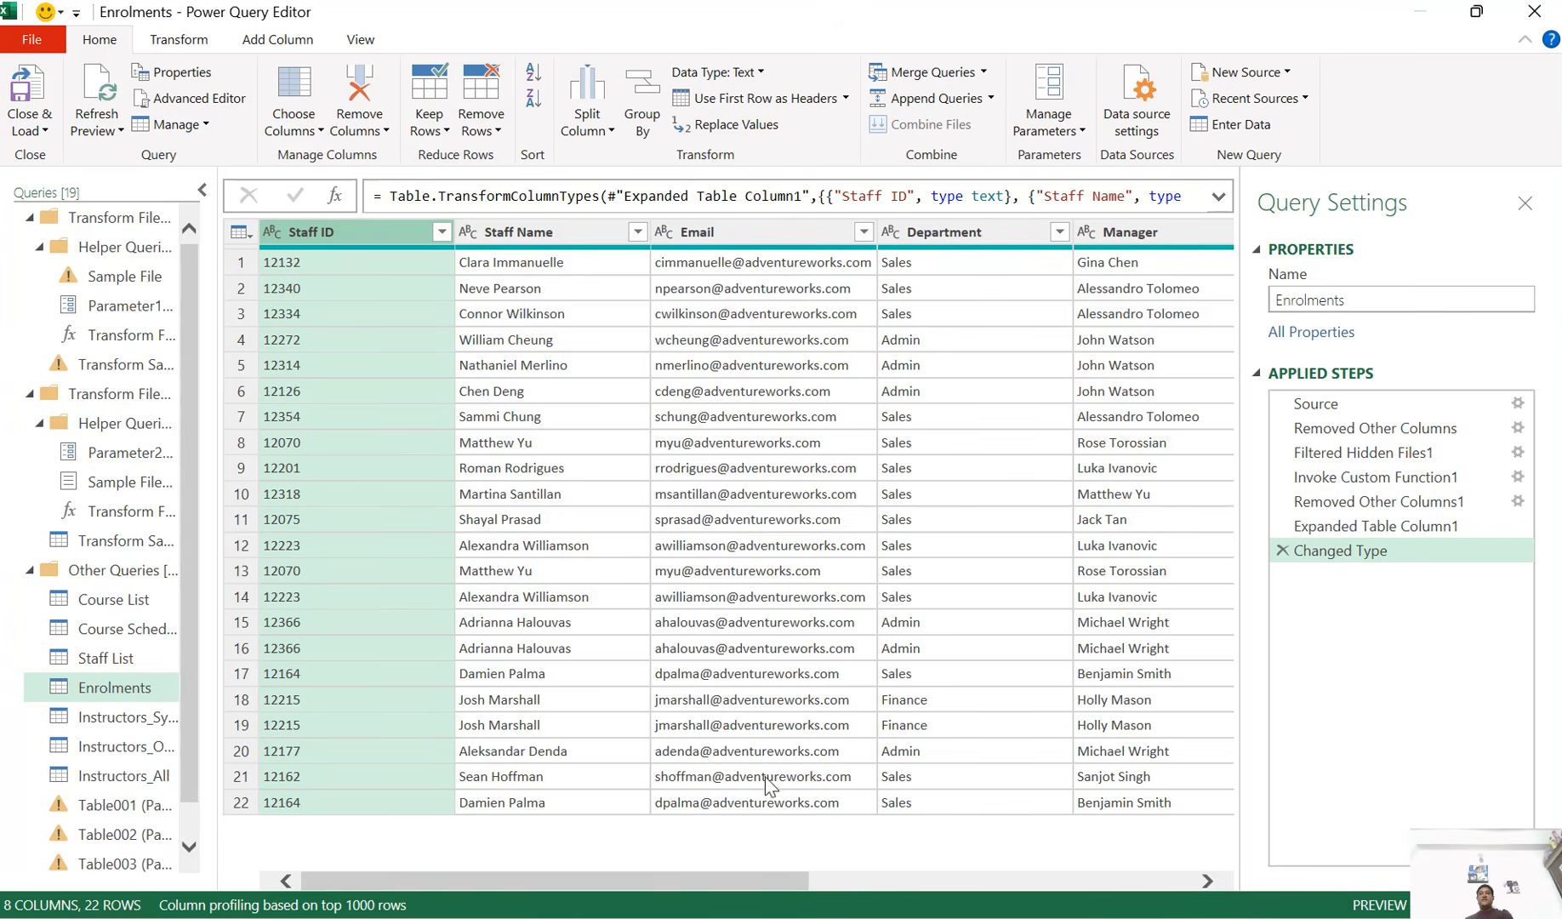
left_click_drag(752, 890, 681, 905)
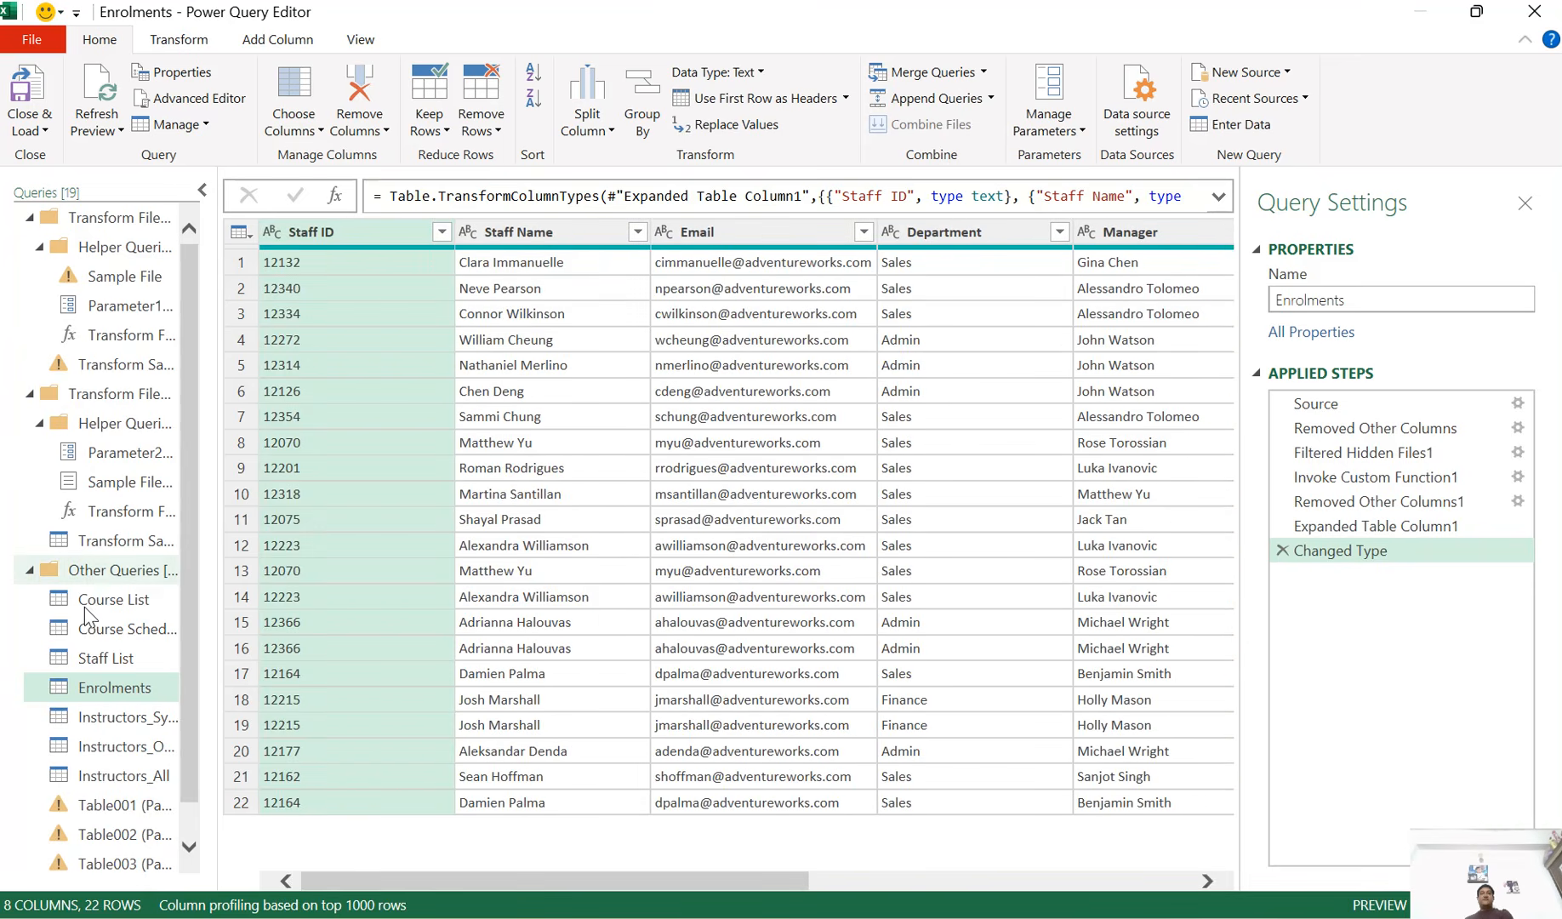
Collapse both Transform File query groups and examine the broken Table001 (Page 1), Table002 (Page 2) and Report queries
left_click(31, 219)
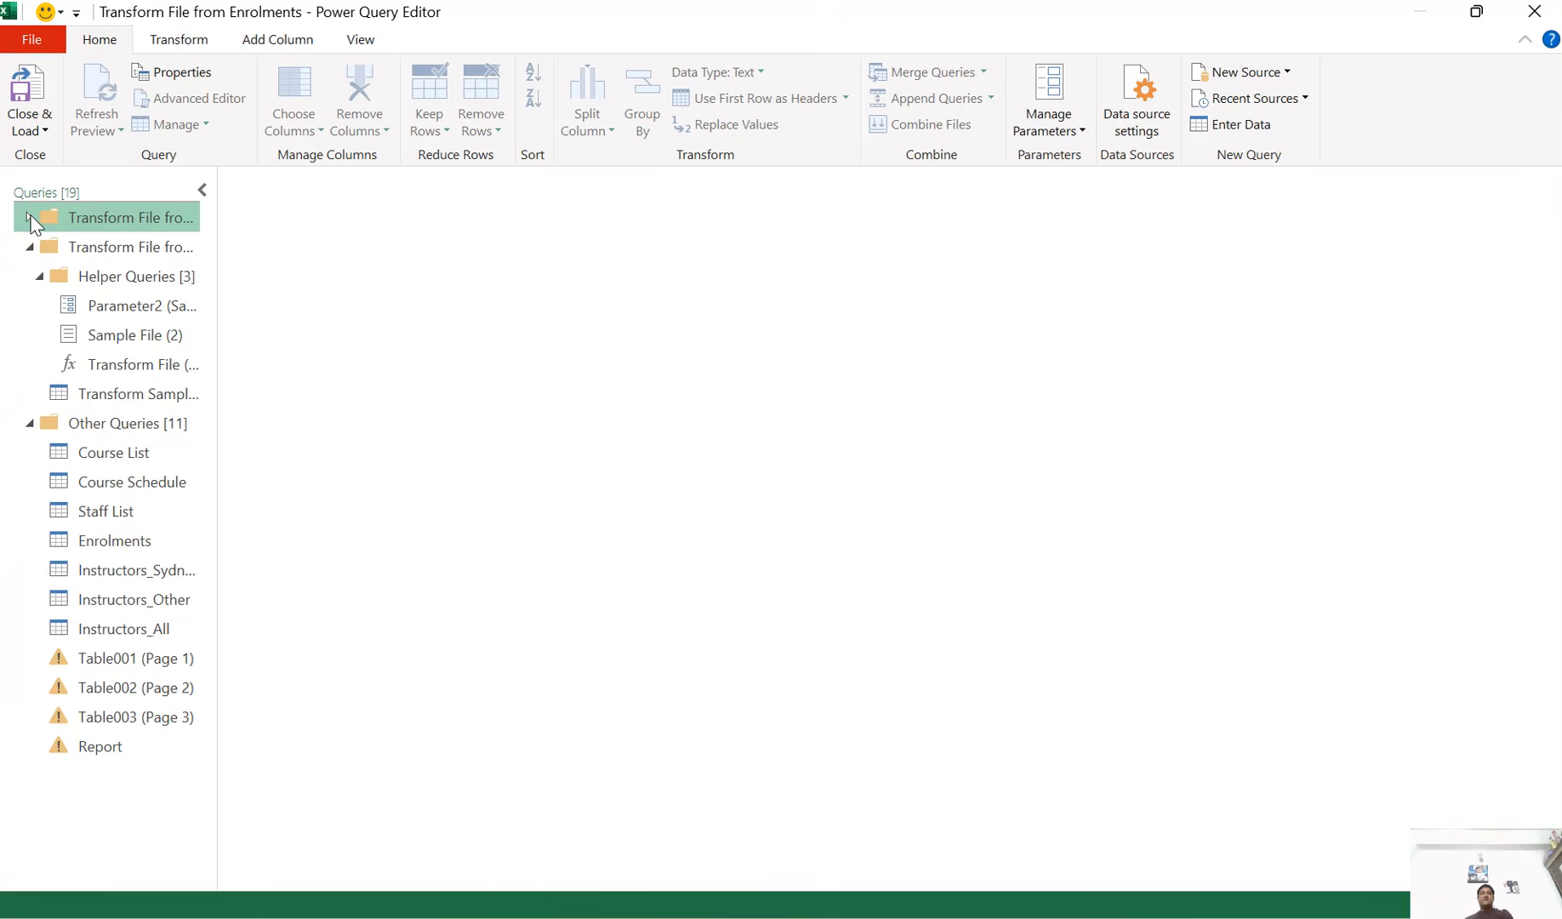
left_click(29, 246)
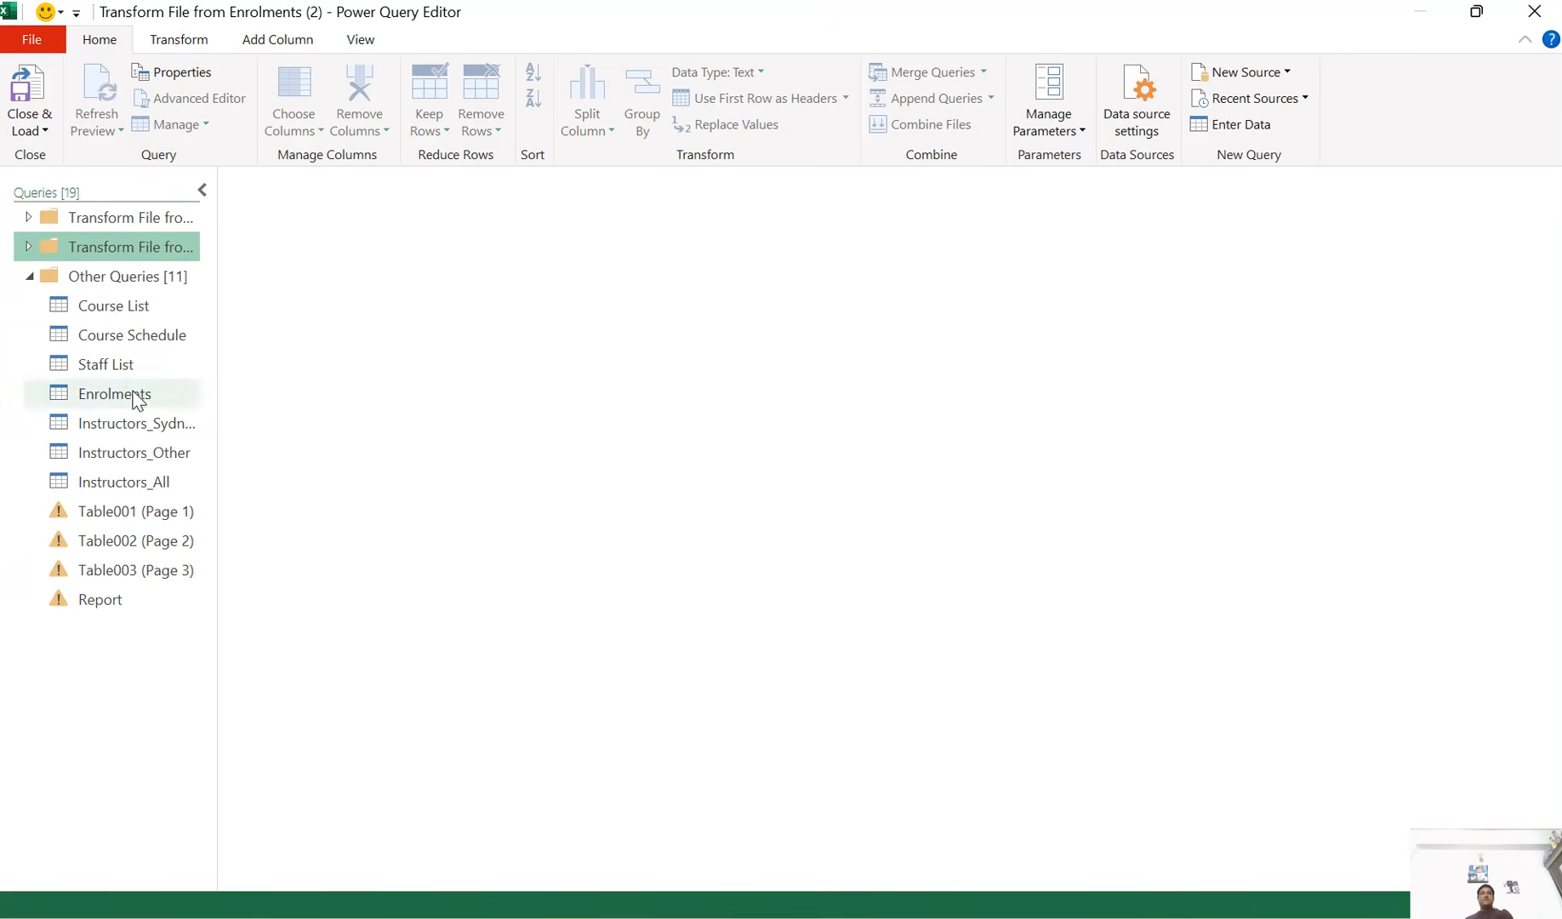
left_click(123, 511)
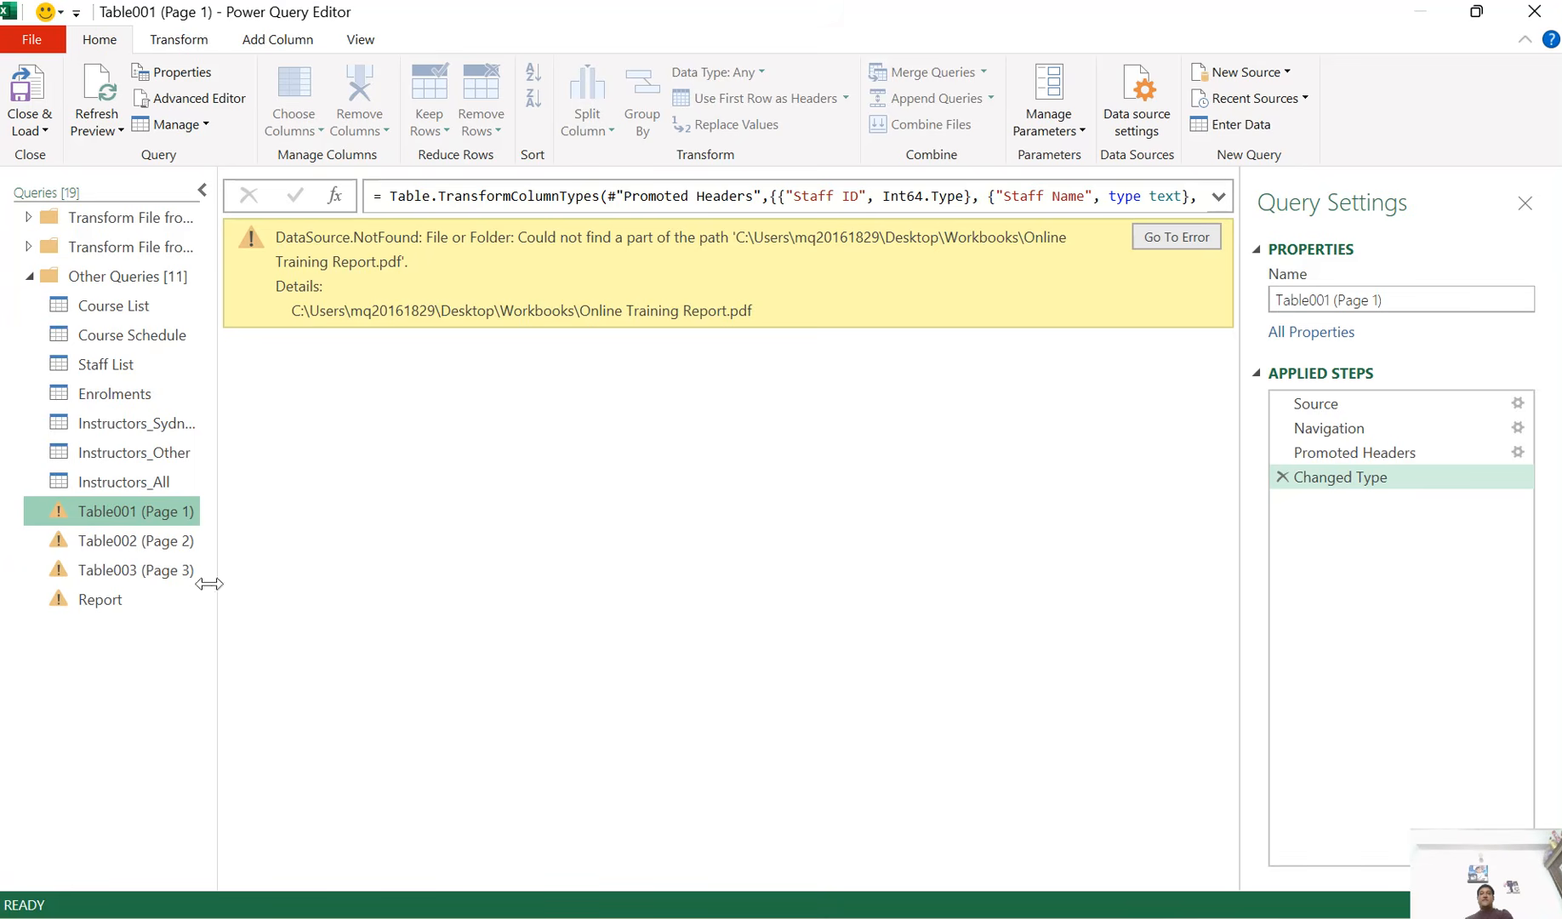
left_click(126, 542)
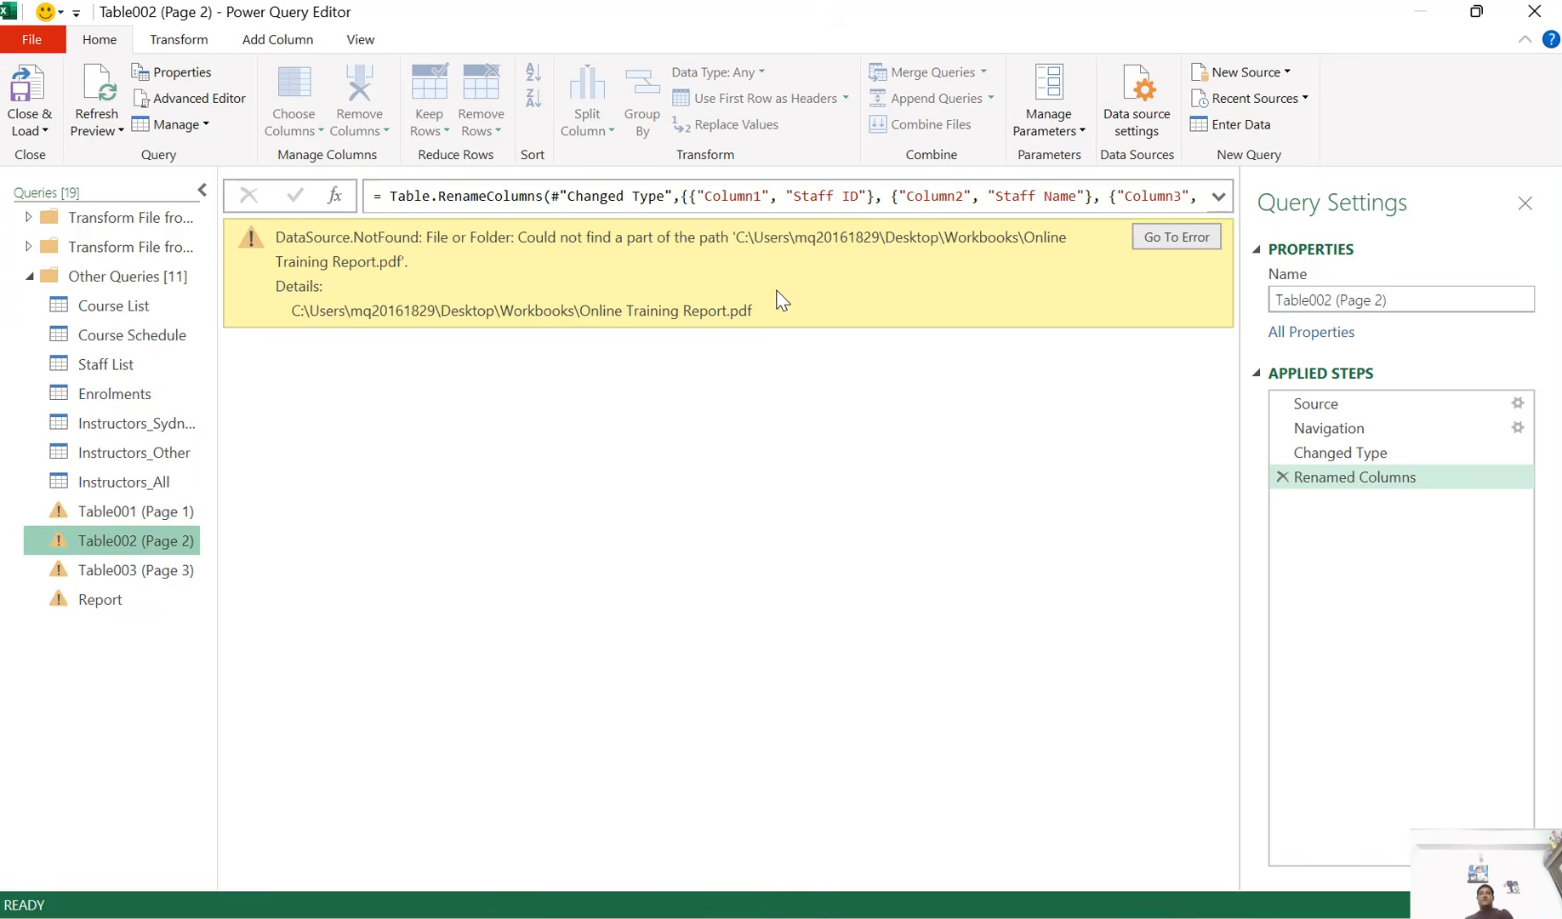
left_click(146, 587)
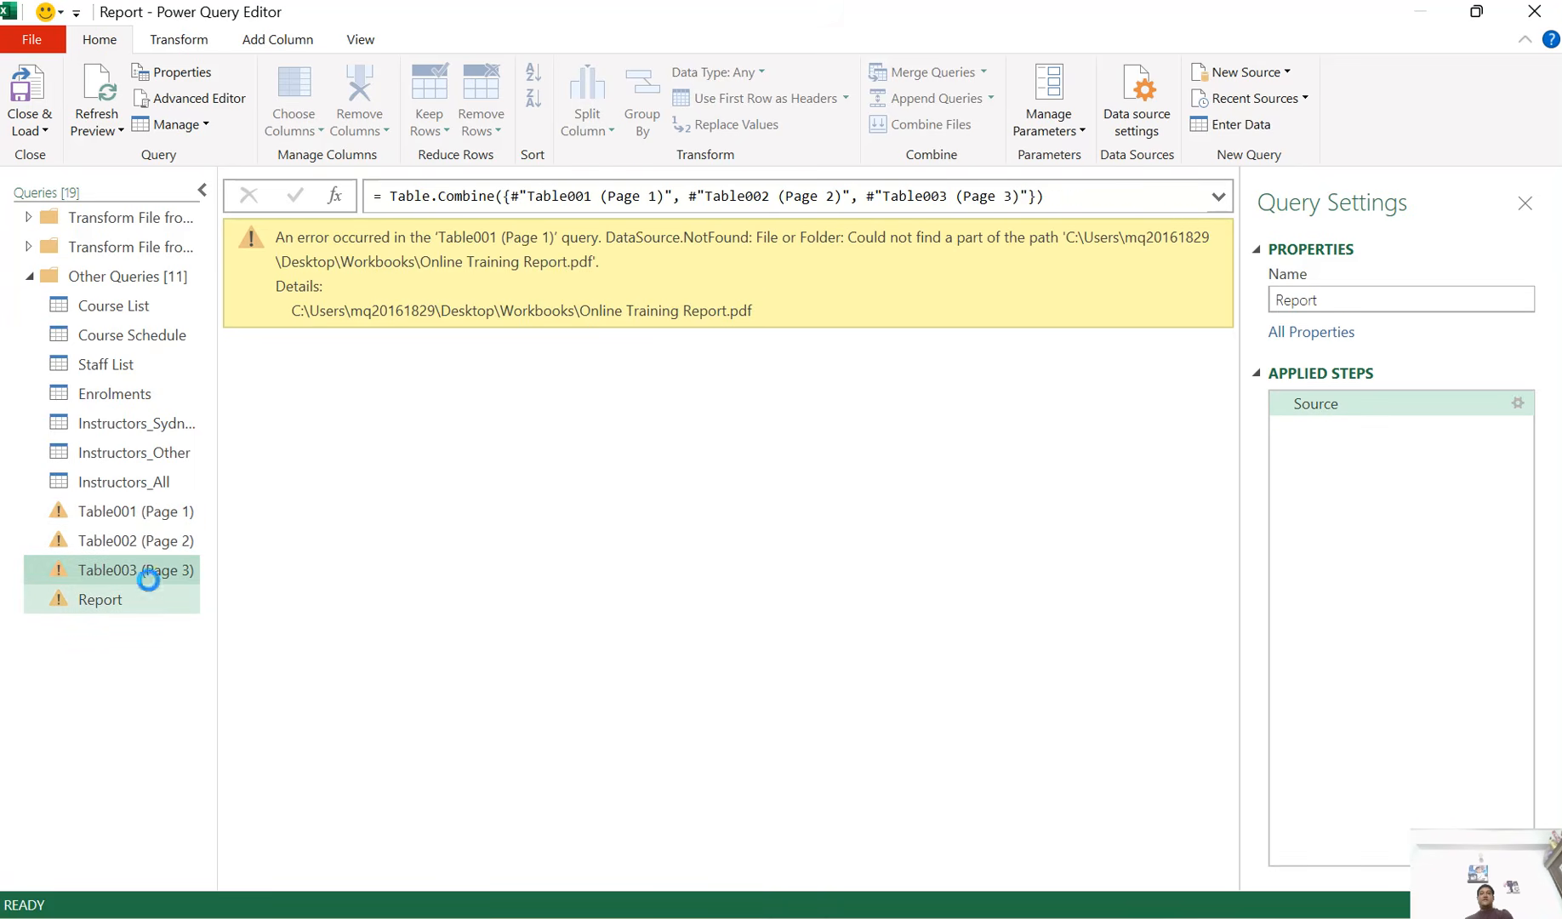
Compare the formulas and applied steps of the broken Table001 (Page 1), Table002 (Page 2), Table003 (Page 3) and Report queries
left_click(146, 569)
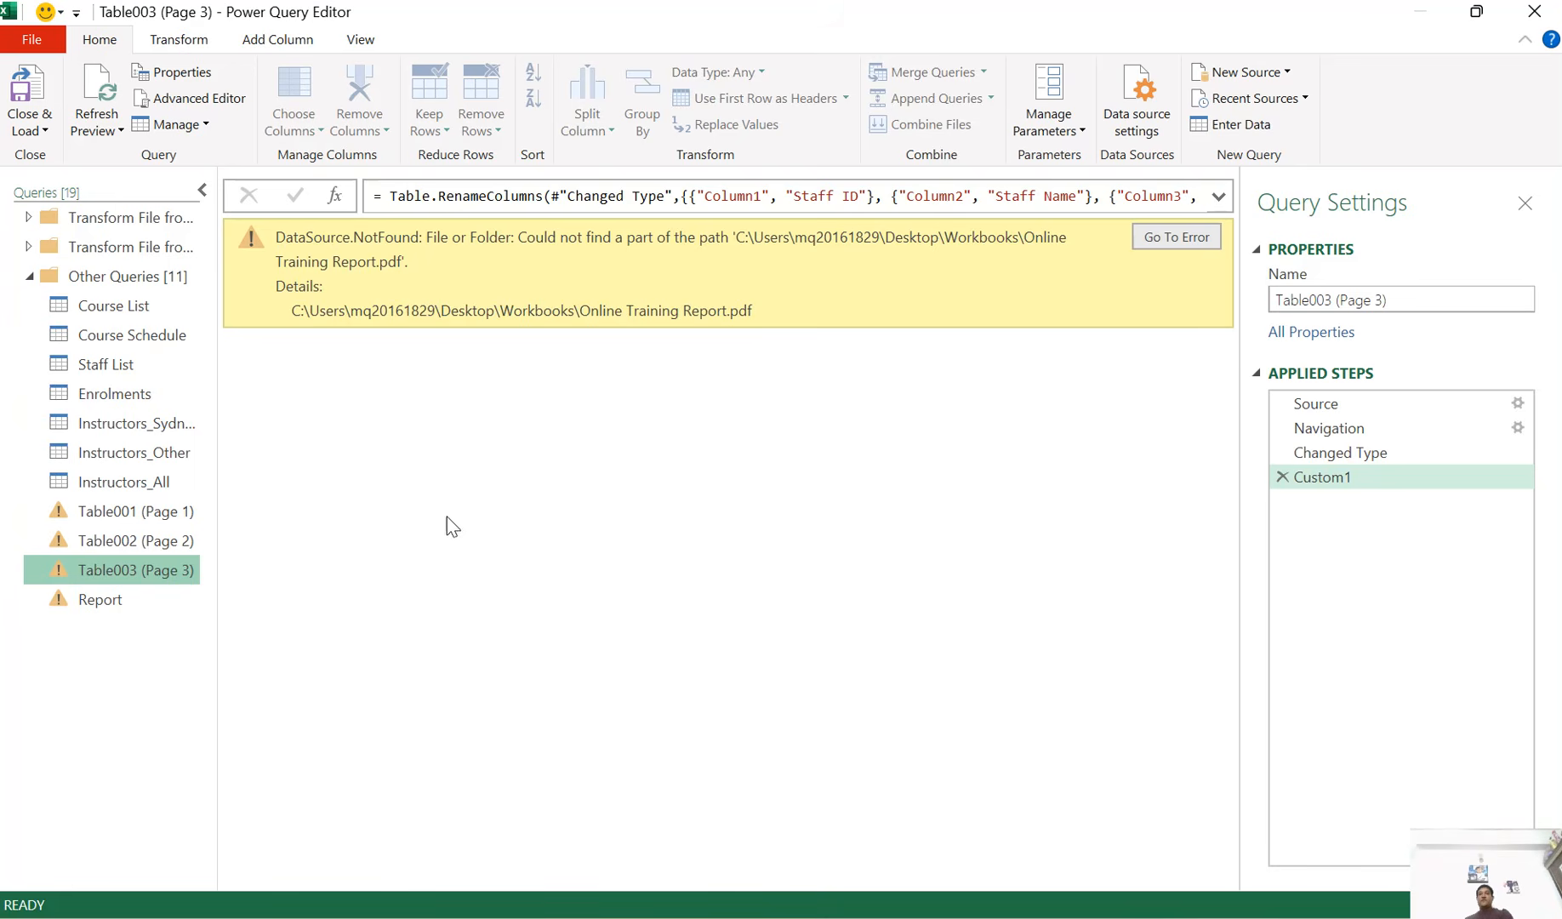
left_click(127, 606)
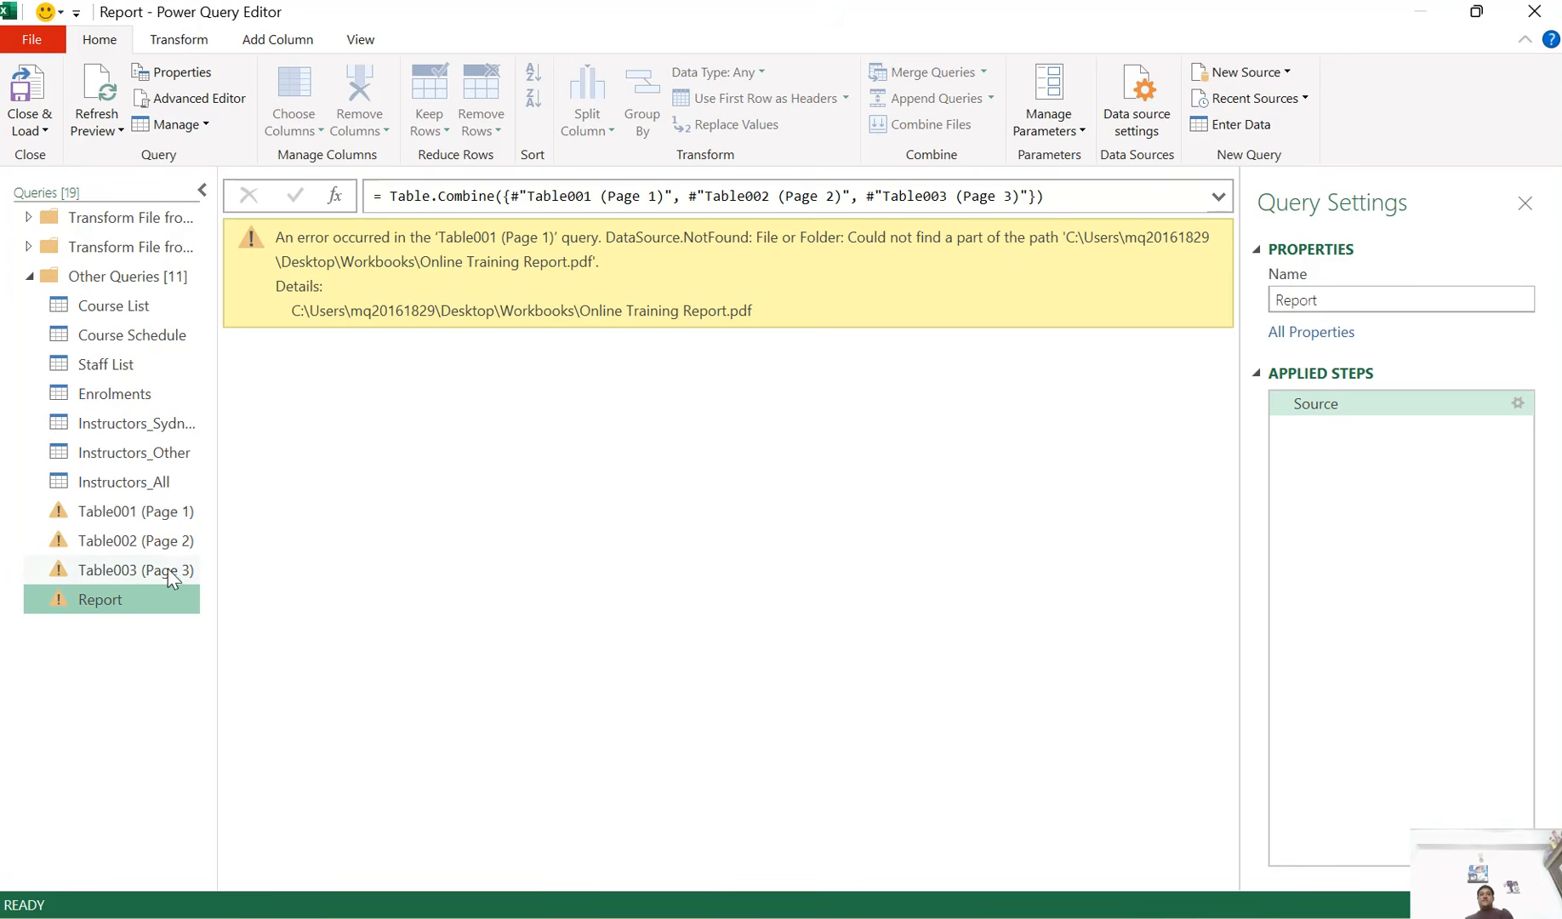
left_click(158, 514)
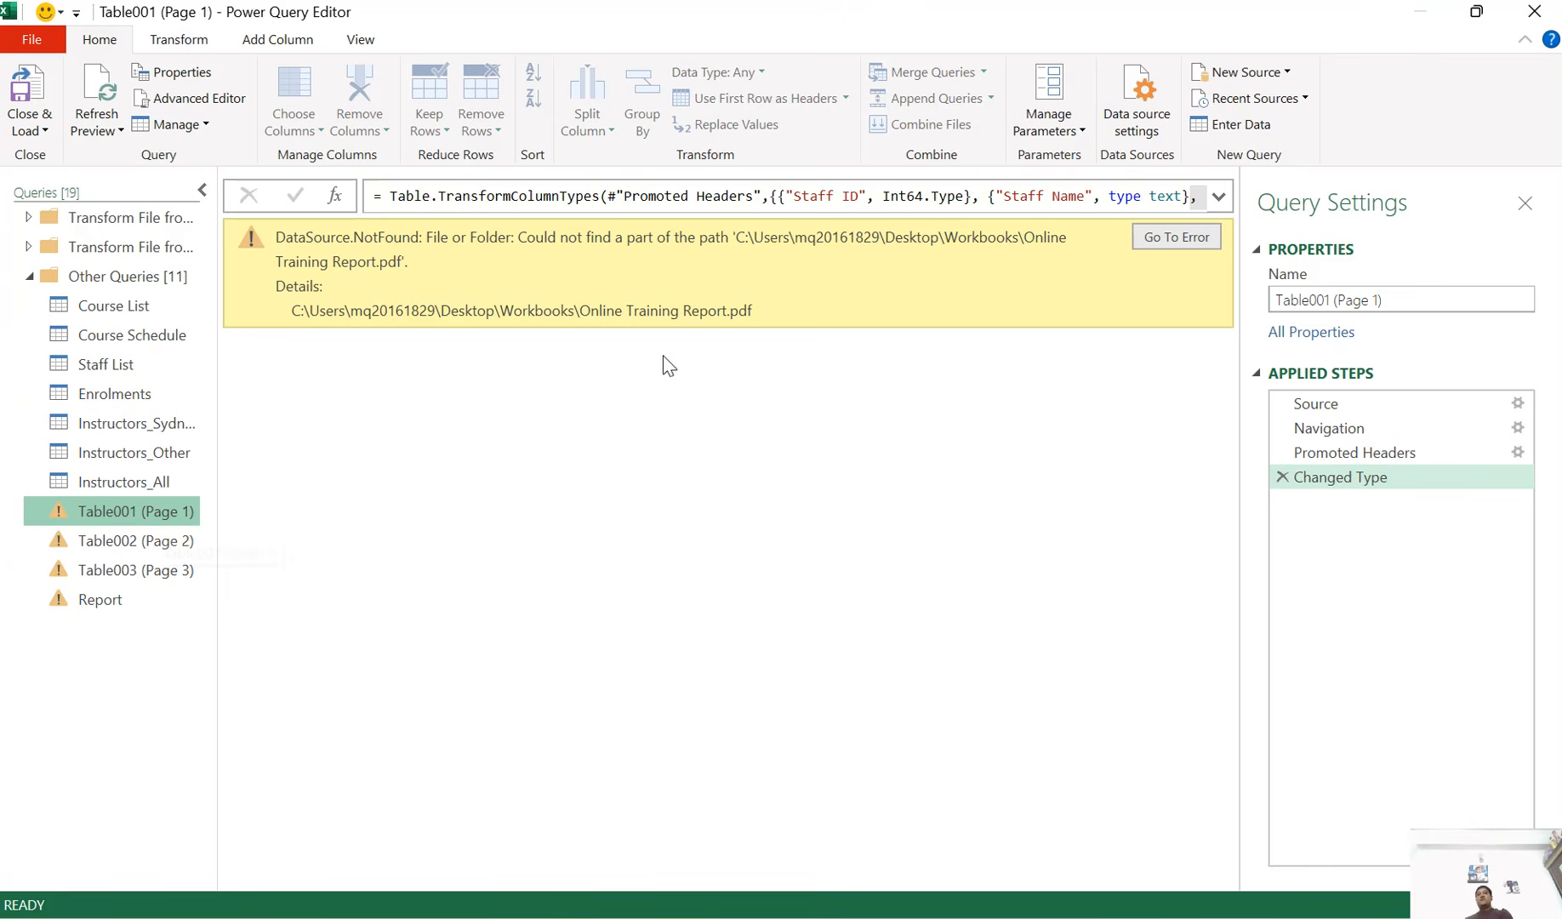
left_click(160, 541)
left_click(149, 591)
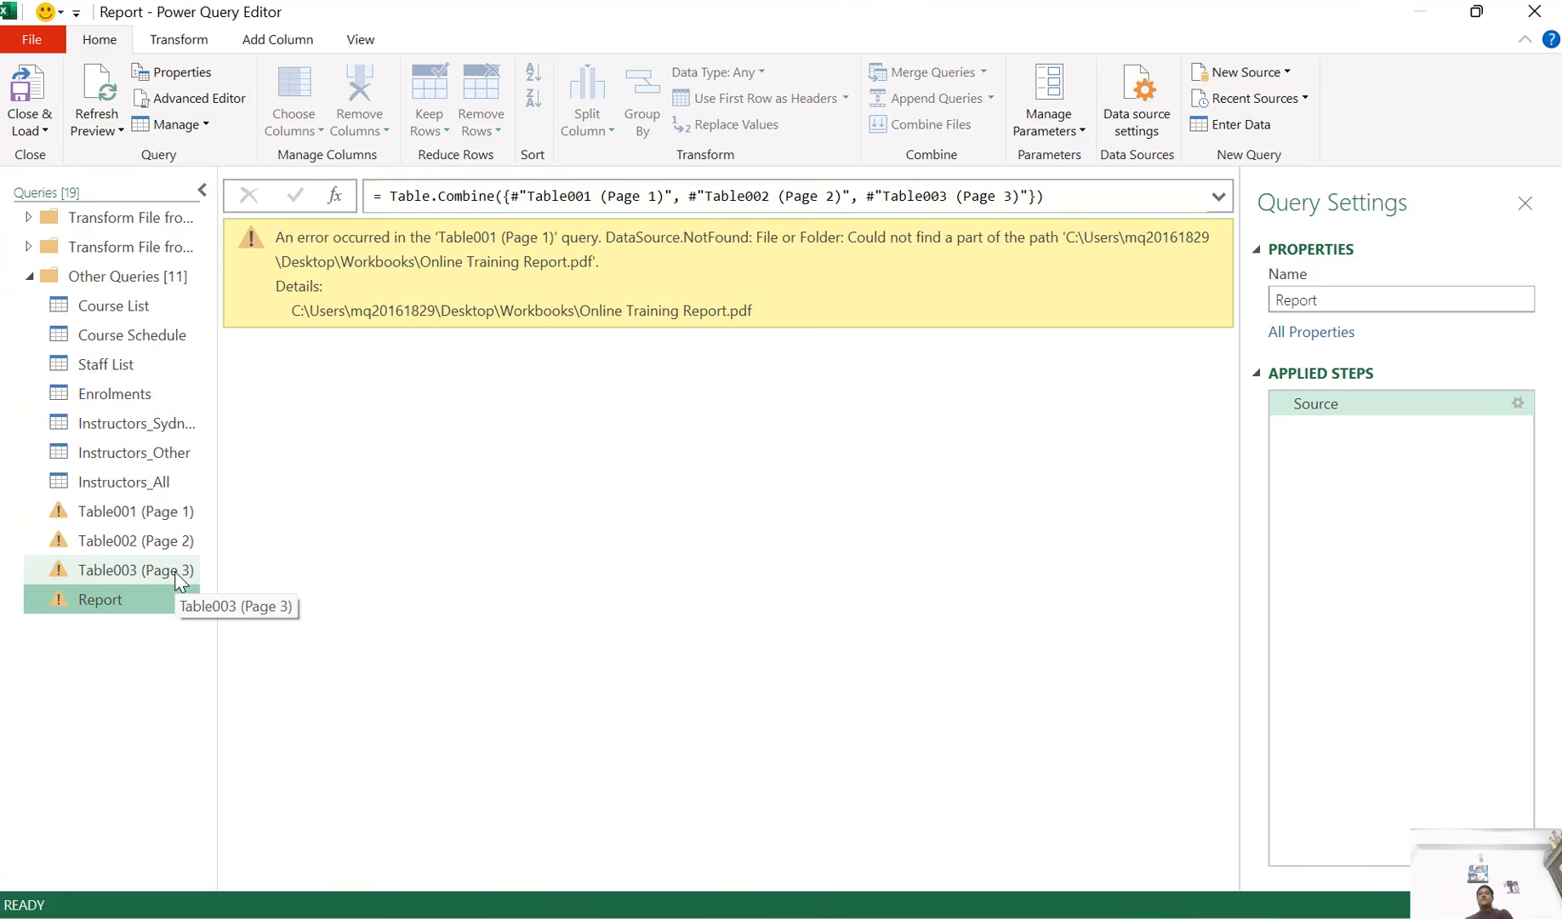
left_click(120, 571)
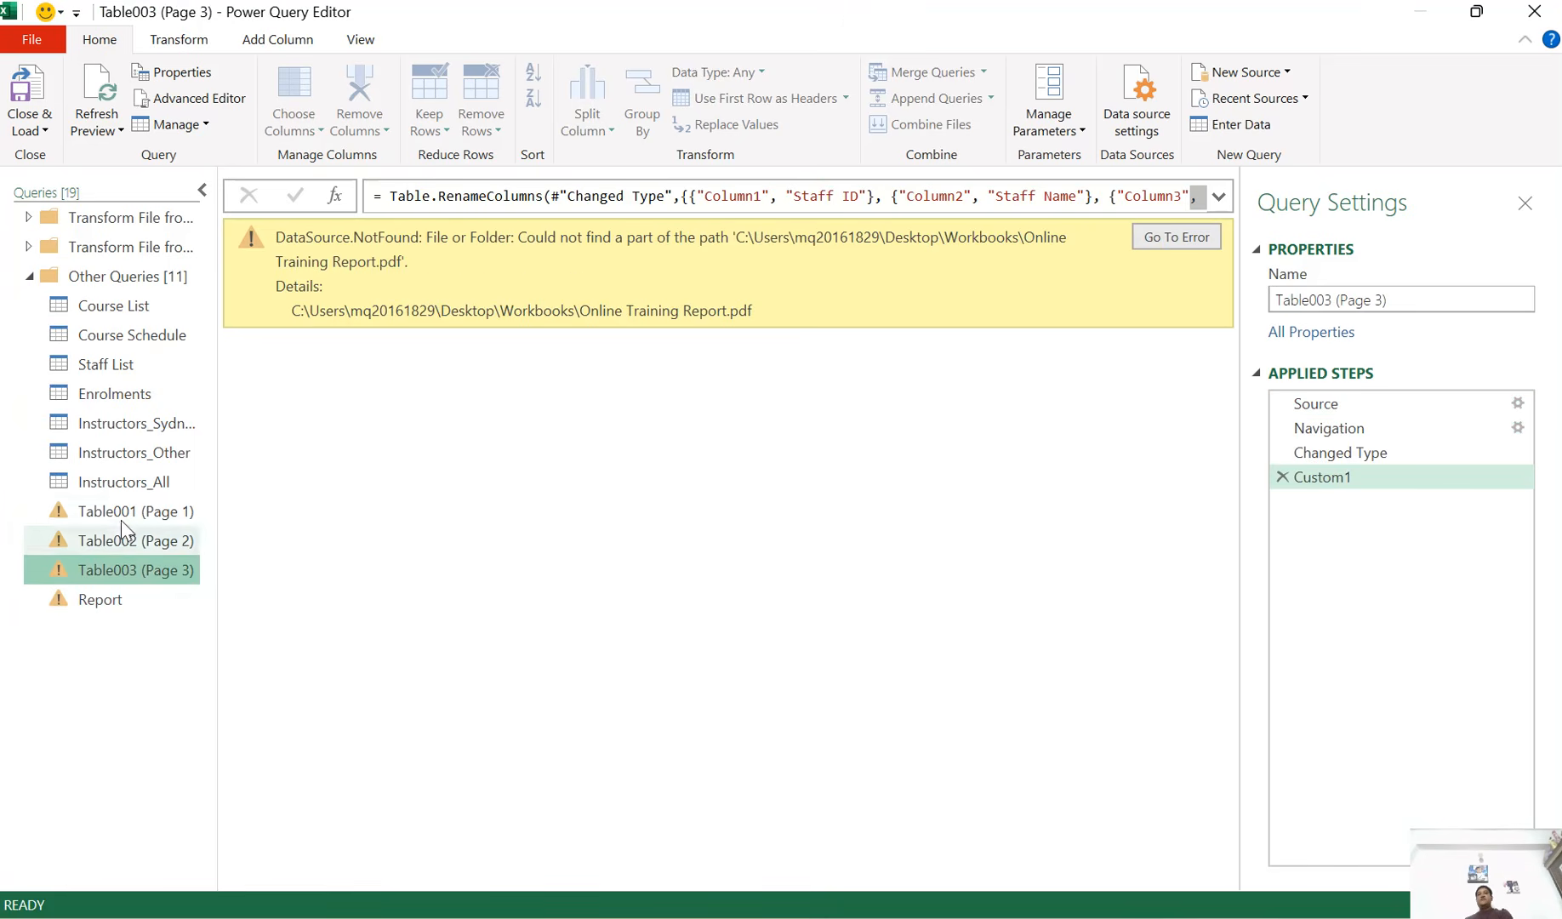
left_click(121, 514)
left_click(117, 542)
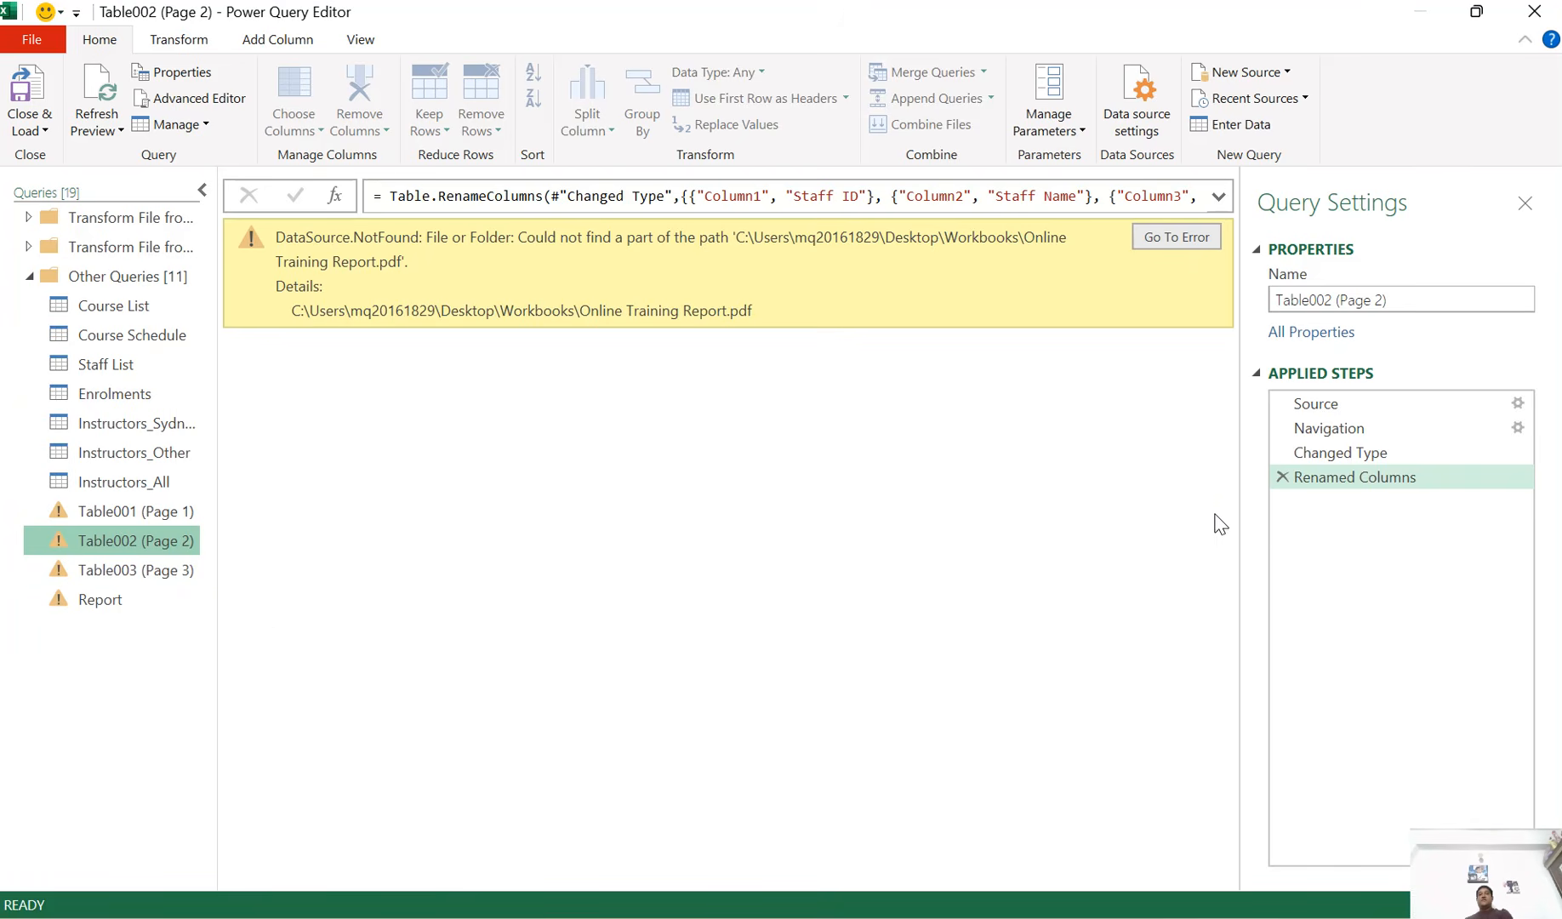
left_click(131, 604)
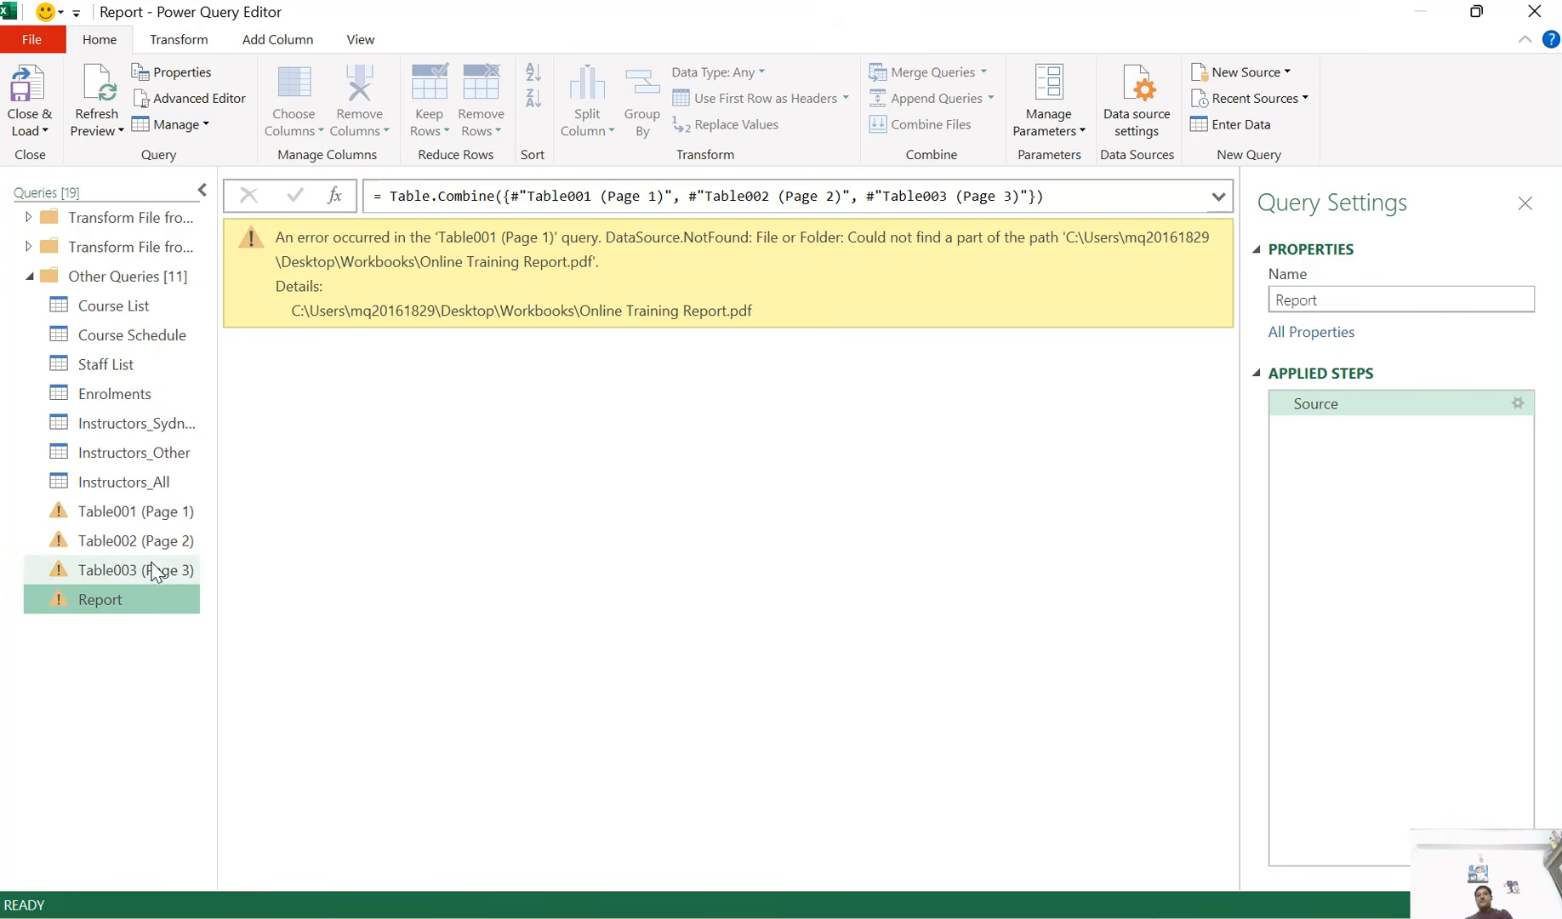
Delete the Changed Type, Promoted Headers and Navigation steps from the Table001 (Page 1) query, keeping only Source
left_click(93, 513)
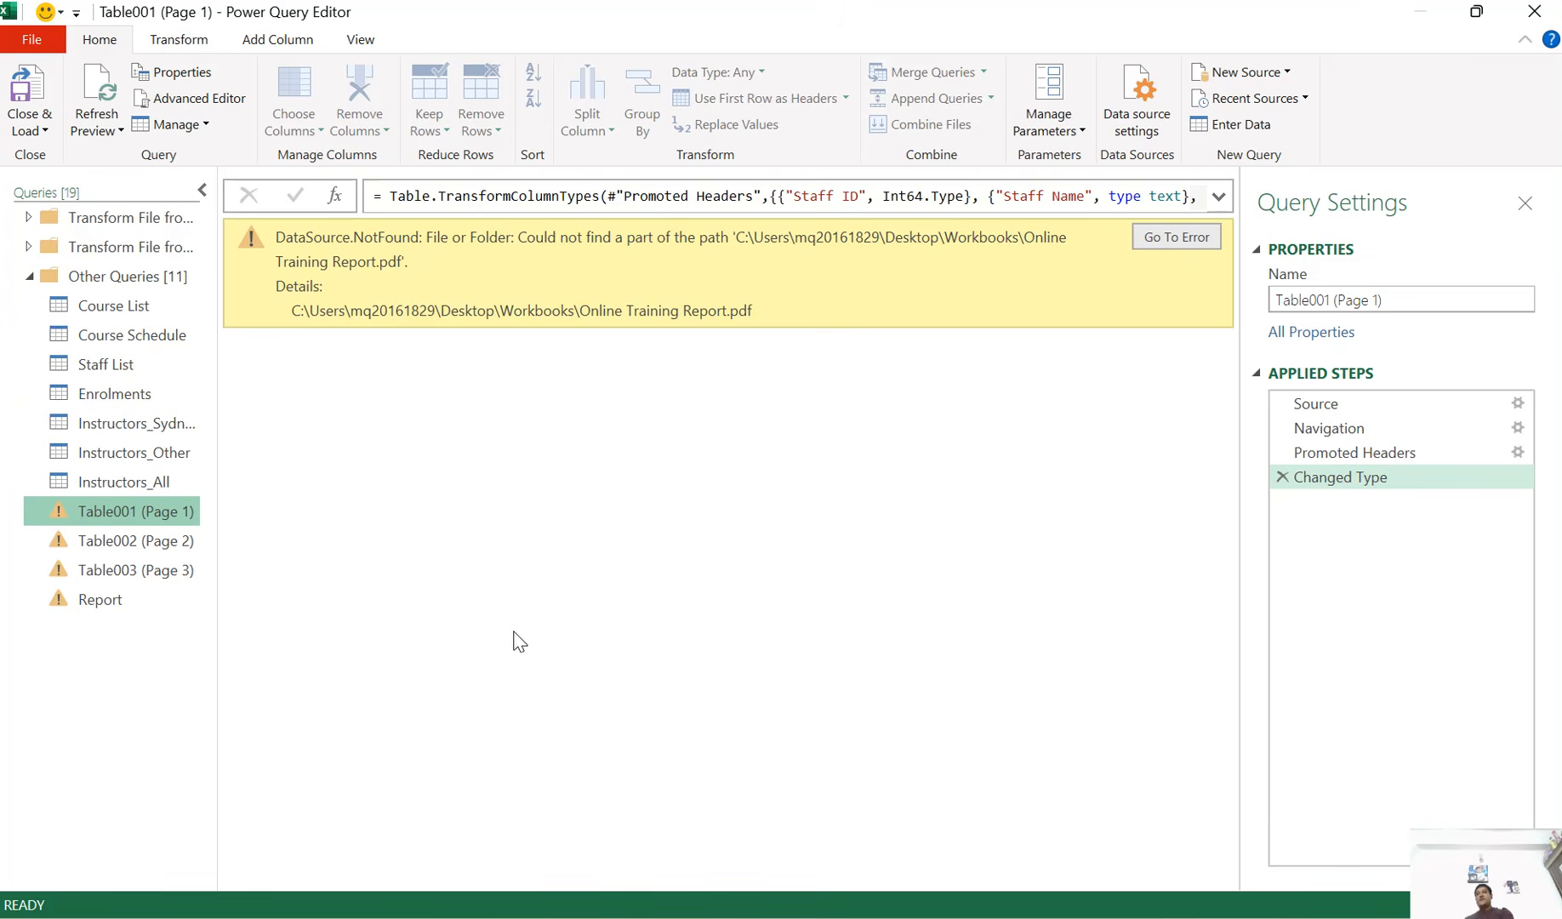
left_click(1282, 477)
left_click(1282, 452)
left_click(1281, 428)
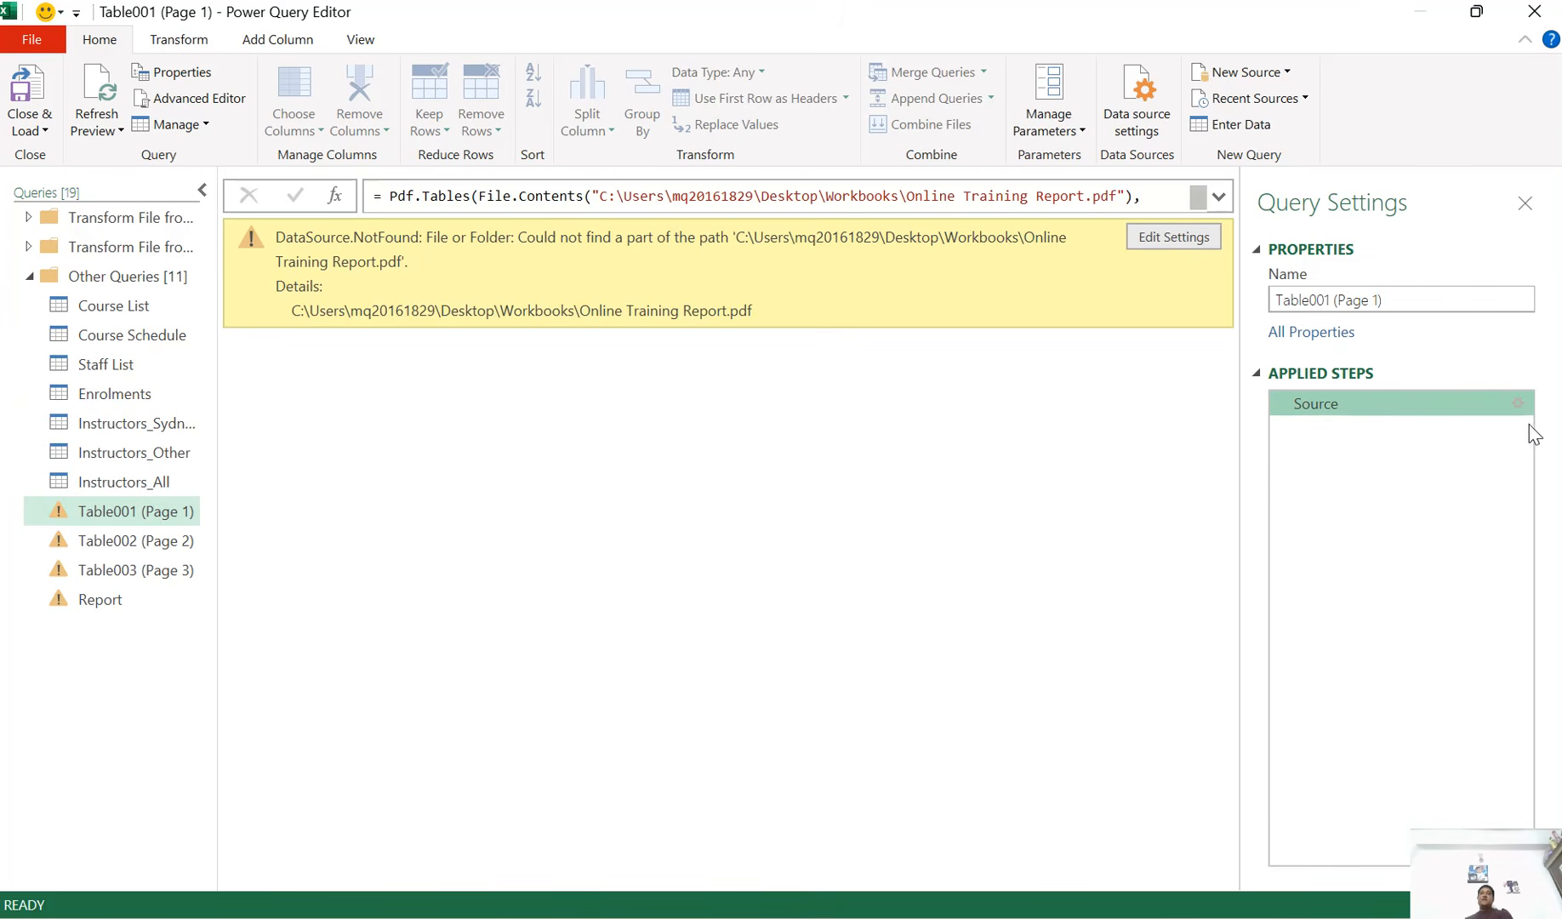
Repoint the PDF source of Table001 (Page 1) to Online Training Report.pdf in the EPT - UNIT - 1 folder
left_click(1517, 403)
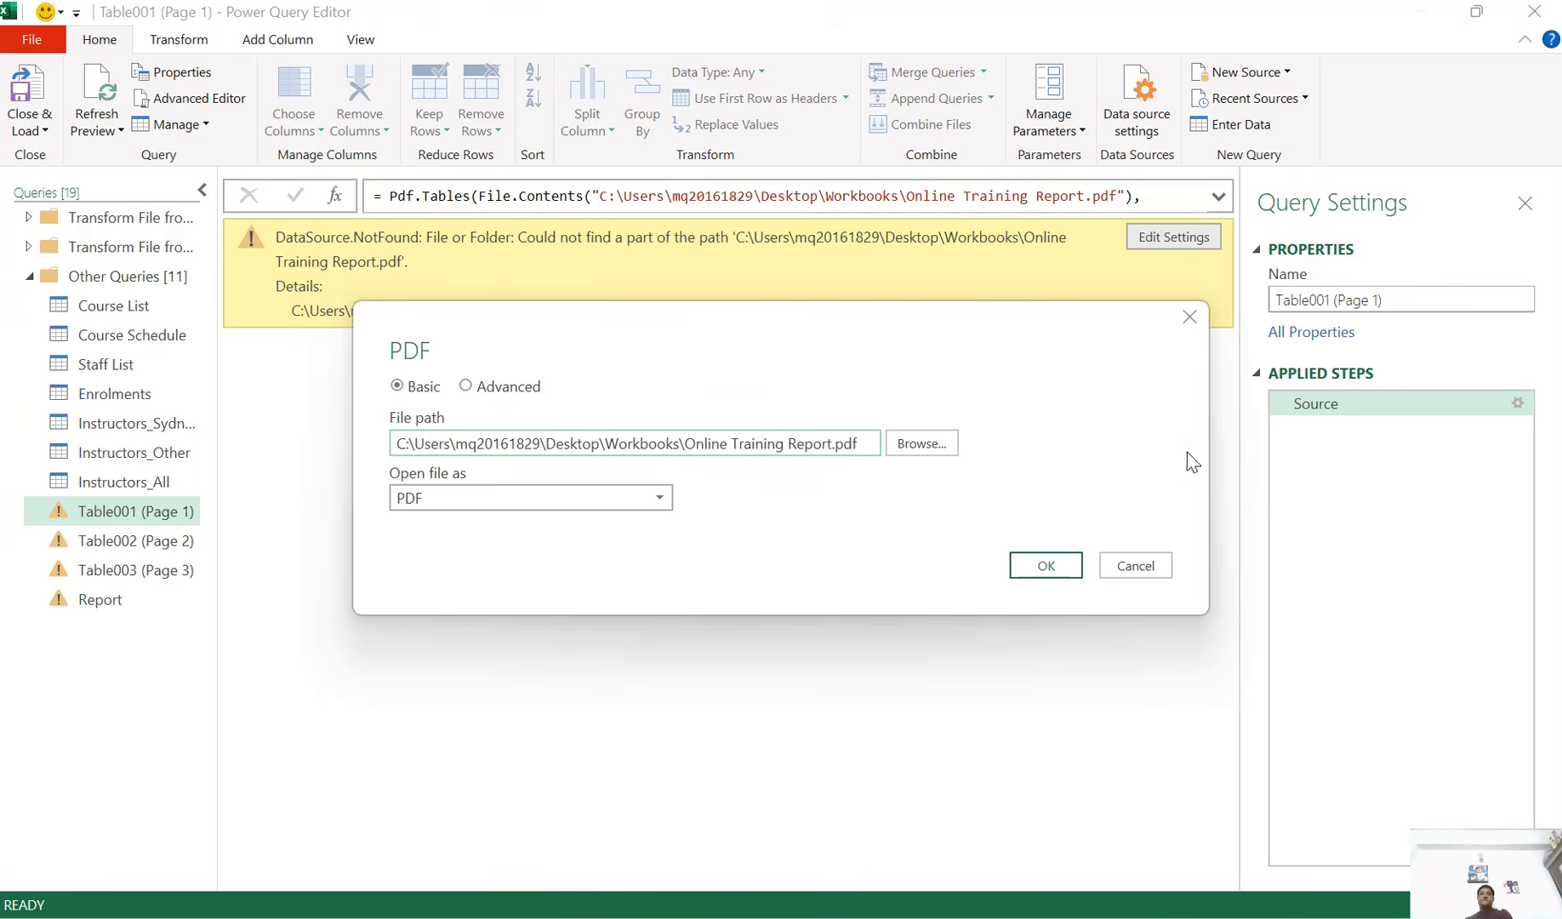
left_click(934, 446)
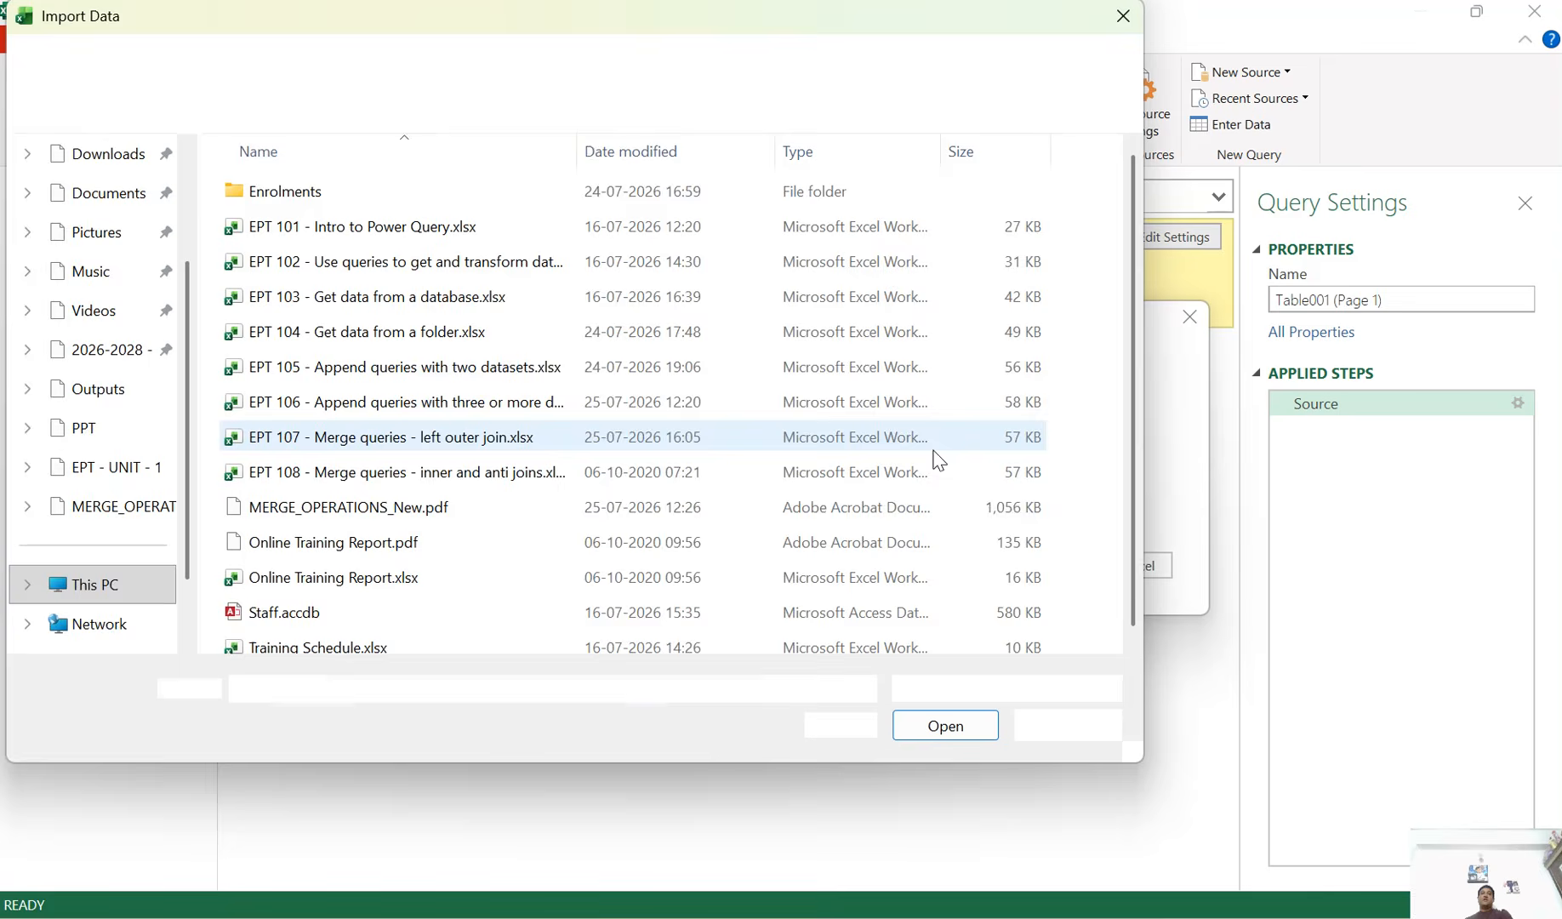
left_click(451, 541)
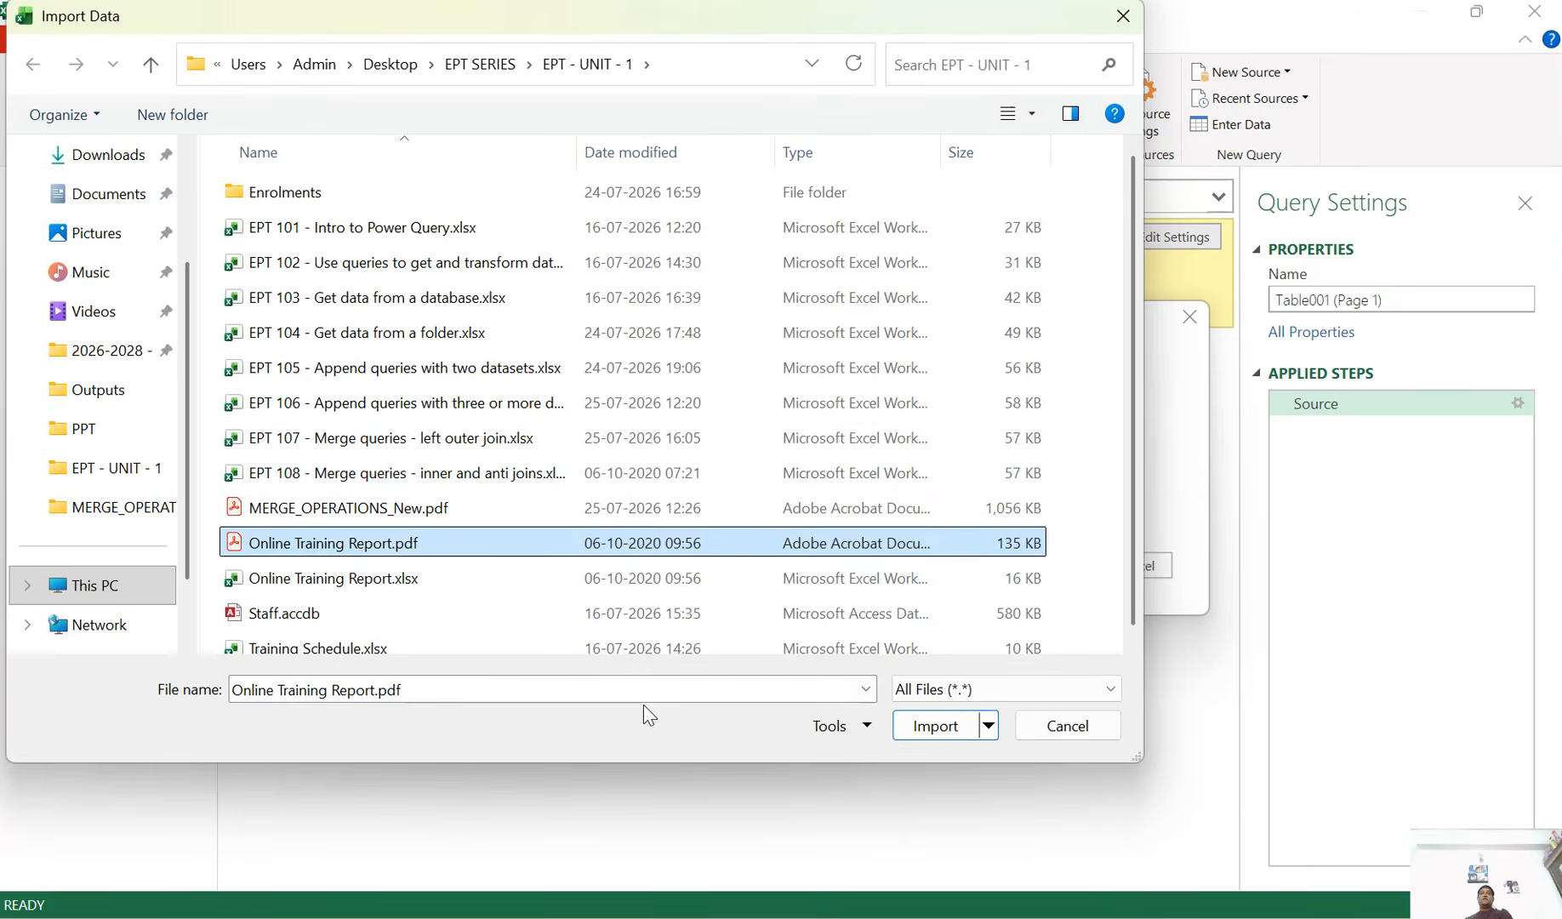
left_click(906, 728)
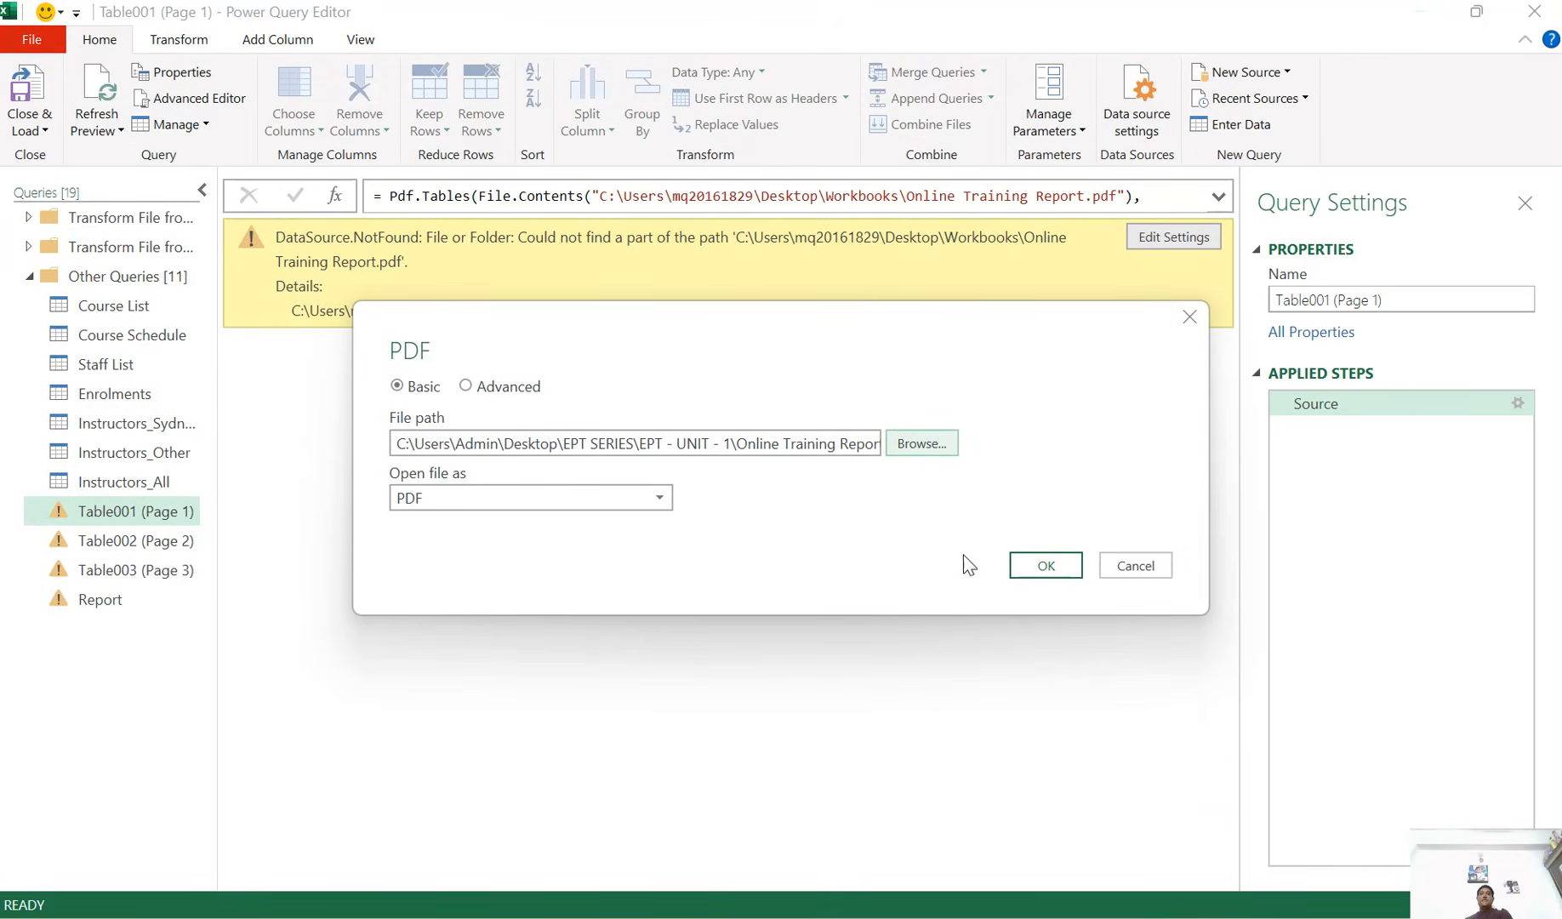
left_click(1024, 568)
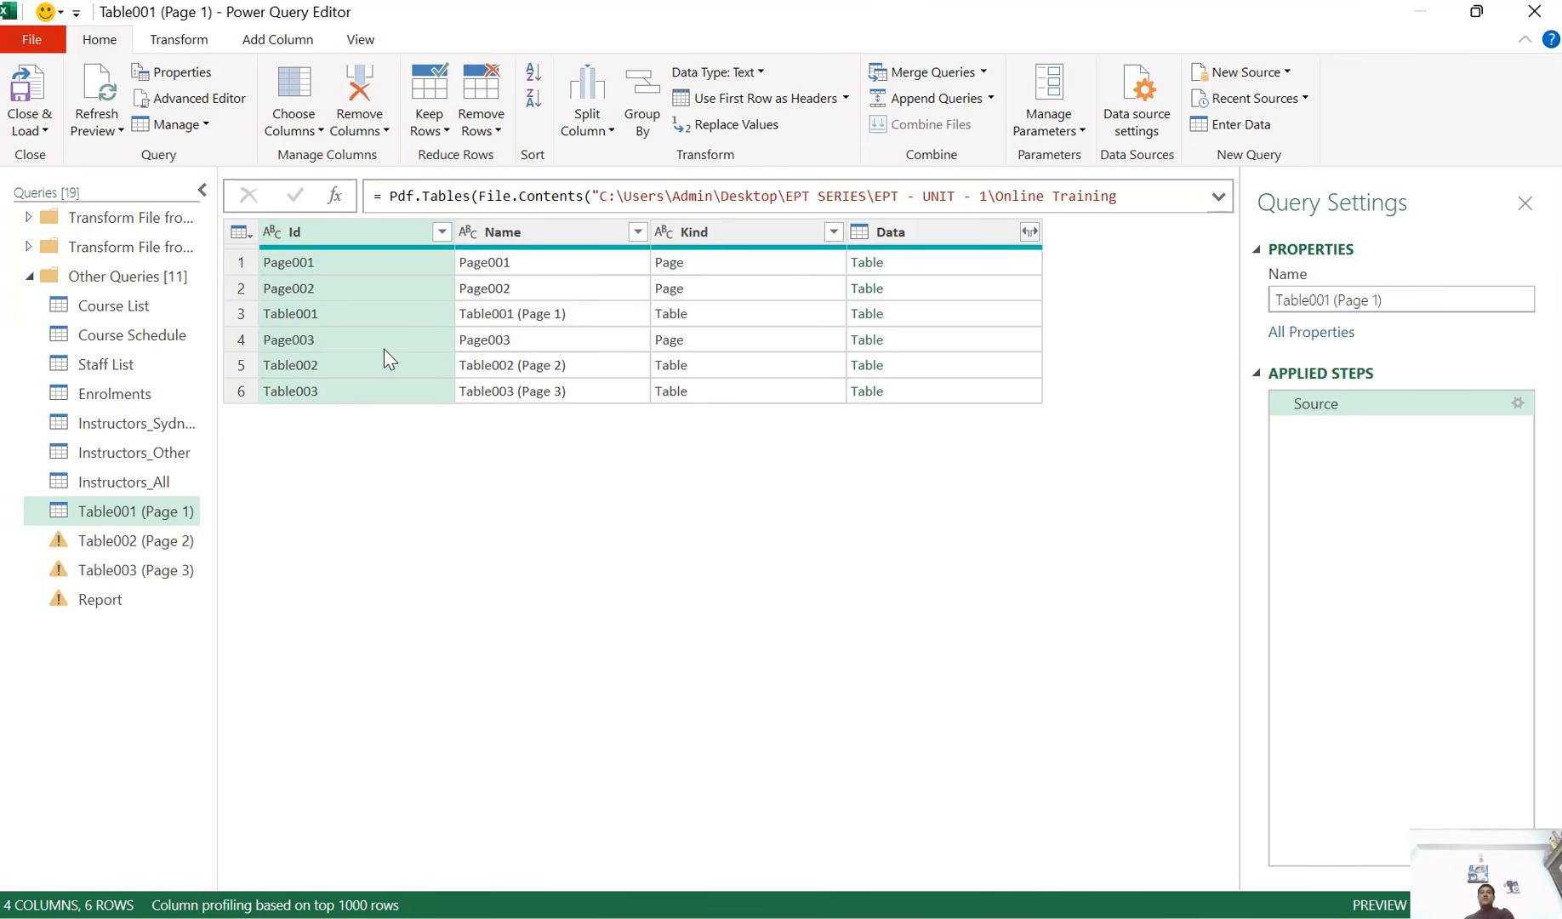
Filter the Name column of the Table001 (Page 1) query to show only Table001 (Page 1)
left_click(637, 232)
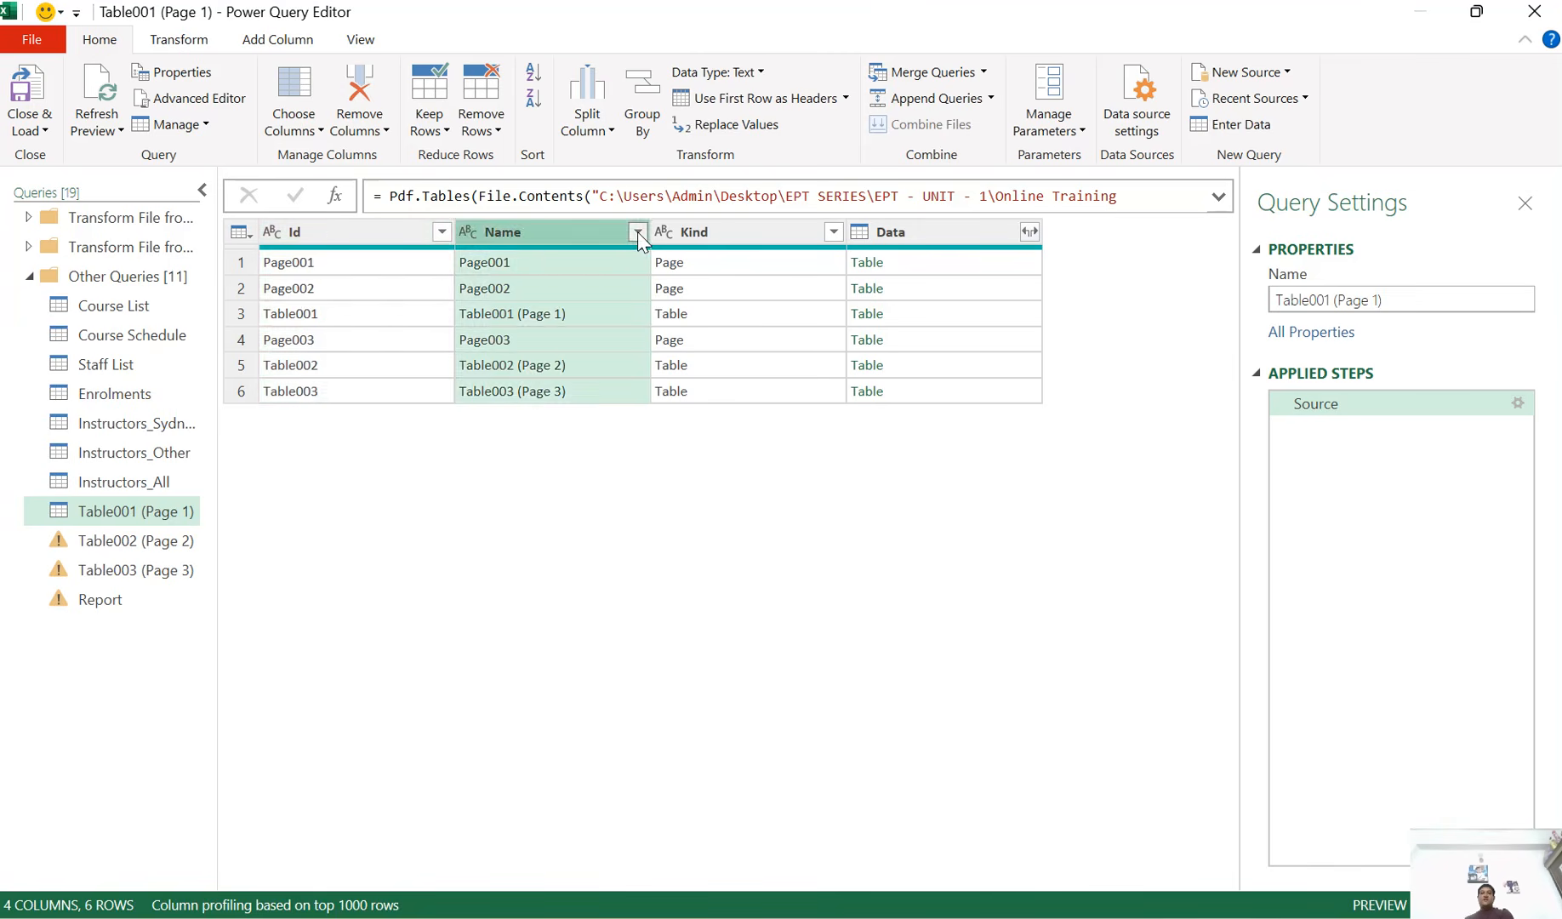
left_click(637, 232)
left_click(352, 492)
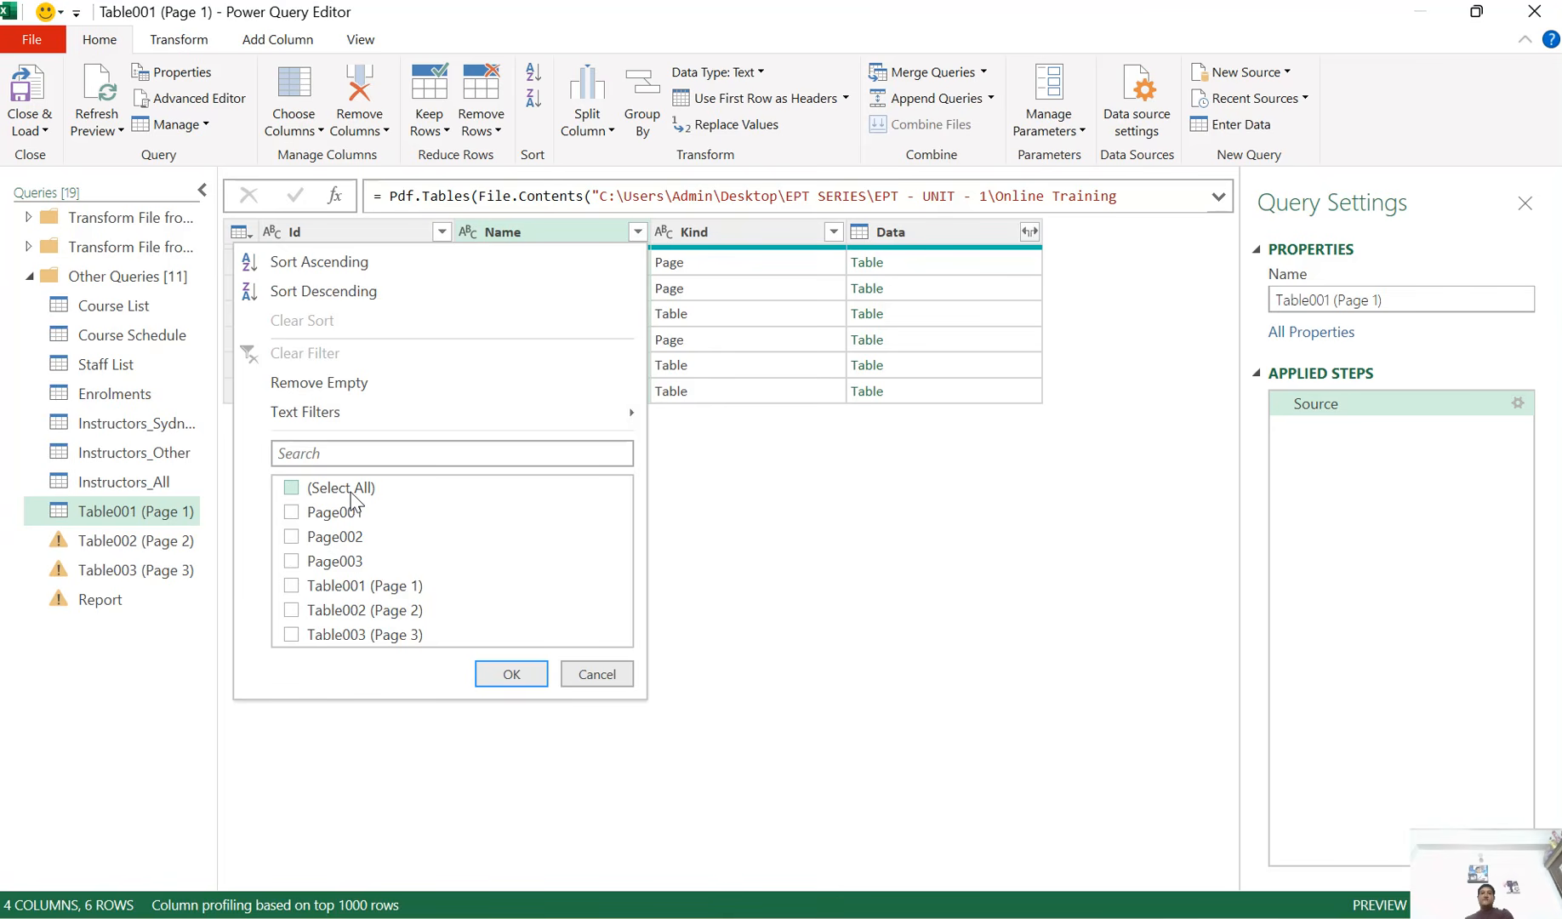
left_click(509, 674)
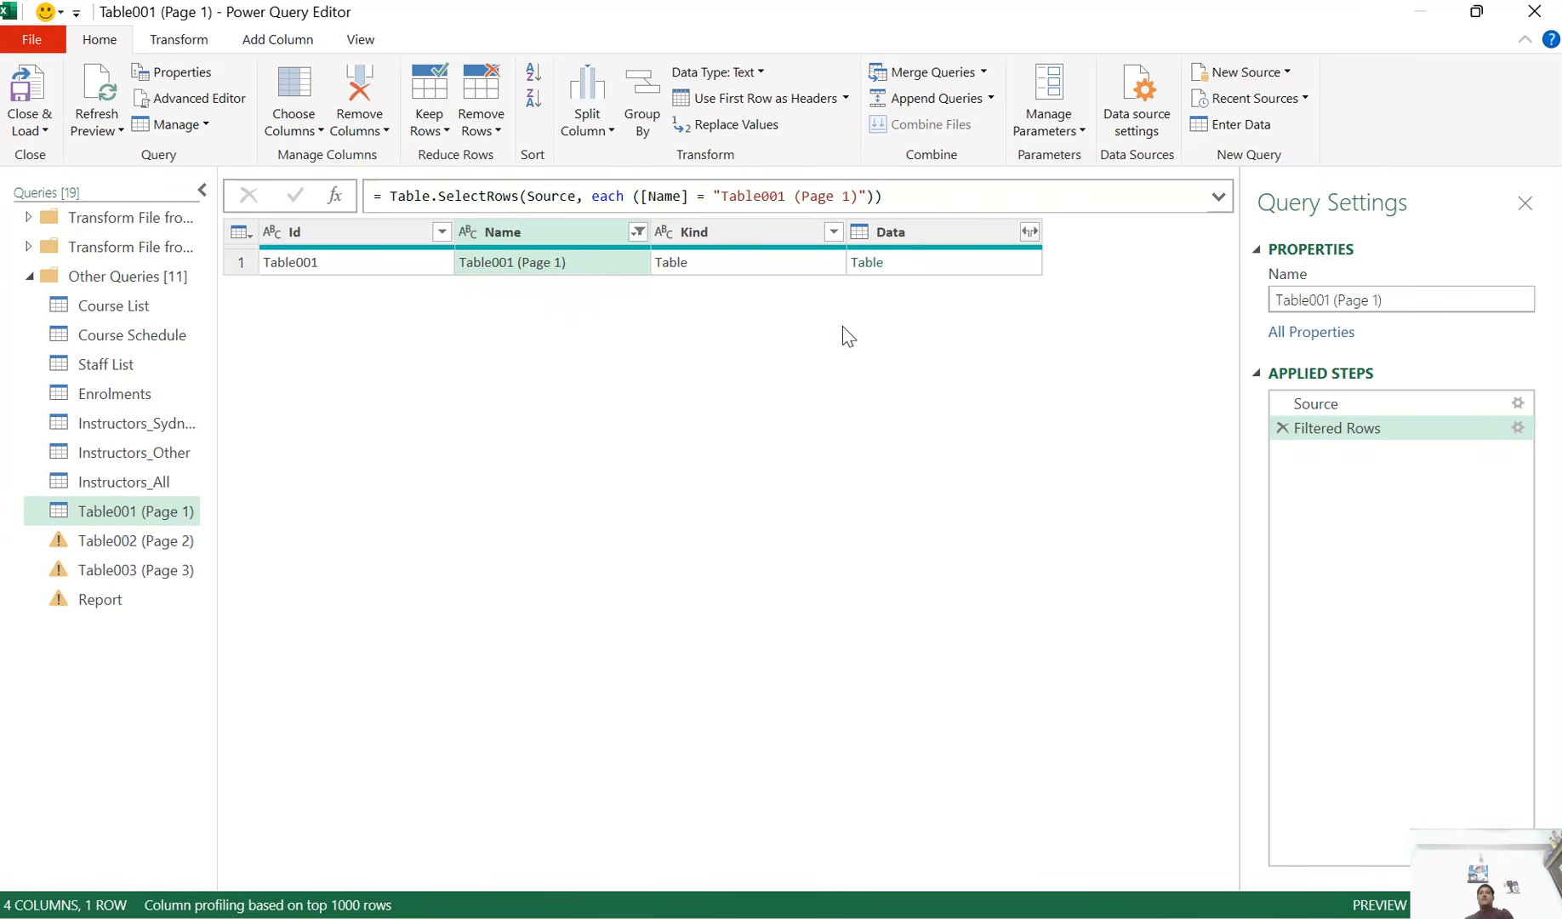
Keep only the Data column and expand it into Column1, Column2 and Column3 without the original column name as prefix
right_click(916, 240)
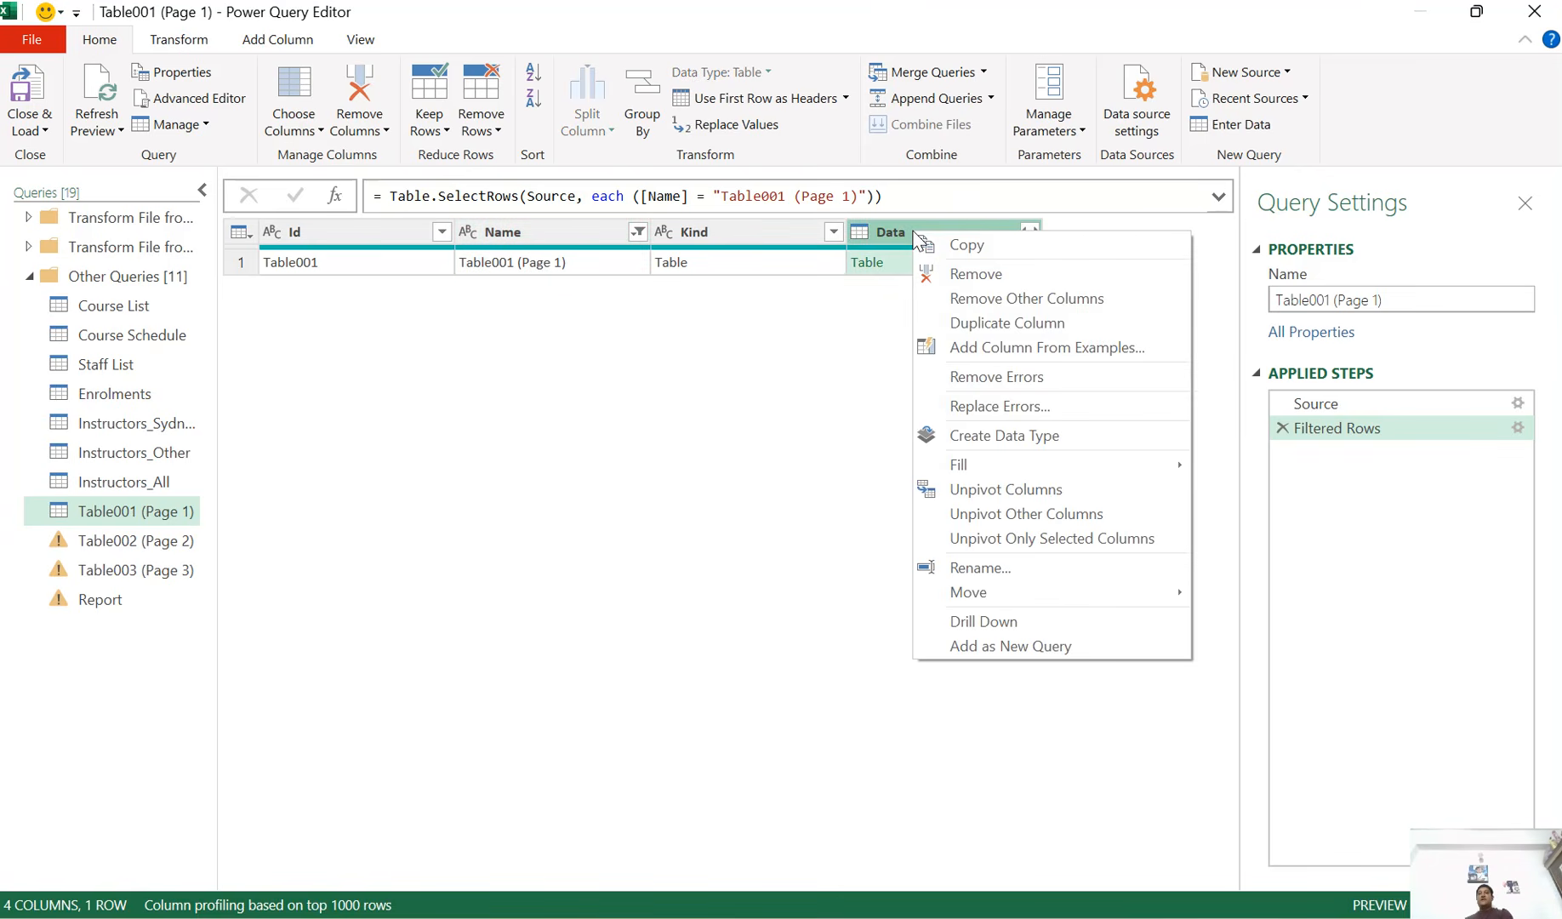
left_click(1030, 298)
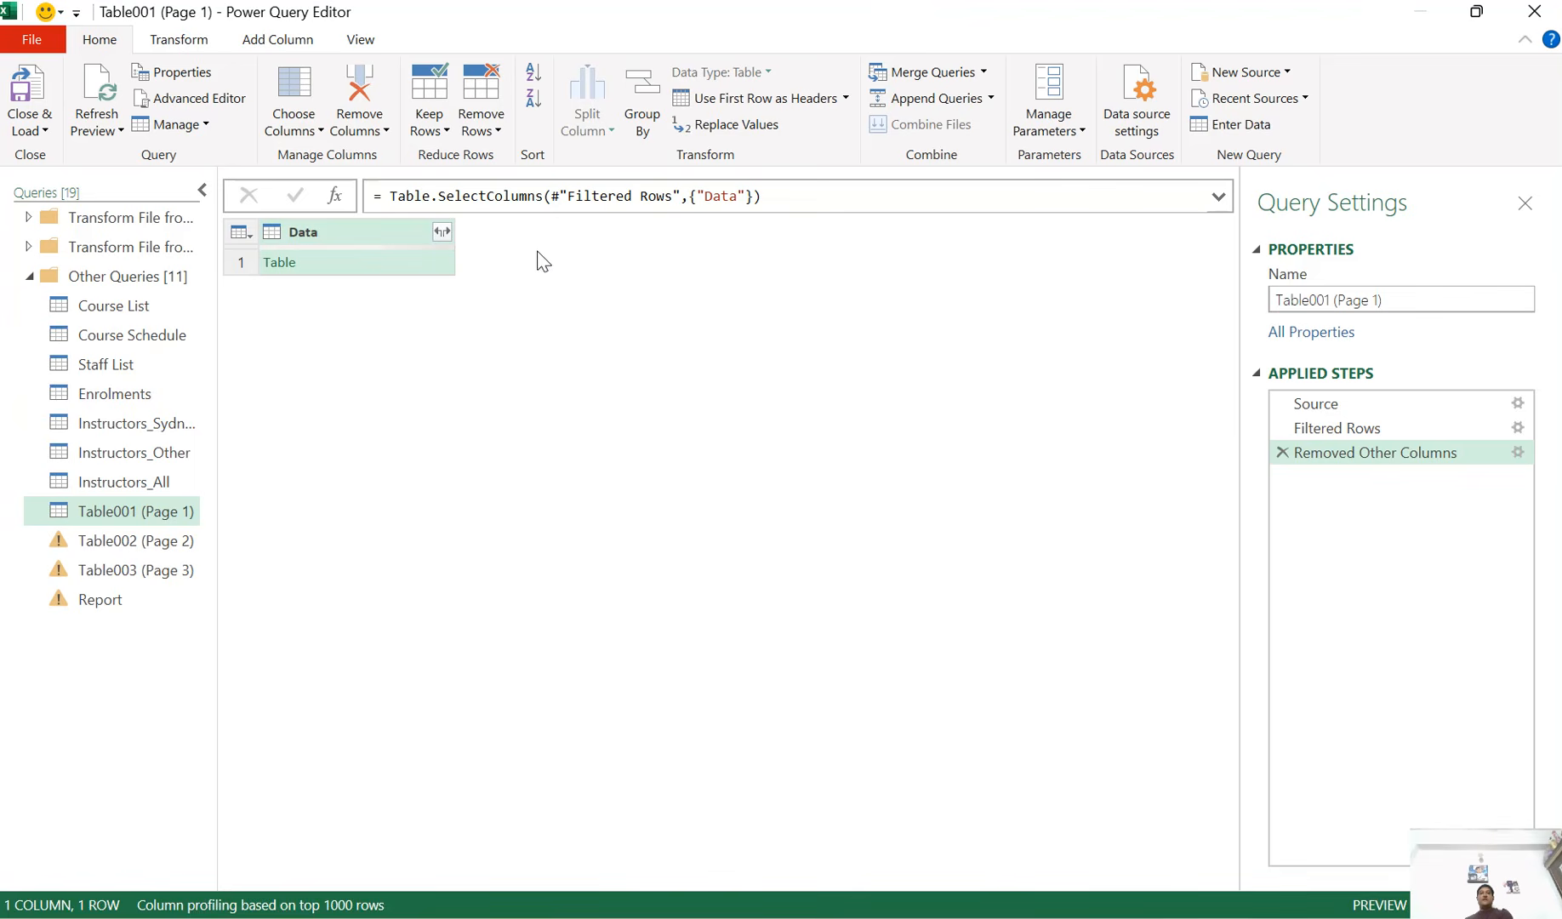
left_click(442, 231)
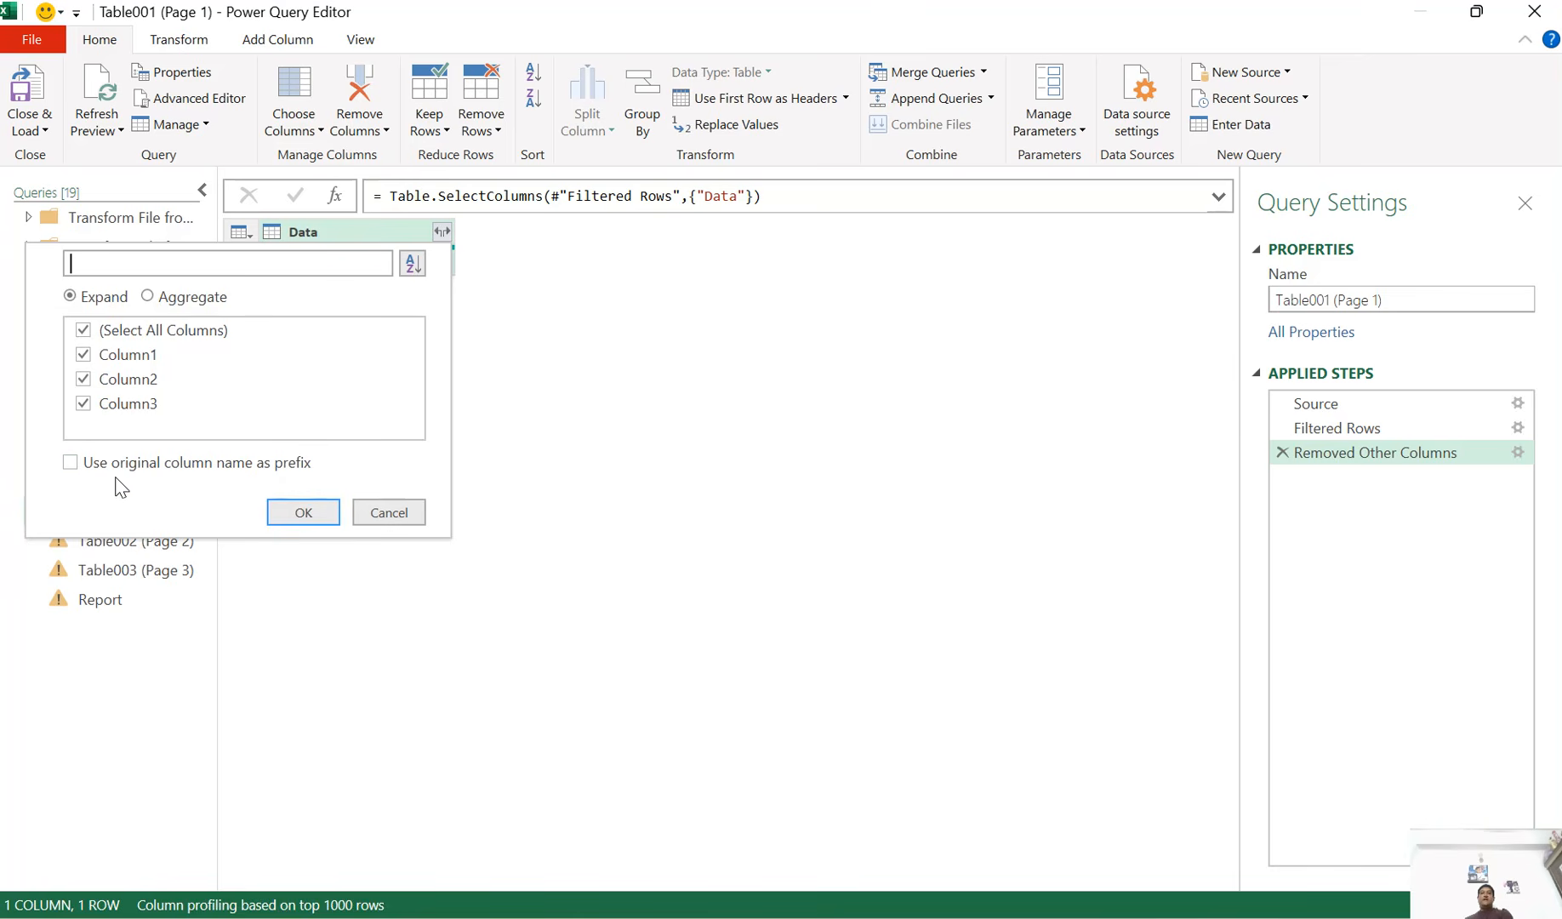
left_click(301, 513)
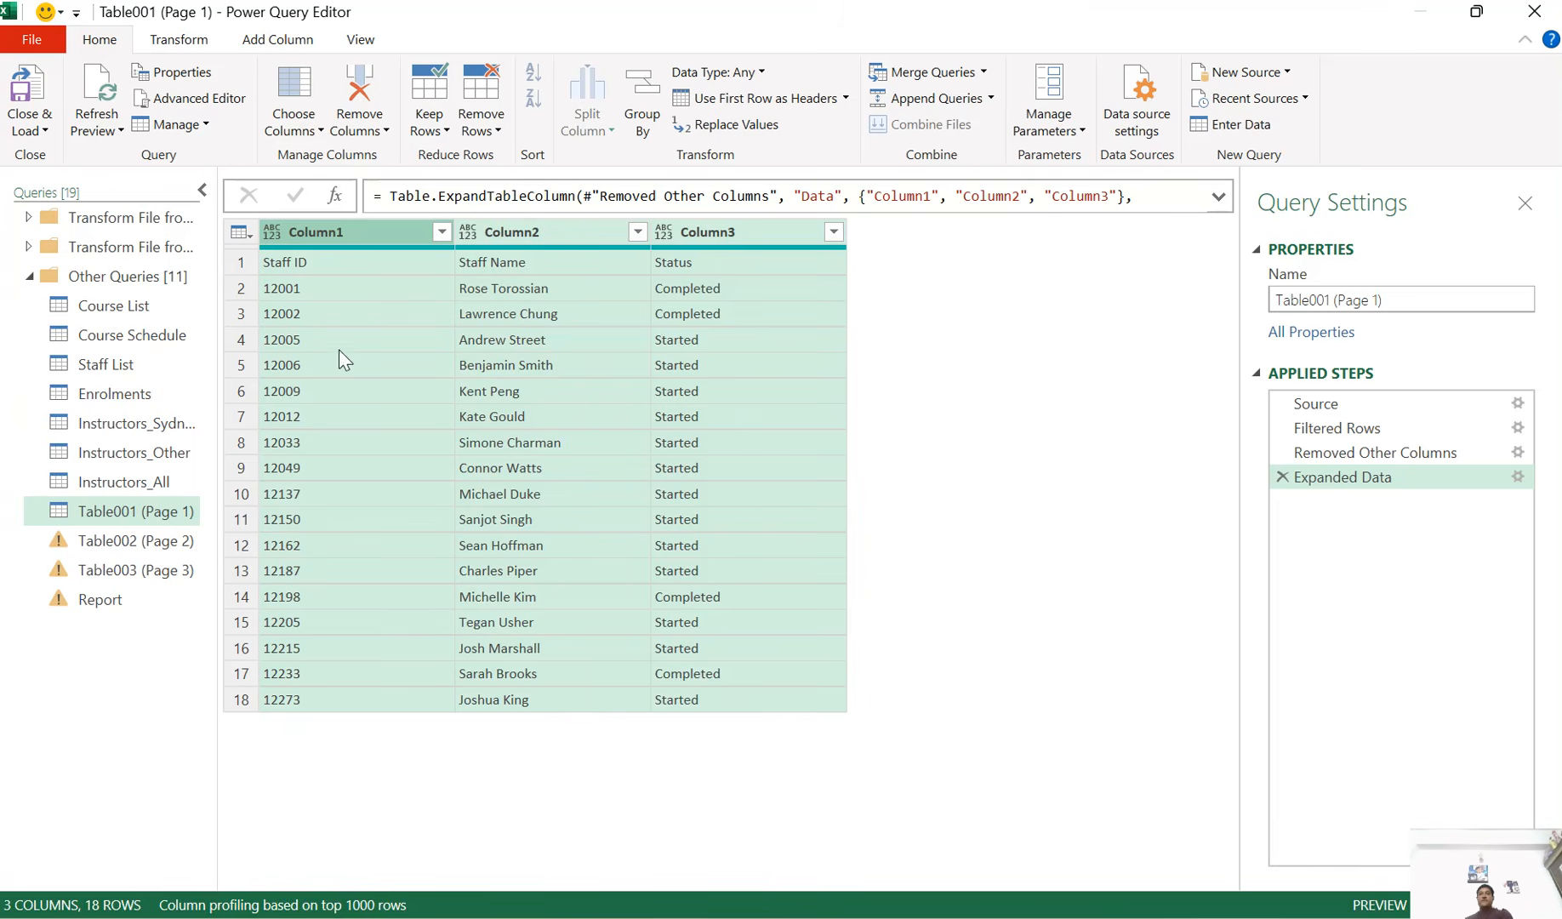
Promote the first row of Table001 (Page 1) to headers and change Staff ID to Text, replacing the current type conversion
left_click(353, 265)
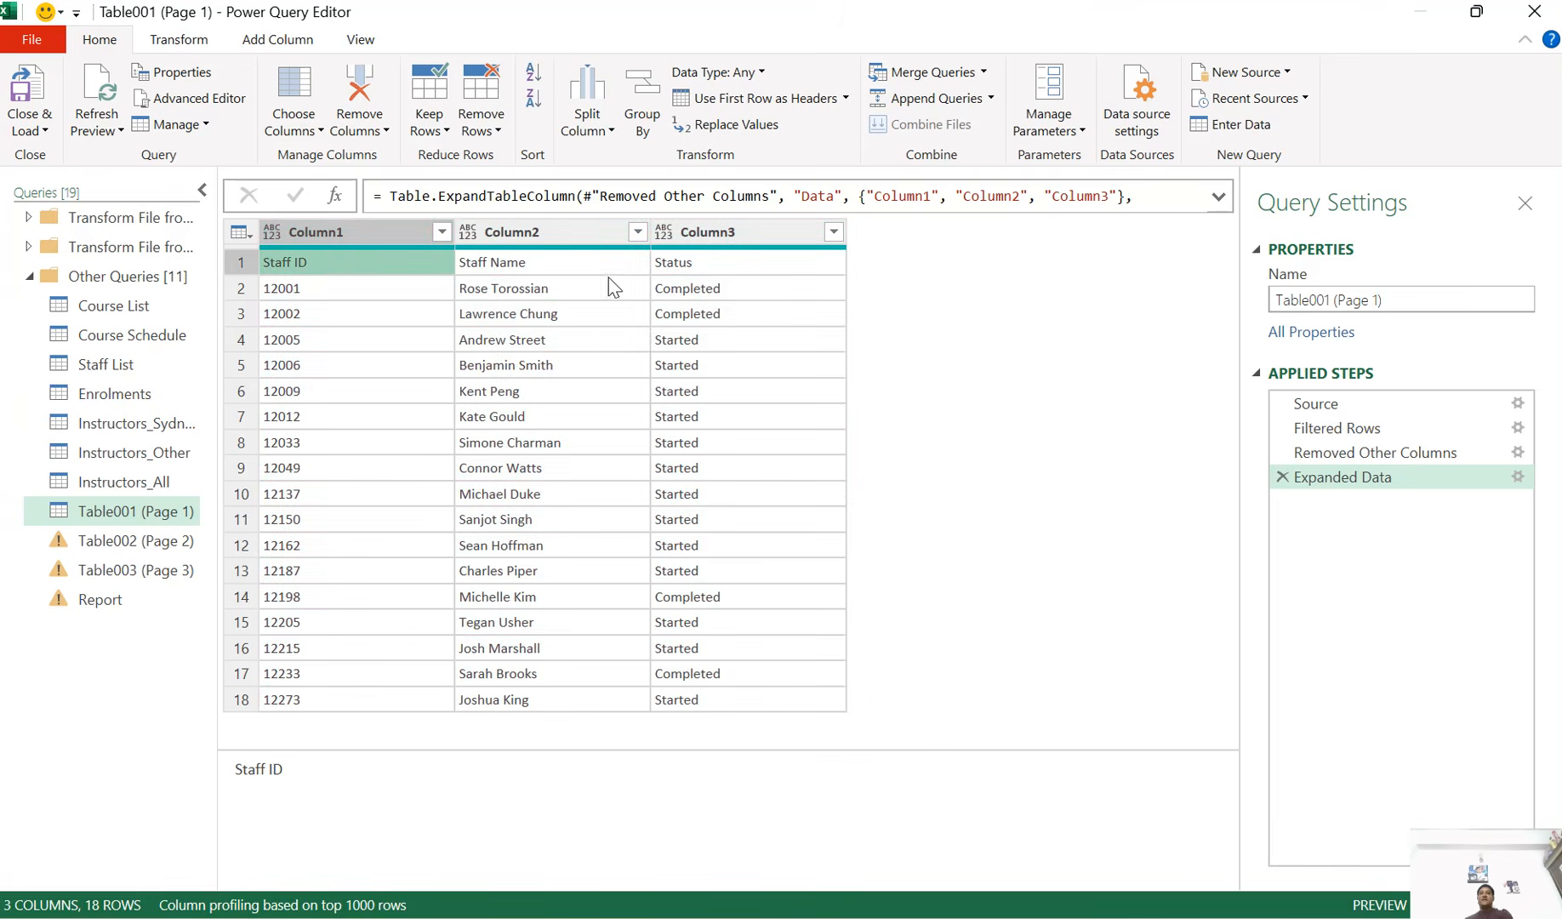
left_click(736, 101)
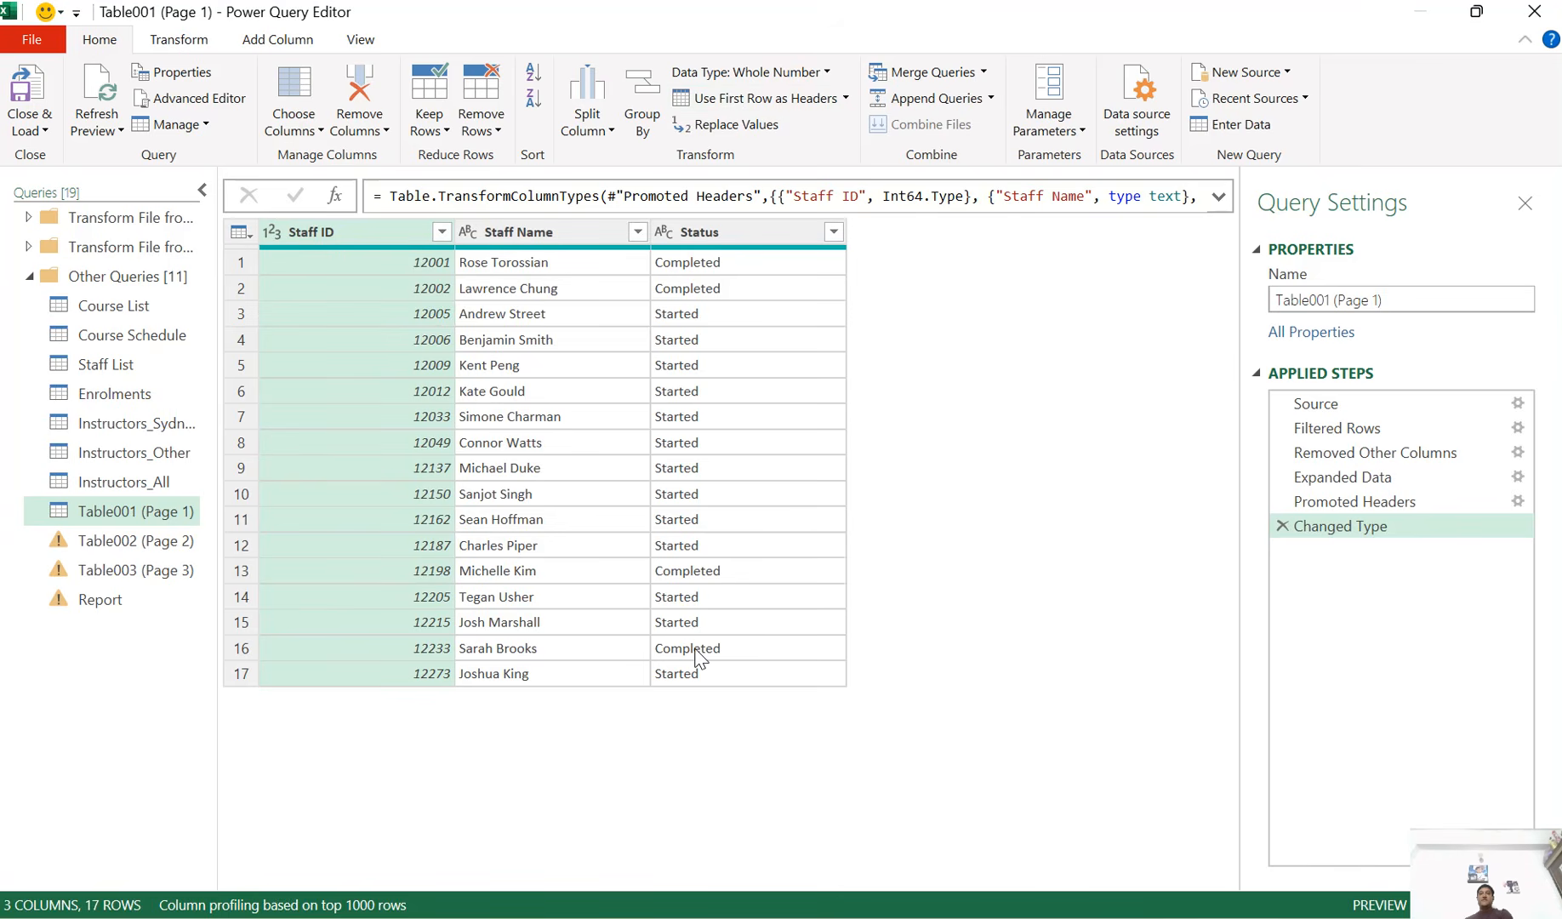
left_click(277, 236)
left_click(345, 489)
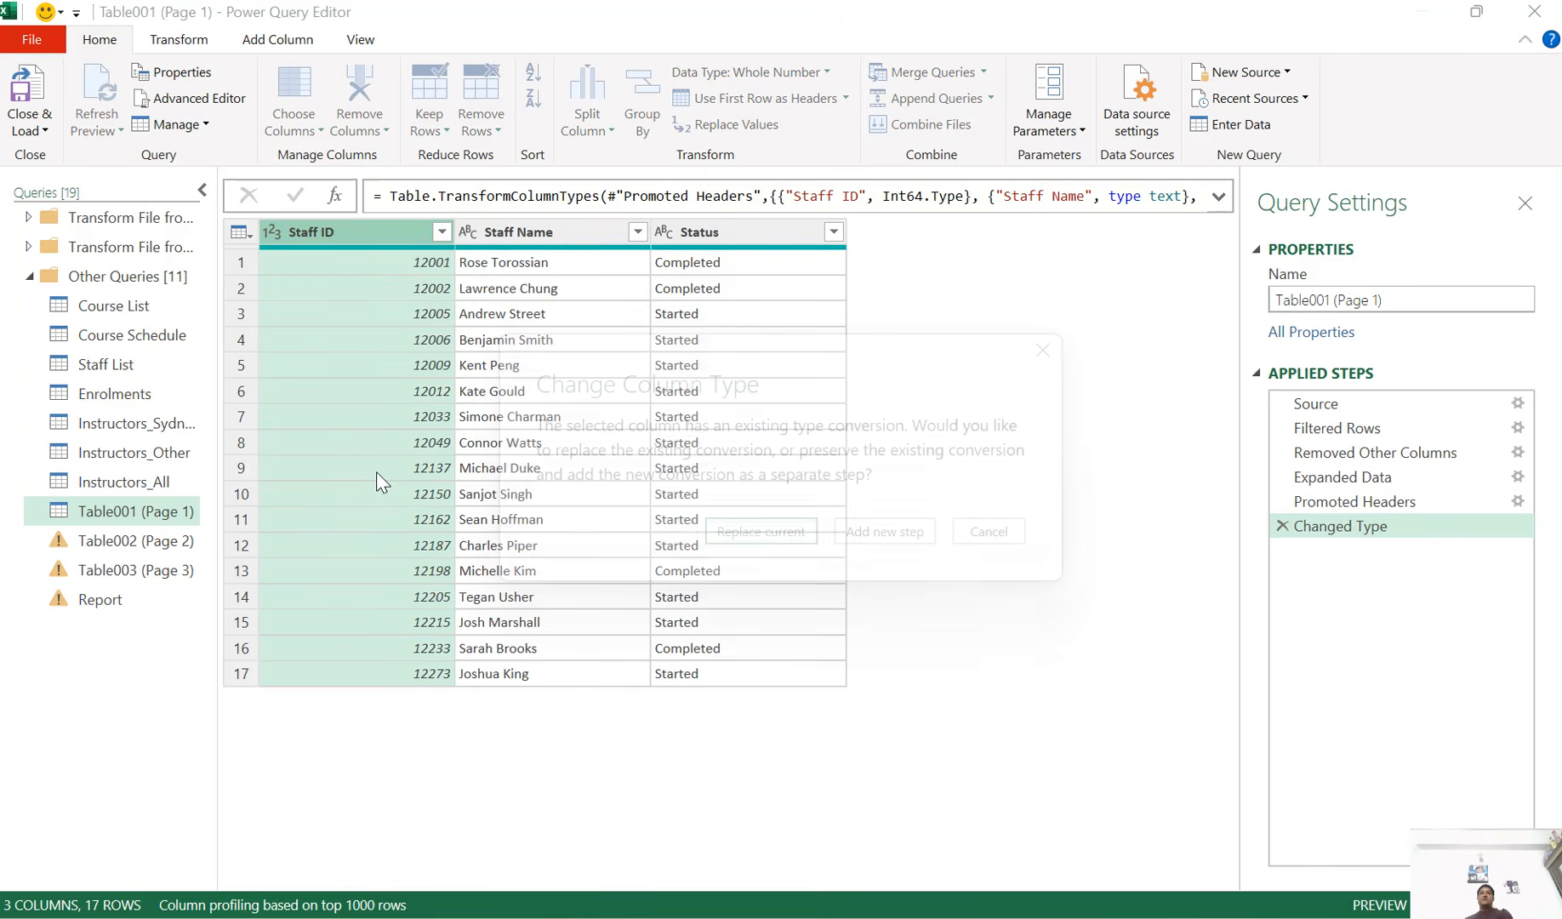
left_click(786, 546)
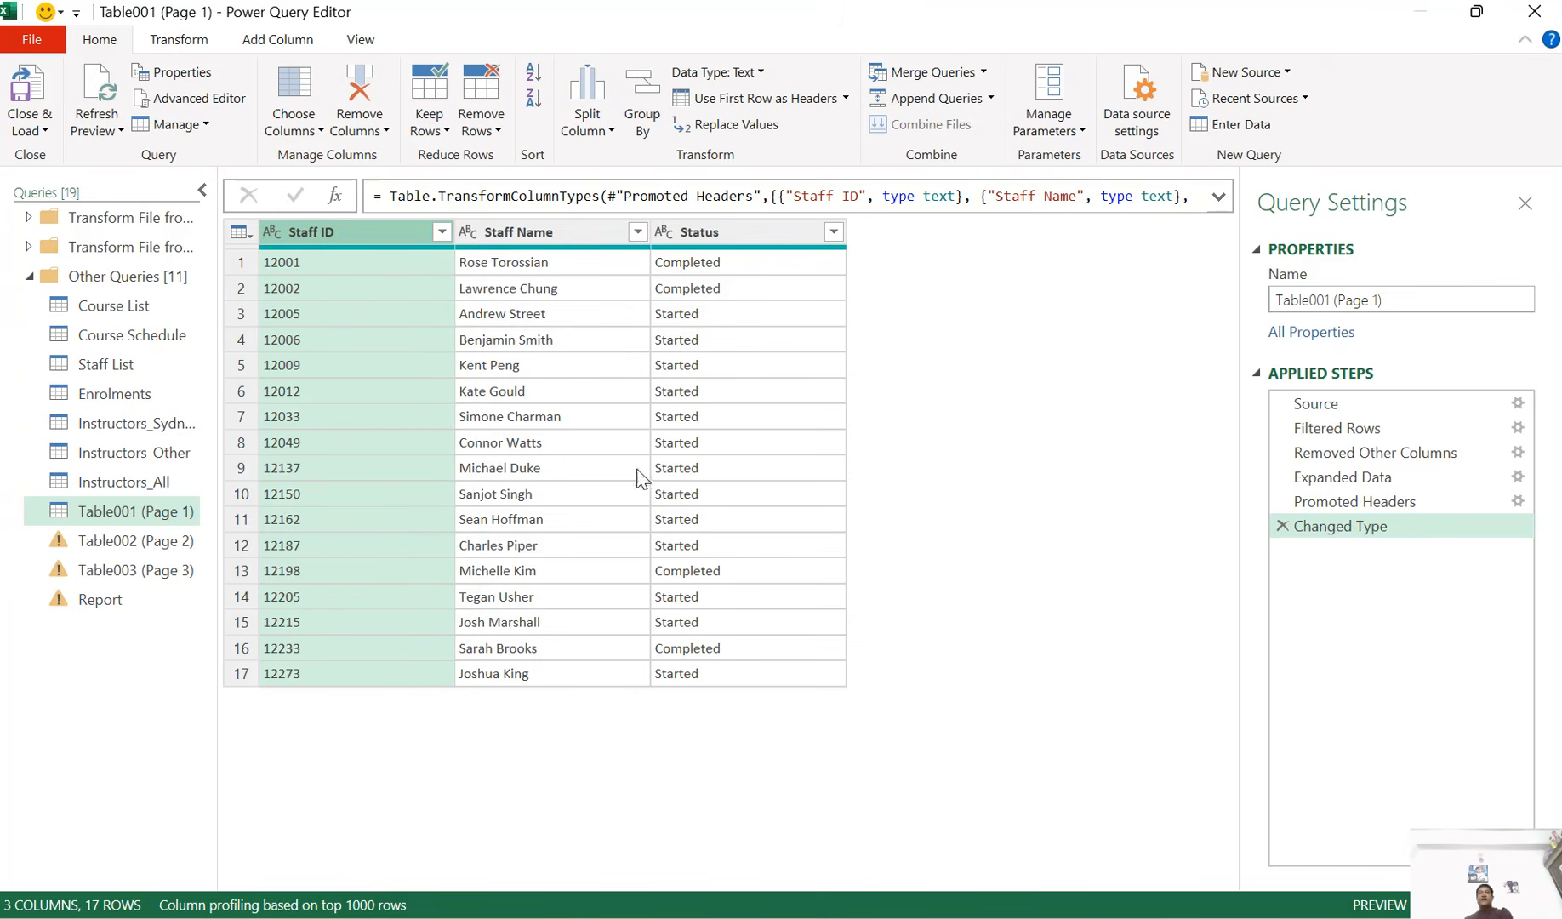
Delete the Renamed Columns, Changed Type and Navigation steps from the Table002 (Page 2) query, keeping only Source
left_click(151, 553)
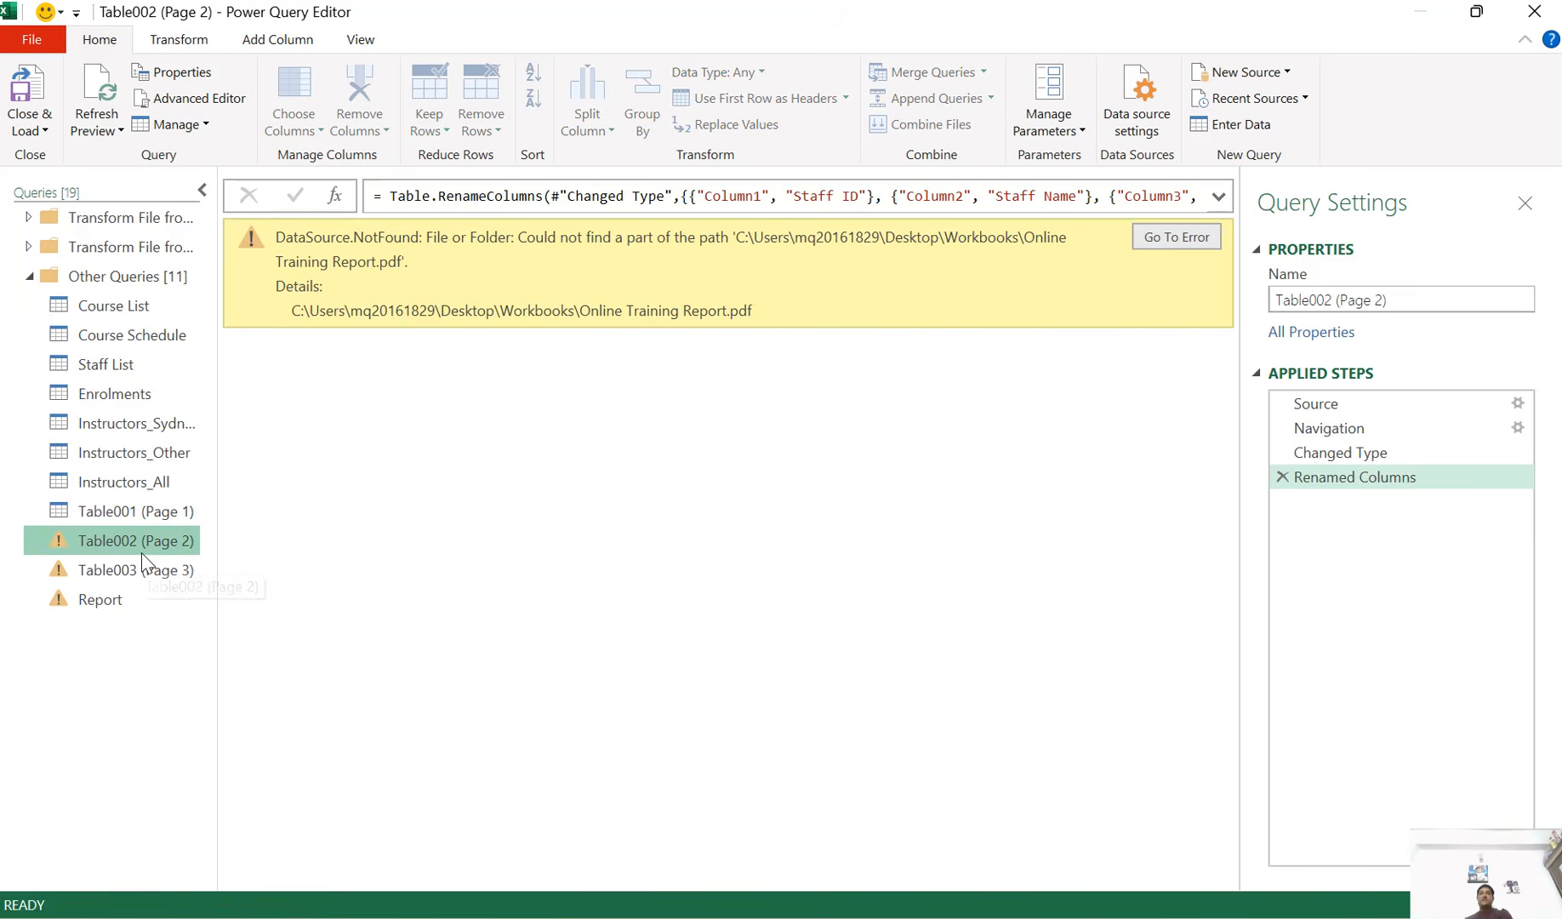
left_click(1282, 477)
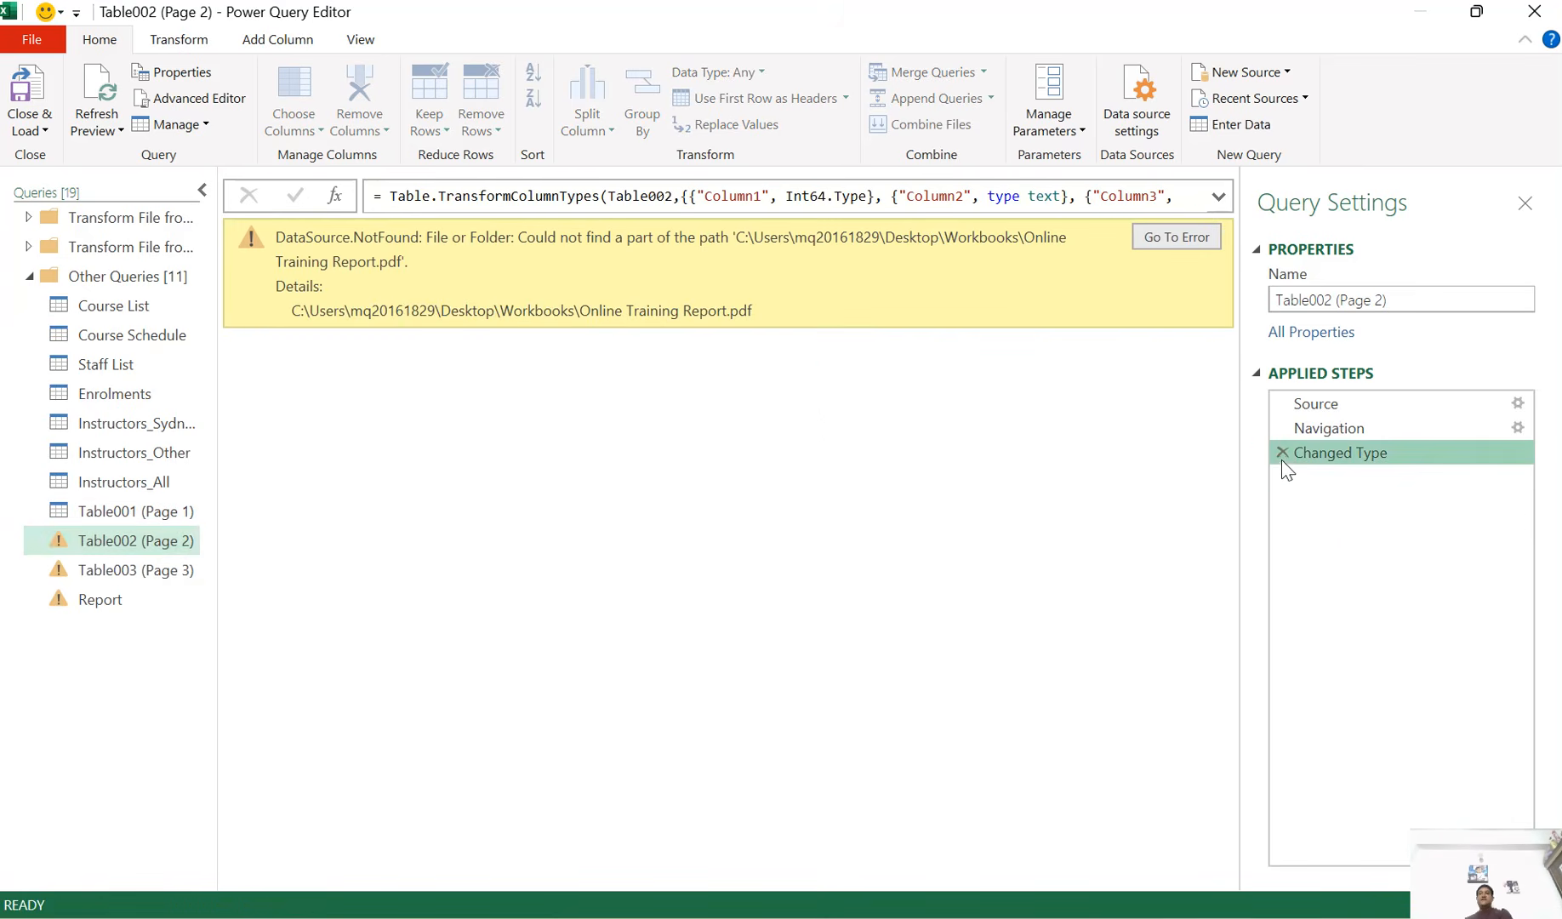
left_click(1282, 453)
left_click(1281, 429)
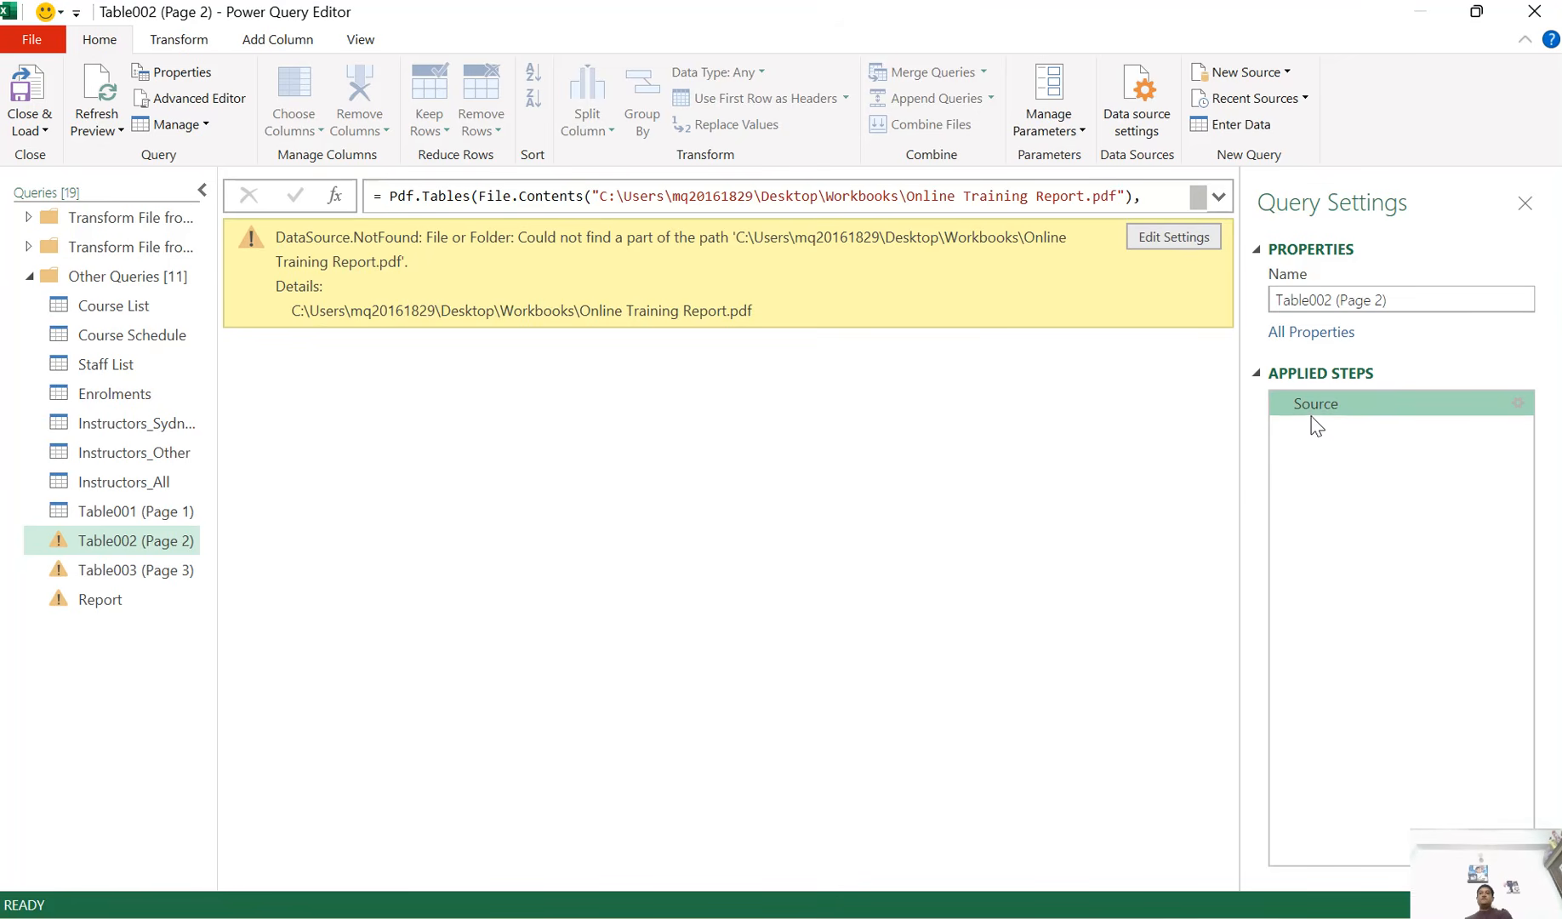
Repoint the PDF source of Table002 (Page 2) to Online Training Report.pdf in the EPT - UNIT - 1 folder
left_click(1518, 404)
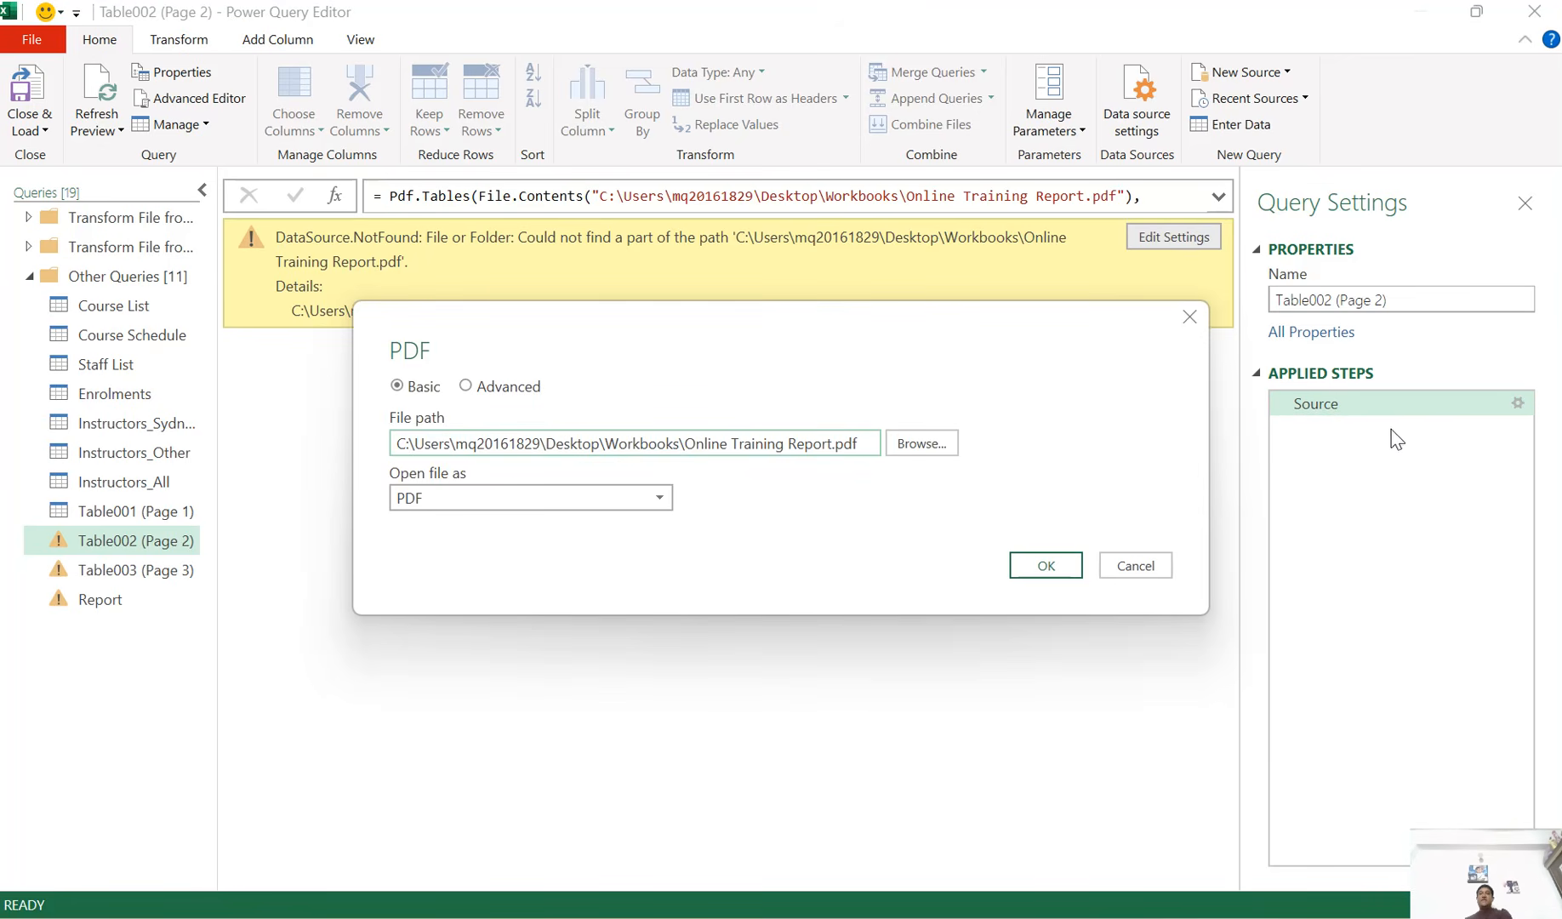
left_click(945, 449)
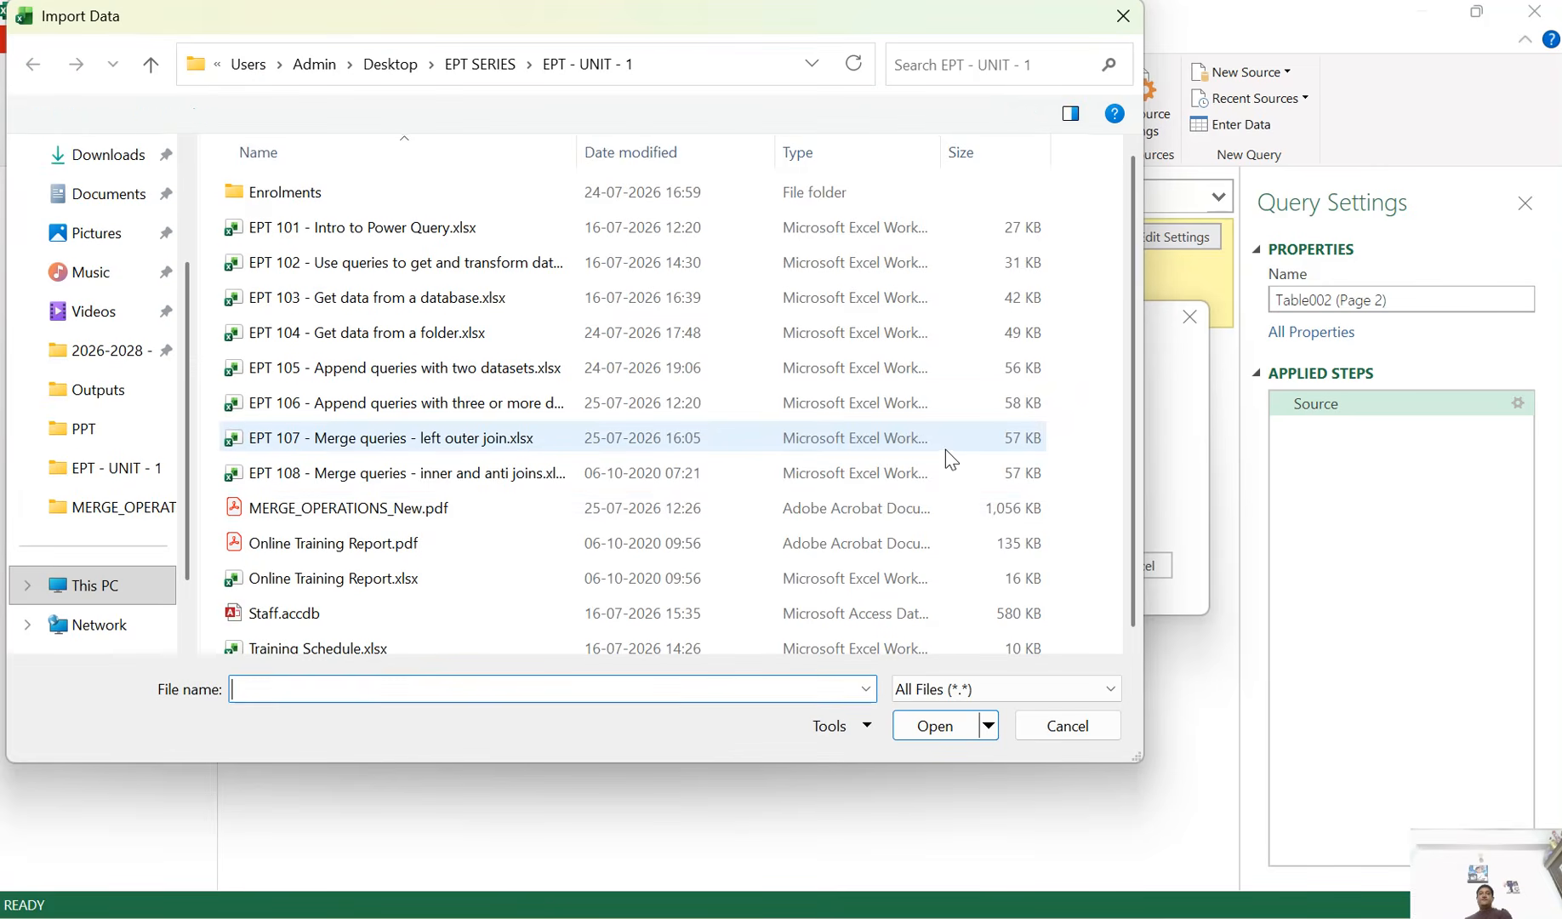
left_click(366, 548)
left_click(927, 735)
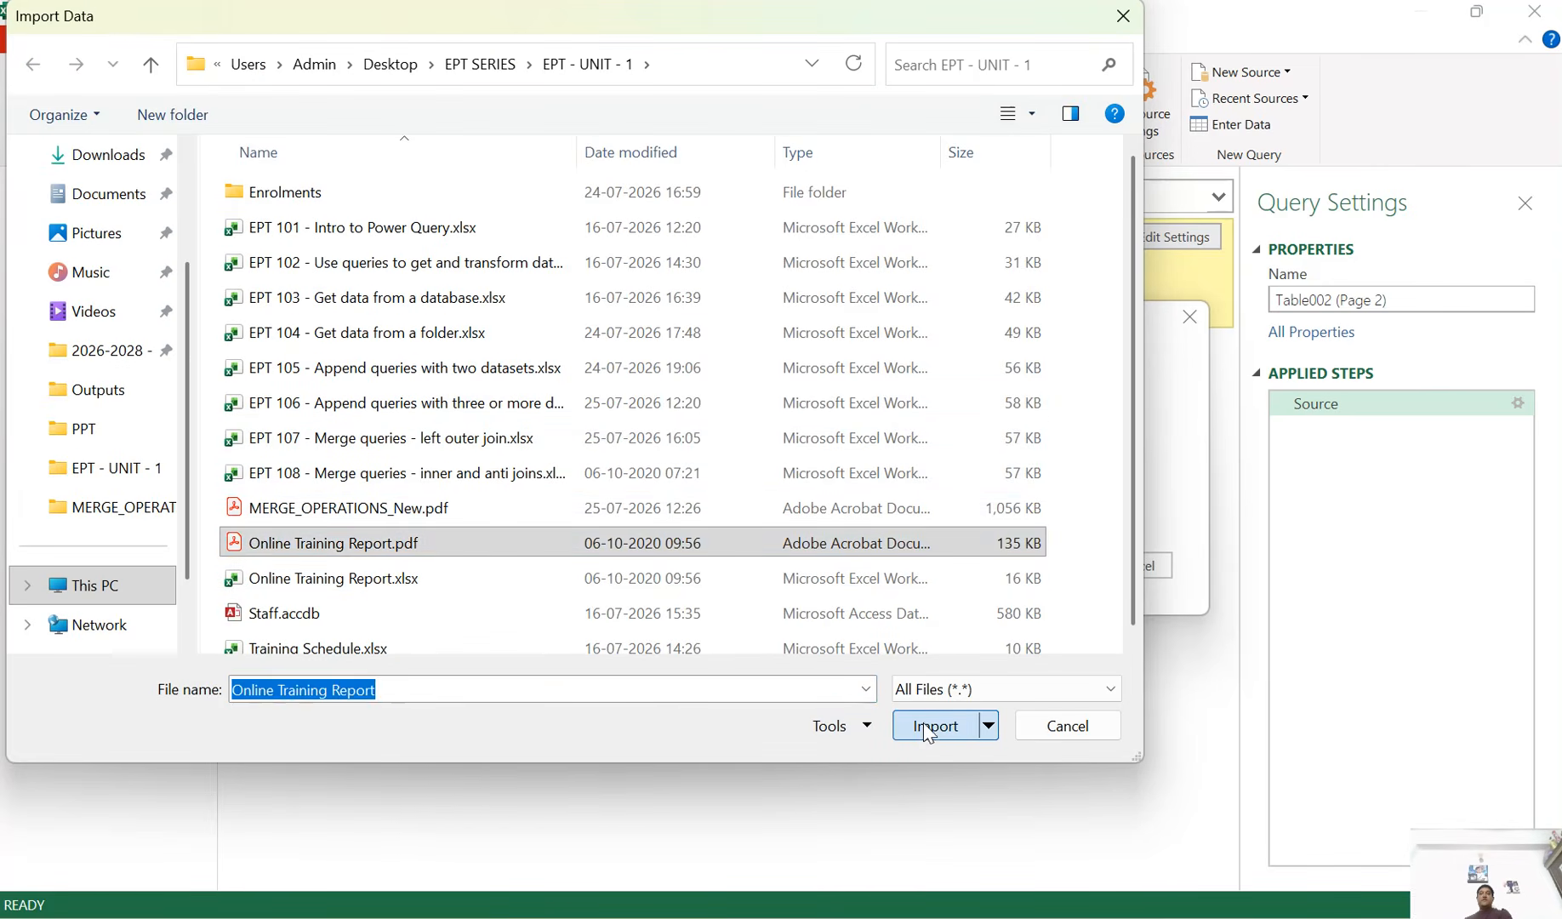
left_click(1046, 565)
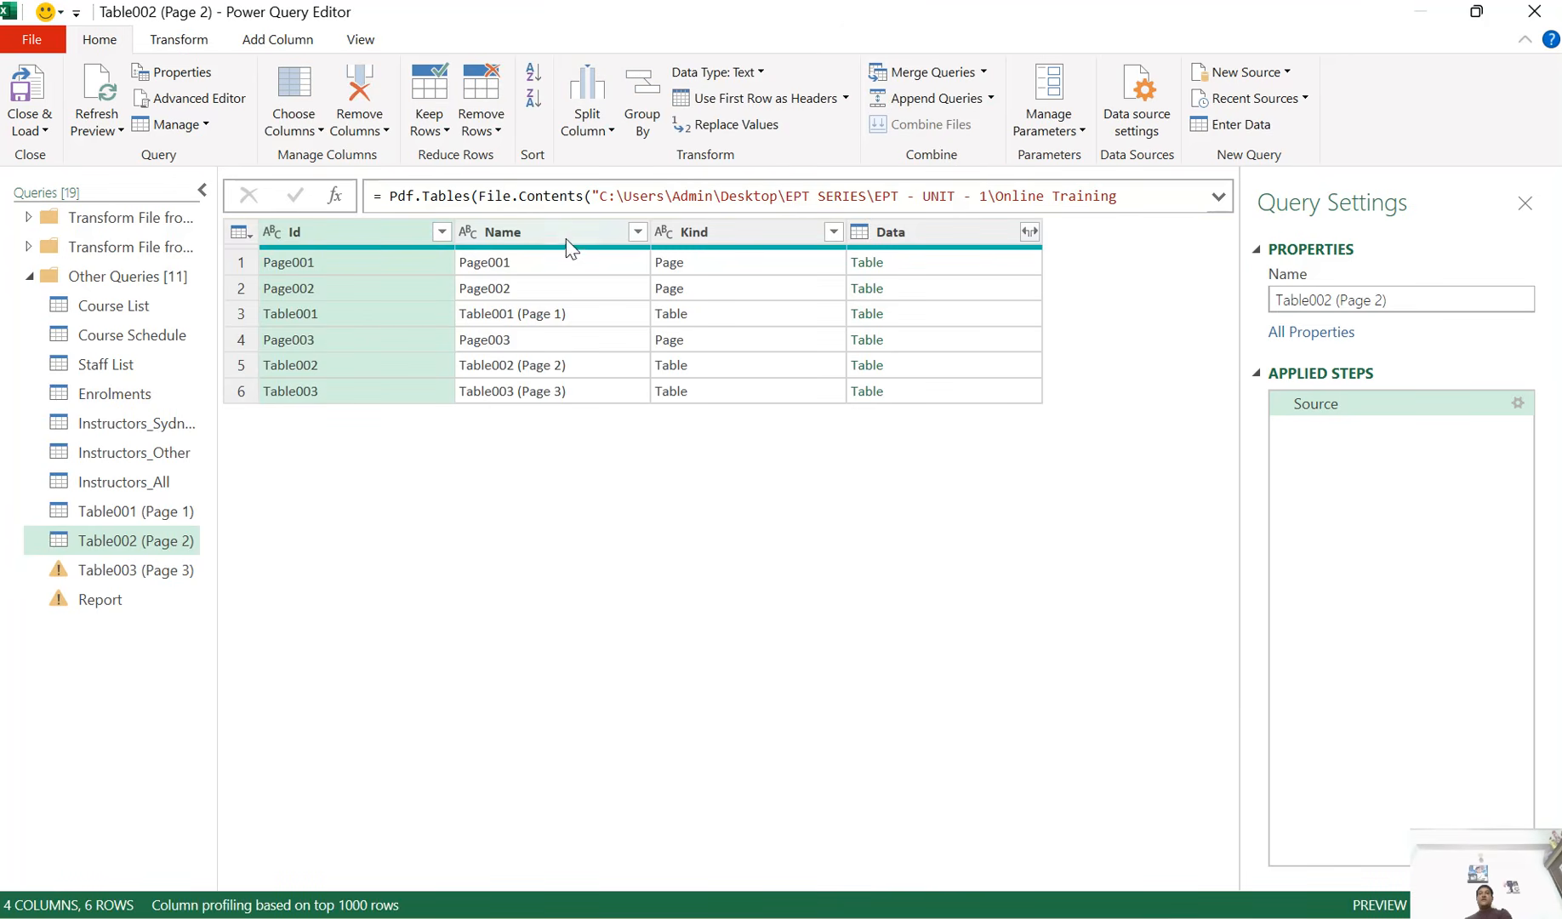
Filter the Name column of Table002 (Page 2) to only the Table002 (Page 2) entry
left_click(638, 233)
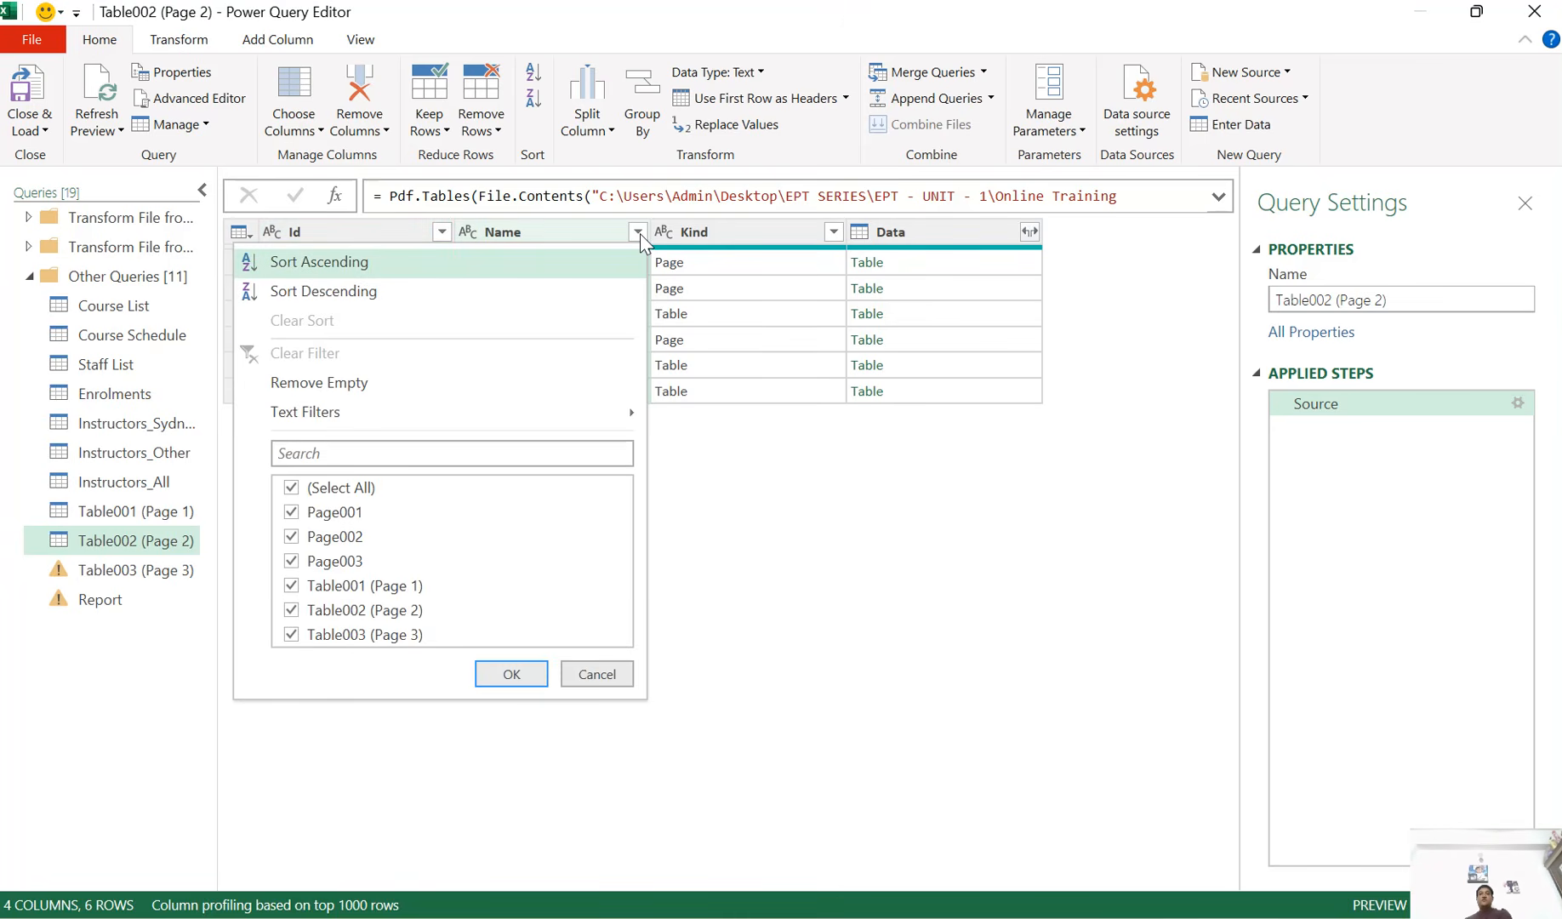
left_click(361, 487)
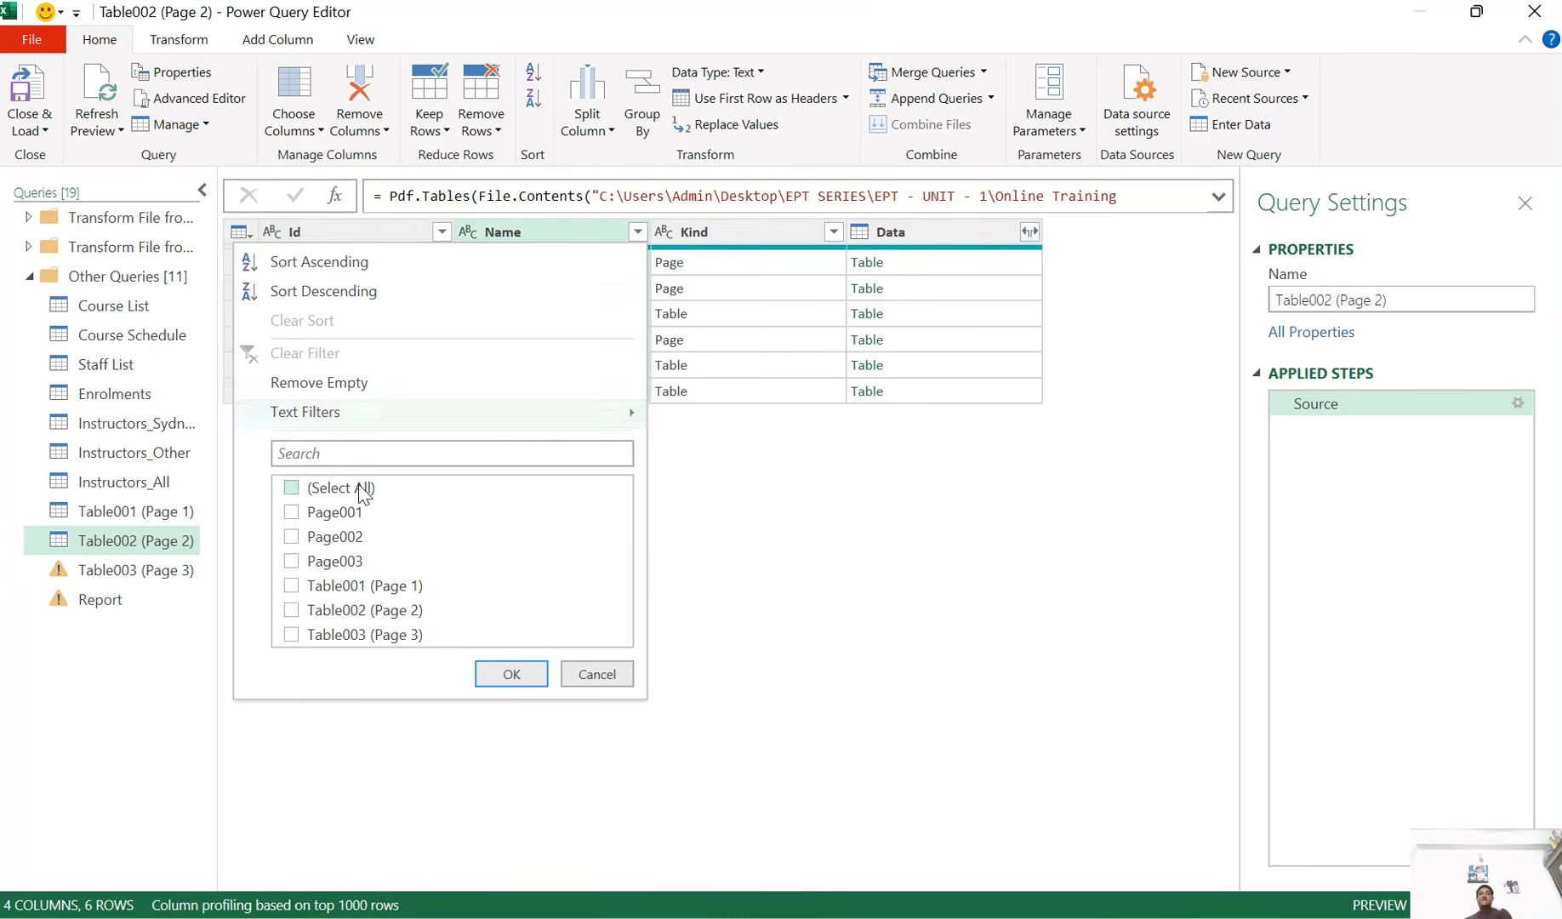
left_click(292, 610)
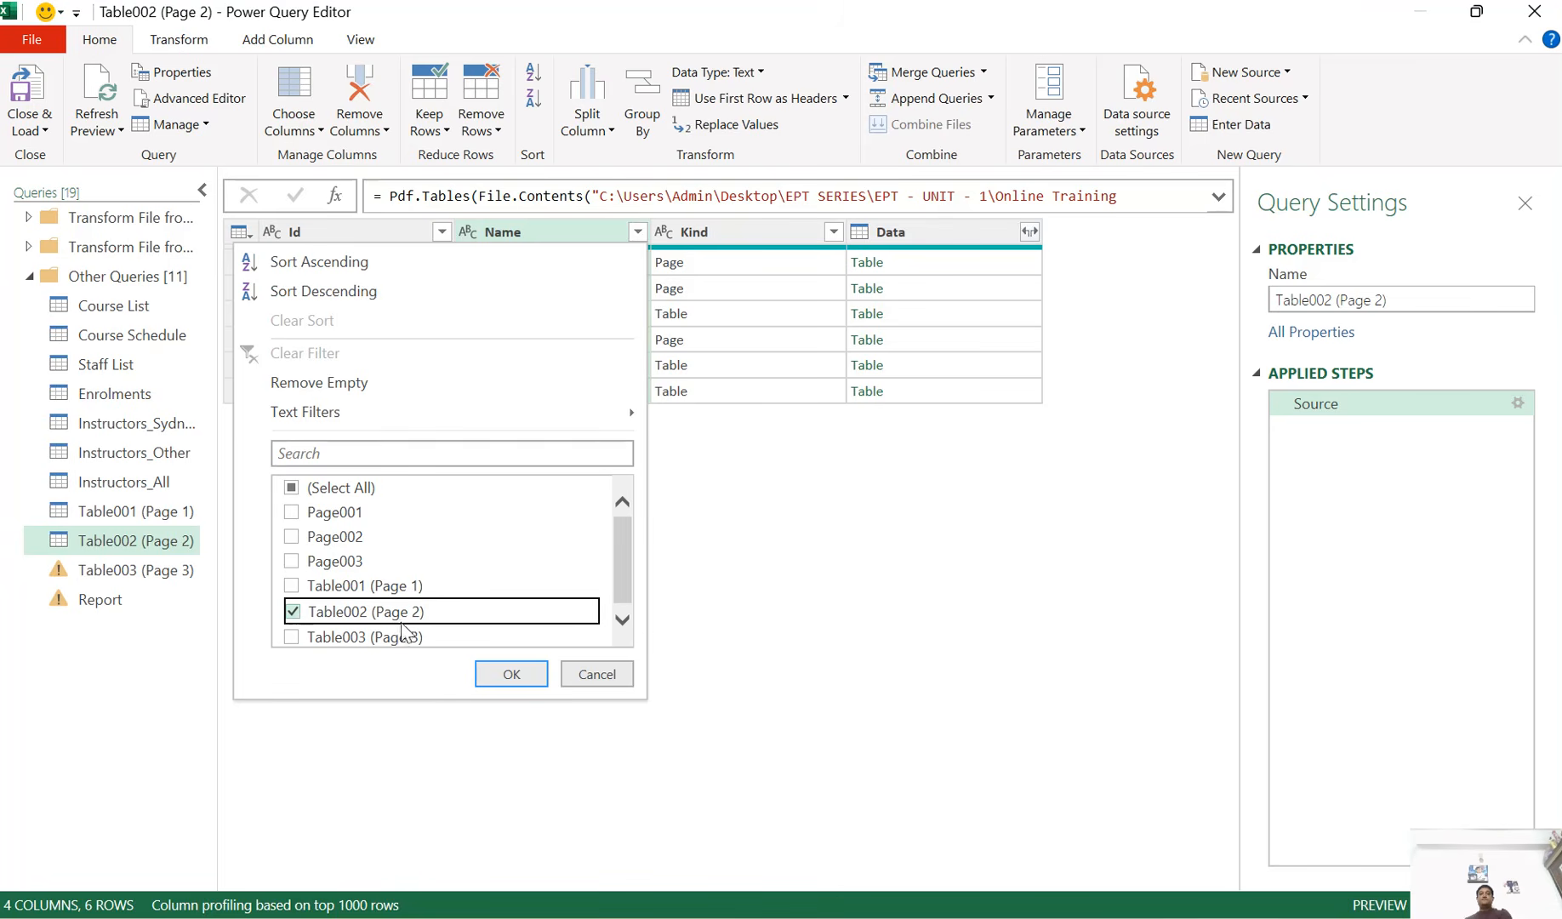
left_click(503, 678)
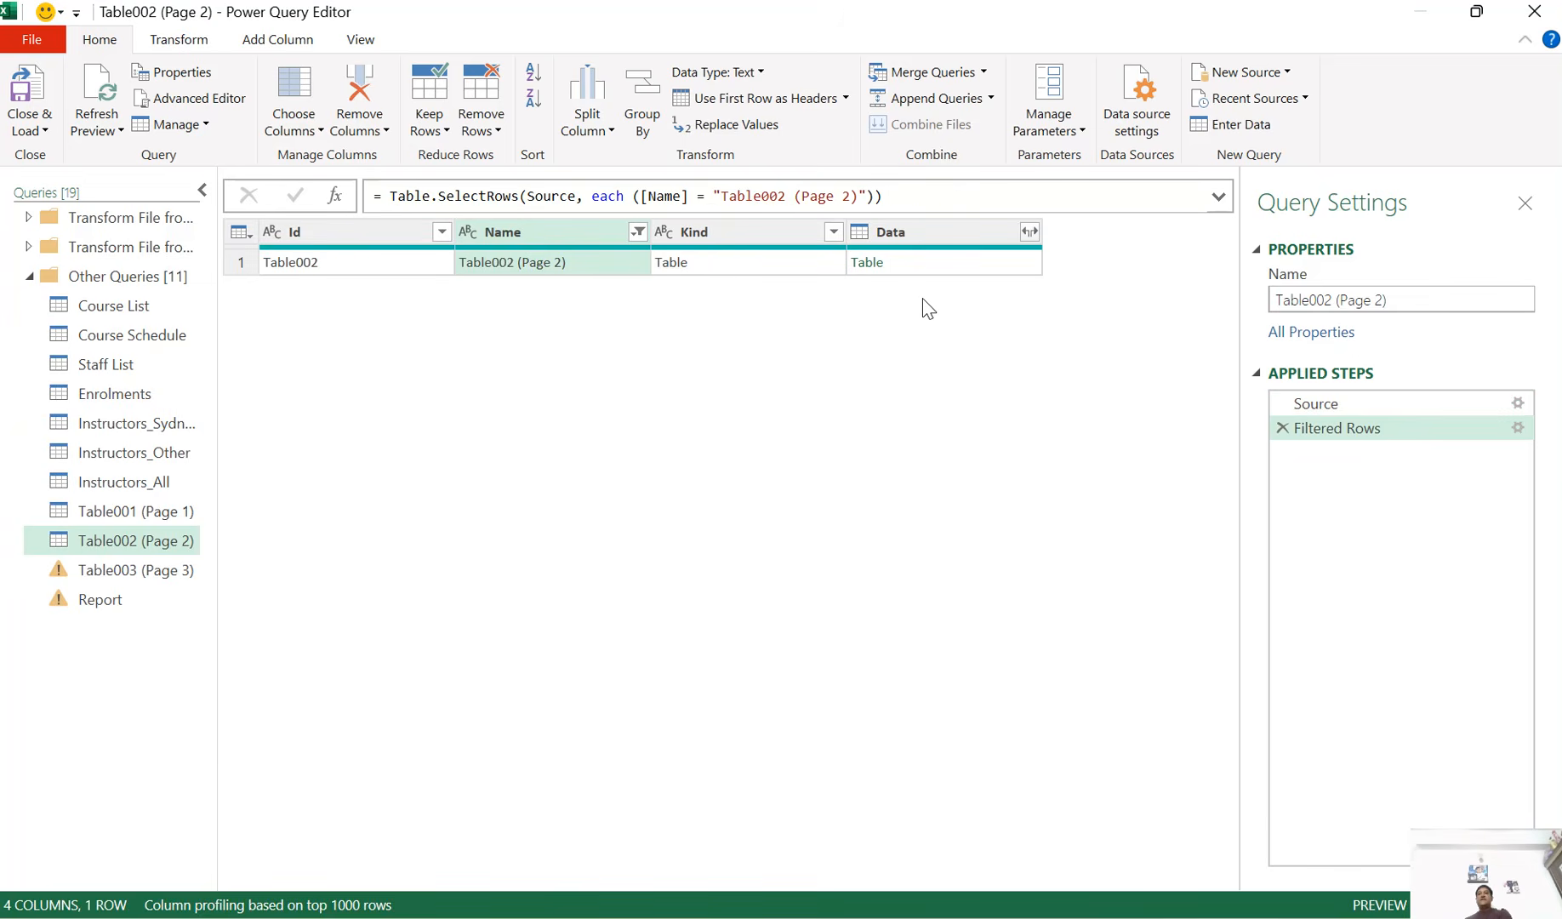
Remove all columns except Data and expand it into Column1, Column2 and Column3 without the original column name as prefix
right_click(937, 238)
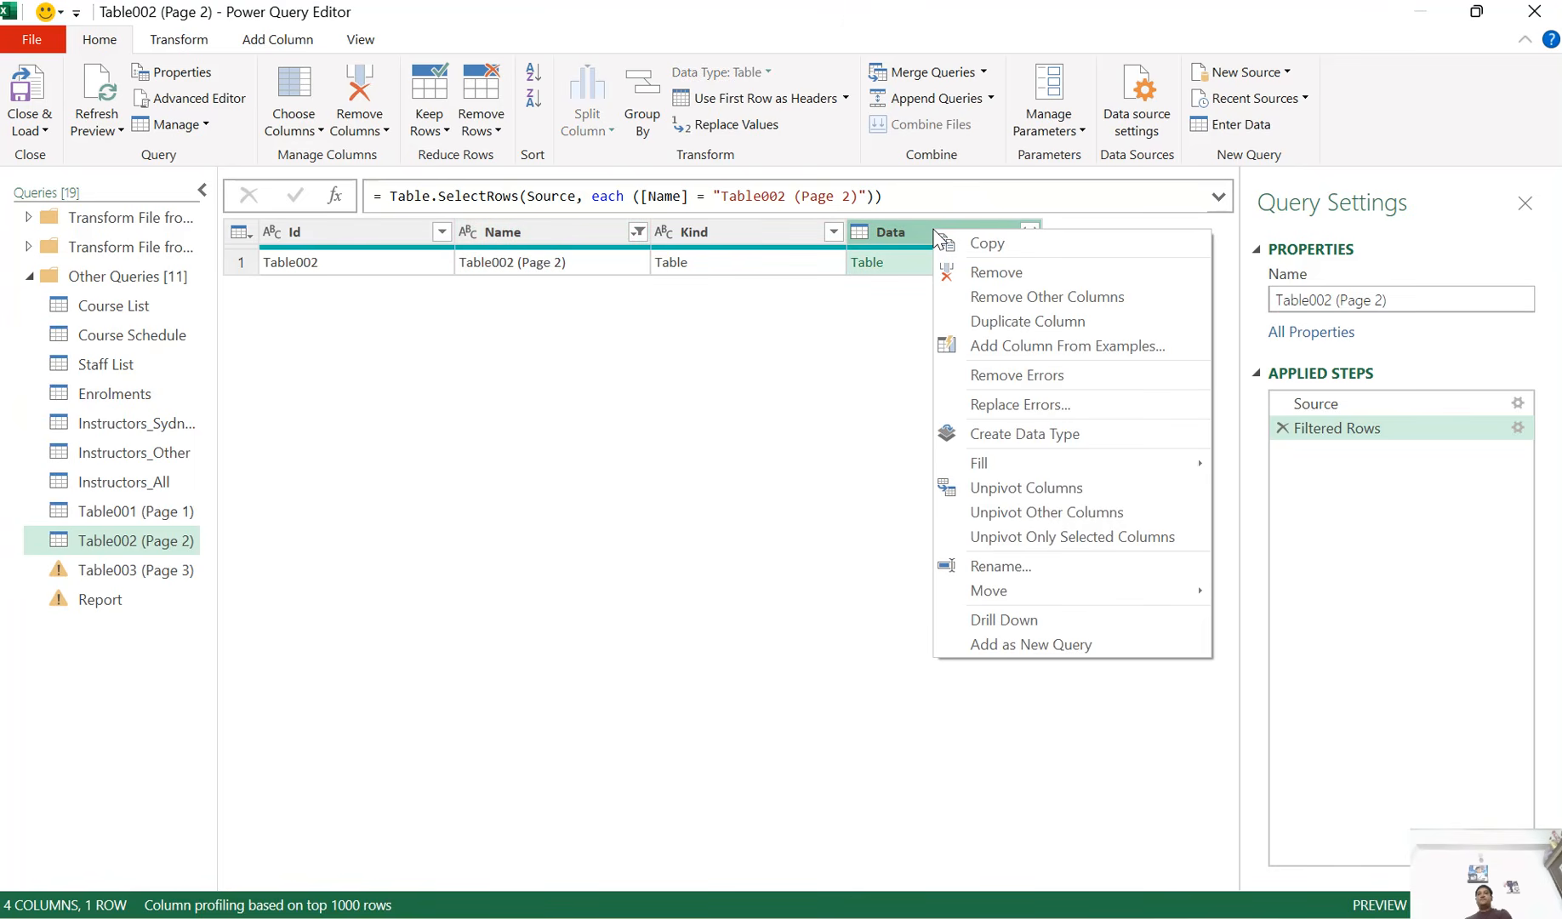
left_click(1012, 298)
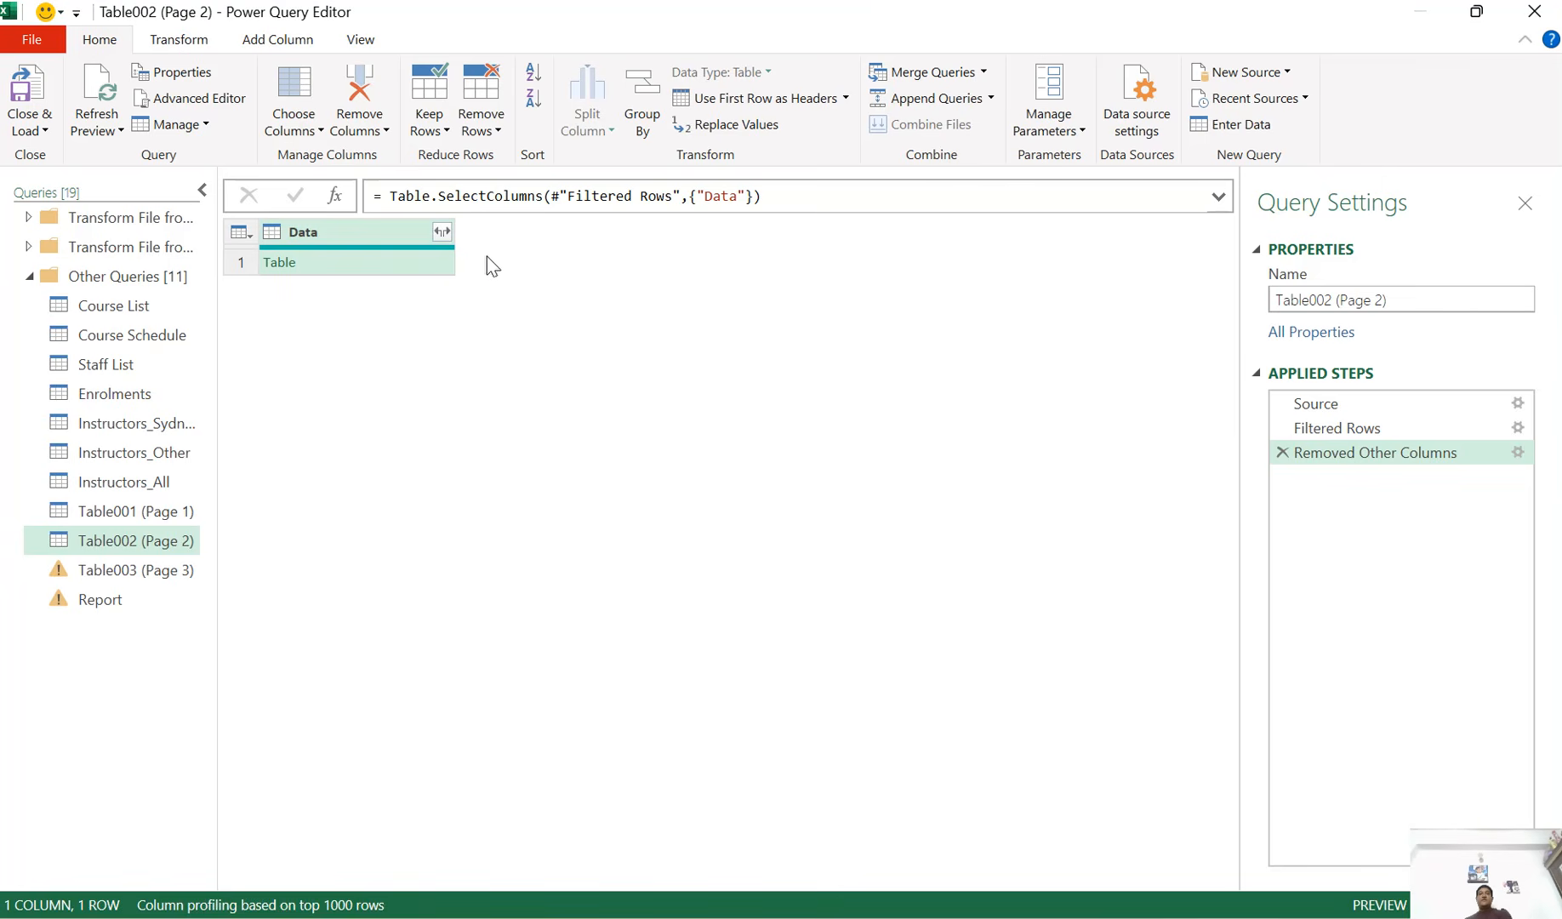
left_click(442, 231)
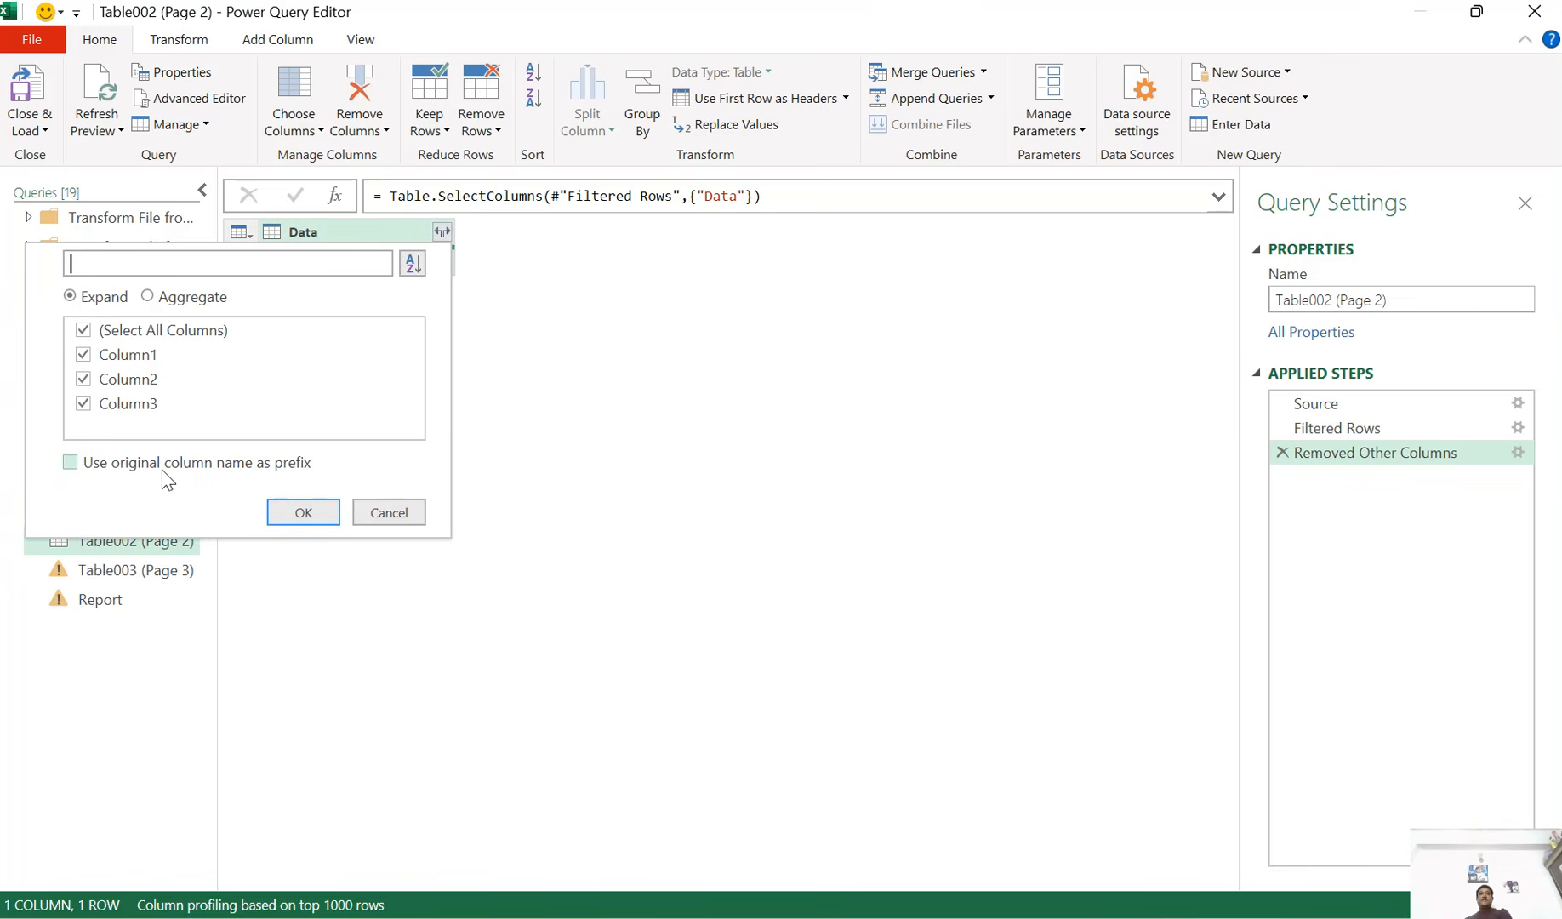
left_click(304, 512)
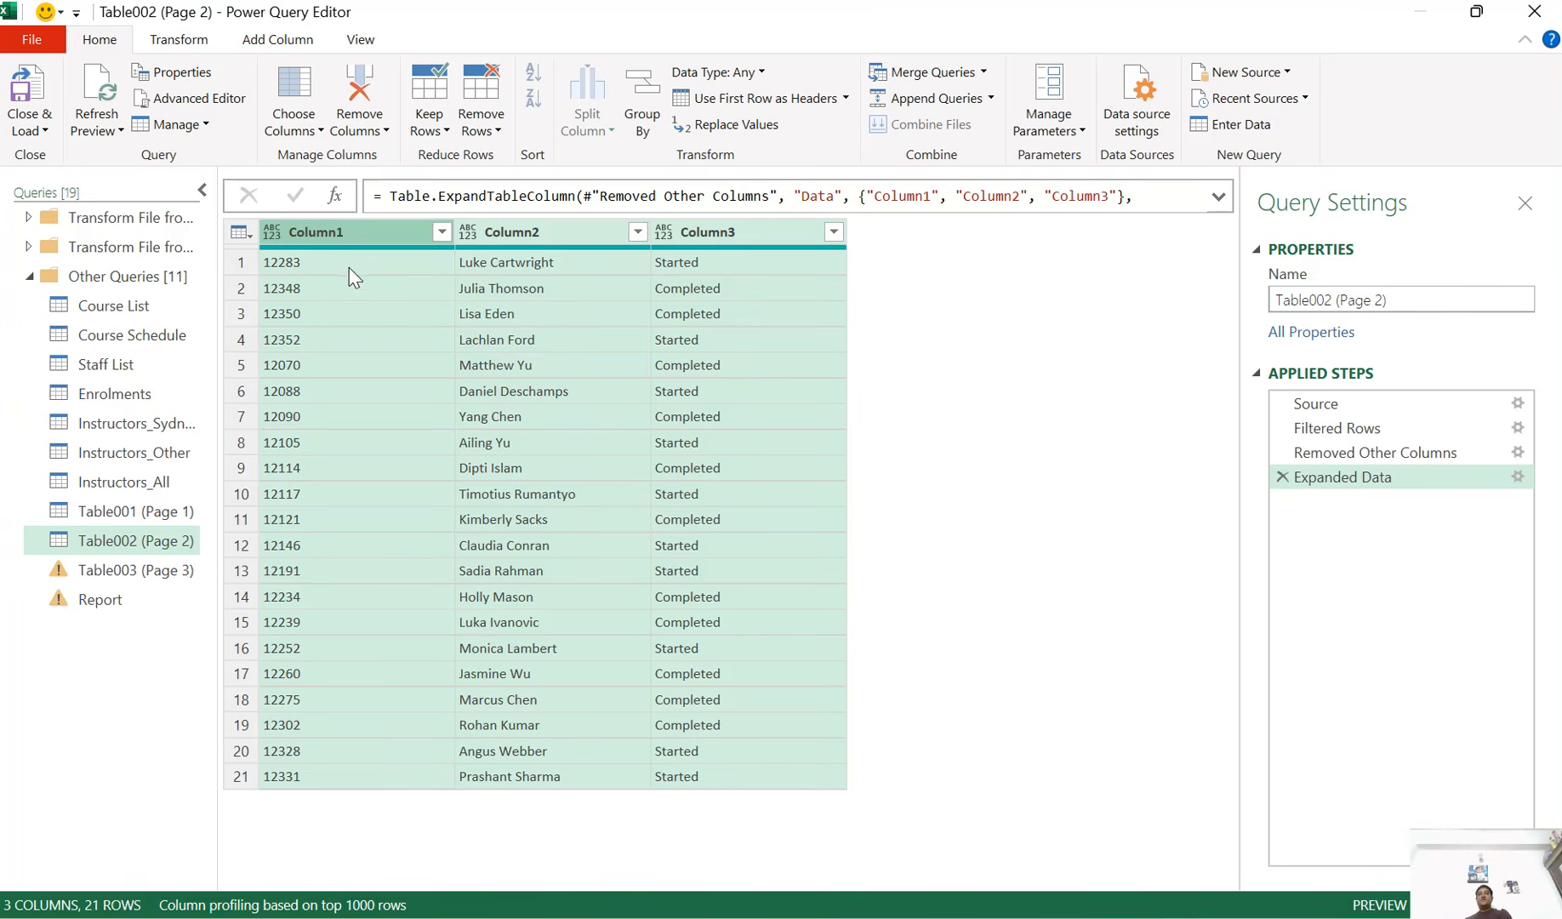
Rename Column1, Column2 and Column3 of Table002 (Page 2) to Staff ID, Staff Name and Status
double_click(344, 232)
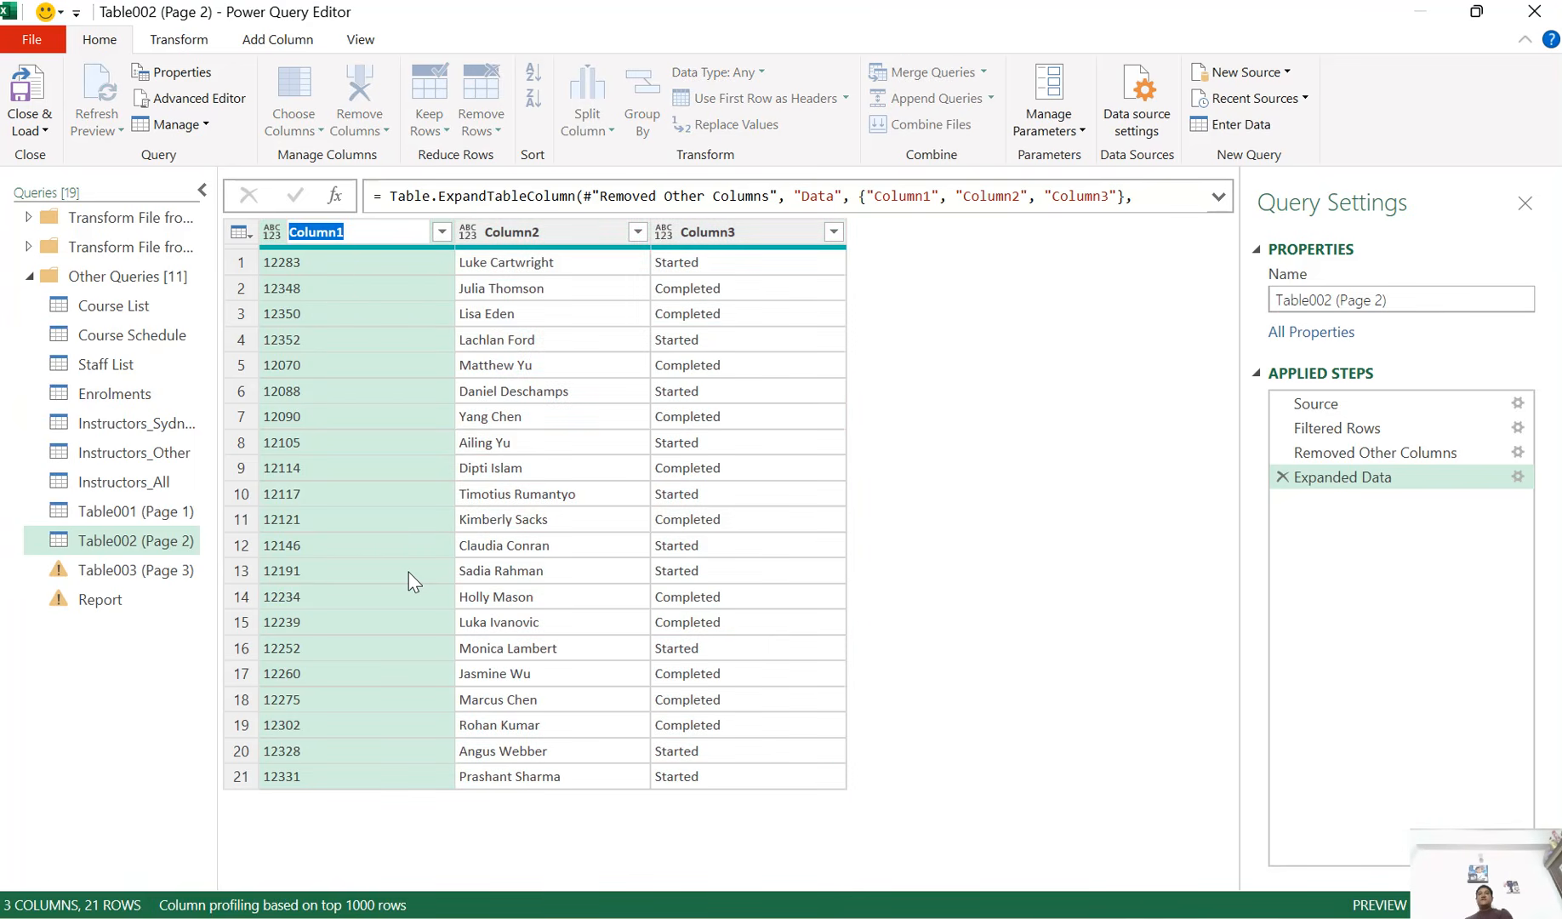
type("Staff ID")
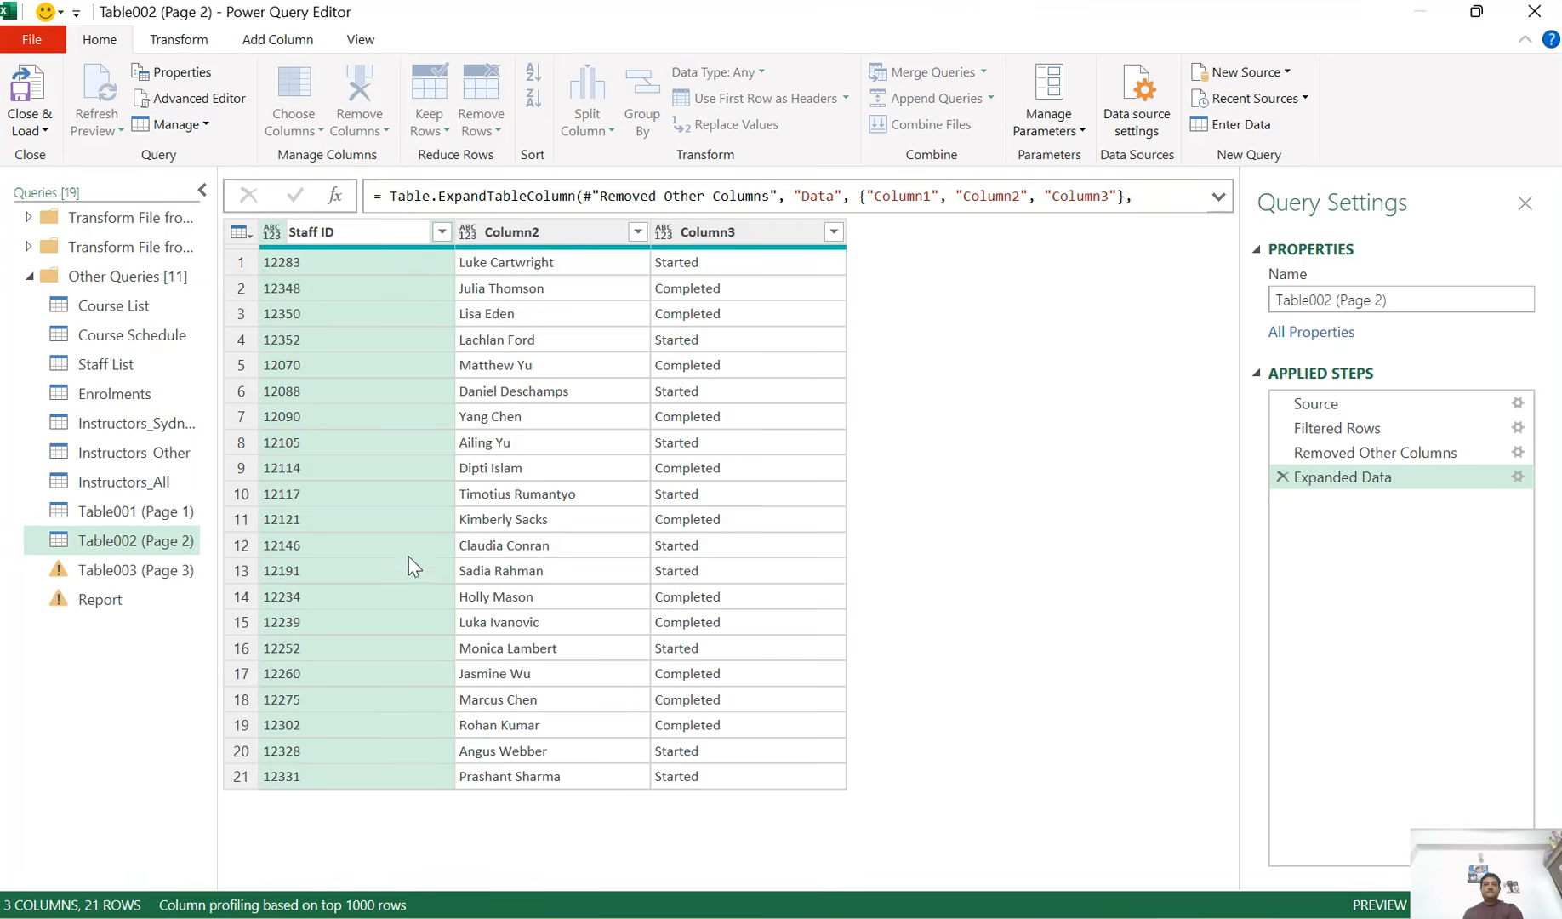
double_click(575, 235)
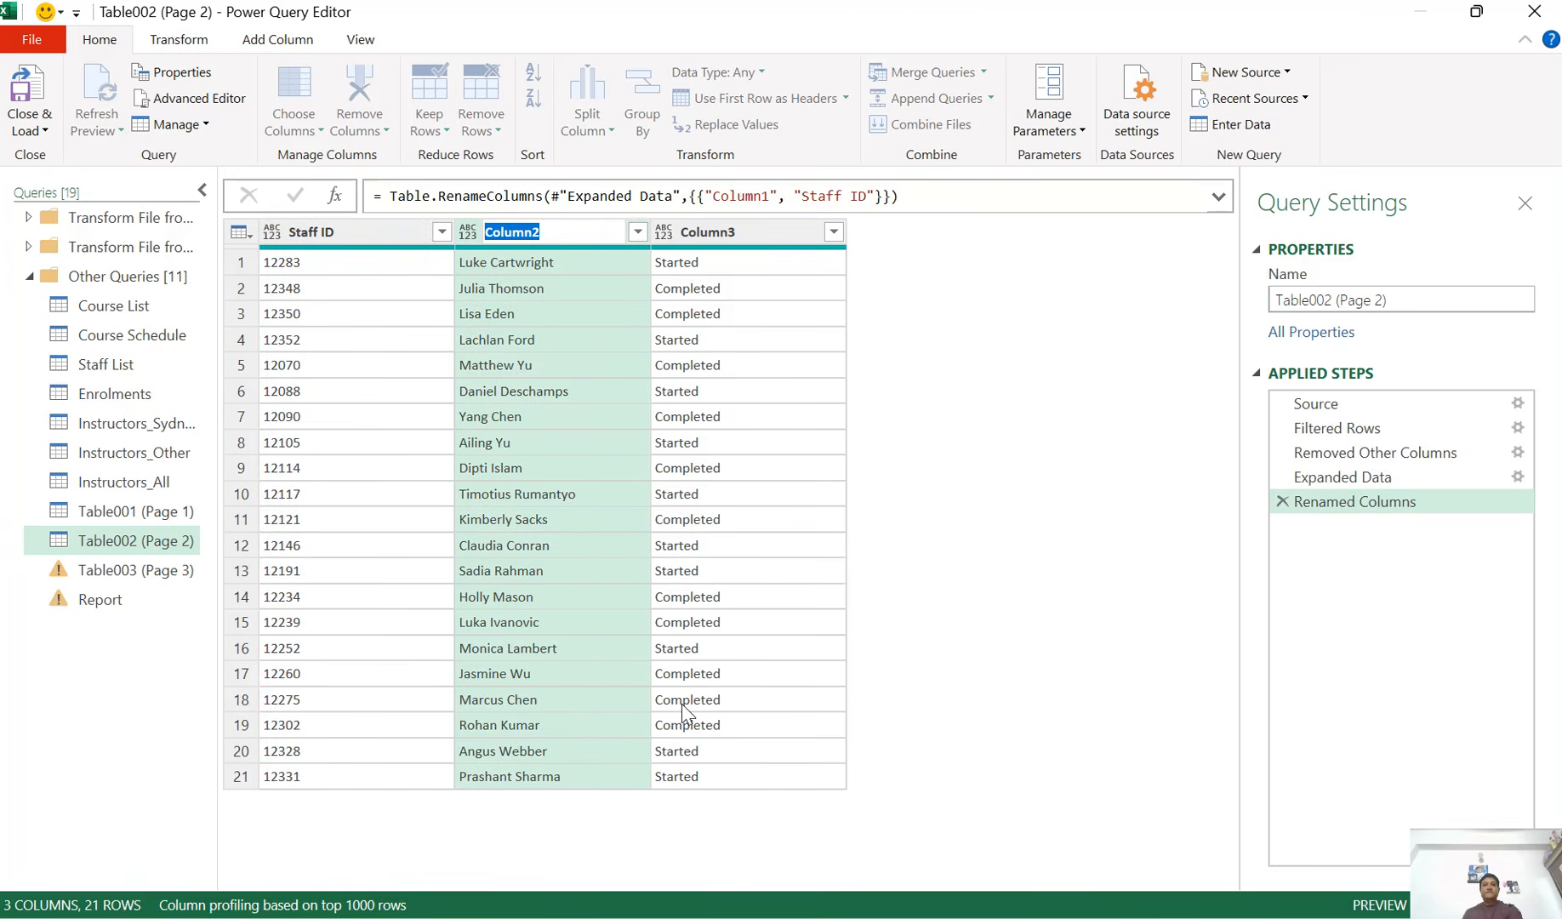
type("taff Name")
double_click(747, 230)
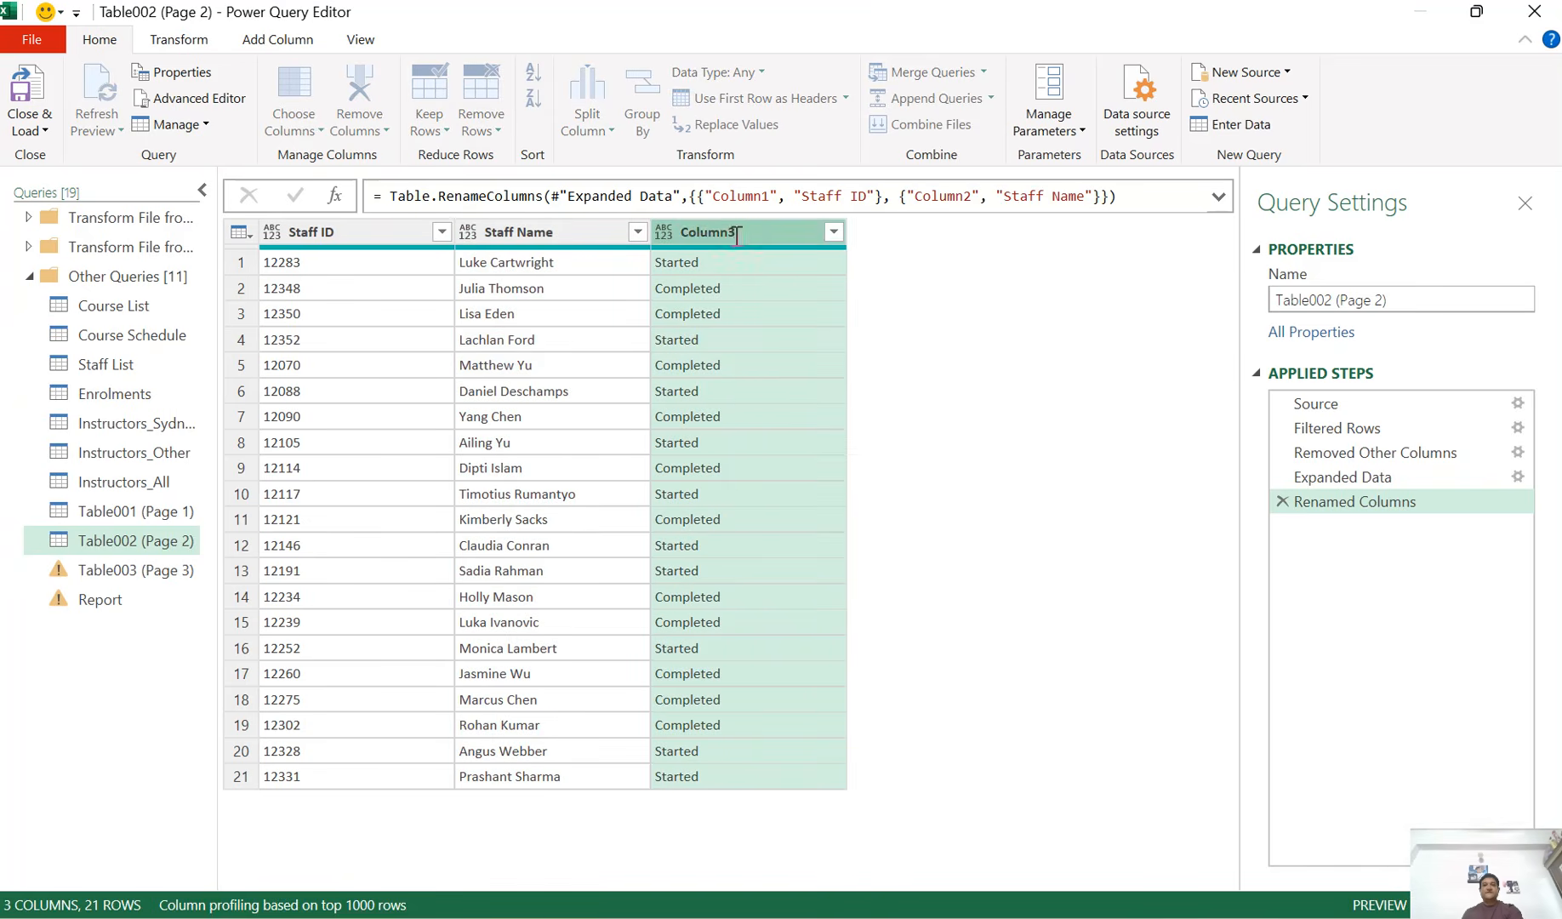
type("Status")
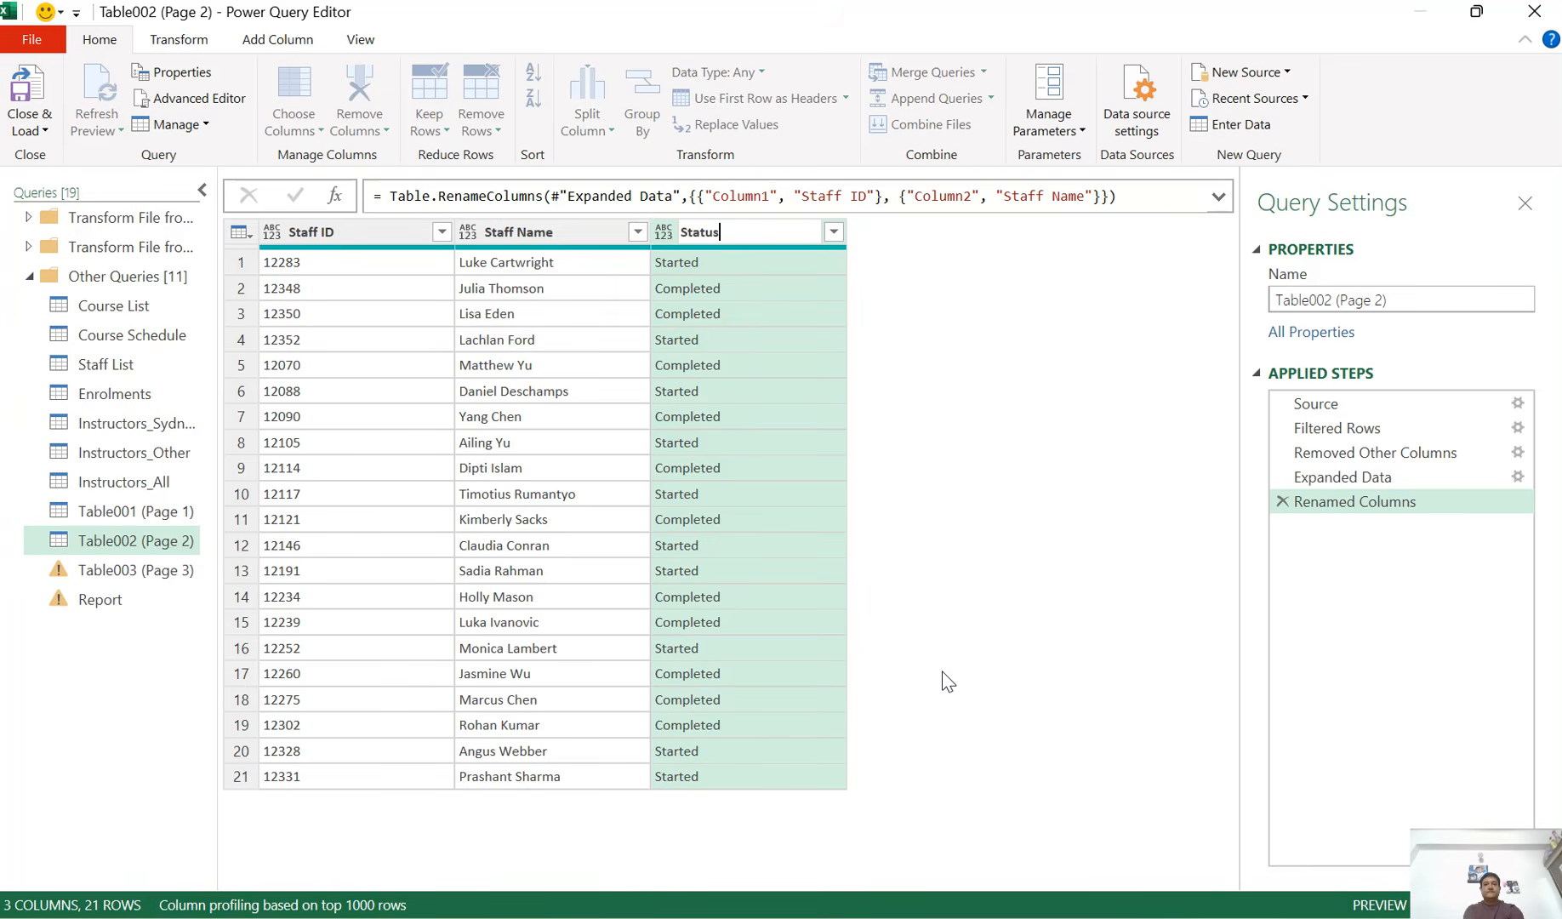
key("Return")
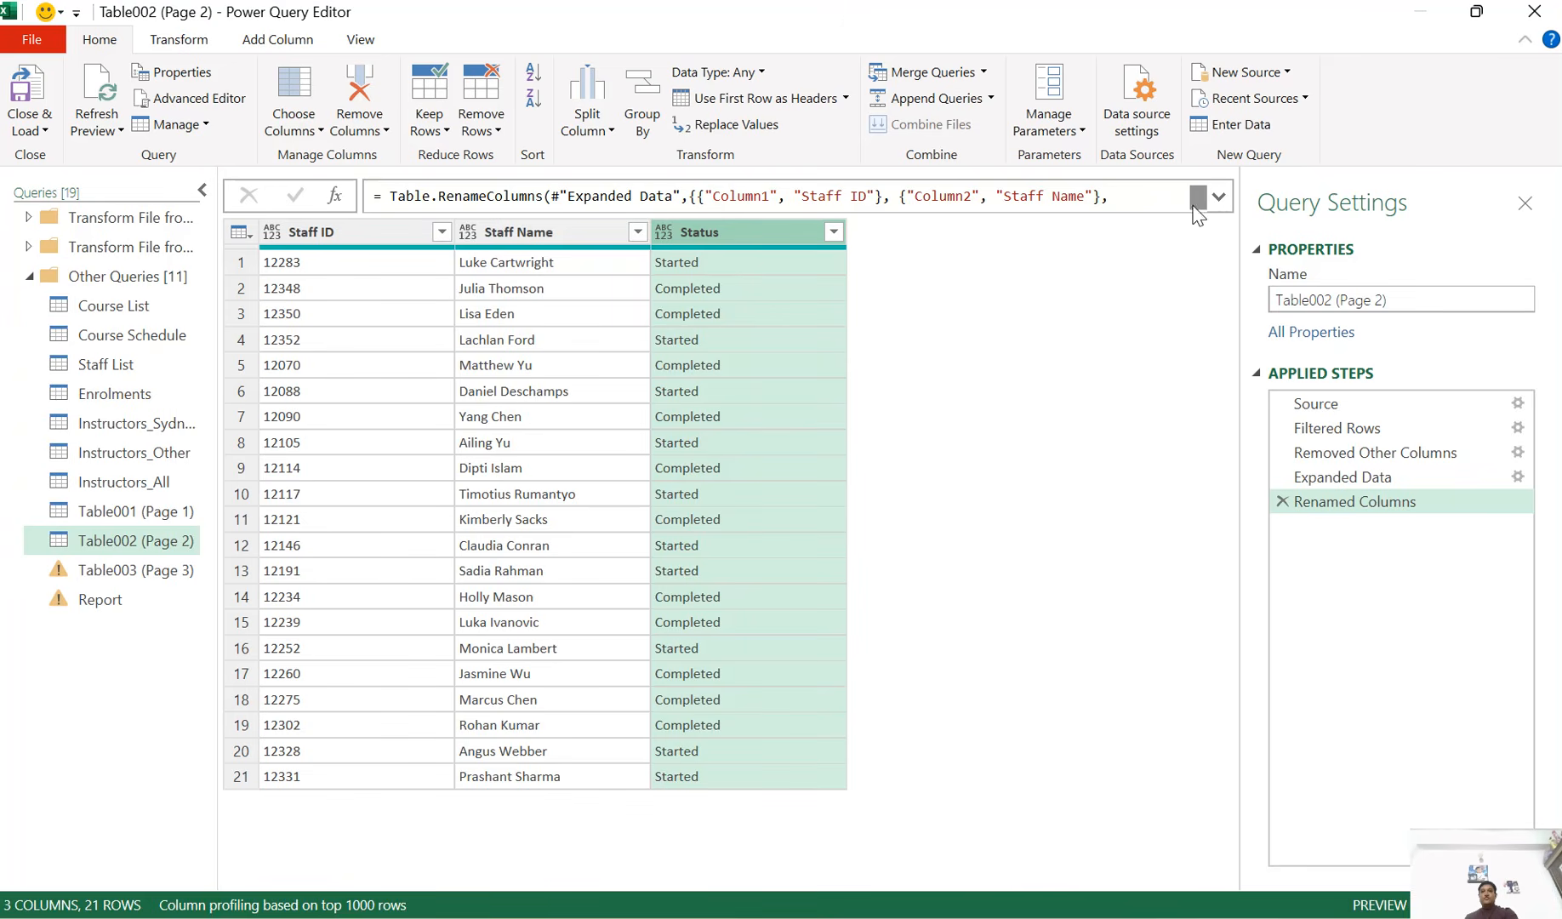
Copy the complete Table.RenameColumns formula of the Renamed Columns step
left_click(1219, 198)
left_click_drag(735, 239, 355, 211)
left_click(468, 201)
right_click(468, 202)
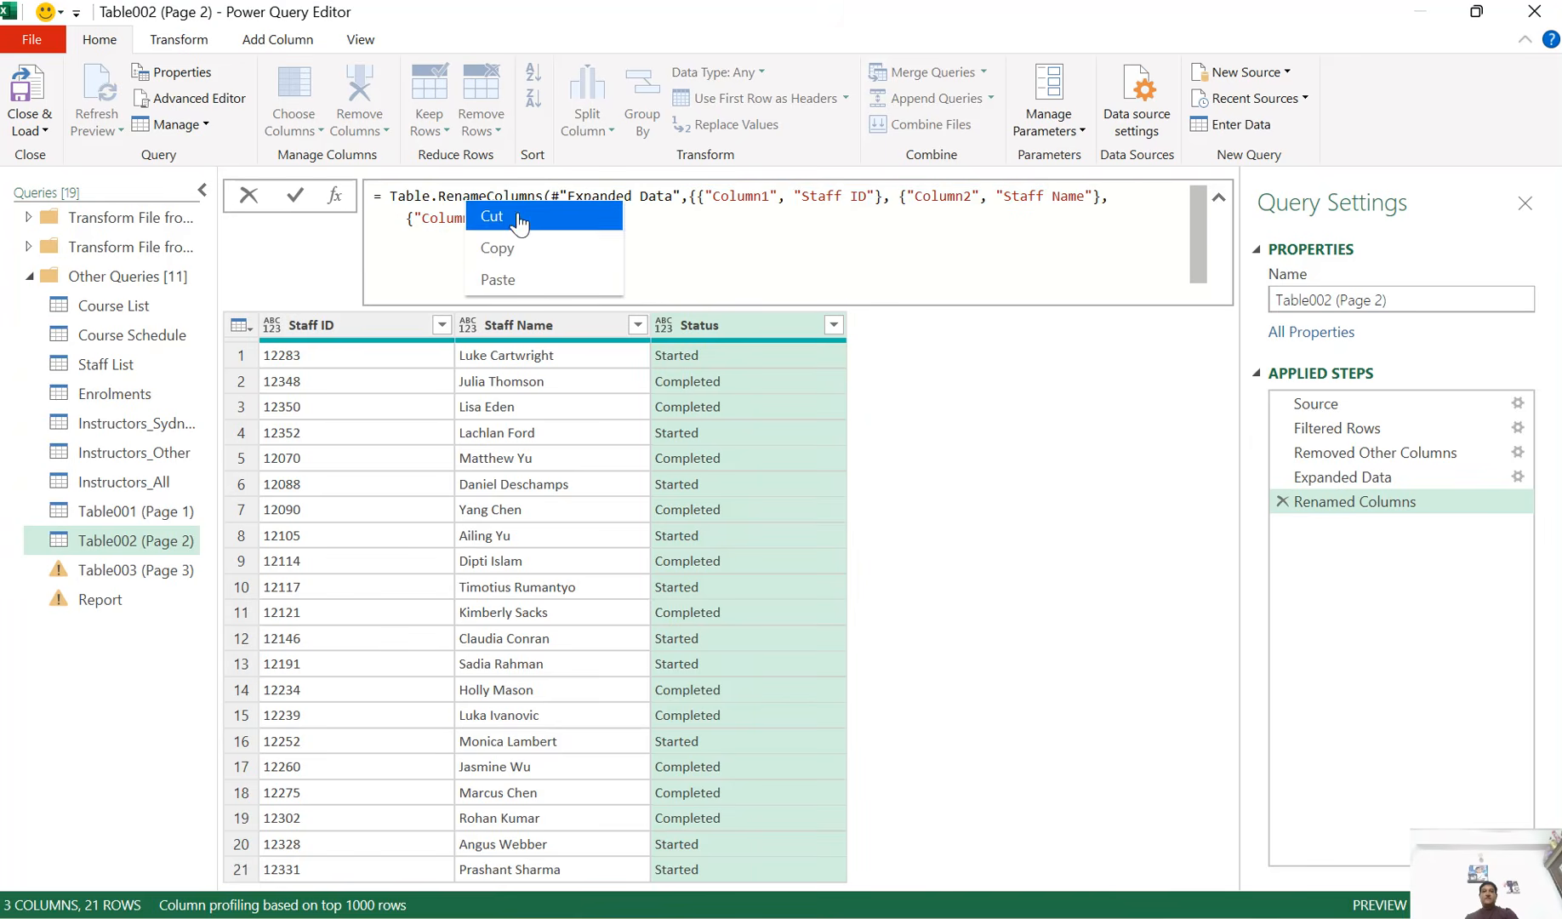
left_click(497, 249)
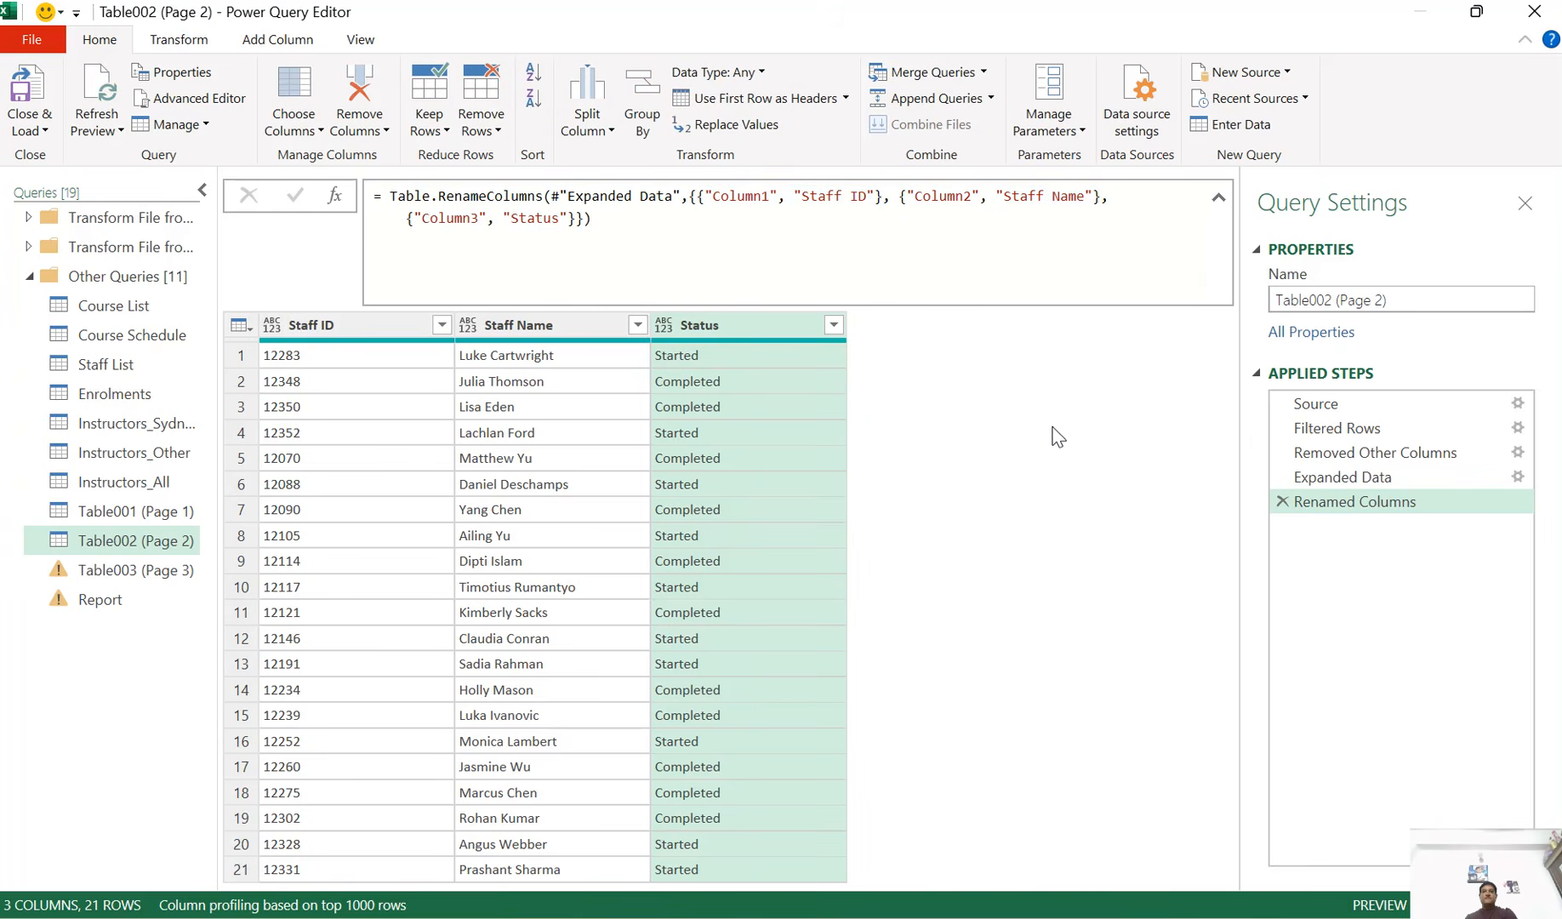
left_click(1219, 198)
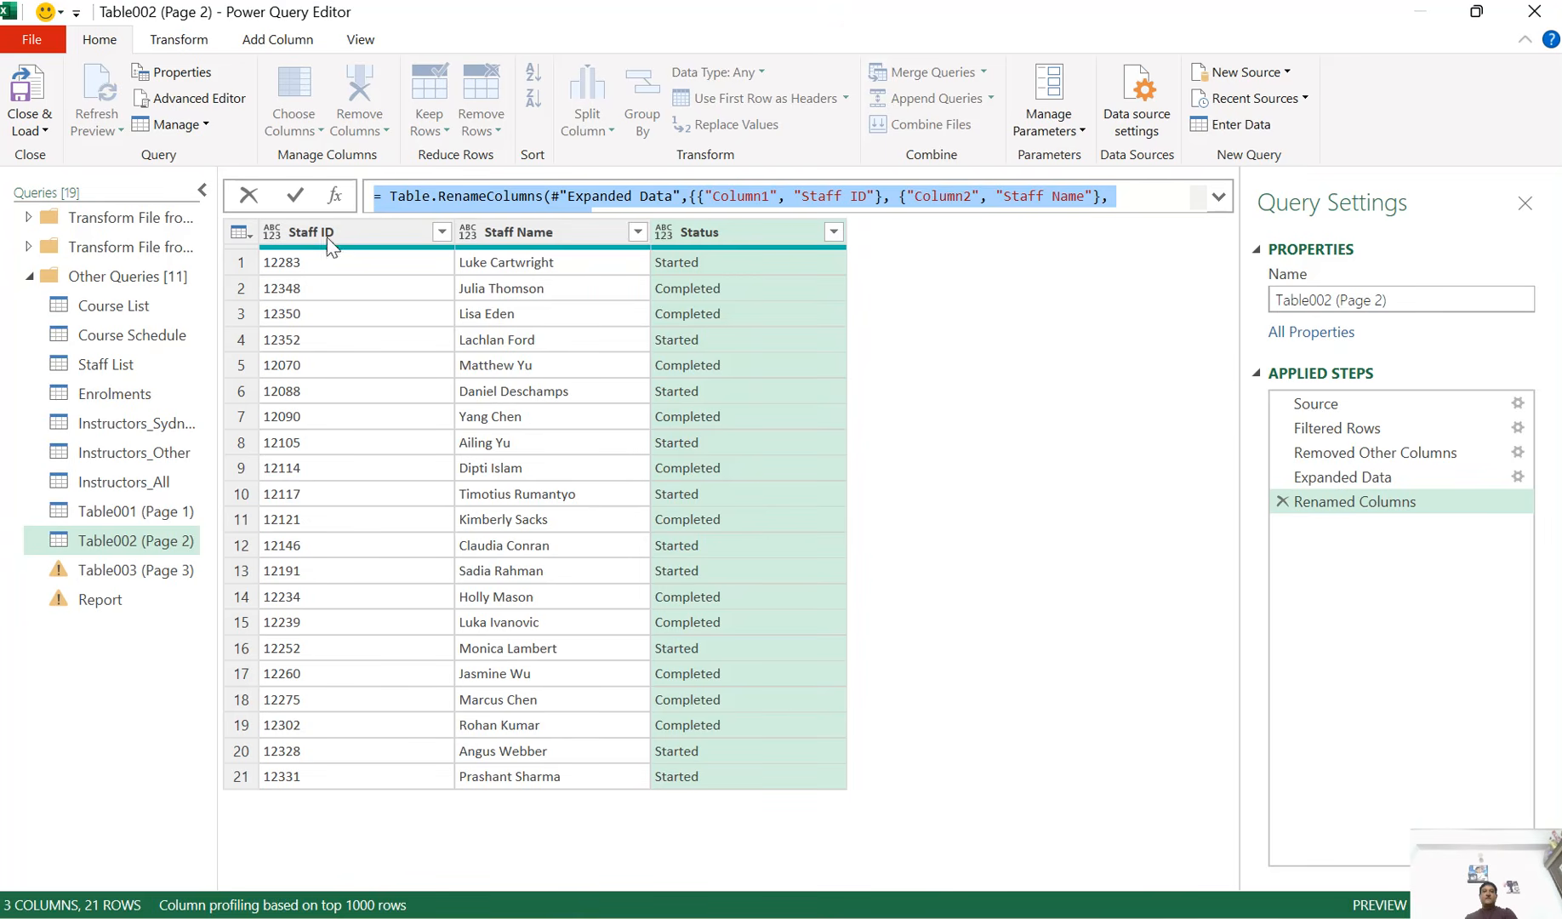
Change the data type of the Staff ID, Staff Name and Status columns to Text
left_click(271, 233)
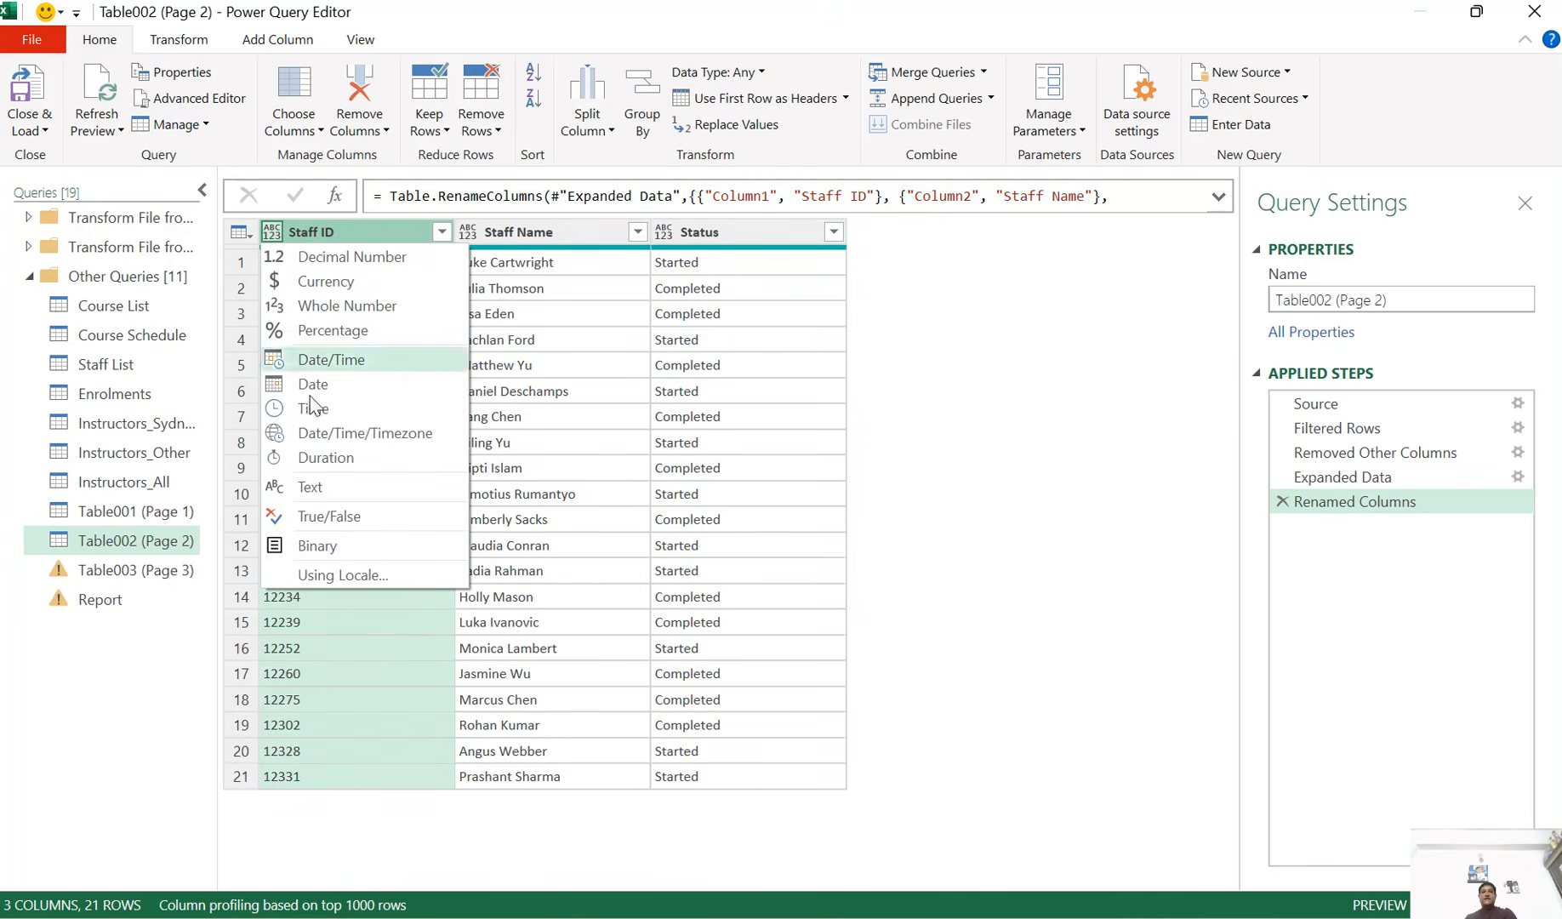
left_click(311, 487)
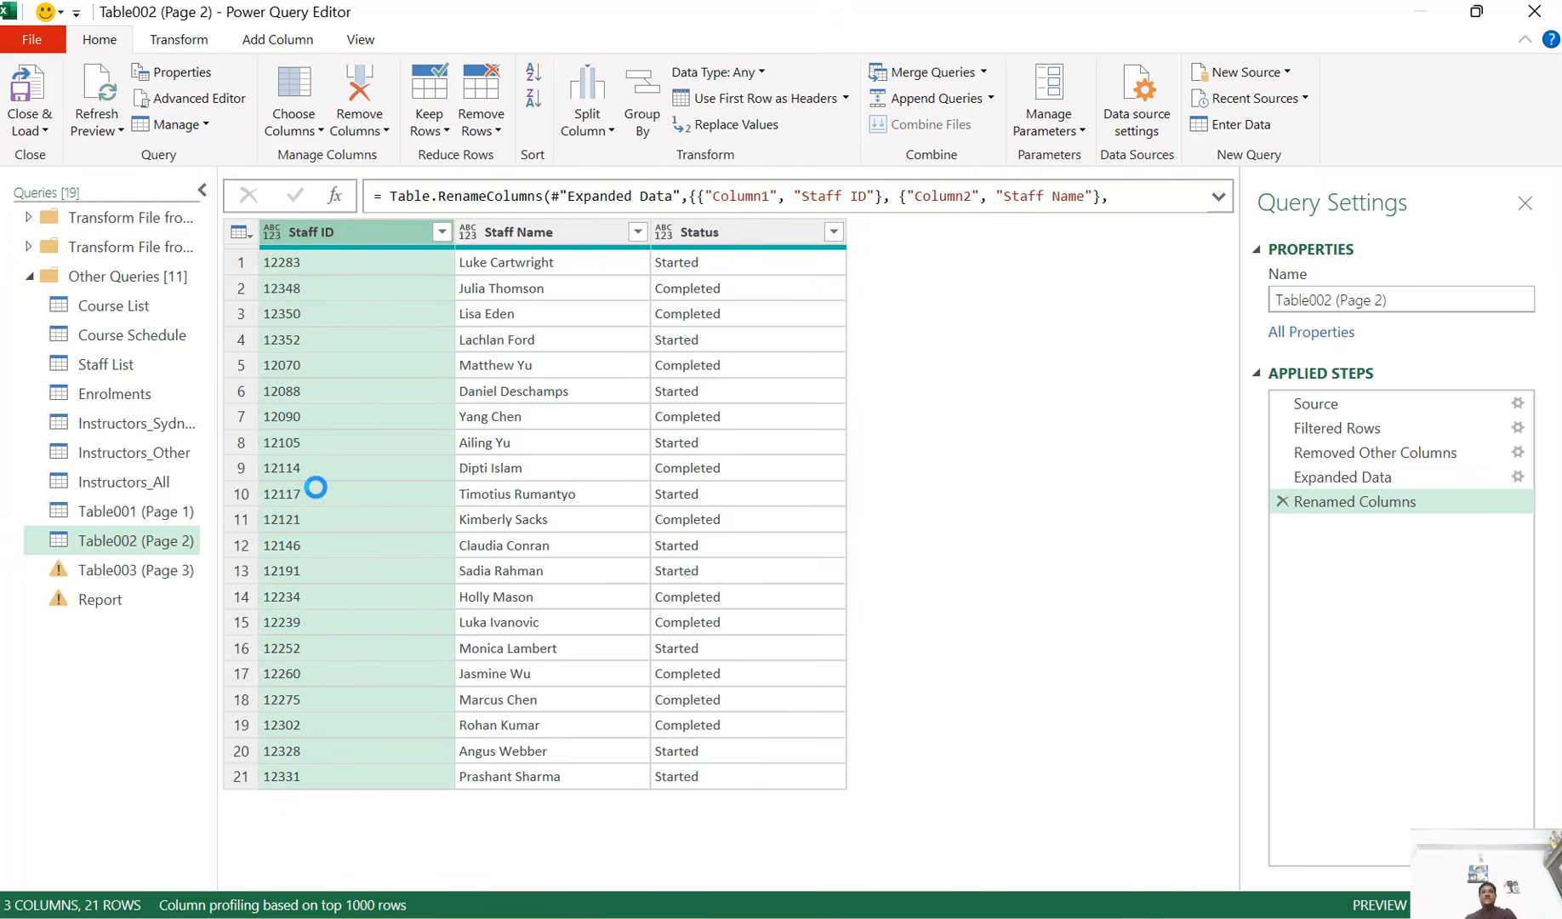
left_click(467, 232)
left_click(510, 488)
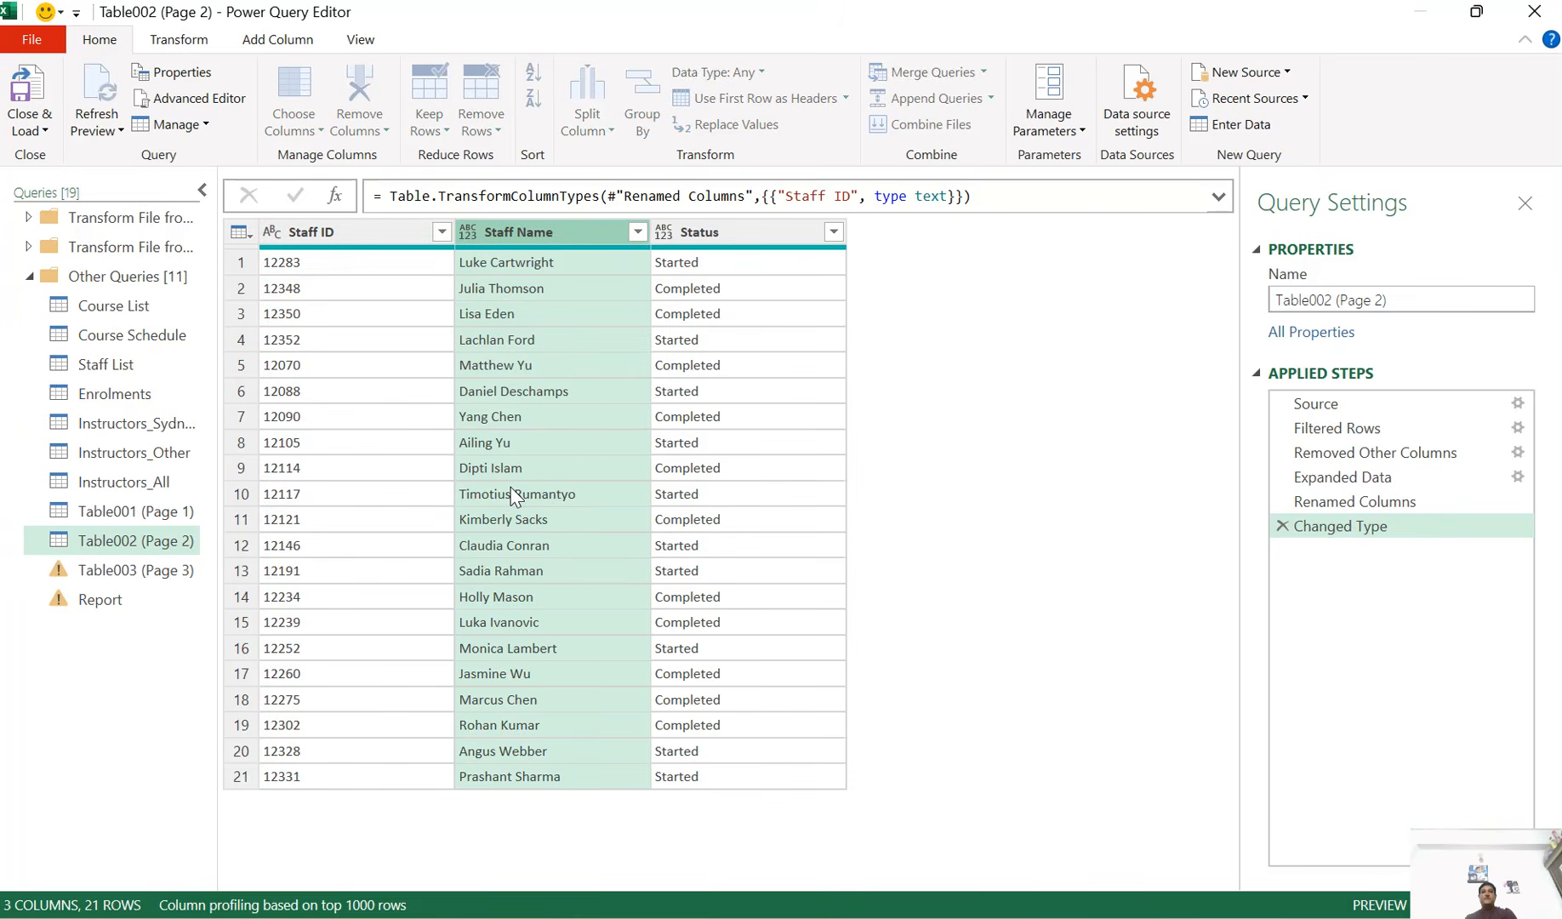
left_click(663, 232)
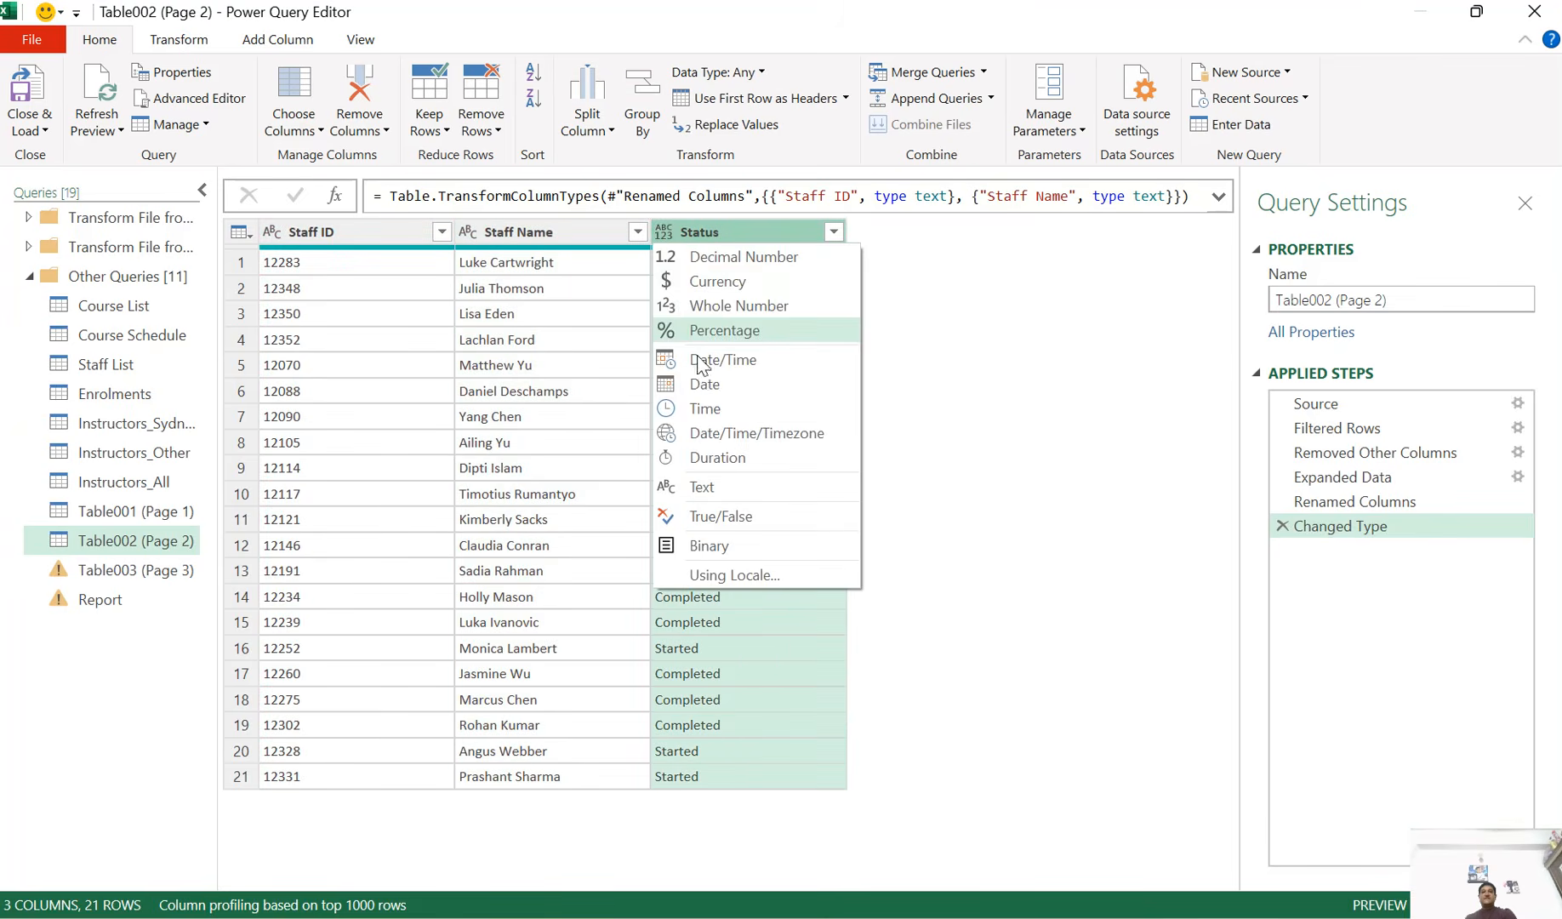
left_click(699, 486)
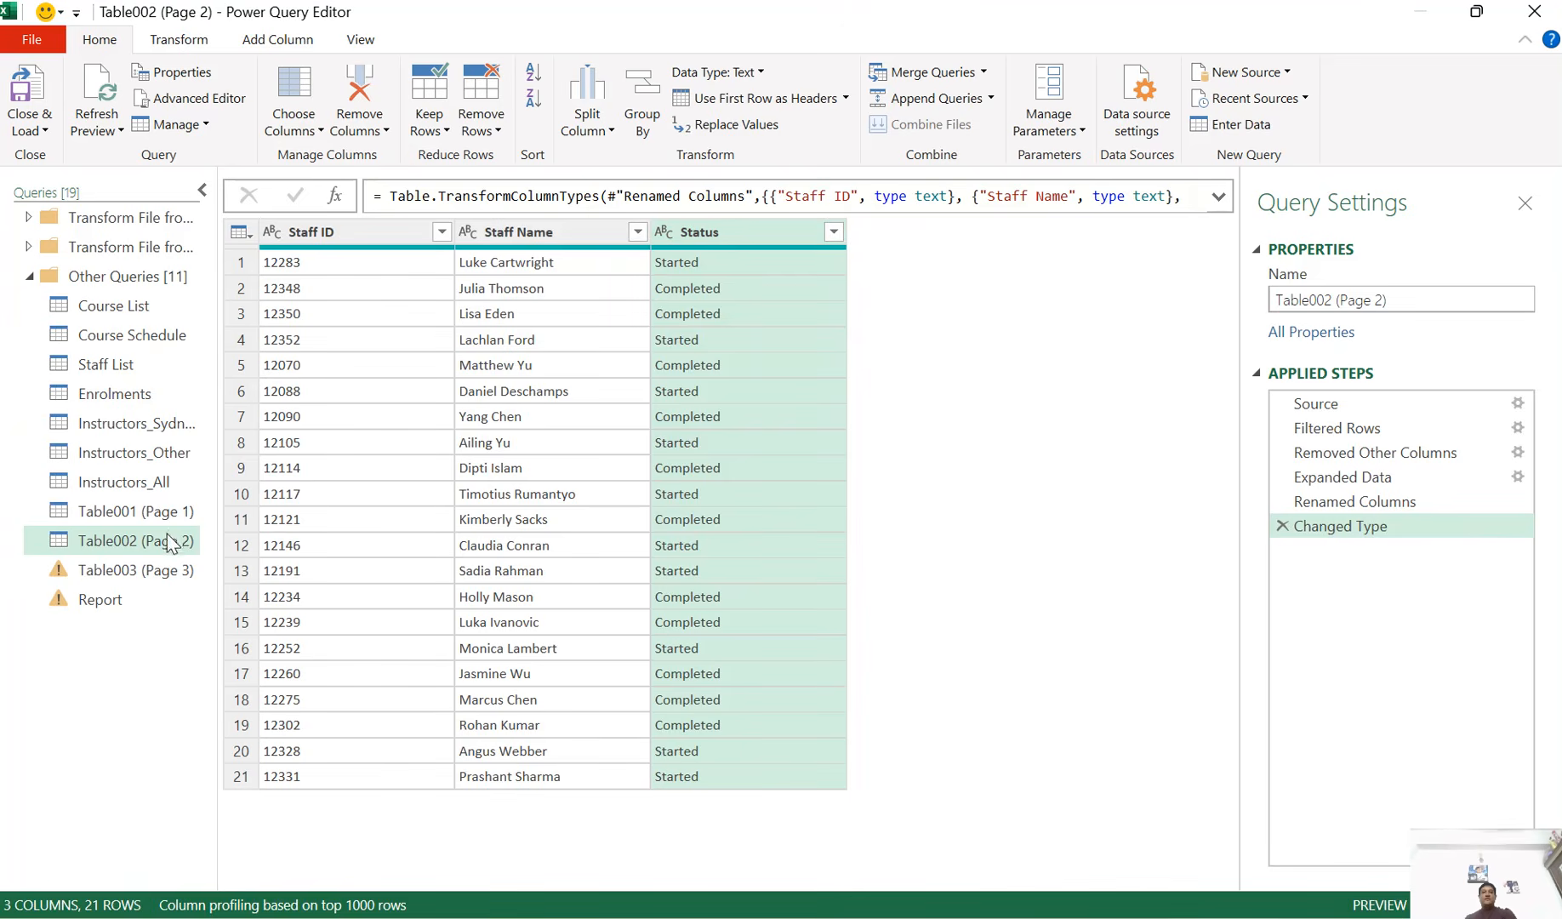
Delete the Custom1, Changed Type and Navigation steps from the Table003 (Page 3) query, keeping only Source
left_click(126, 571)
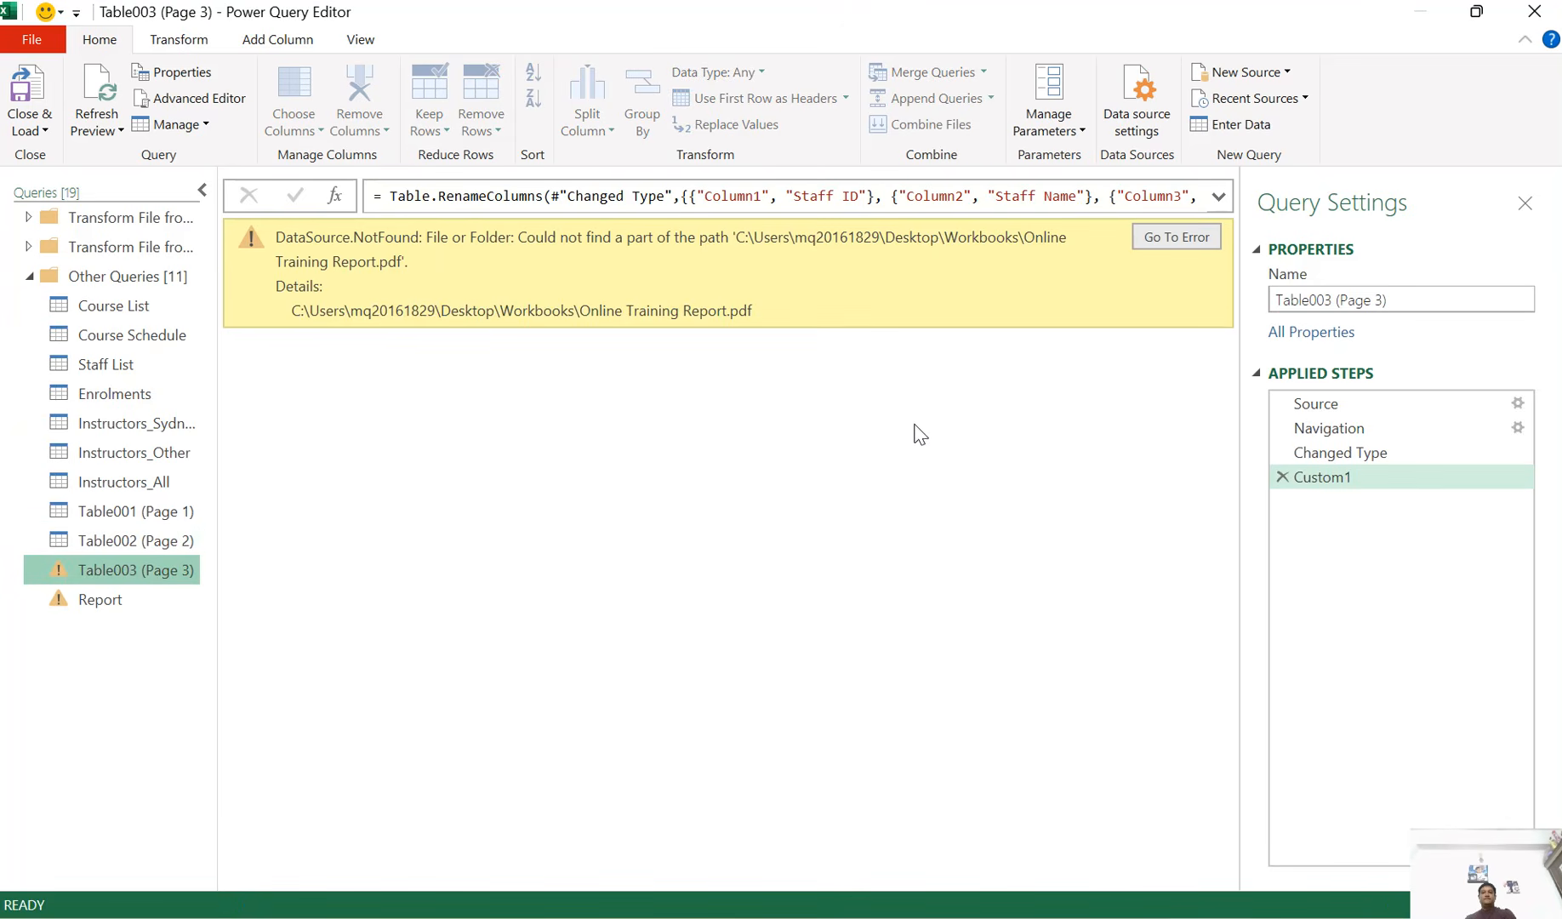
left_click(1281, 477)
left_click(1282, 452)
left_click(1281, 429)
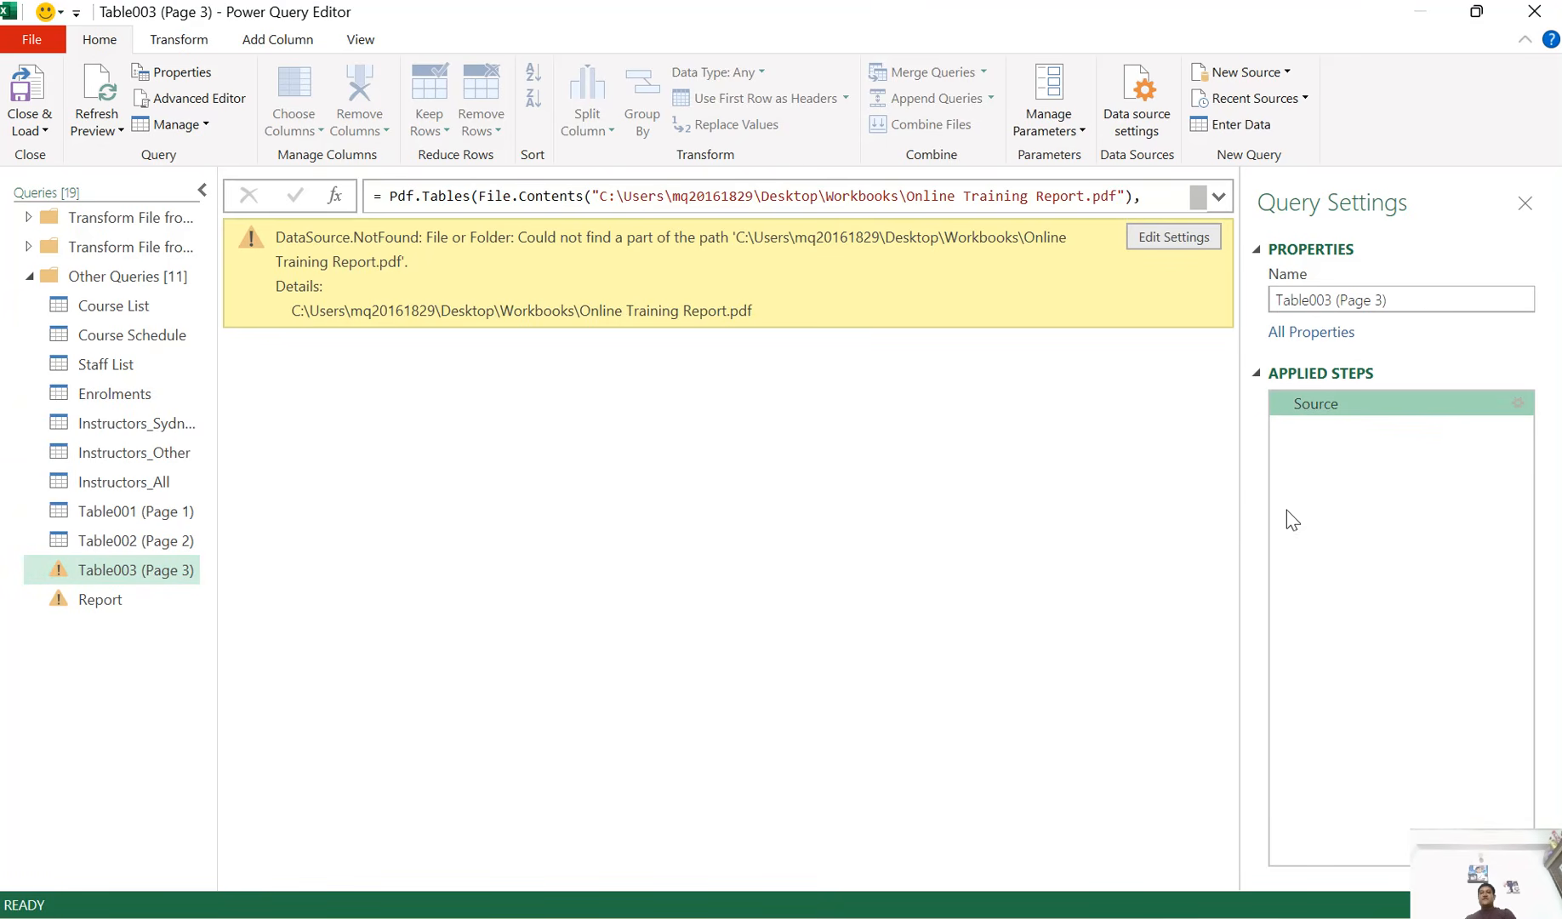
Repoint the PDF source of Table003 (Page 3) to Online Training Report.pdf in the EPT - UNIT - 1 folder
left_click(1519, 401)
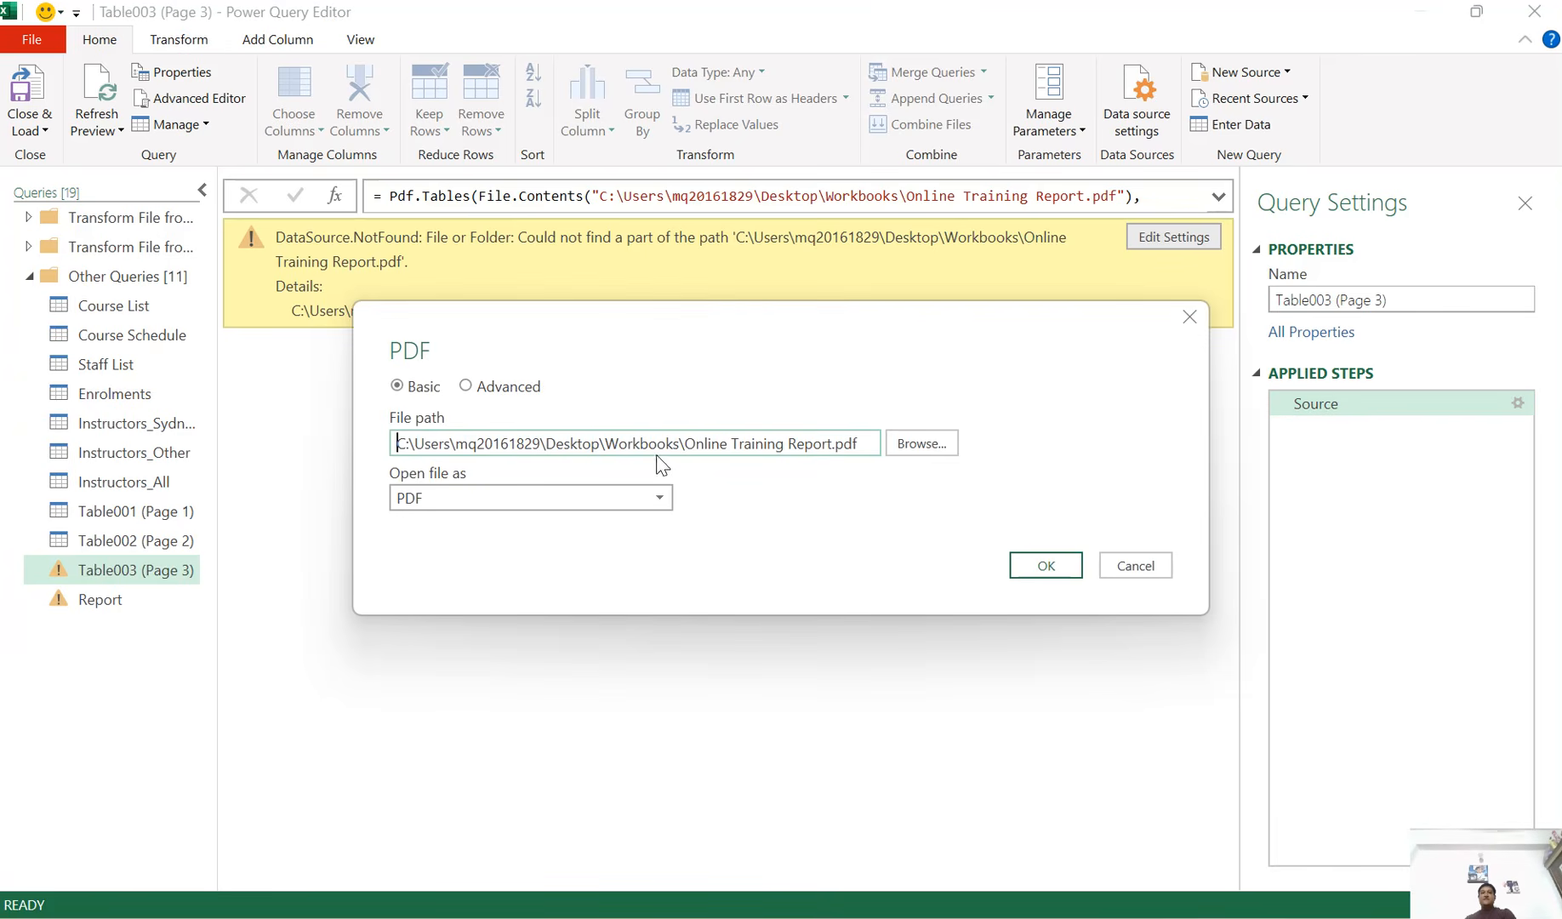
left_click(919, 451)
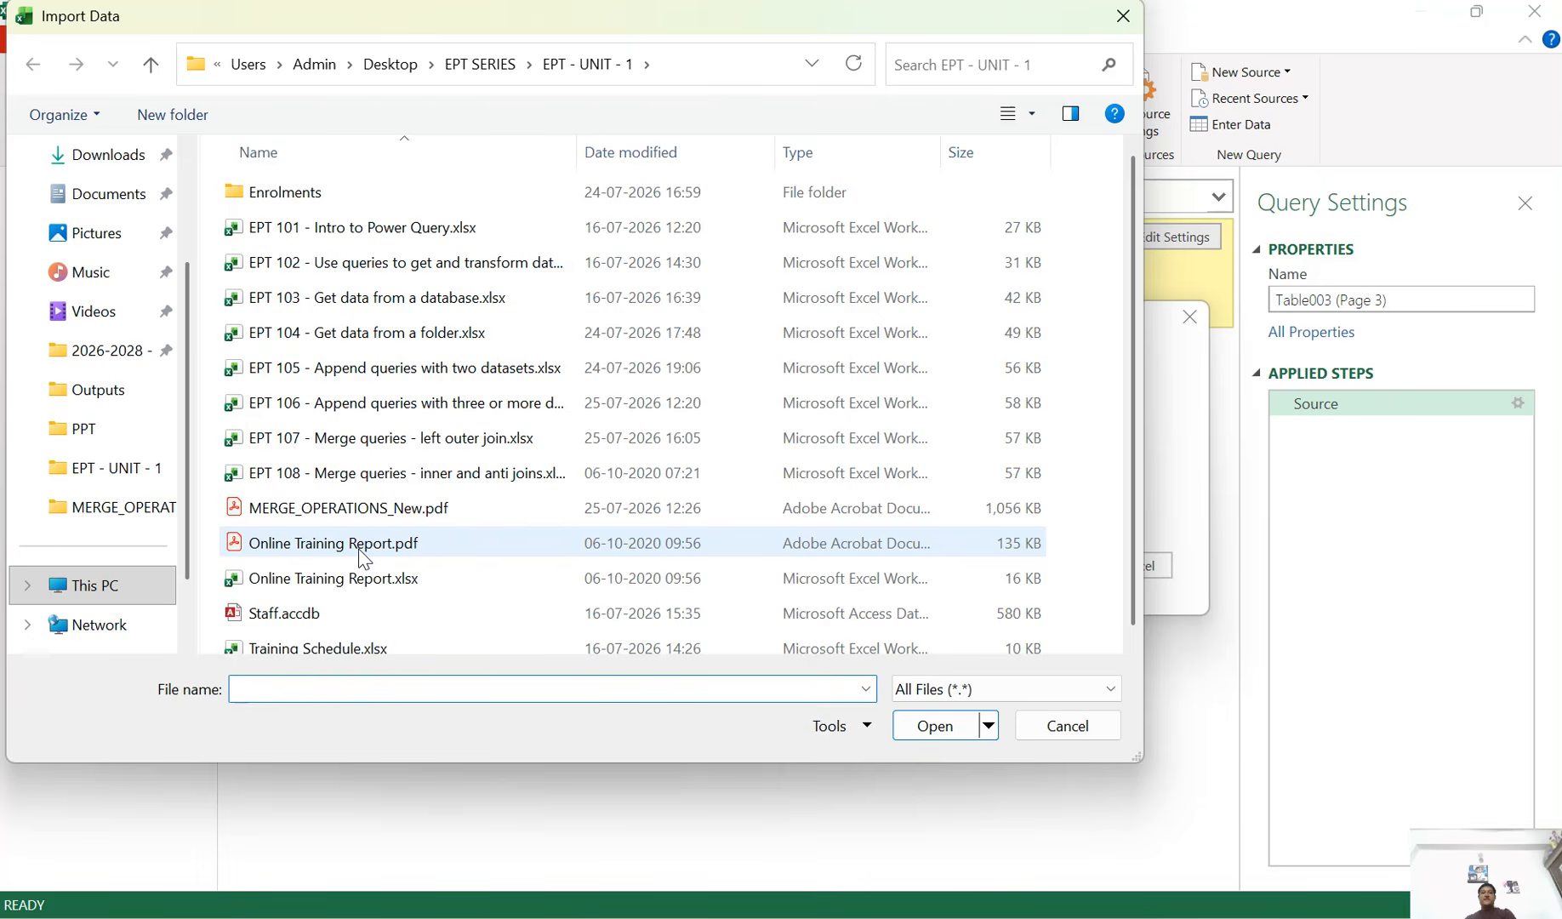
left_click(310, 544)
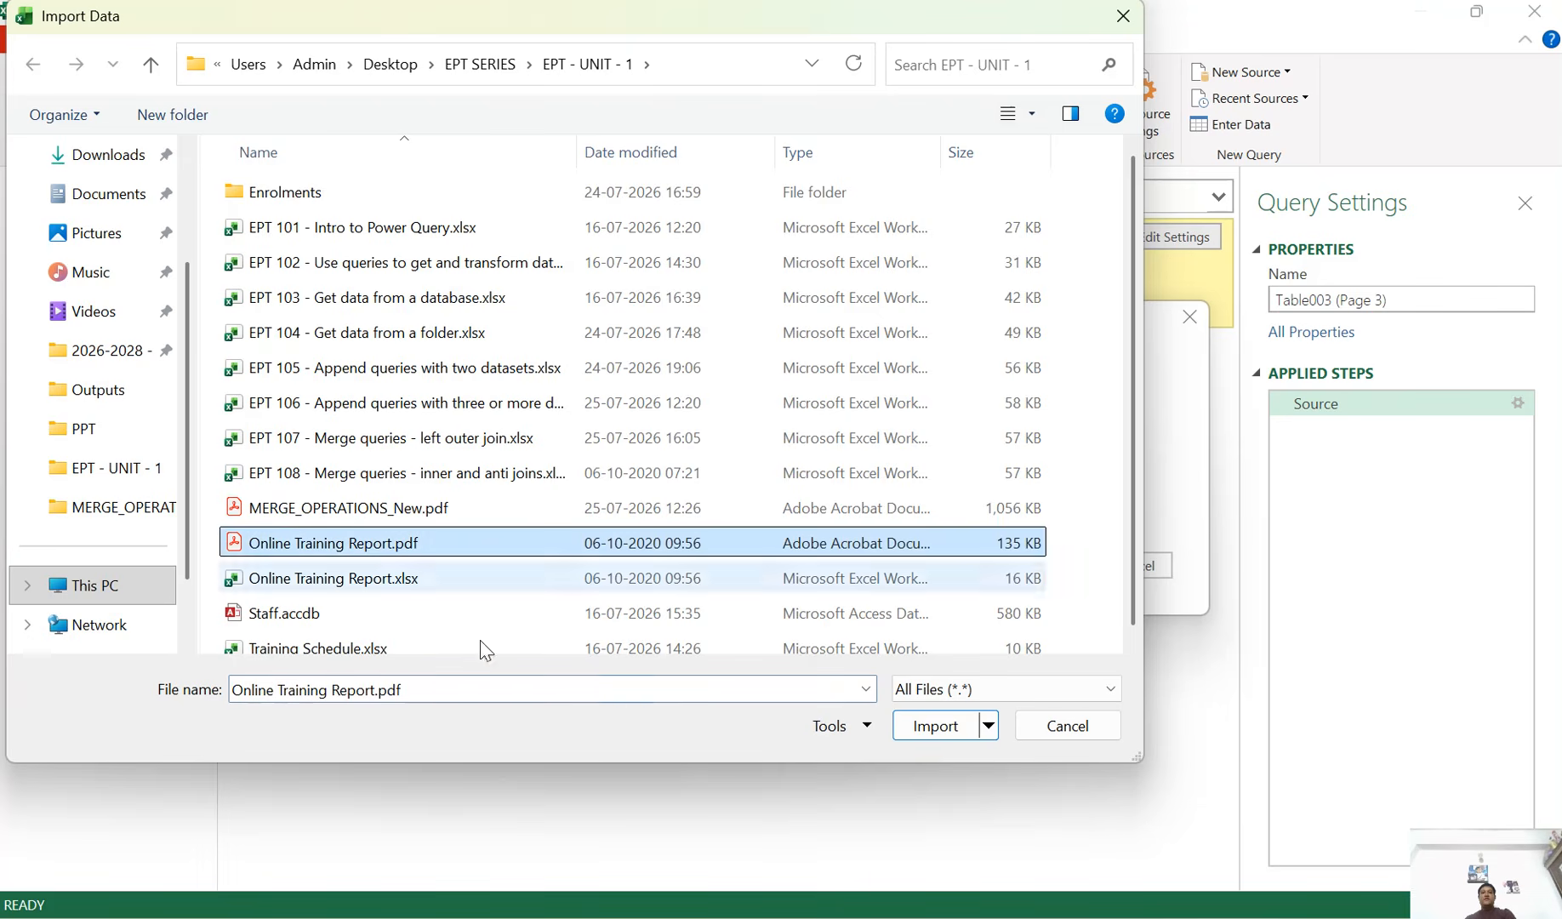
left_click(936, 726)
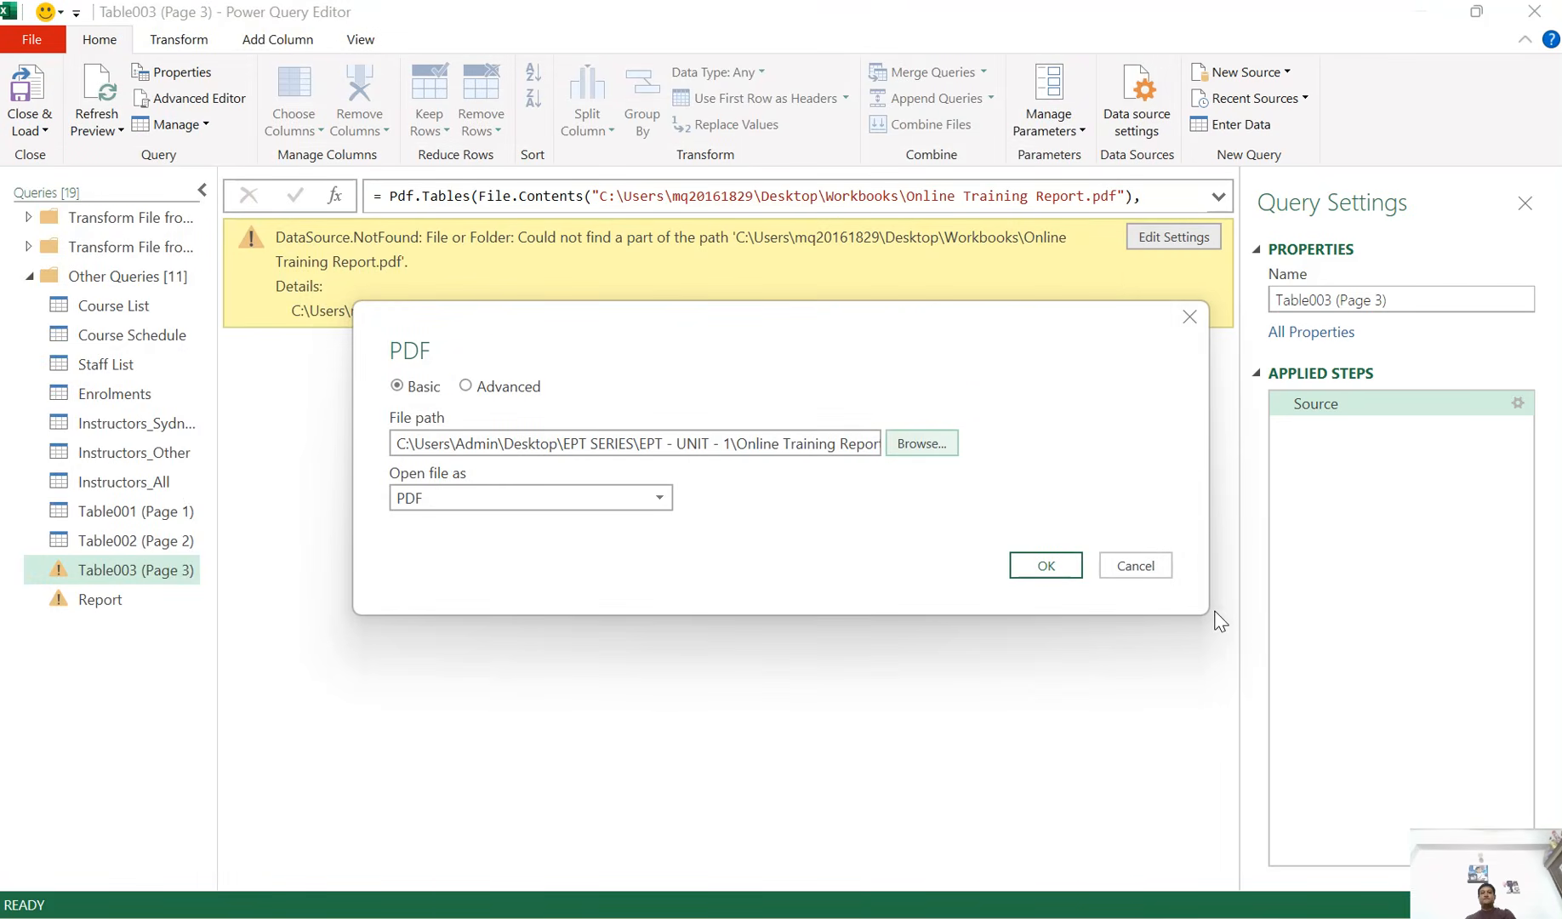
left_click(1033, 567)
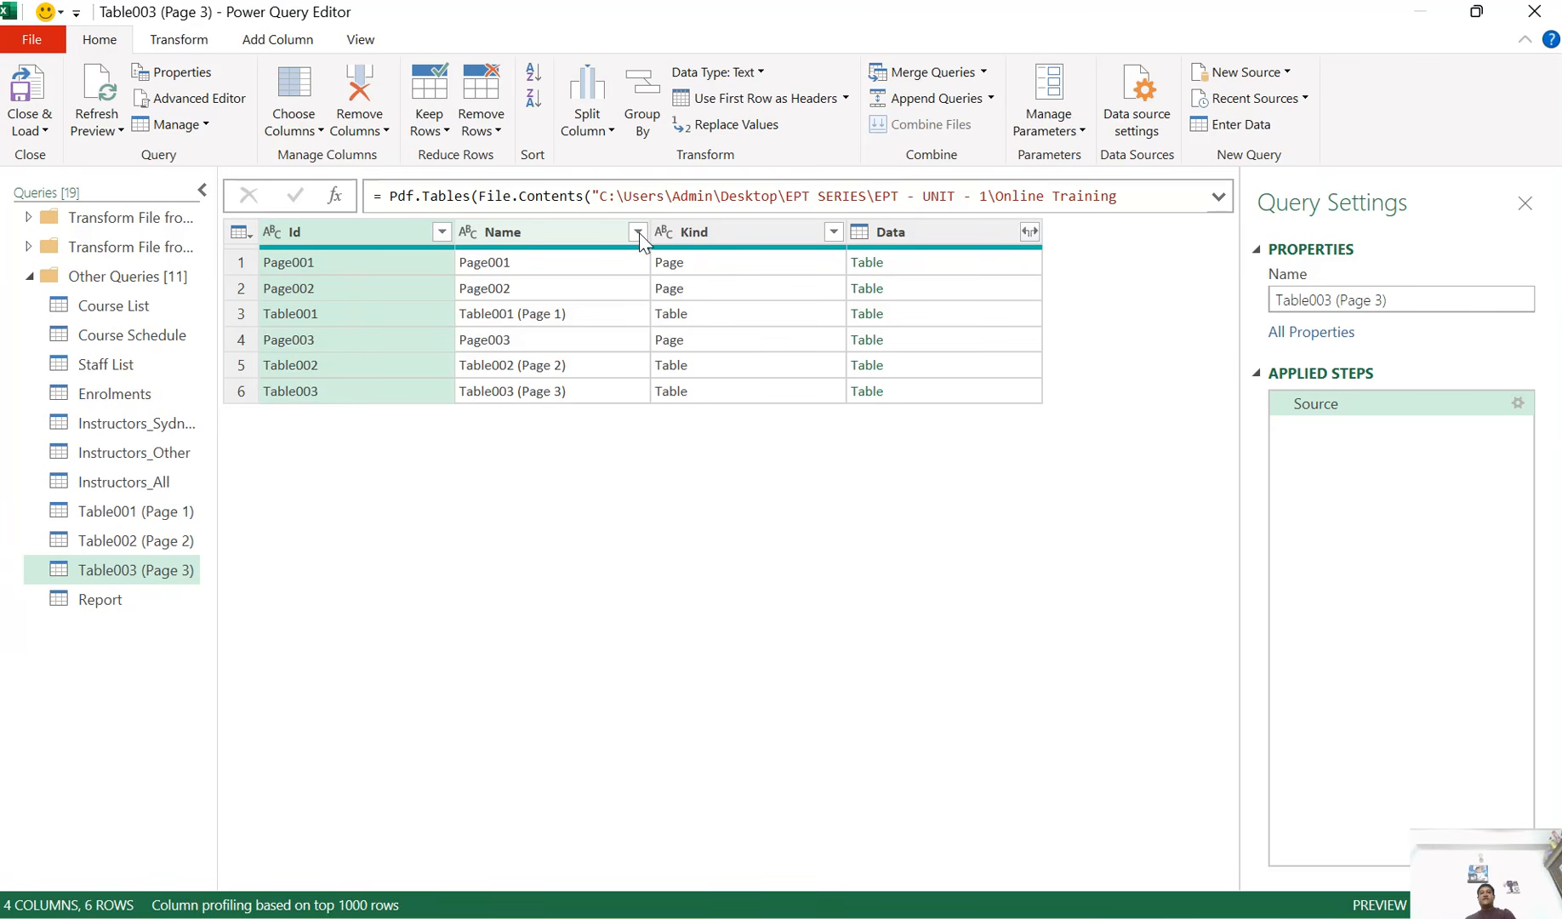
Filter the Name column to Table003 (Page 3) and remove all columns except Data
left_click(638, 233)
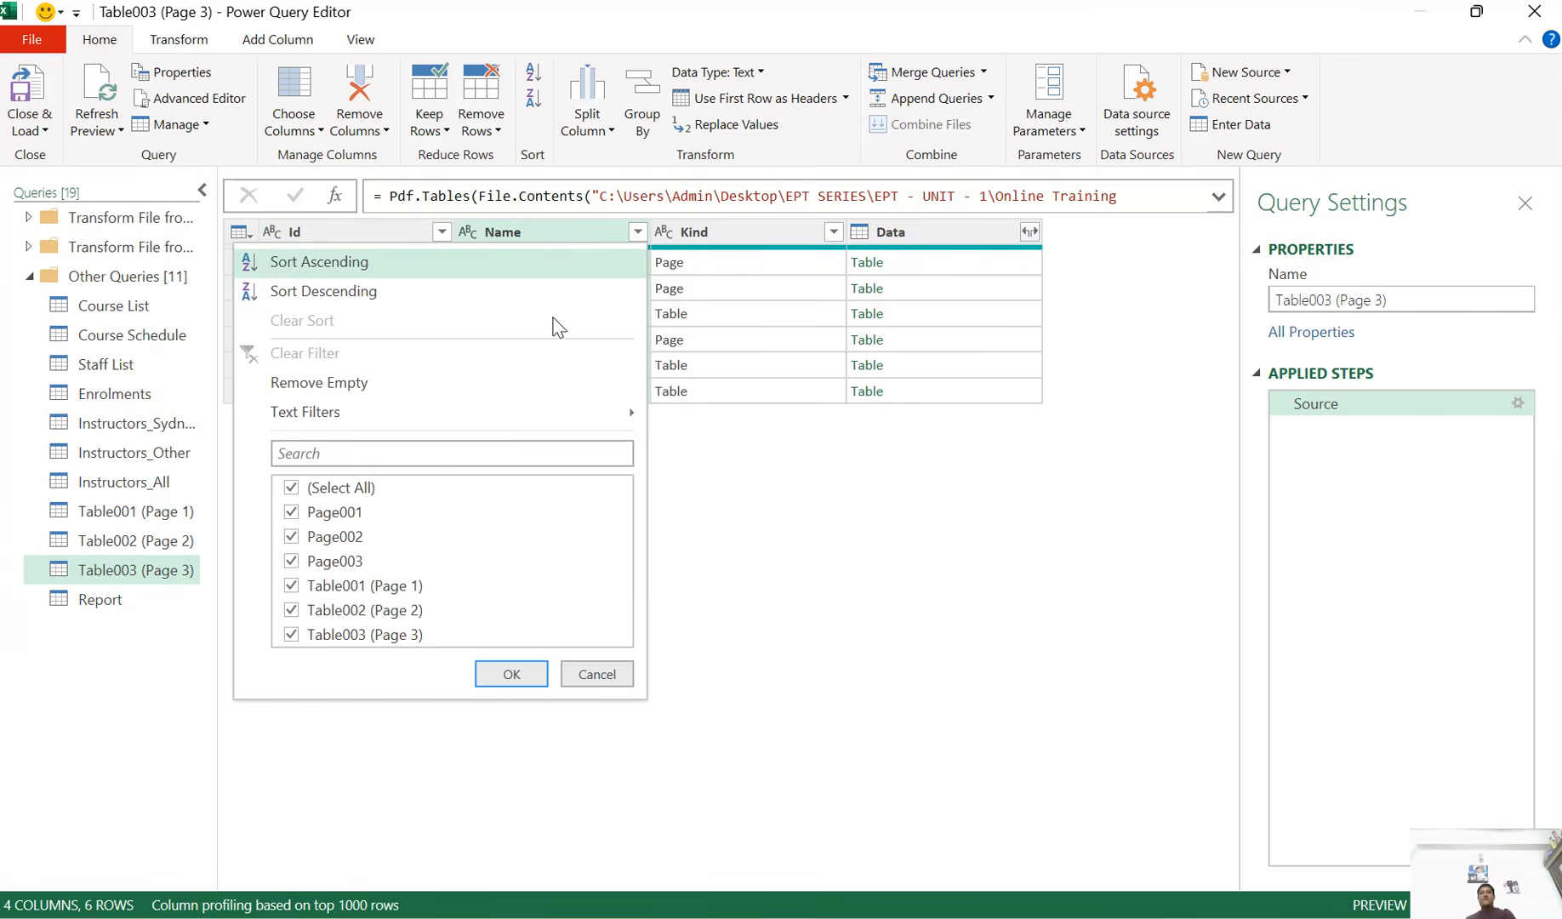
left_click(348, 487)
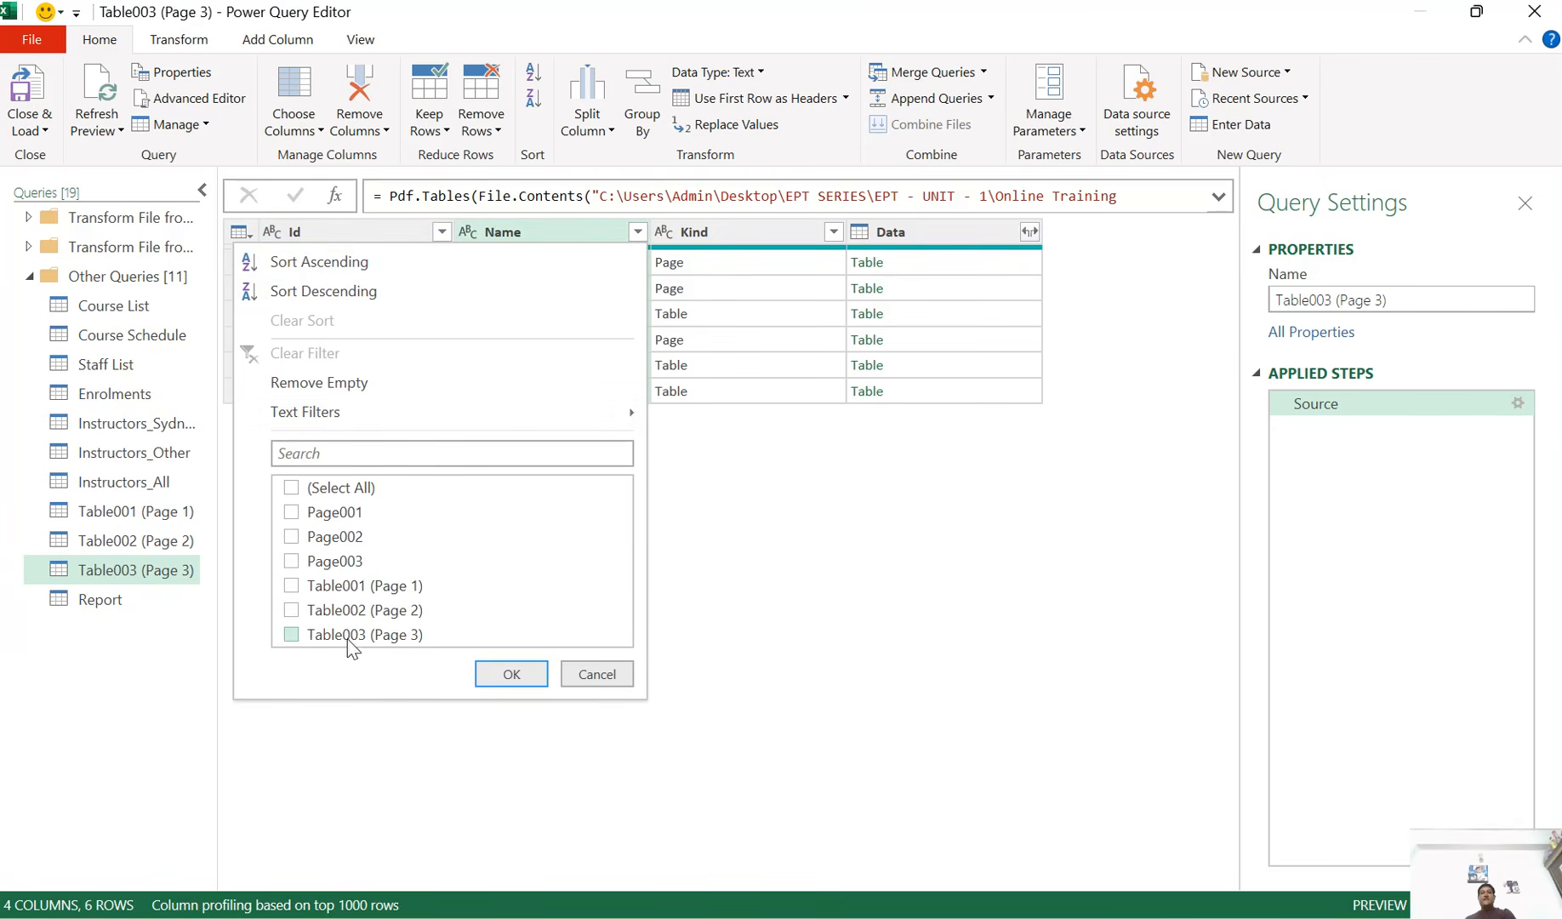
left_click(298, 636)
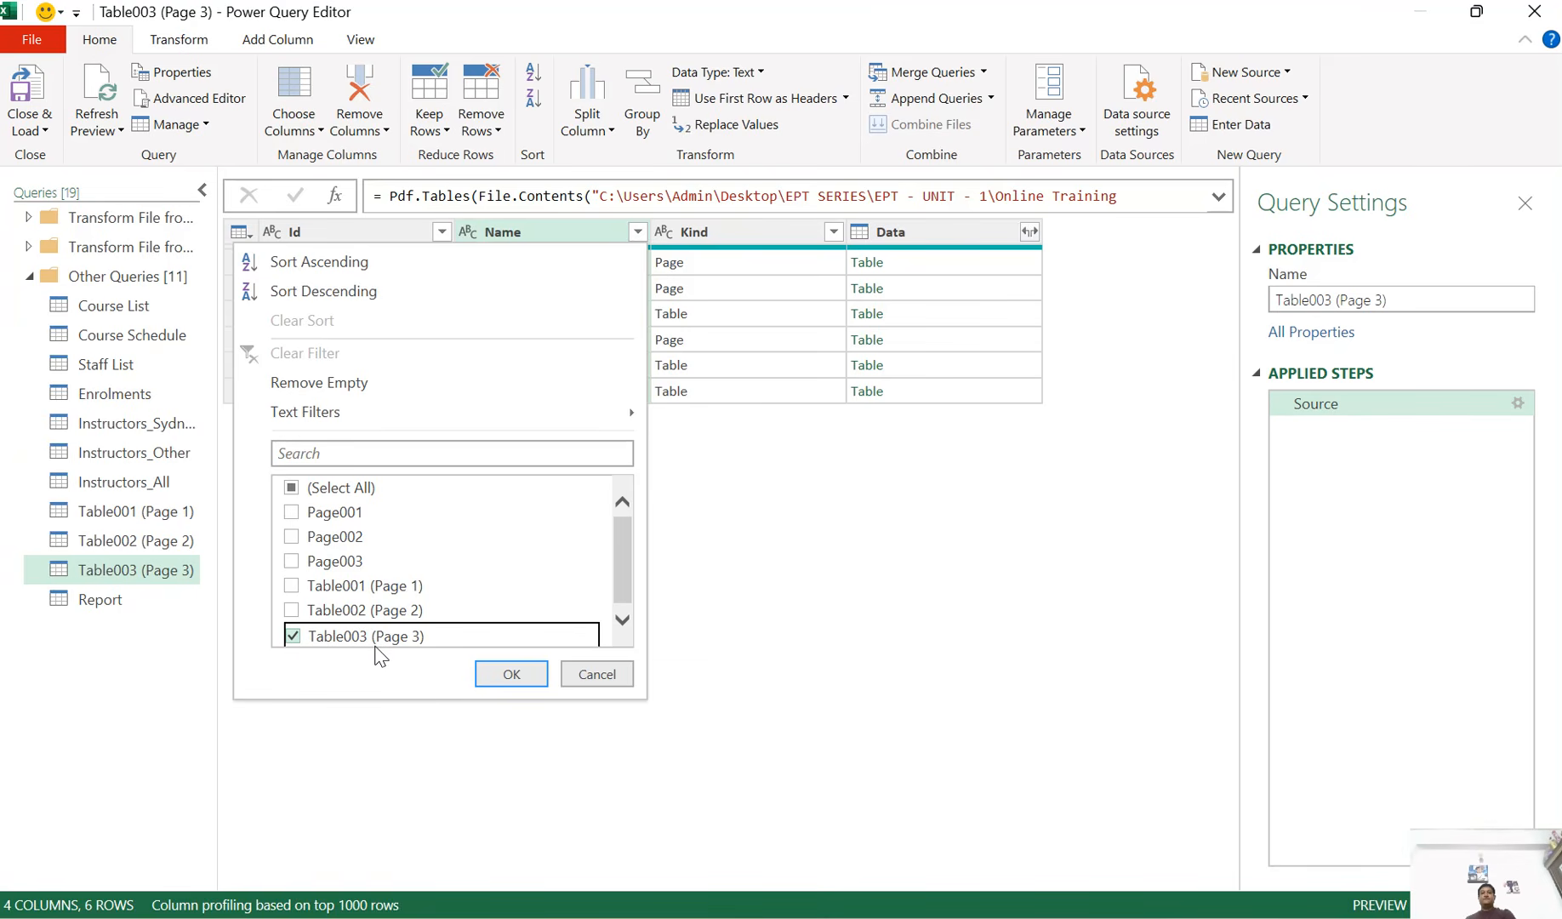
left_click(512, 675)
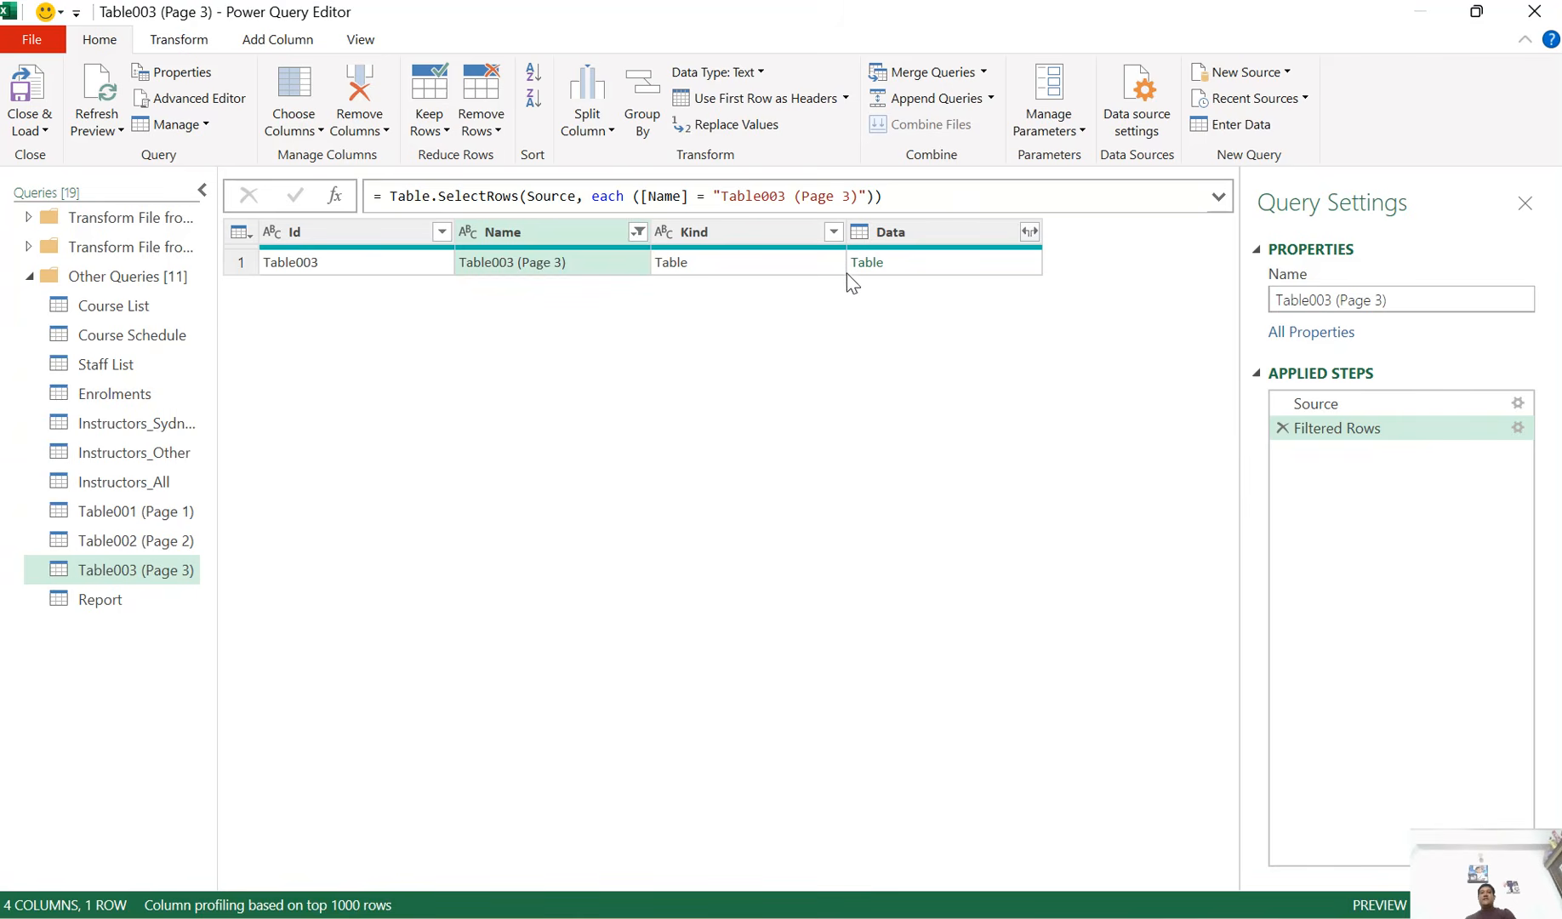
right_click(903, 238)
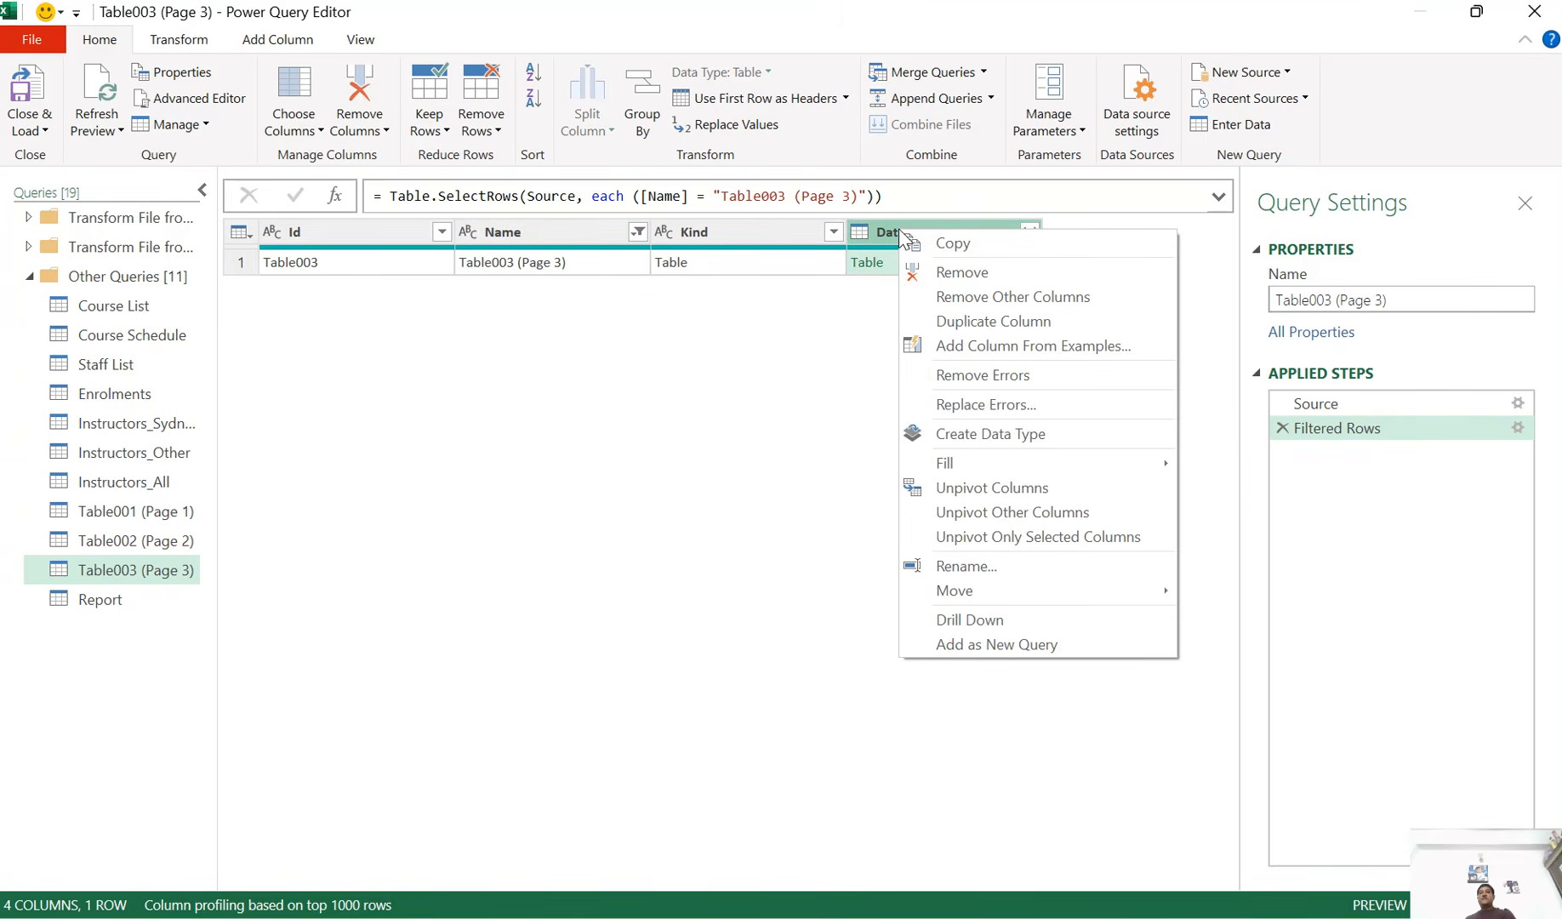
left_click(1000, 298)
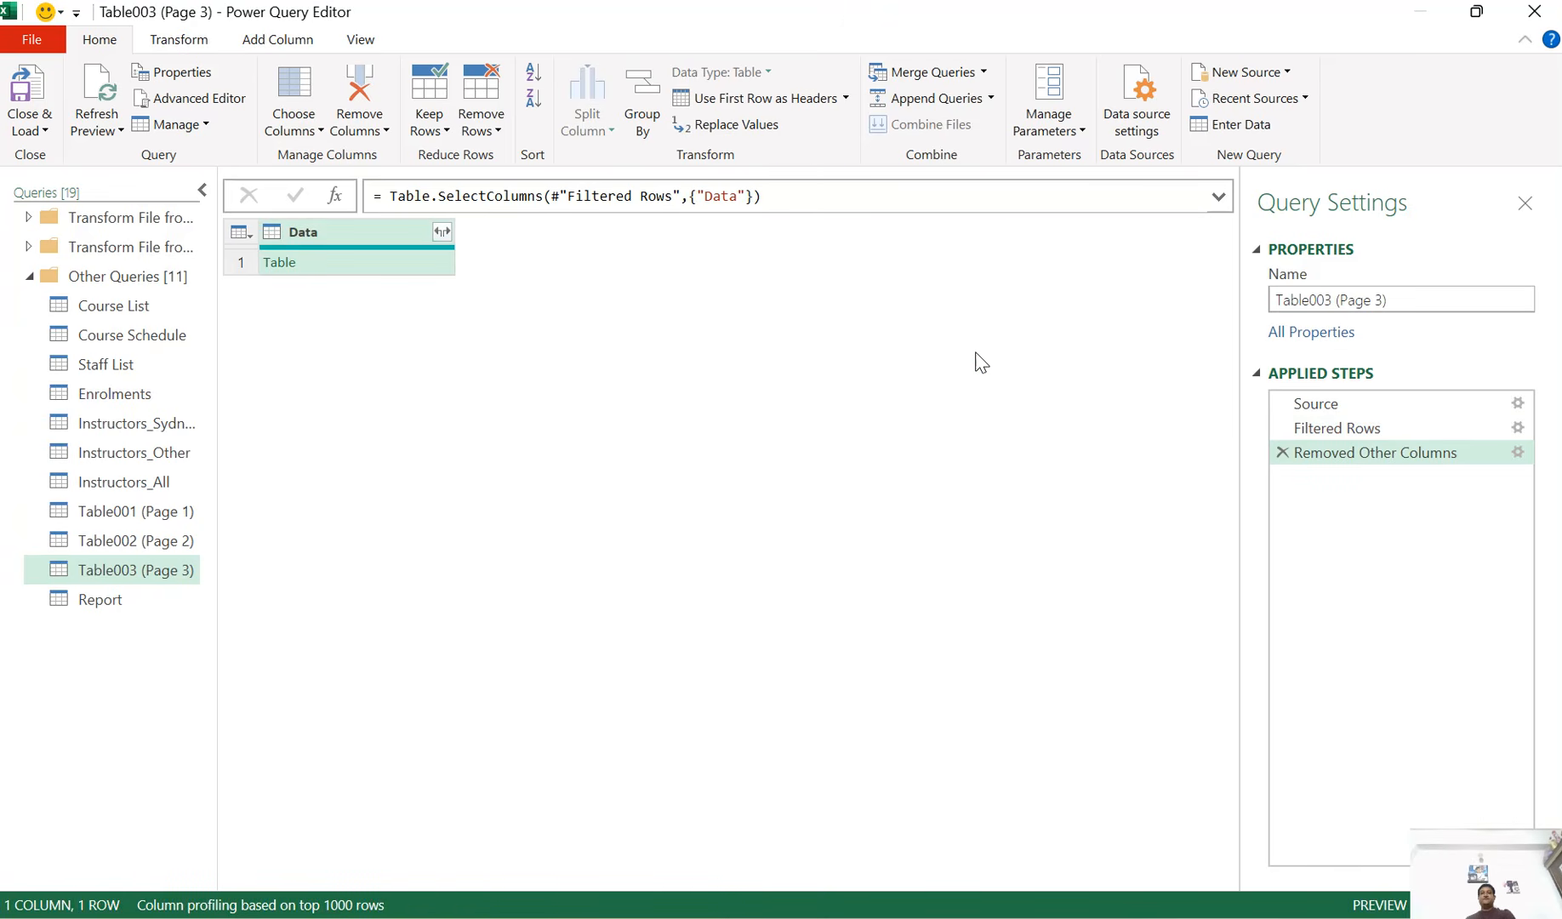
Expand the Data column into all three columns and rename them Staff ID, Staff Name and Status through a custom step reusing the copied rename formula
left_click(441, 231)
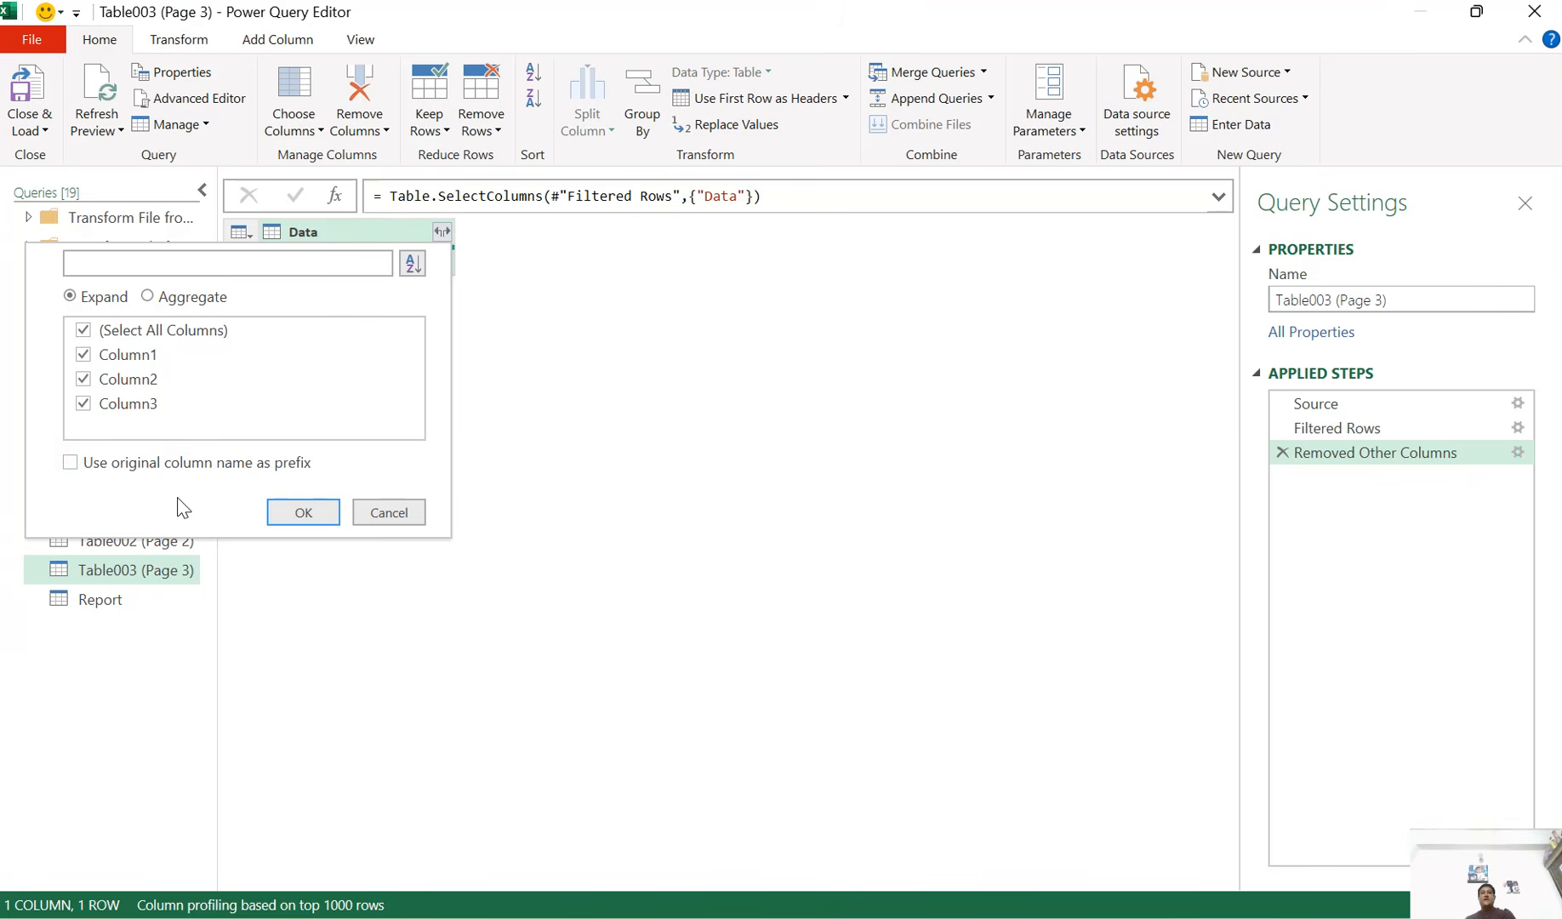
left_click(304, 513)
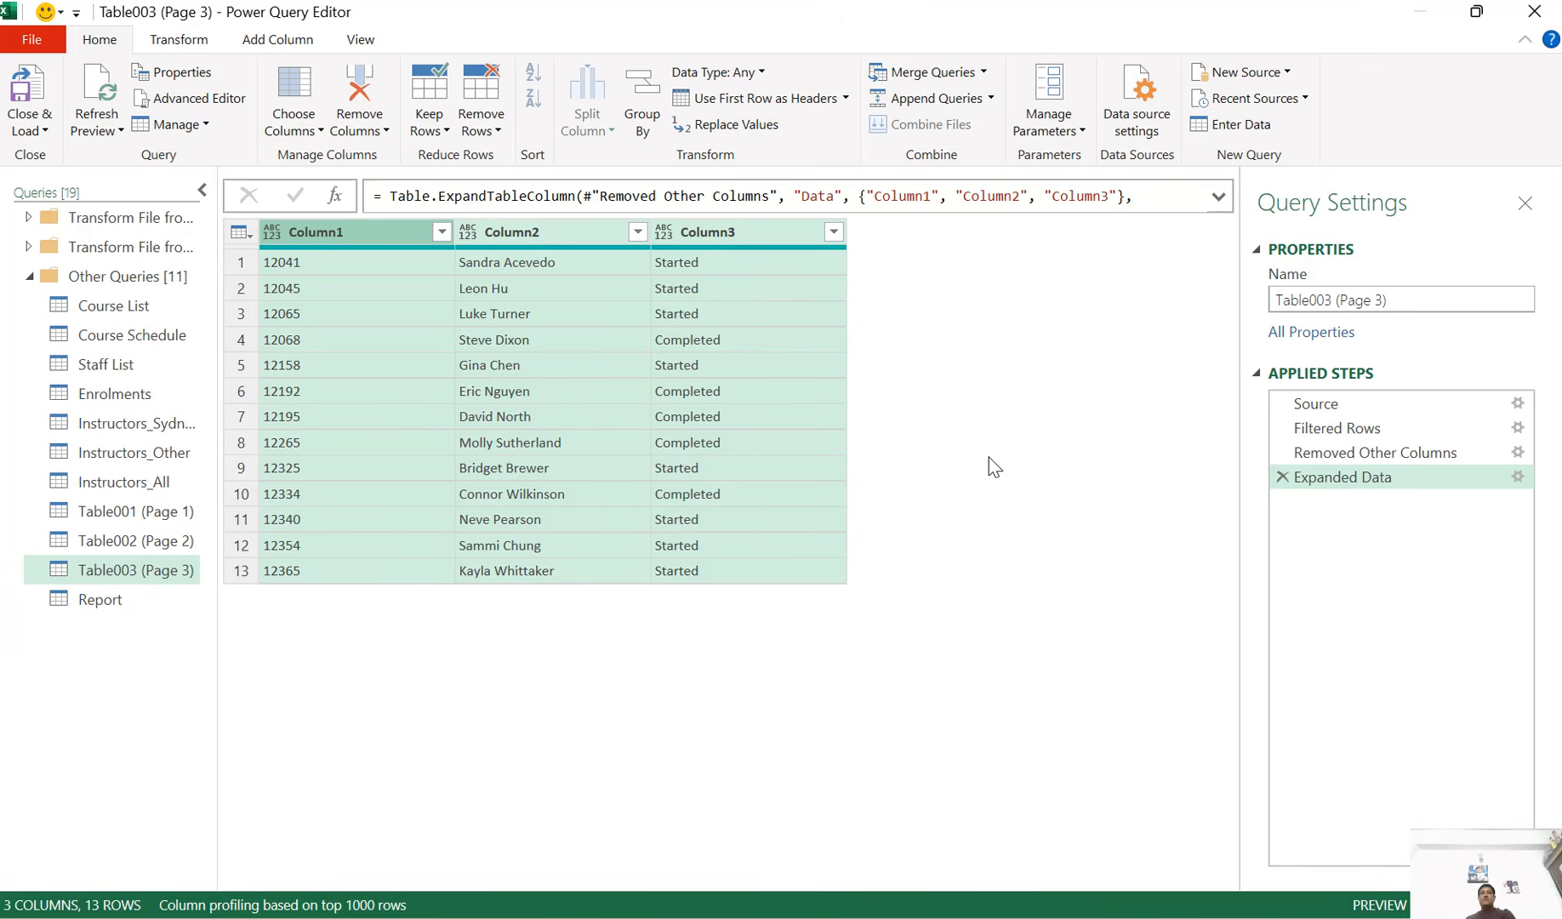
left_click(337, 199)
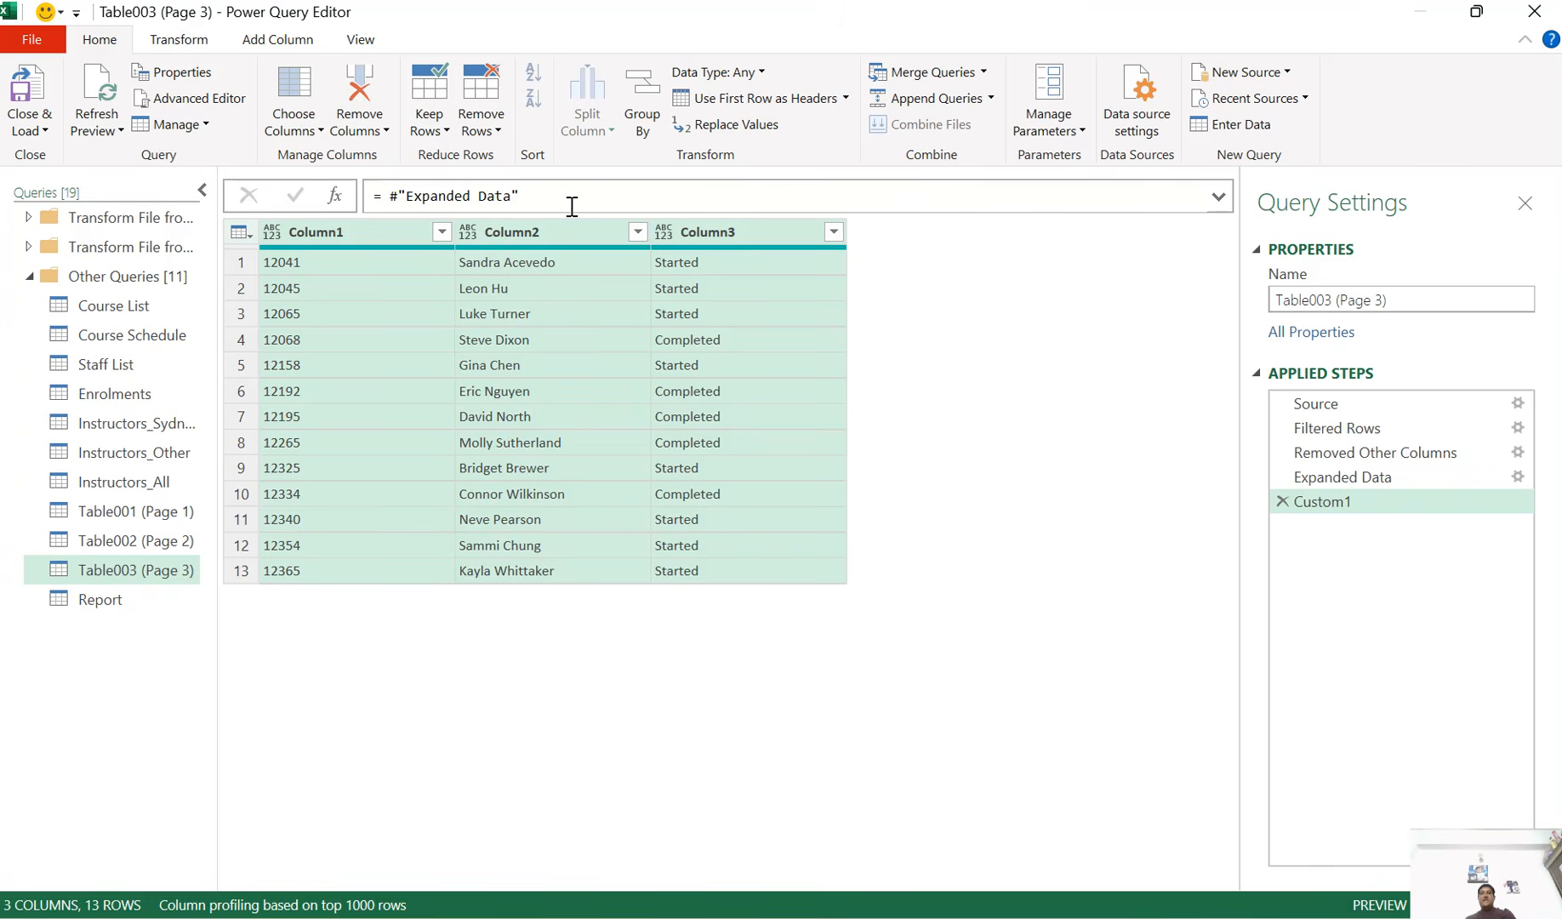
left_click_drag(557, 196, 404, 189)
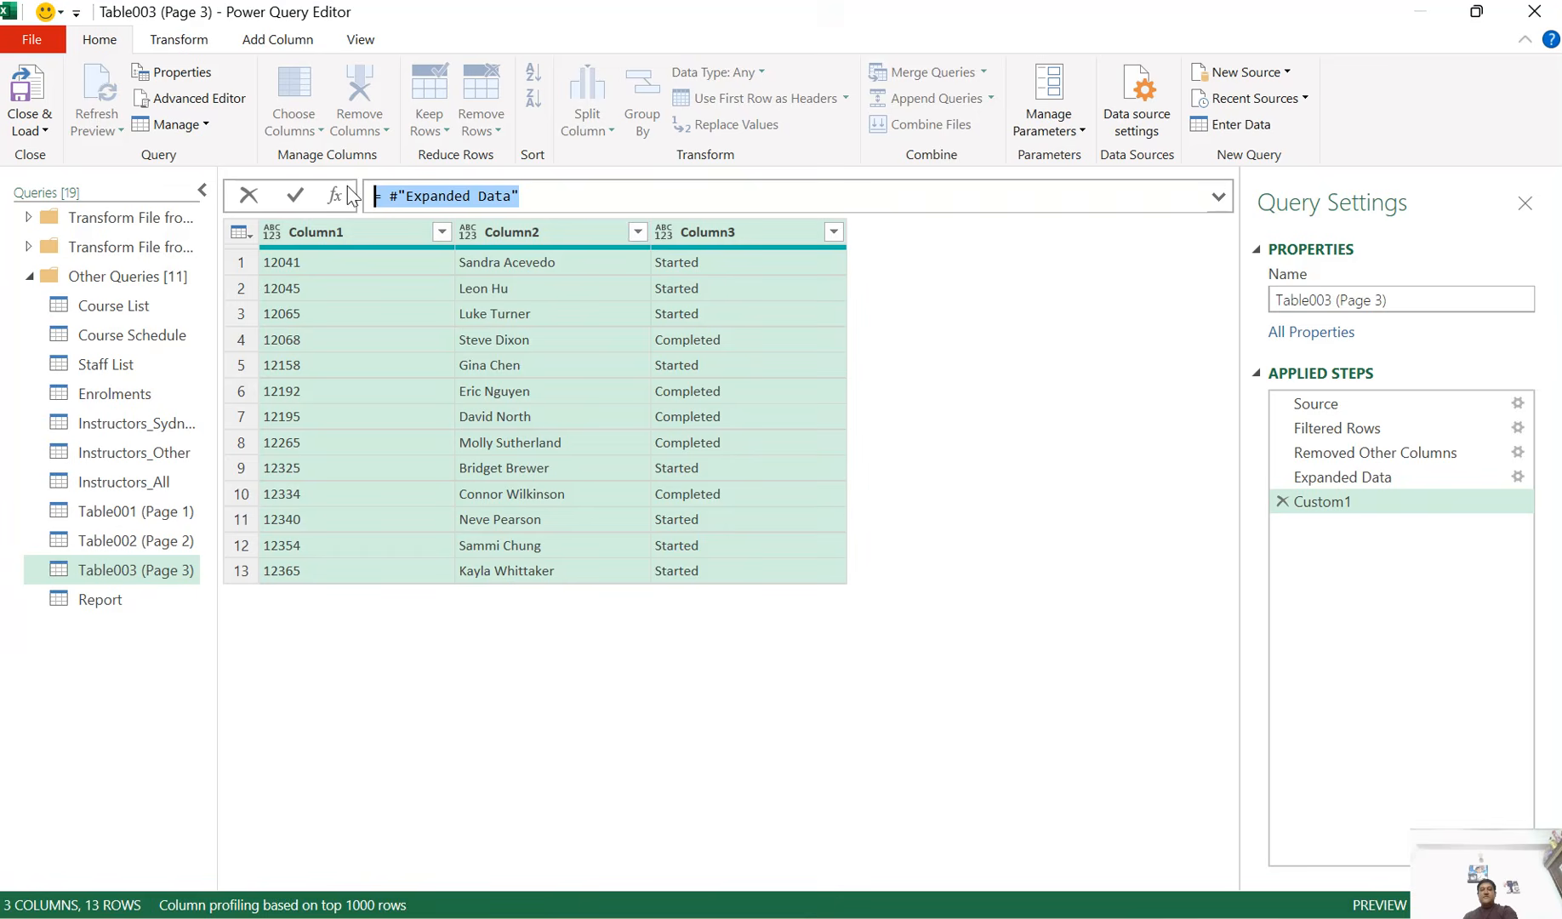
key("ctrl+v")
key("Return")
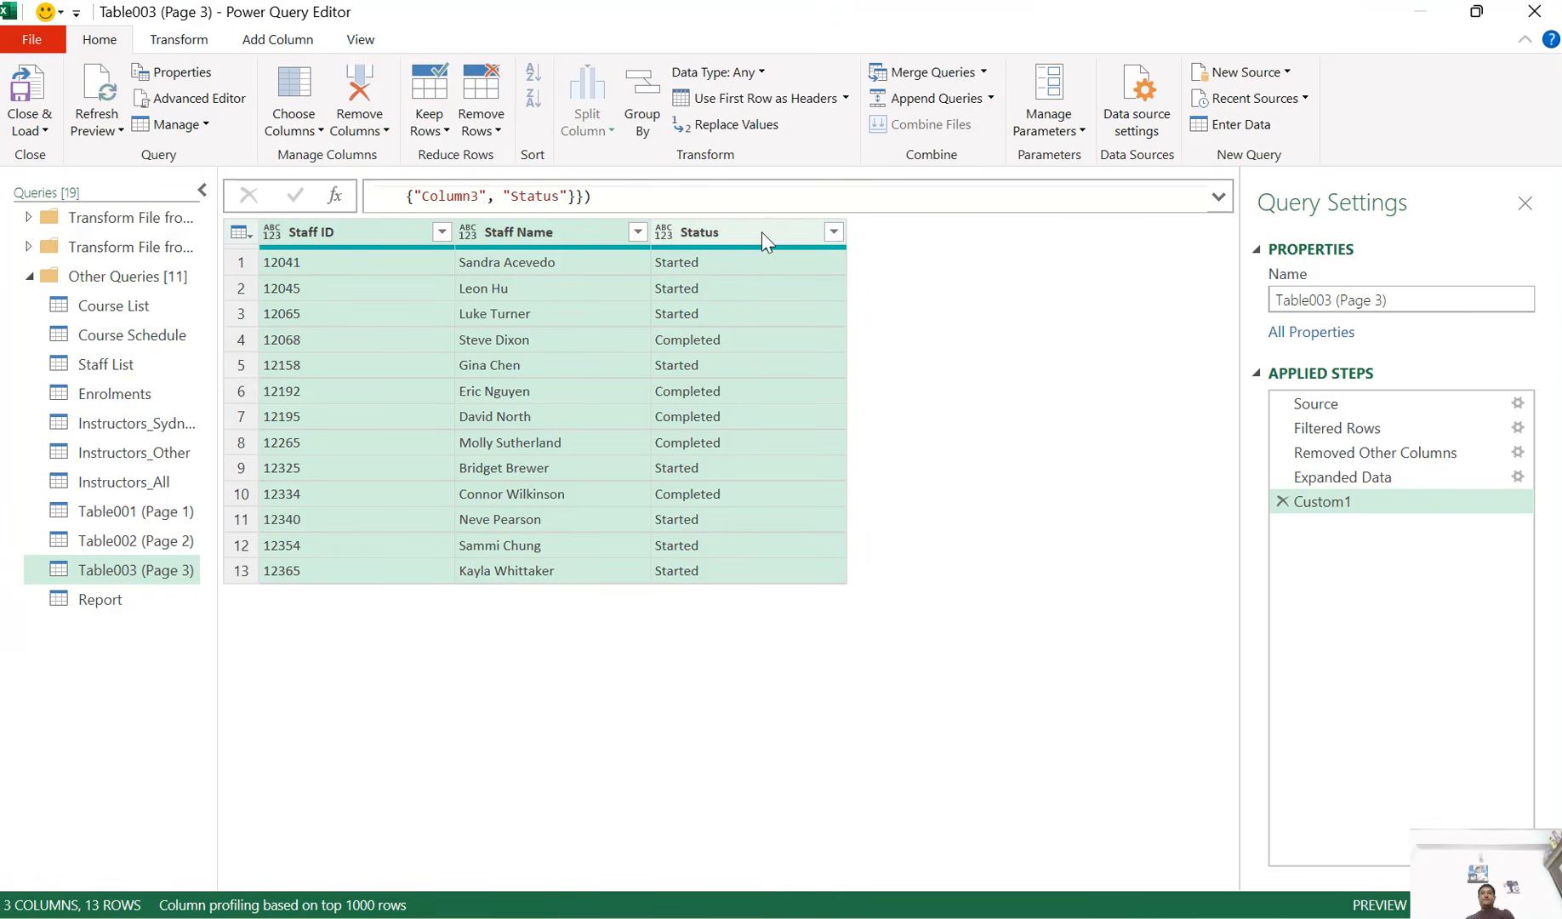
Change the data type of Staff ID, Staff Name and Status in Table003 (Page 3) to Text
left_click(273, 241)
left_click(315, 489)
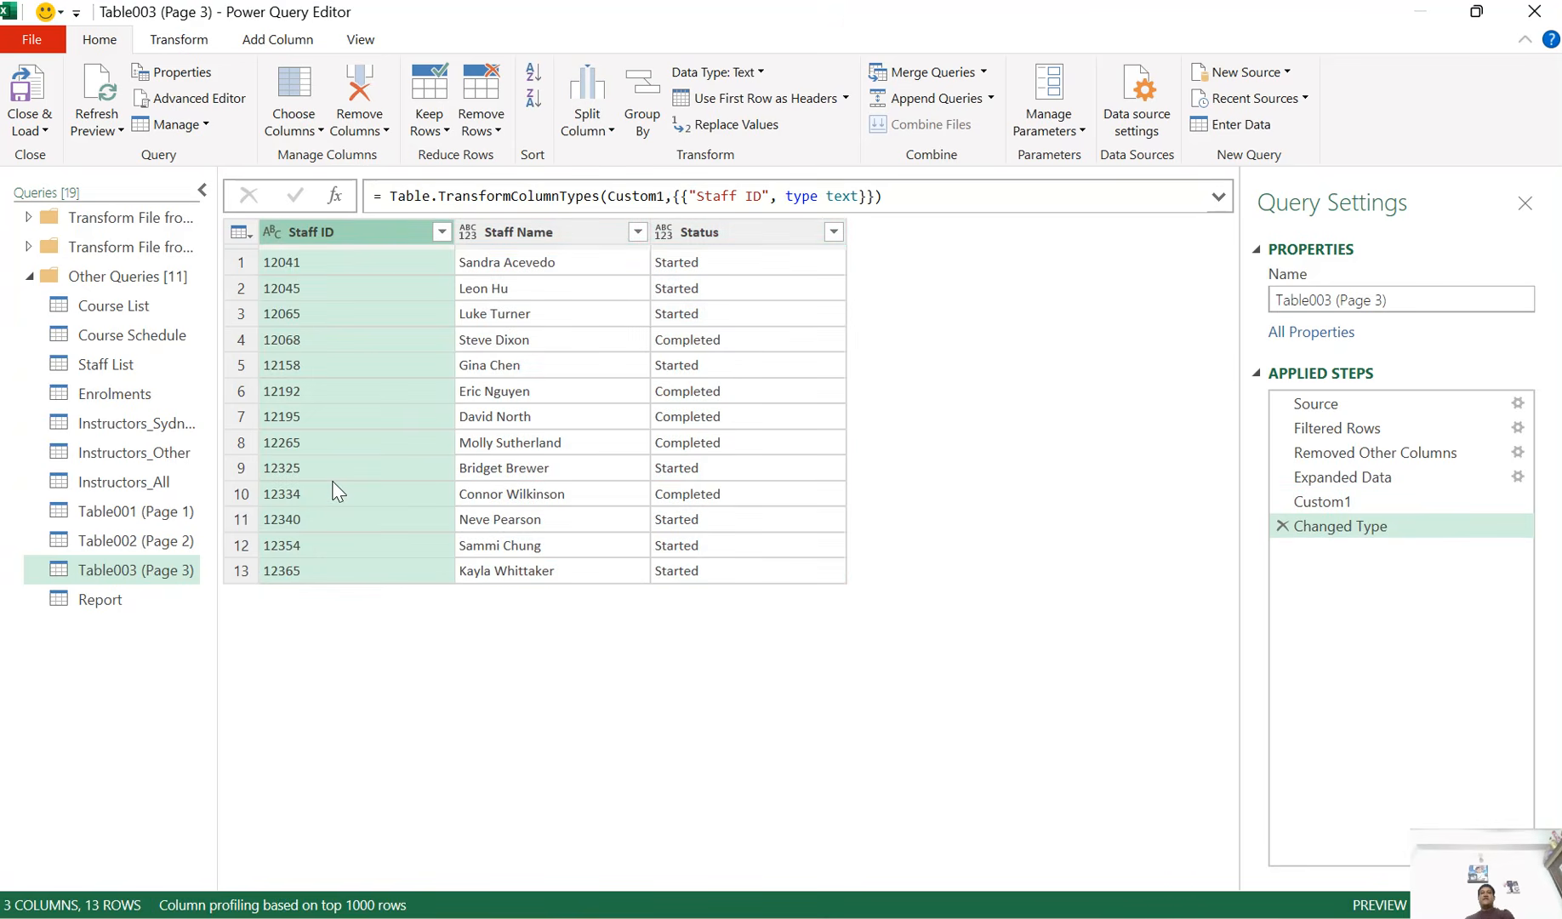
left_click(470, 234)
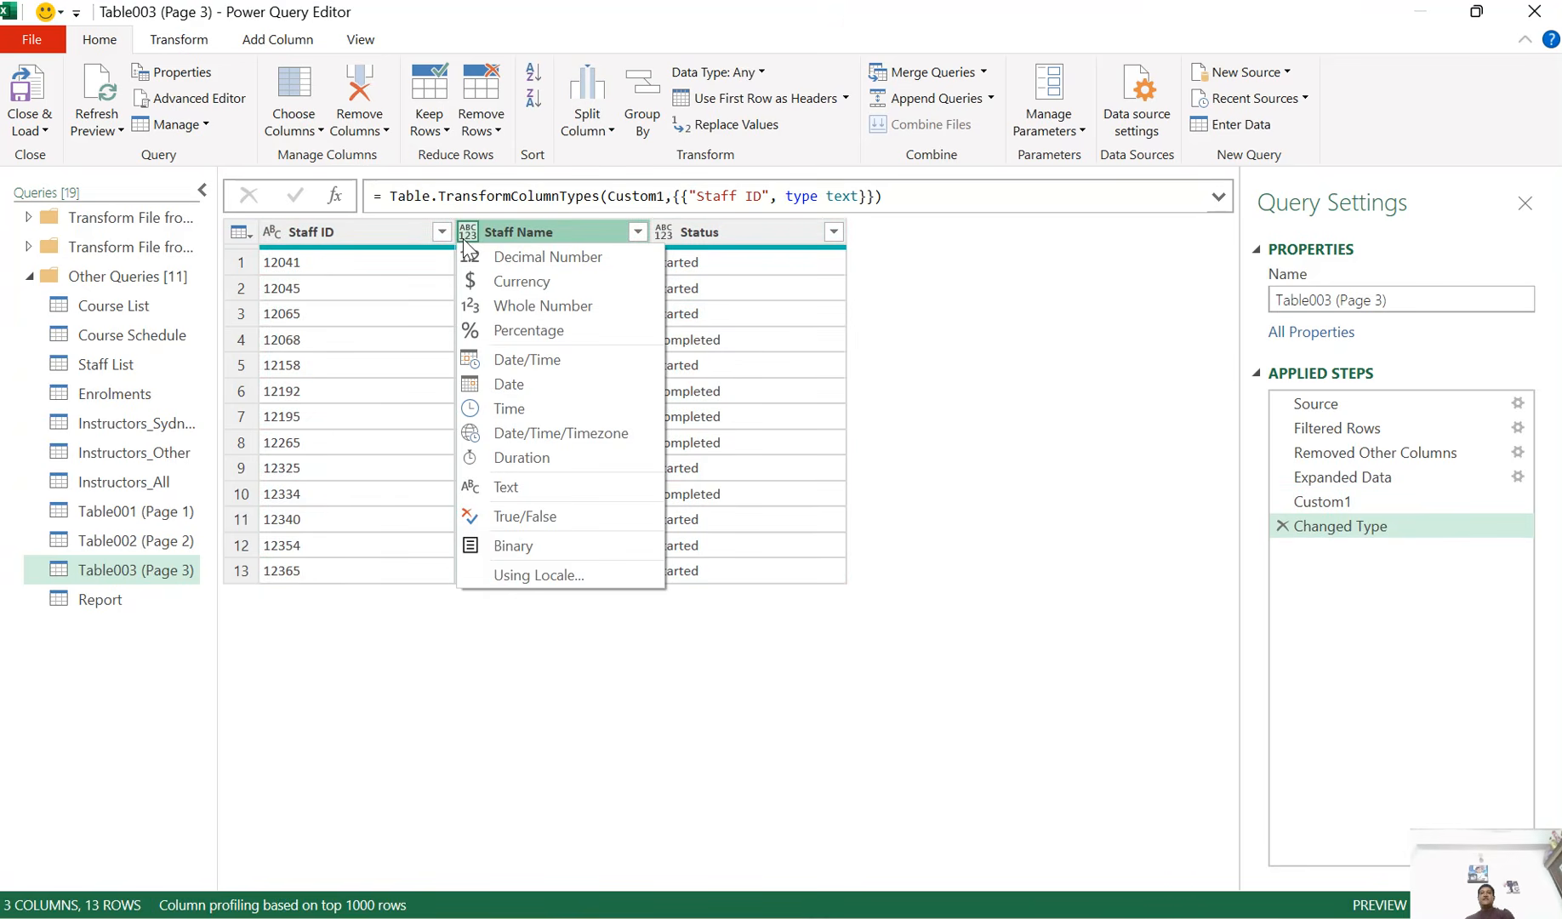
left_click(515, 487)
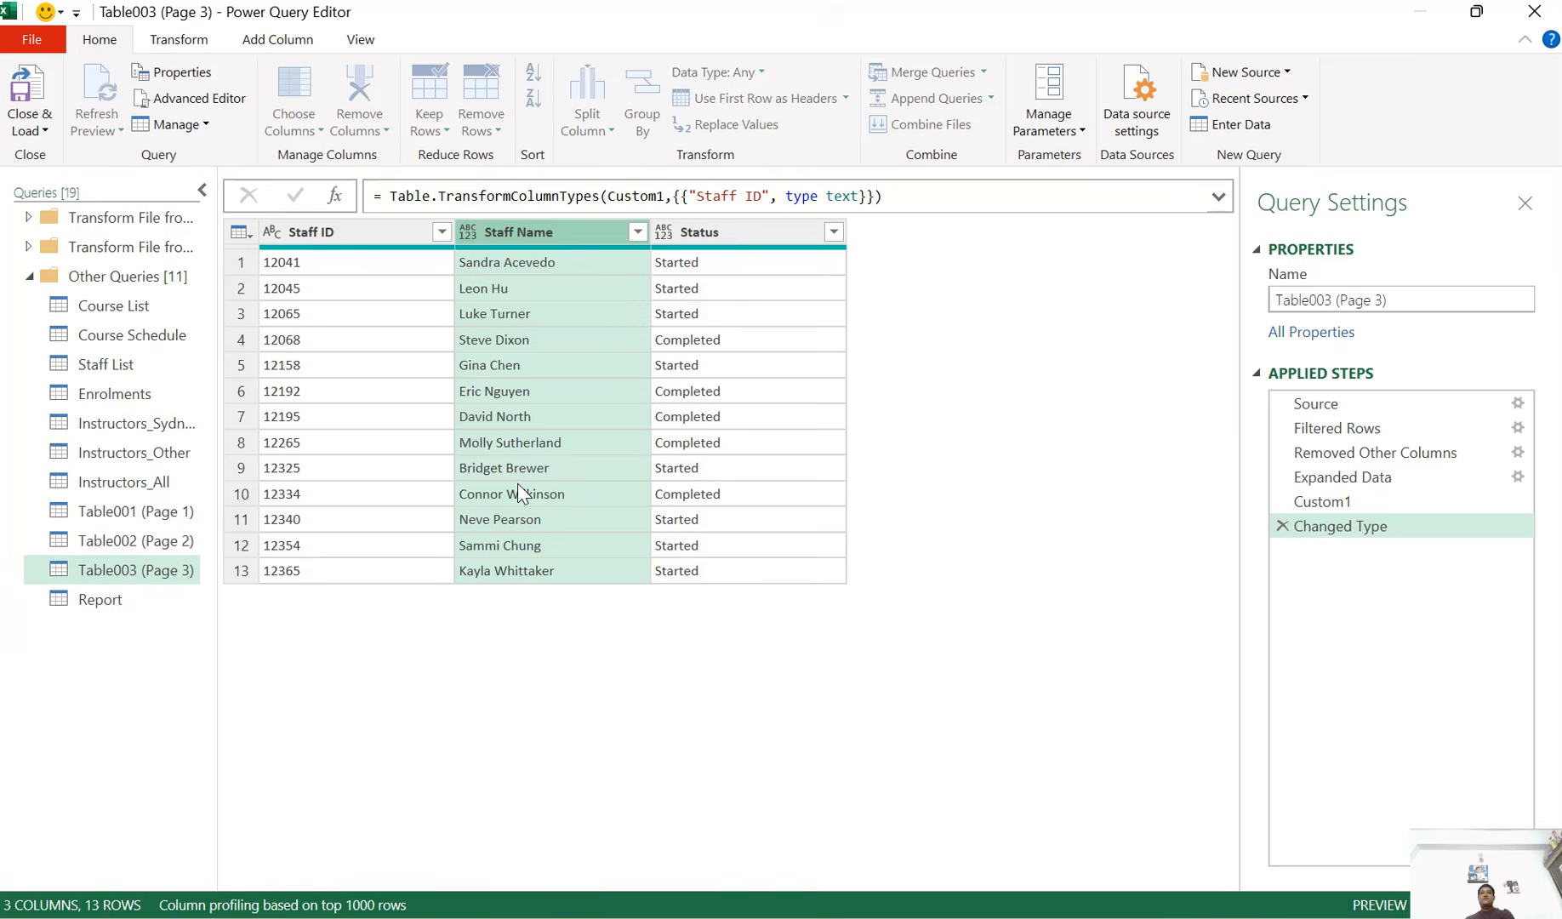
left_click(663, 233)
left_click(699, 488)
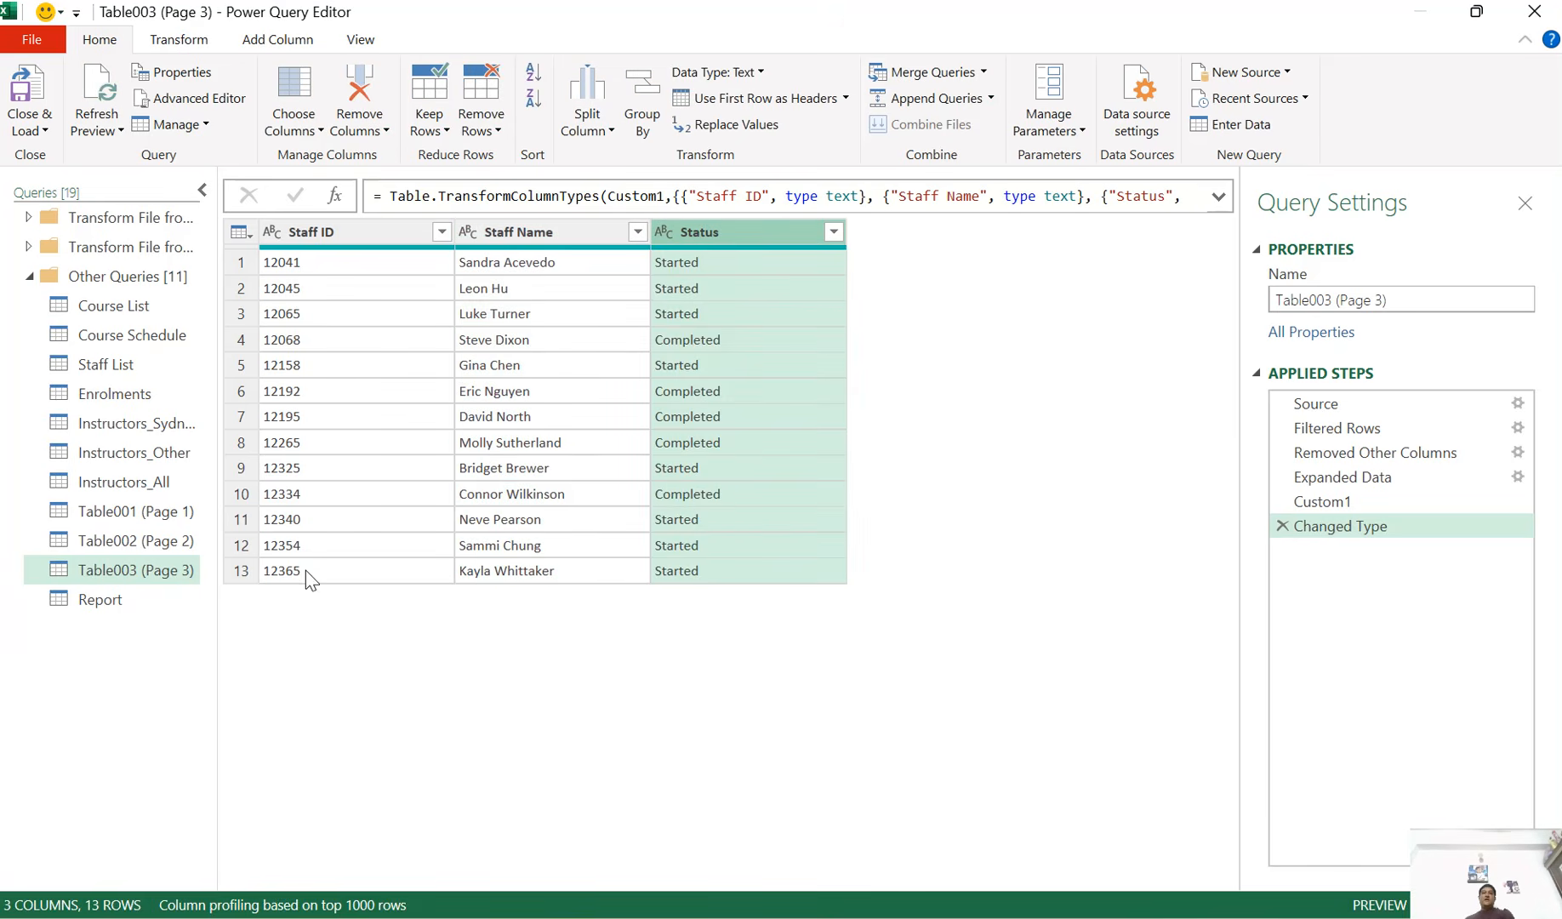
Check the Table001, Table002 and Table003 queries against the combined Report query, examining its rows from start to end
left_click(147, 522)
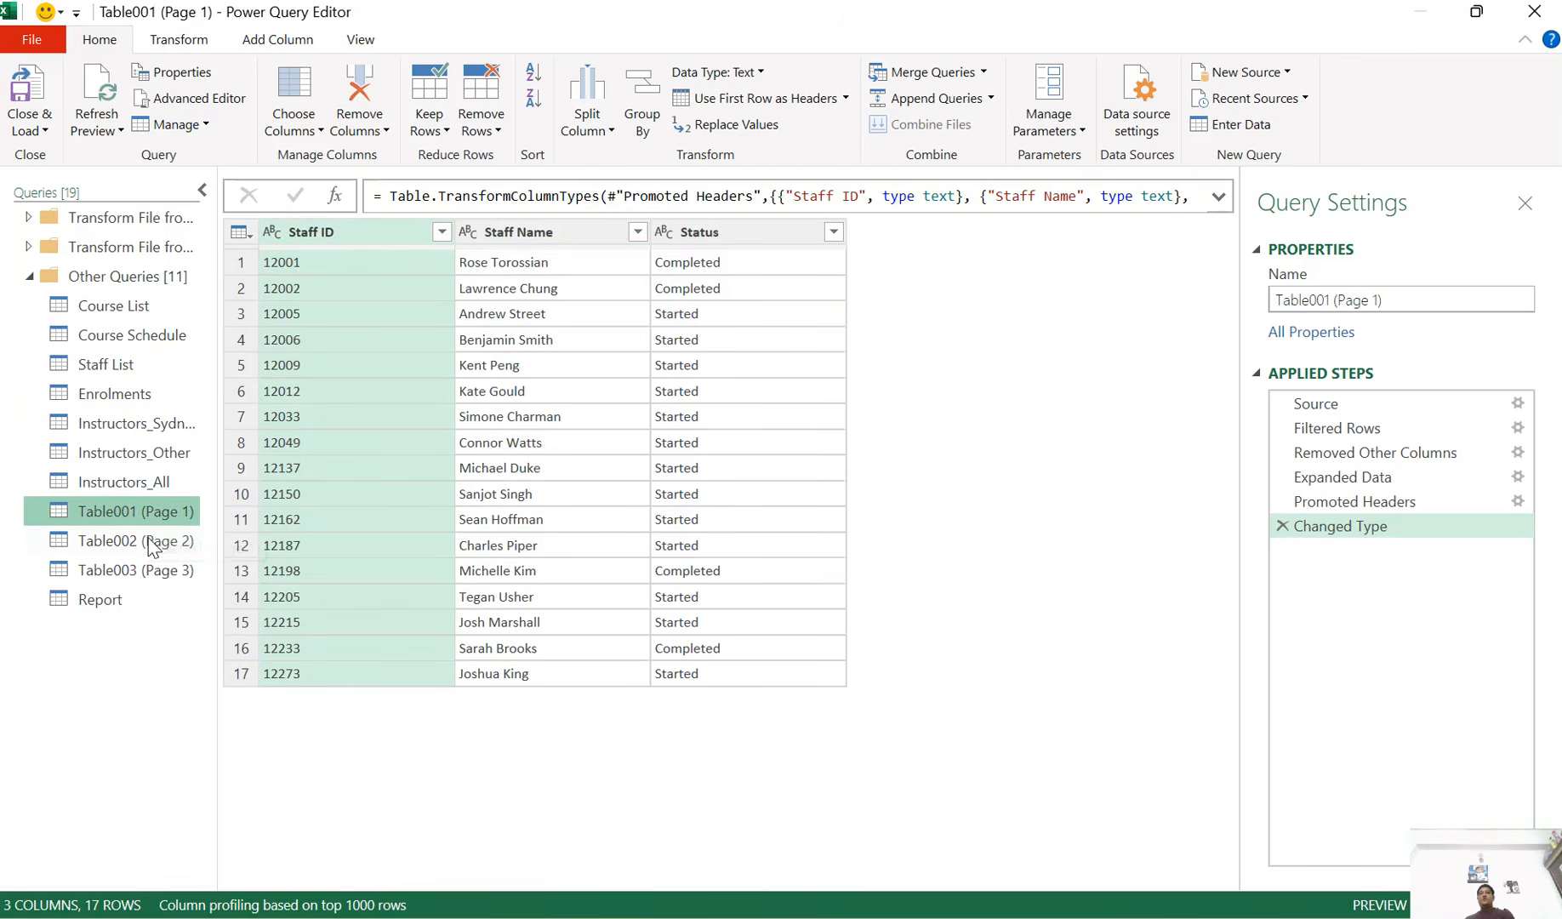
left_click(151, 541)
left_click(146, 576)
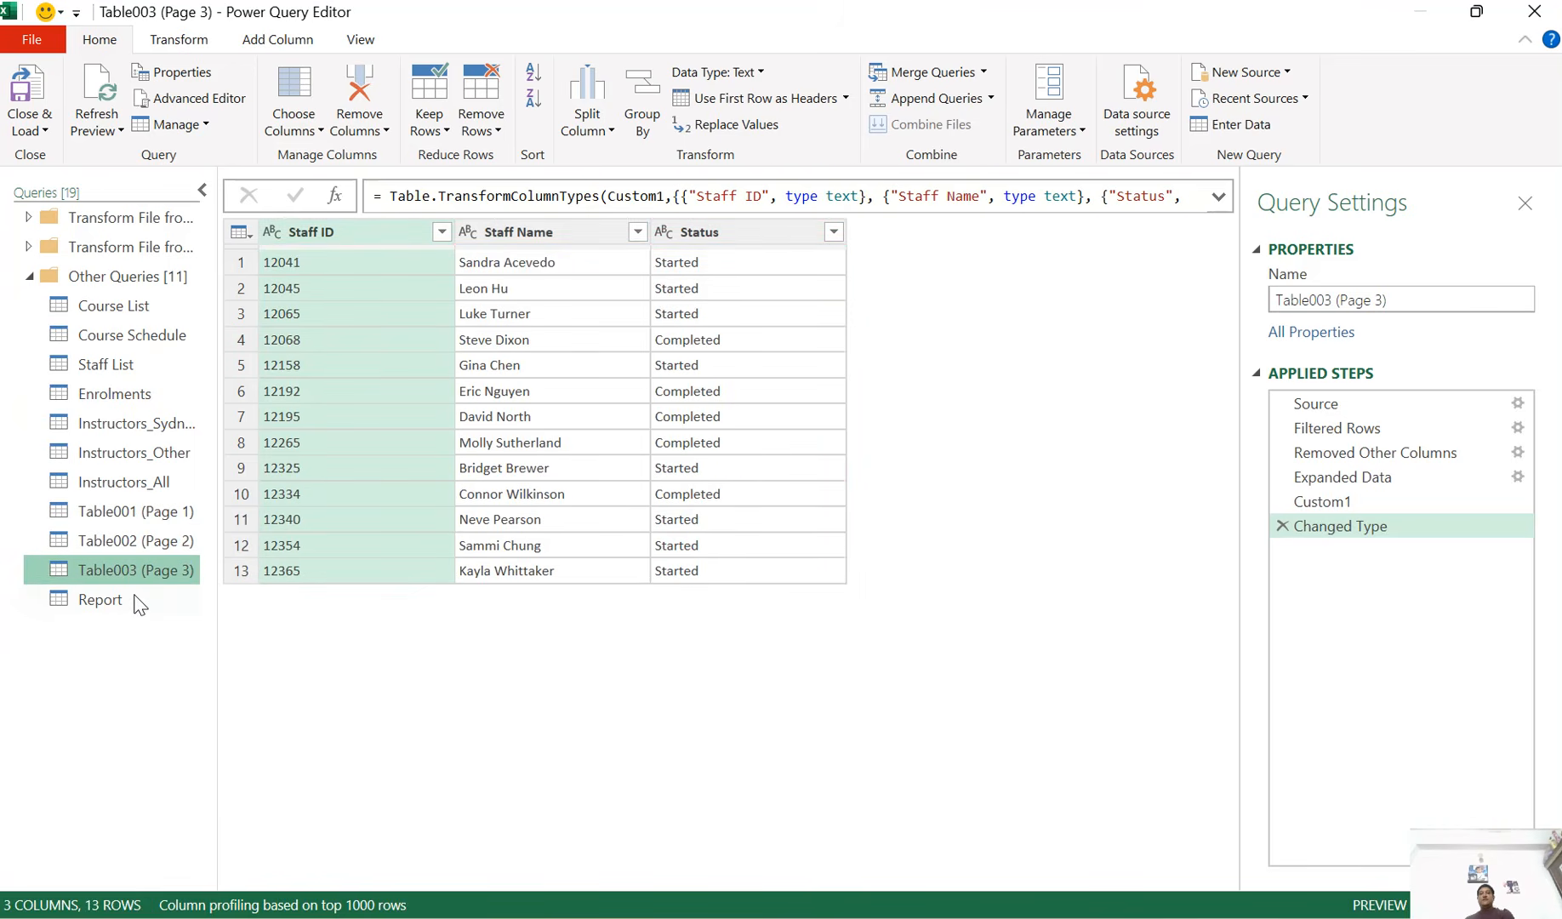
left_click(106, 603)
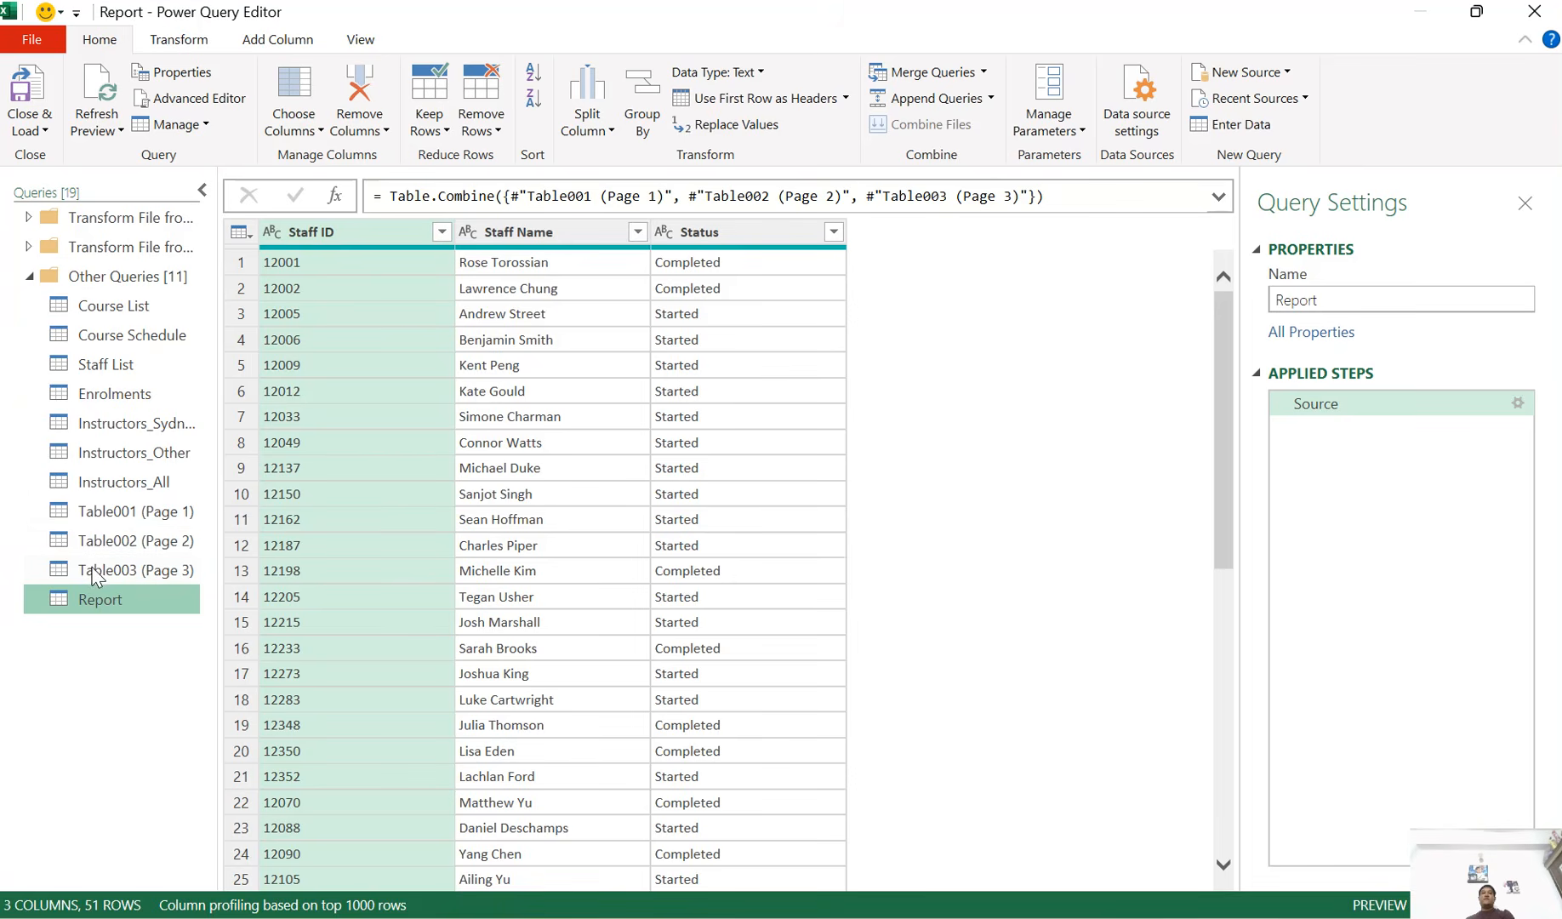
left_click(119, 515)
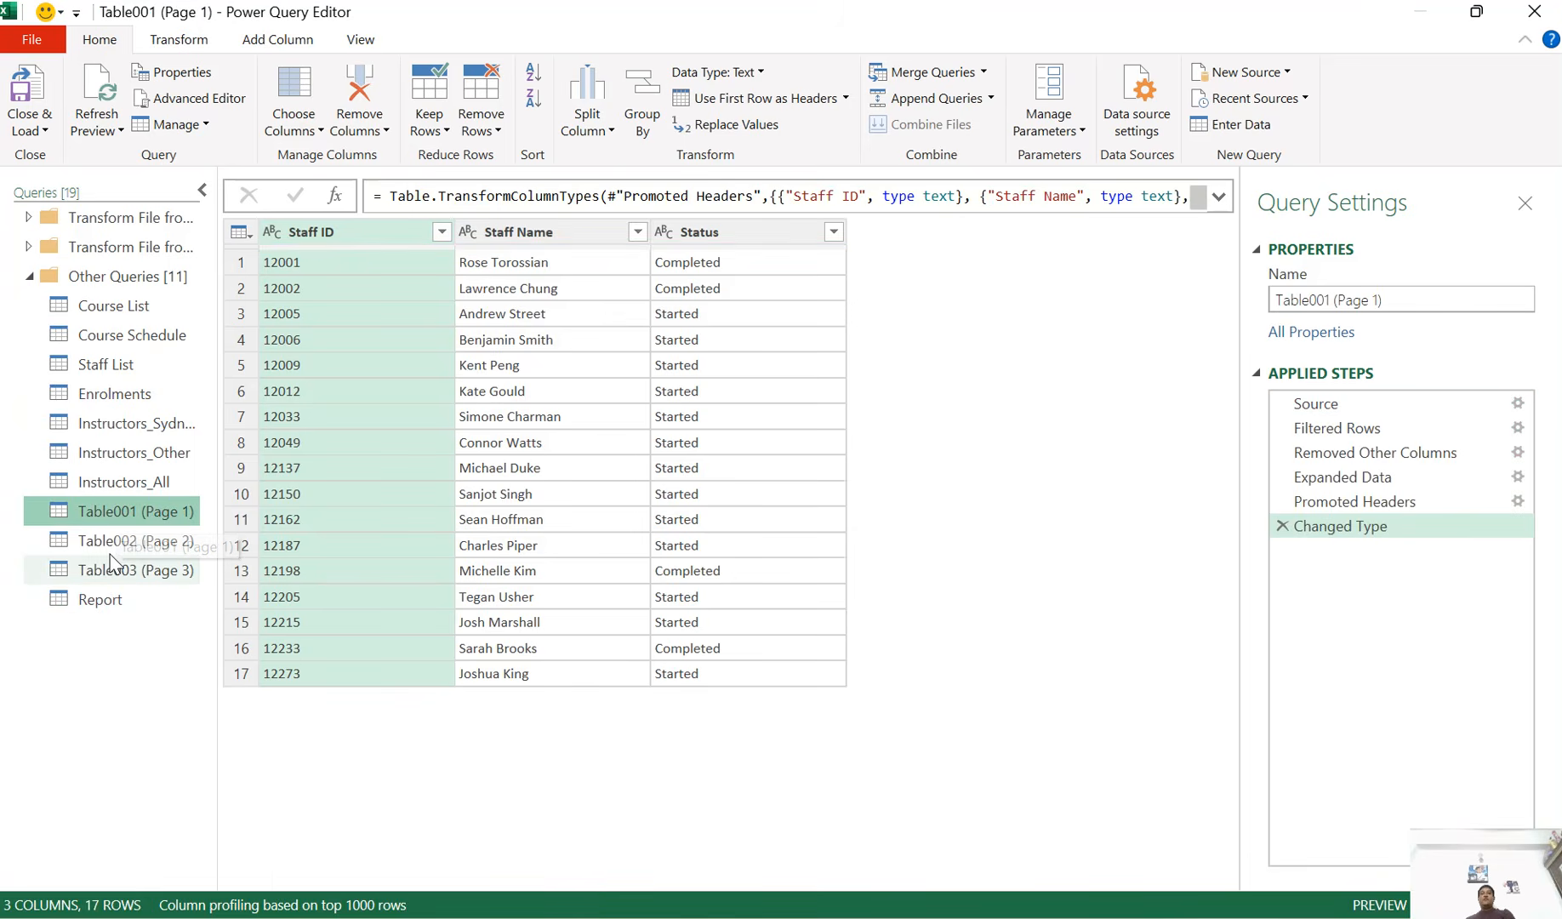
left_click(114, 541)
left_click(110, 570)
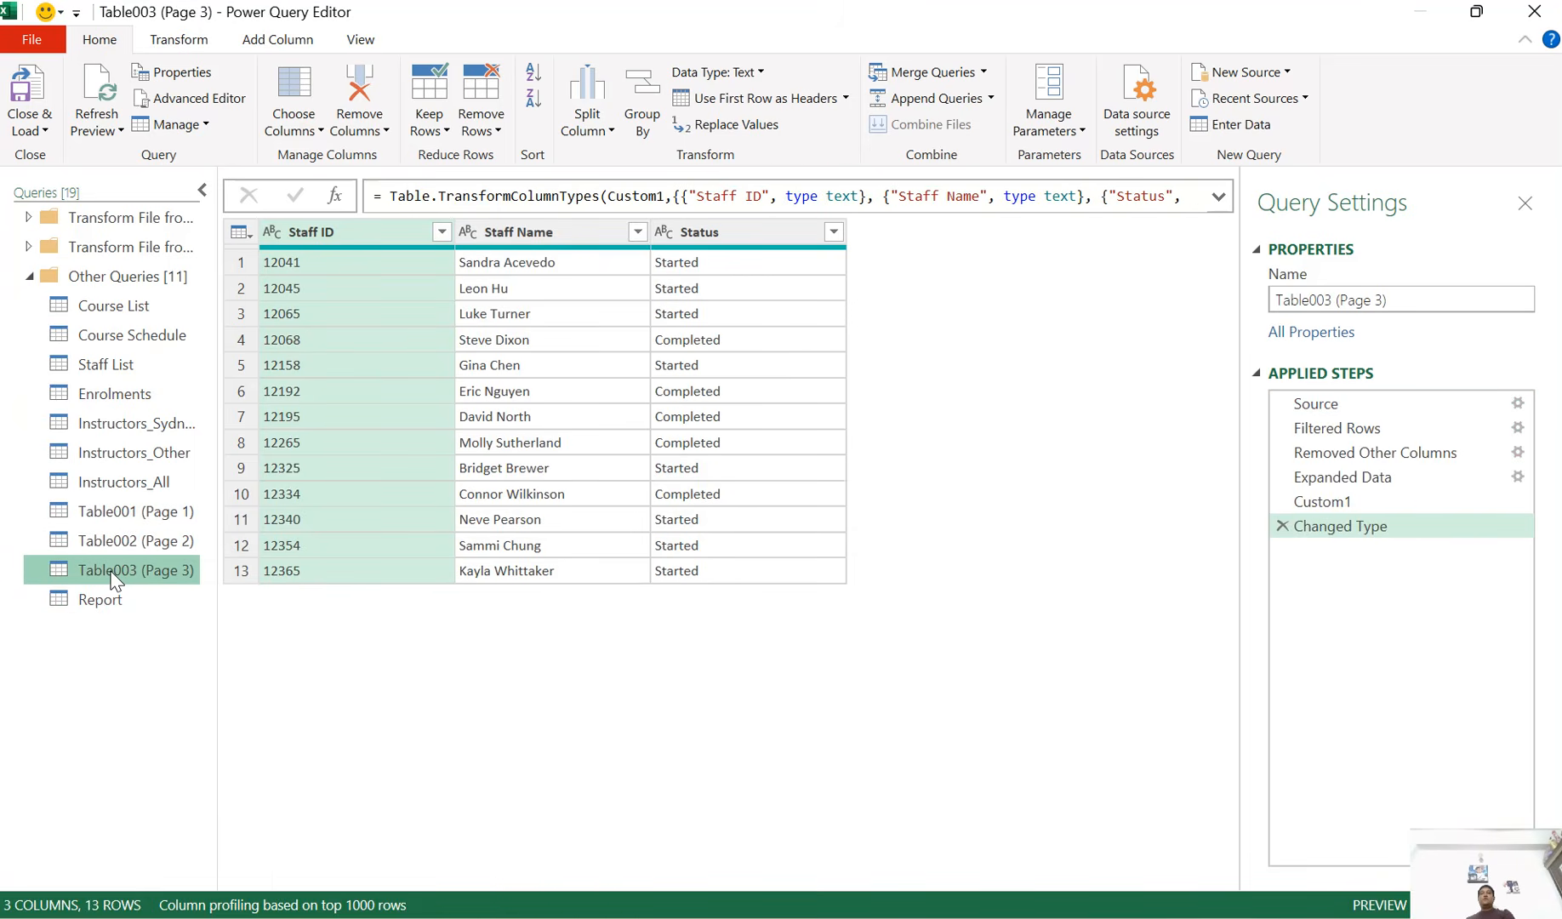
left_click(113, 601)
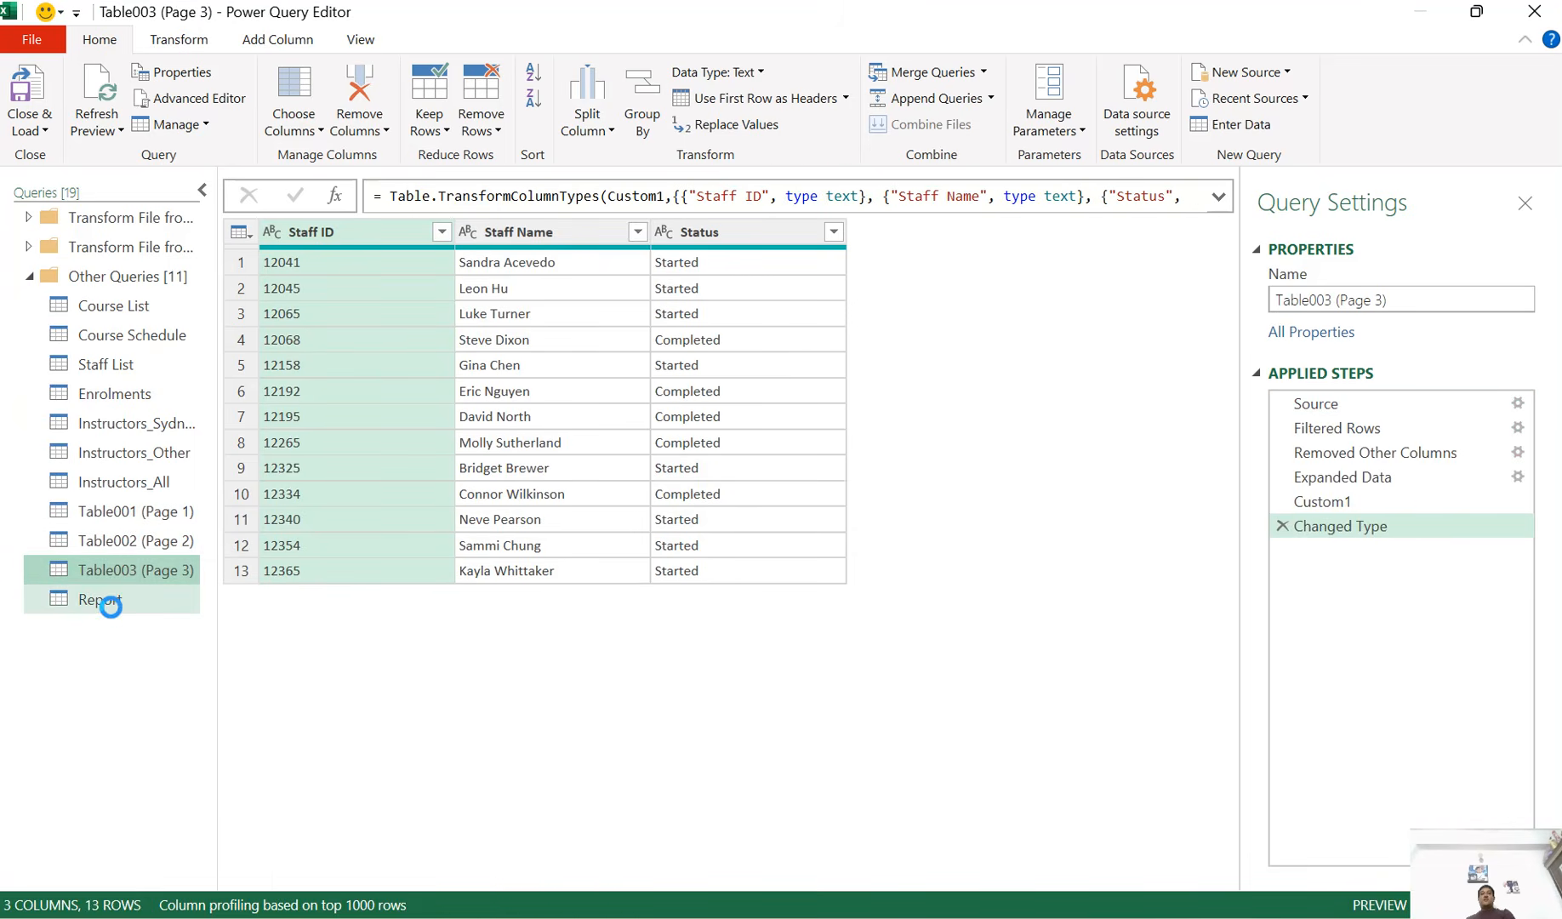
scroll(808, 522, "down", 9)
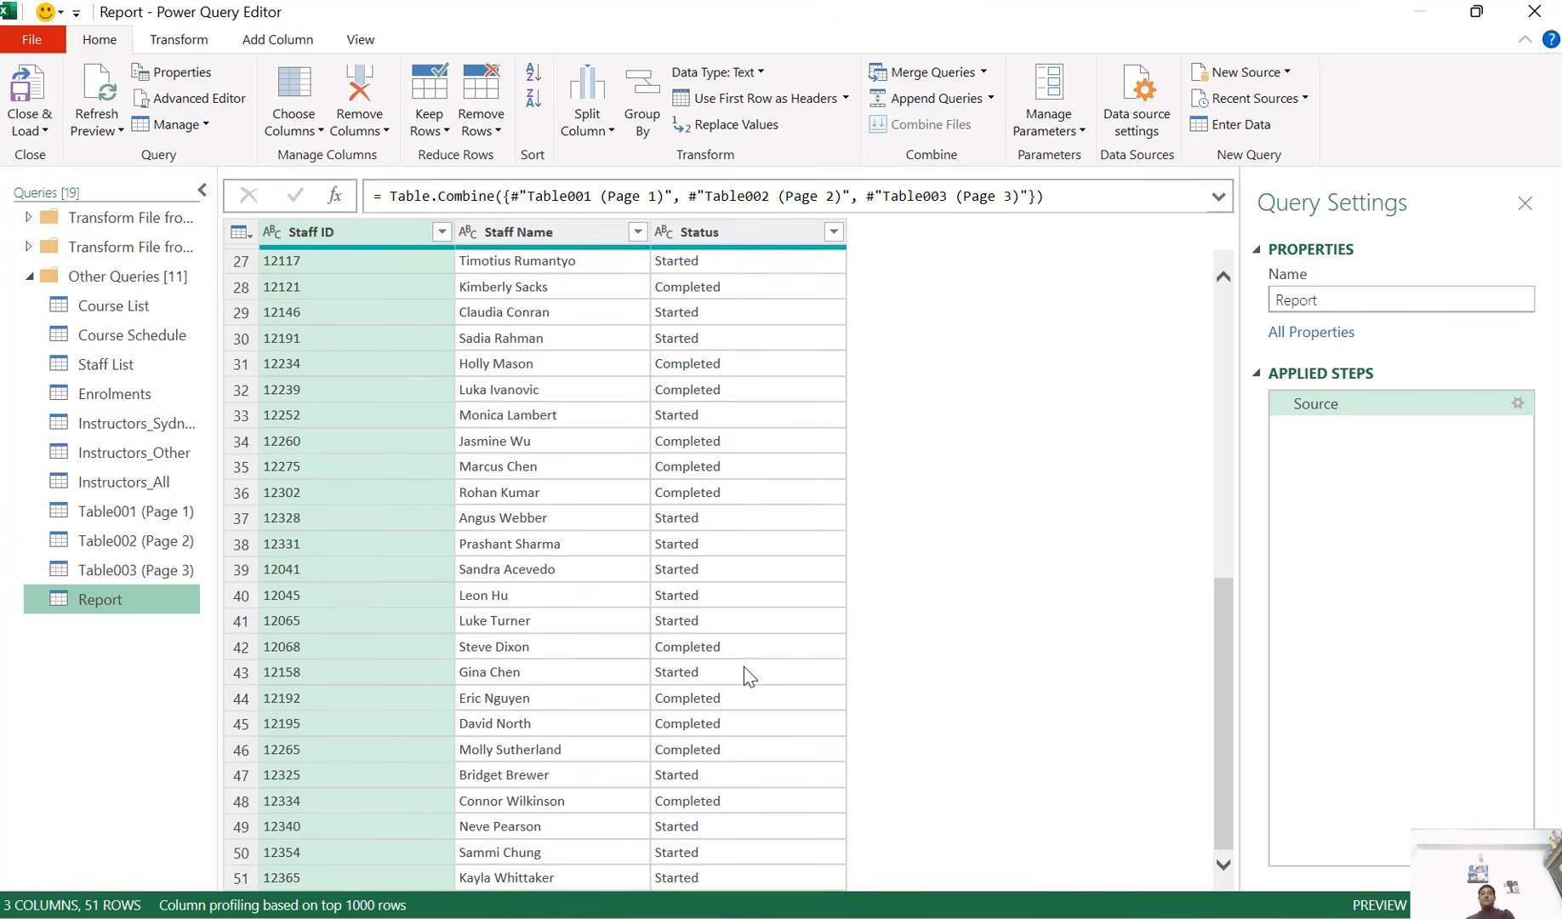
scroll(732, 747, "up", 9)
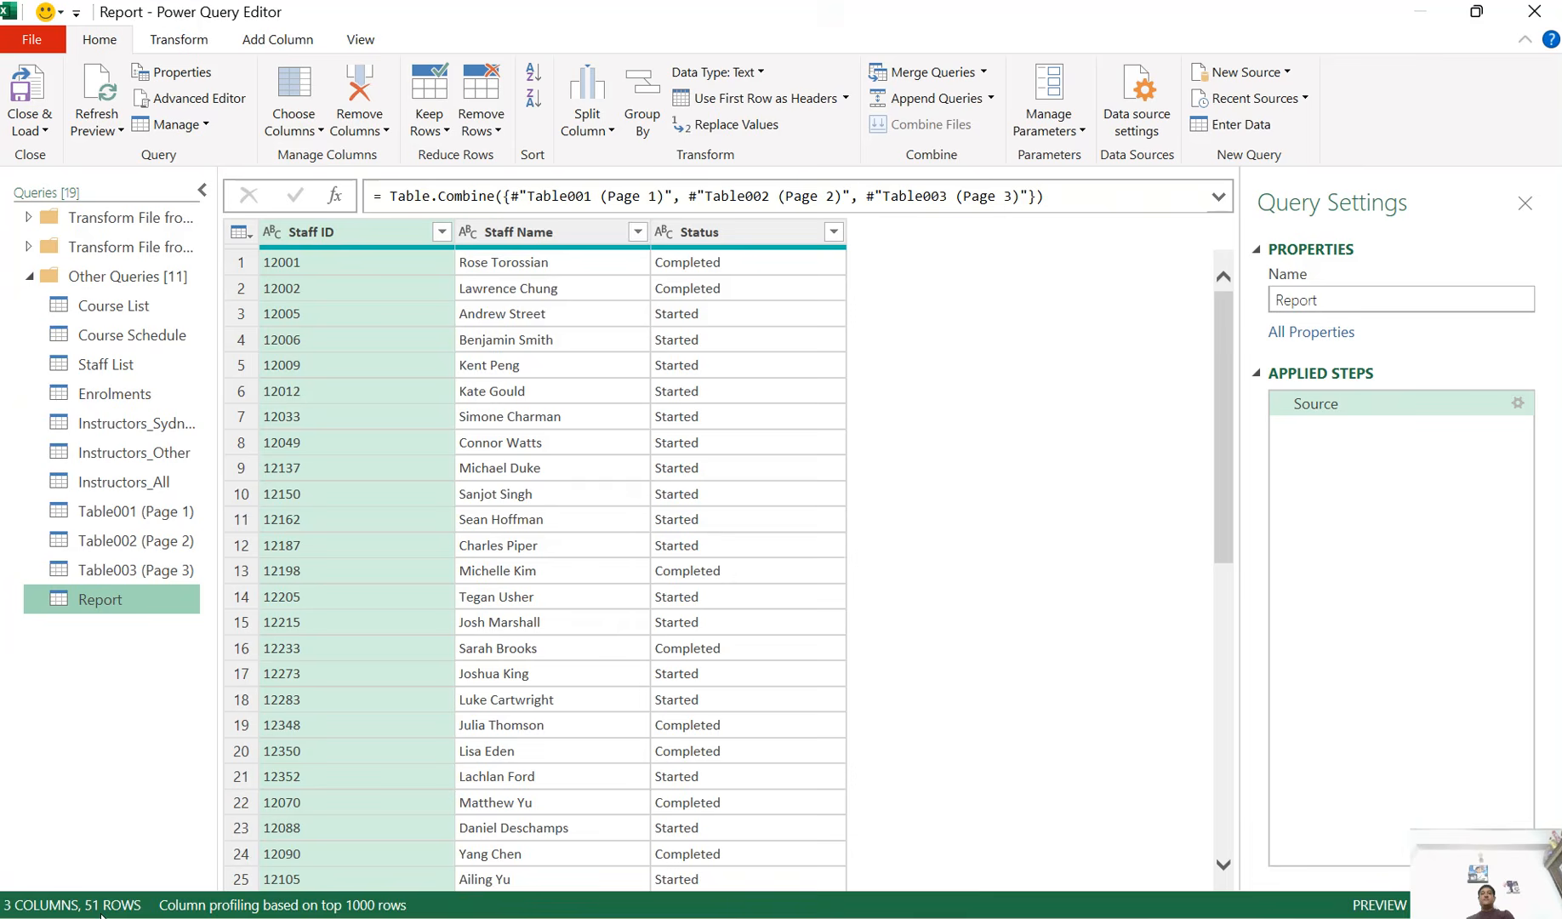
Rename the Report query as OT_Report
left_click(1339, 303)
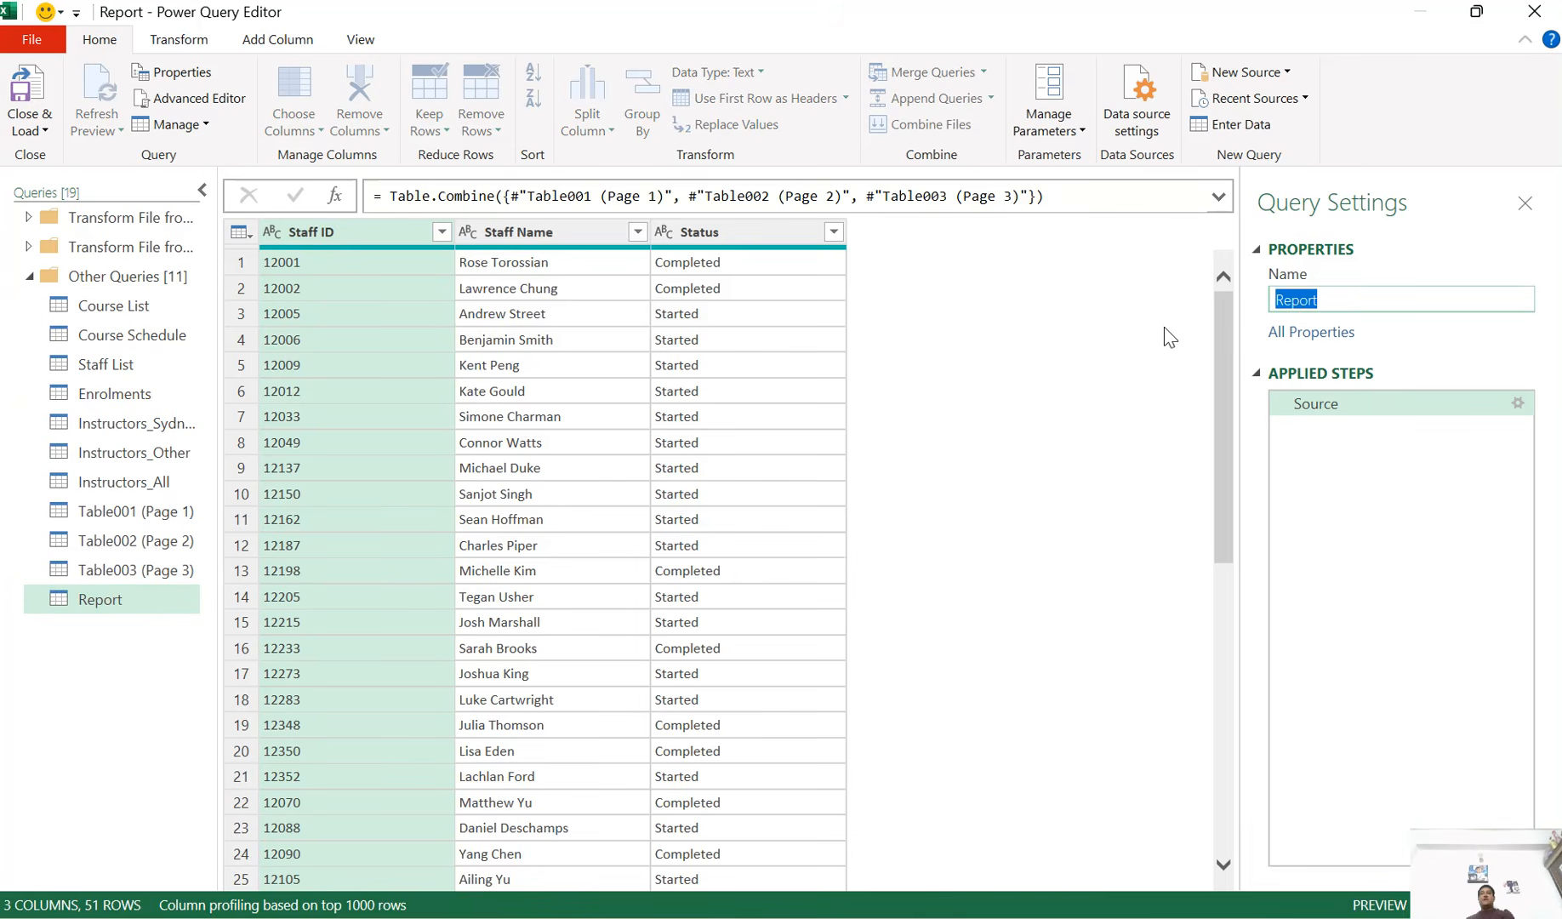
type("OT_")
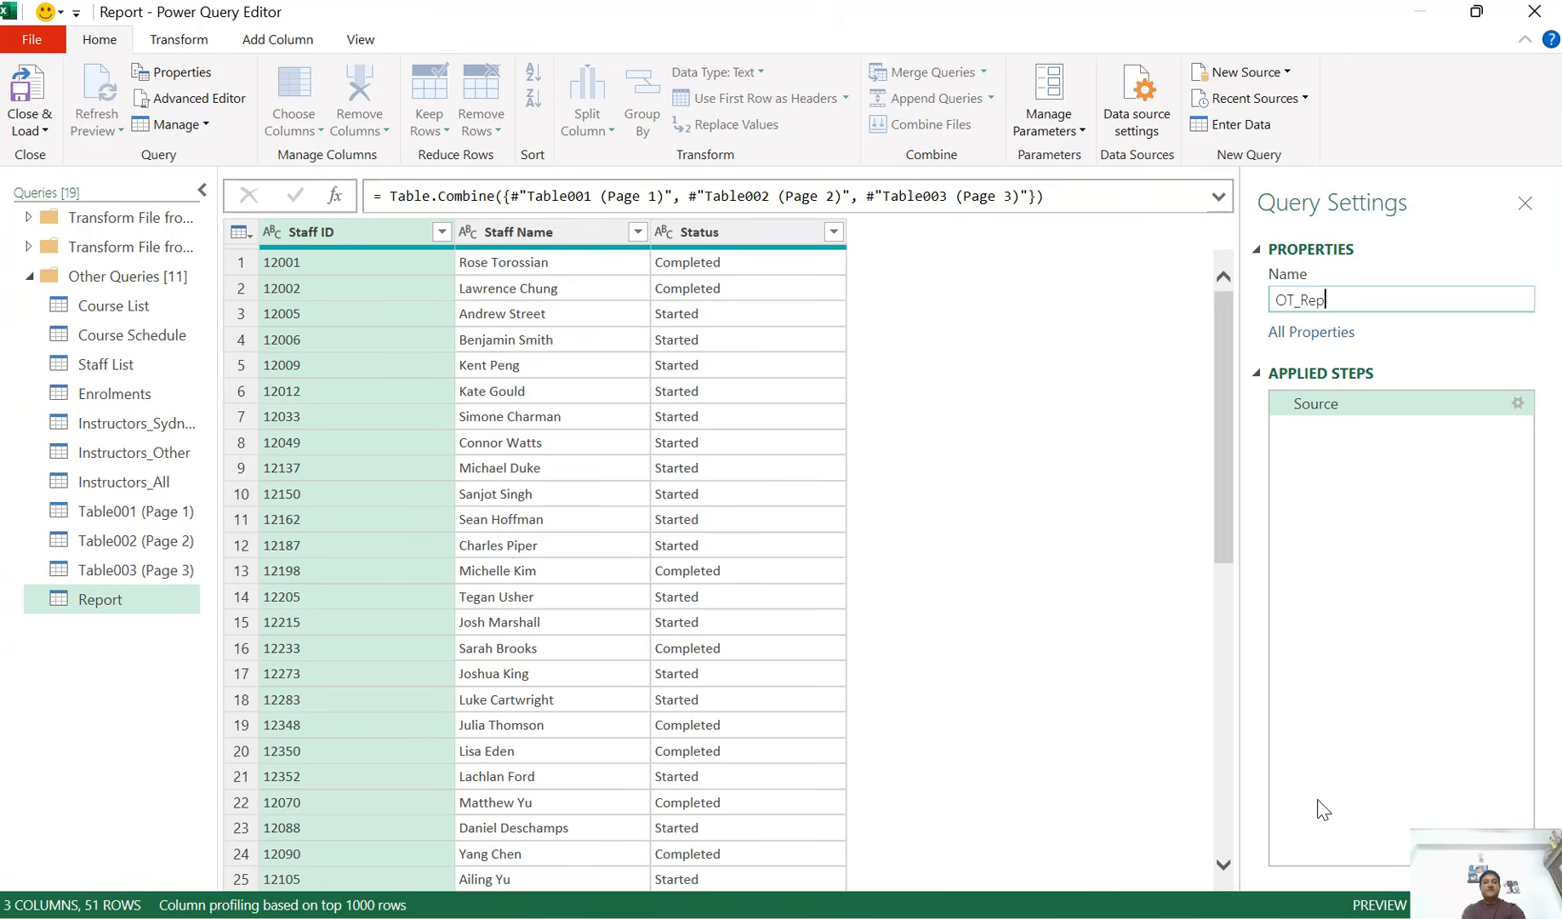
key("Return")
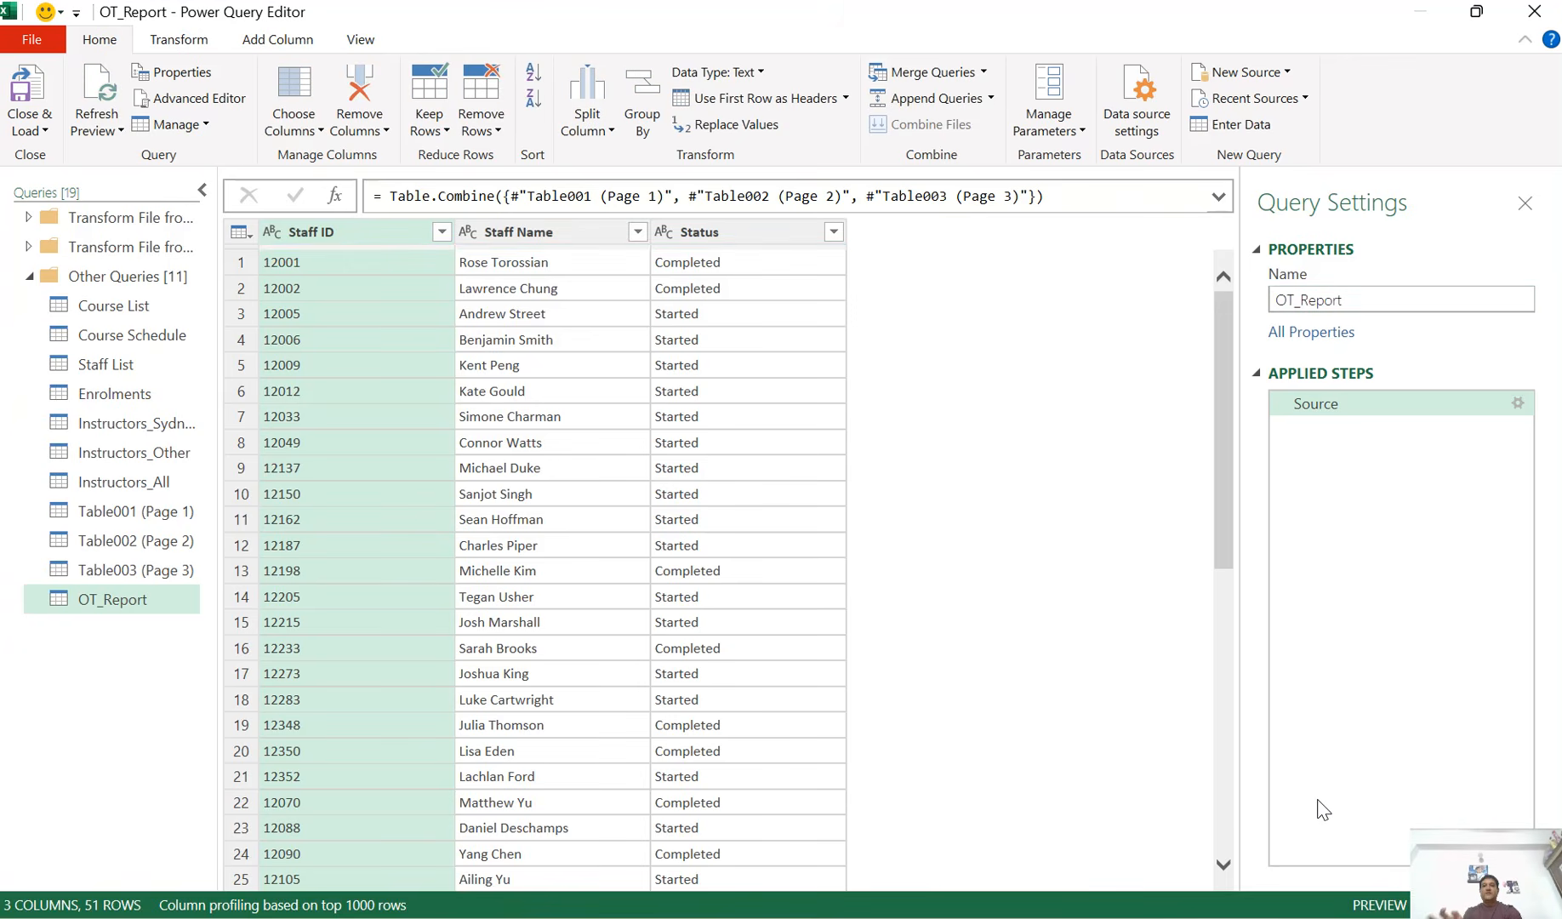
Review the Course Schedule query across to its Room column, plus OT_Report and the page table queries
left_click(113, 339)
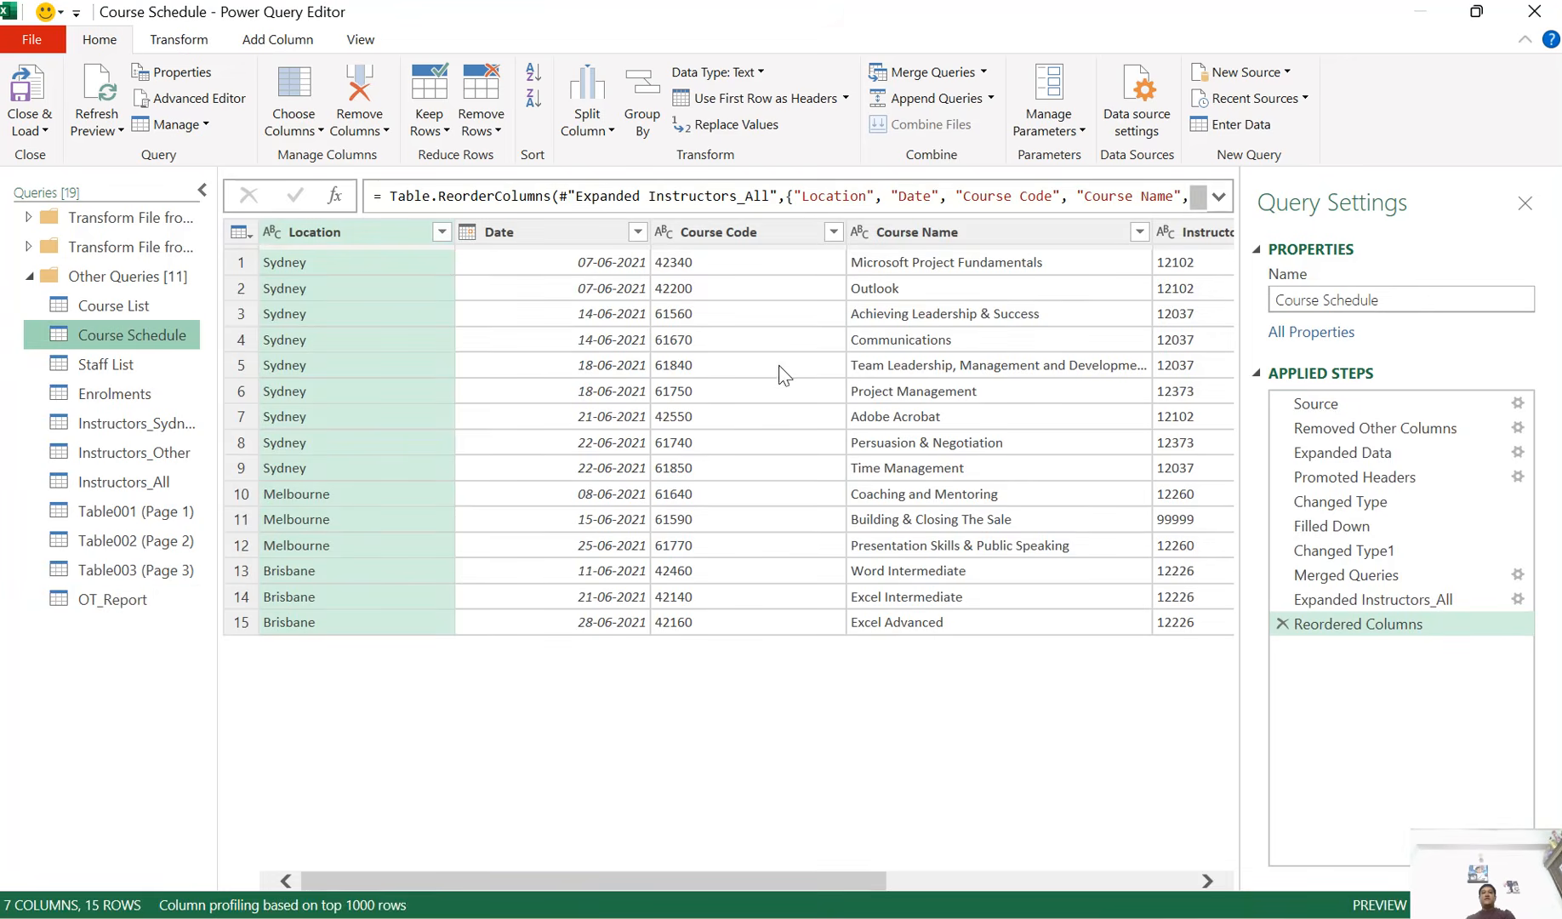
left_click_drag(863, 885, 1195, 851)
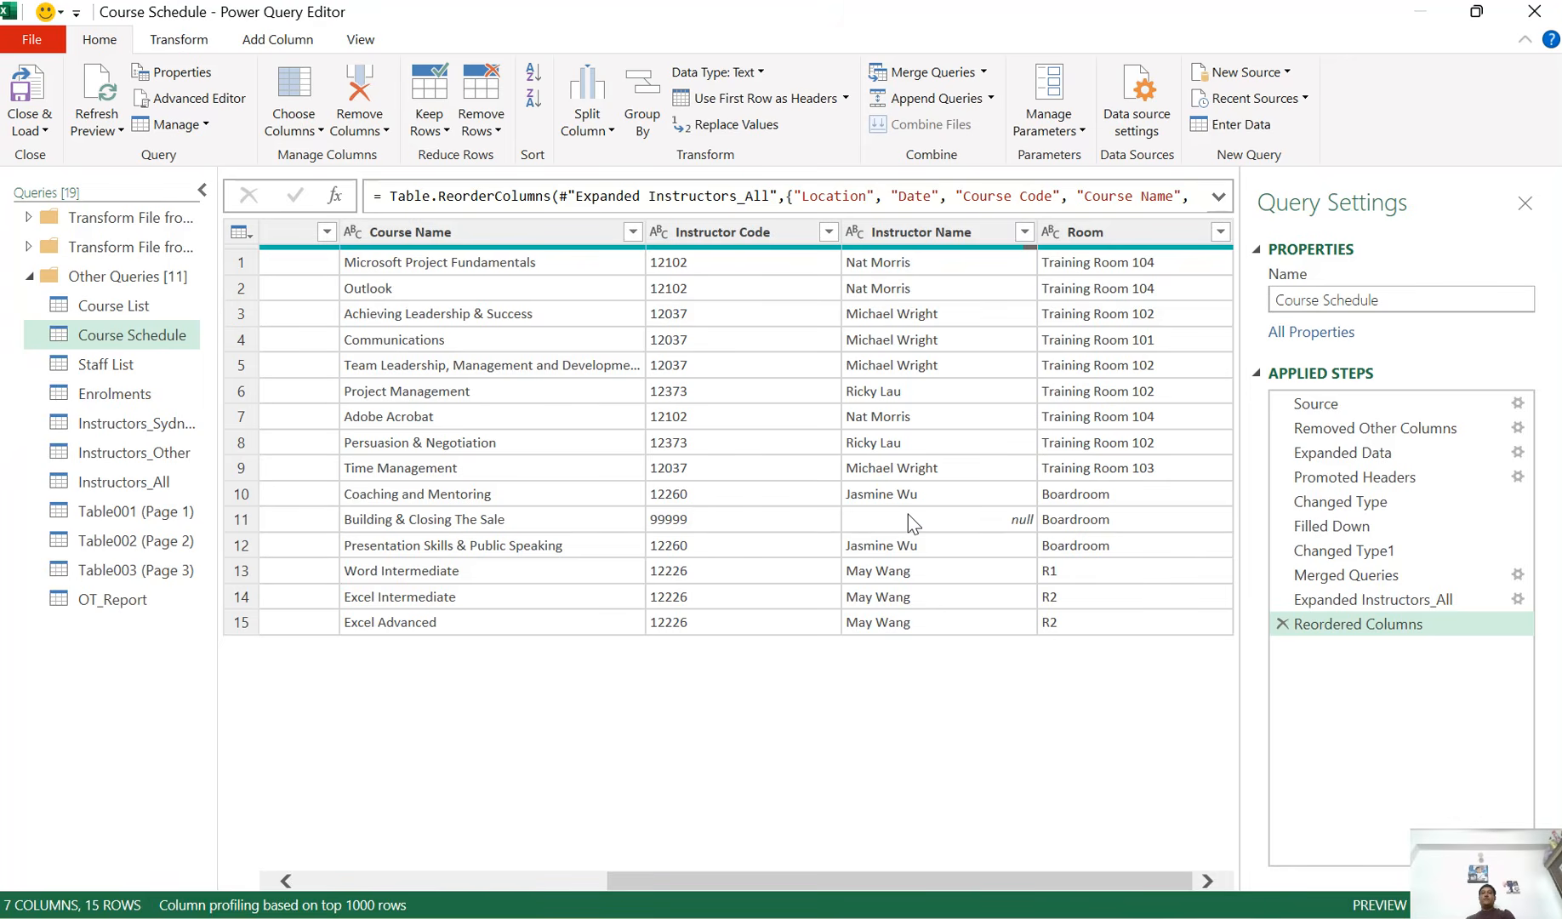
left_click(119, 600)
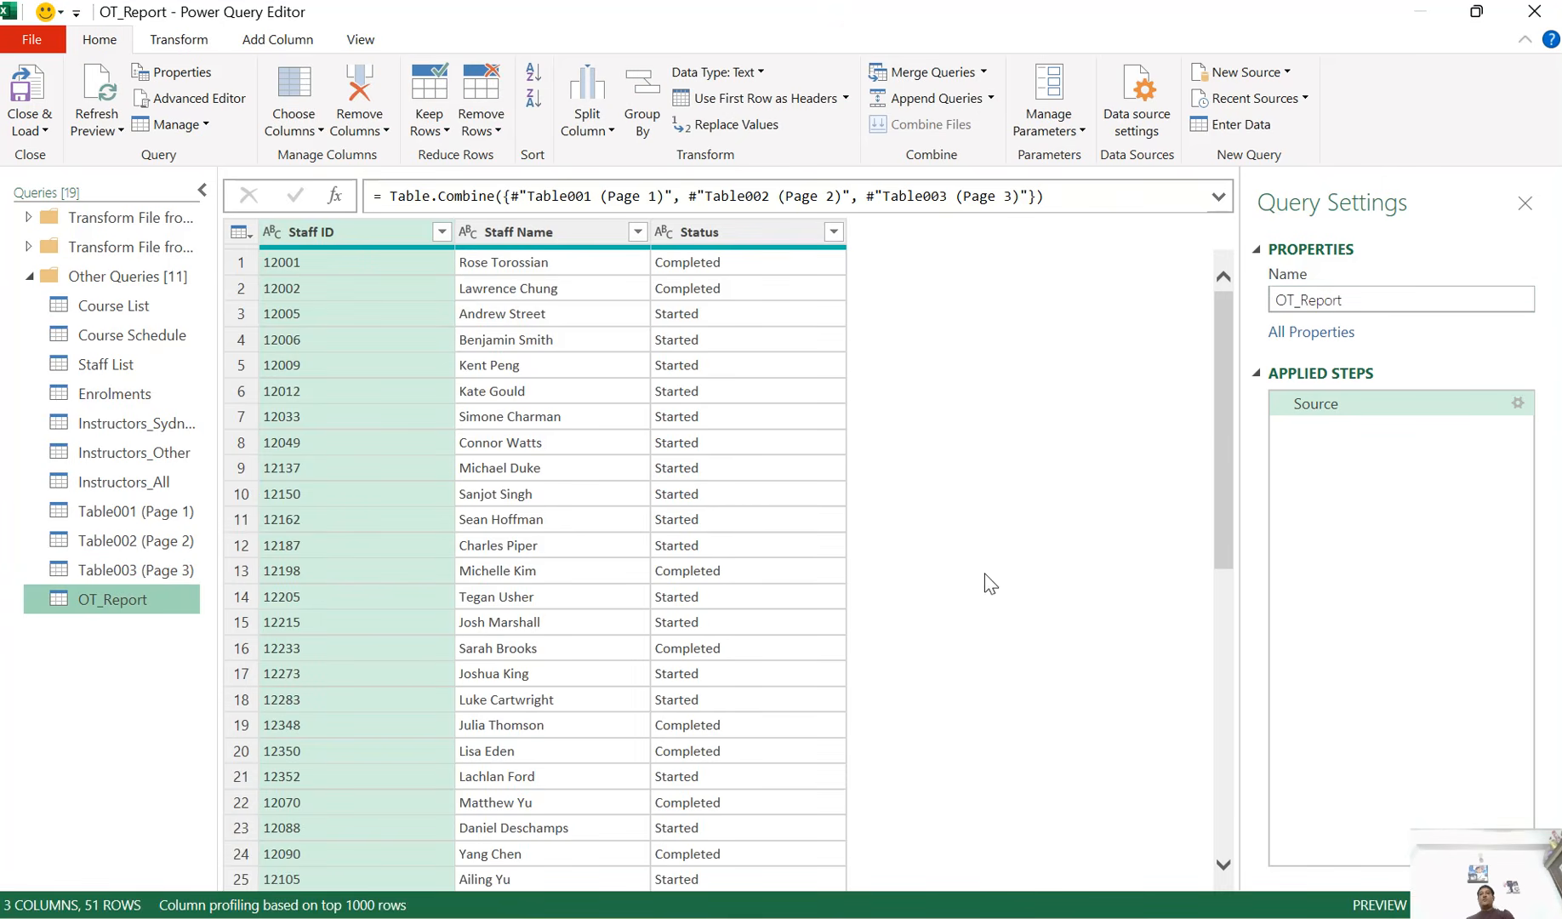
left_click(170, 513)
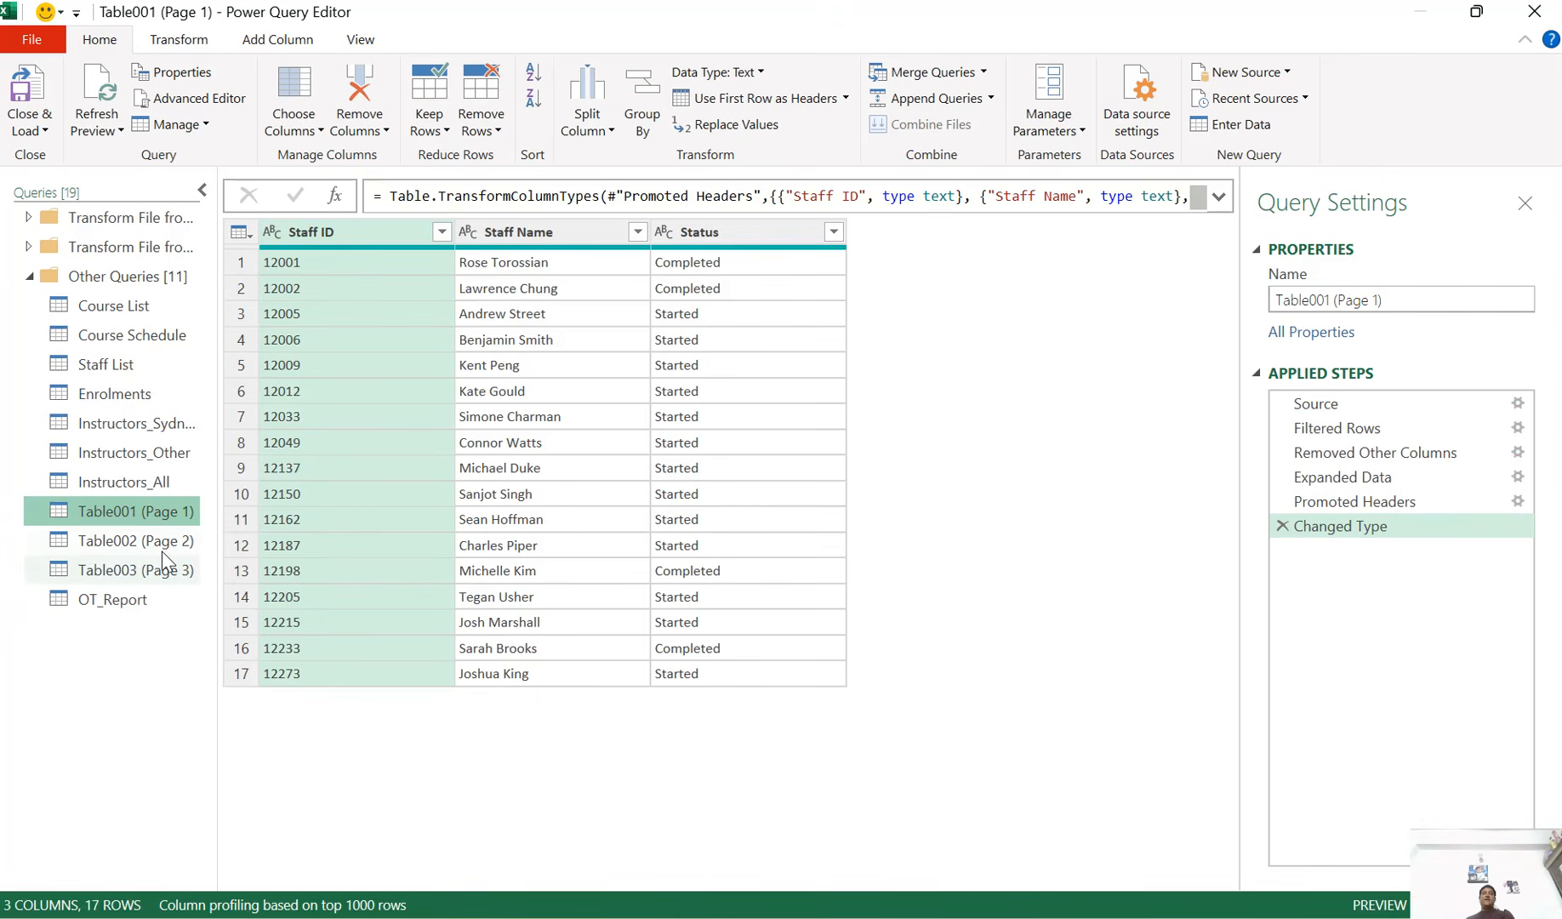
left_click(170, 544)
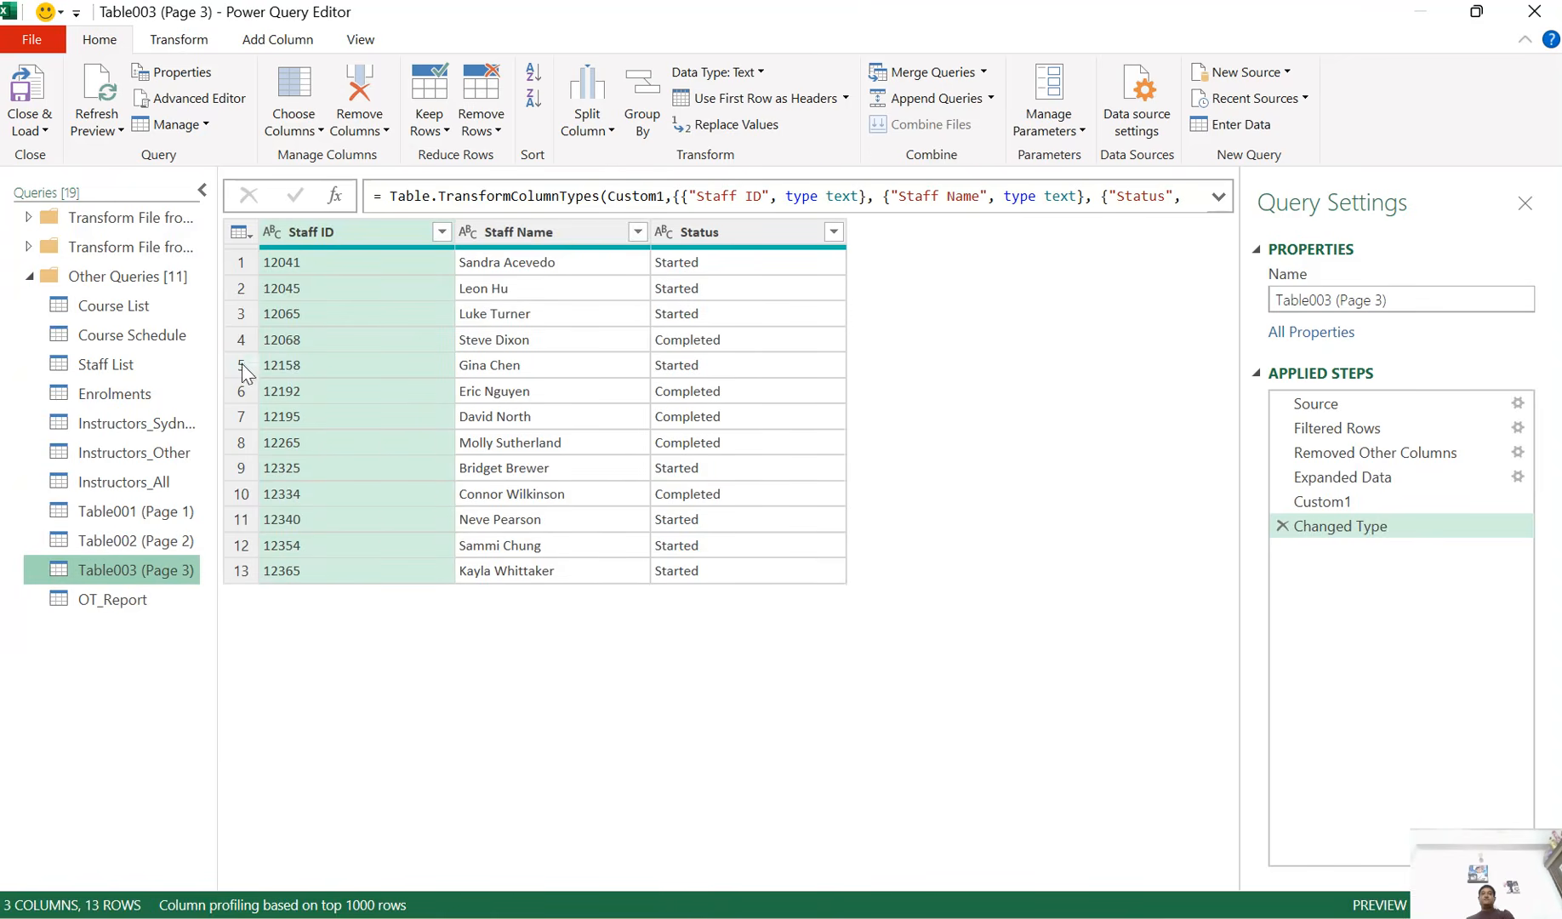
Close the query editor, loading the queries into the workbook, and collapse the Transform File from Enrolments (2) query group
left_click(46, 131)
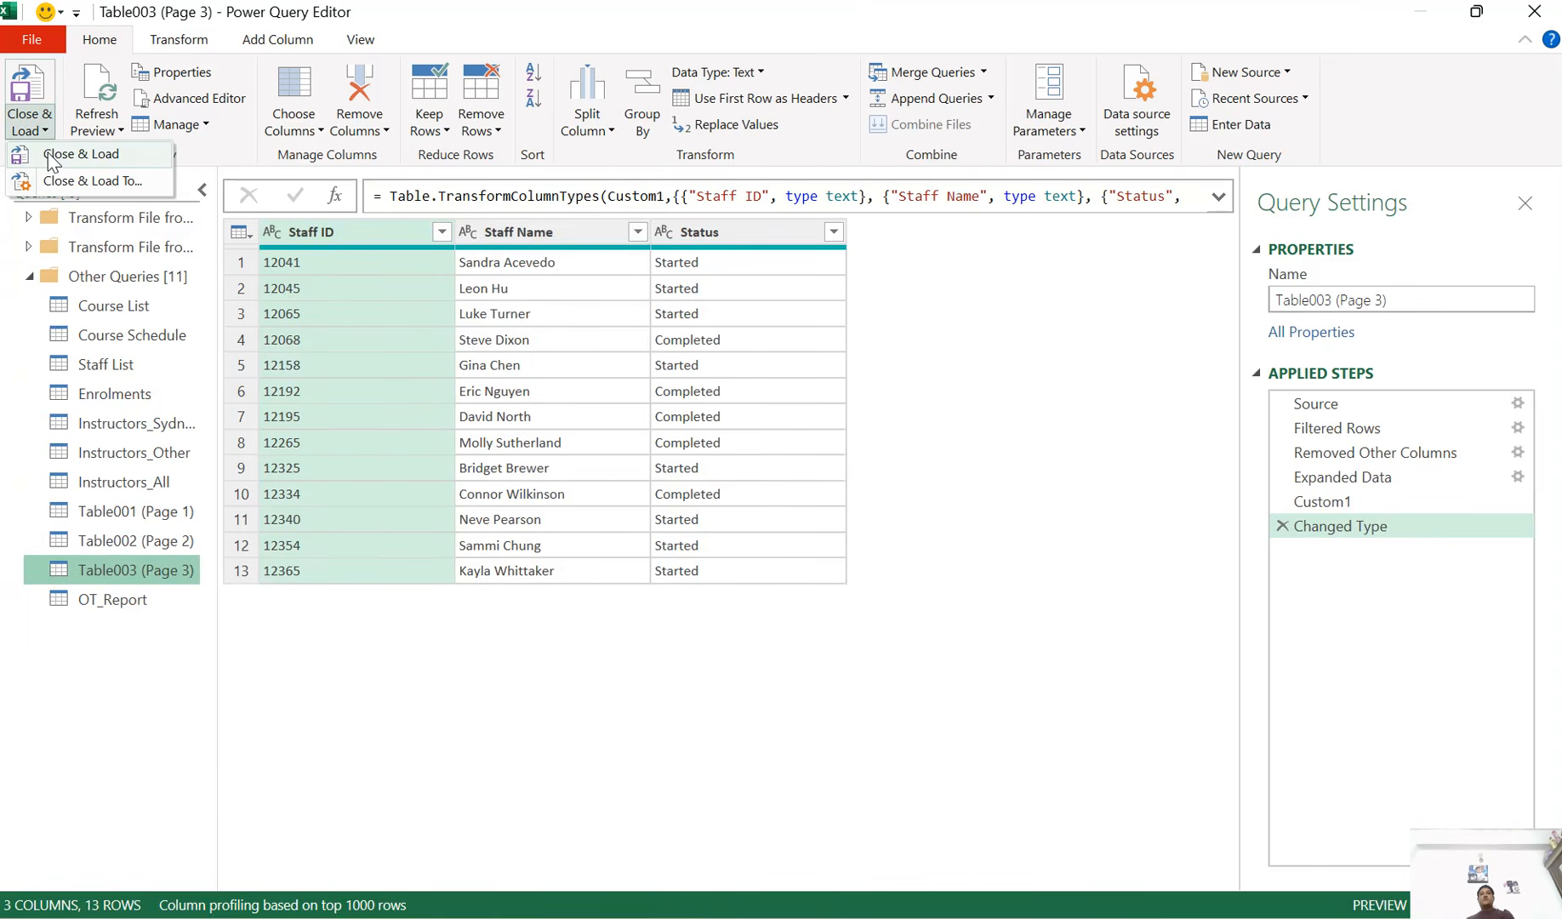
left_click(53, 160)
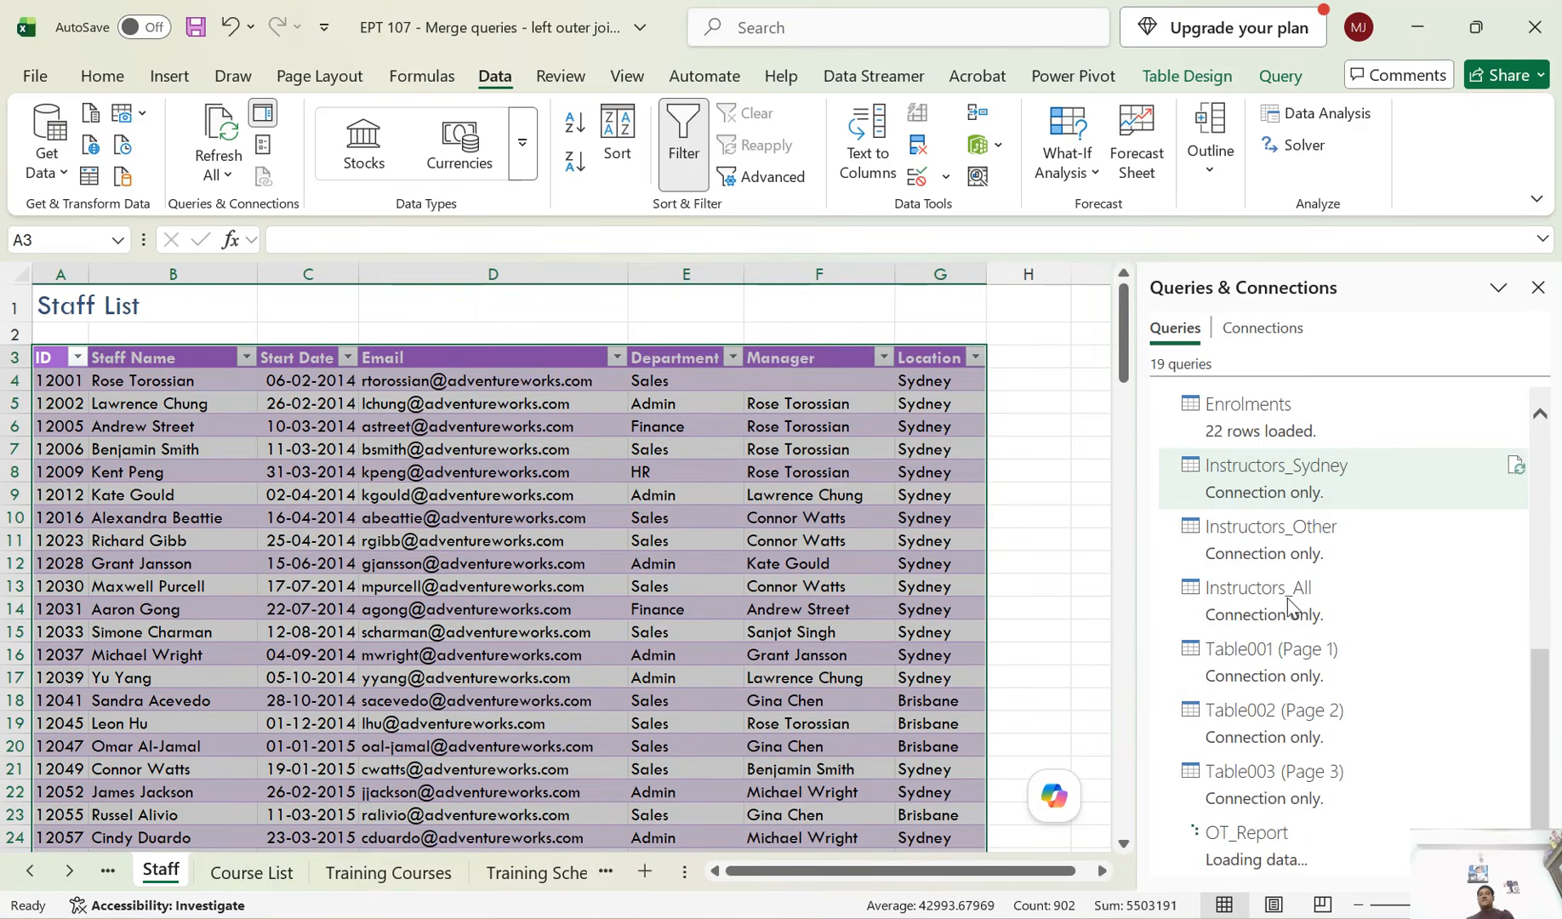
mouse_move(1290, 606)
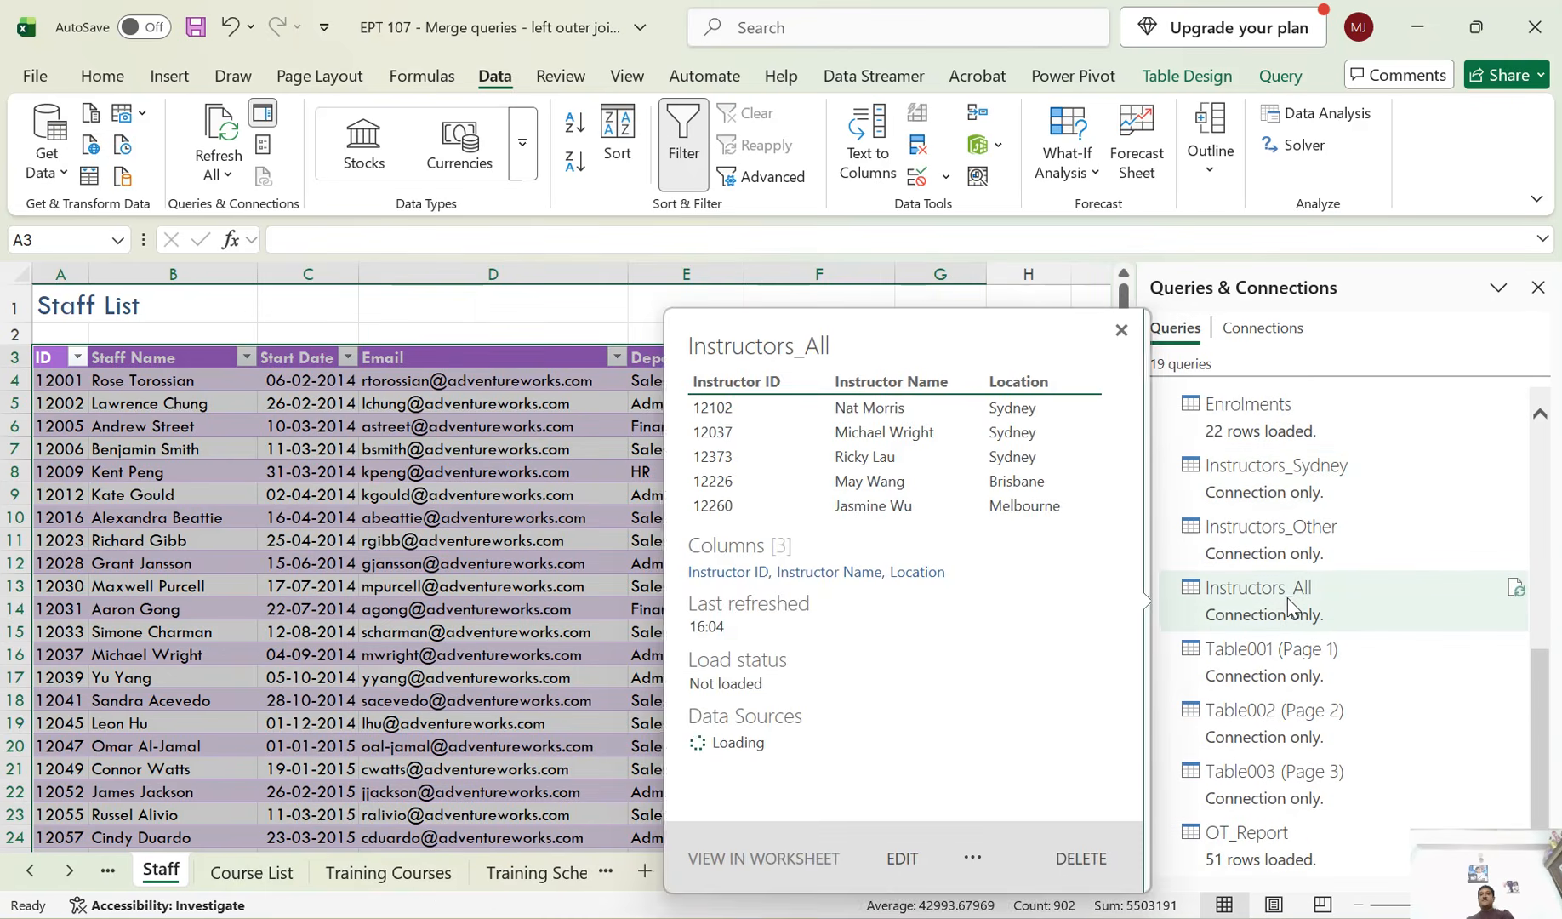
mouse_move(1290, 808)
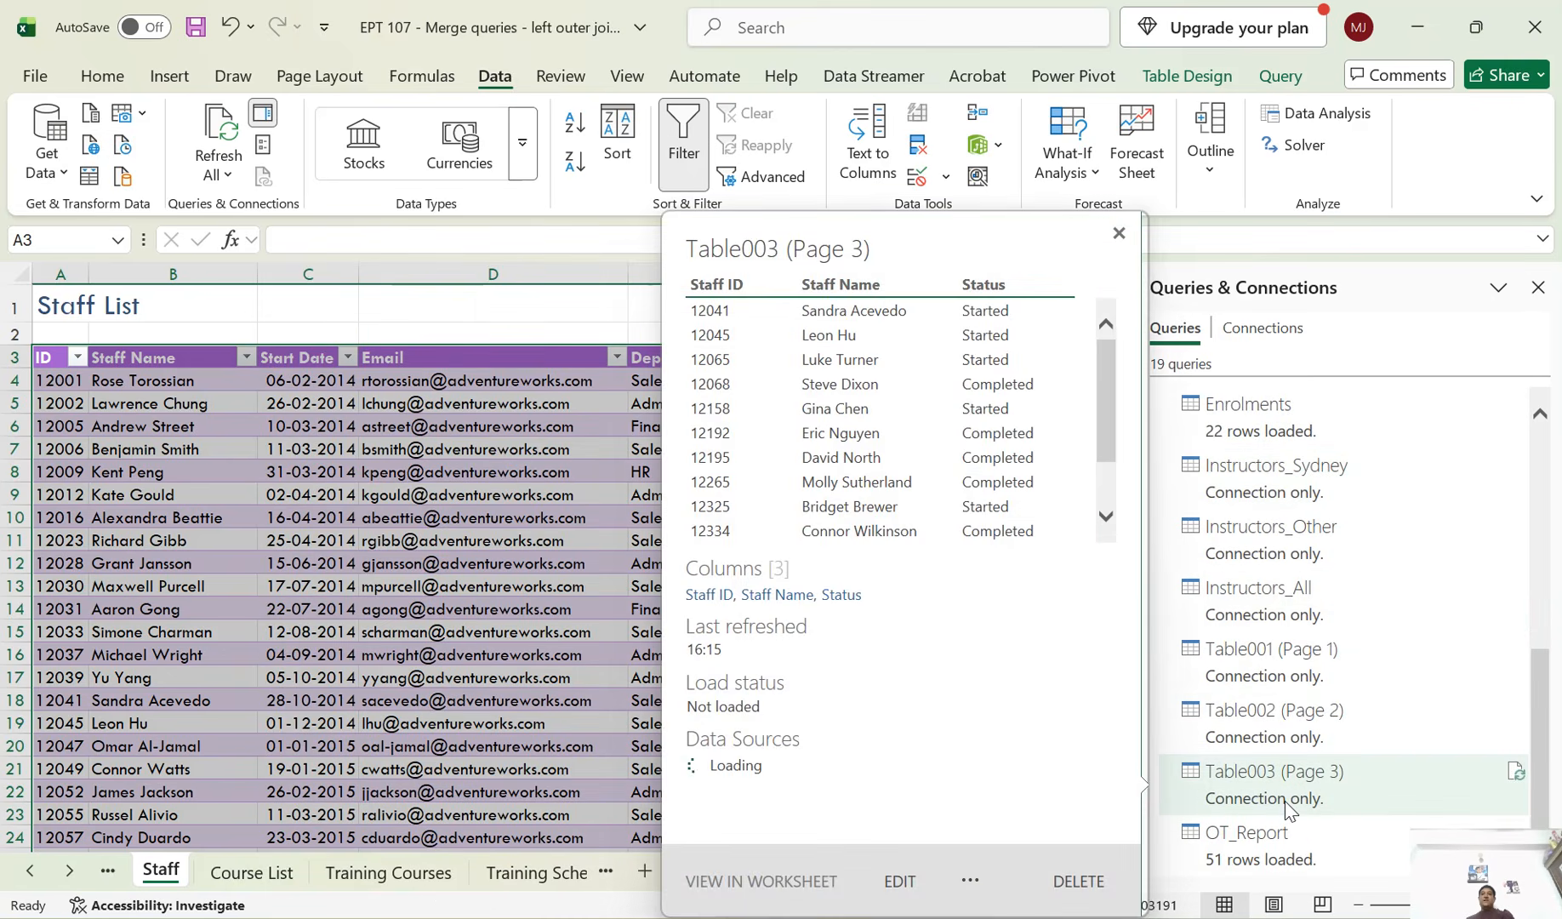
scroll(1290, 808, "up", 10)
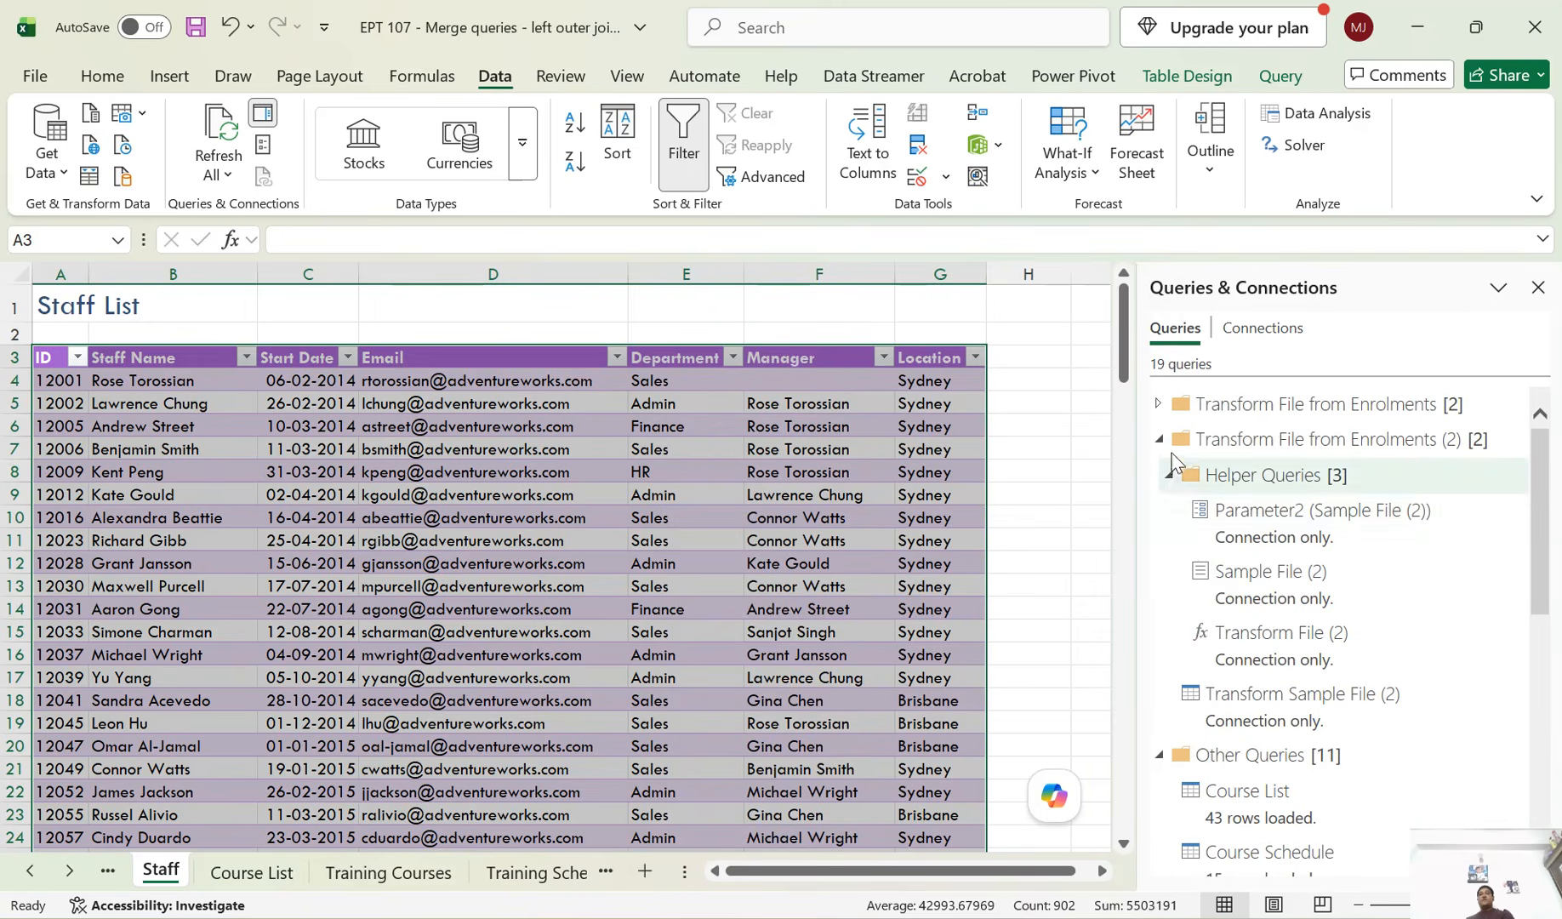
left_click(1159, 438)
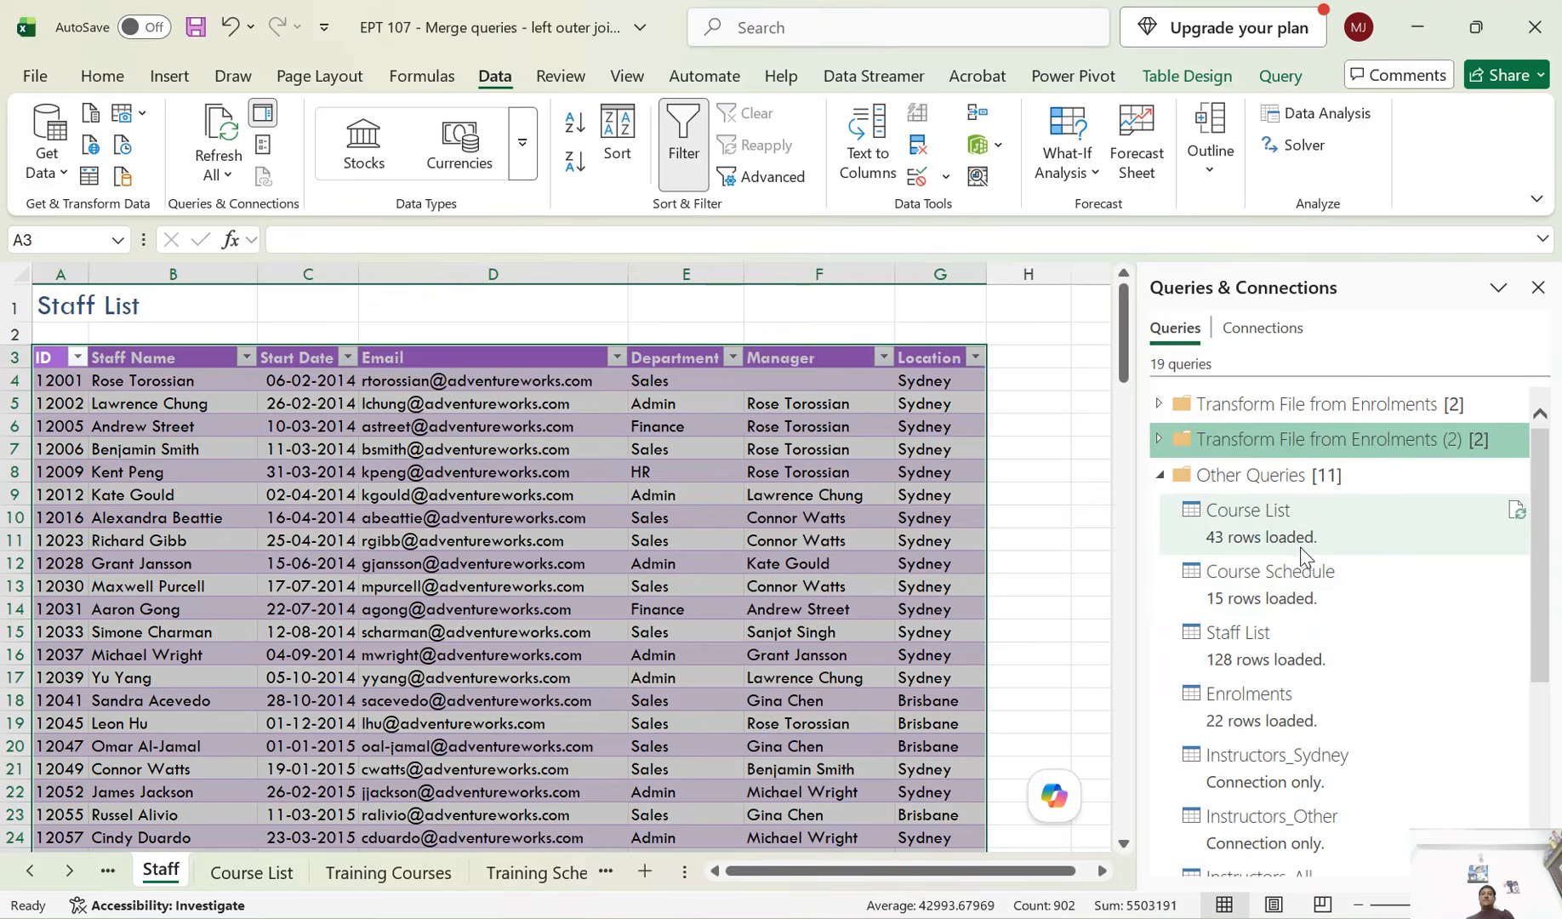
Examine the Instructor Code and Instructor Name columns of the loaded Course Schedule table, especially the Building & Closing The Sale row
mouse_move(1355, 544)
left_click(1262, 574)
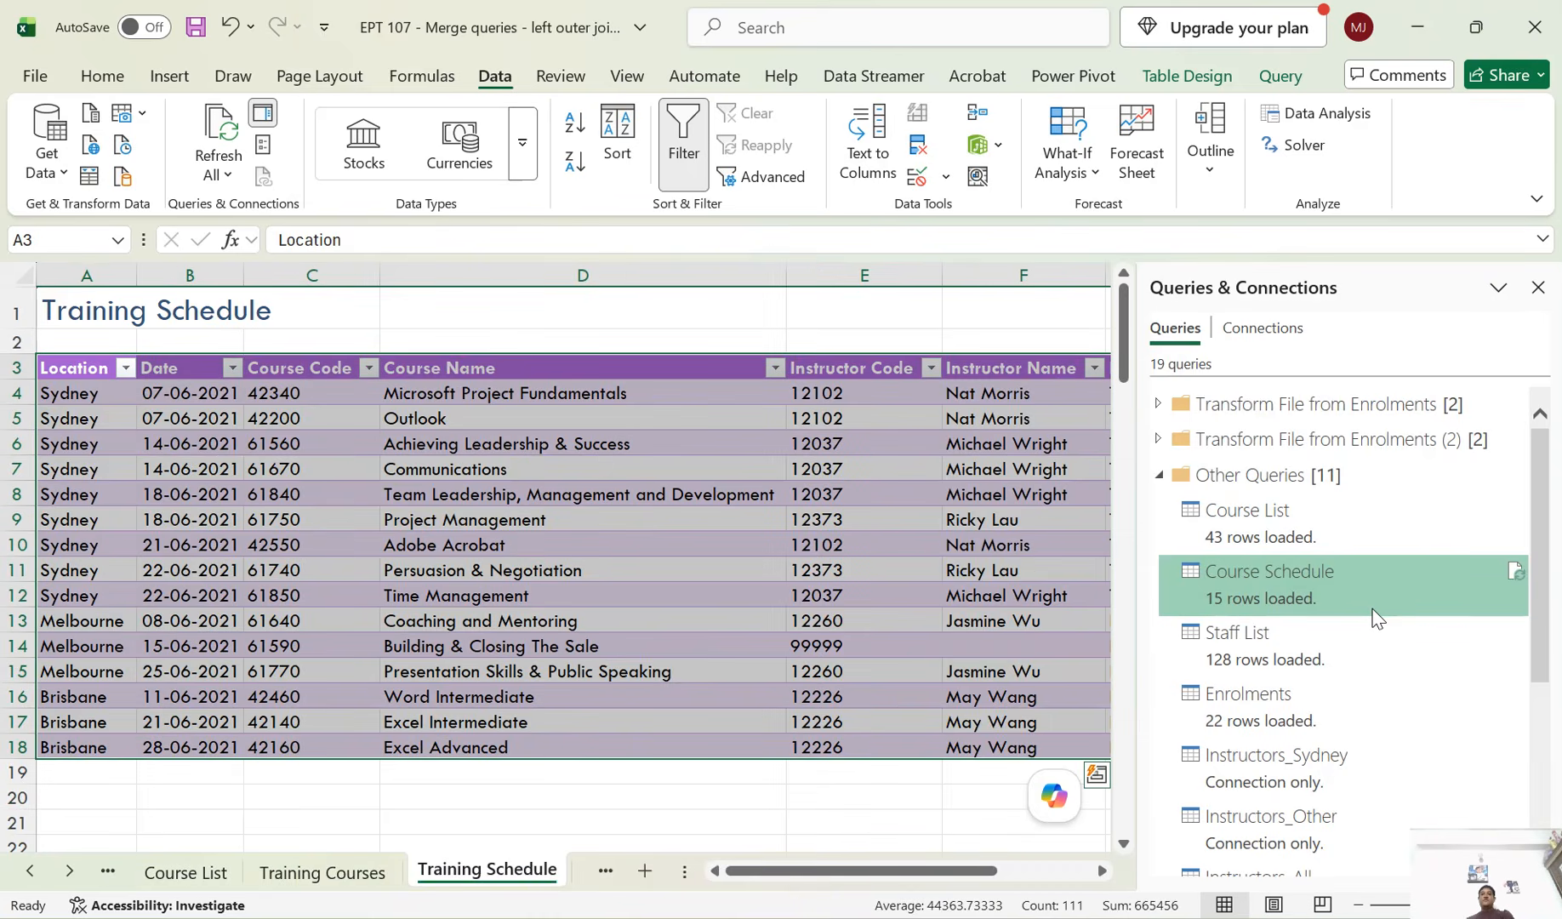
left_click_drag(970, 876, 1065, 873)
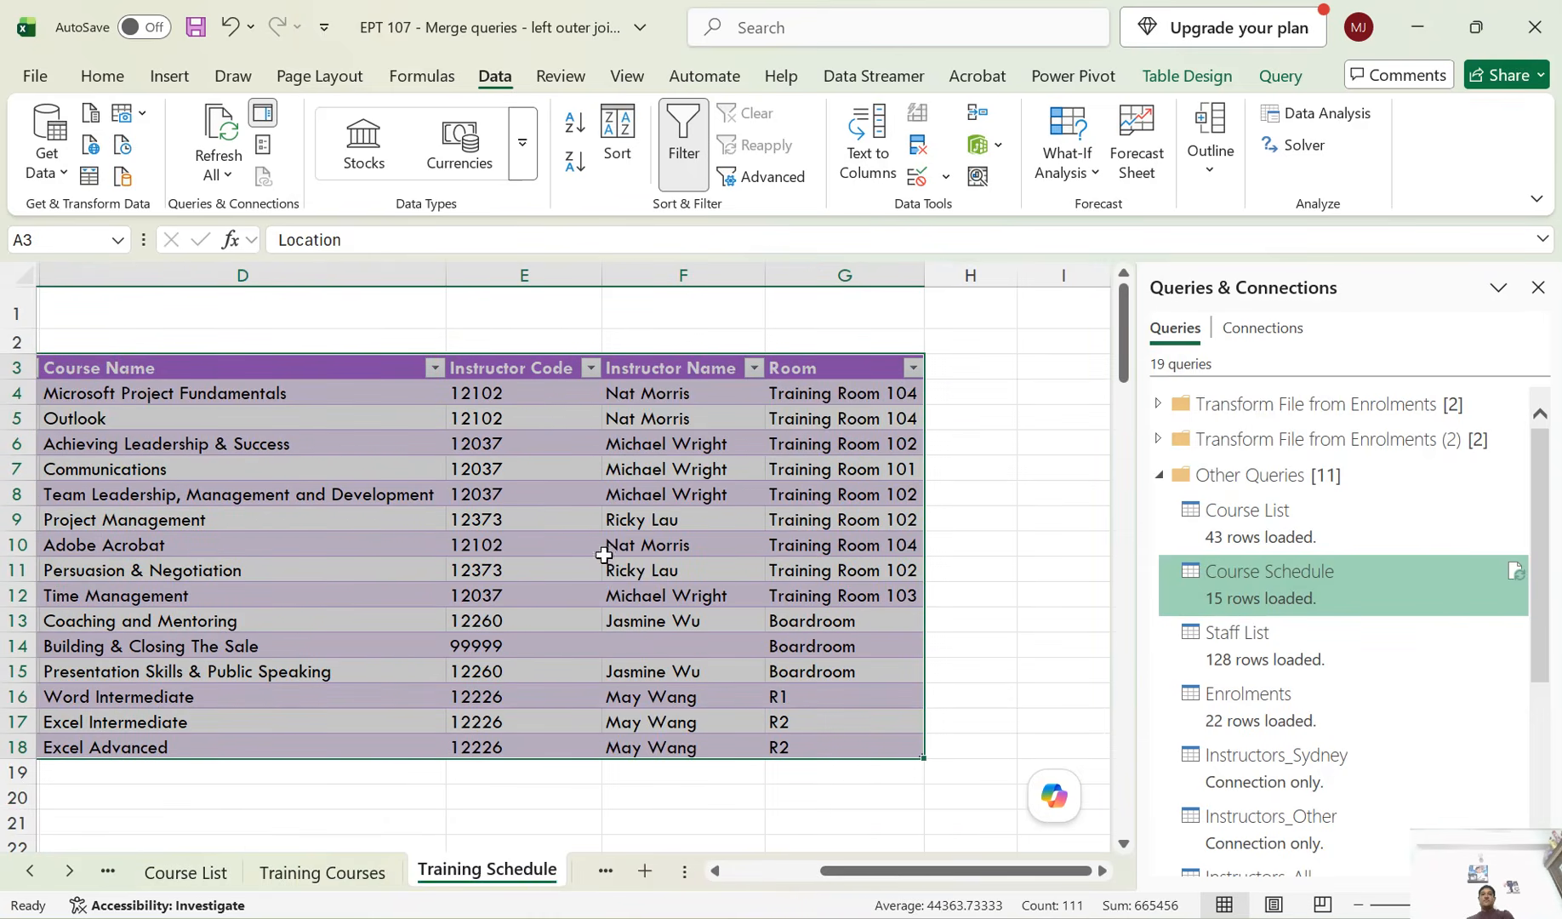
left_click(586, 545)
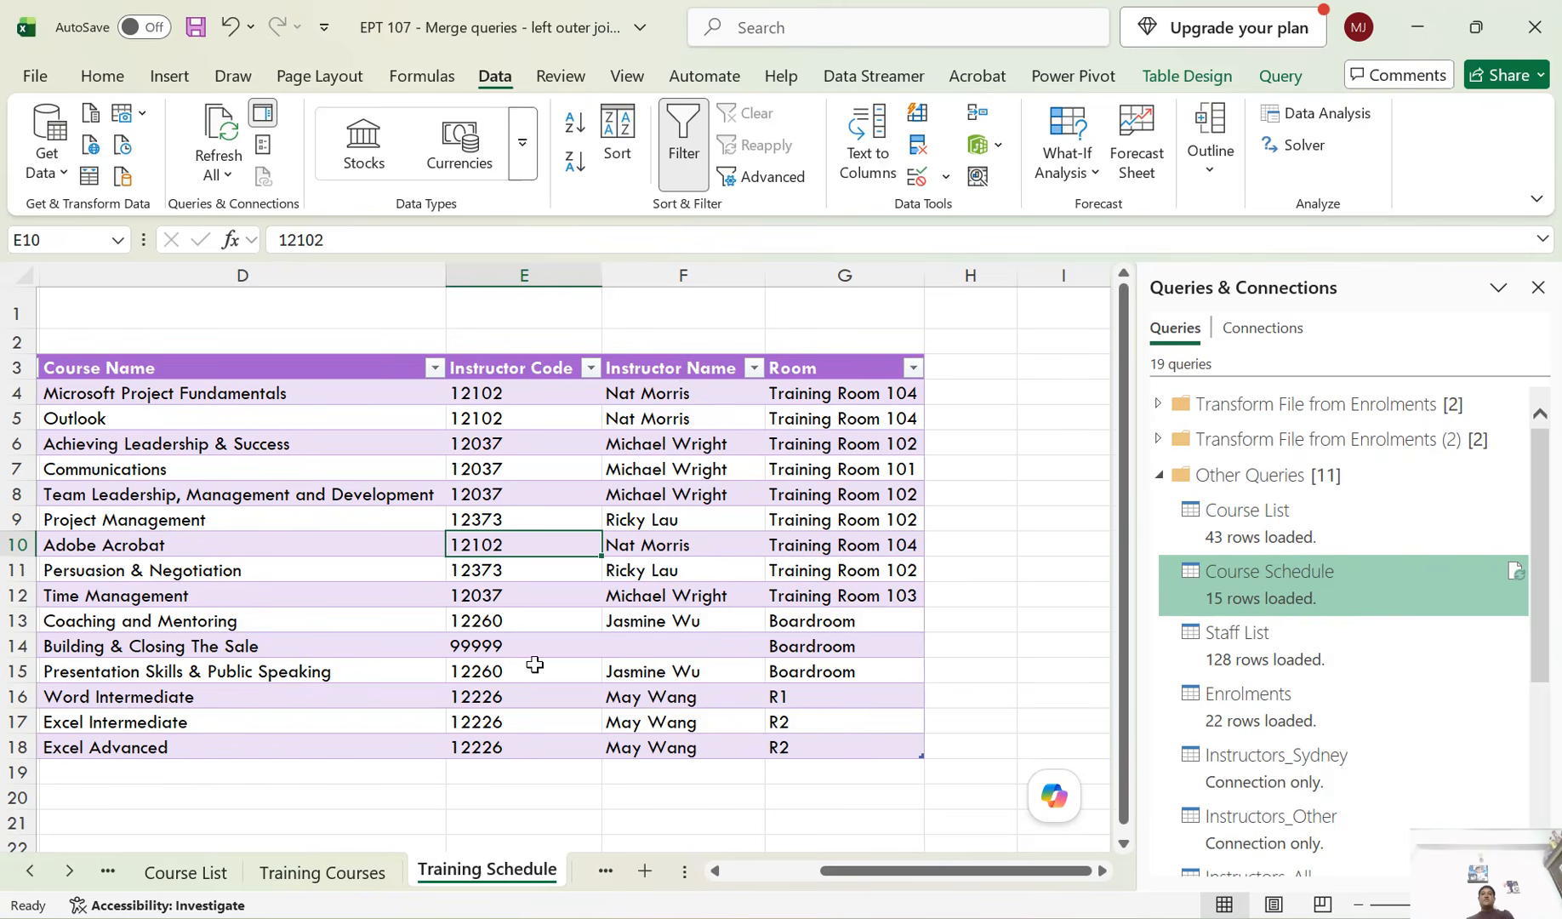
left_click(516, 648)
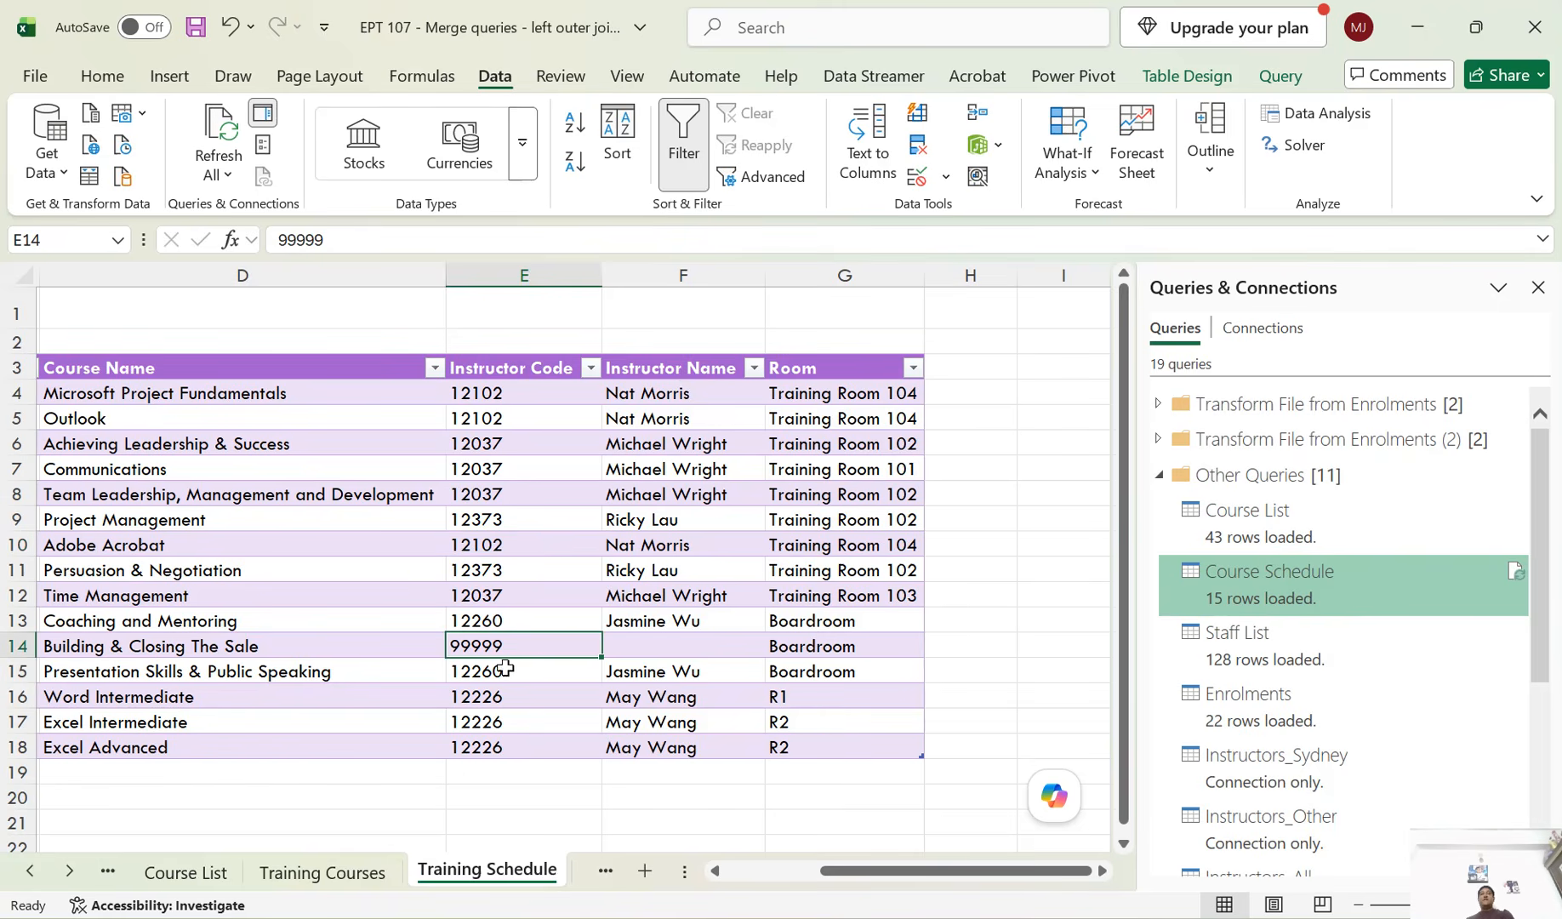
Review the Building & Closing The Sale instructor name, the Staff List and Enrolments tables, and the Instructors_Other and Instructors_All queries
left_click(683, 648)
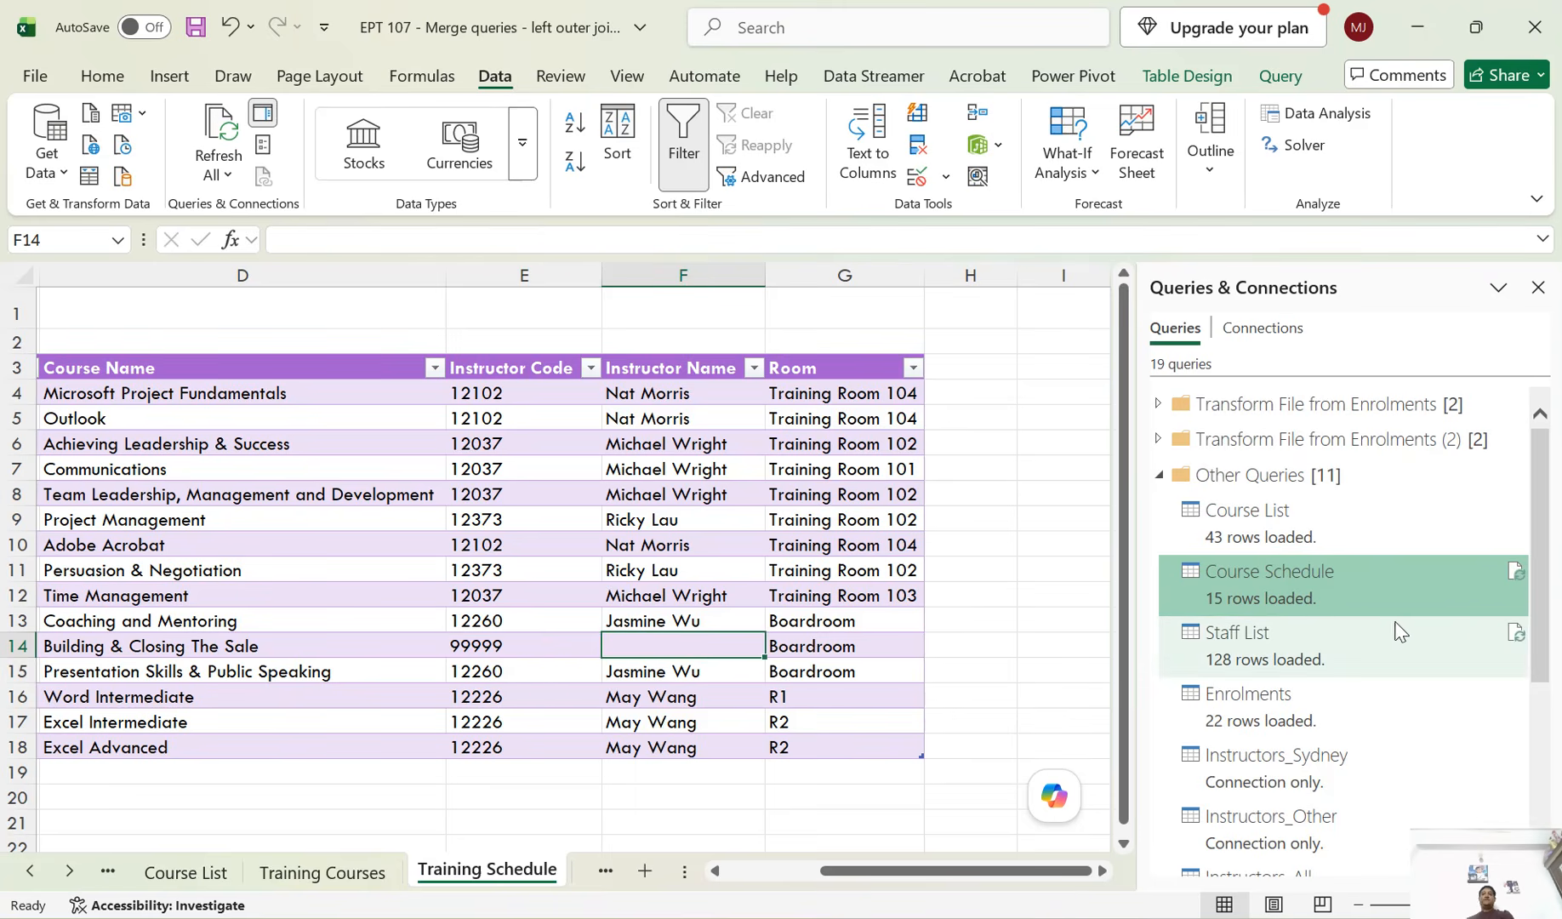
left_click(1363, 651)
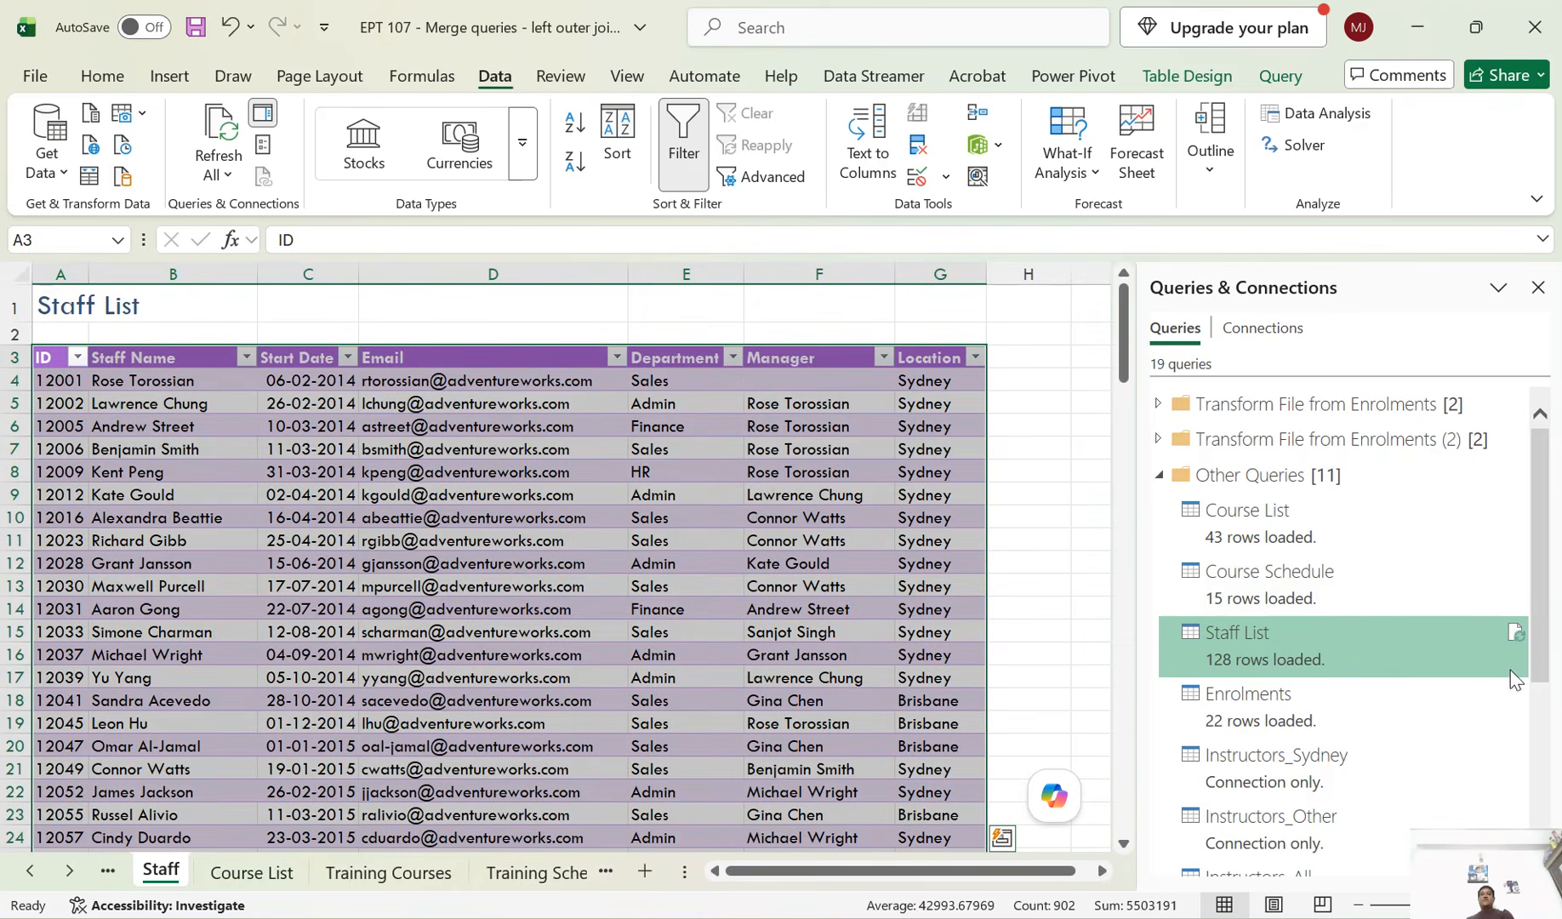
left_click(1276, 706)
scroll(1343, 680, "down", 4)
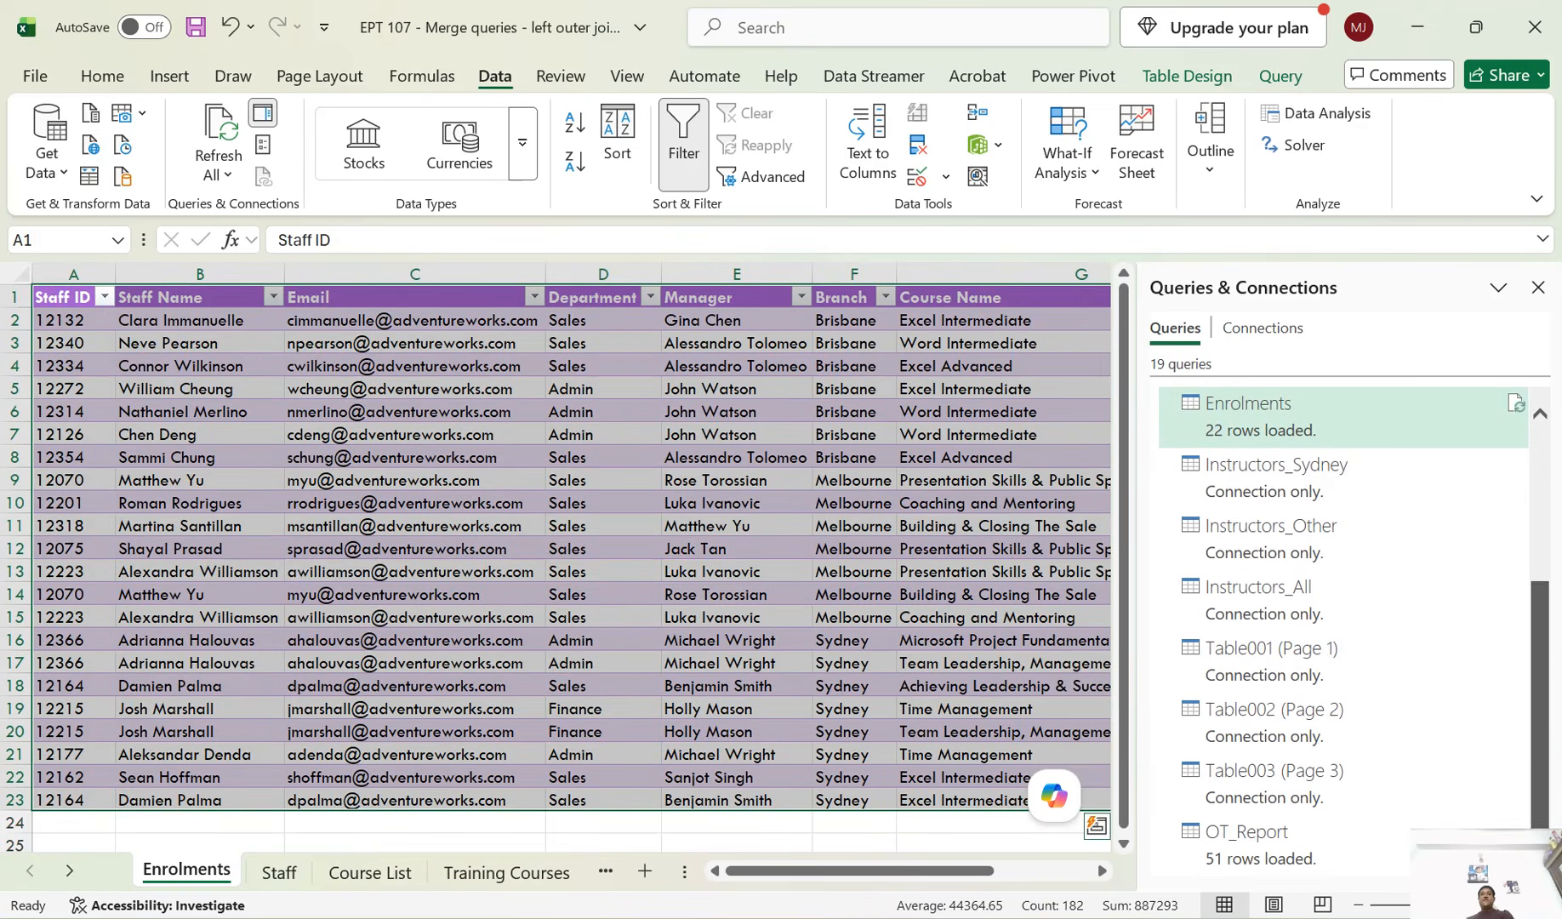
left_click(1329, 530)
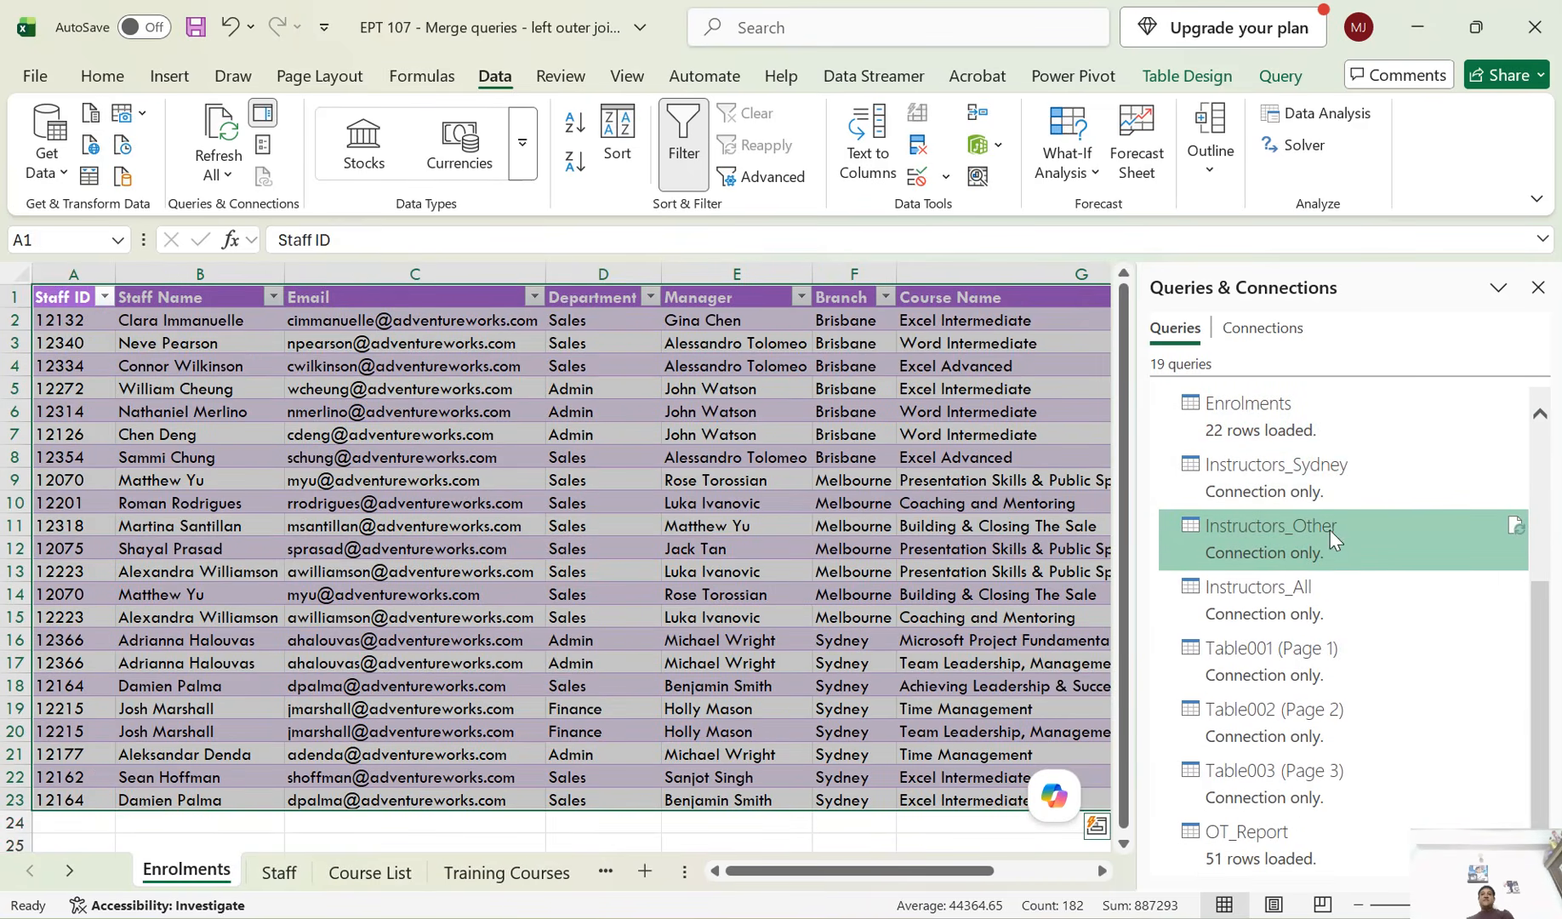
left_click(1328, 592)
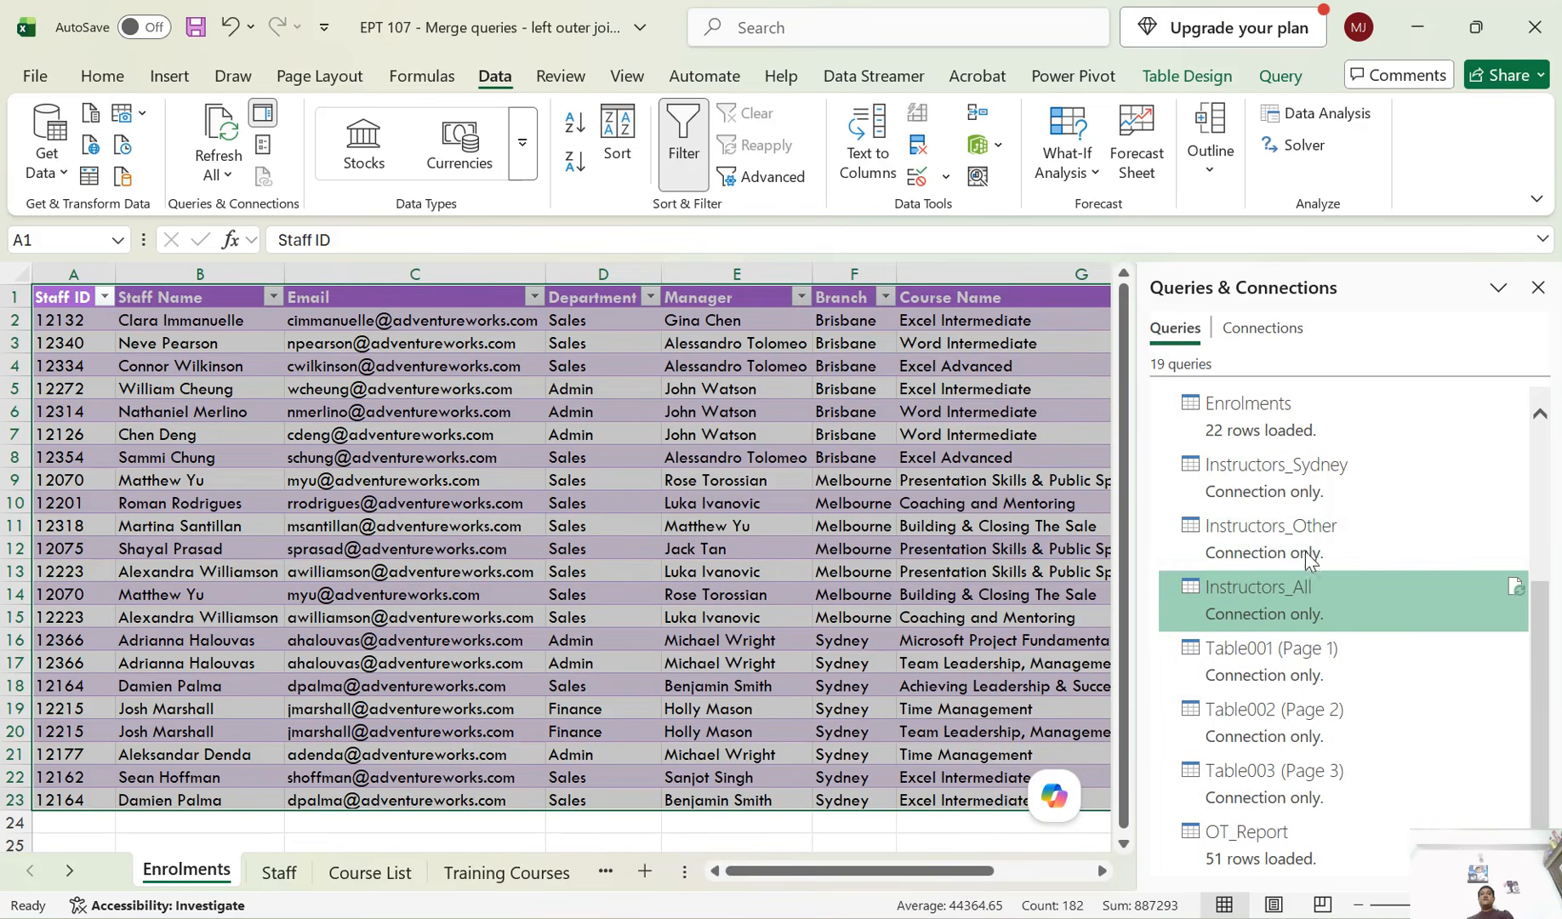
Review the loaded Course Schedule table again, then the Table002 (Page 2) and Table003 (Page 3) queries
scroll(1294, 493, "up", 3)
left_click(1276, 438)
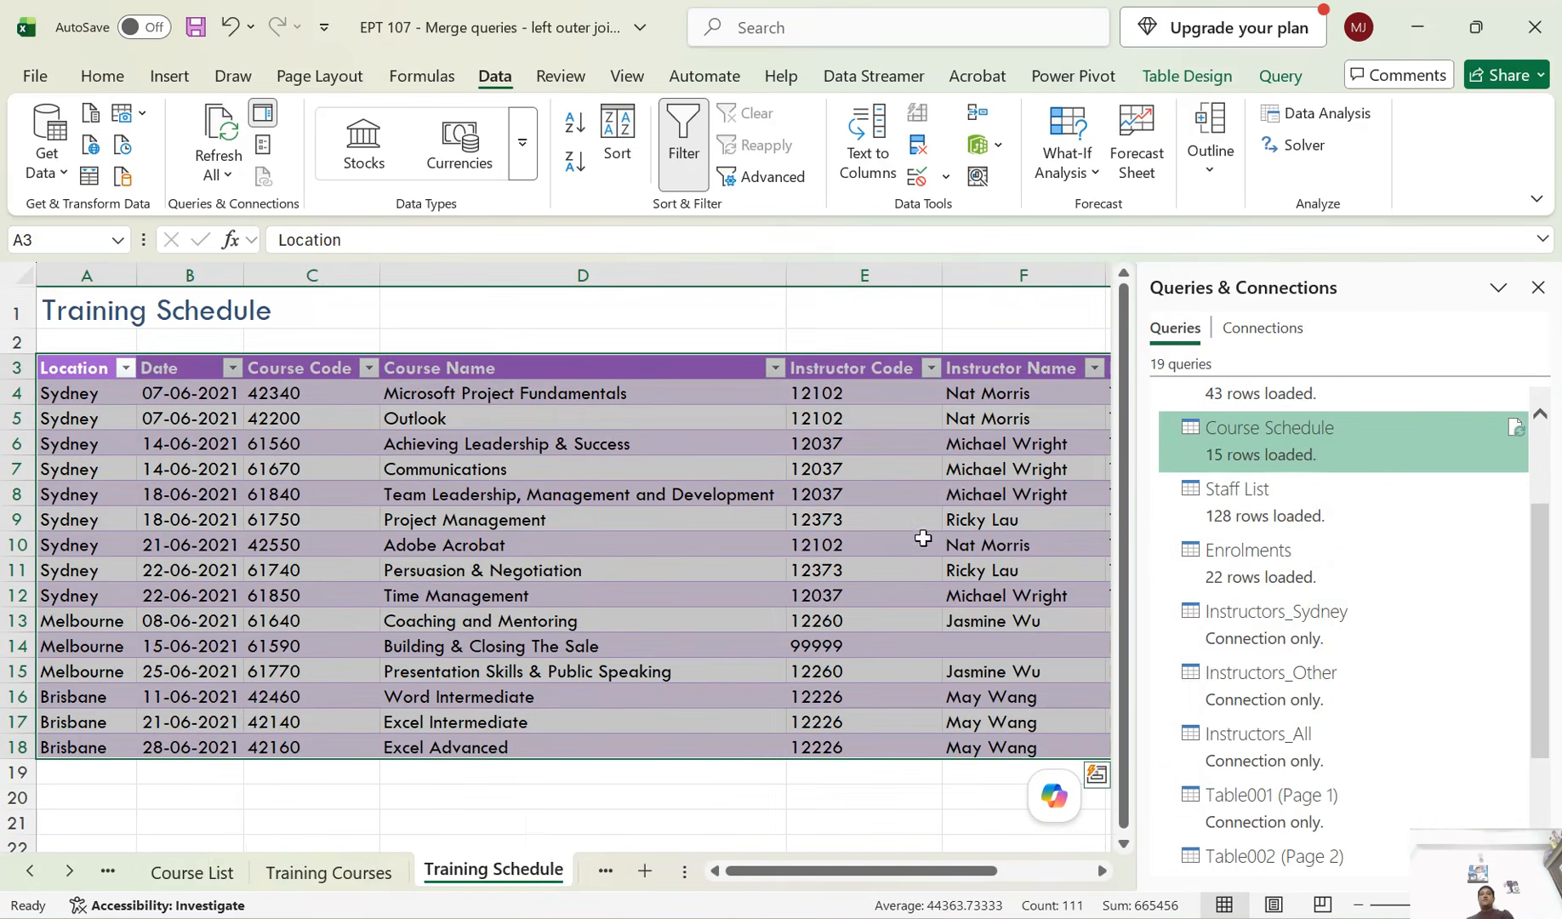
scroll(1314, 638, "down", 2)
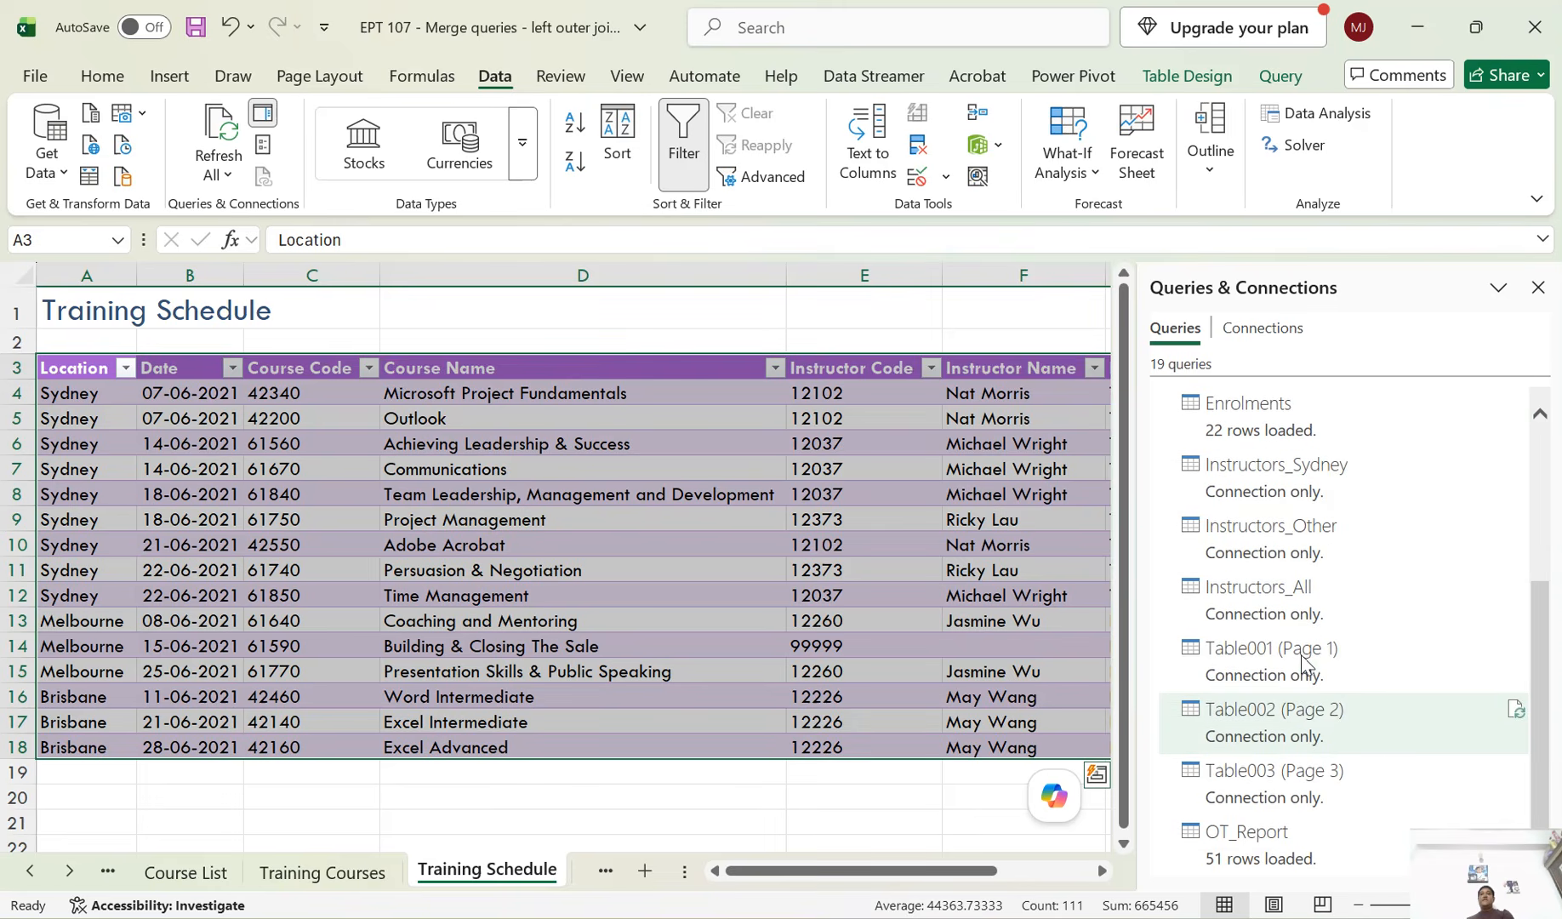
left_click(1301, 729)
left_click(1280, 782)
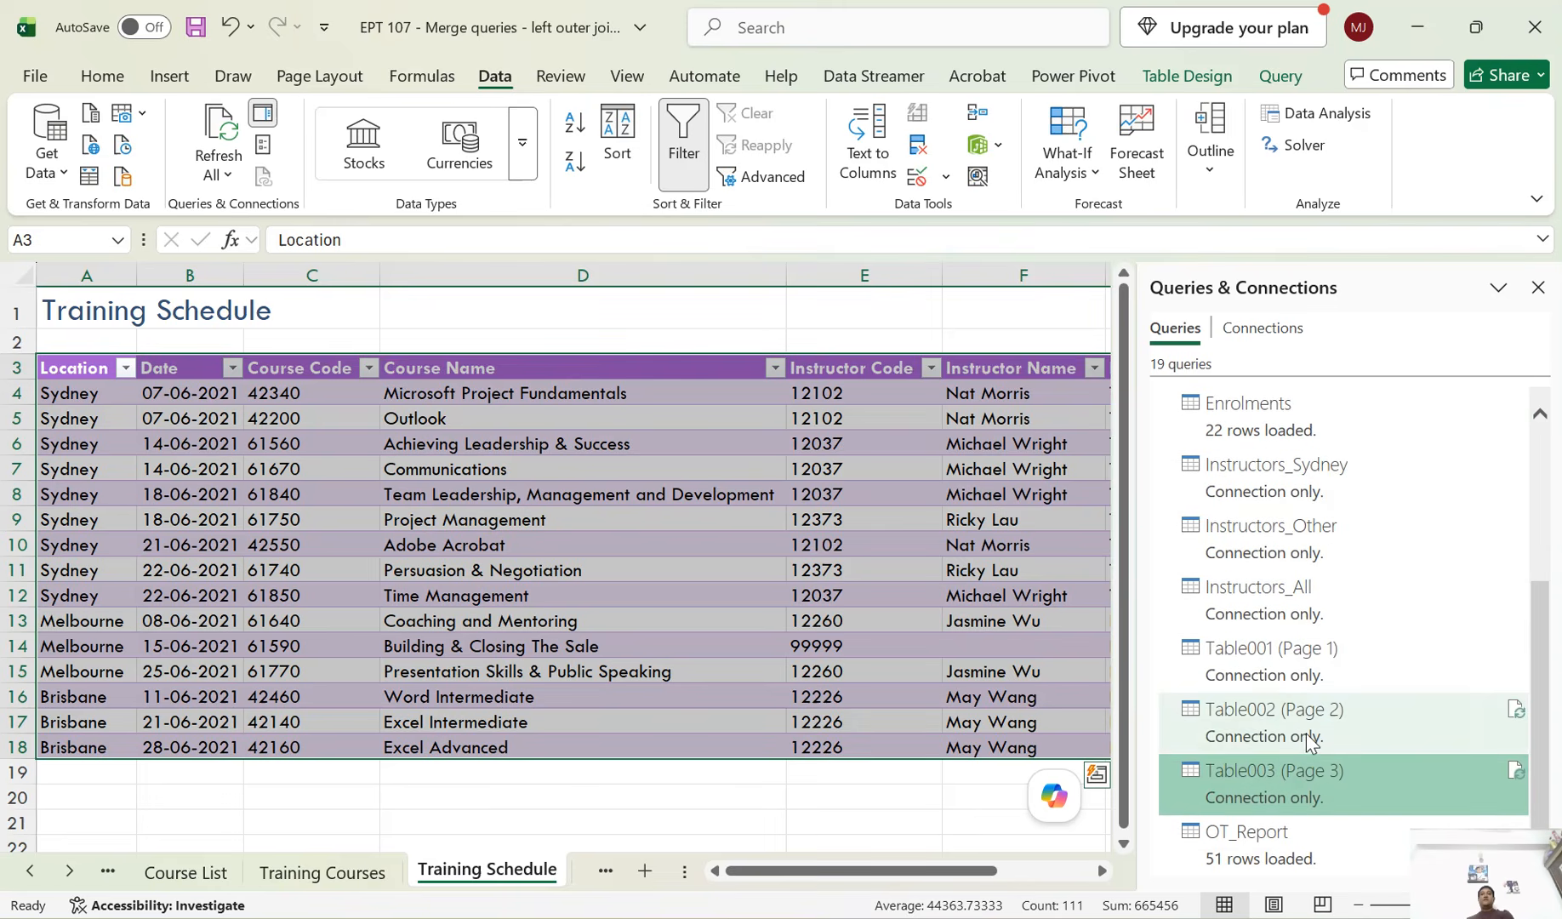
Examine the loaded OT_Report table through its last rows and compare it with the page table queries it combines
left_click(1293, 849)
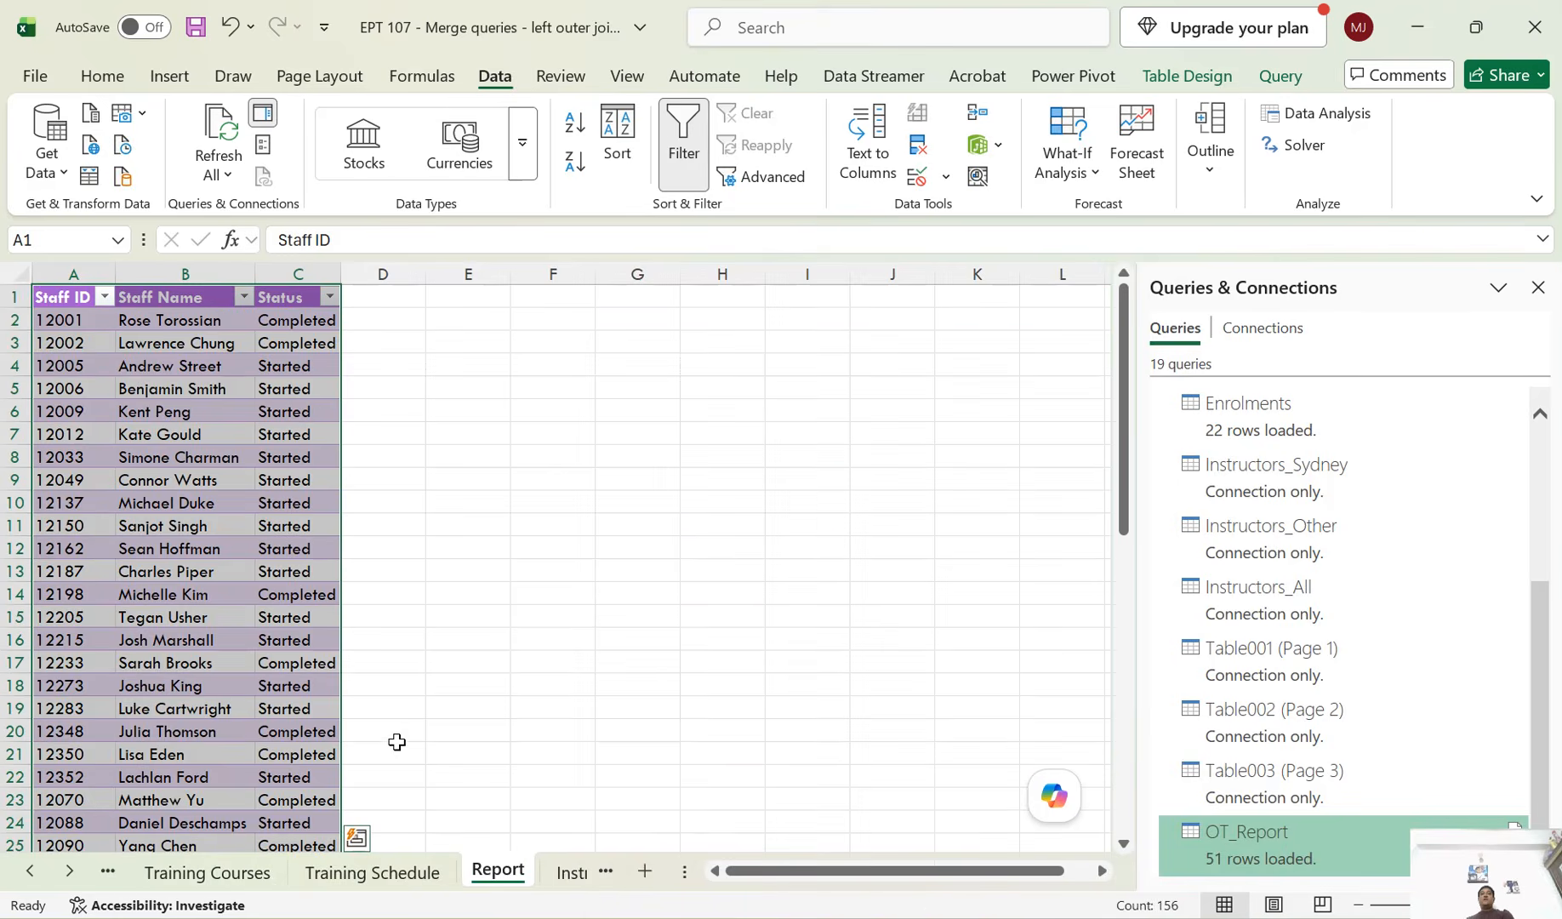
scroll(224, 680, "down", 4)
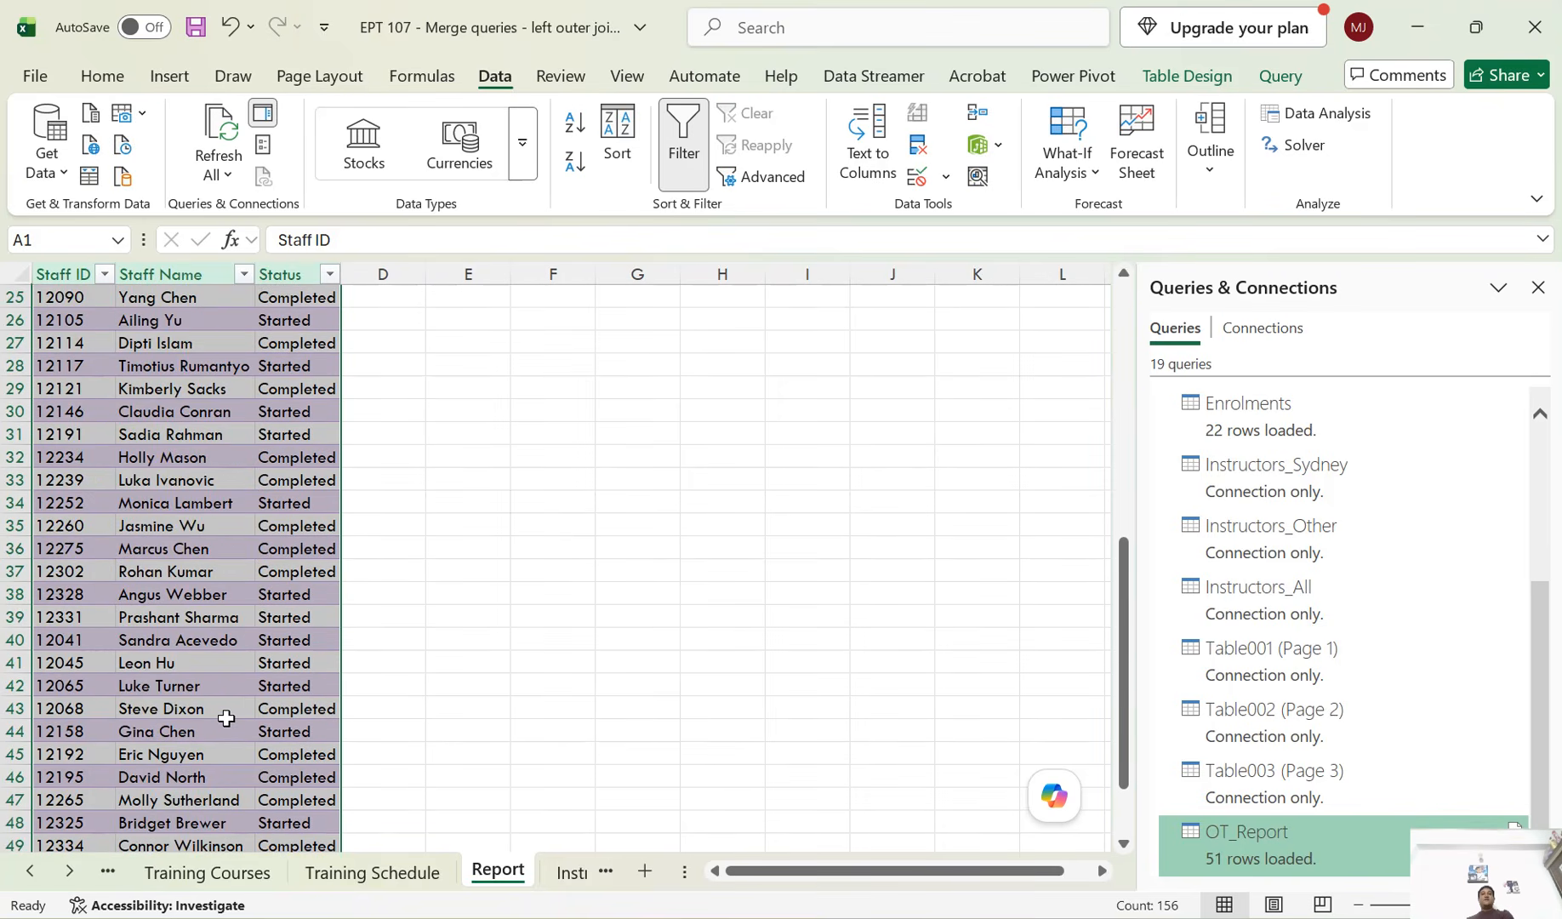
scroll(224, 717, "down", 4)
scroll(226, 718, "up", 4)
scroll(226, 718, "up", 8)
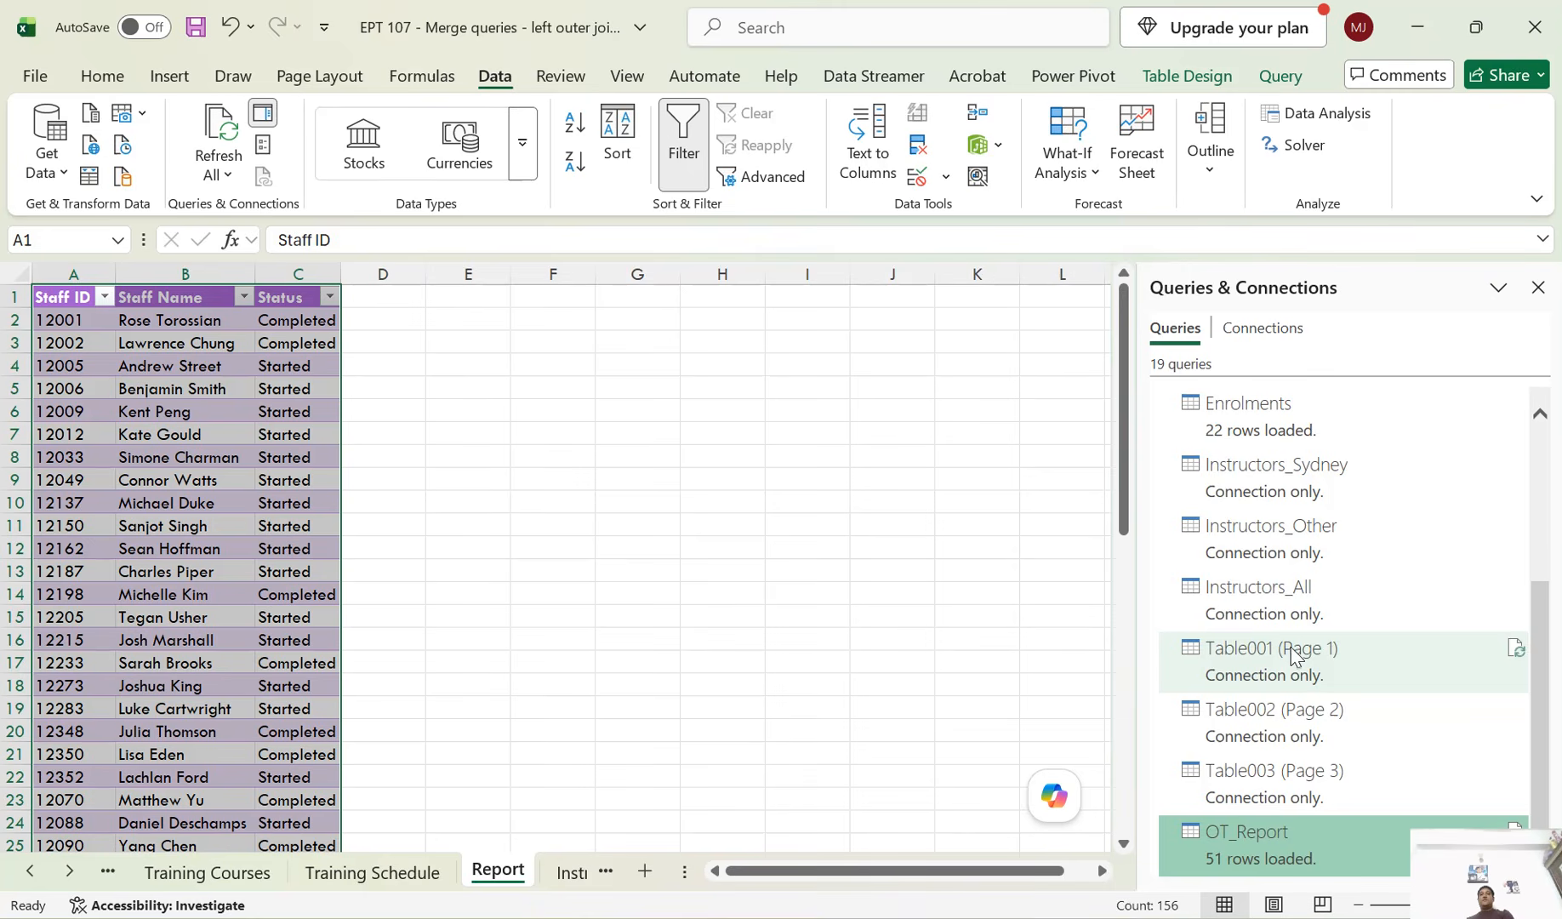
mouse_move(1269, 656)
left_click(1341, 741)
left_click(1316, 777)
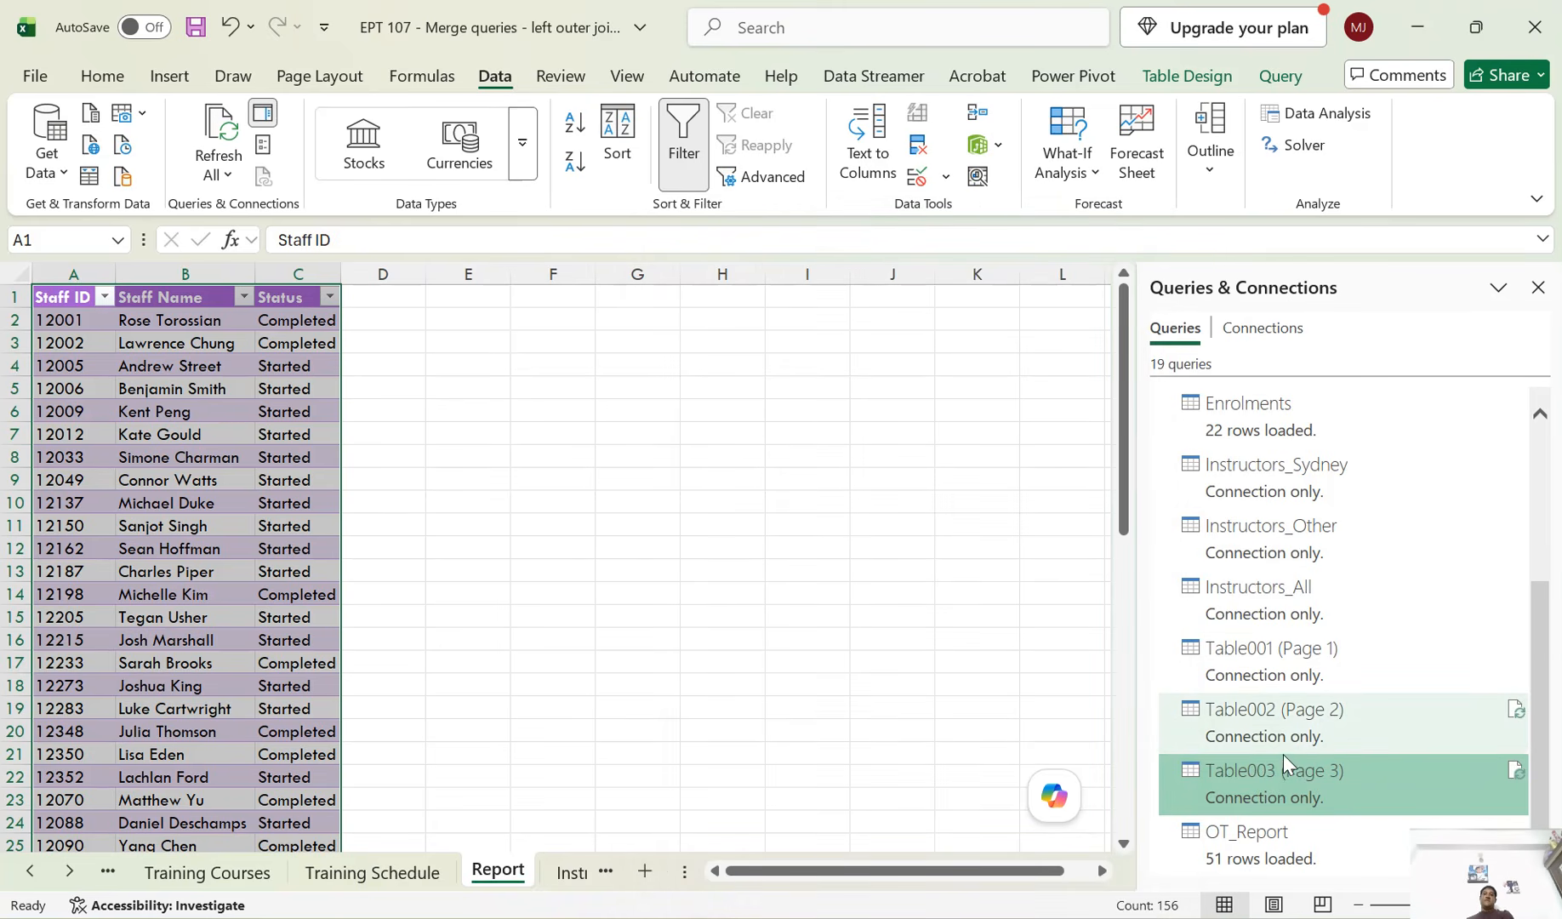
left_click(1255, 837)
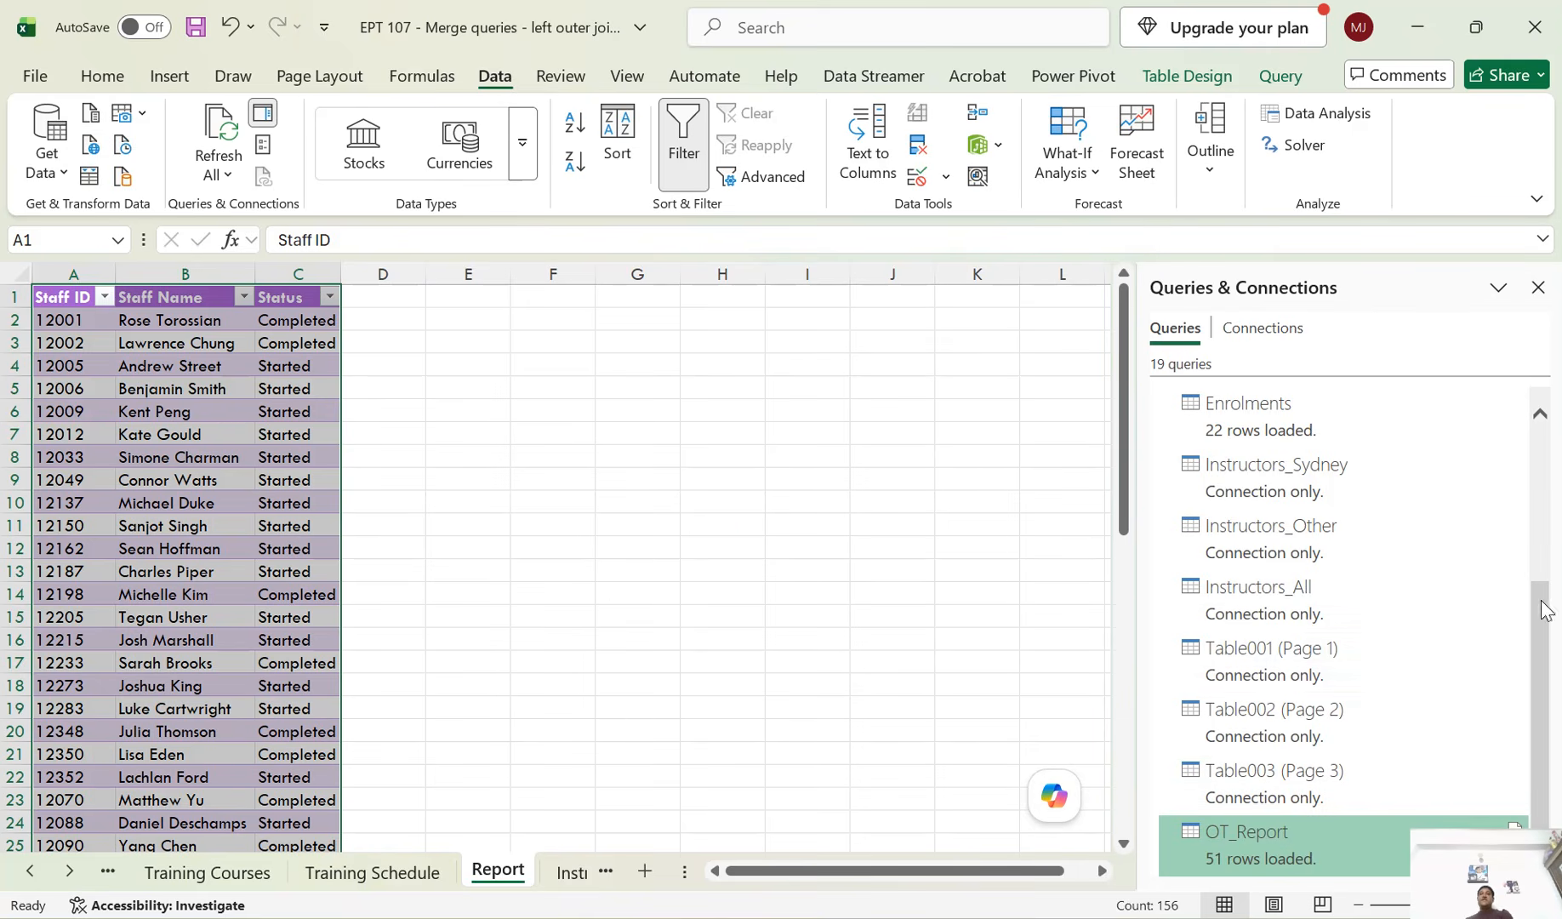
Preview the Staff List, Course Schedule, Instructors_Sydney and OT_Report queries in the query list
scroll(1448, 652, "up", 4)
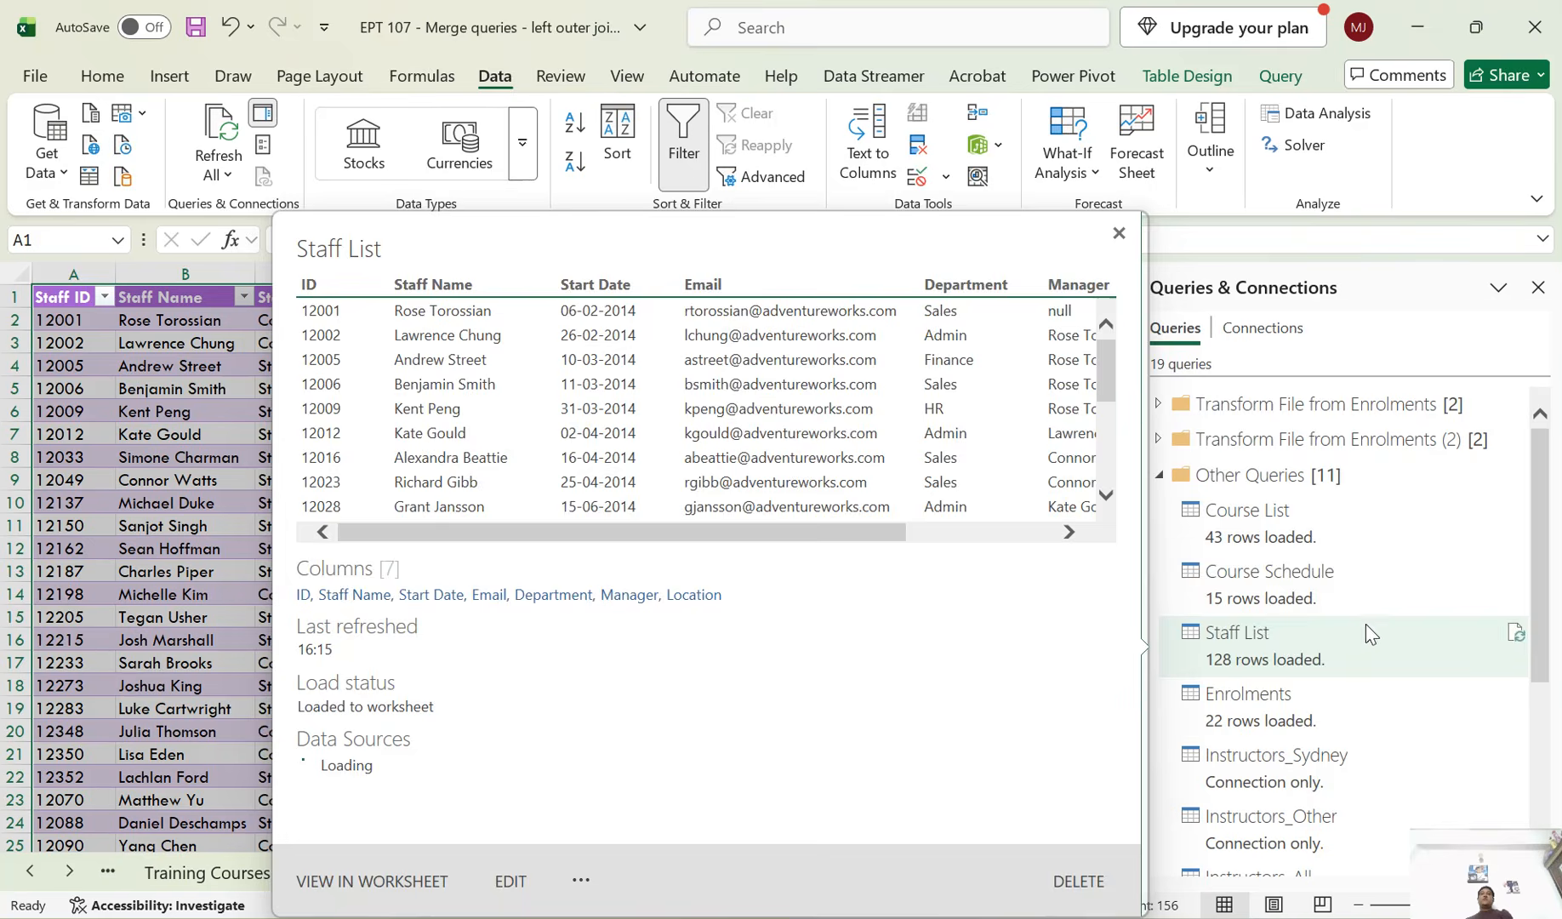
mouse_move(1328, 589)
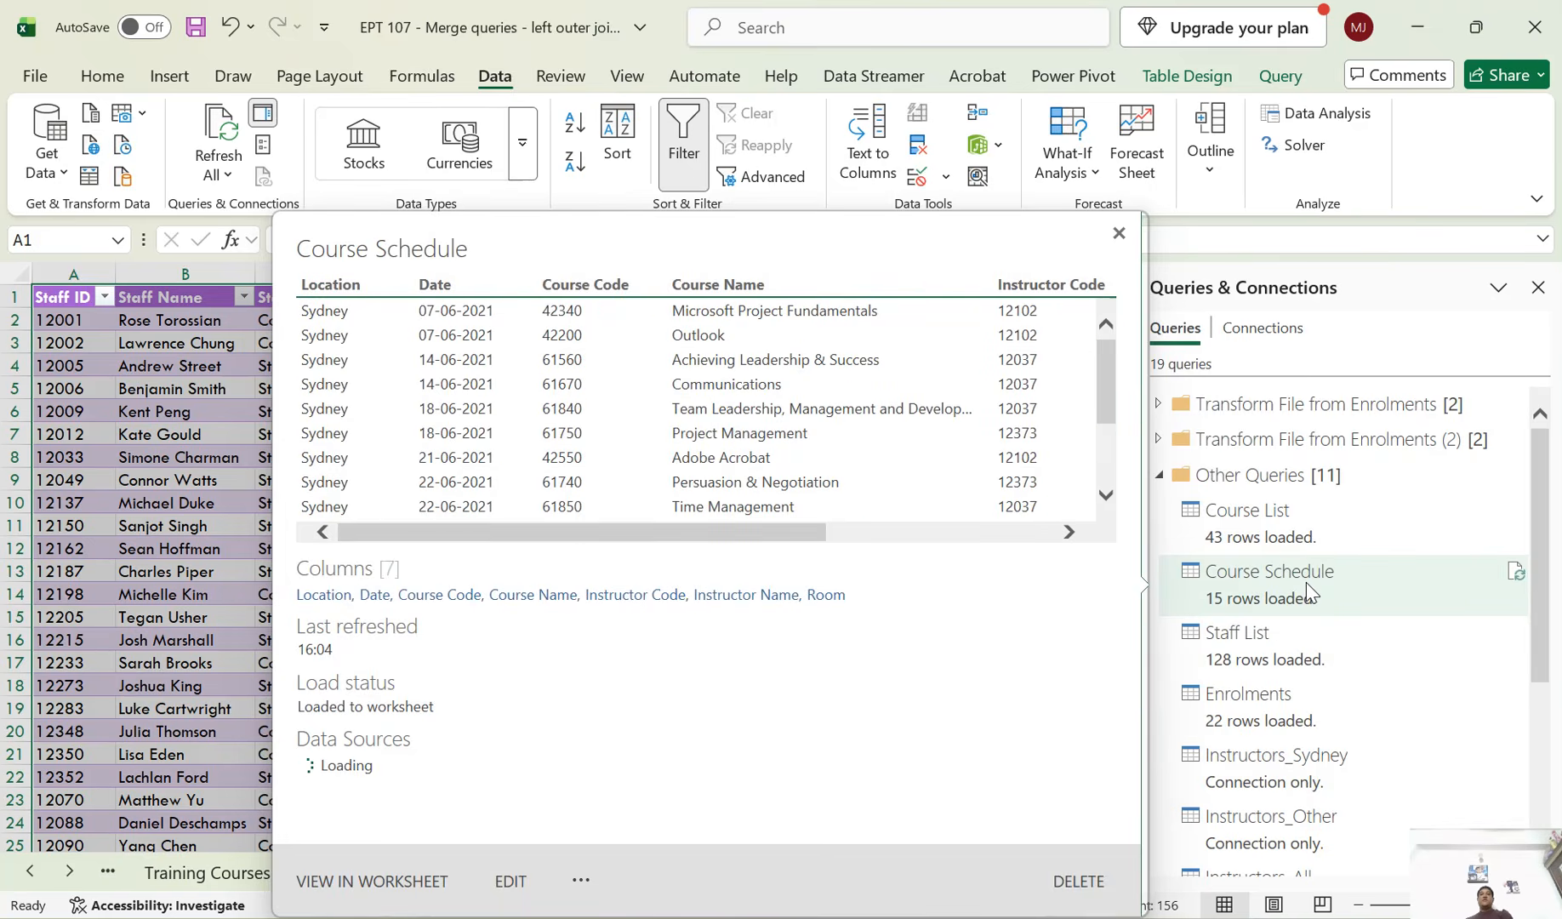
scroll(1324, 603, "down", 1)
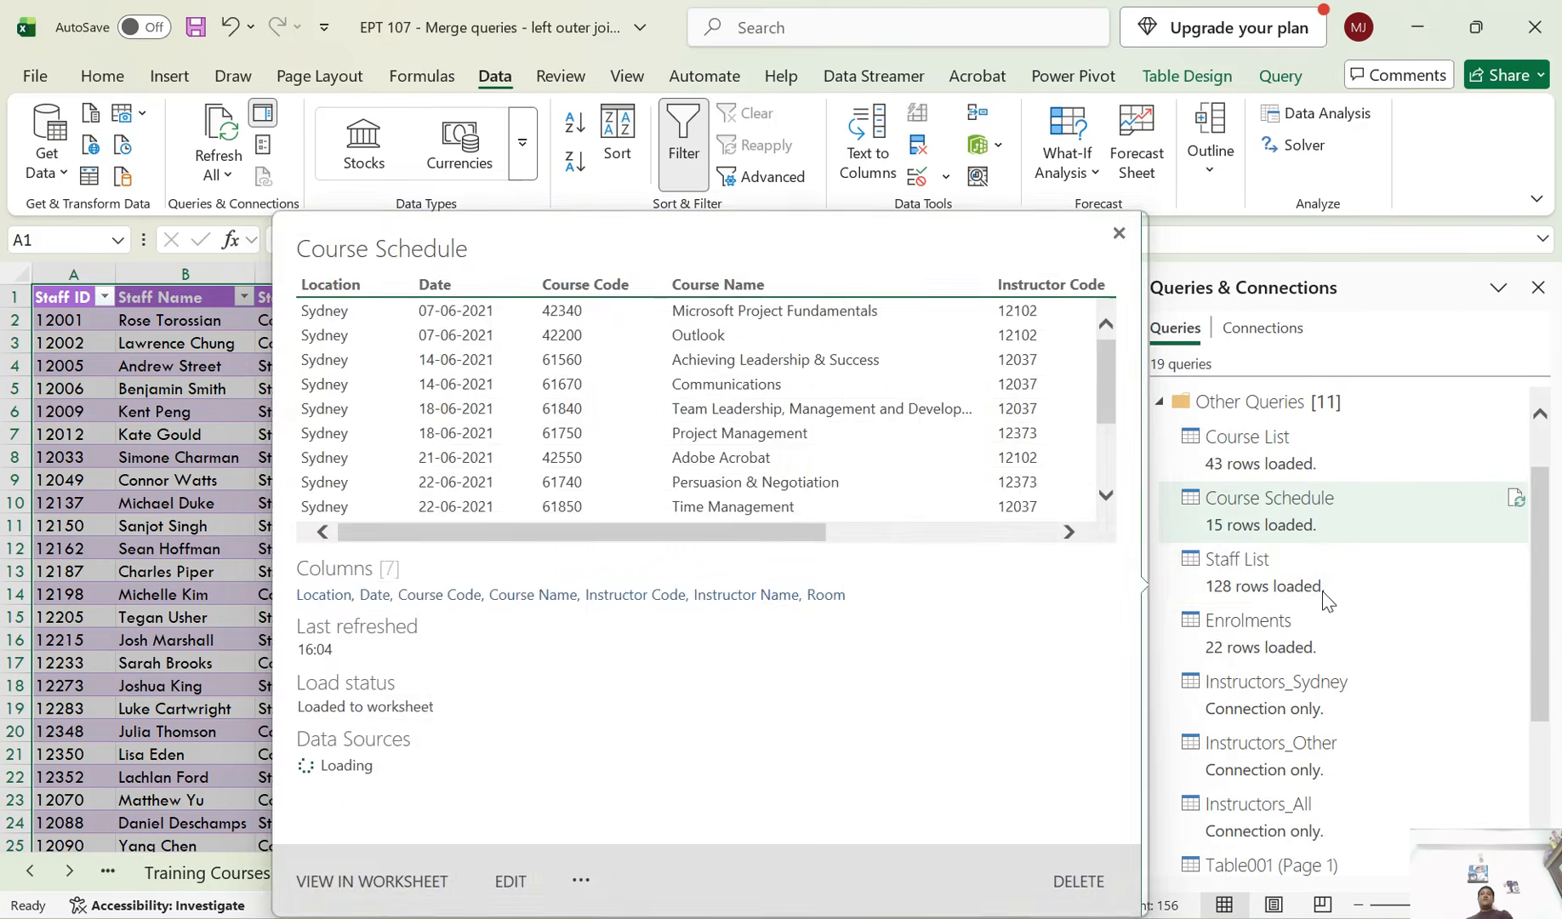
scroll(1344, 665, "down", 1)
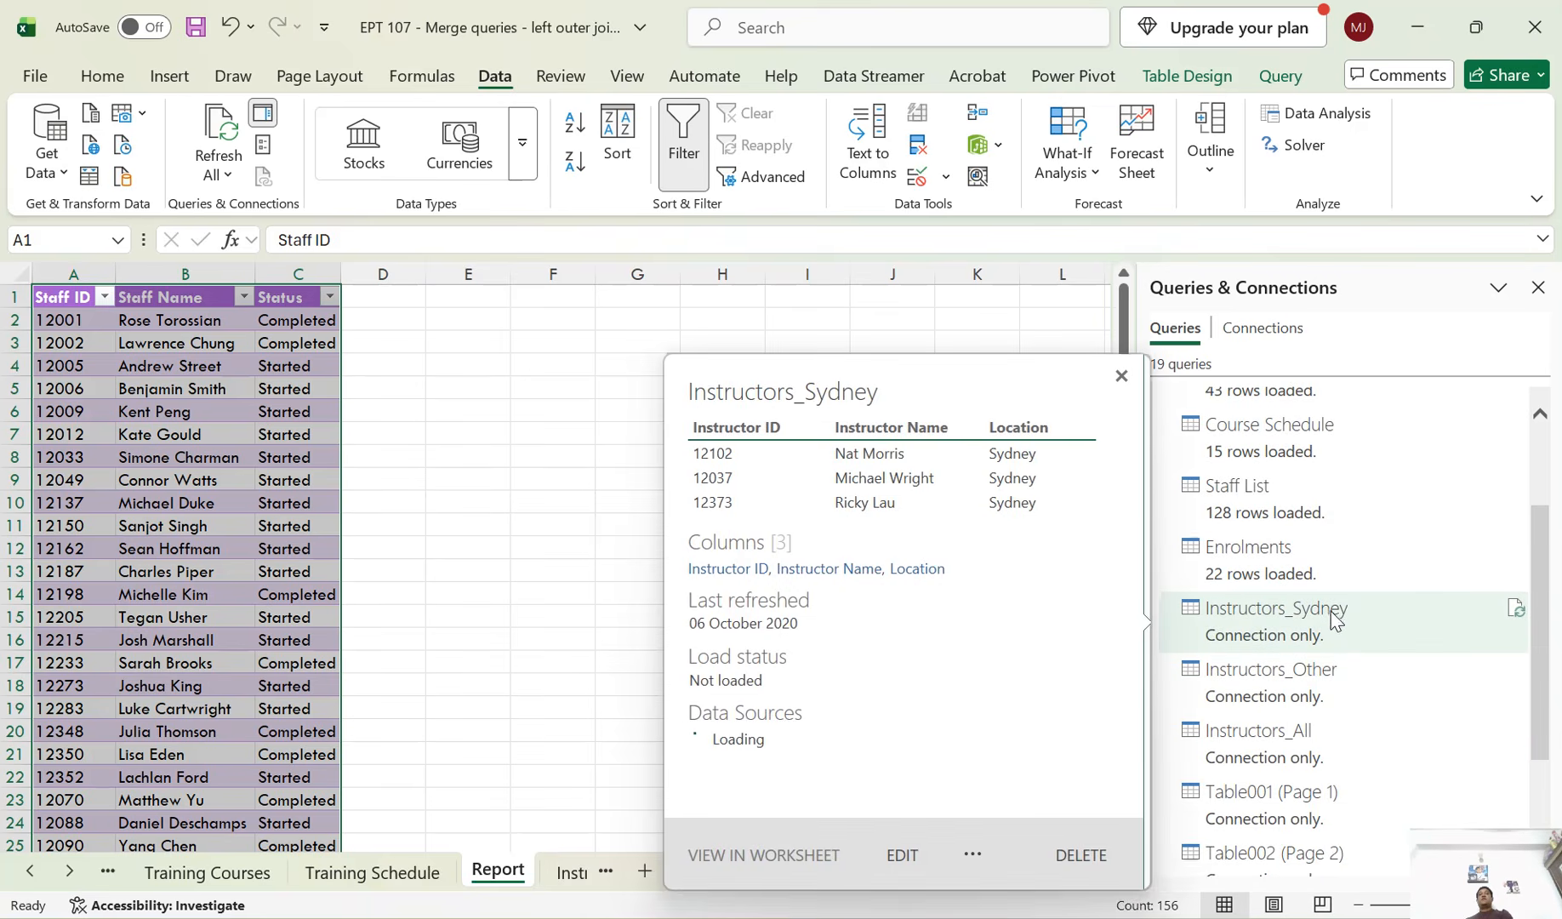
scroll(1338, 587, "down", 2)
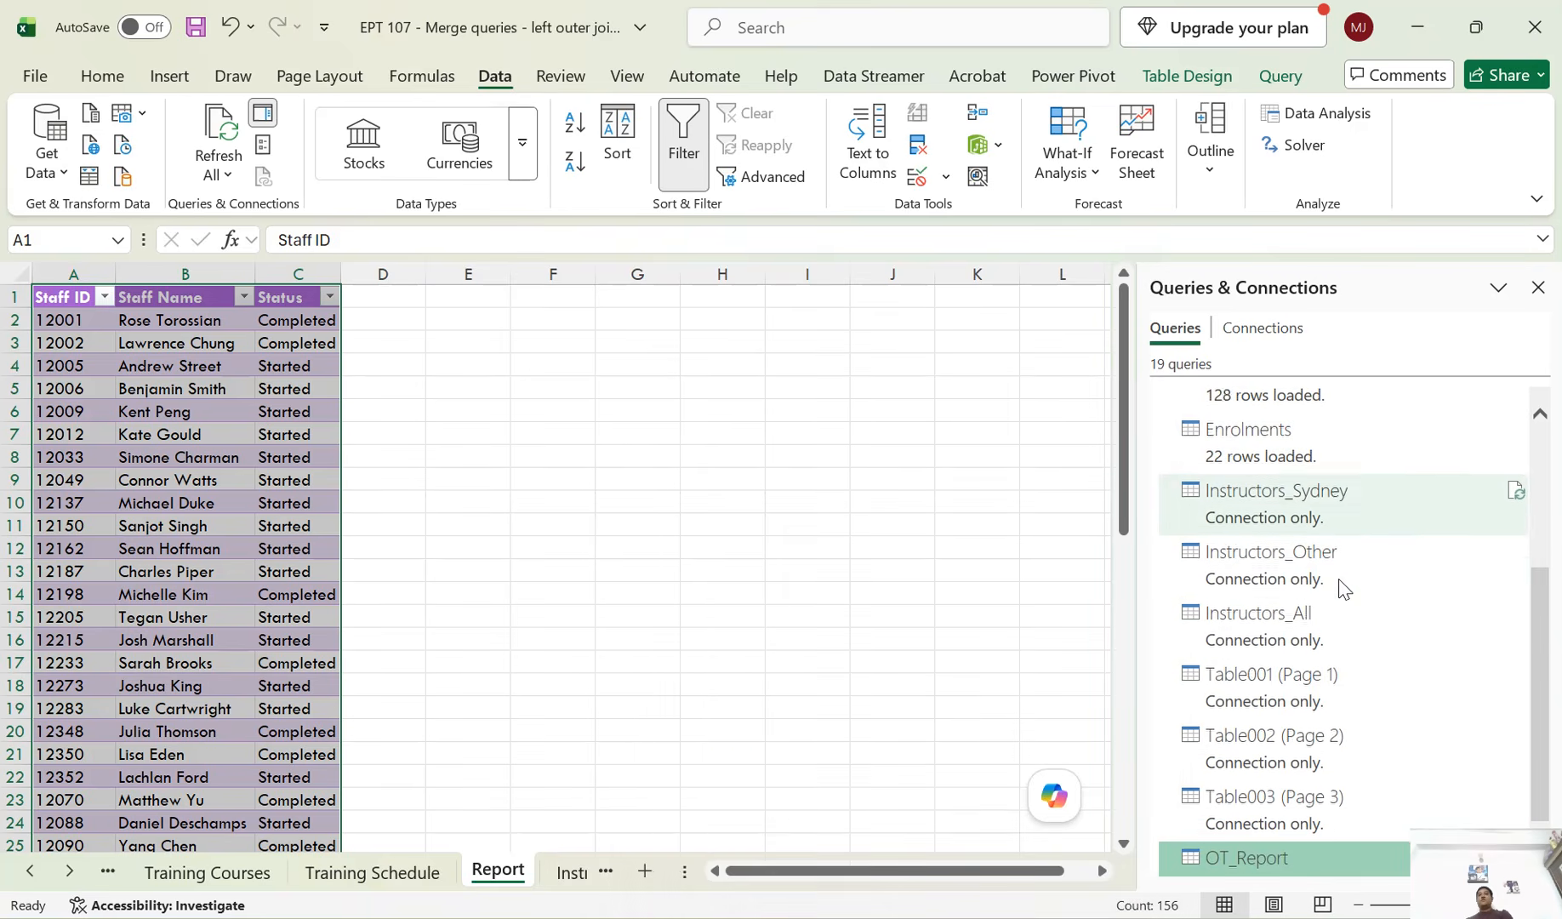
mouse_move(1273, 846)
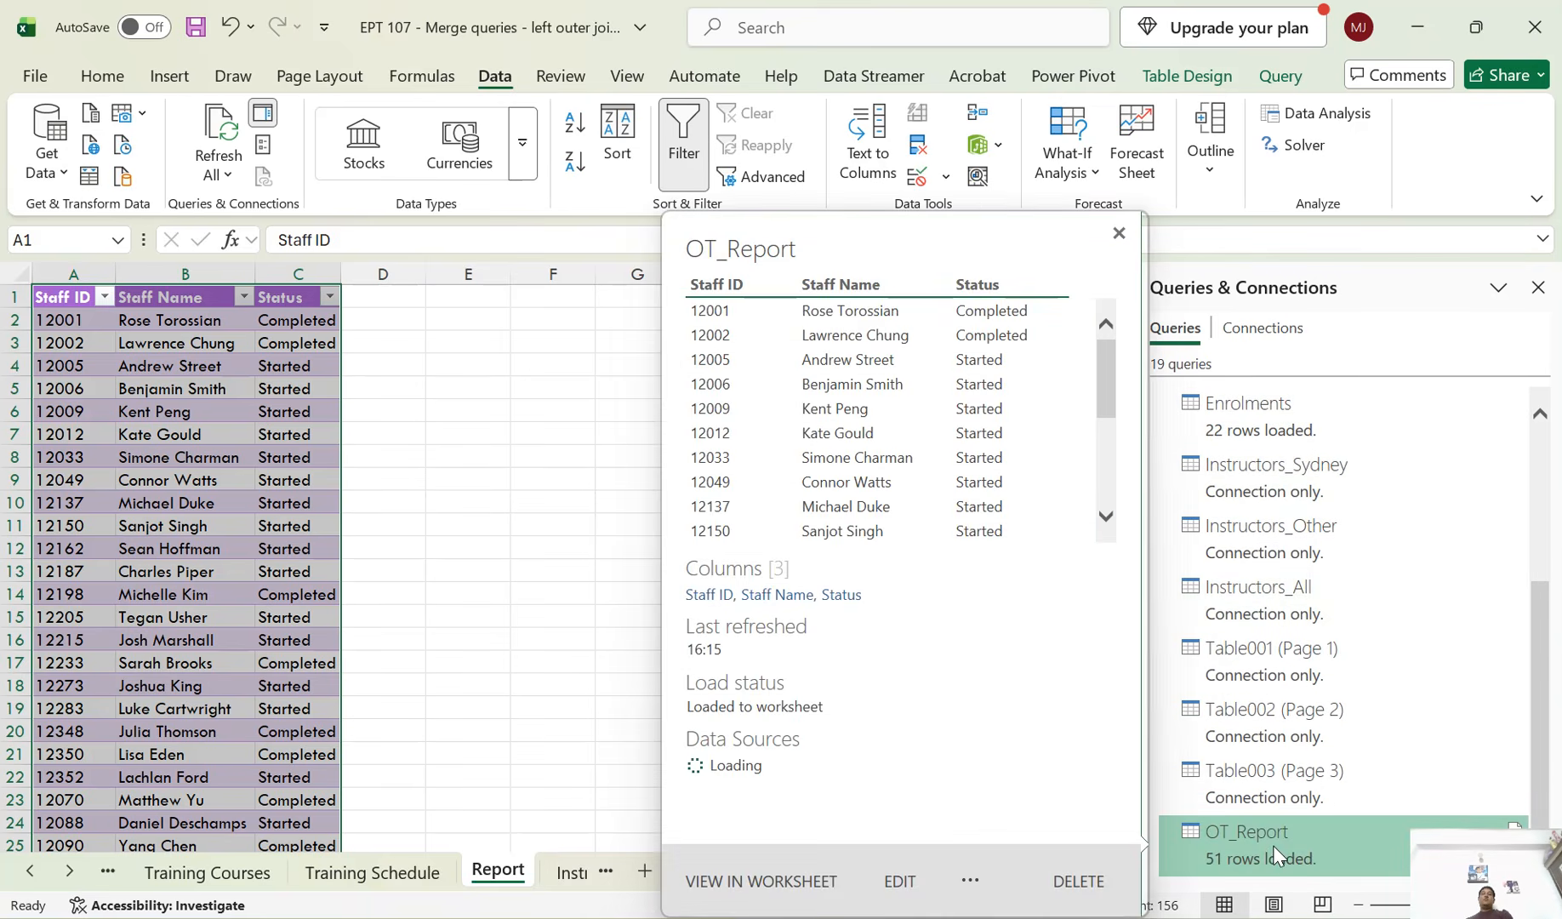